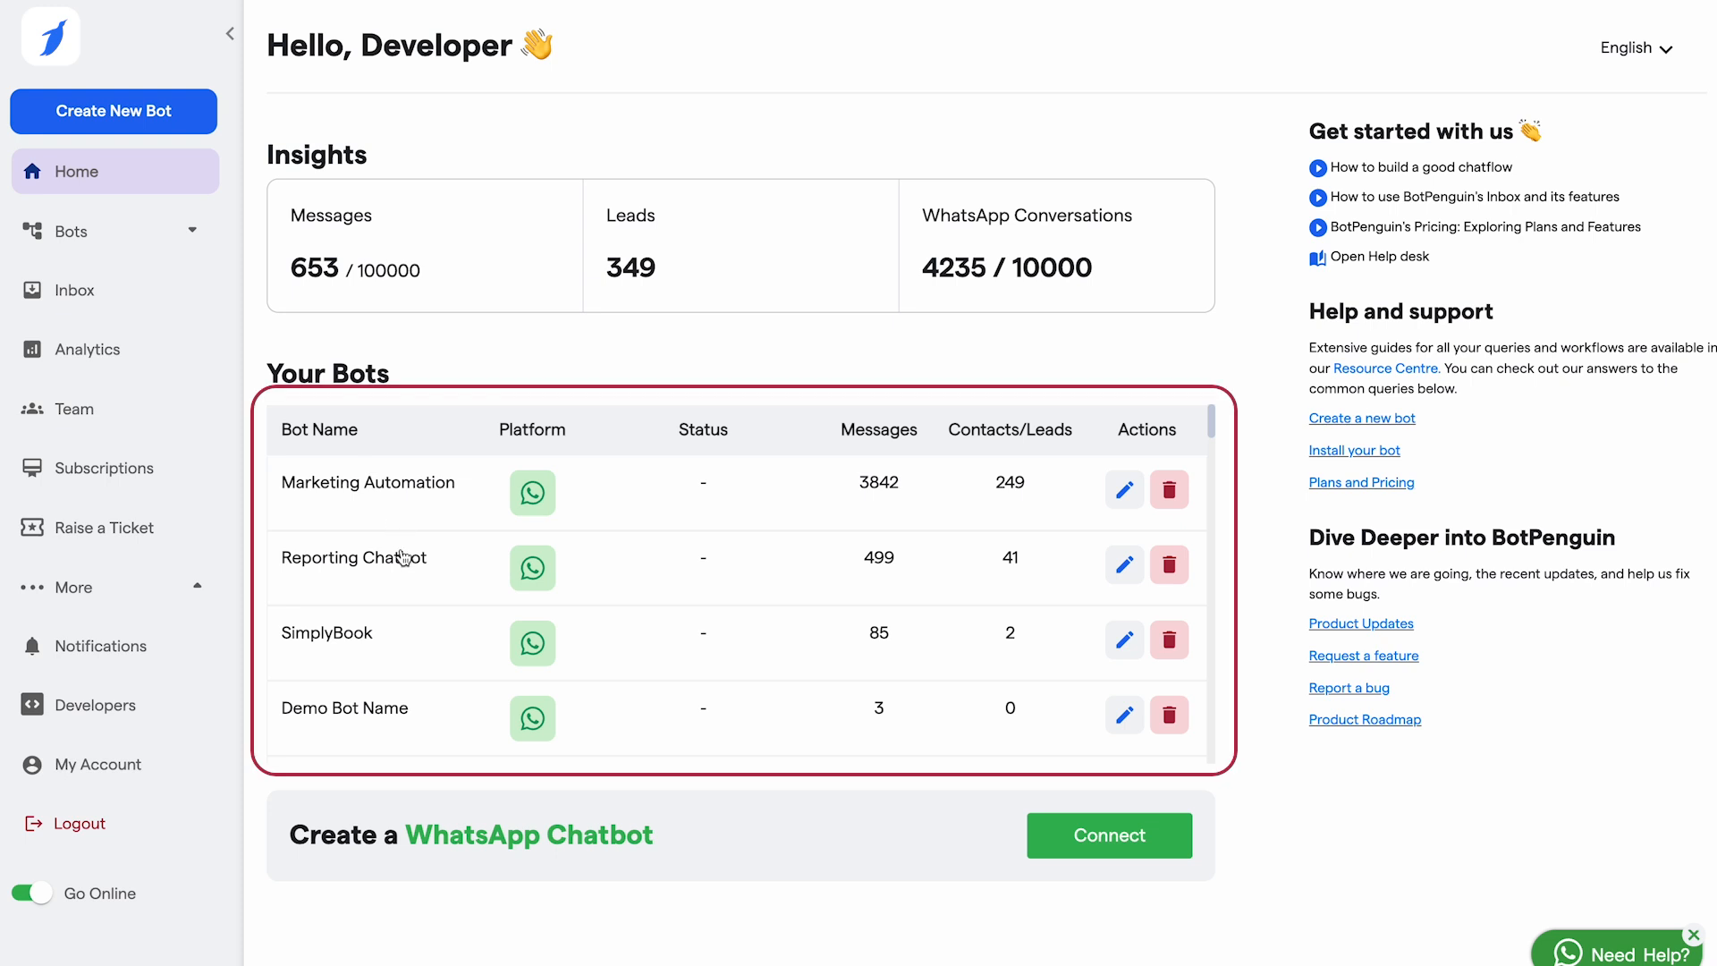
# Step: Create a new Lead Generation bot built on the Website Chatbot platform
pyautogui.scroll(-1, 403, 558)
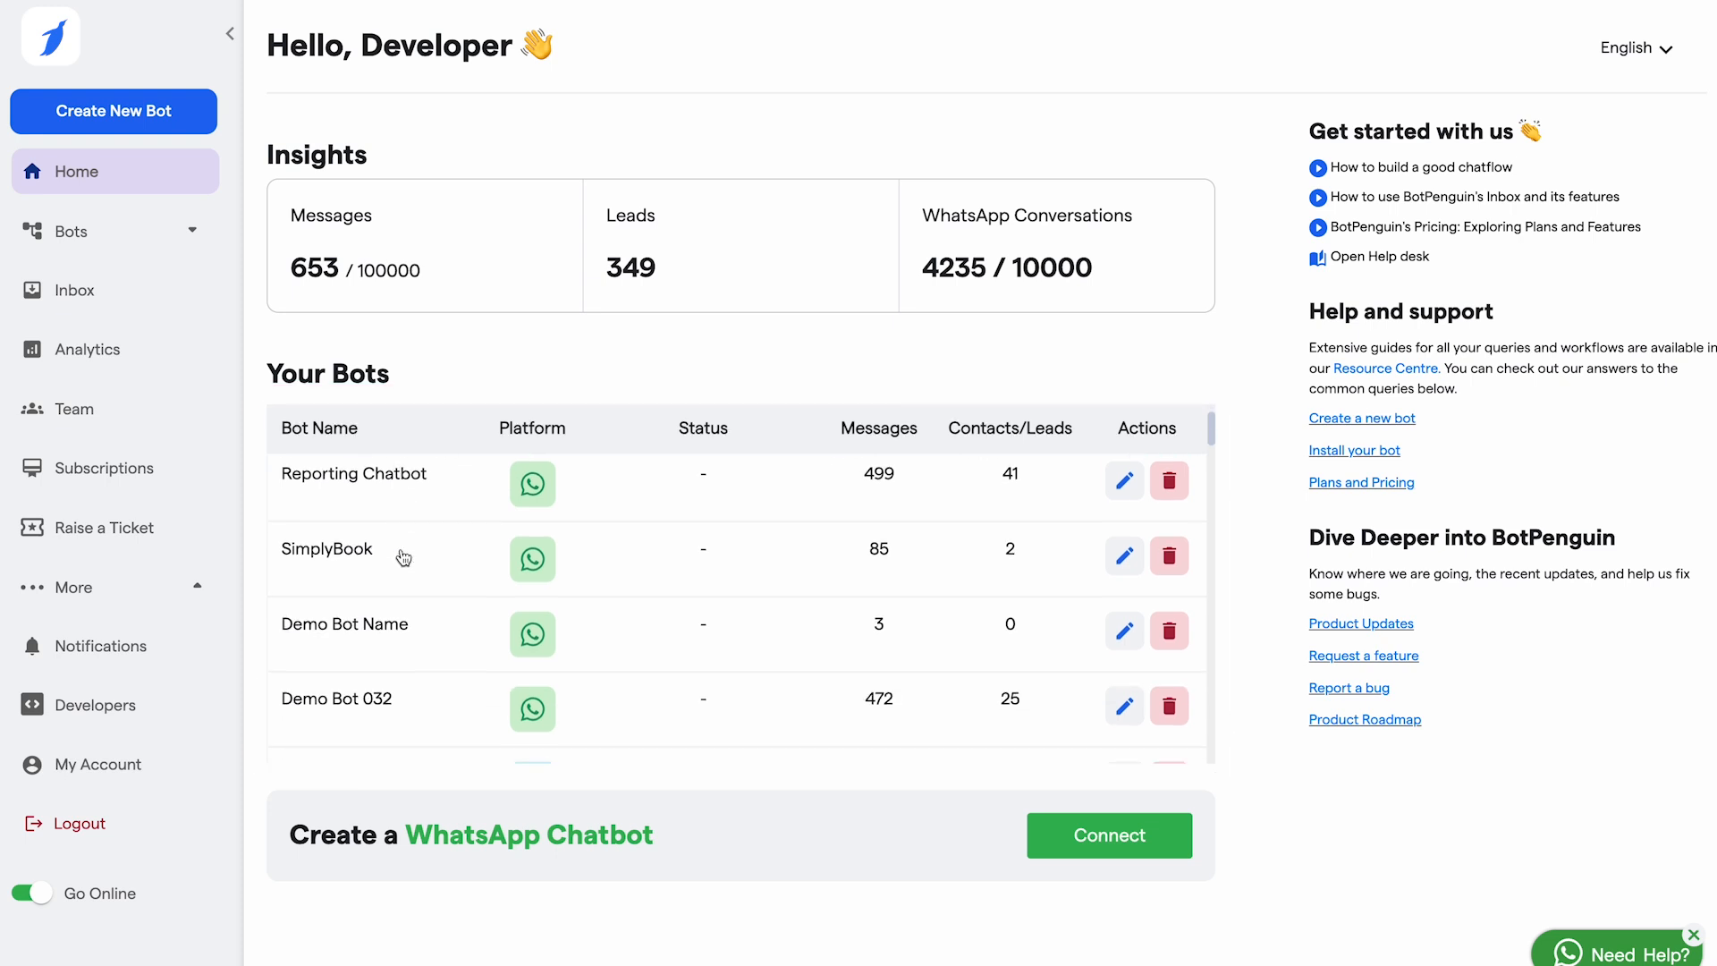
pyautogui.scroll(-2, 403, 558)
pyautogui.scroll(-2, 403, 558)
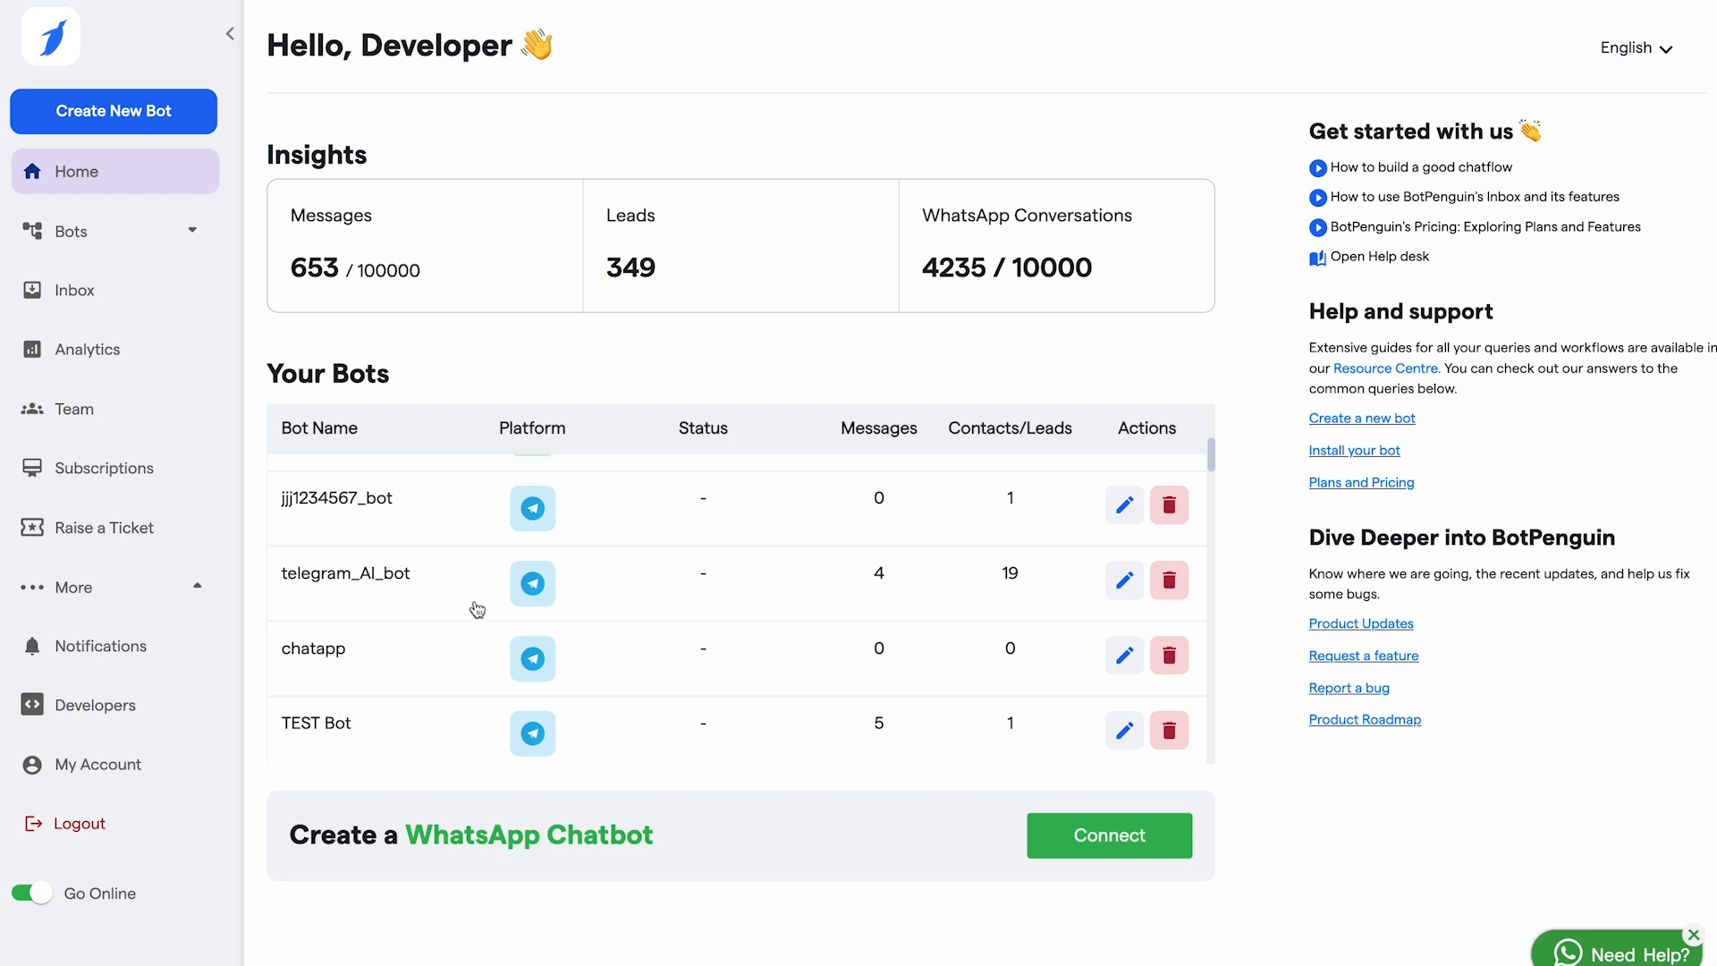
pyautogui.scroll(-2, 476, 606)
pyautogui.scroll(-6, 481, 614)
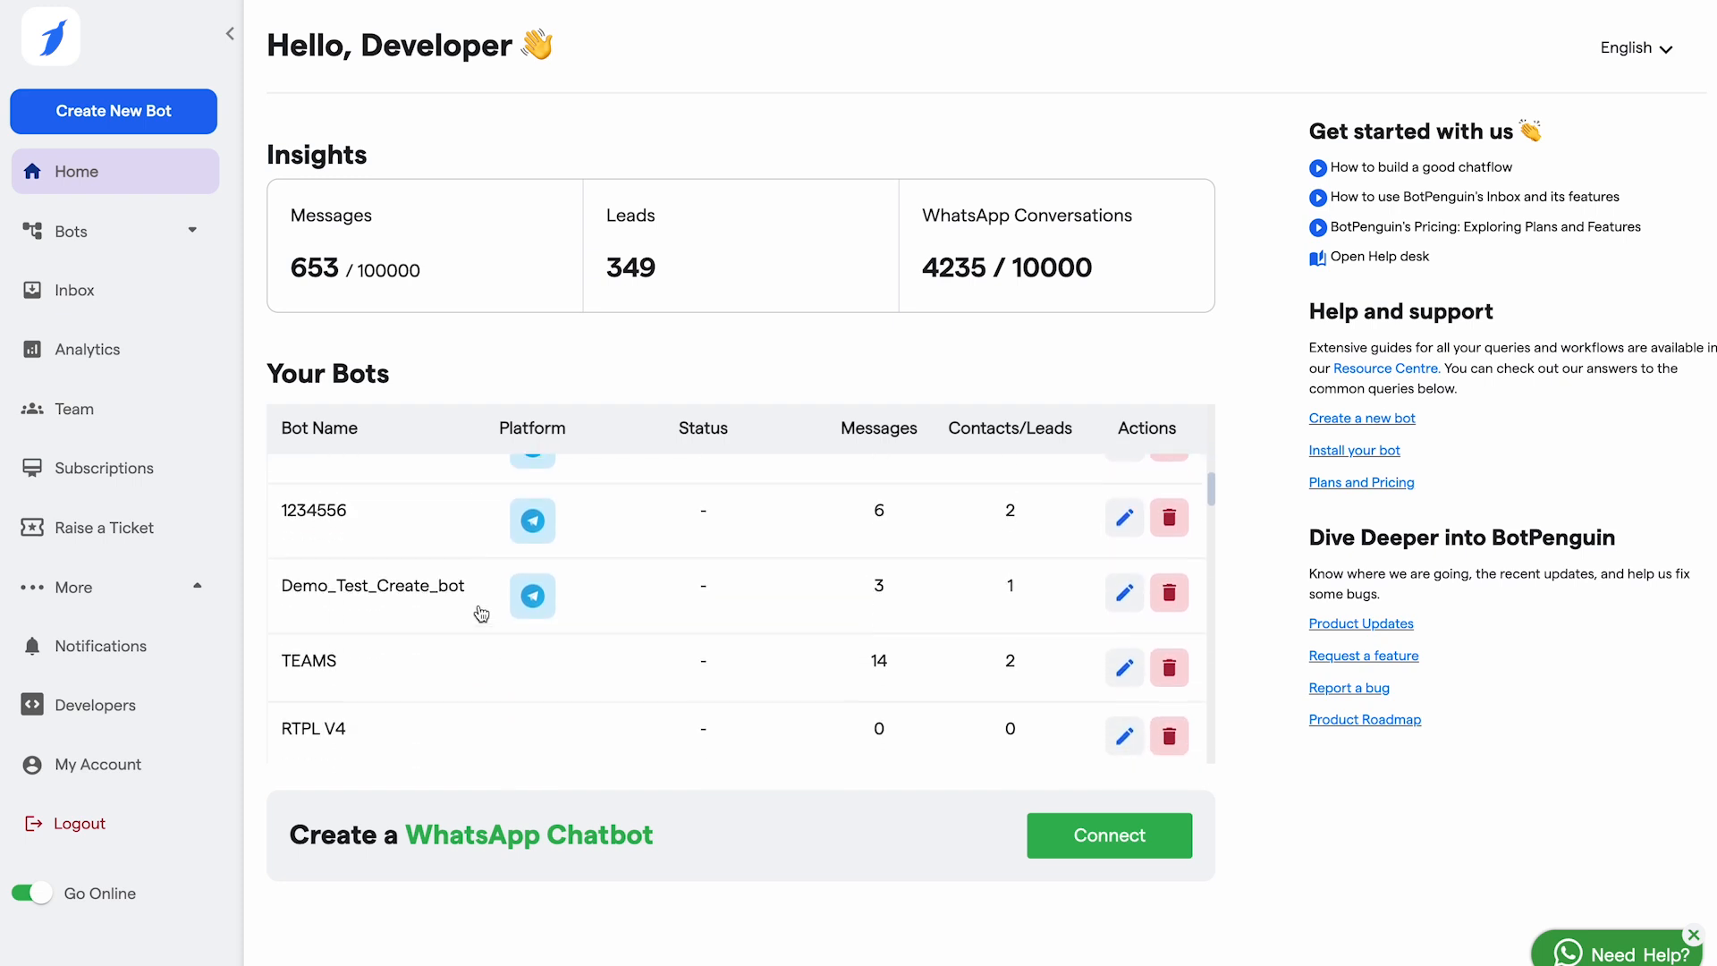
pyautogui.scroll(-2, 481, 613)
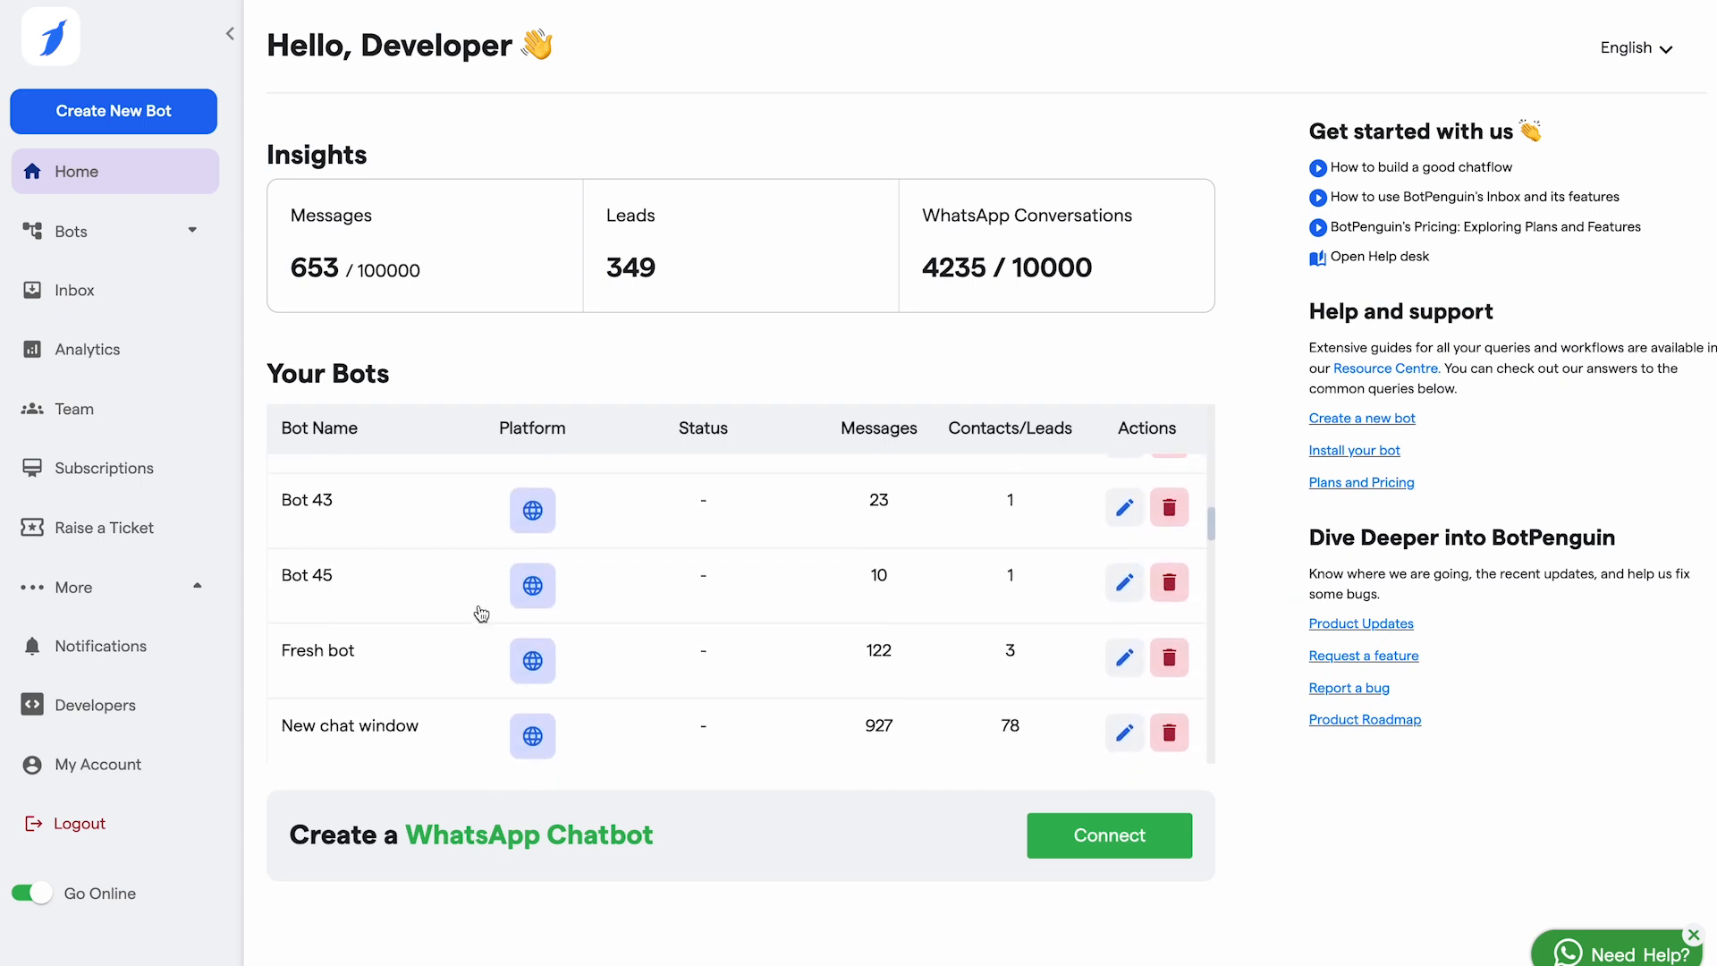
pyautogui.scroll(10, 481, 613)
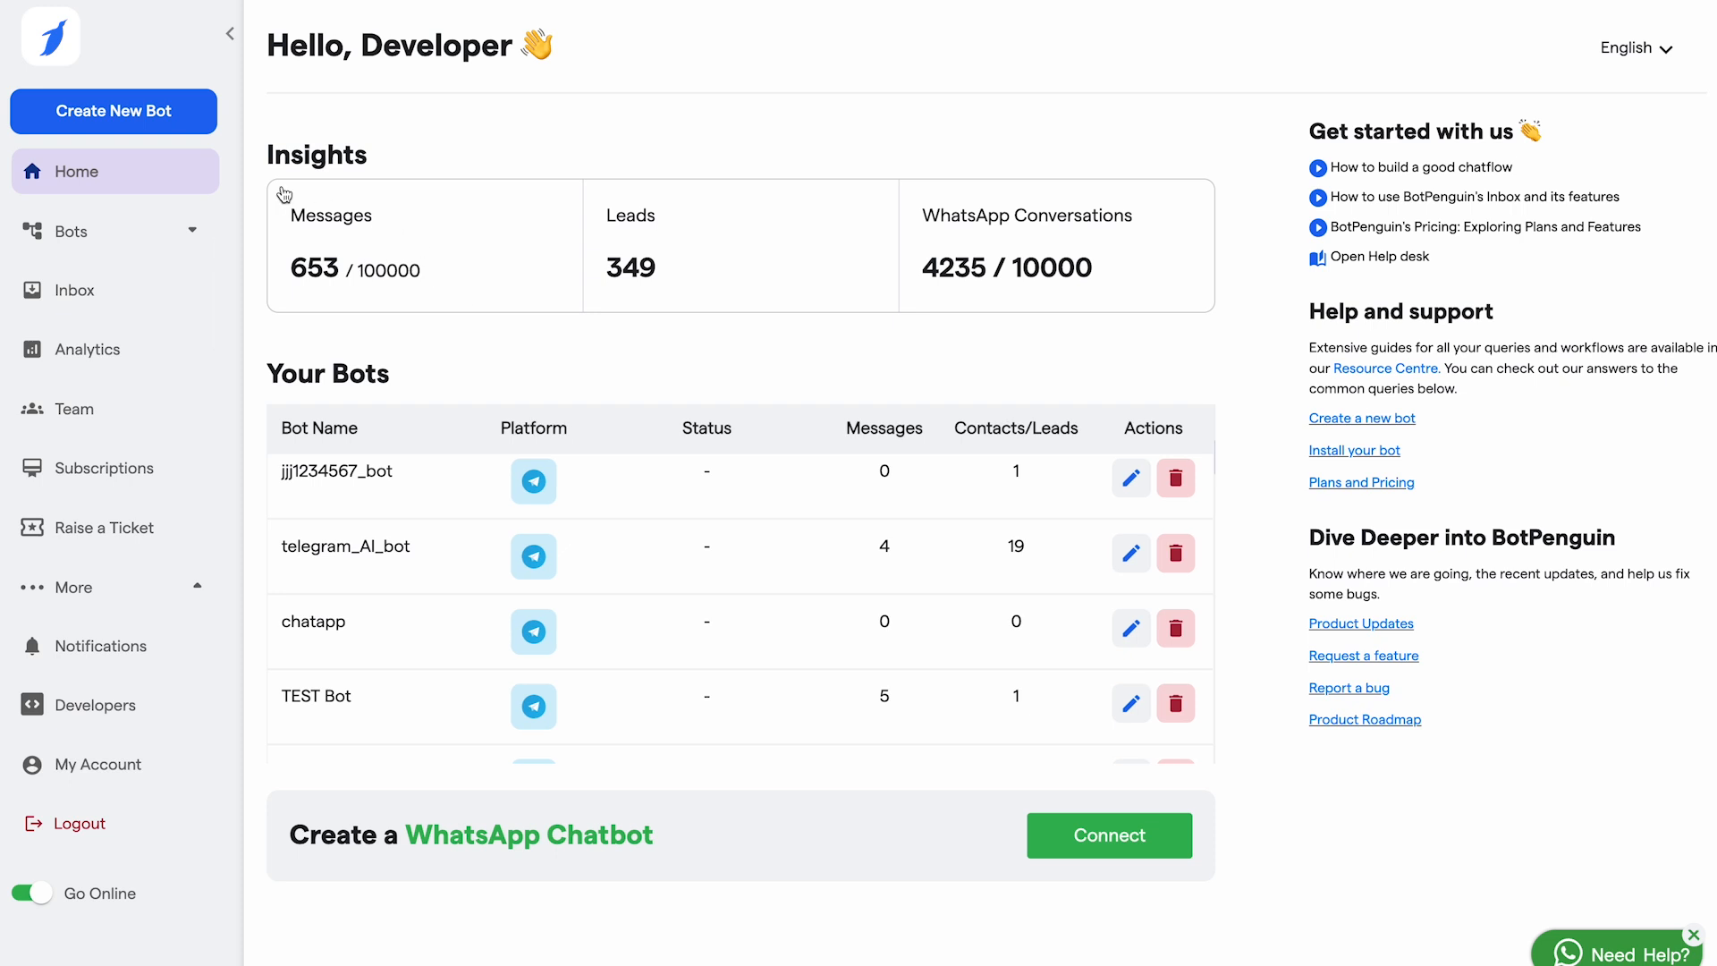
pyautogui.click(134, 122)
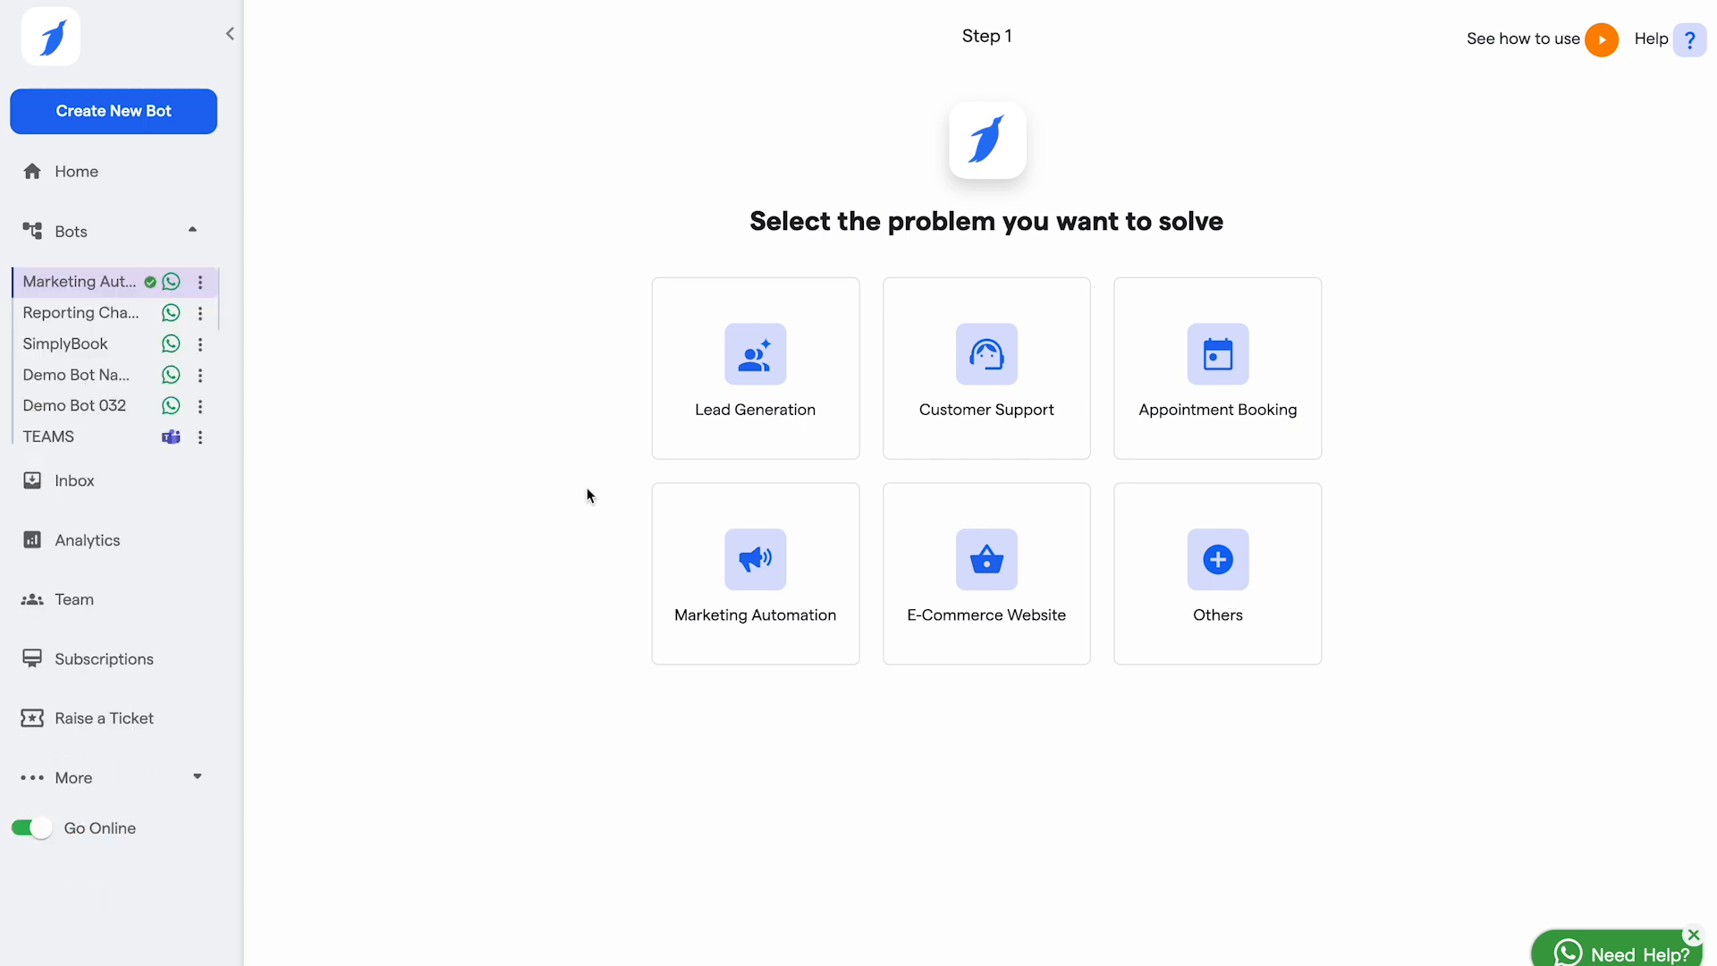
pyautogui.click(772, 354)
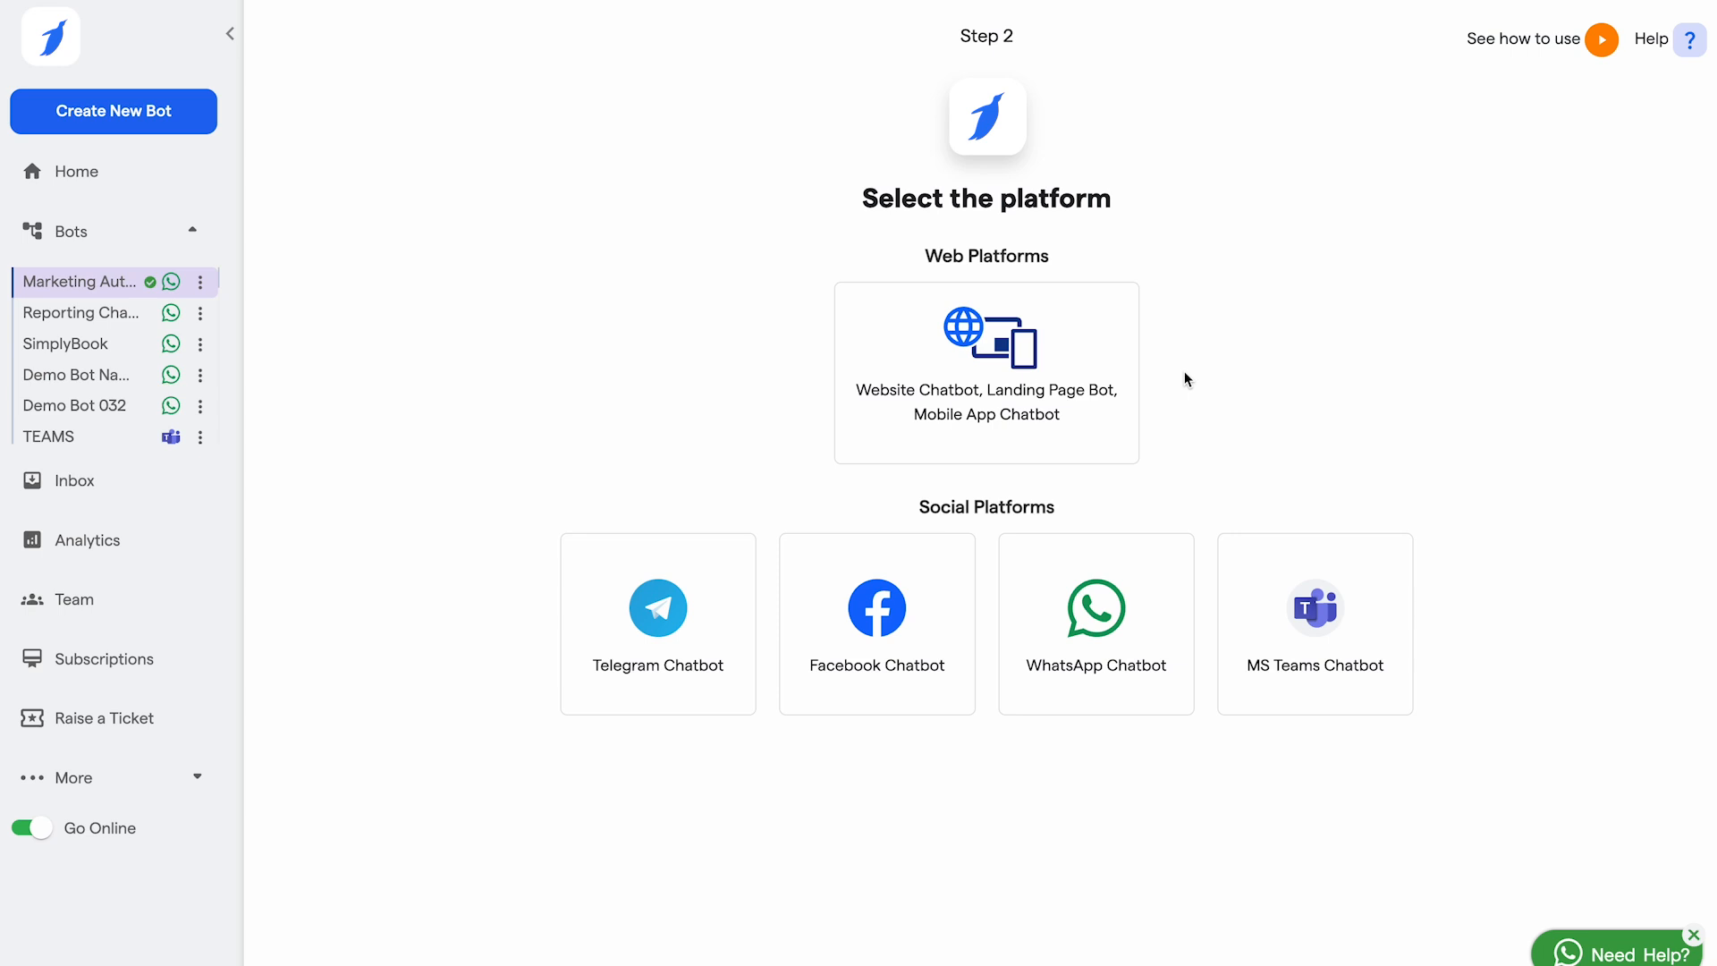
pyautogui.click(1018, 361)
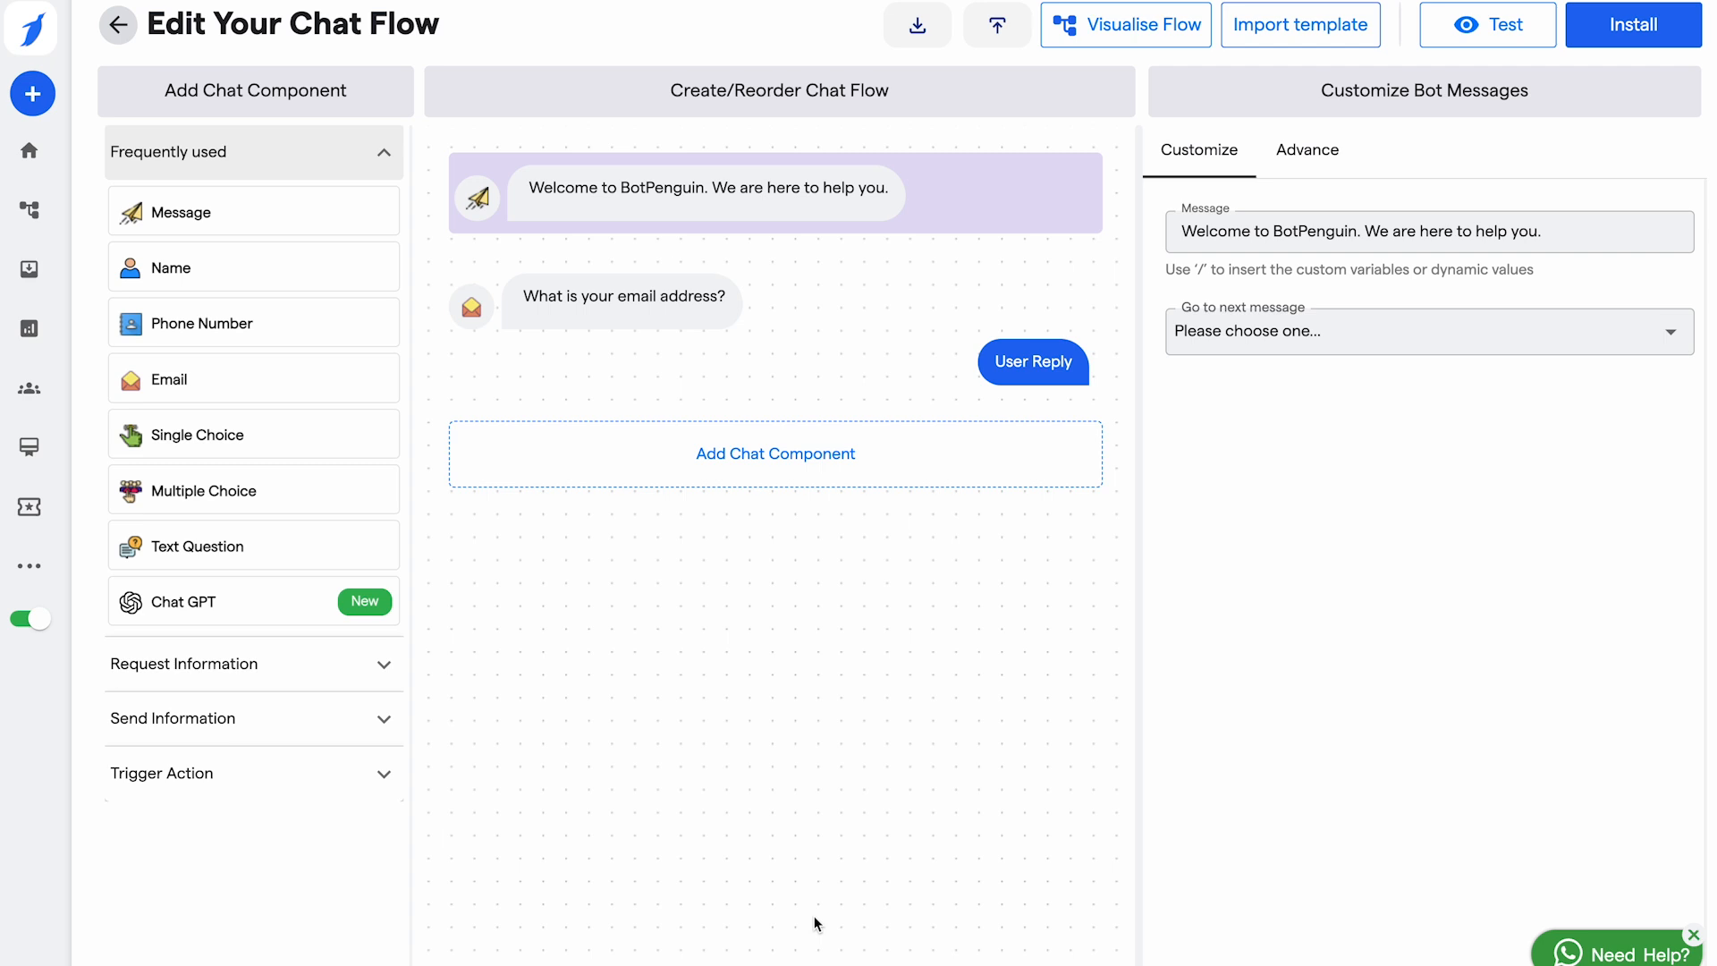
pyautogui.click(1146, 30)
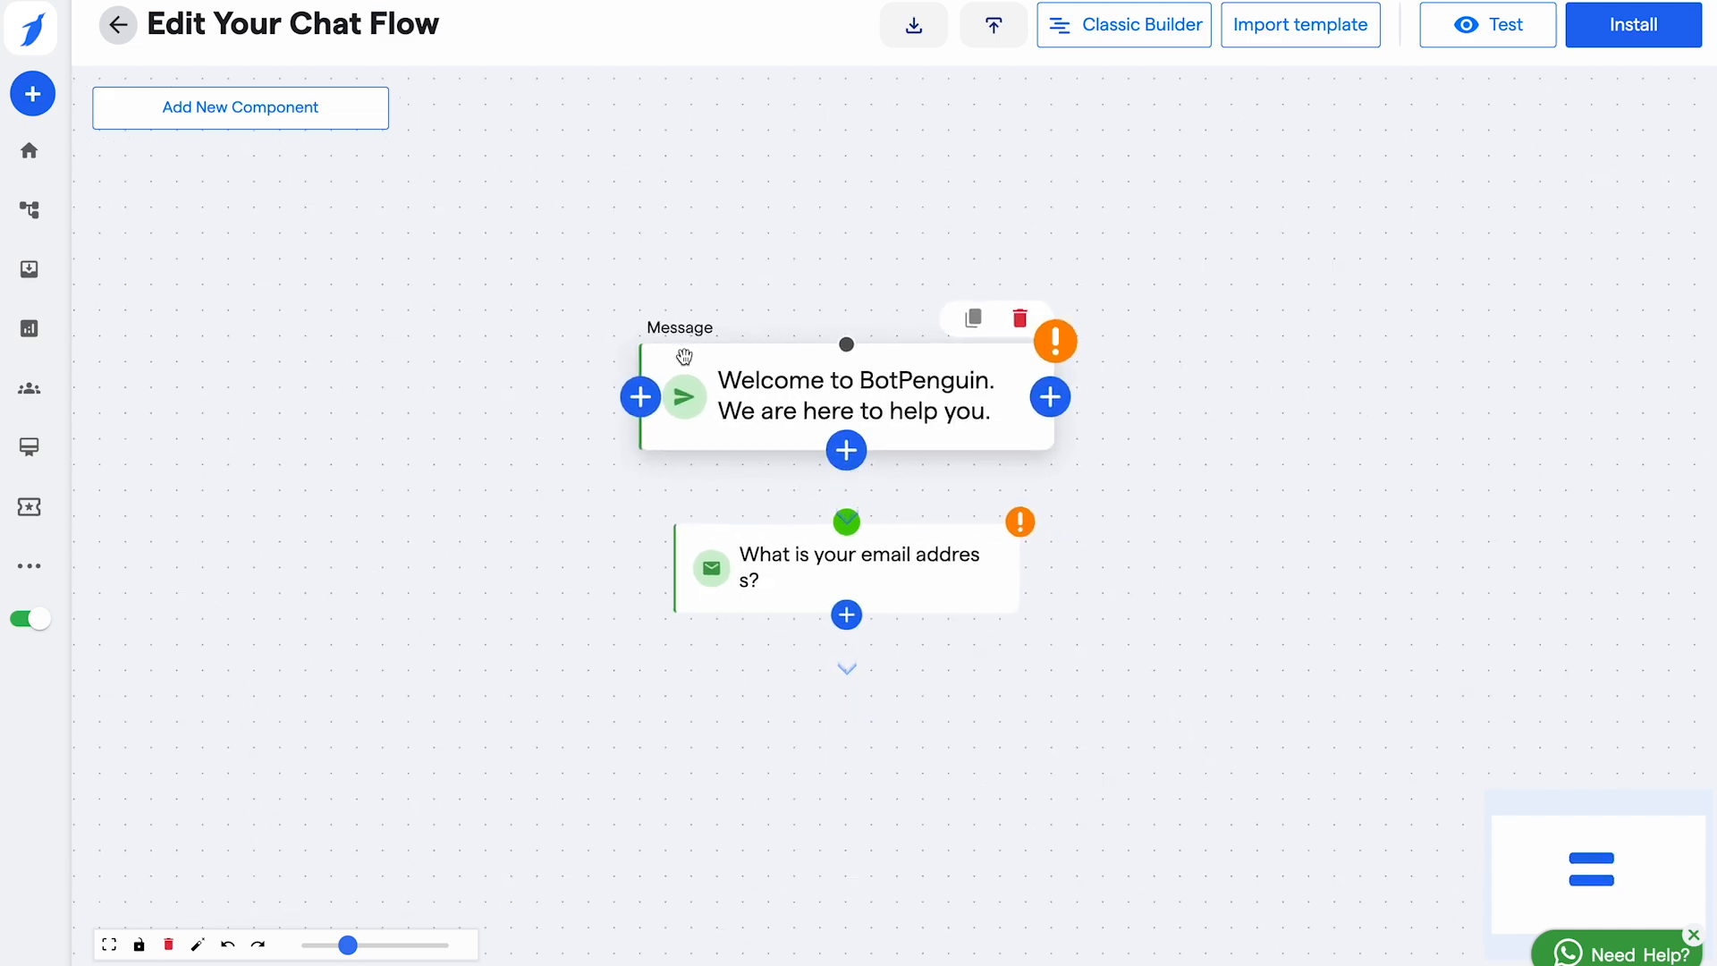
pyautogui.click(1136, 26)
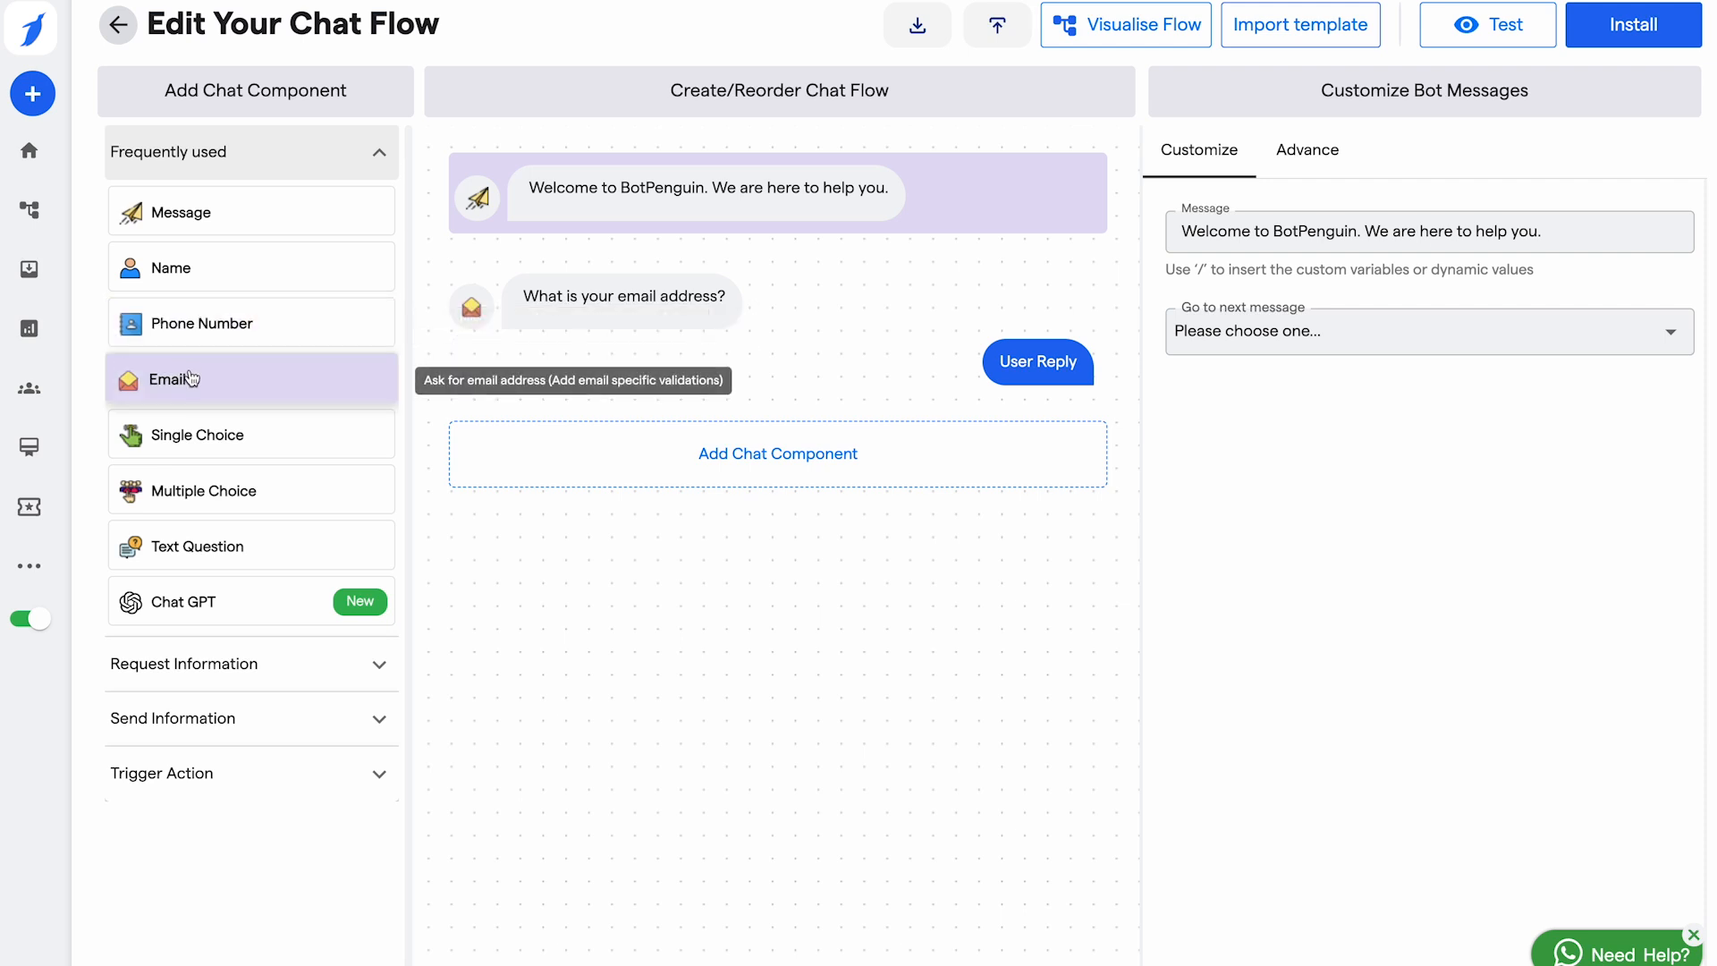
# Step: Add a single-choice question with answers Yes and No, then a multiple-choice question after it
pyautogui.click(244, 441)
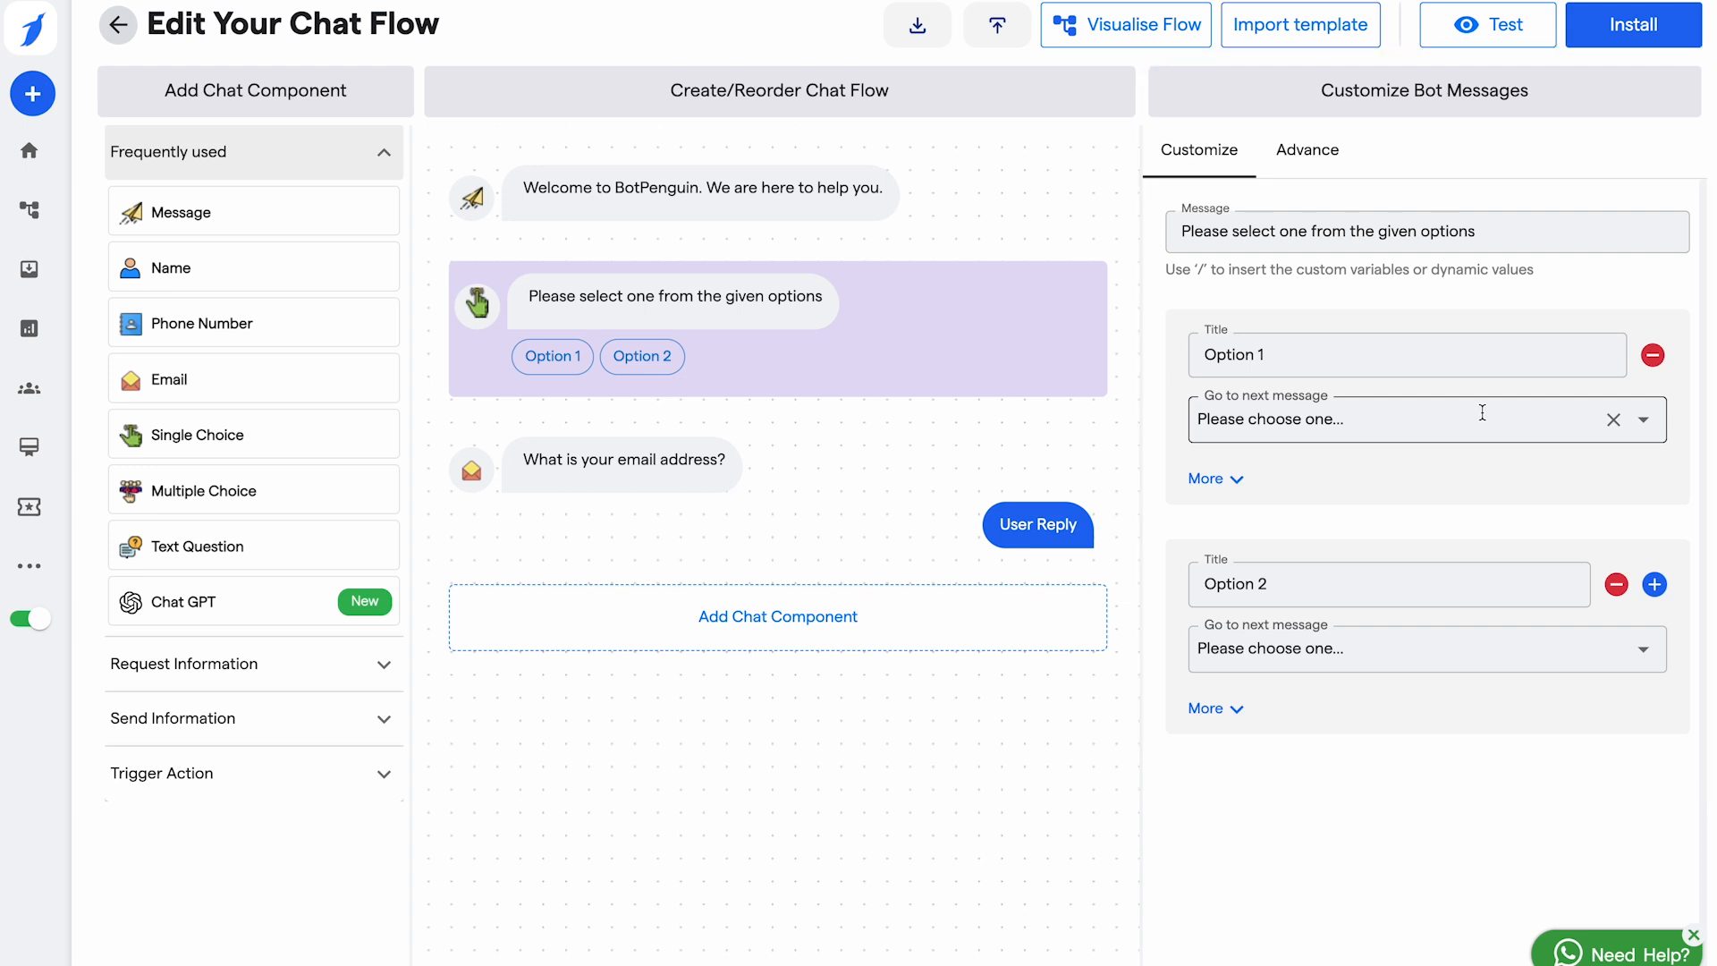
pyautogui.click(1424, 360)
pyautogui.press('BackSpace')
pyautogui.press('BackSpace')
pyautogui.press('BackSpace')
pyautogui.press('BackSpace')
pyautogui.press('BackSpace')
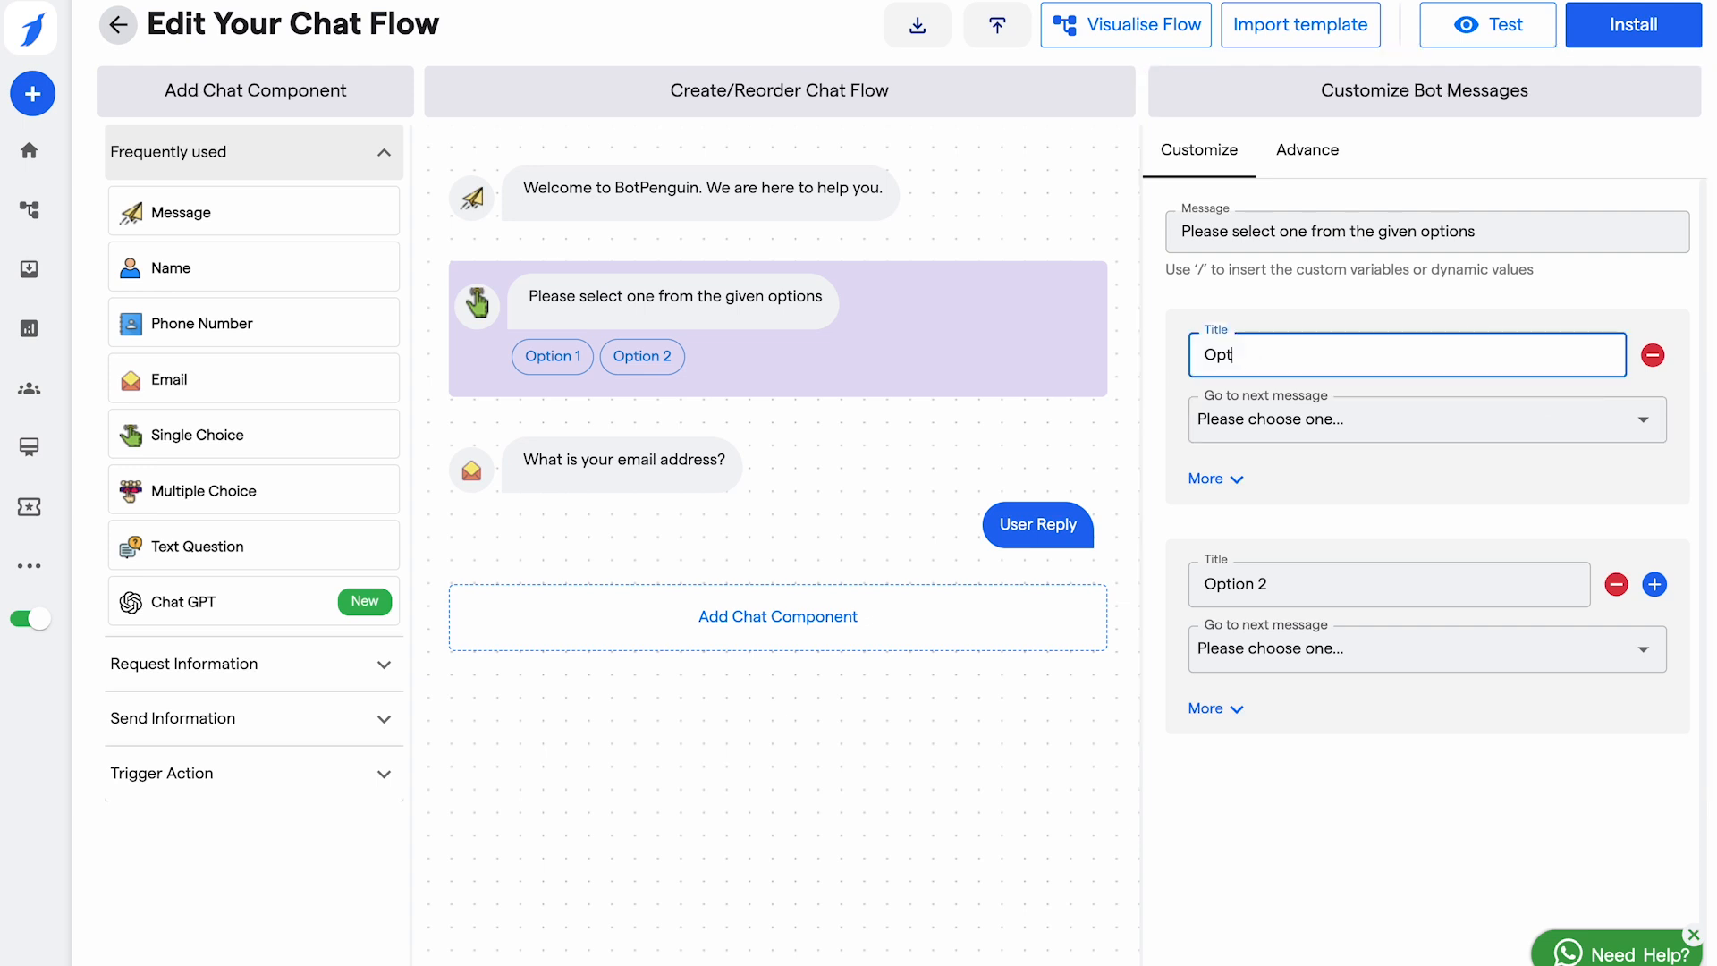
pyautogui.press('BackSpace')
pyautogui.press('BackSpace')
pyautogui.press('BackSpace')
pyautogui.write('Yes')
pyautogui.click(1518, 587)
pyautogui.hotkey('ctrl', 'a')
pyautogui.write('No')
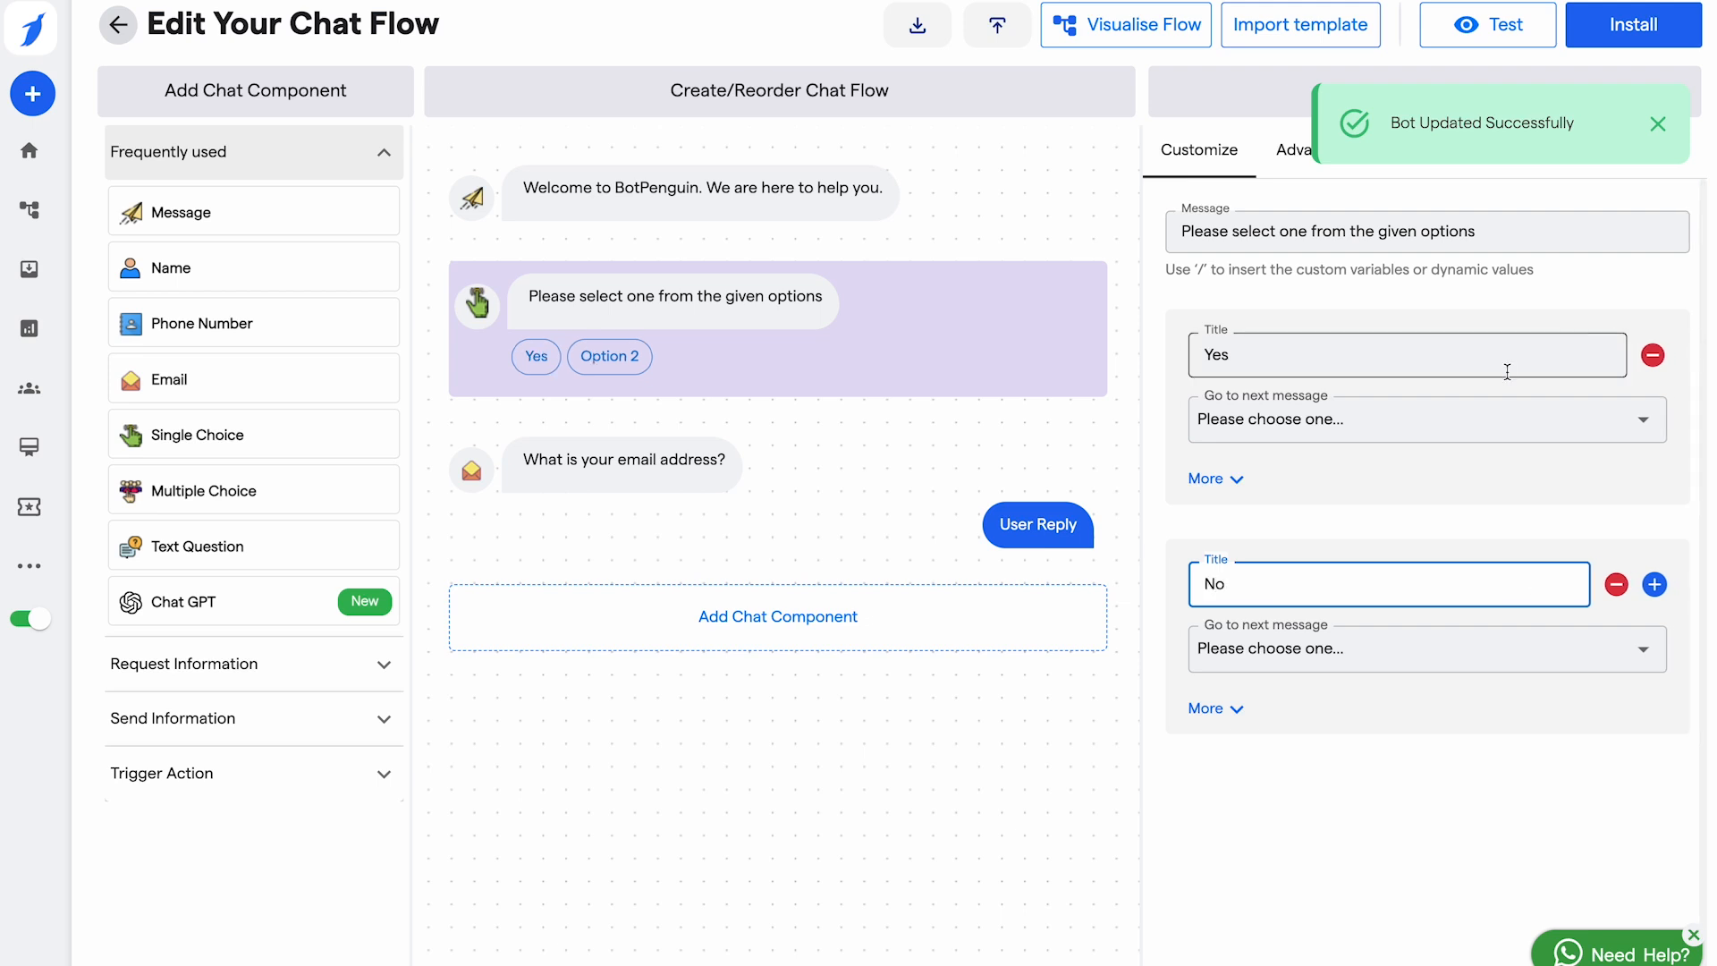
pyautogui.click(1523, 424)
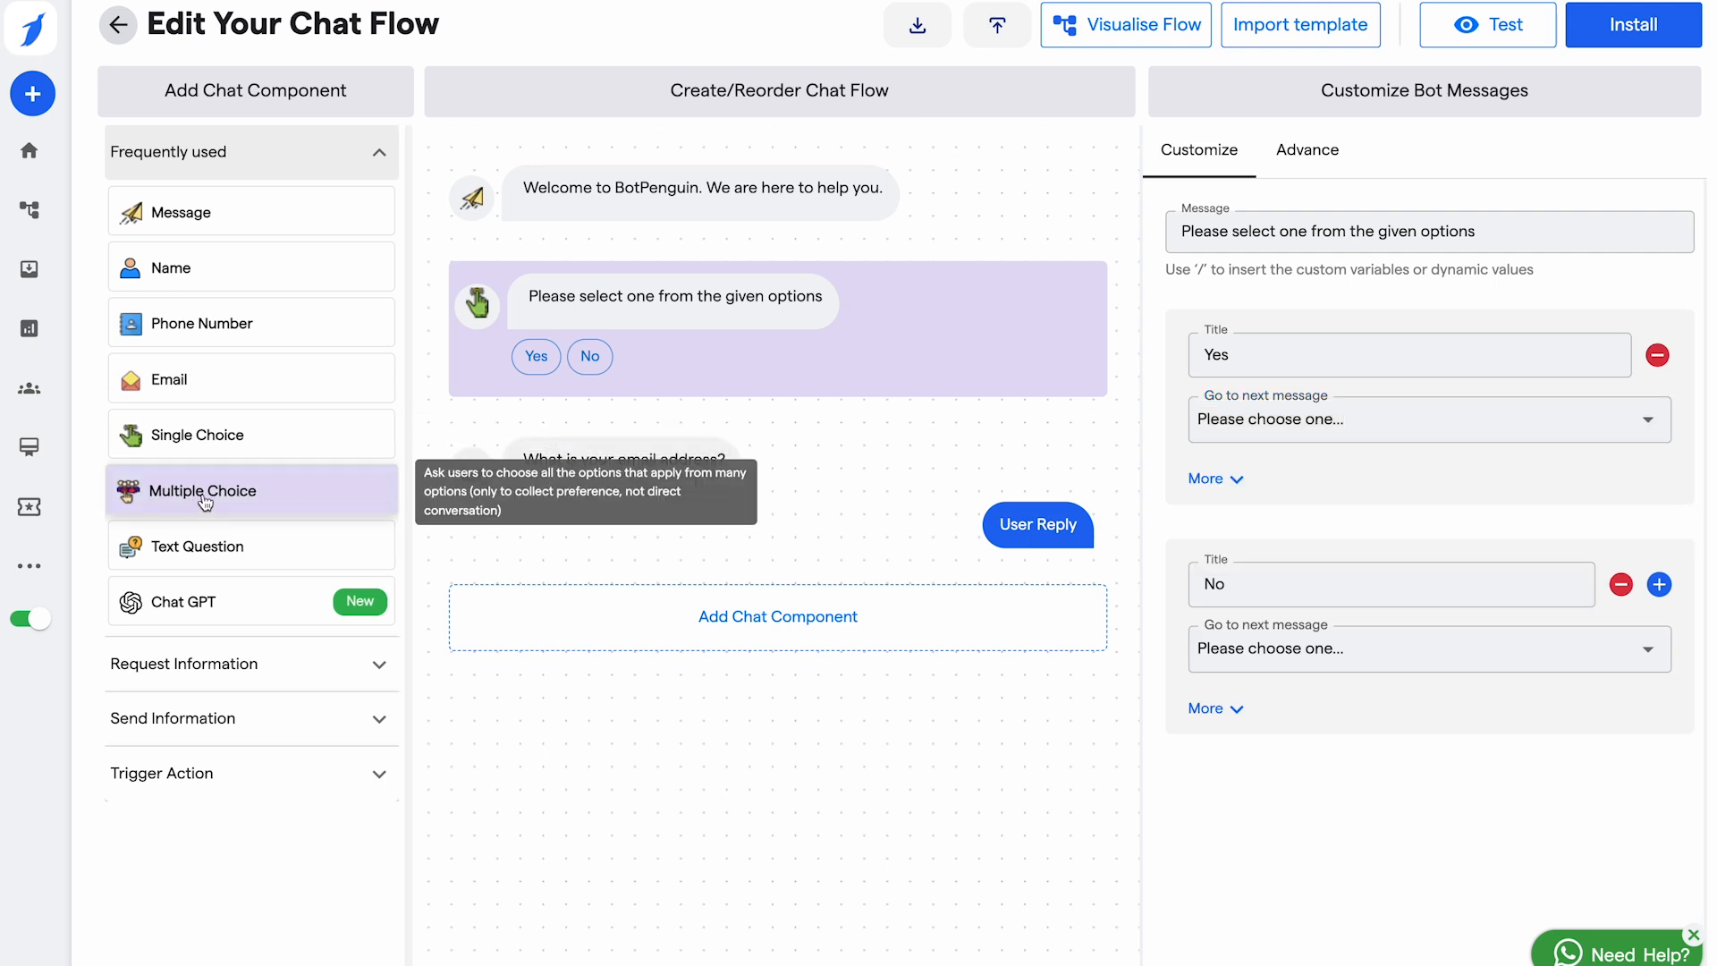
pyautogui.click(202, 501)
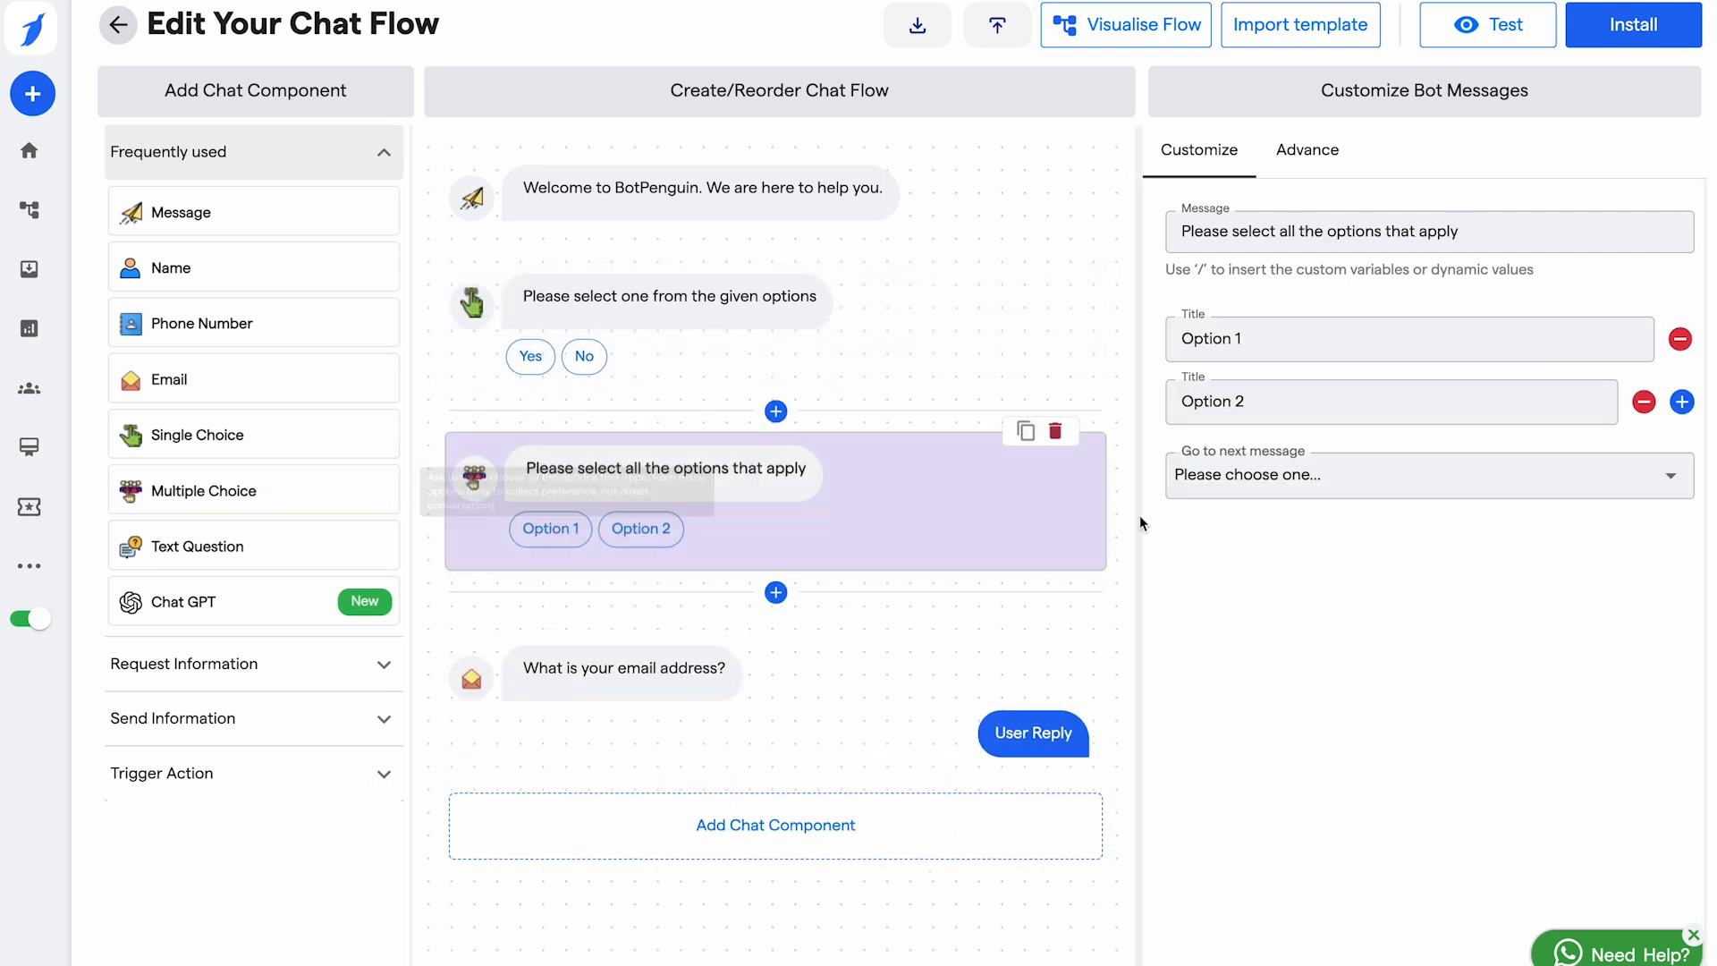
# Step: Add three more answer options and rename the first two answers Open and Closed
pyautogui.click(1680, 402)
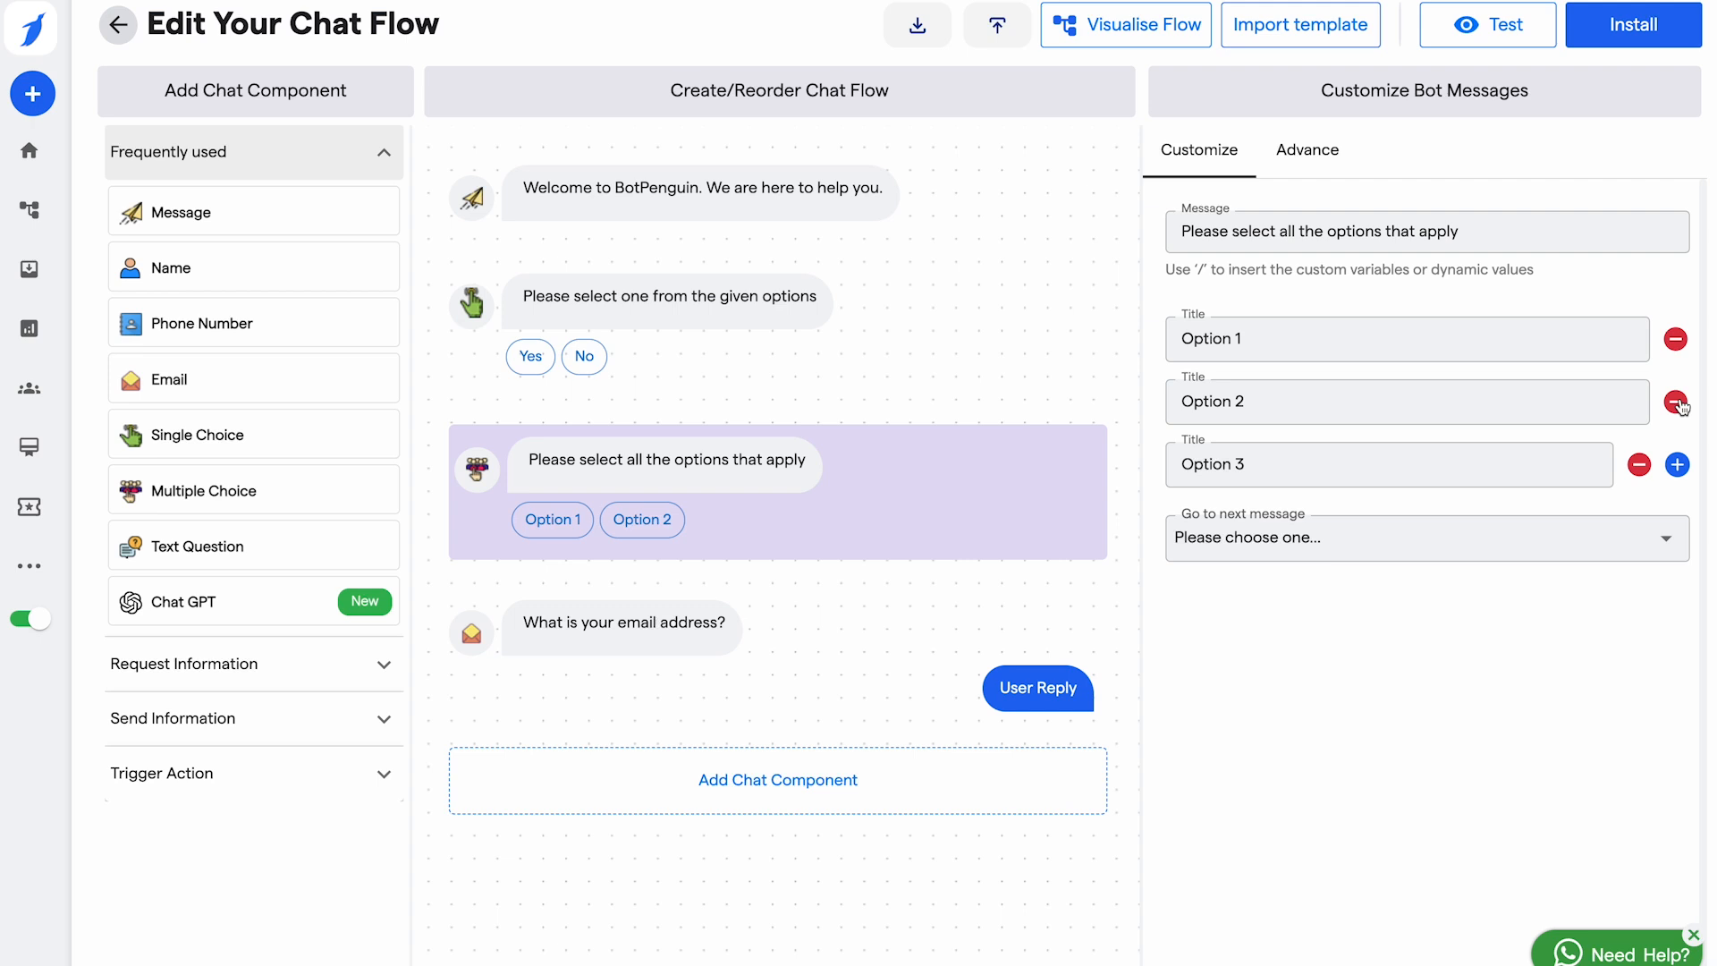
pyautogui.click(1678, 464)
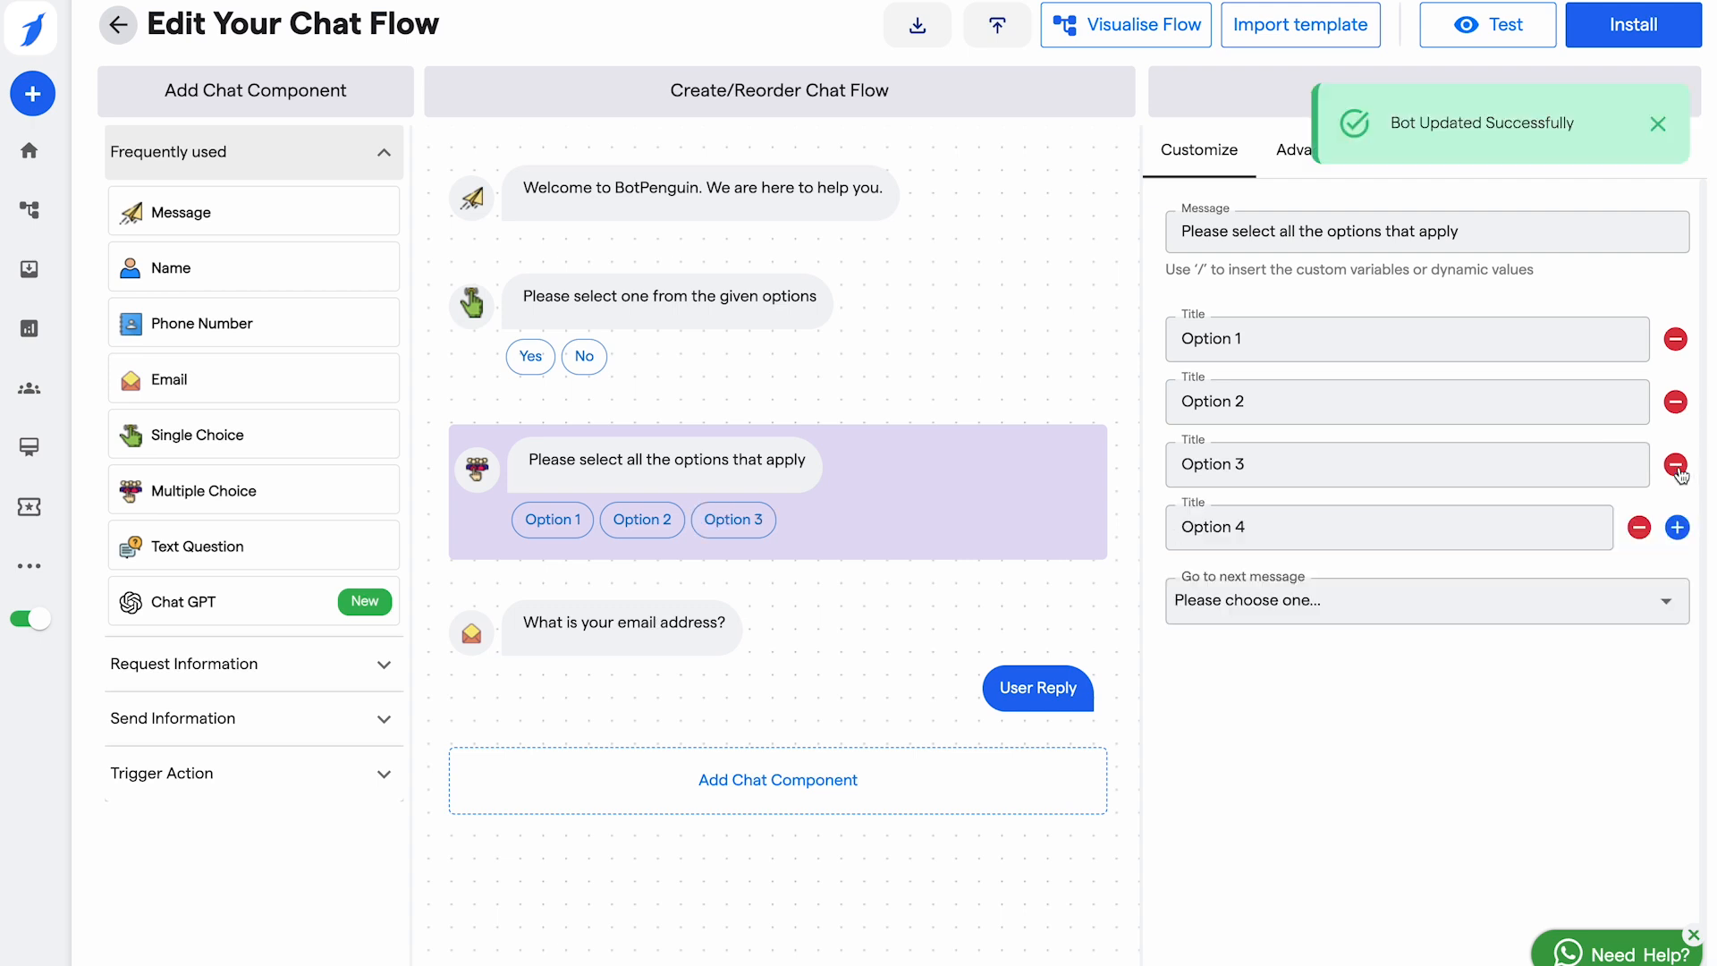
pyautogui.click(1678, 527)
pyautogui.click(1260, 337)
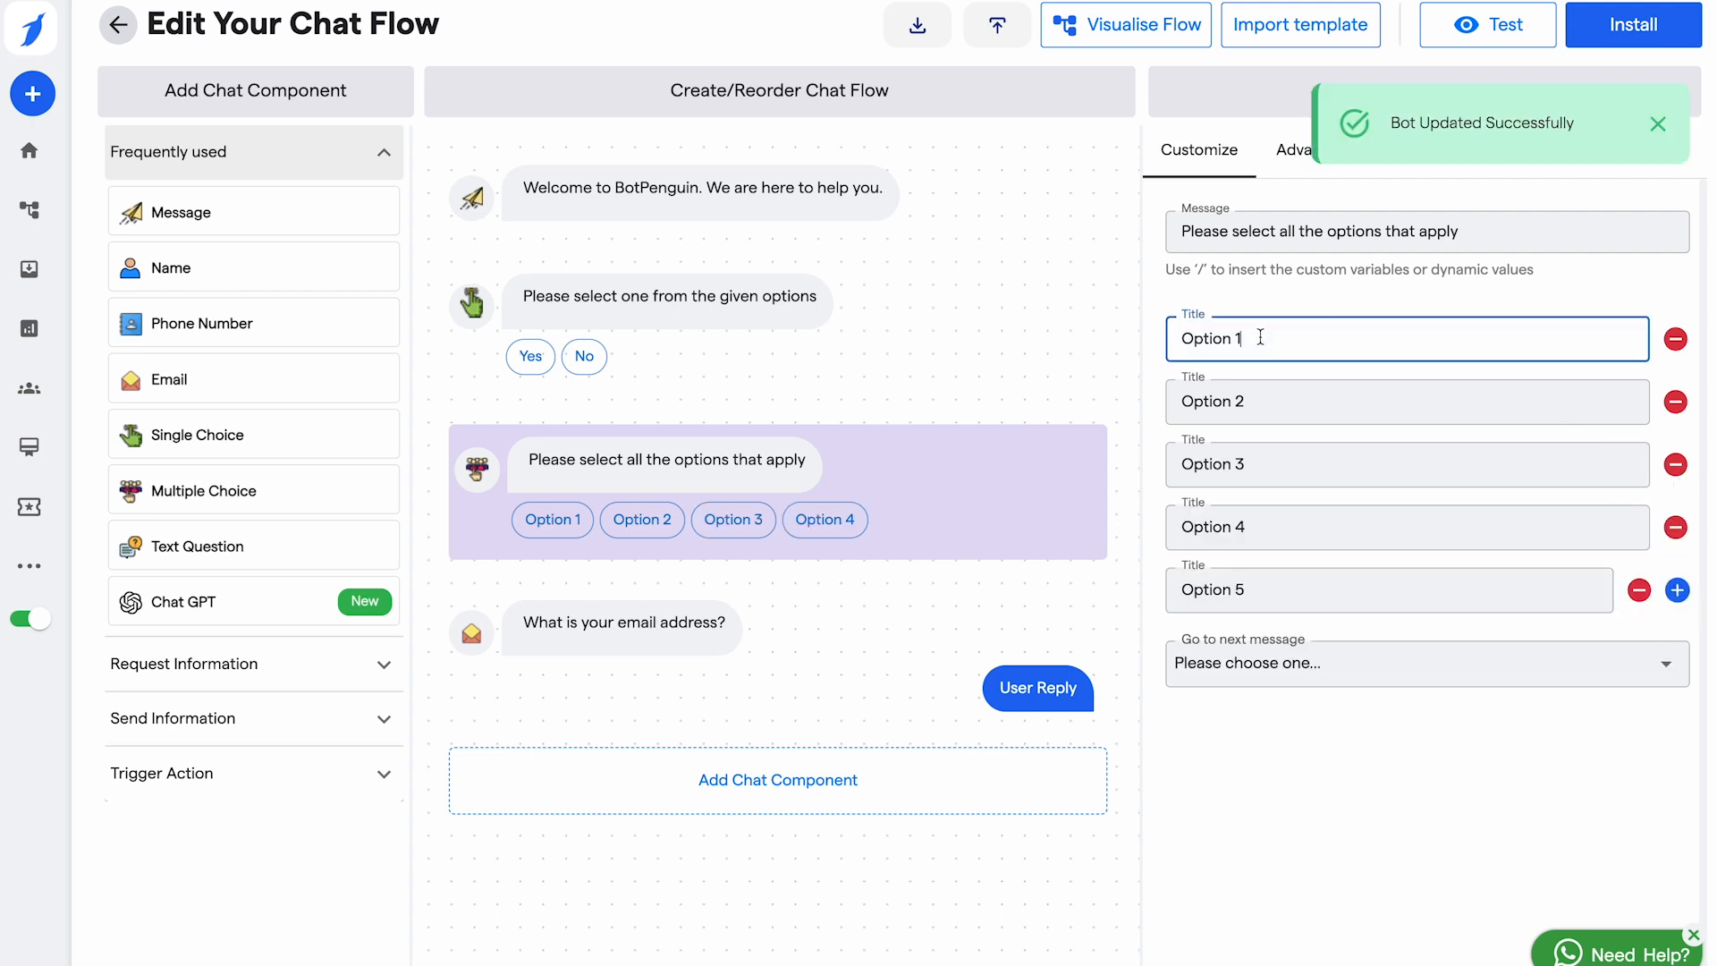
pyautogui.hotkey('ctrl', 'a')
pyautogui.press('BackSpace')
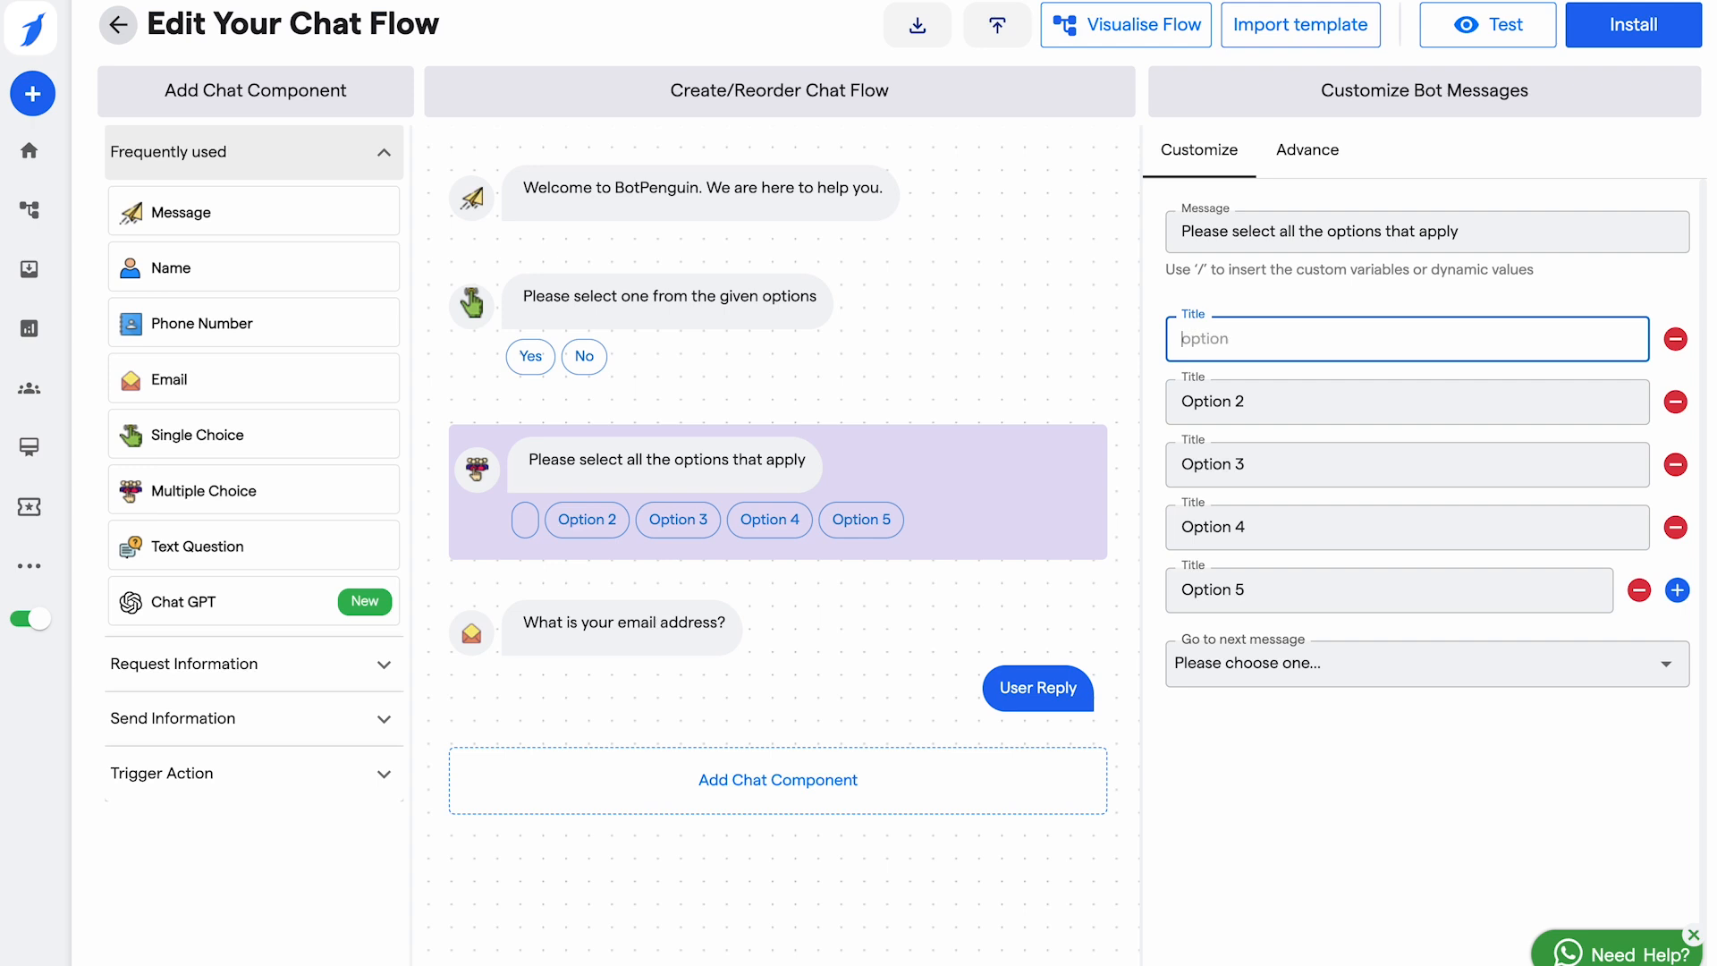
pyautogui.write('Open')
pyautogui.click(1292, 404)
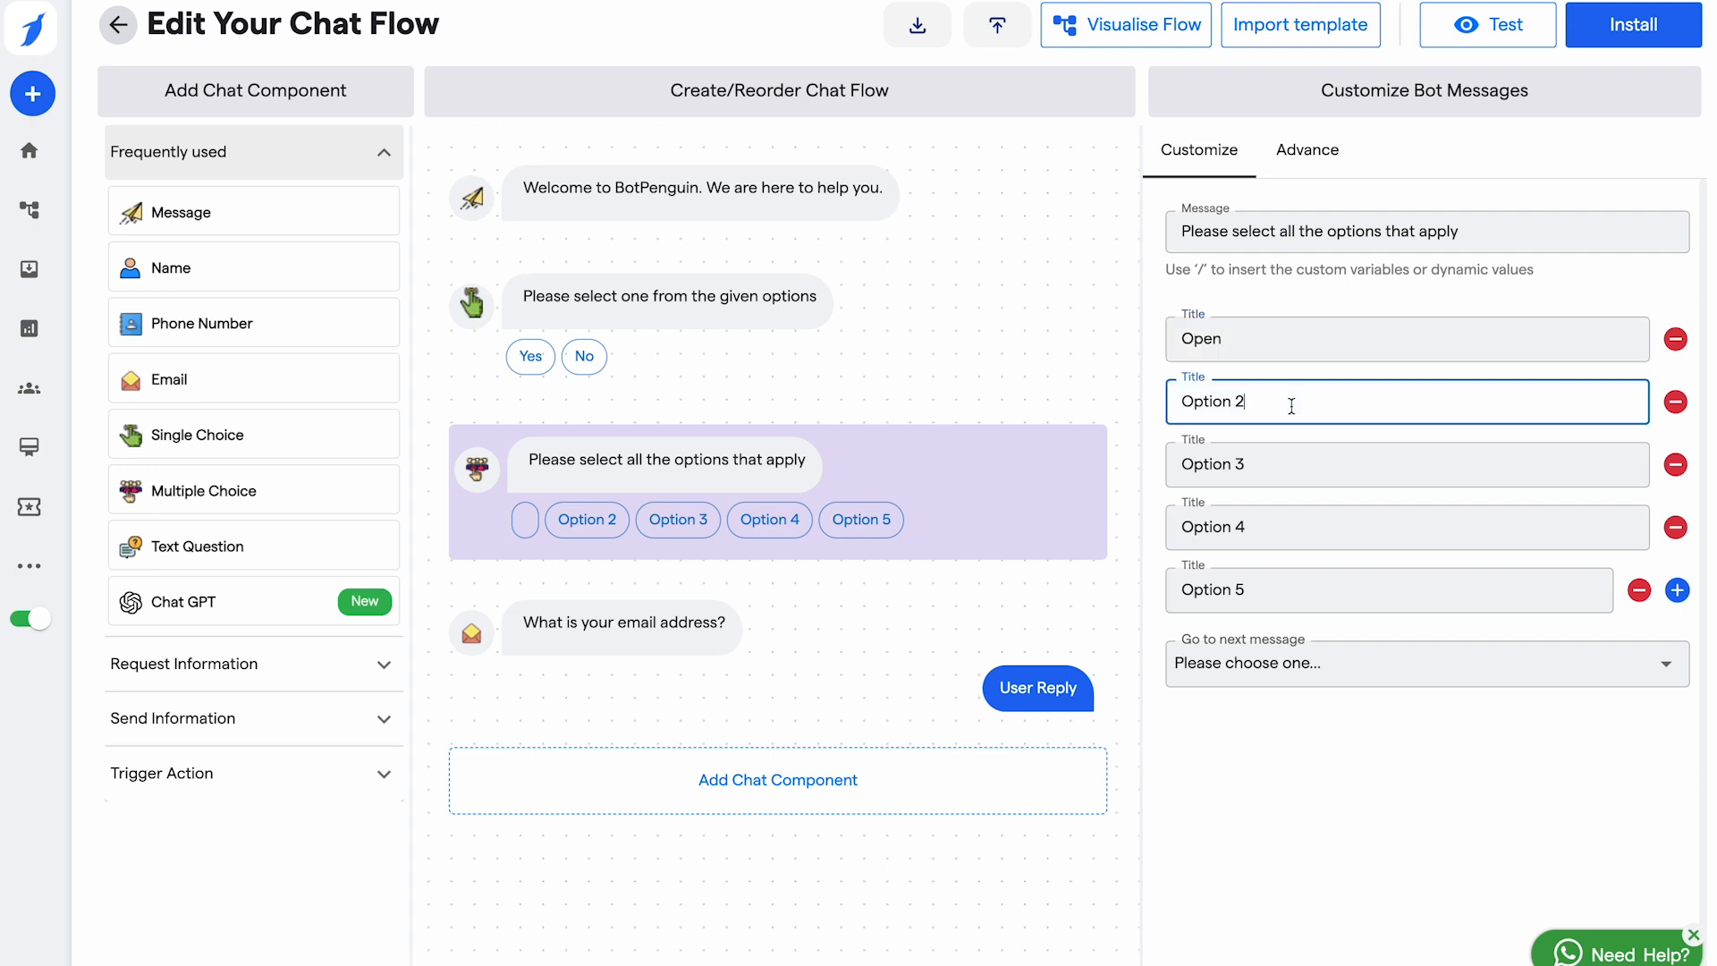
pyautogui.hotkey('ctrl', 'a')
pyautogui.press('BackSpace')
pyautogui.write('Clode')
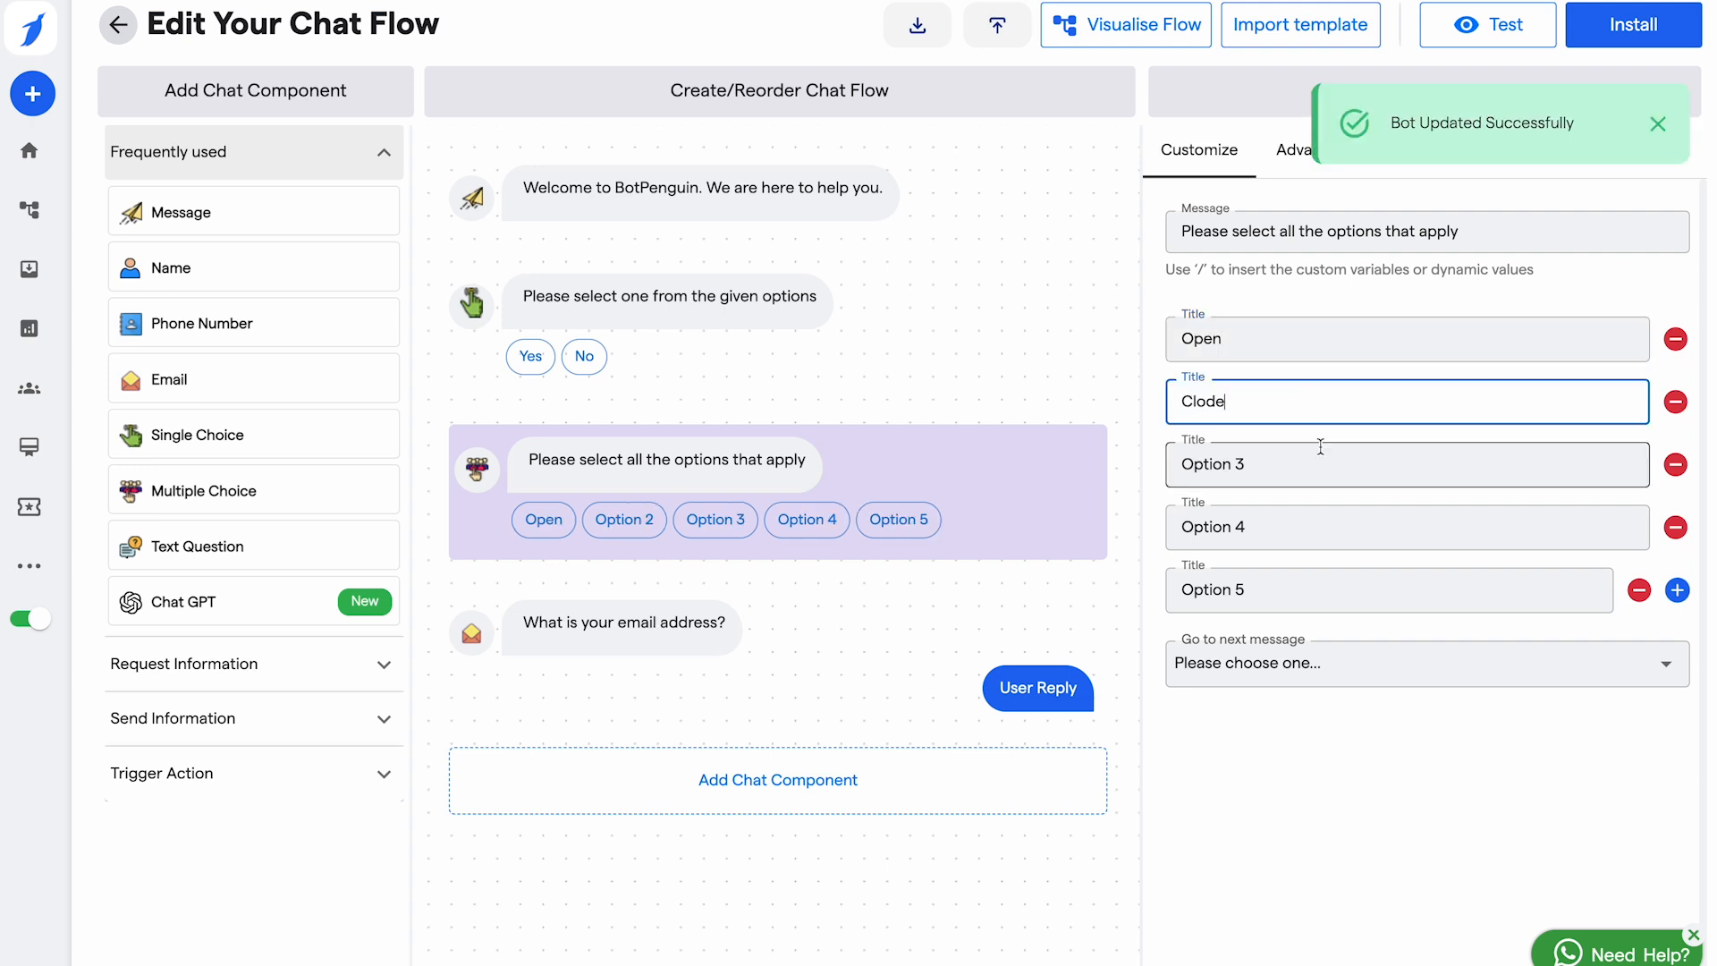
pyautogui.press('BackSpace')
pyautogui.press('BackSpace')
pyautogui.write('sed')
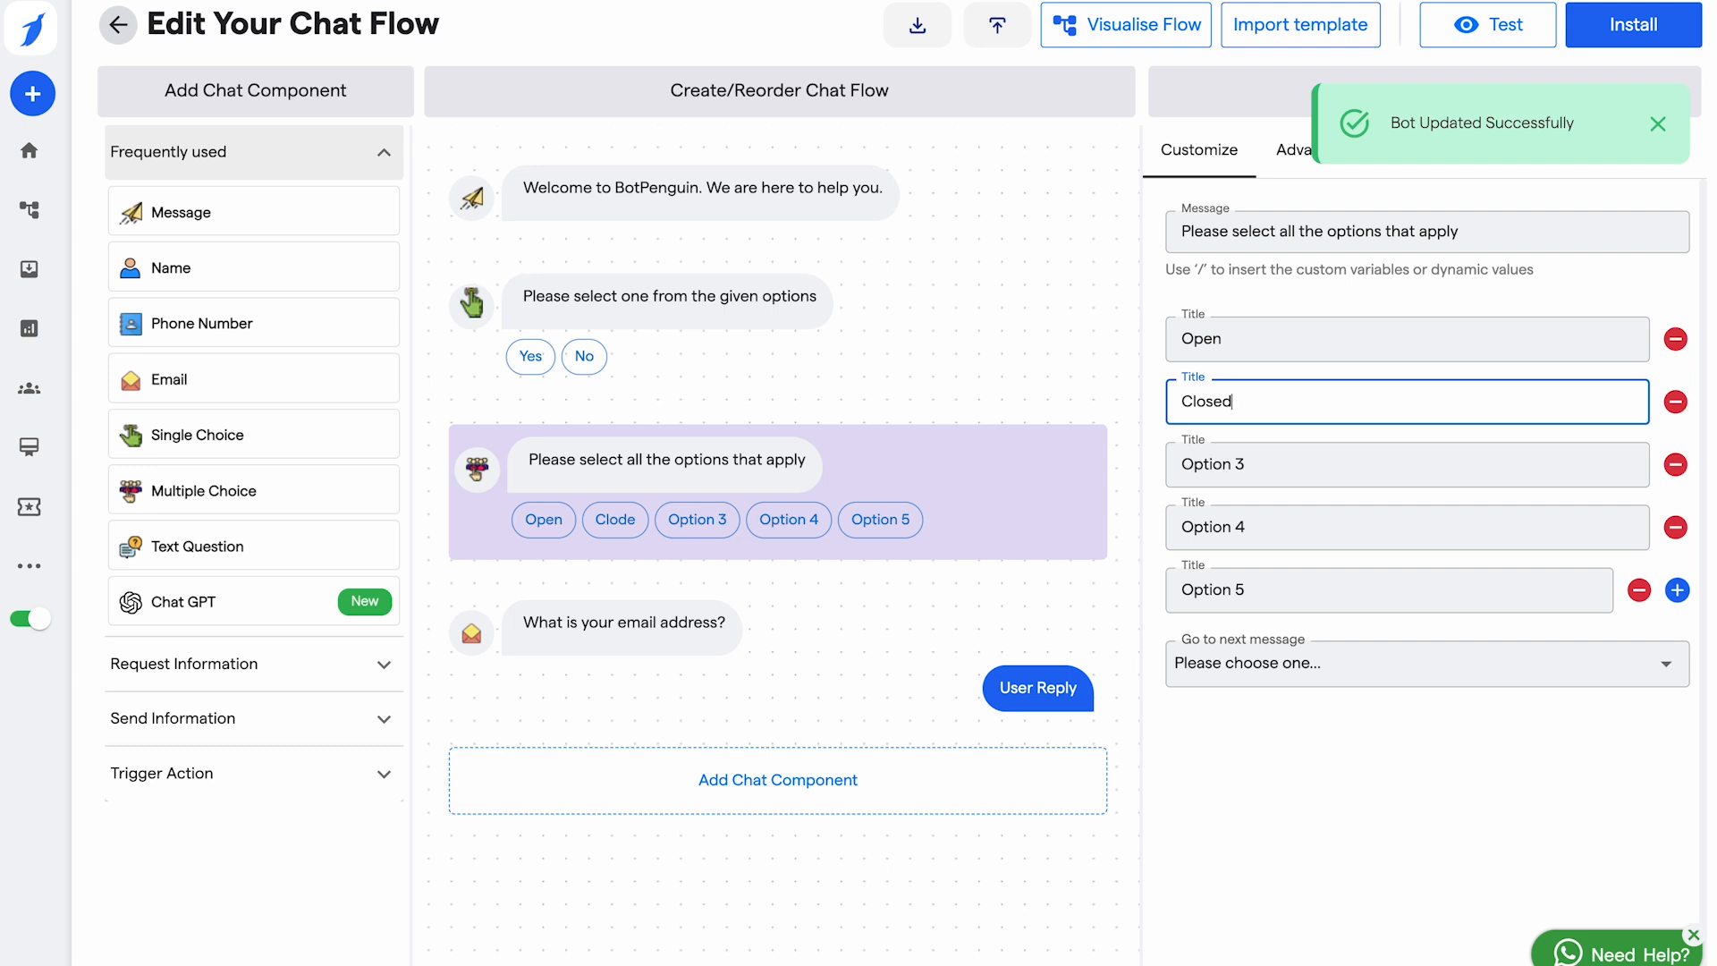
# Step: Name the remaining answers On leave, Halff day and OFF
pyautogui.click(1310, 467)
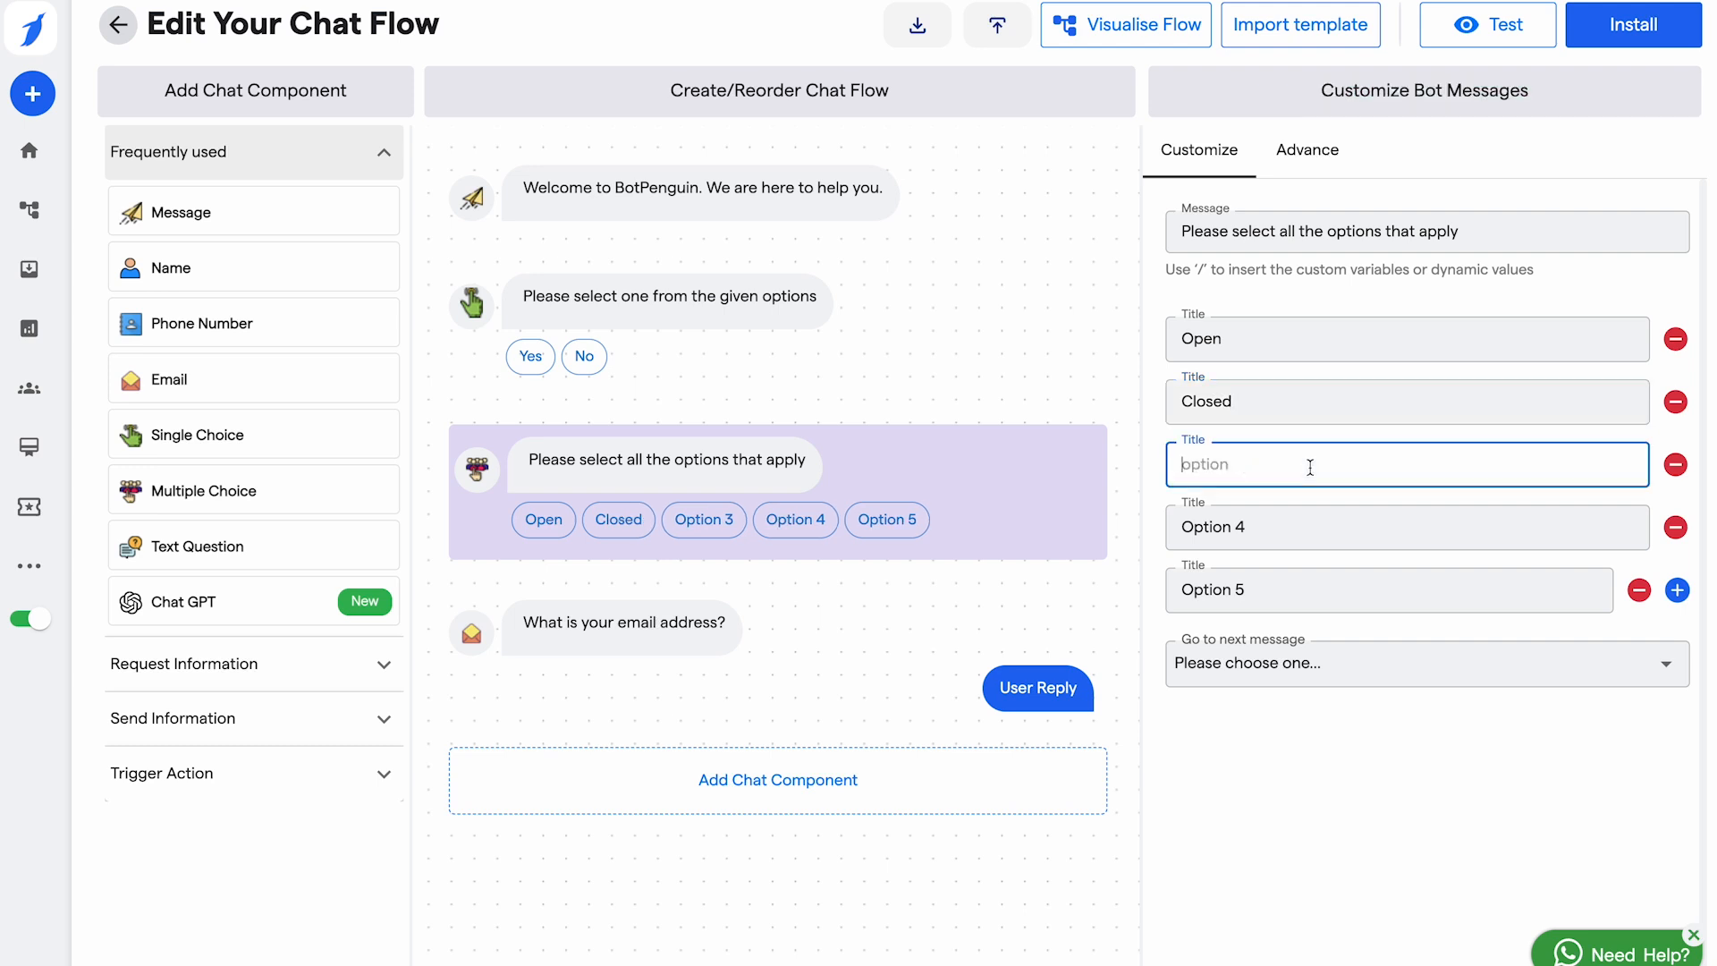
pyautogui.write('On leav')
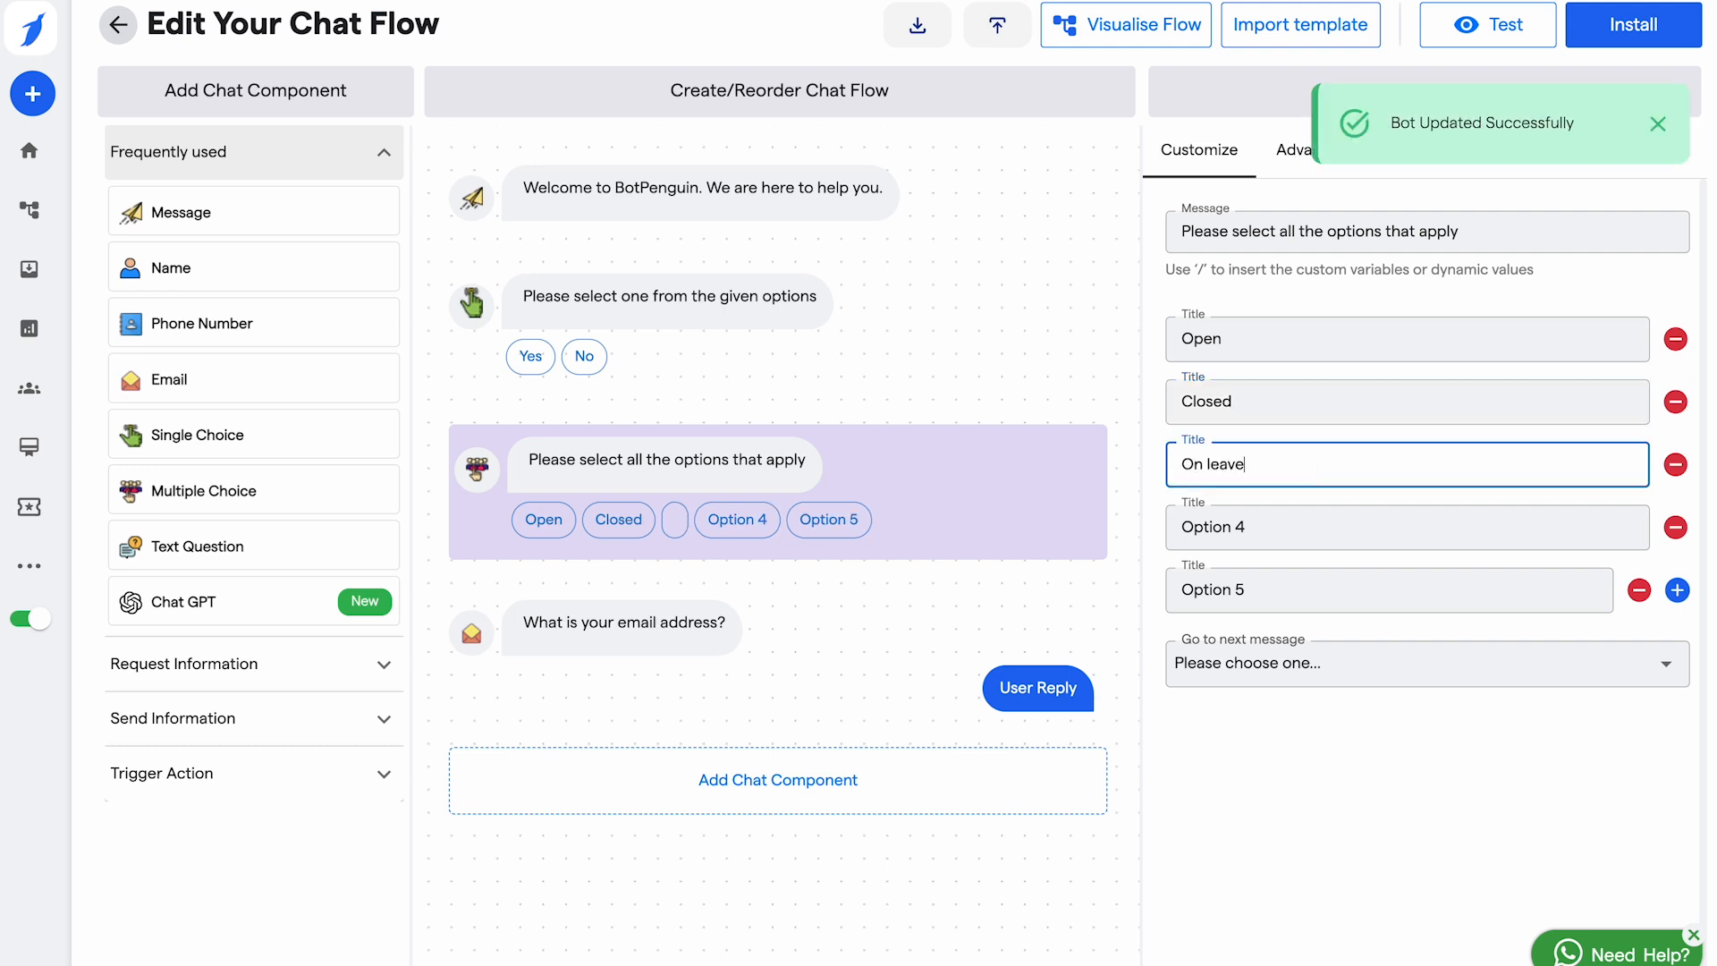
pyautogui.write('e')
pyautogui.click(1304, 529)
pyautogui.hotkey('ctrl', 'a')
pyautogui.press('BackSpace')
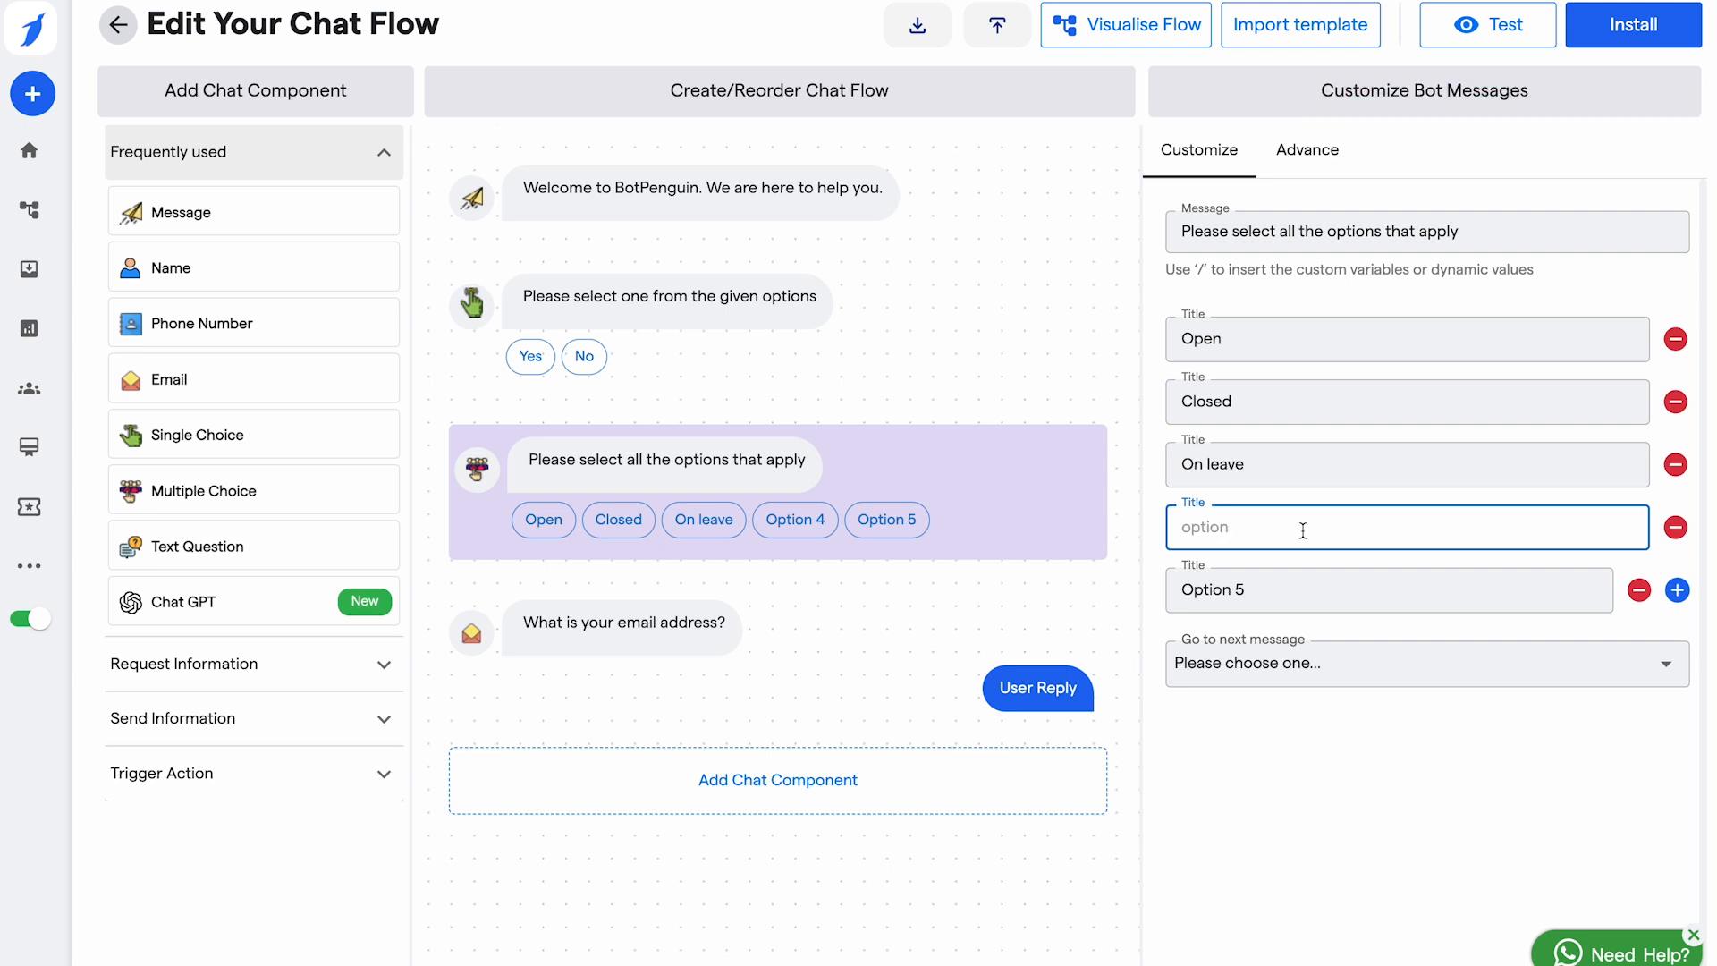
pyautogui.write('Half')
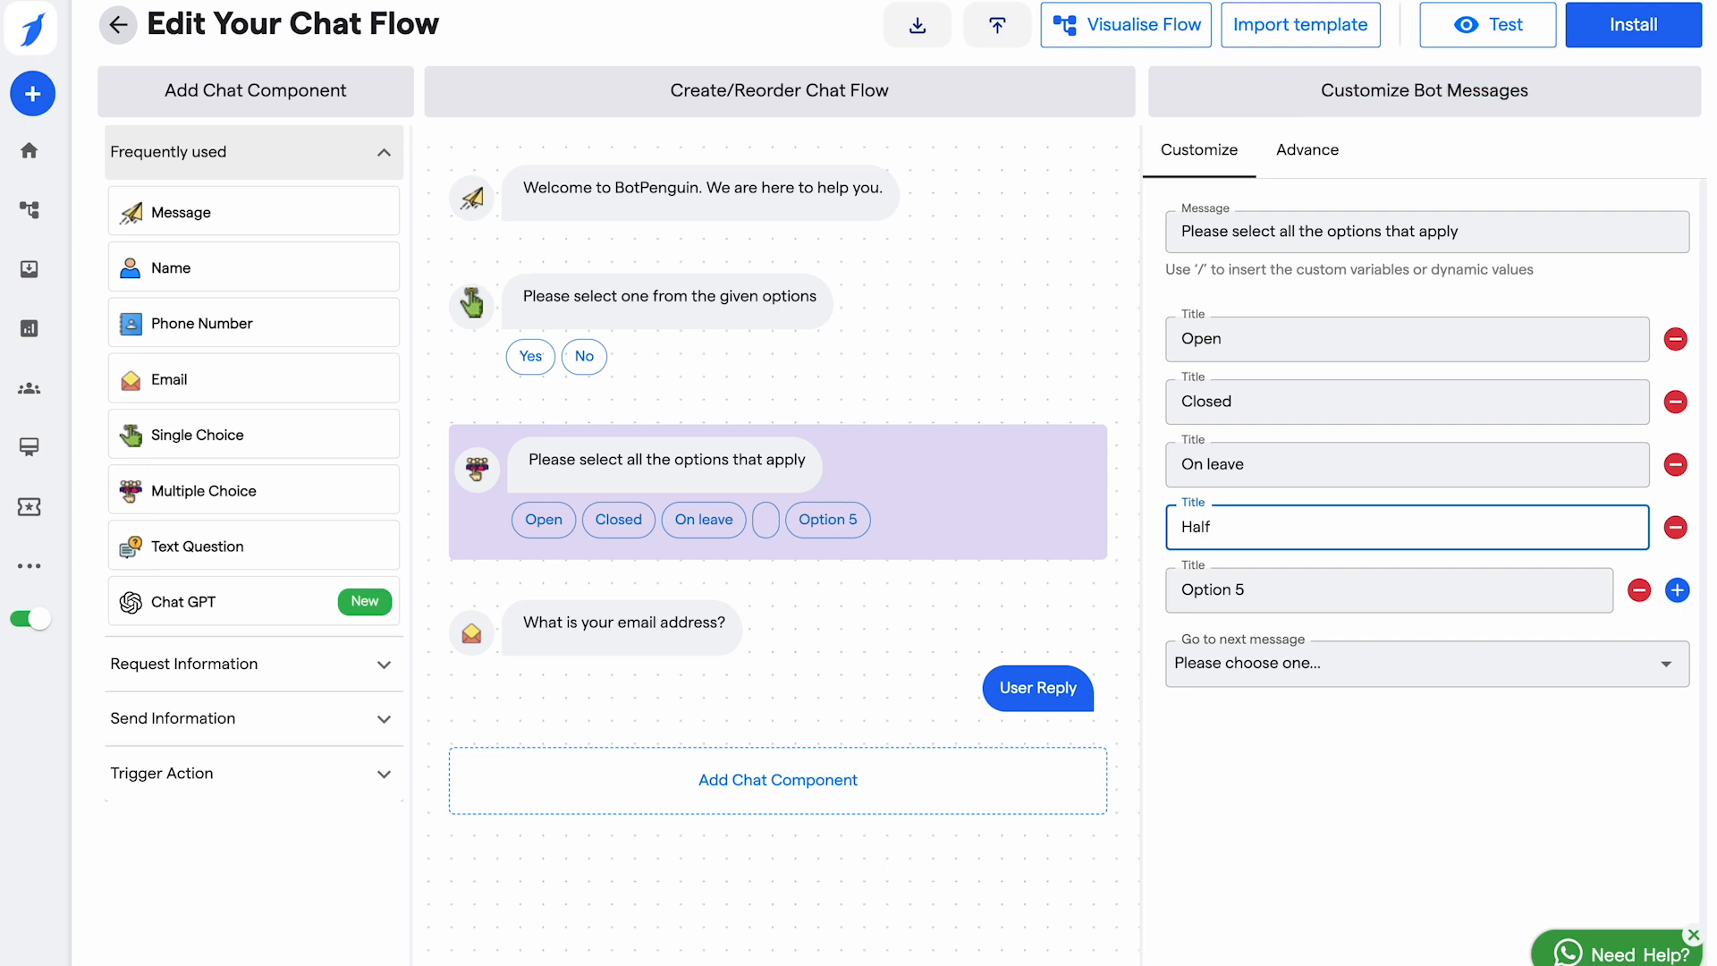
pyautogui.write('f day')
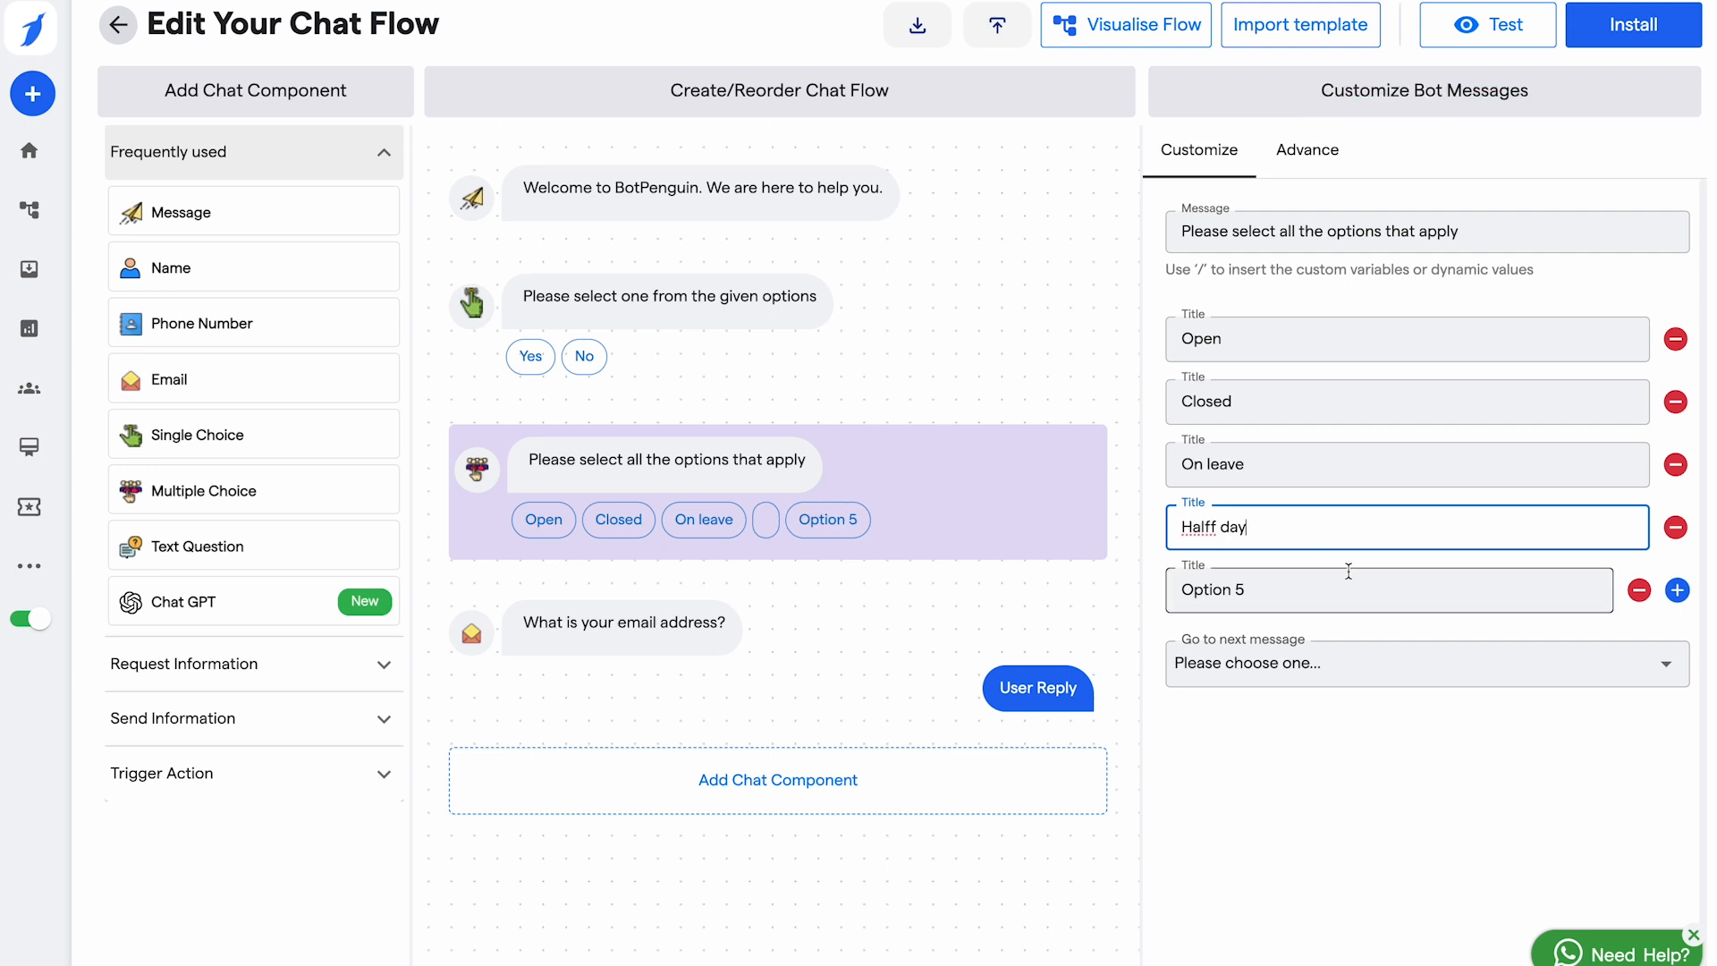
pyautogui.click(1249, 590)
pyautogui.hotkey('ctrl', 'a')
pyautogui.press('BackSpace')
pyautogui.write('OFF')
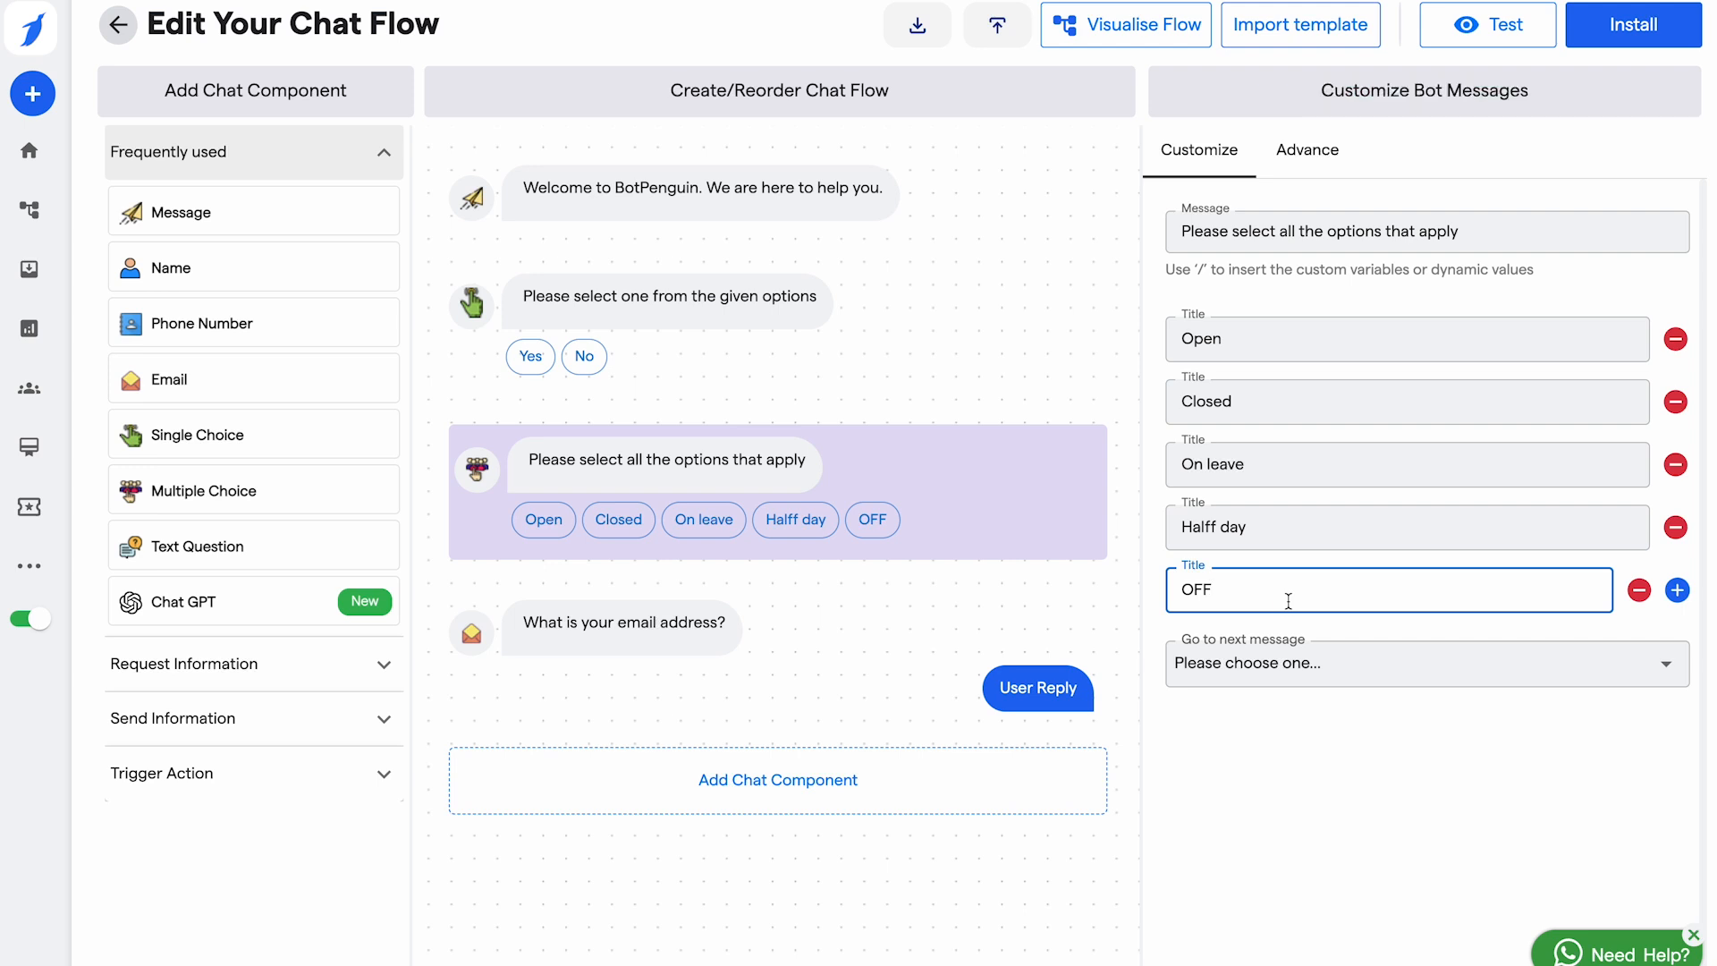
pyautogui.click(1353, 663)
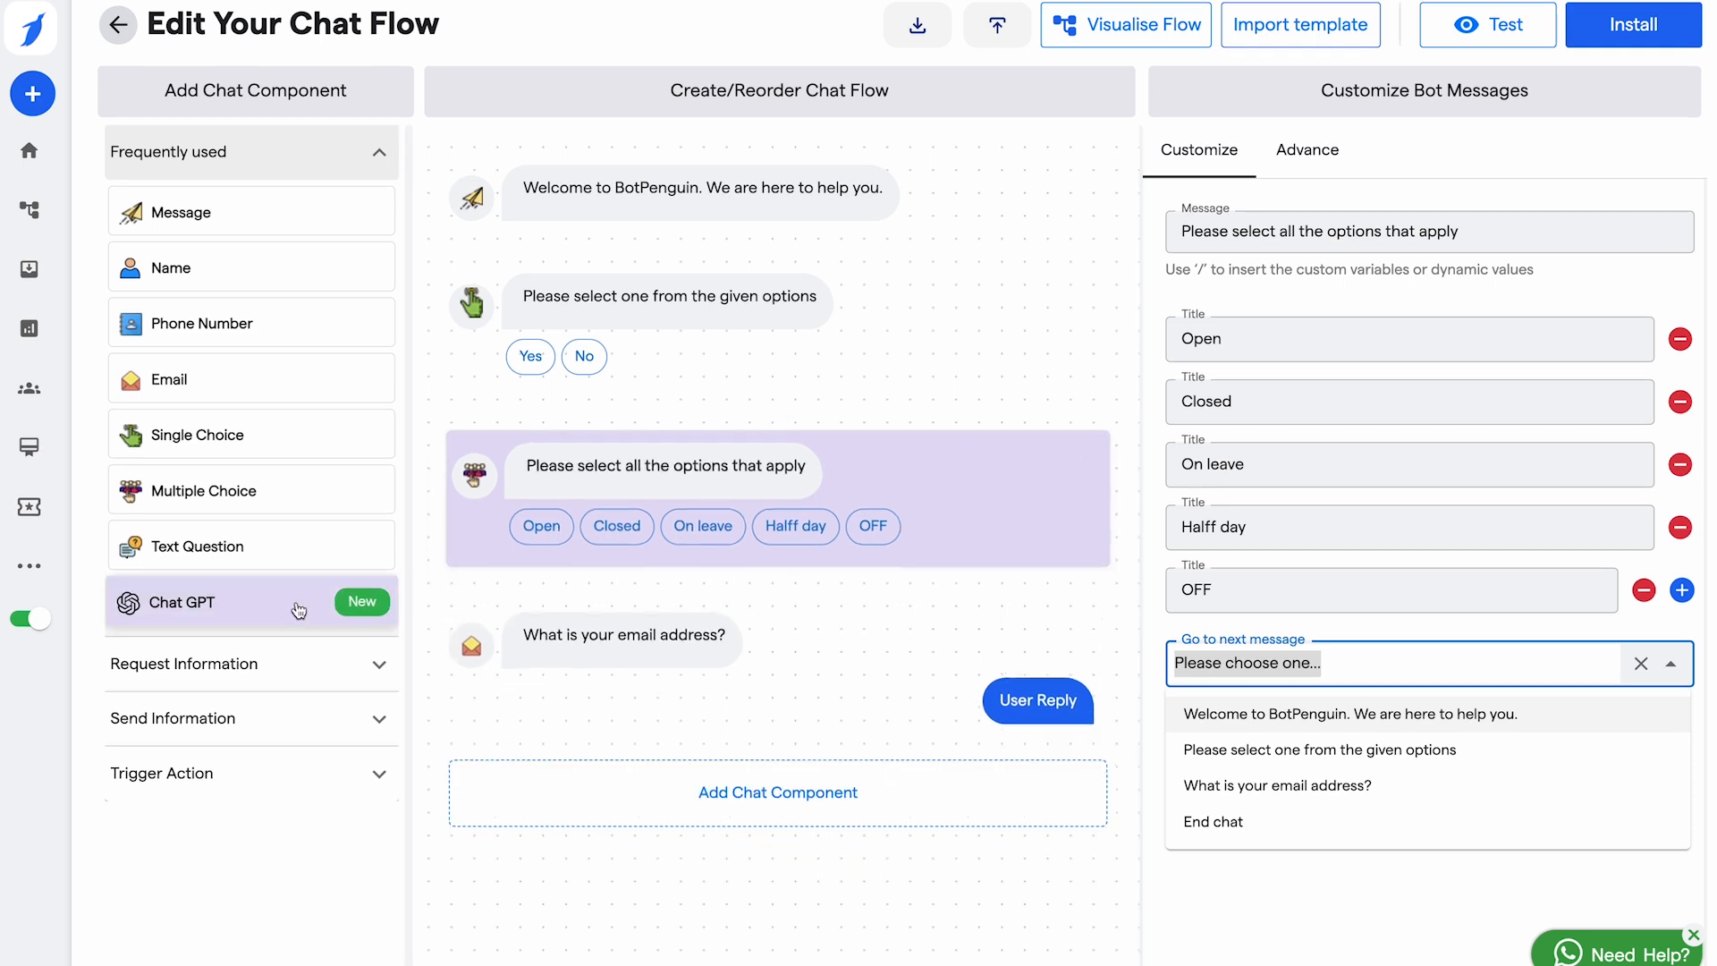
pyautogui.click(292, 690)
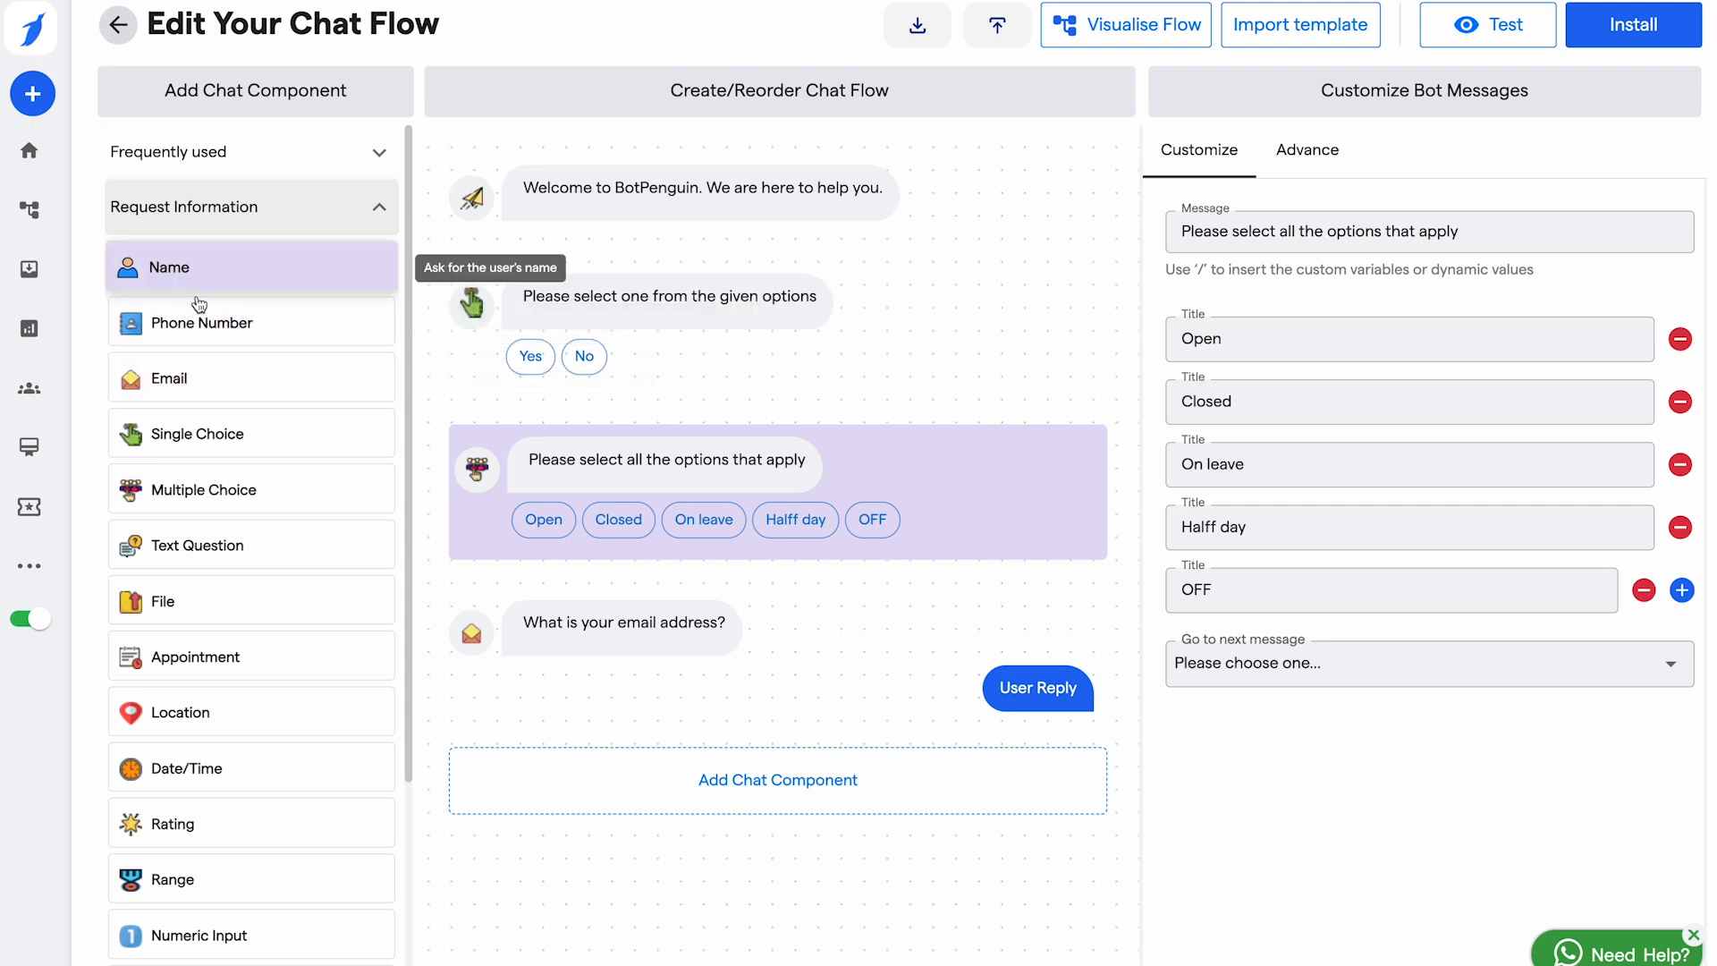
# Step: Add a Text Question component to the chat flow and select it
pyautogui.scroll(-2, 212, 383)
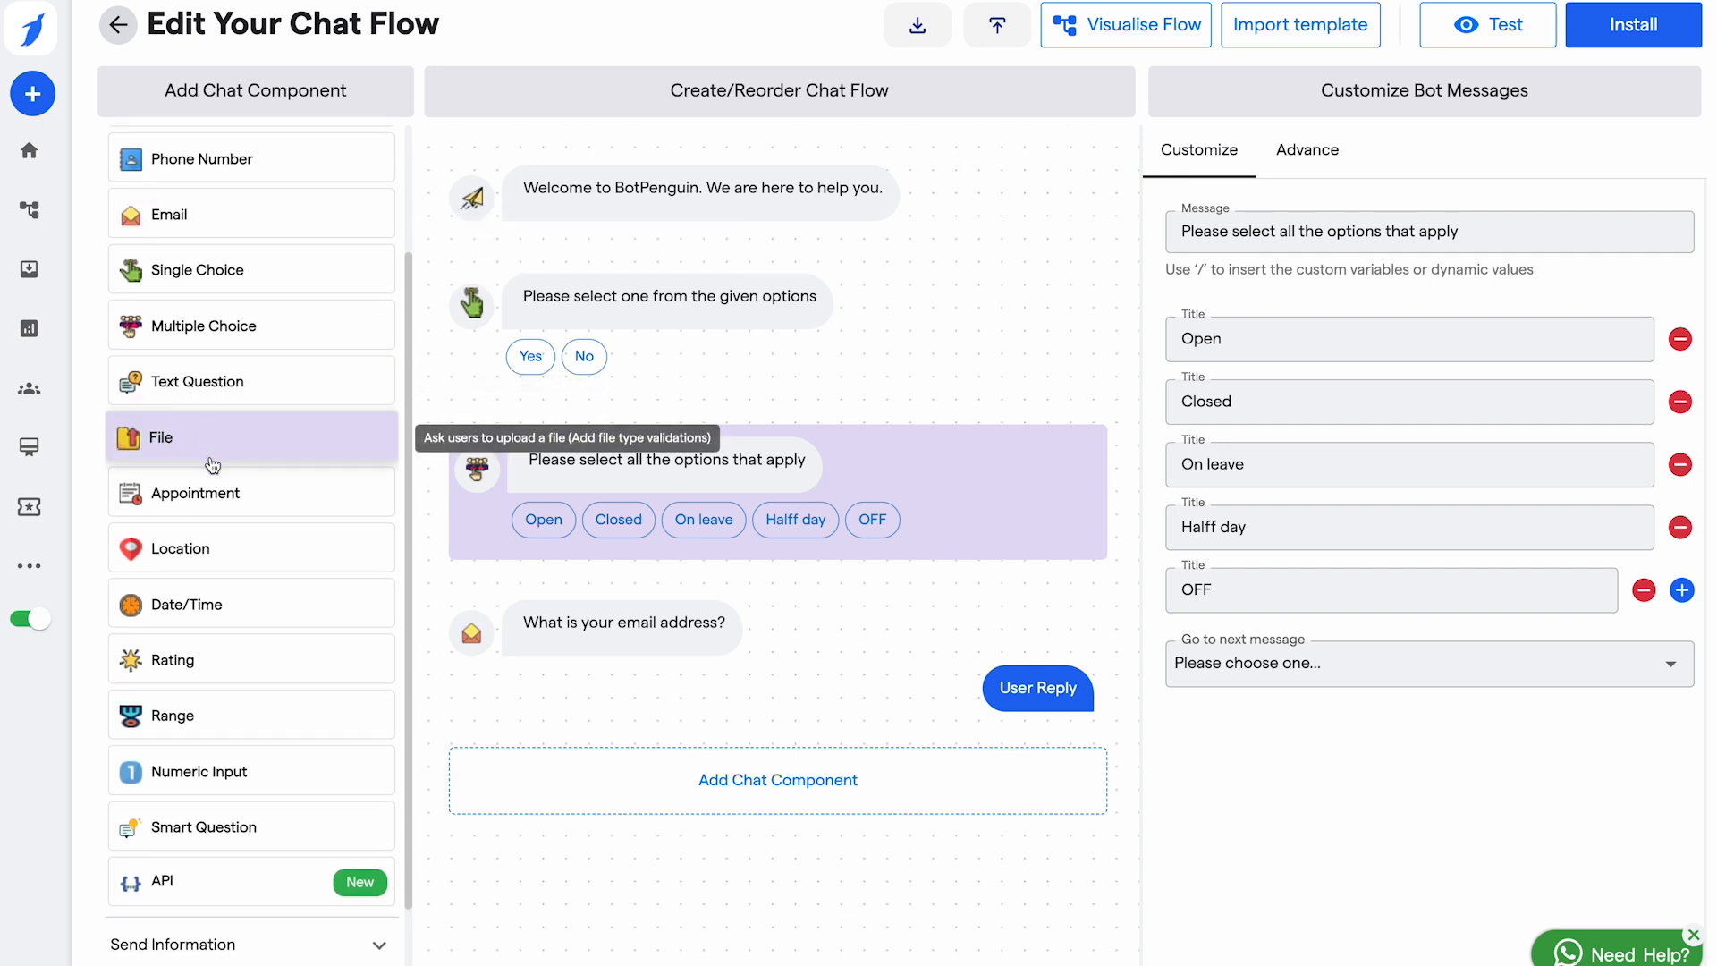
pyautogui.click(221, 393)
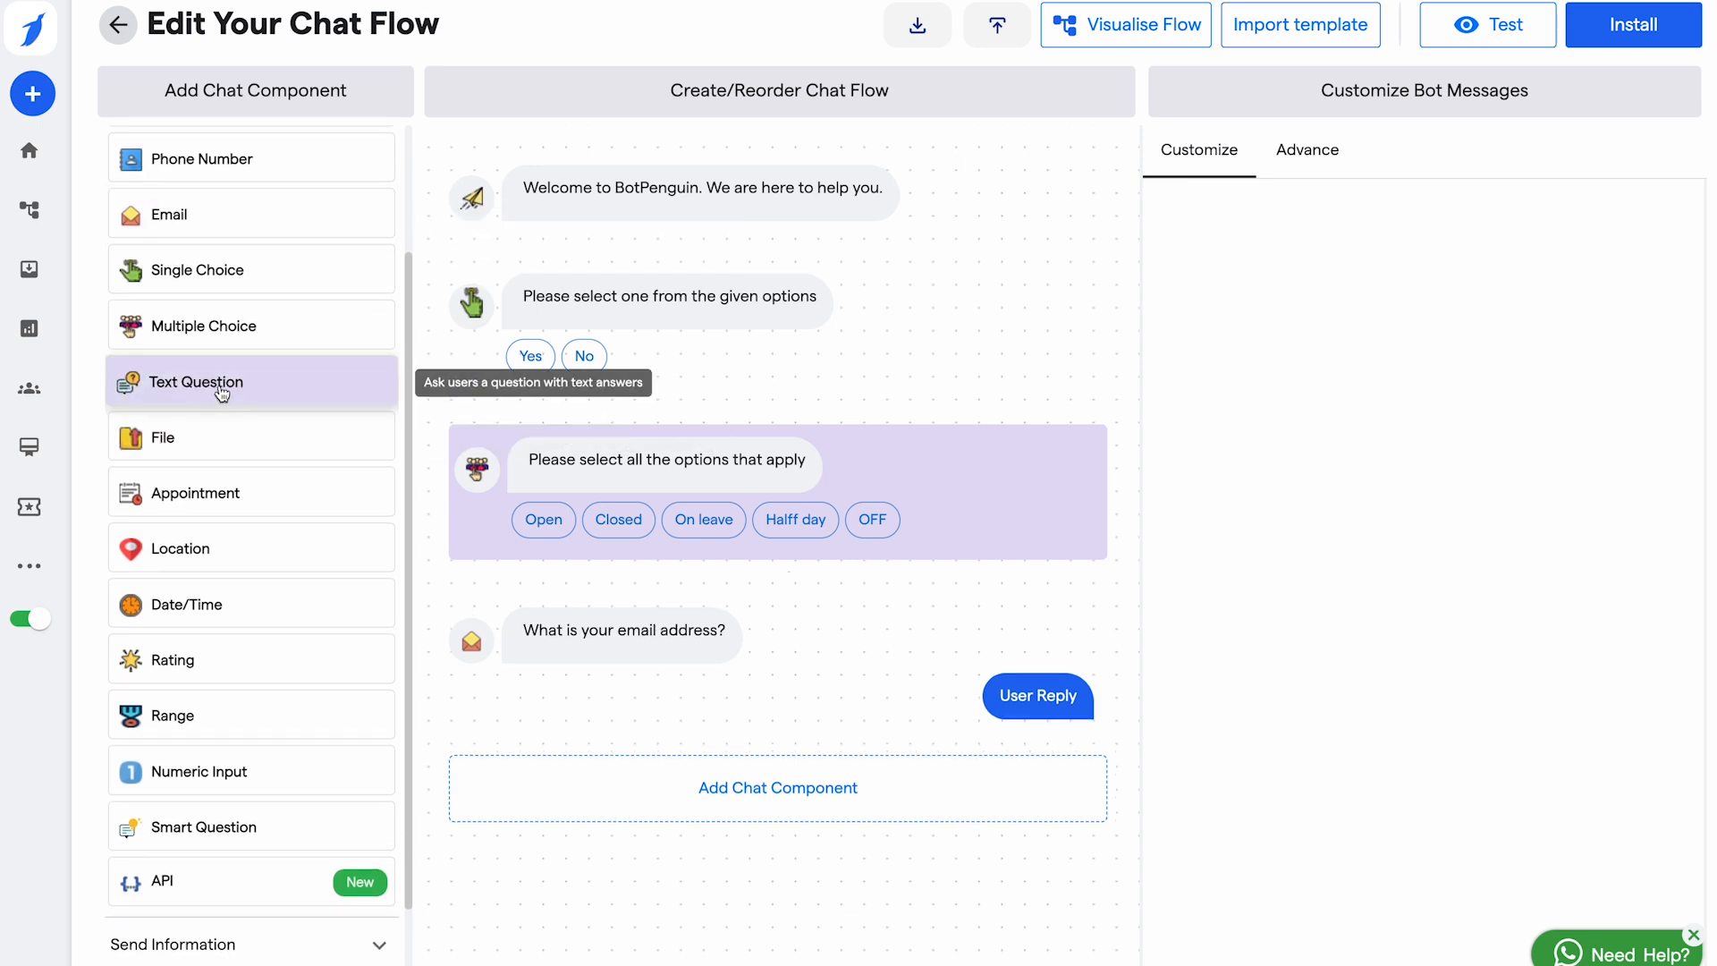
pyautogui.scroll(-2, 594, 550)
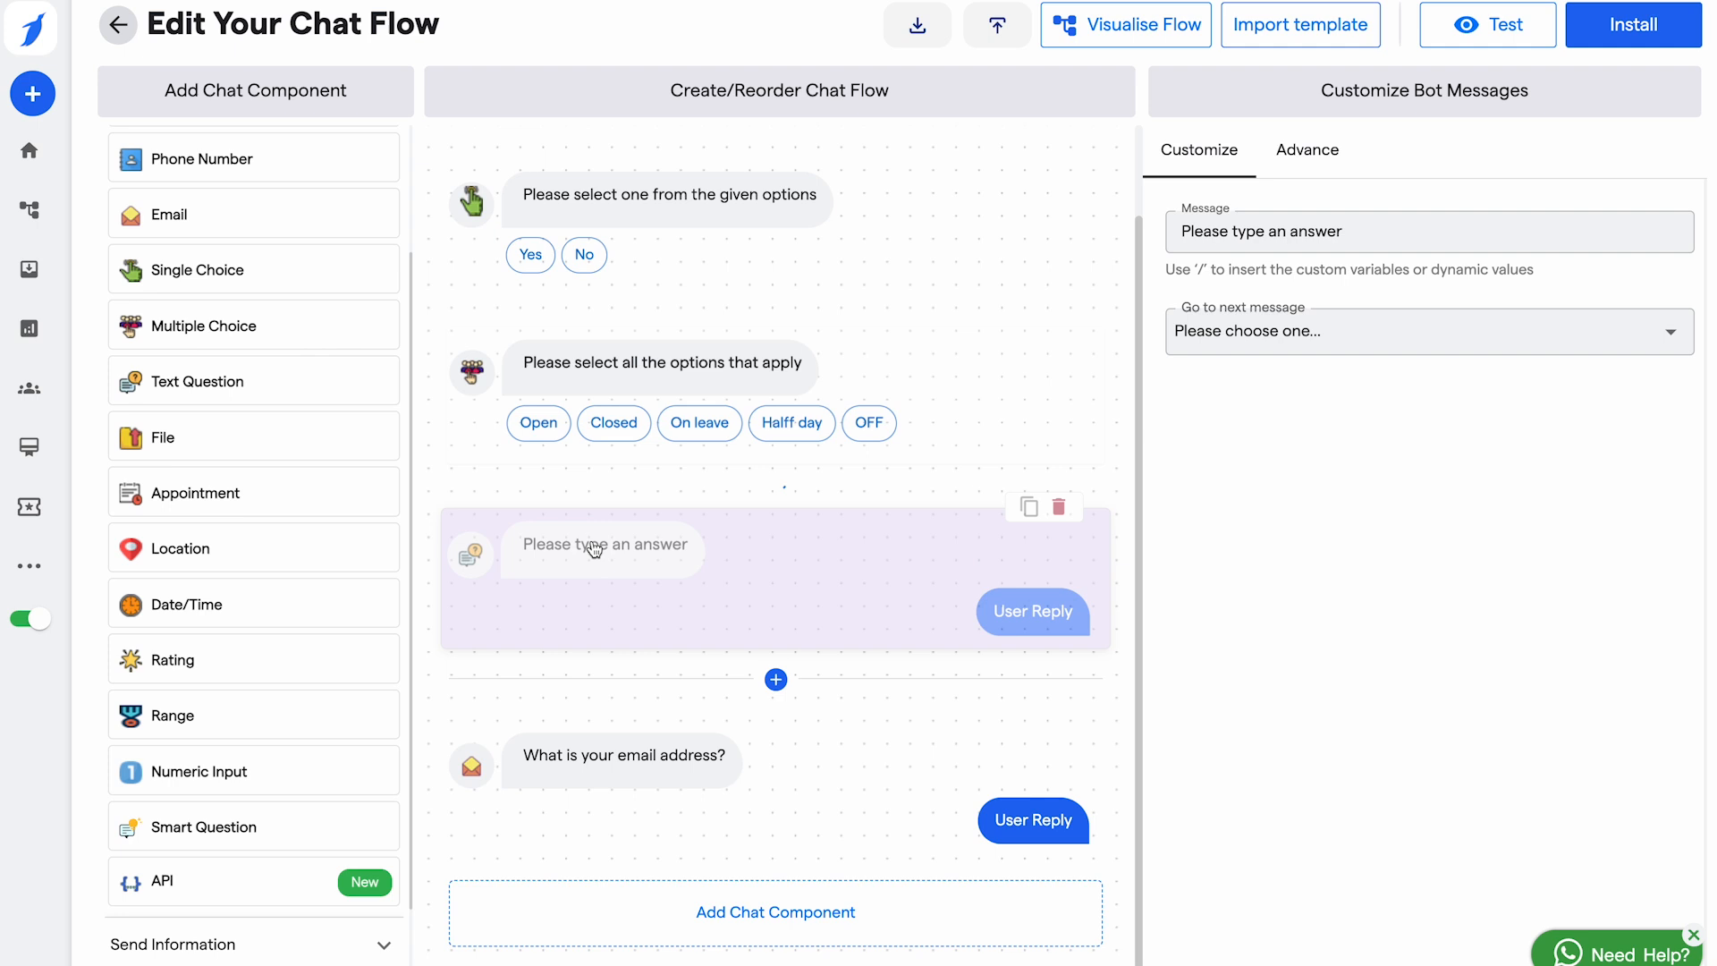
pyautogui.click(784, 603)
# Step: Set the text question's message to 'What is your locality??'
pyautogui.click(1376, 232)
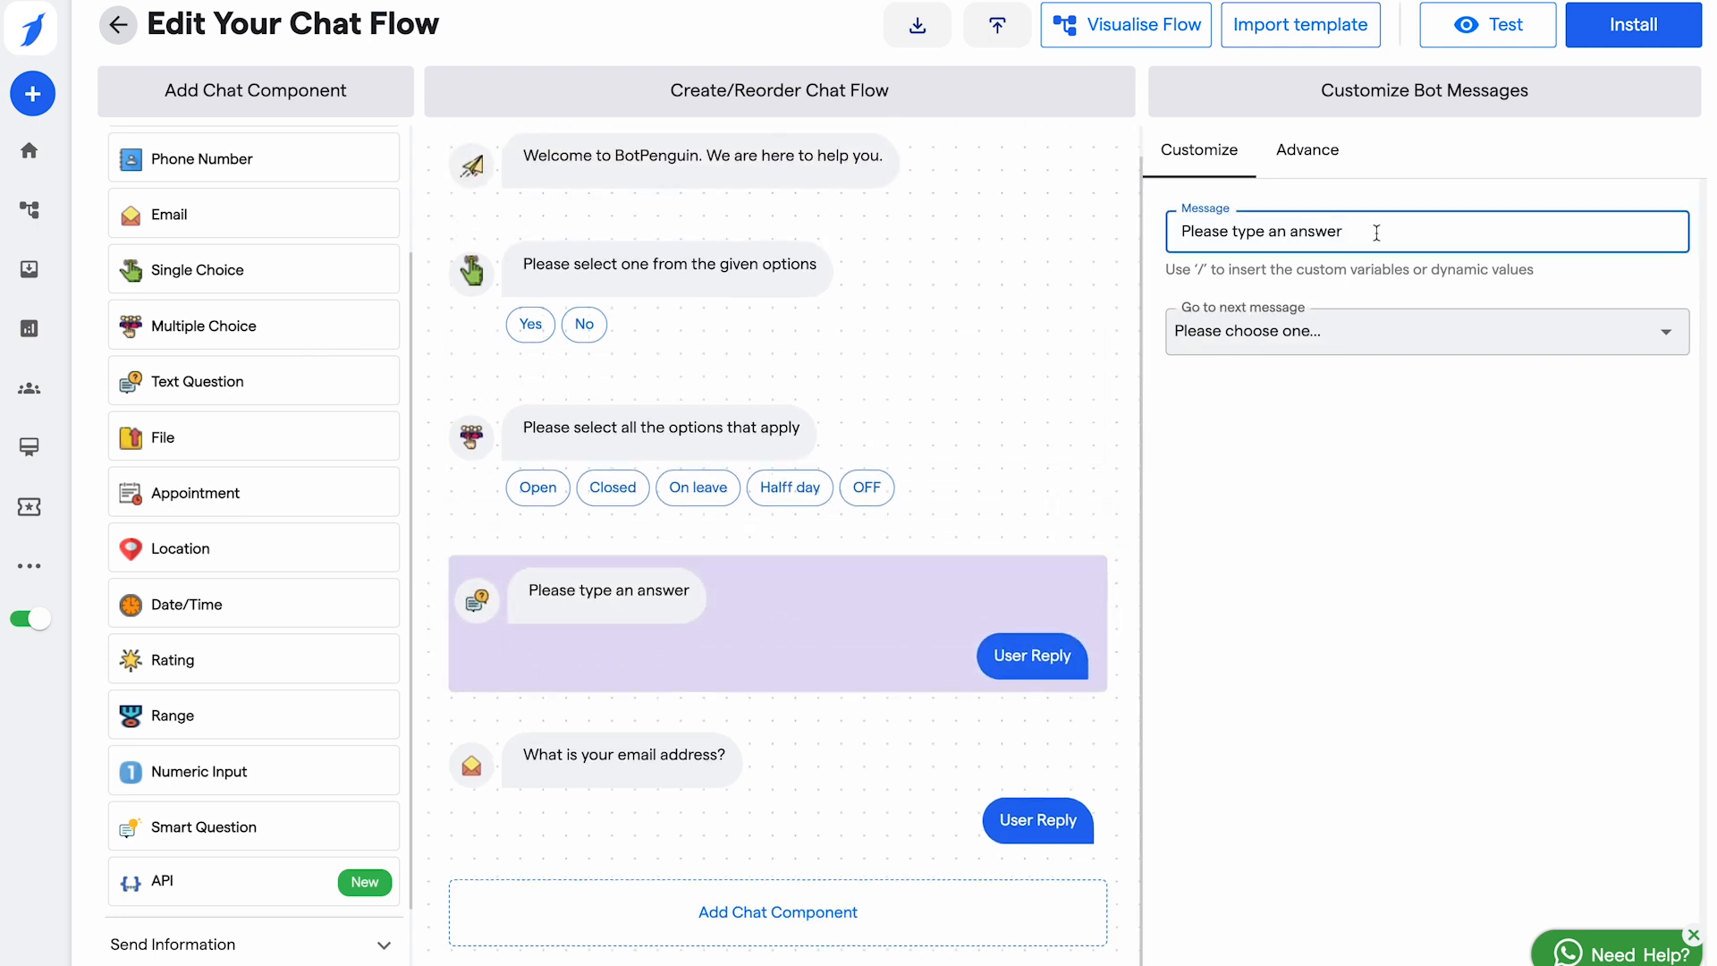
pyautogui.hotkey('ctrl', 'a')
pyautogui.press('BackSpace')
pyautogui.write('Waht is')
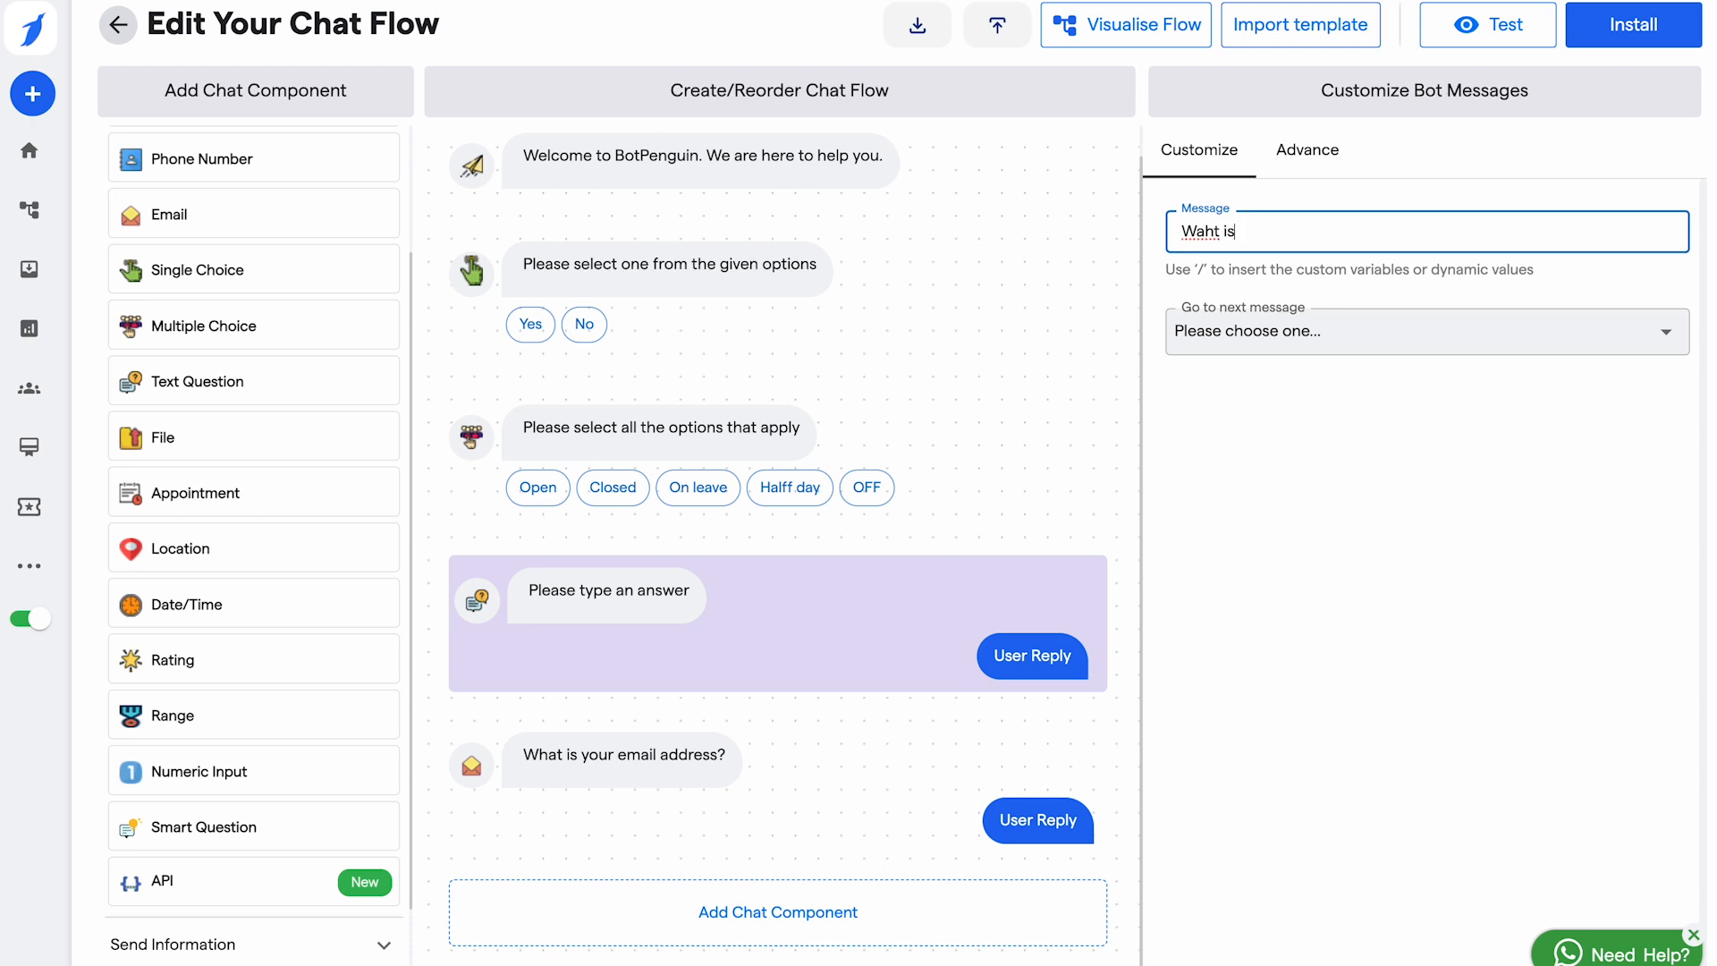
pyautogui.press('BackSpace')
pyautogui.press('BackSpace')
pyautogui.press('BackSpace')
pyautogui.write('hat is yoiur locality')
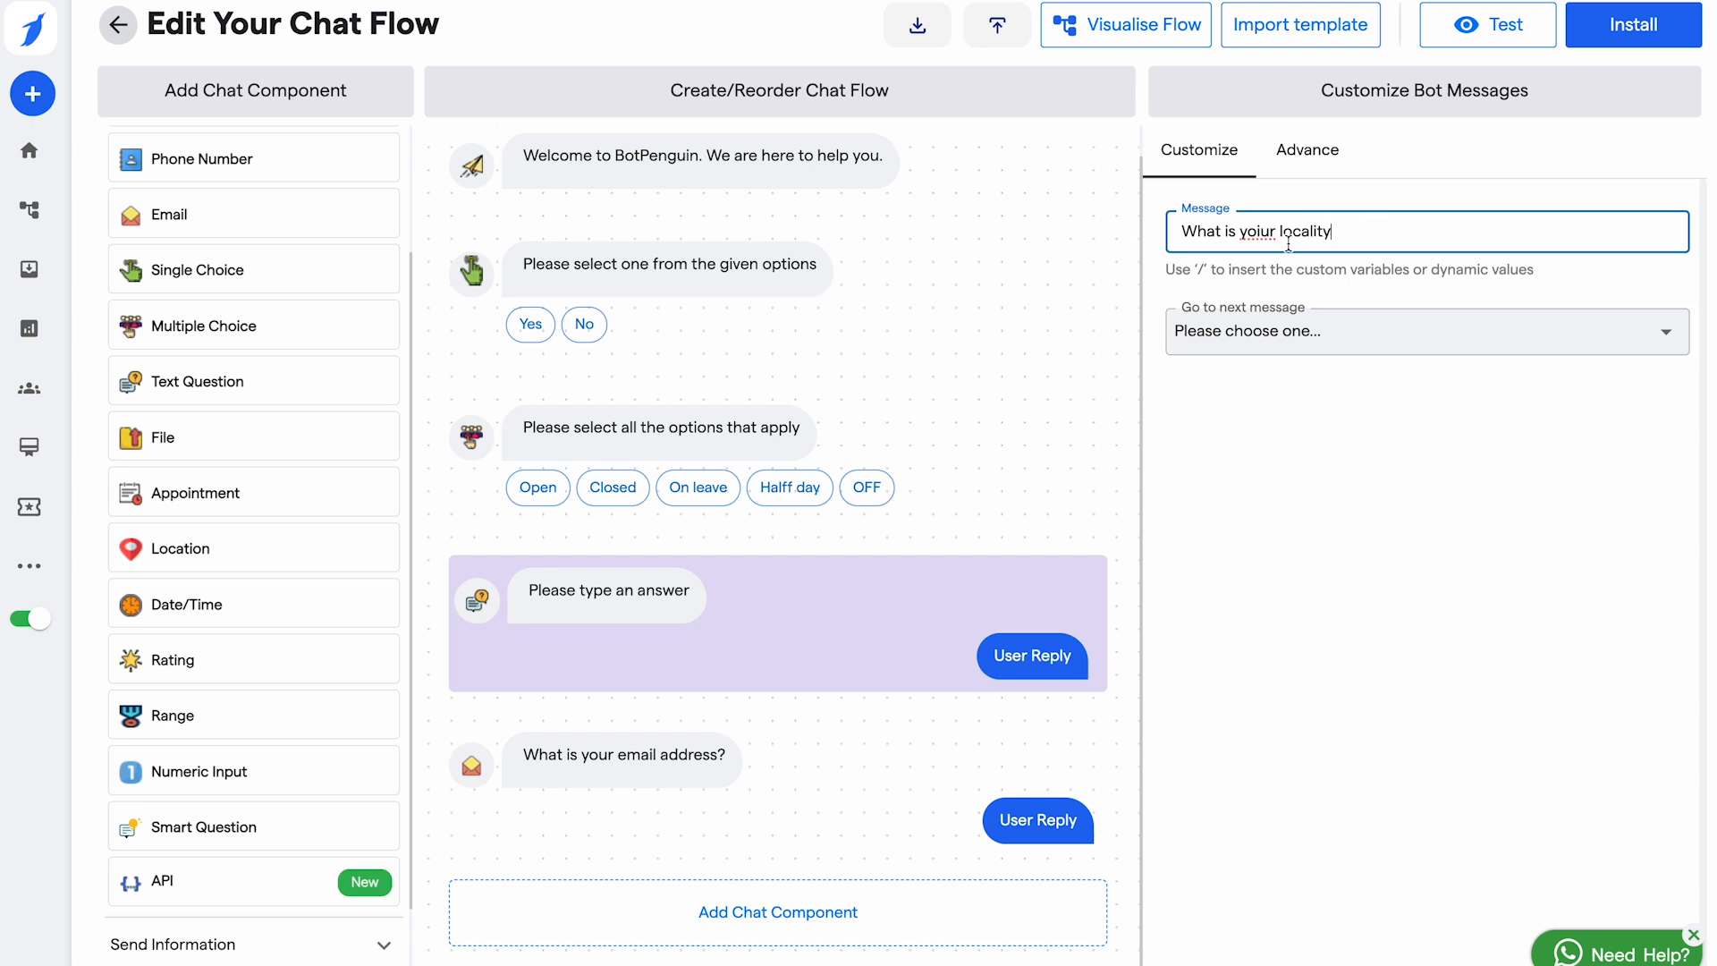
pyautogui.click(1261, 233)
pyautogui.press('BackSpace')
pyautogui.press('BackSpace')
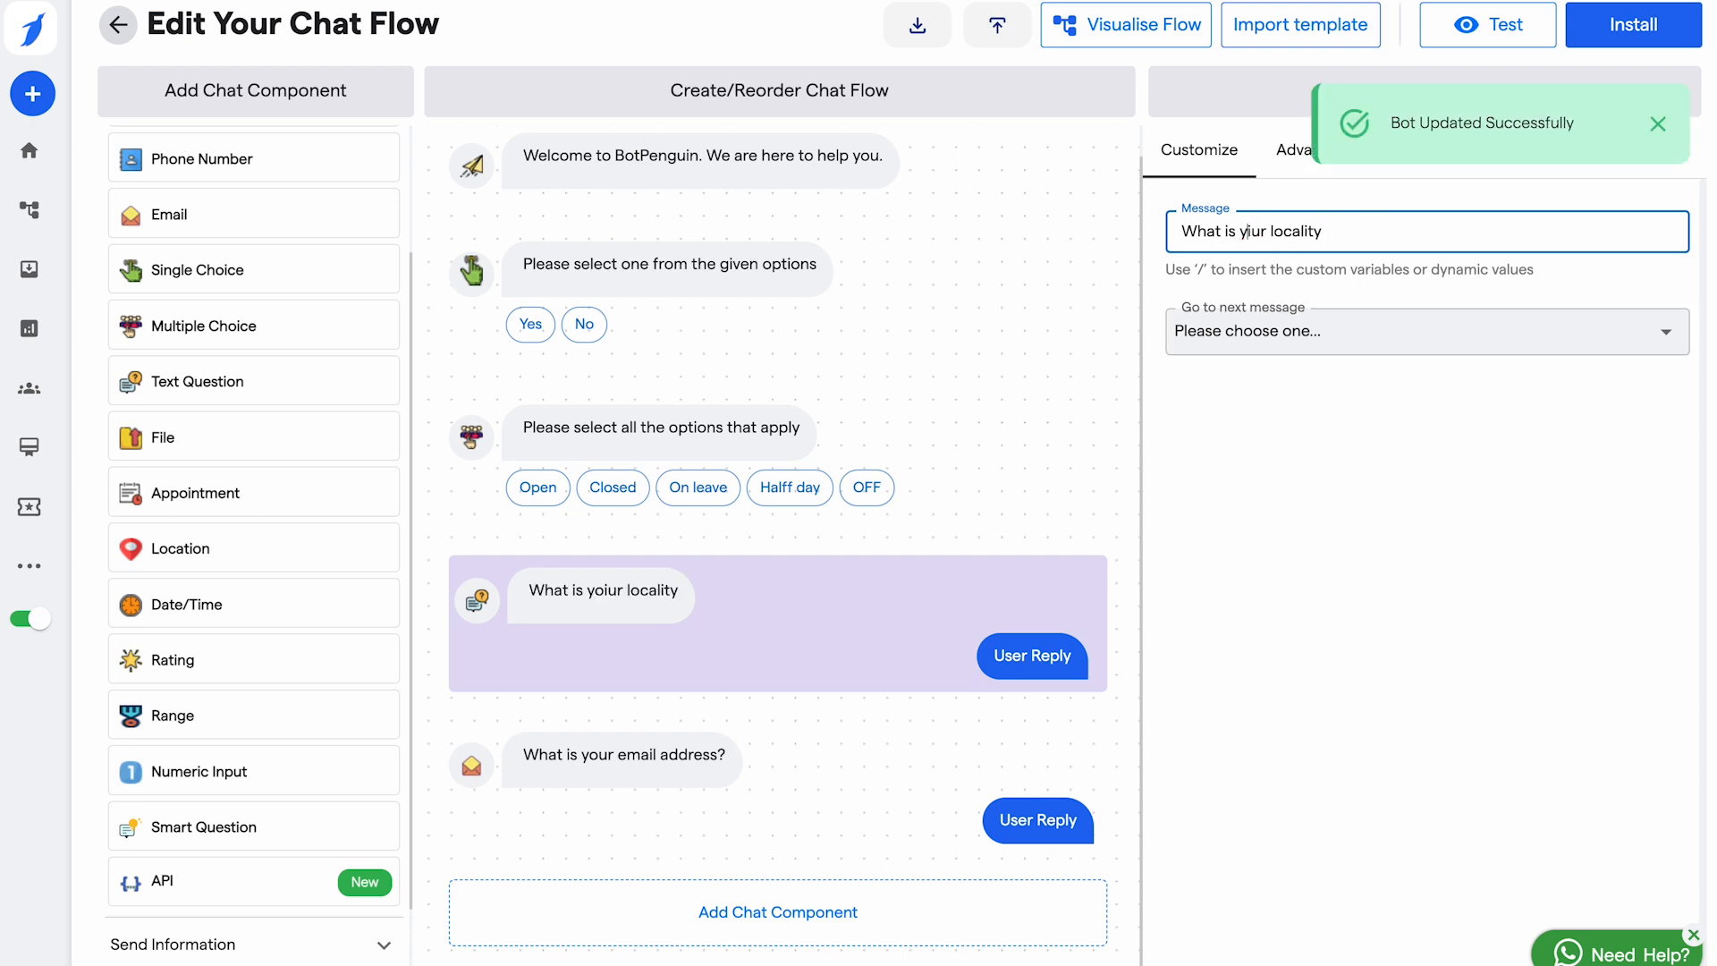
pyautogui.write('o')
pyautogui.write('??')
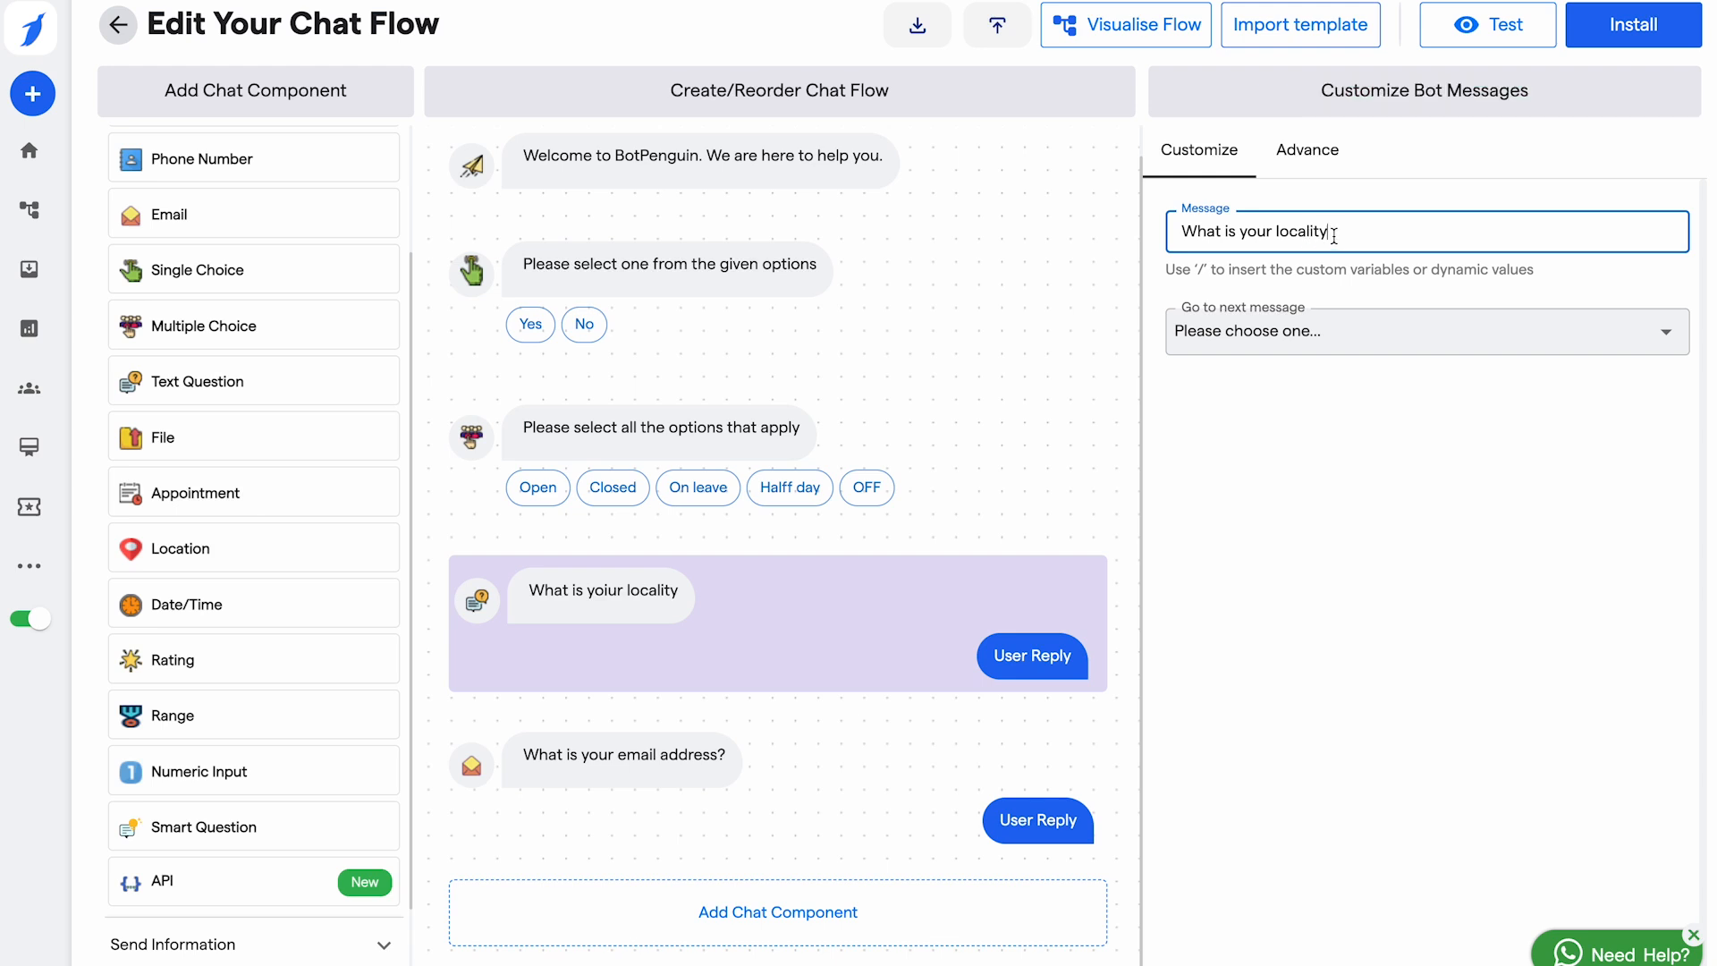
pyautogui.click(1544, 322)
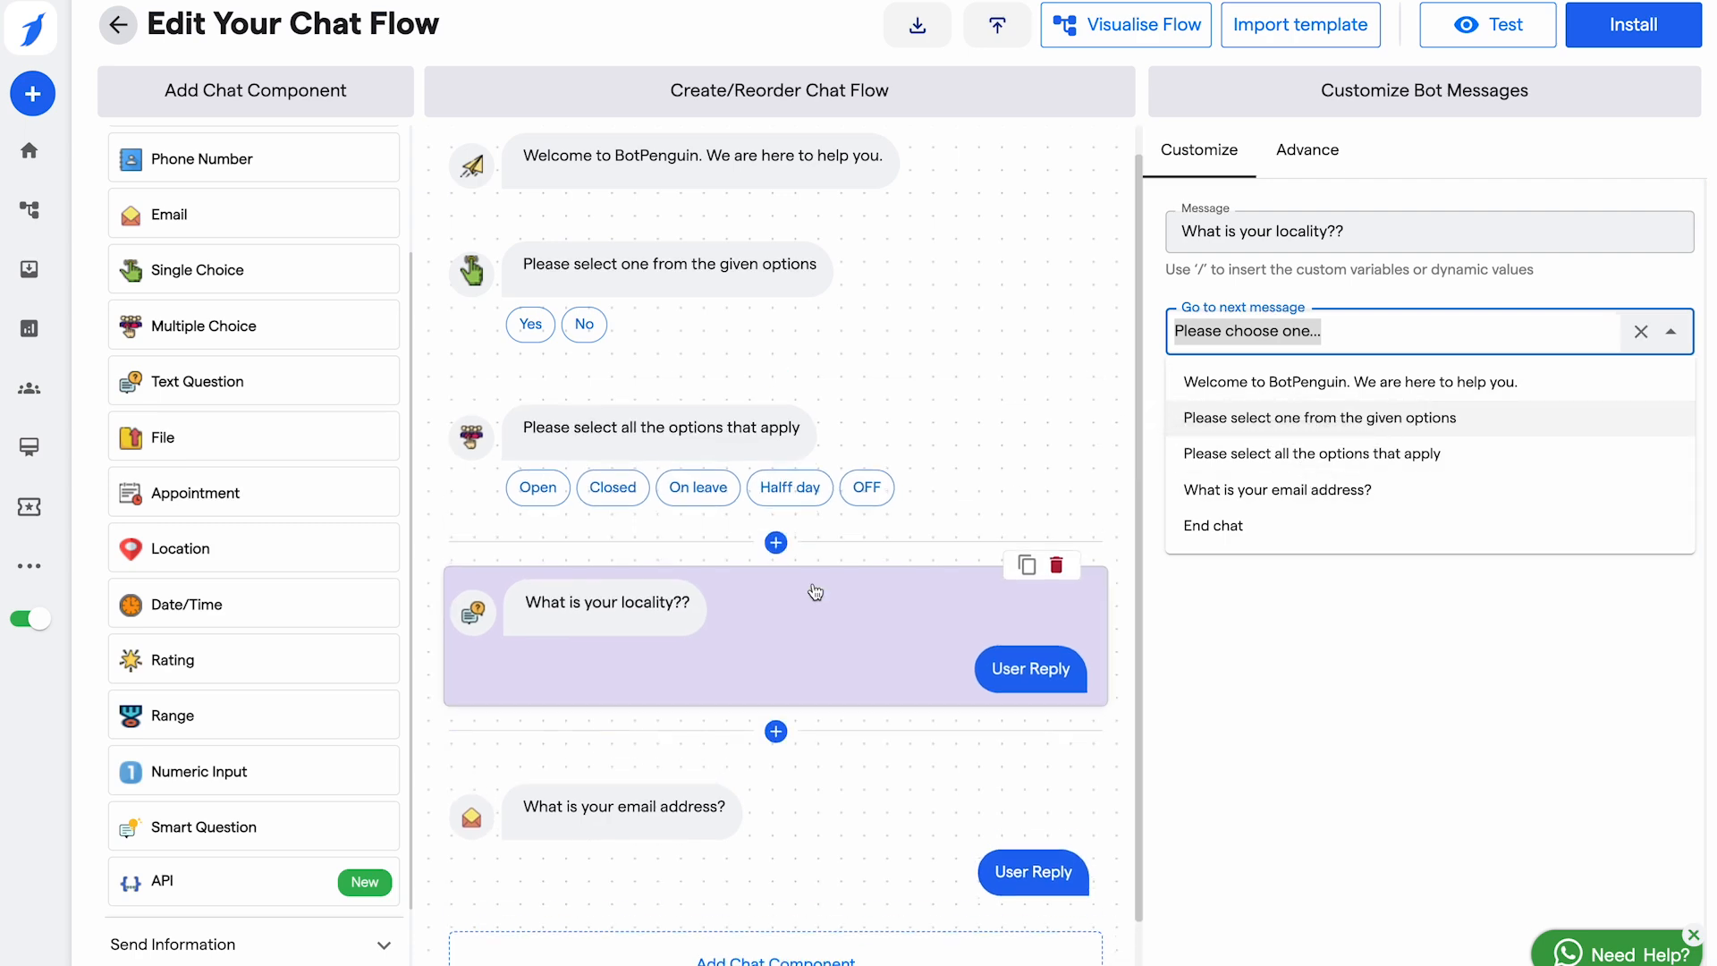
pyautogui.click(791, 933)
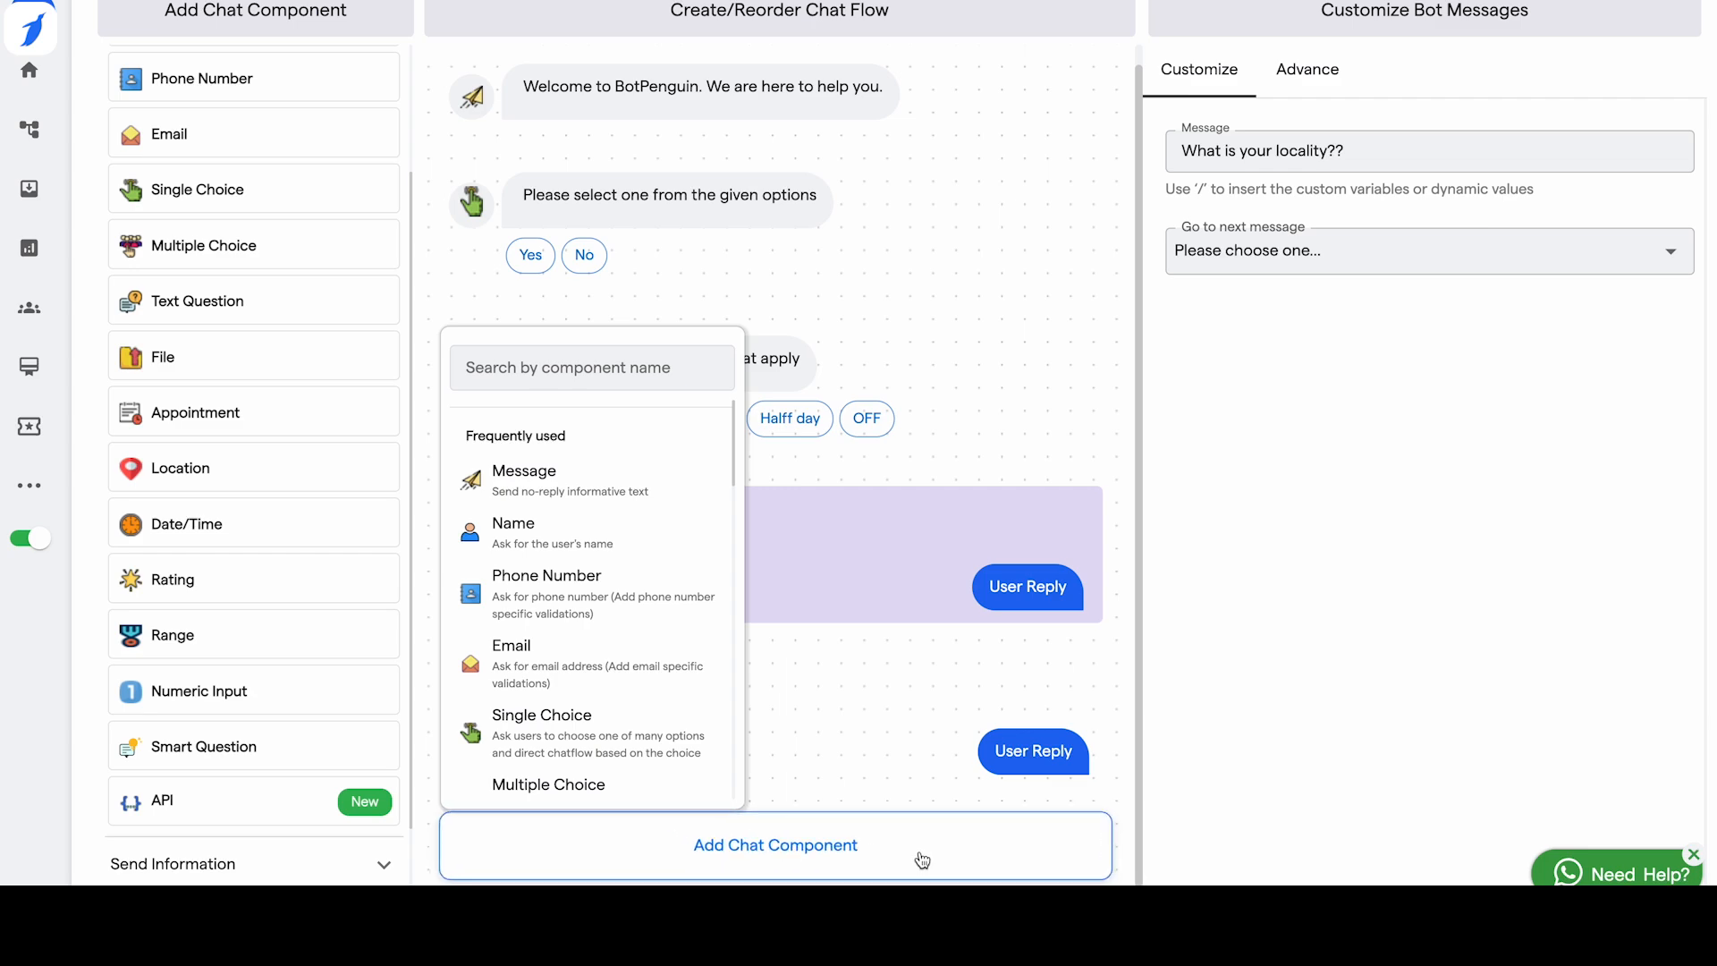
# Step: Add Location, Date/Time and Rating questions to the flow
pyautogui.scroll(-1, 969, 294)
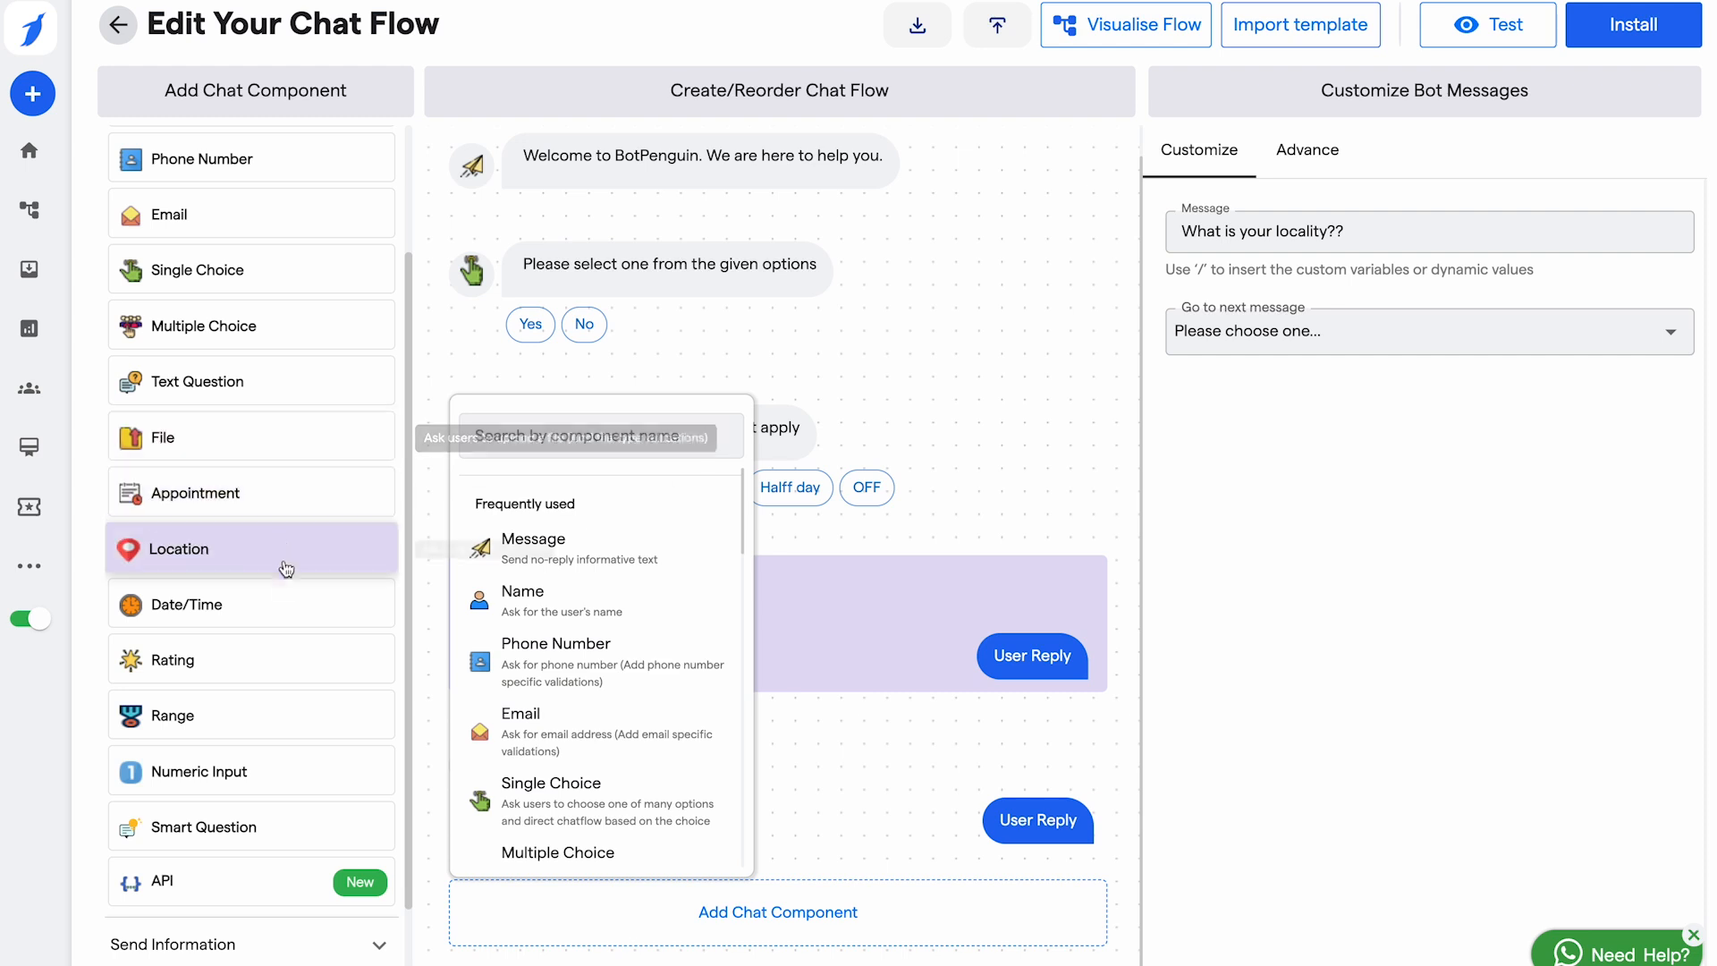
pyautogui.scroll(-1, 280, 582)
pyautogui.click(215, 472)
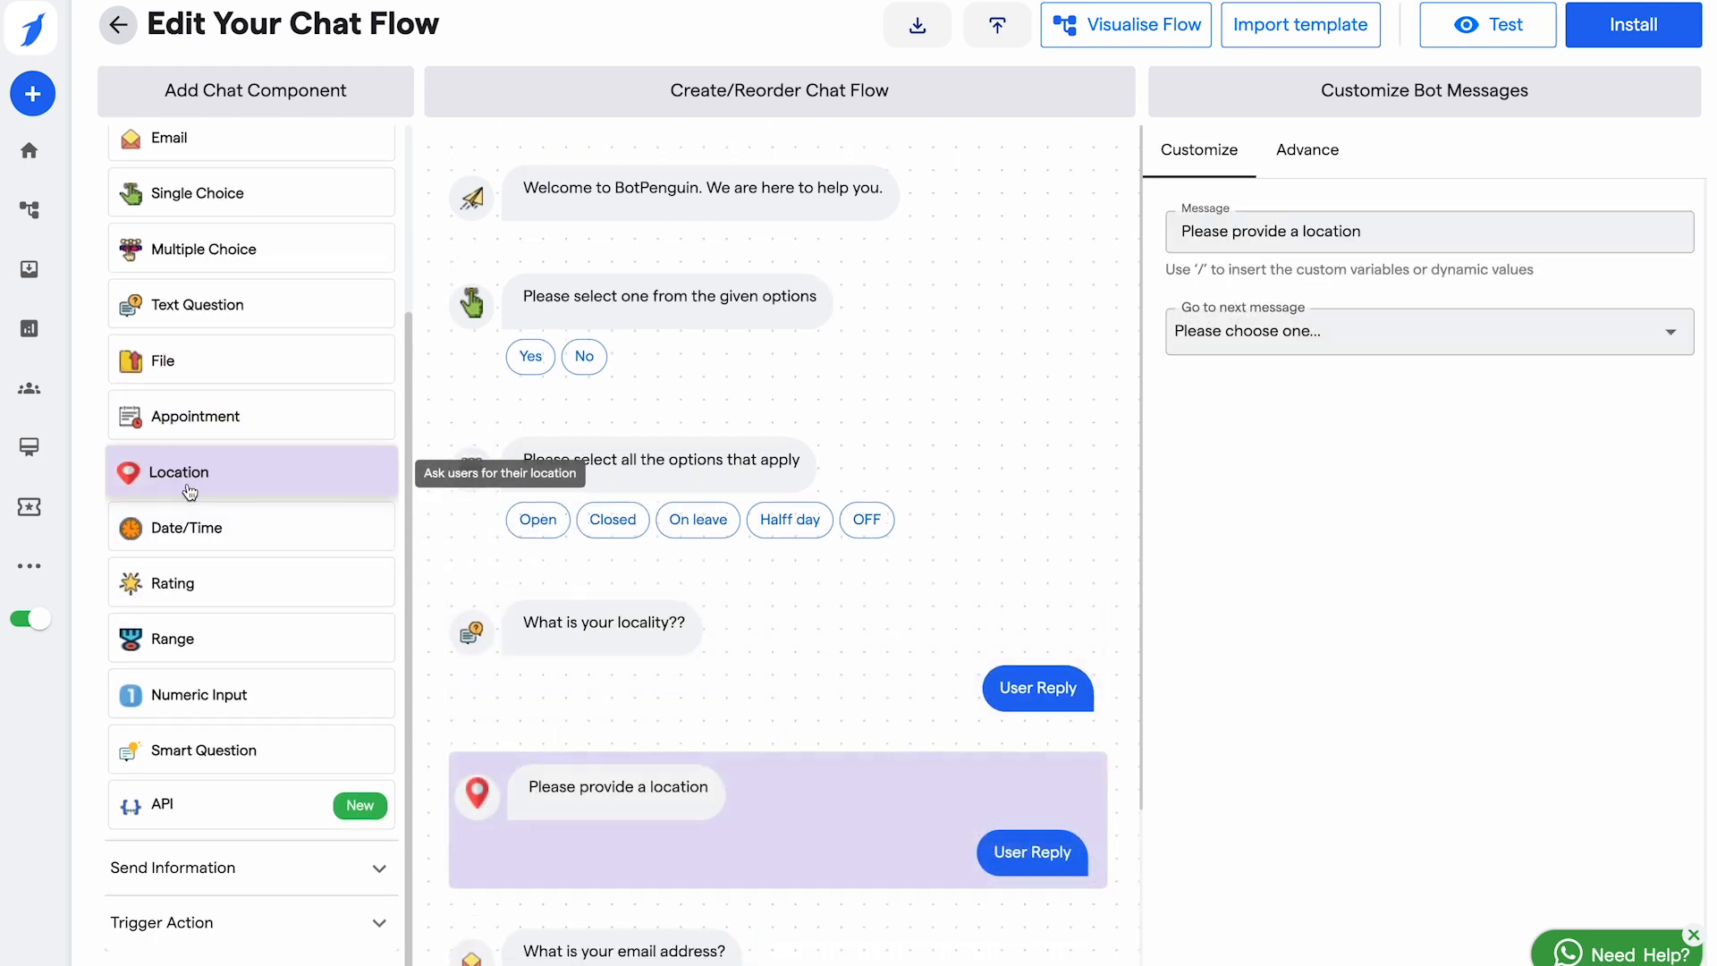
pyautogui.click(206, 530)
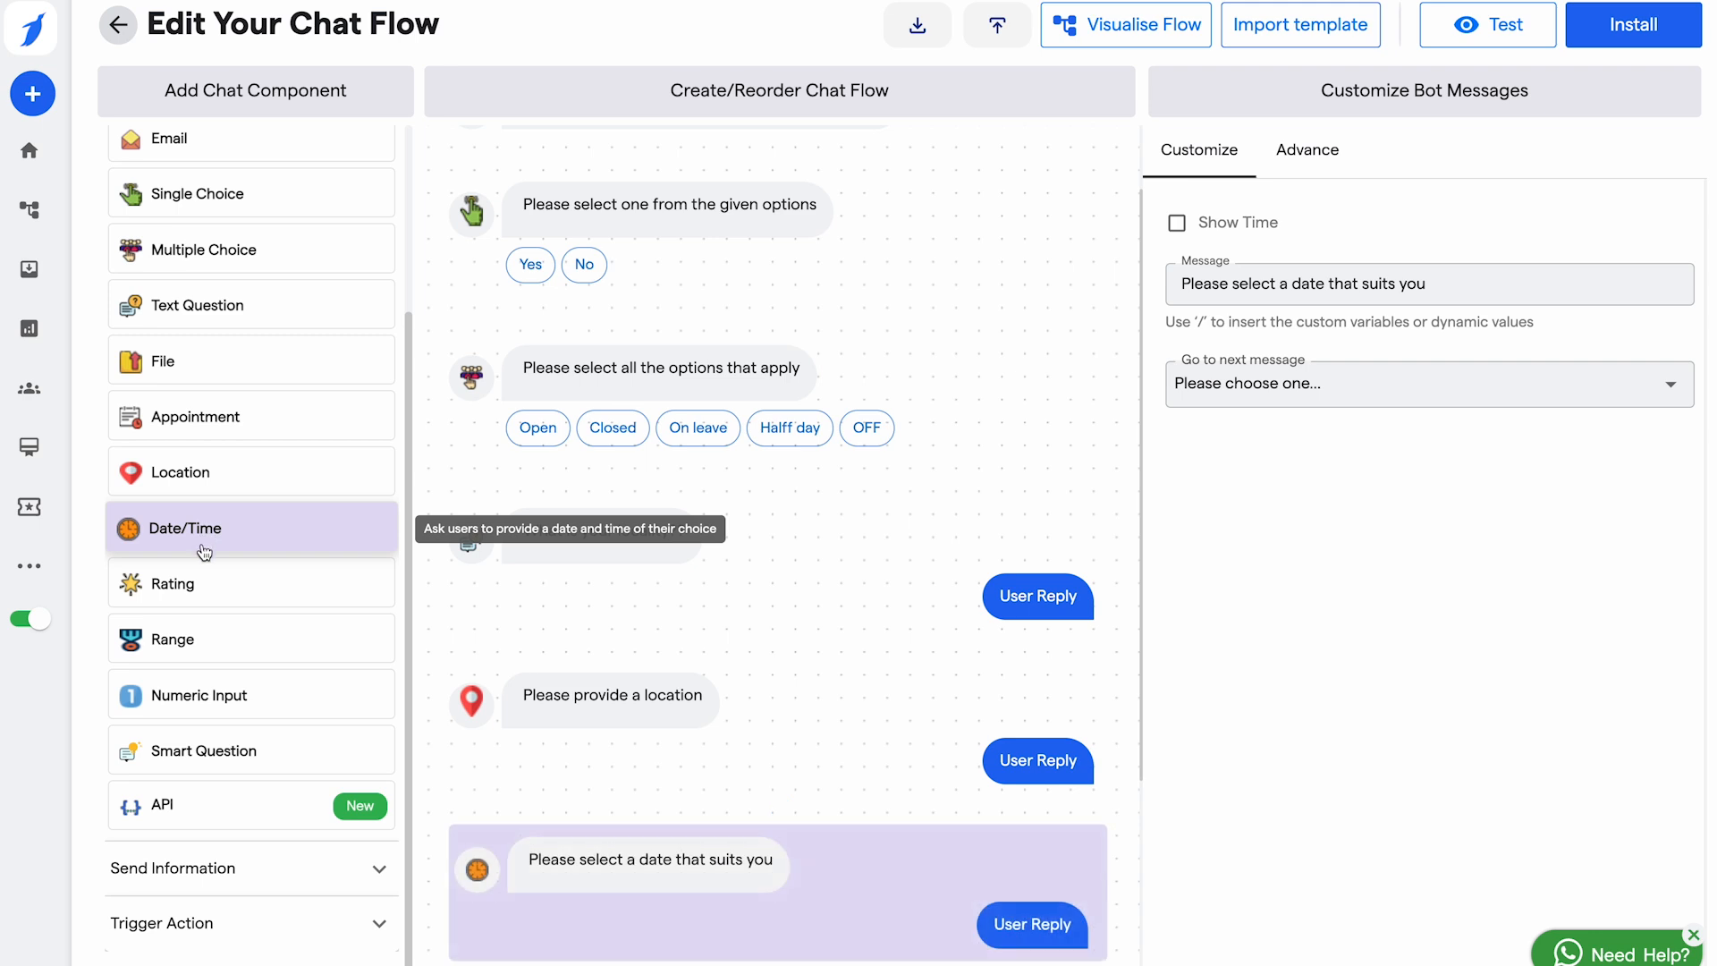
pyautogui.click(200, 586)
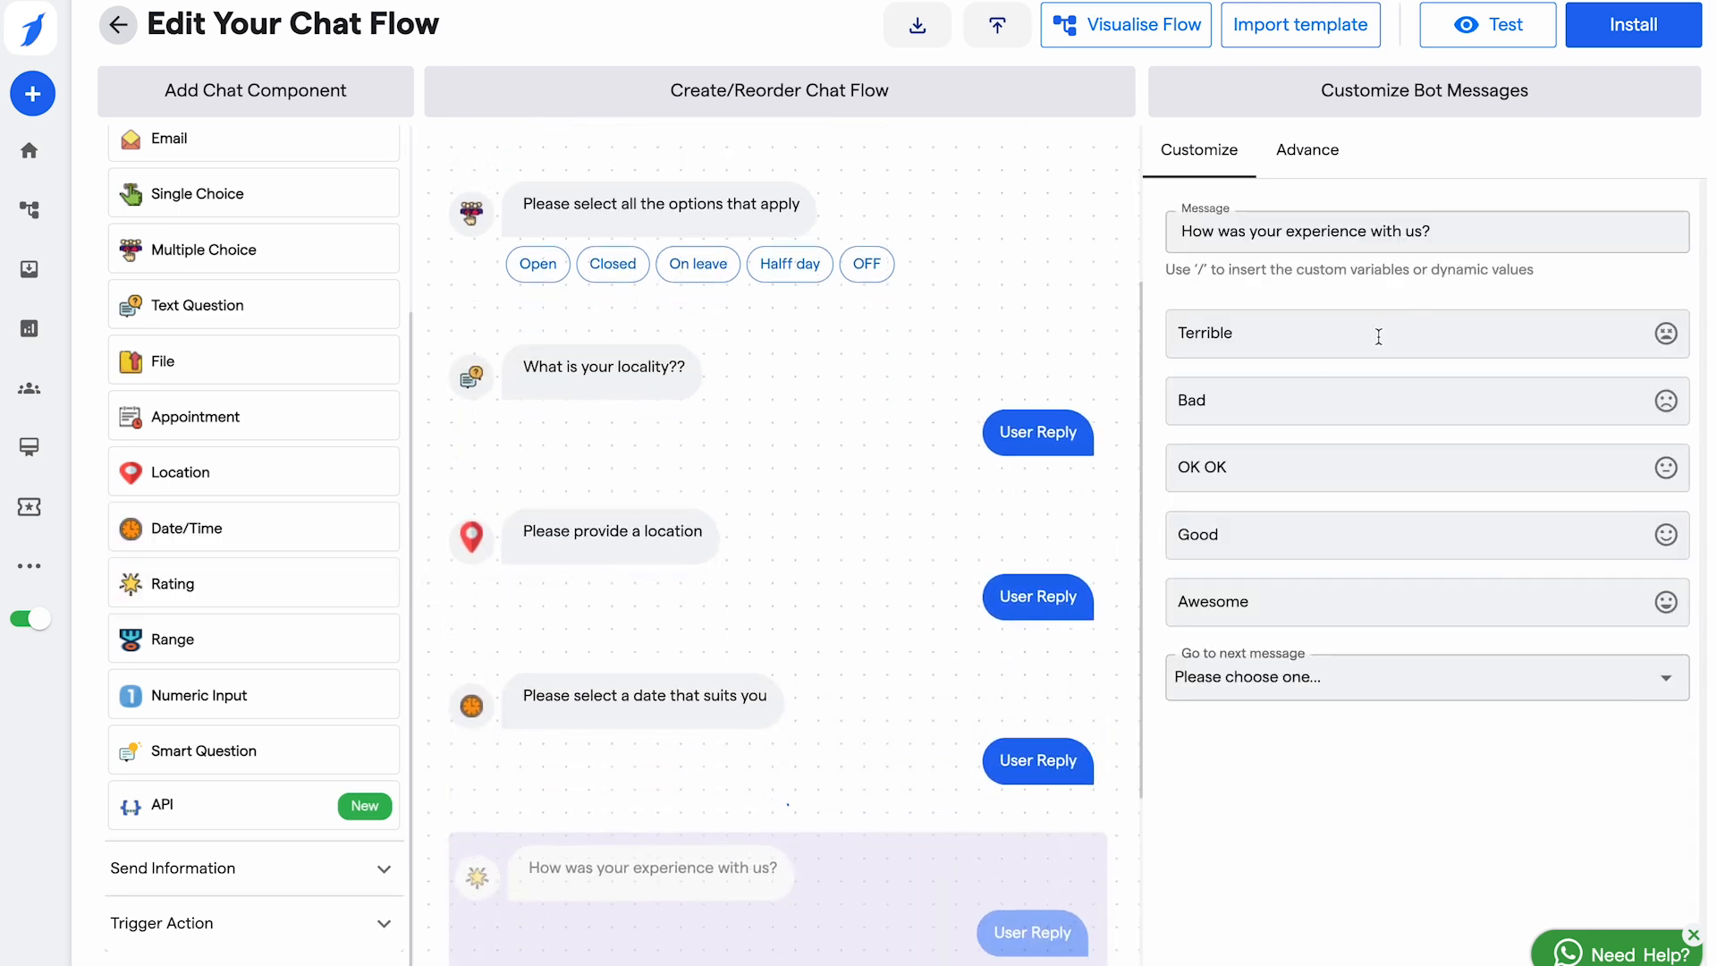
# Step: Rename the first rating option from Terrible to 'Exrtaaordinary' and dismiss the error message
pyautogui.click(1377, 336)
pyautogui.hotkey('ctrl', 'a')
pyautogui.press('BackSpace')
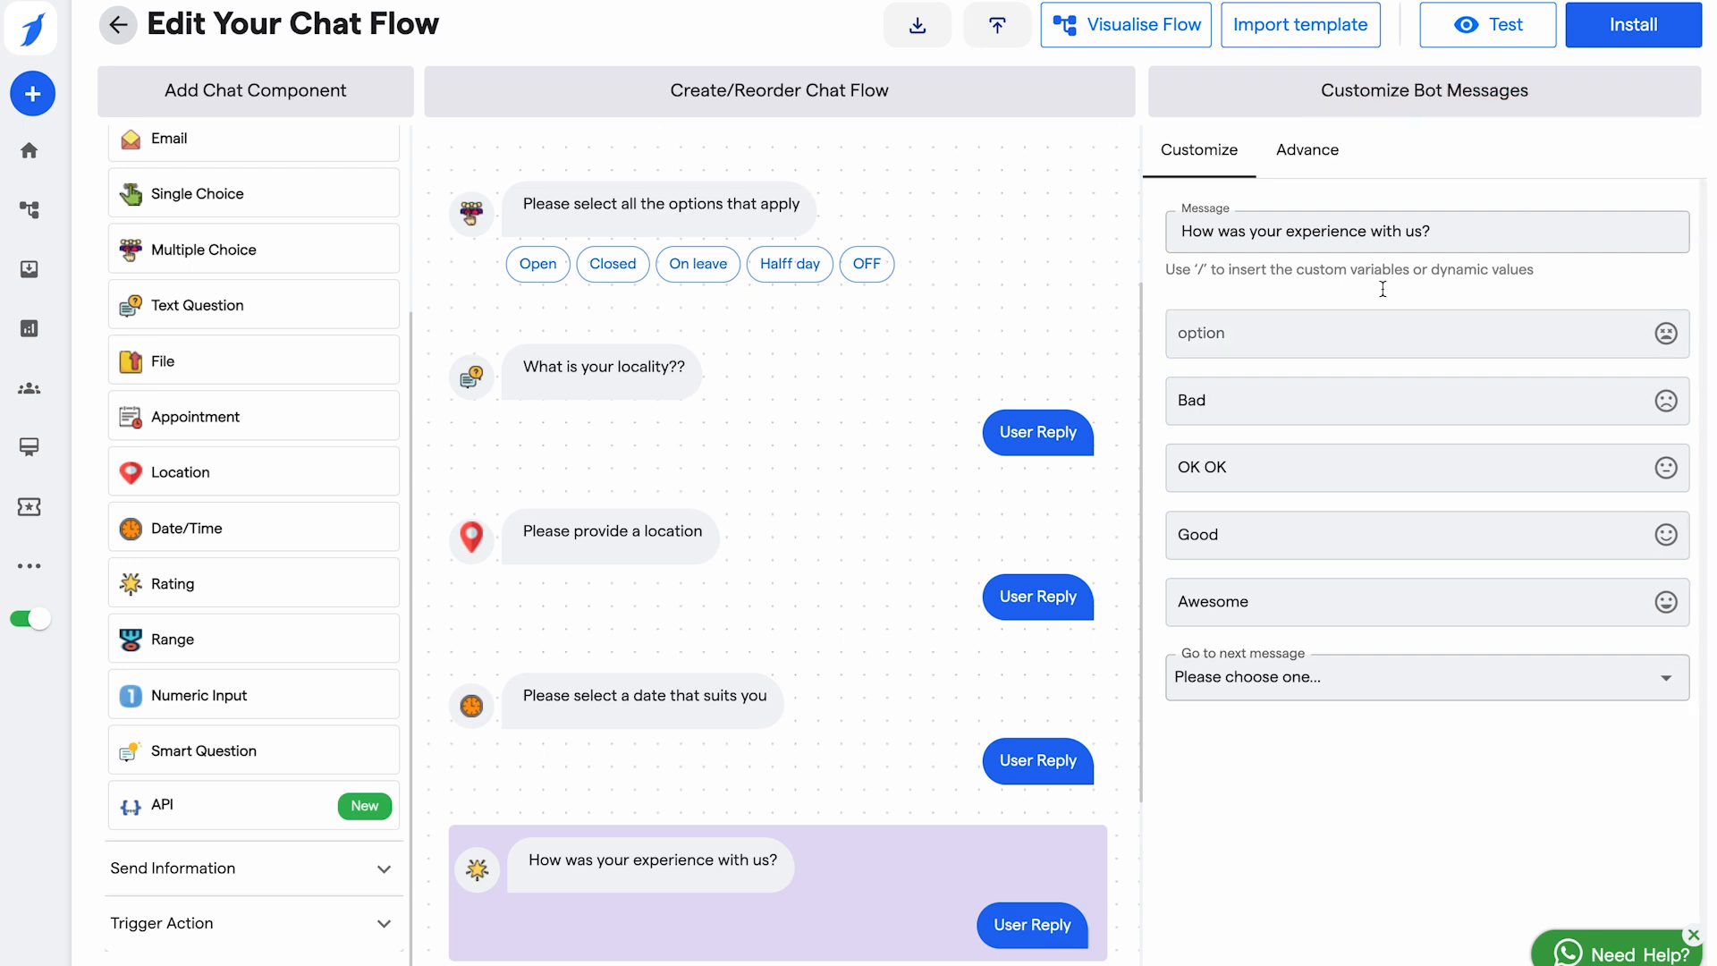
pyautogui.click(1227, 338)
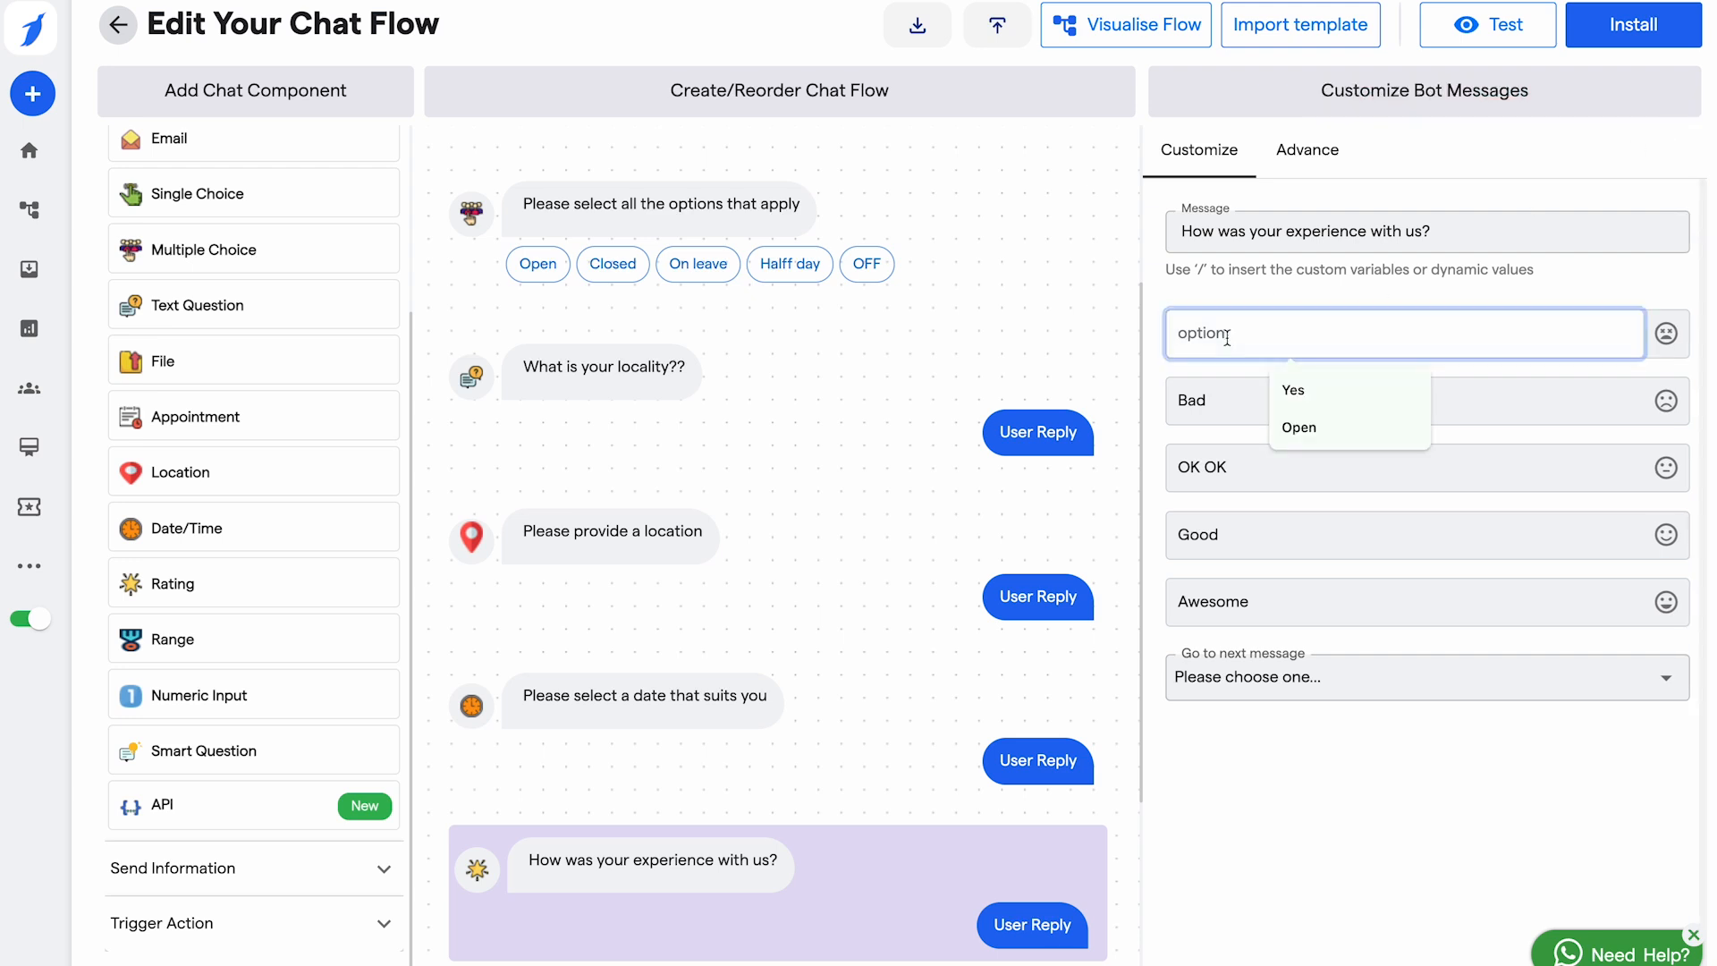
pyautogui.write('Exrta')
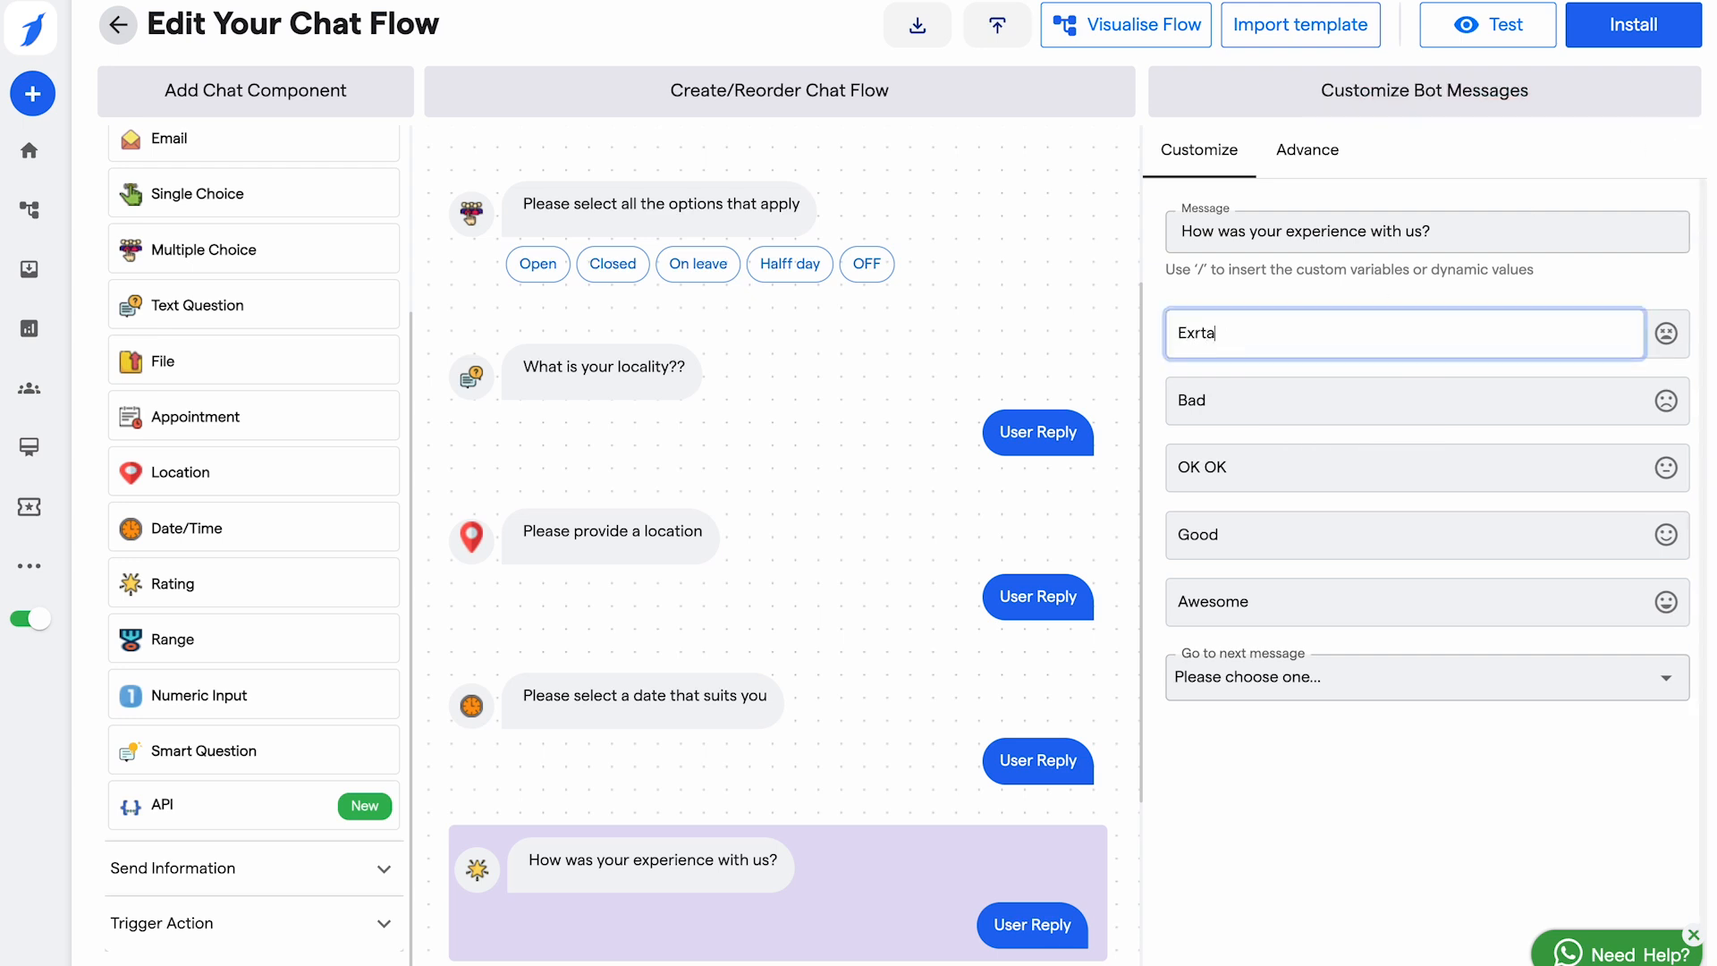
pyautogui.press('BackSpace')
pyautogui.write('raordinary')
pyautogui.click(1239, 406)
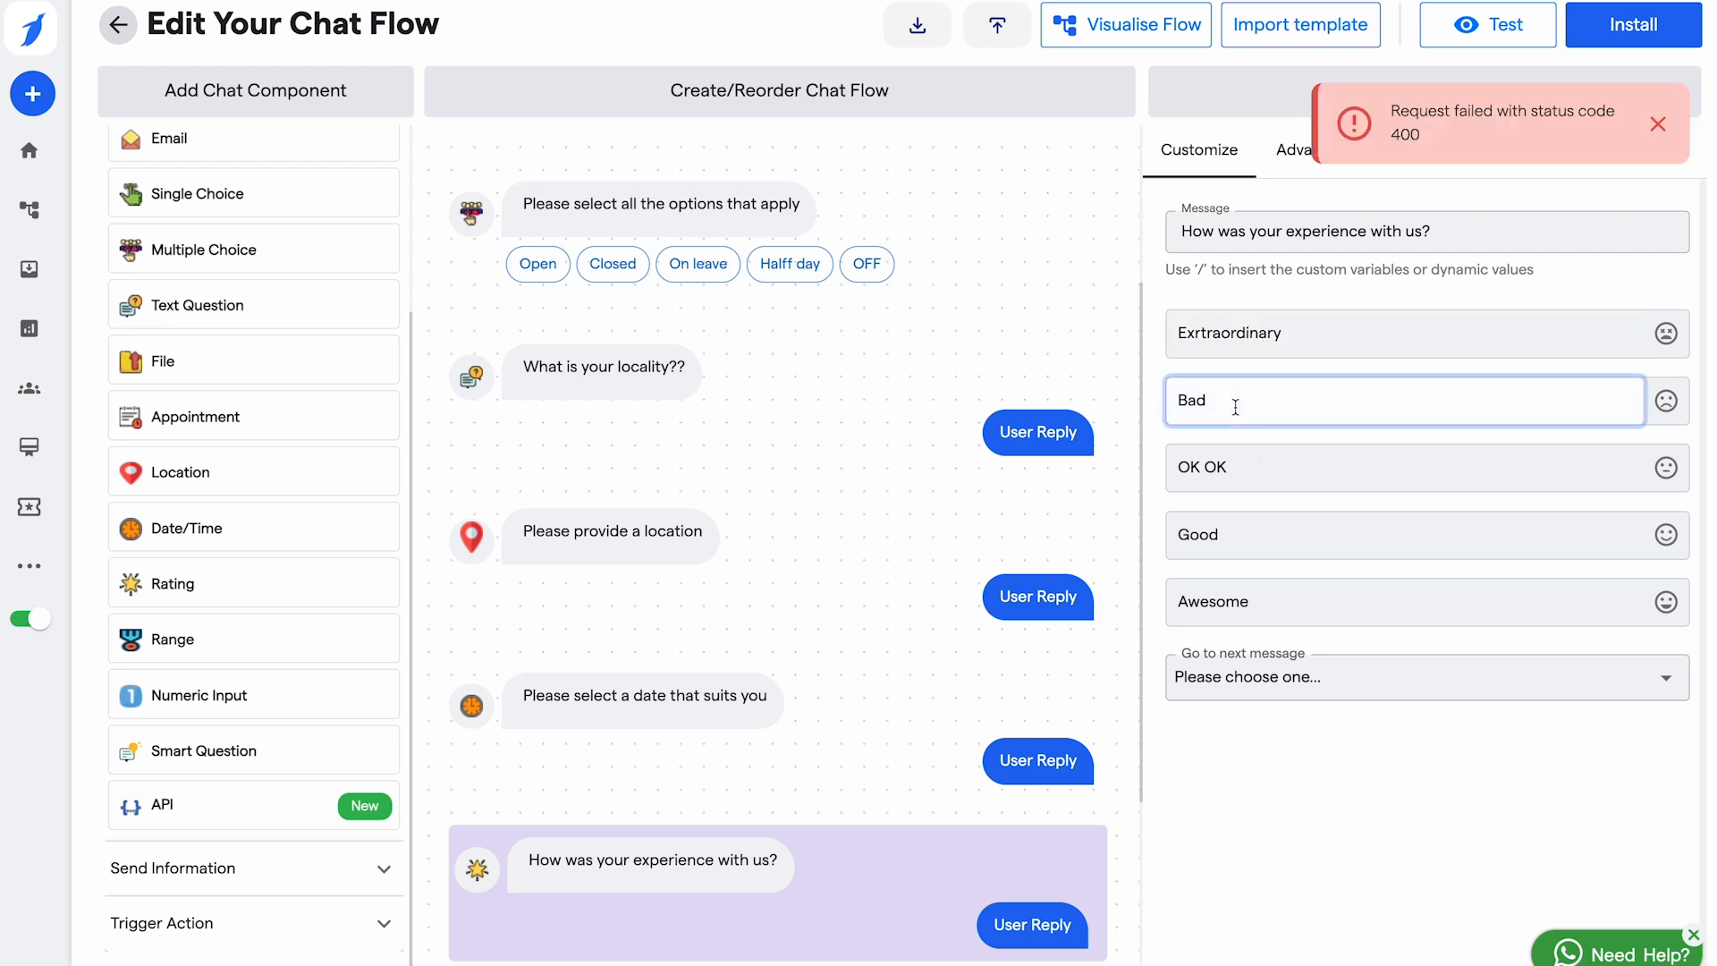
pyautogui.click(1658, 125)
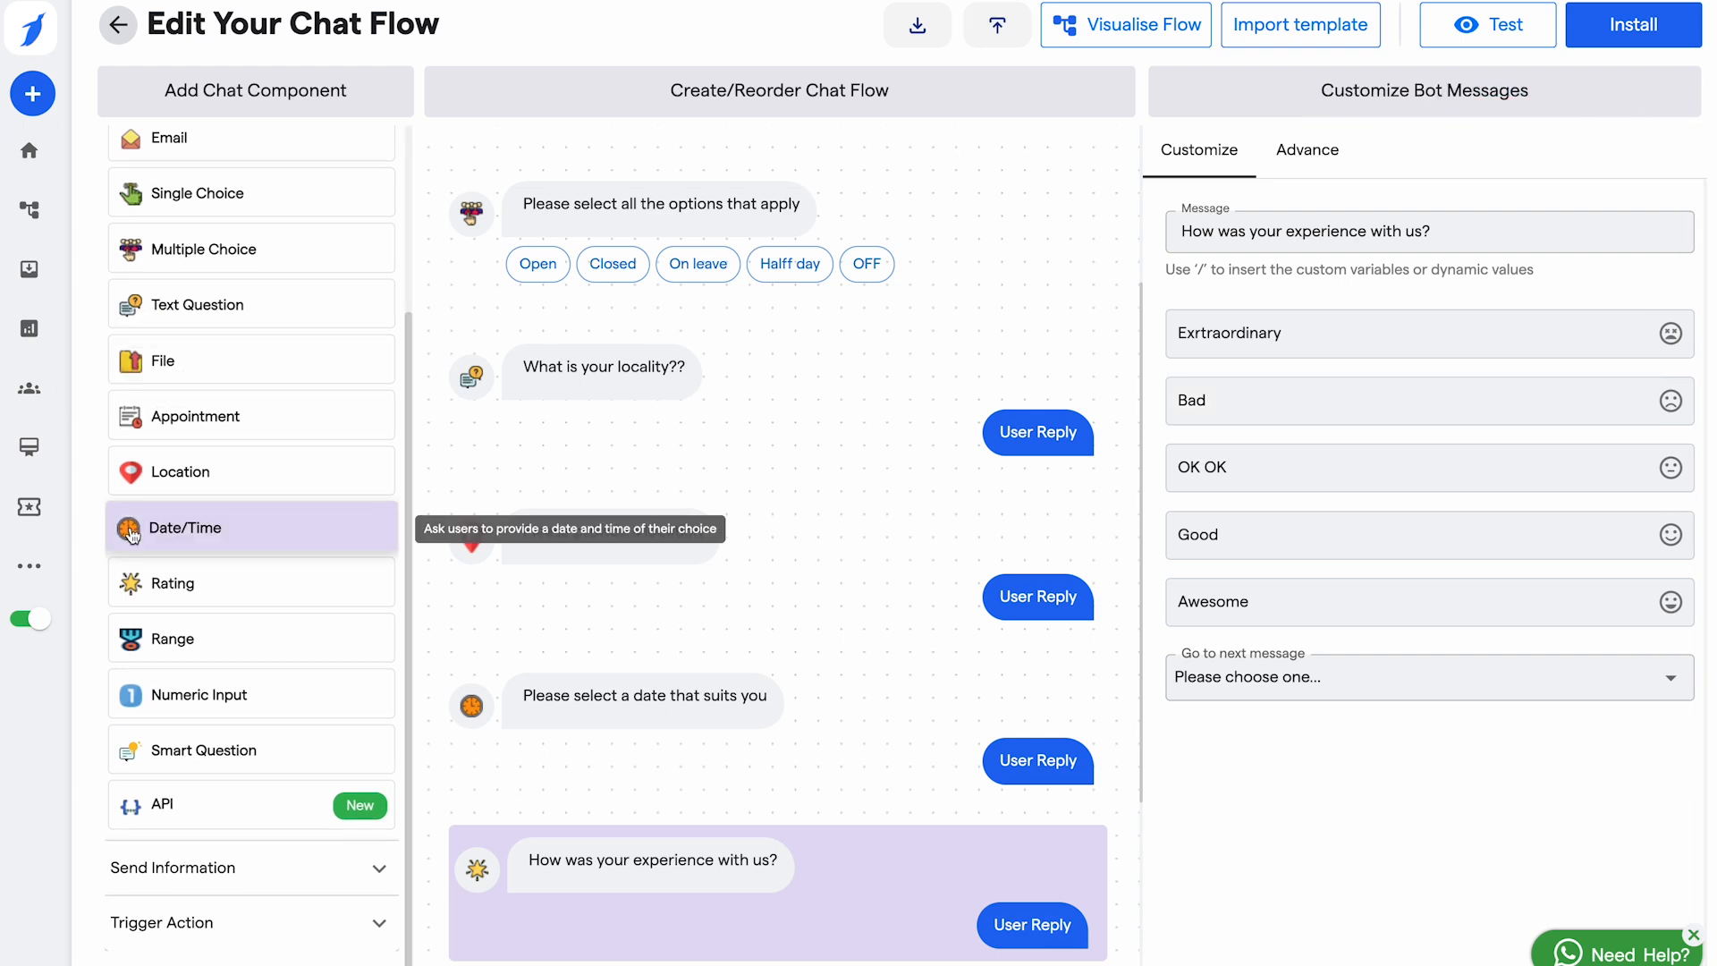
# Step: Add a range question spanning 1 to 20, followed by Numeric Input and Smart Question components
pyautogui.click(193, 653)
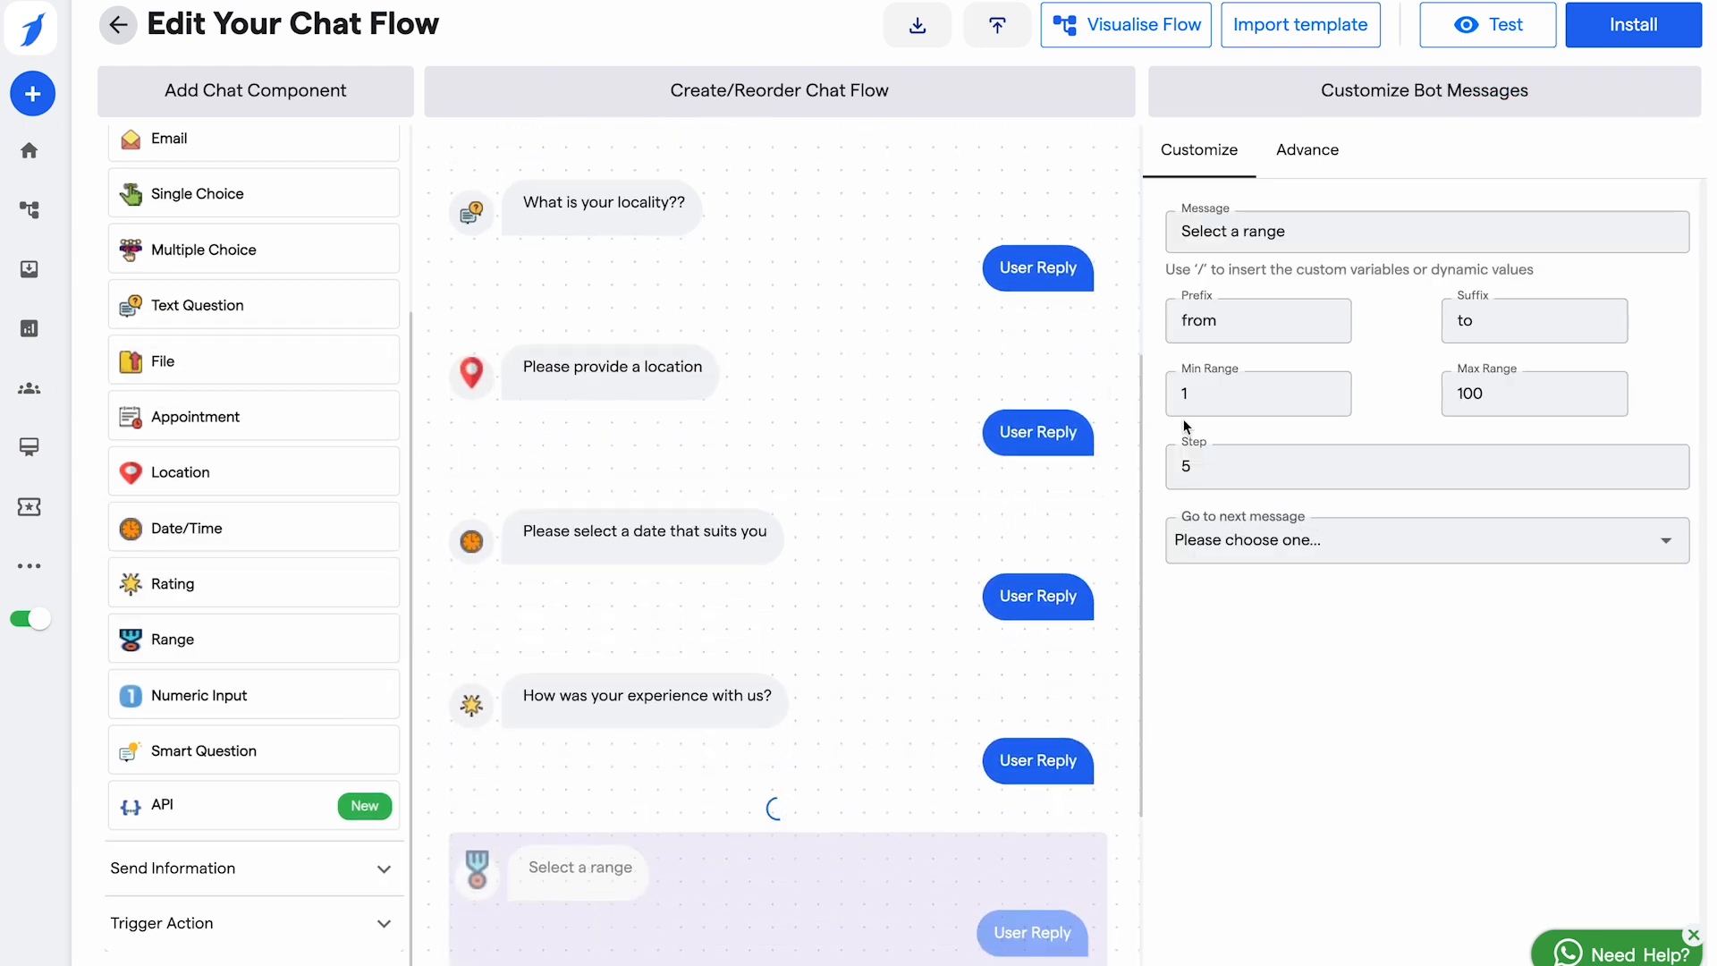
pyautogui.click(1201, 404)
pyautogui.press('BackSpace')
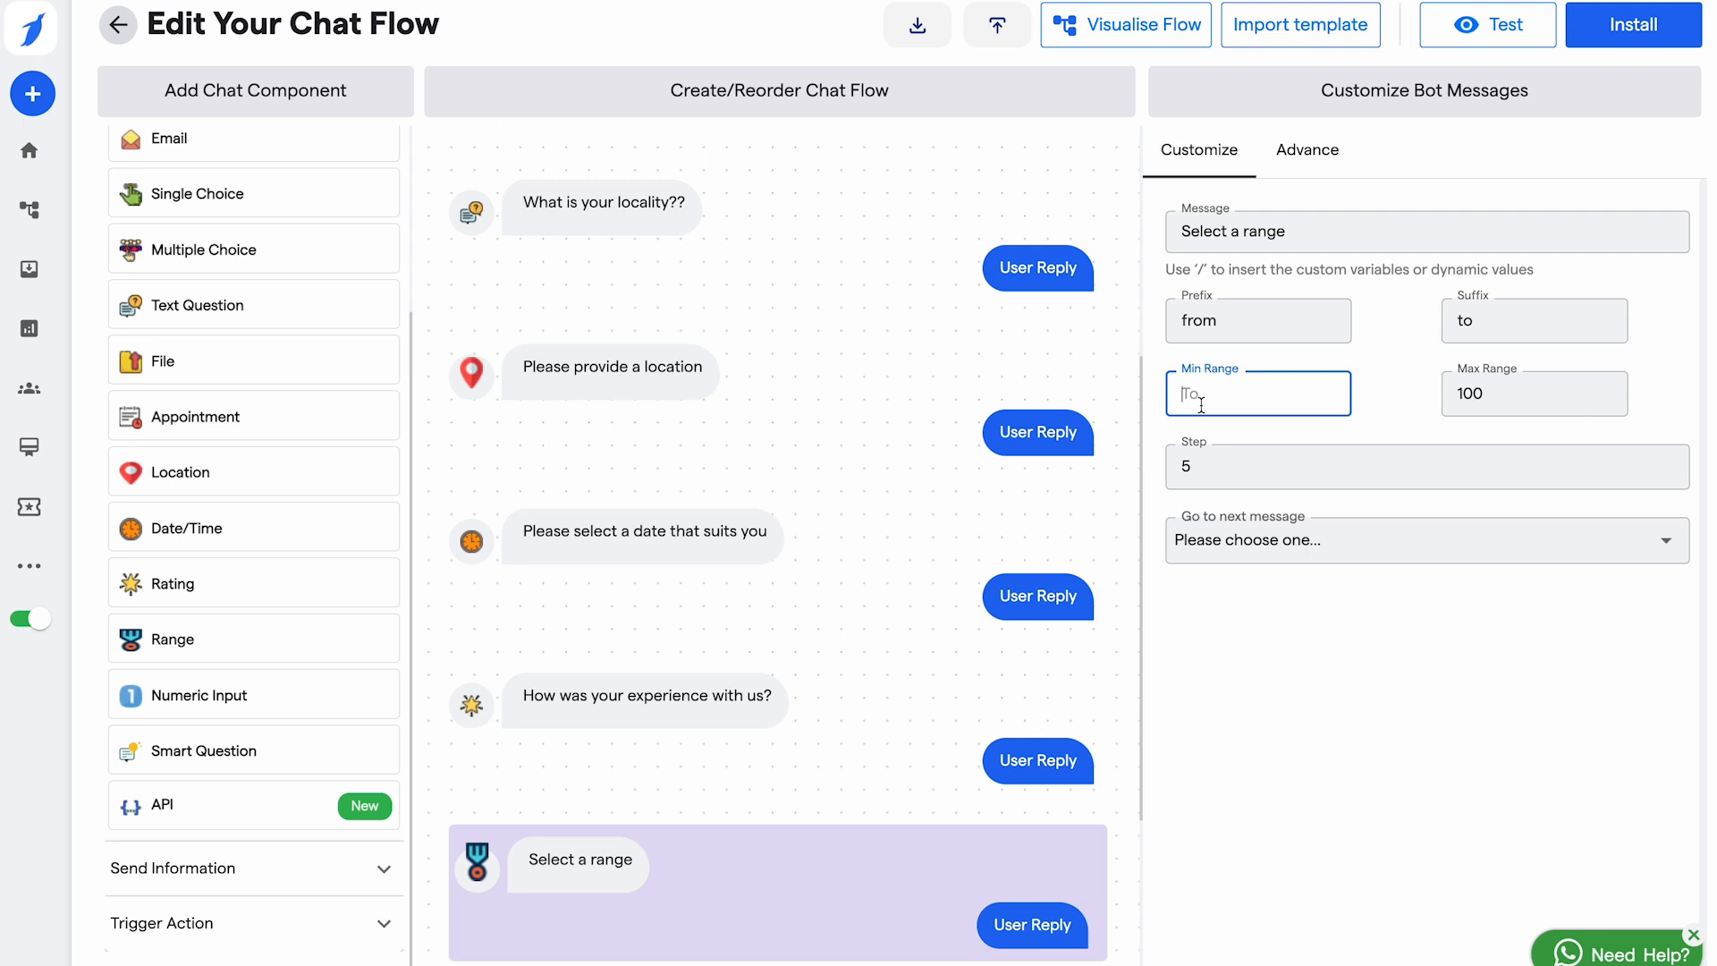
pyautogui.write('1')
pyautogui.click(1518, 426)
pyautogui.doubleClick(1520, 393)
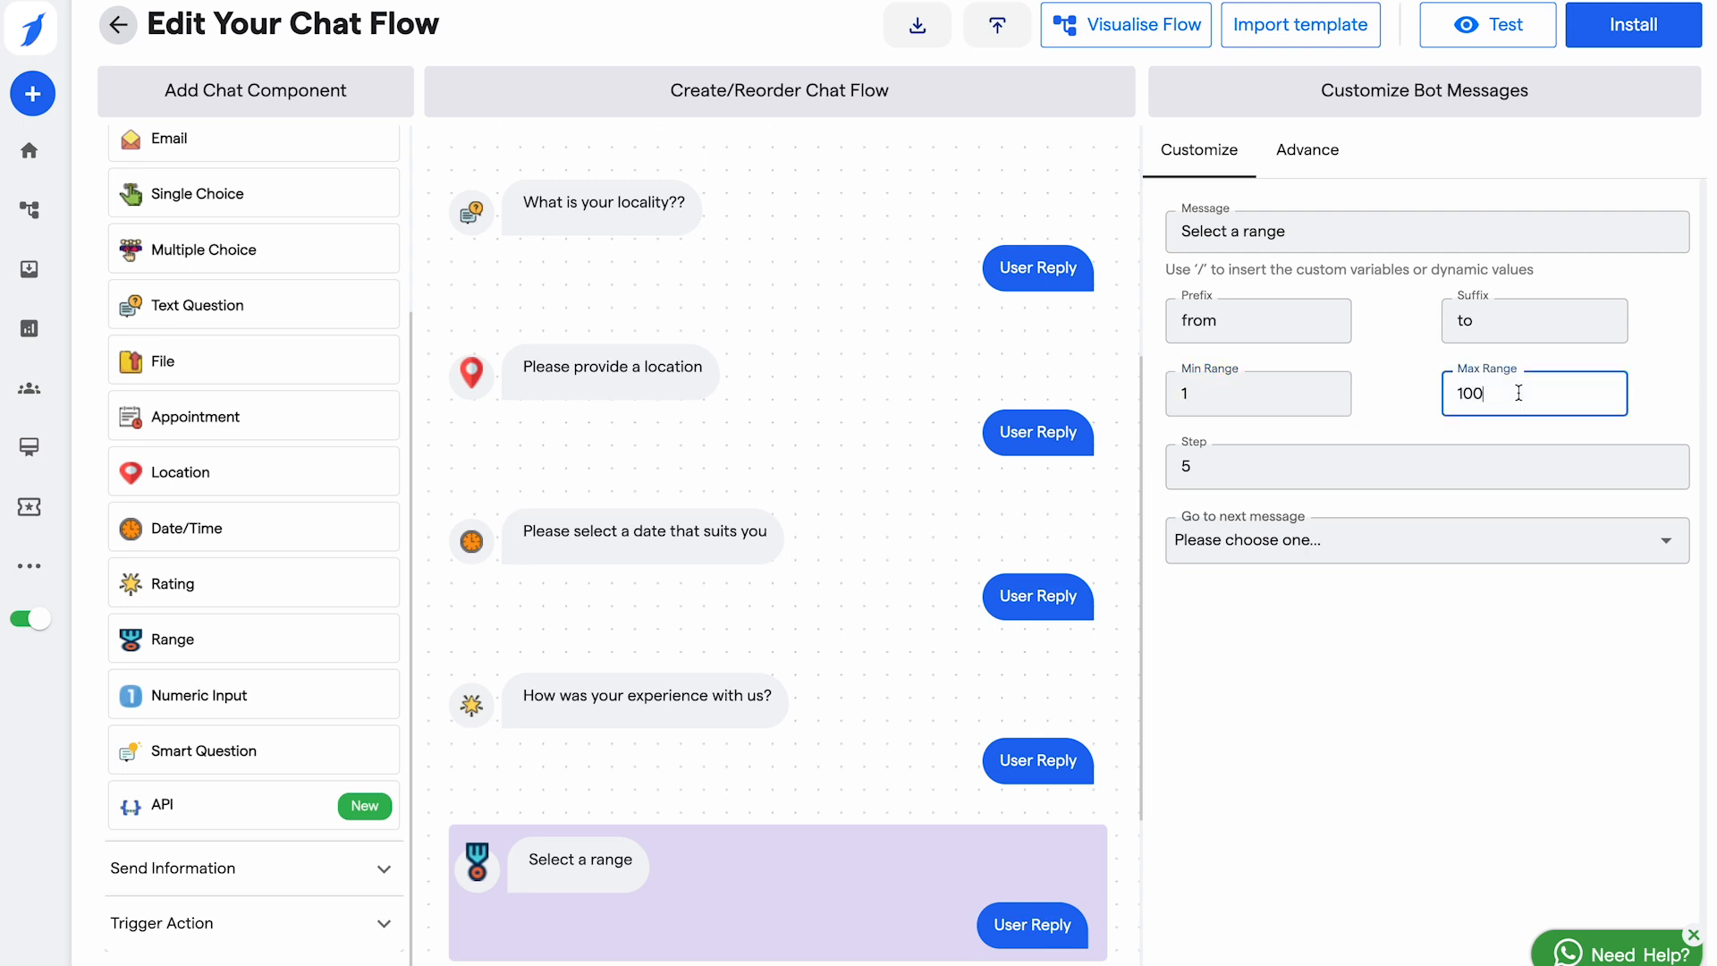
pyautogui.write('20')
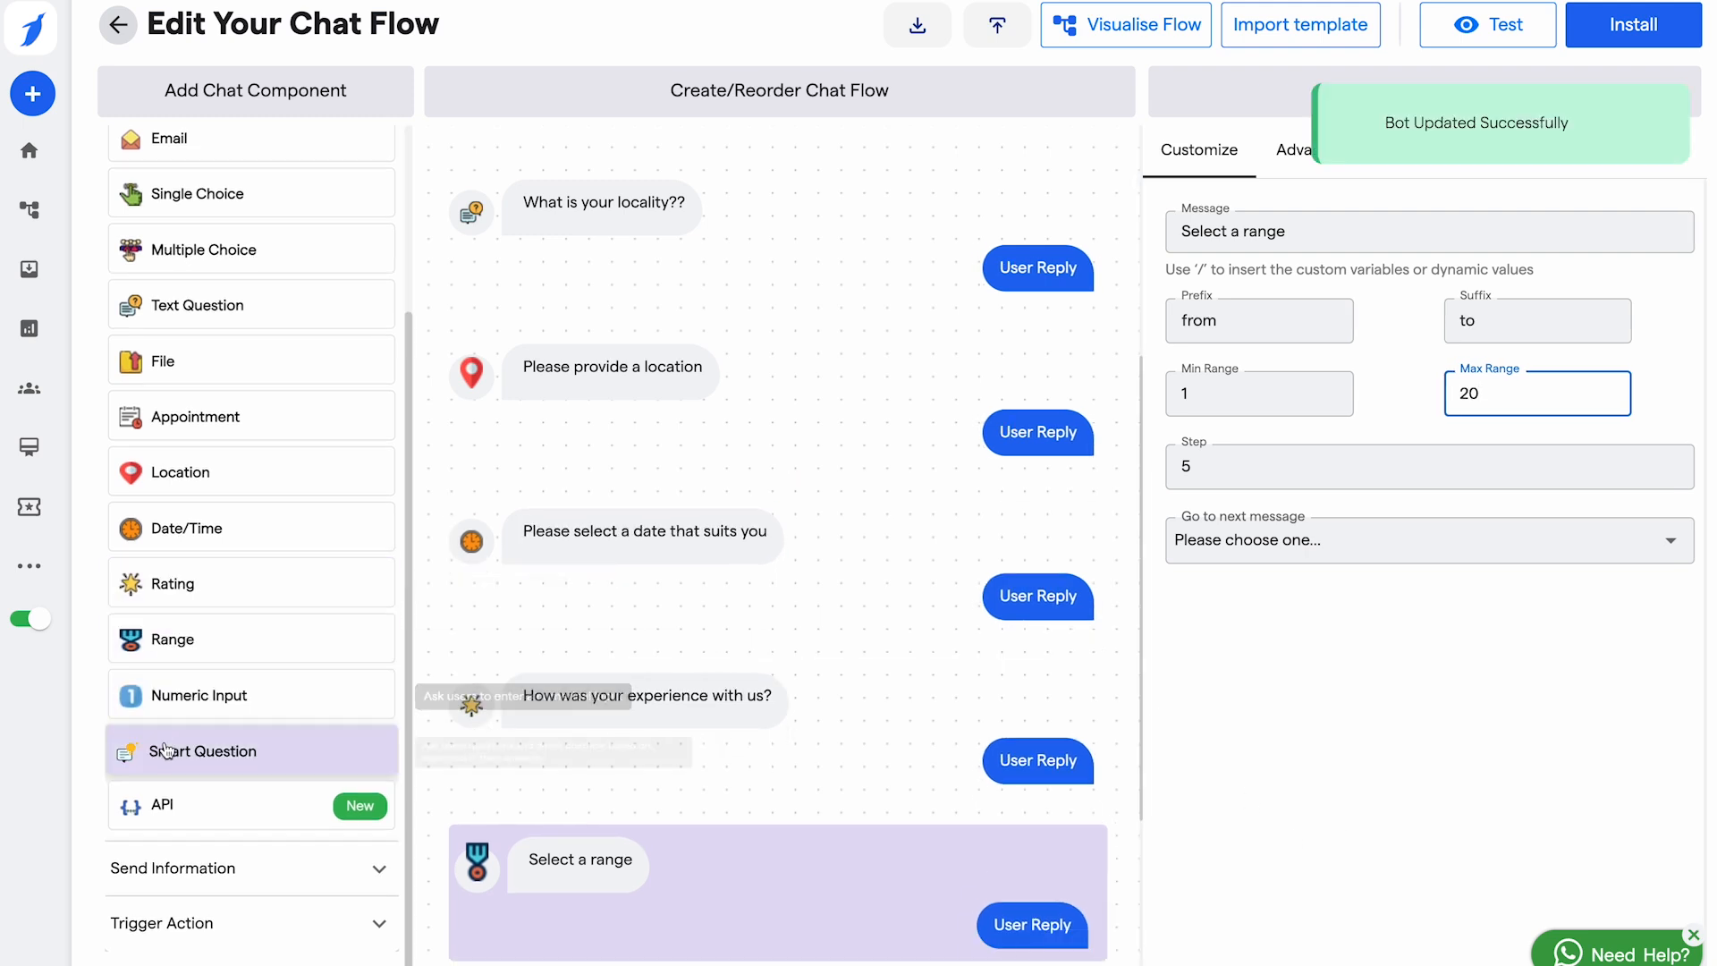
pyautogui.click(244, 700)
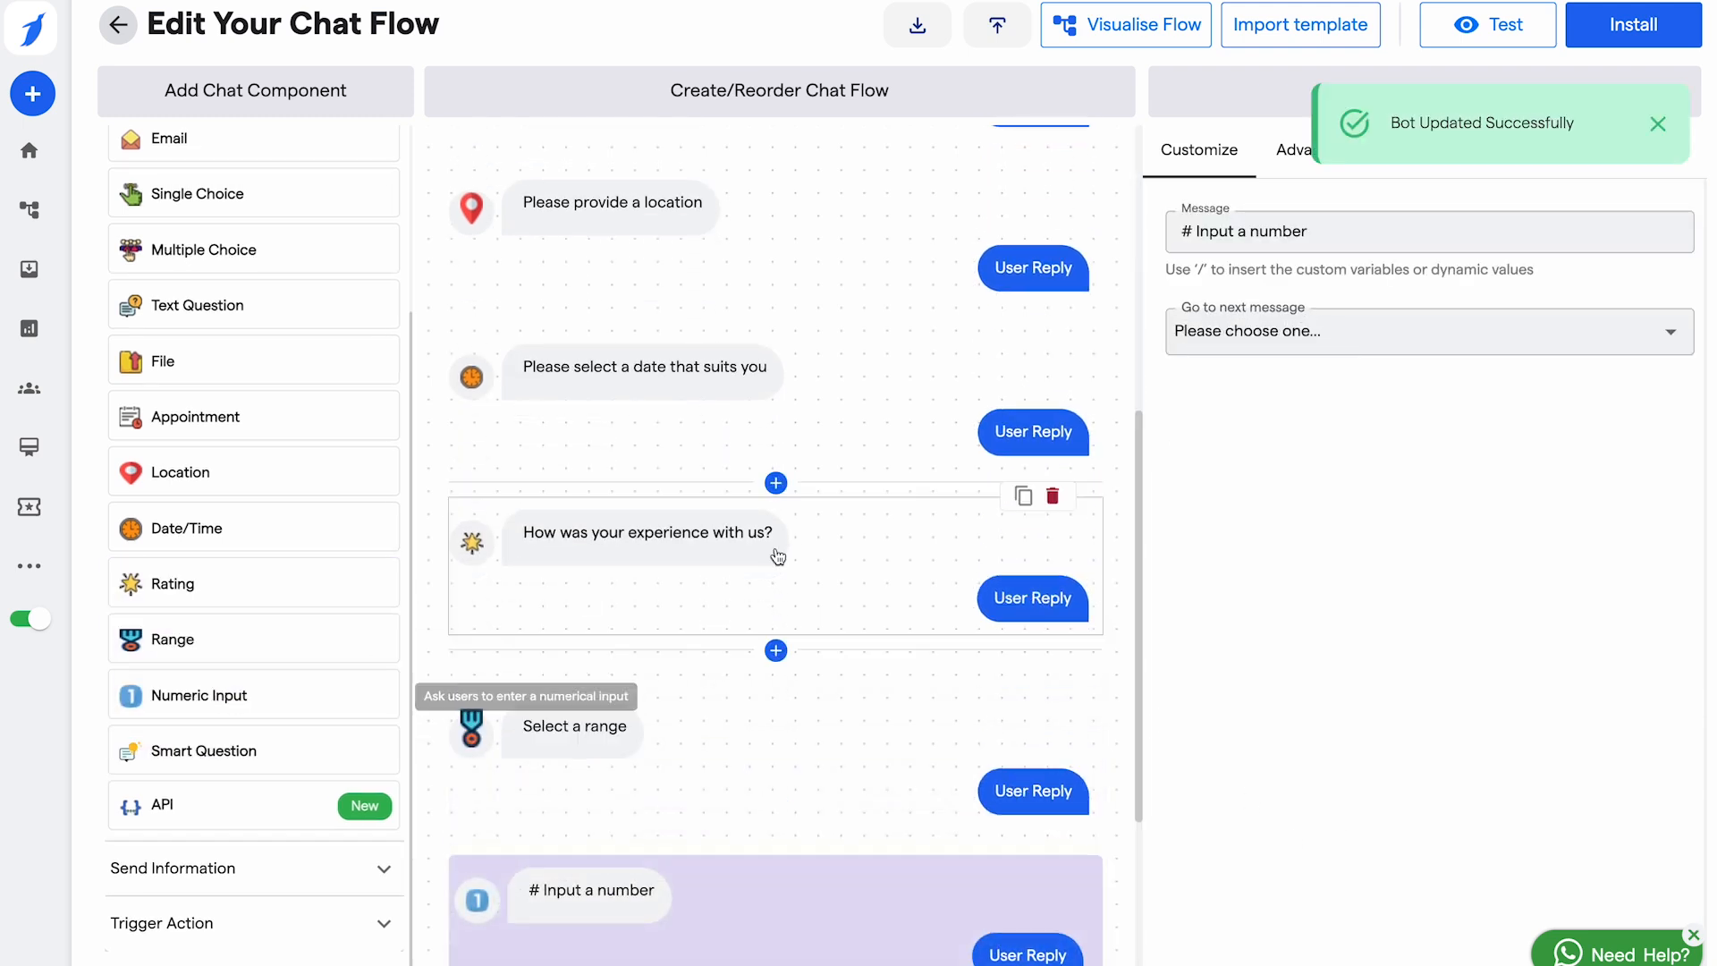
pyautogui.click(307, 751)
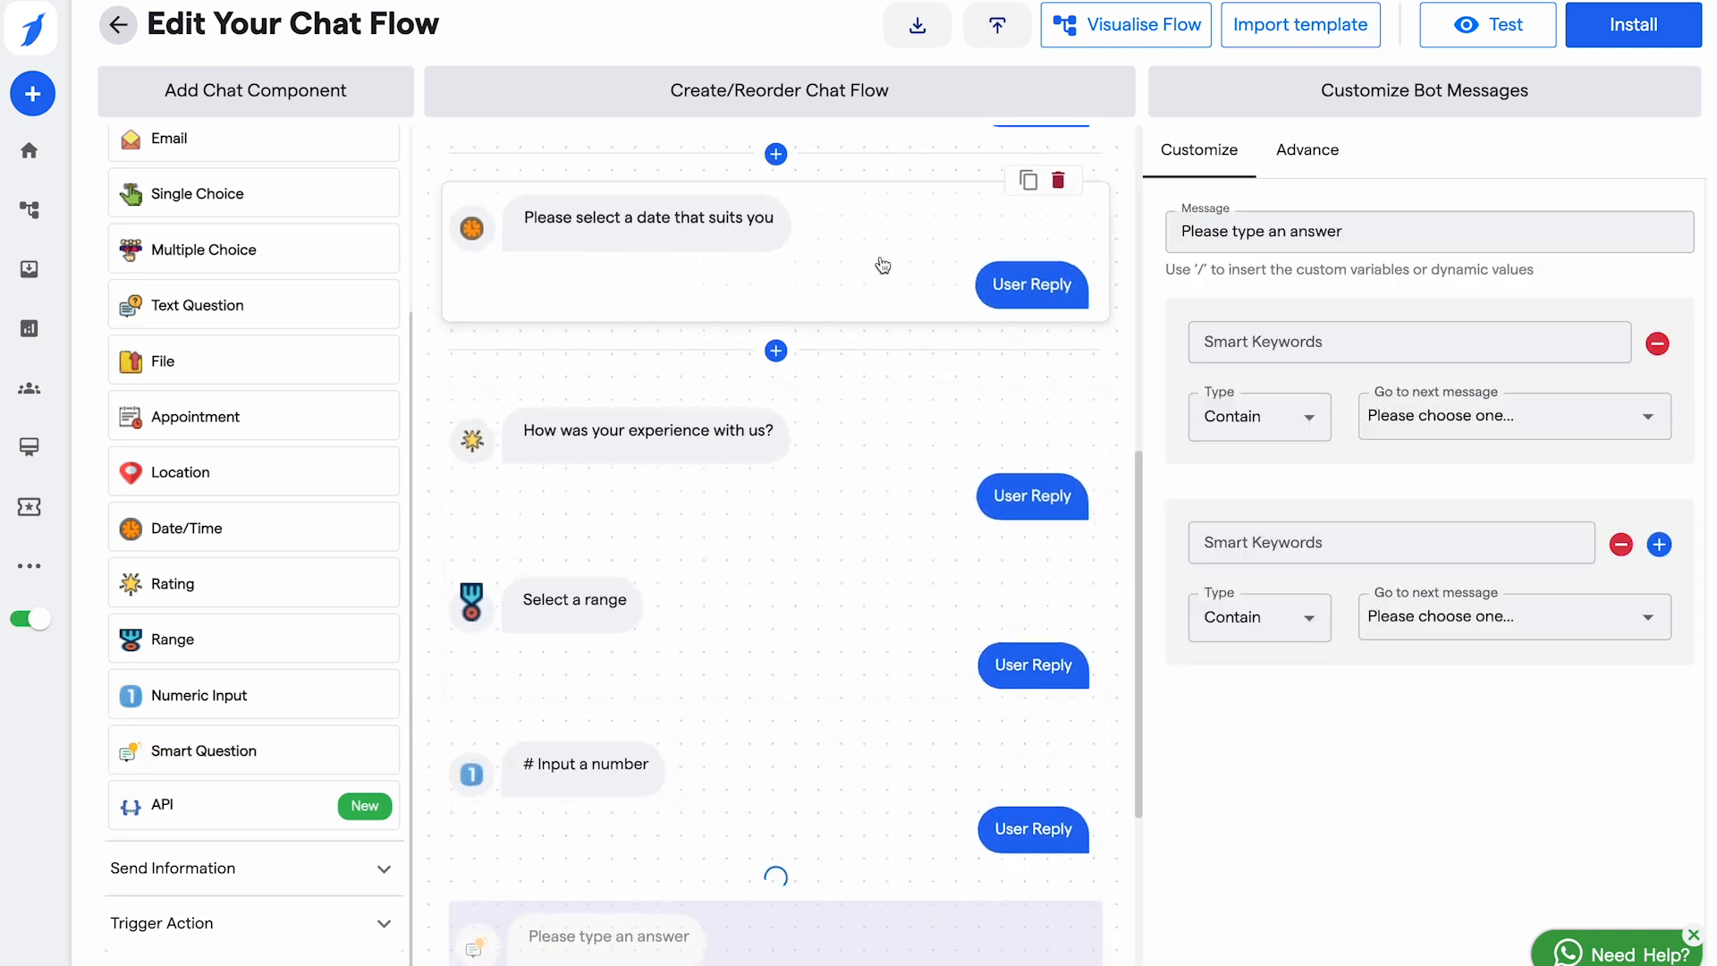
# Step: Give the smart question a keyword 24 that leads to the welcome message
pyautogui.click(1371, 355)
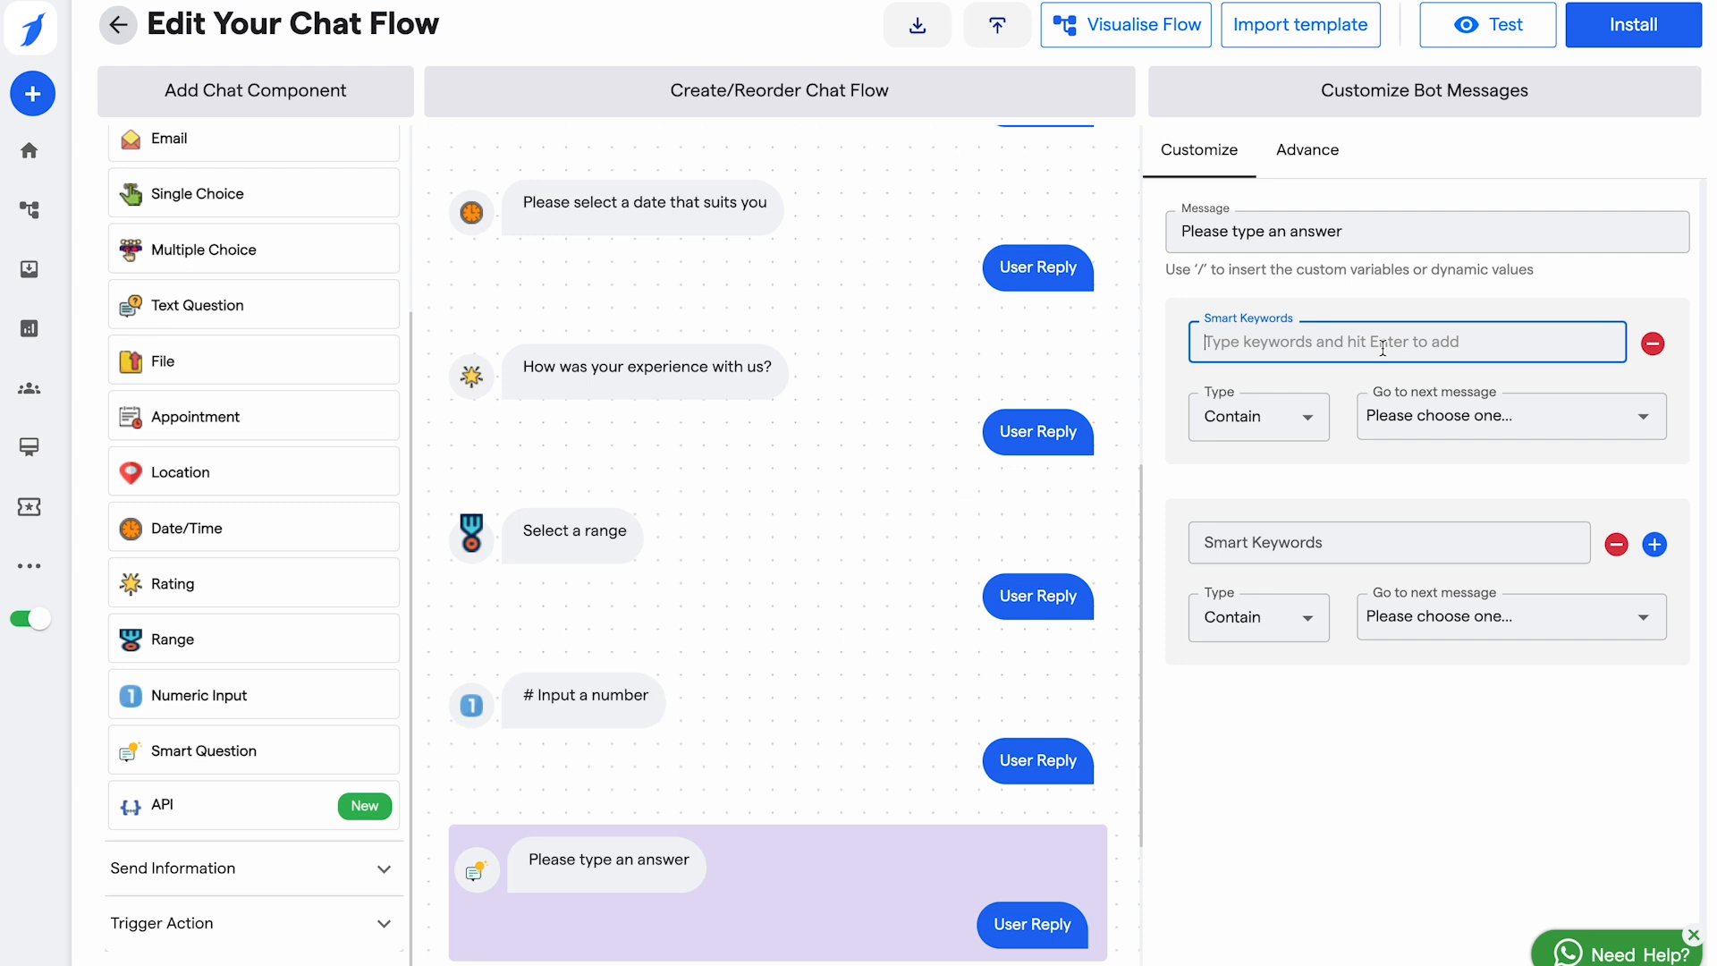
pyautogui.write('24')
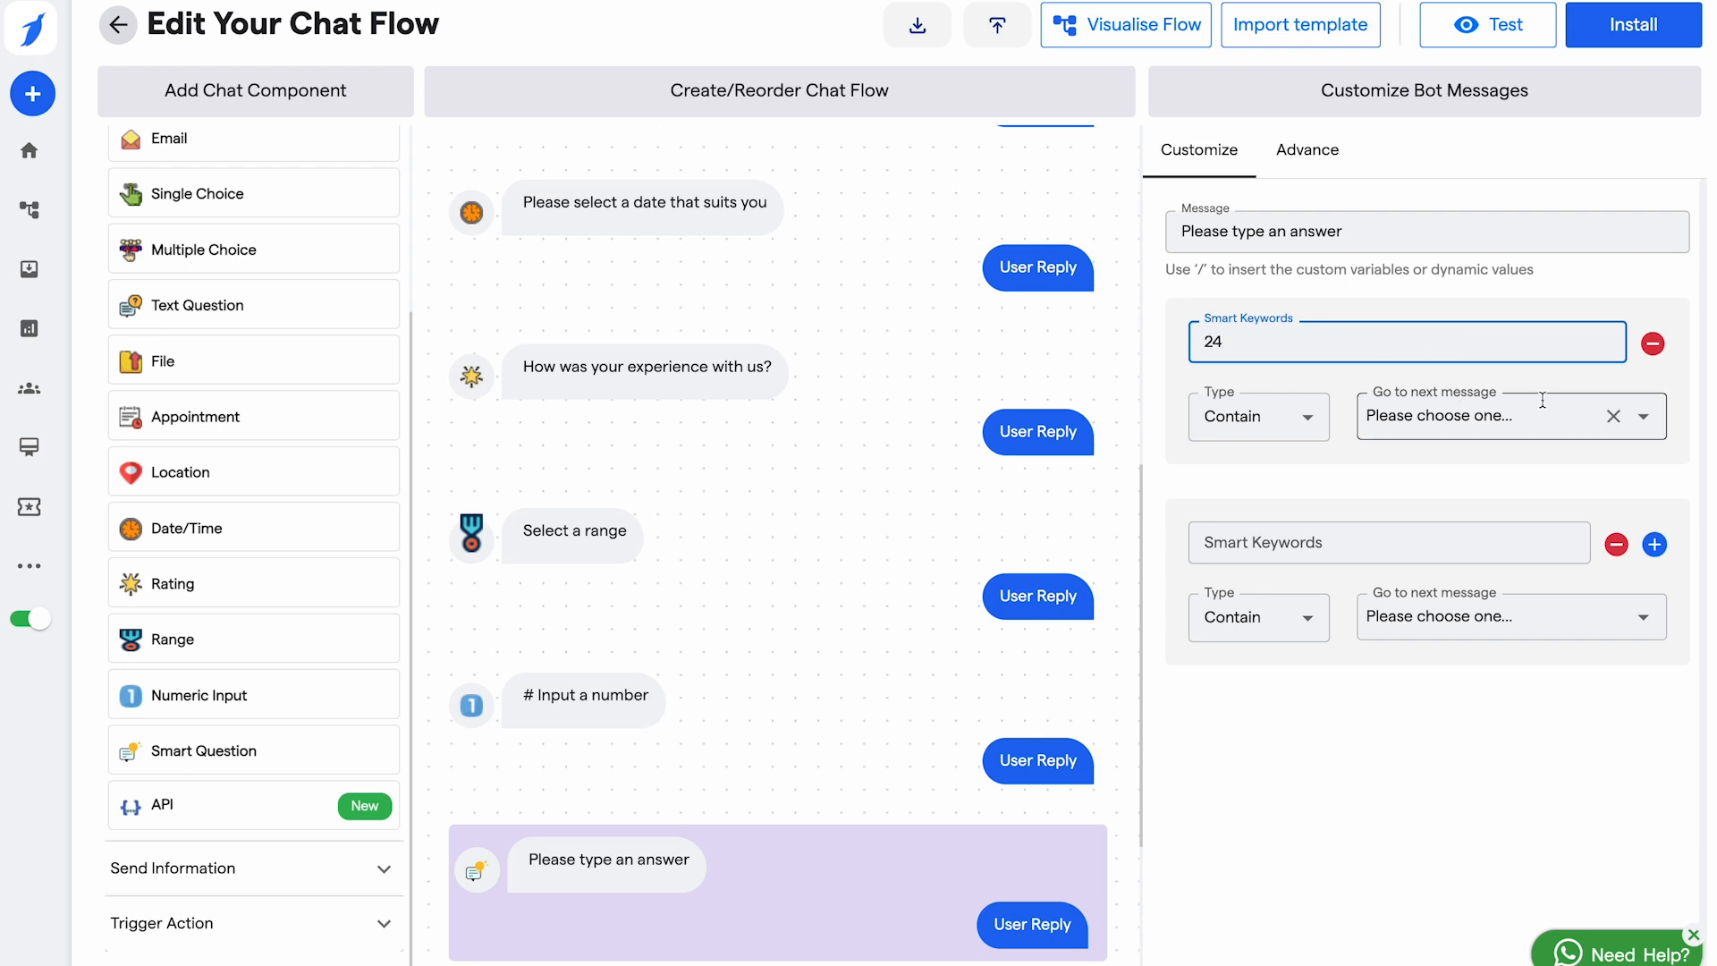
pyautogui.click(1522, 427)
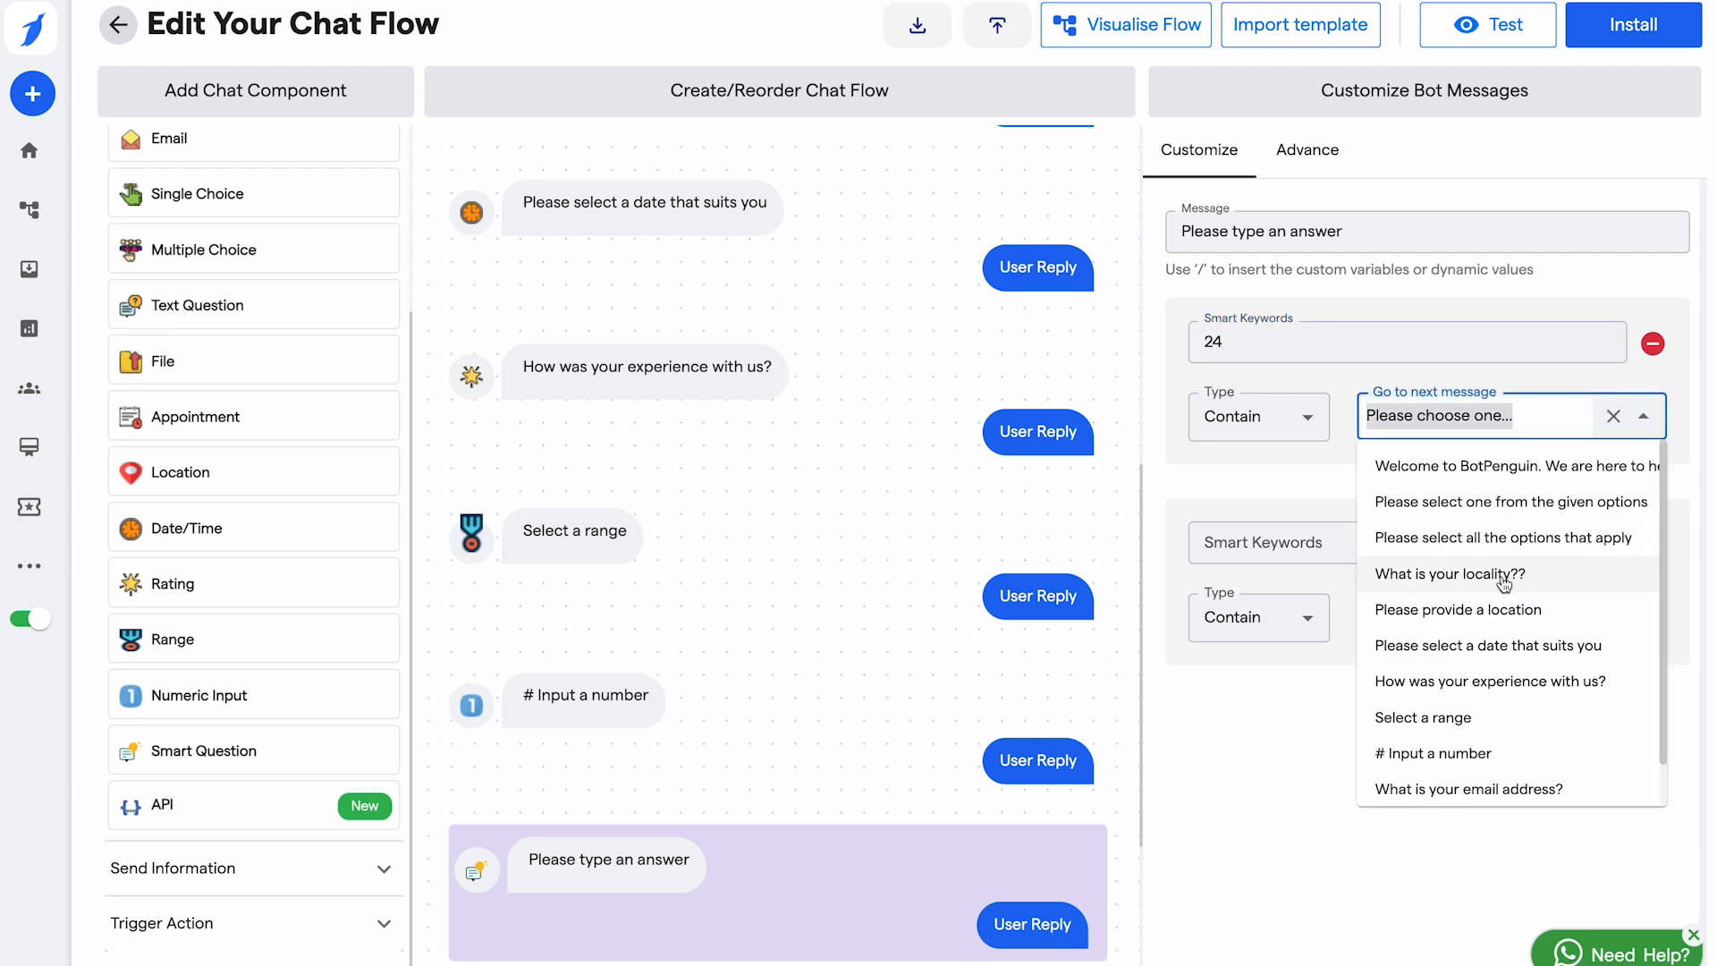
pyautogui.scroll(-1, 1504, 581)
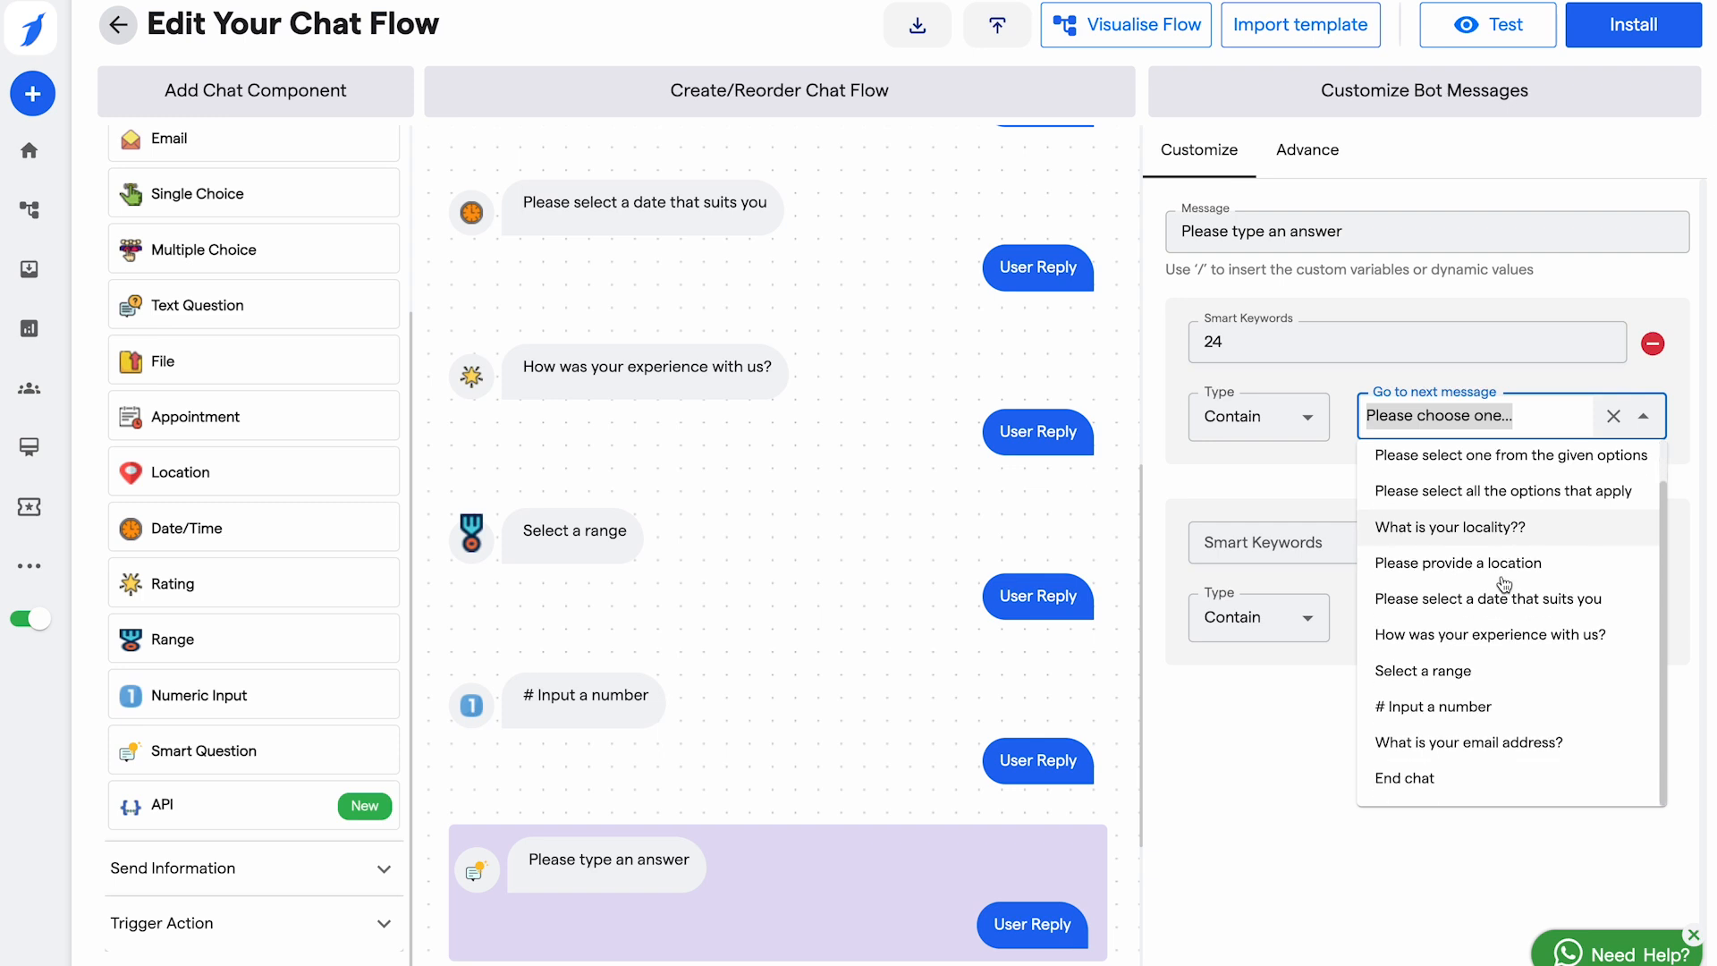
pyautogui.scroll(1, 1448, 537)
pyautogui.click(1442, 467)
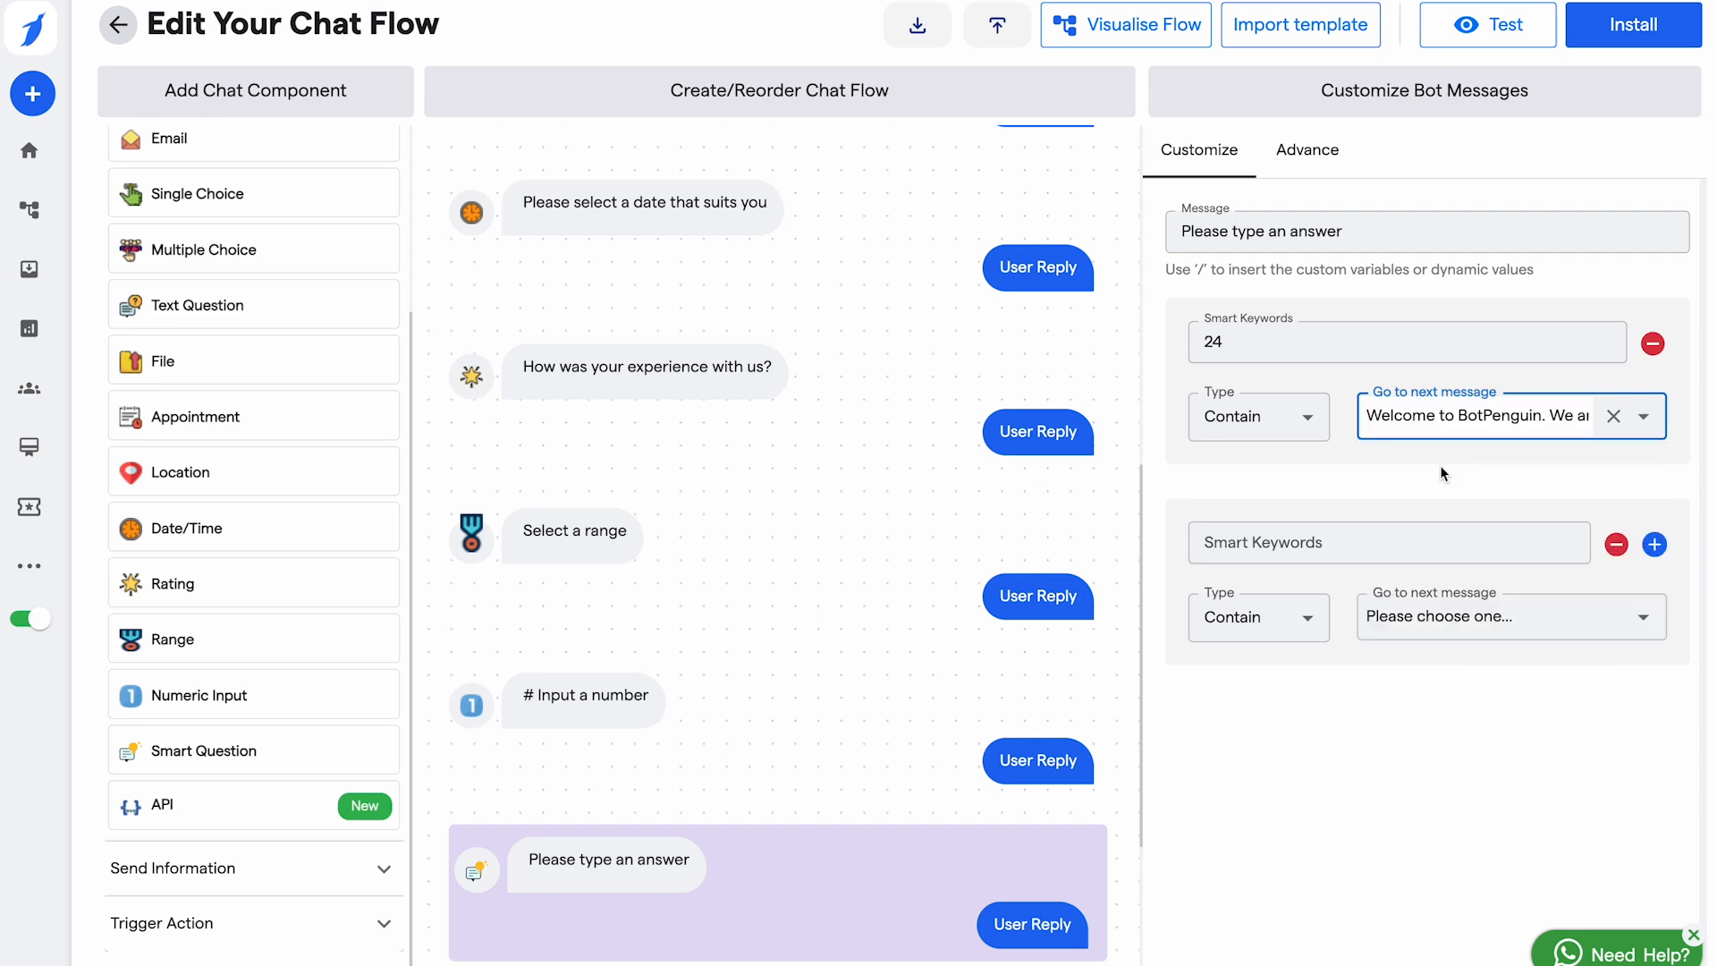
# Step: Change the smart keyword to 0, keep the welcome message as its destination, and append an API step
pyautogui.click(1319, 542)
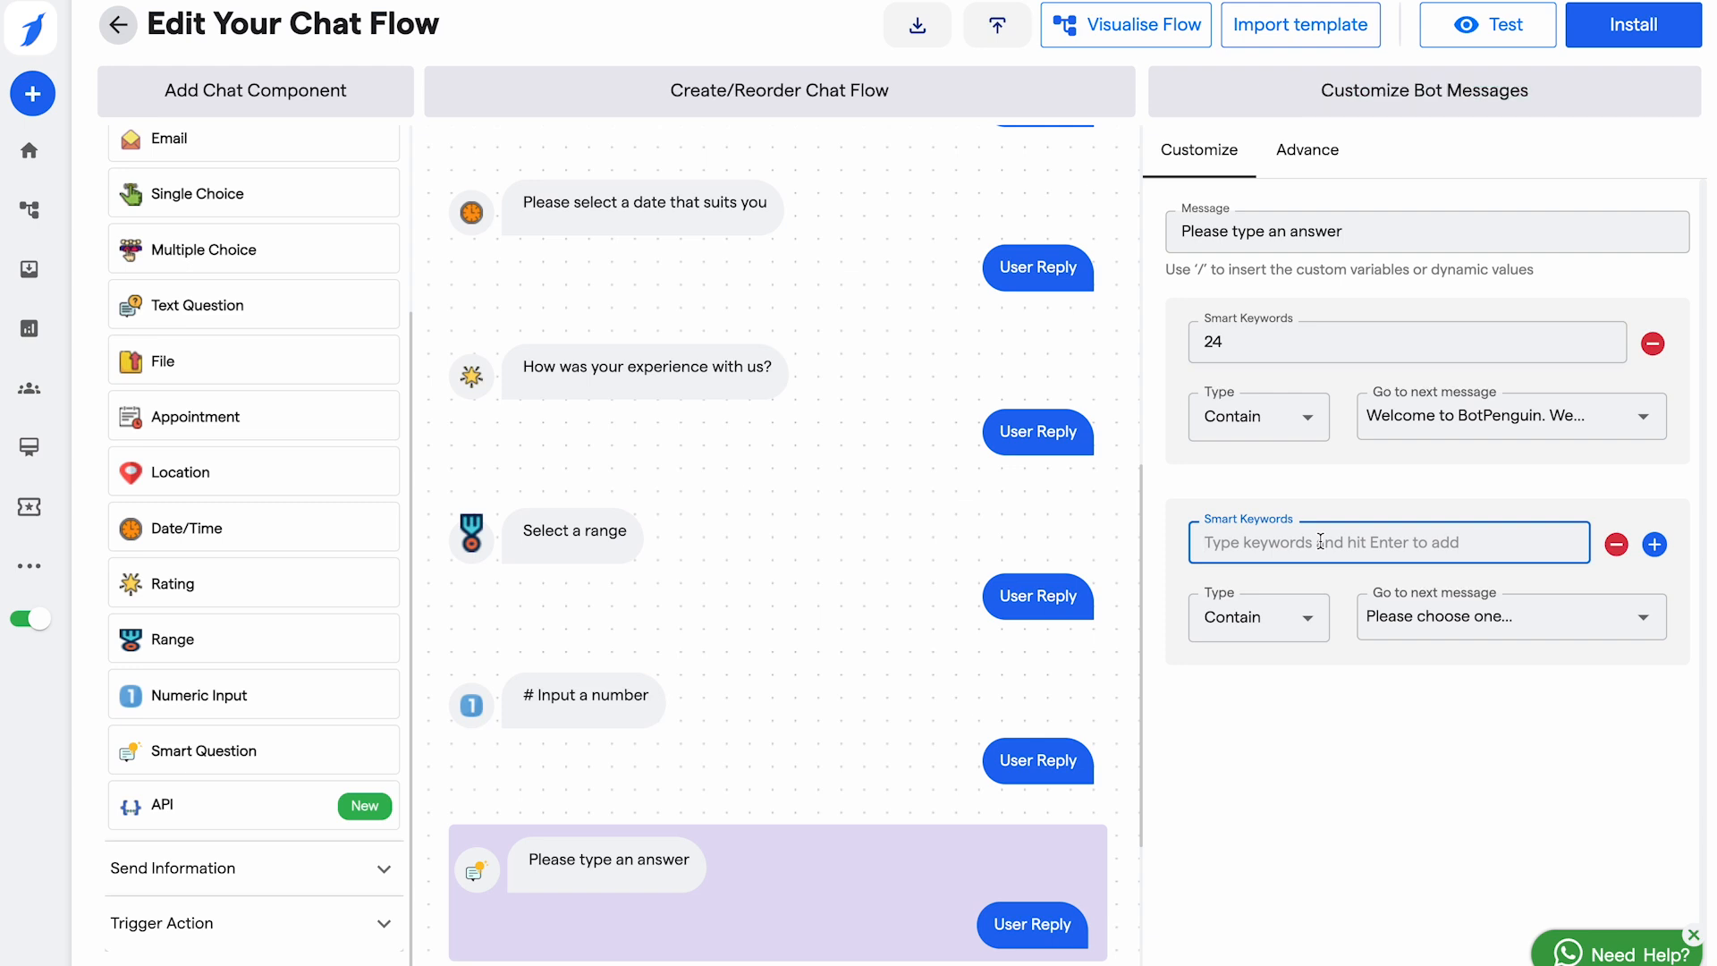
pyautogui.click(1352, 340)
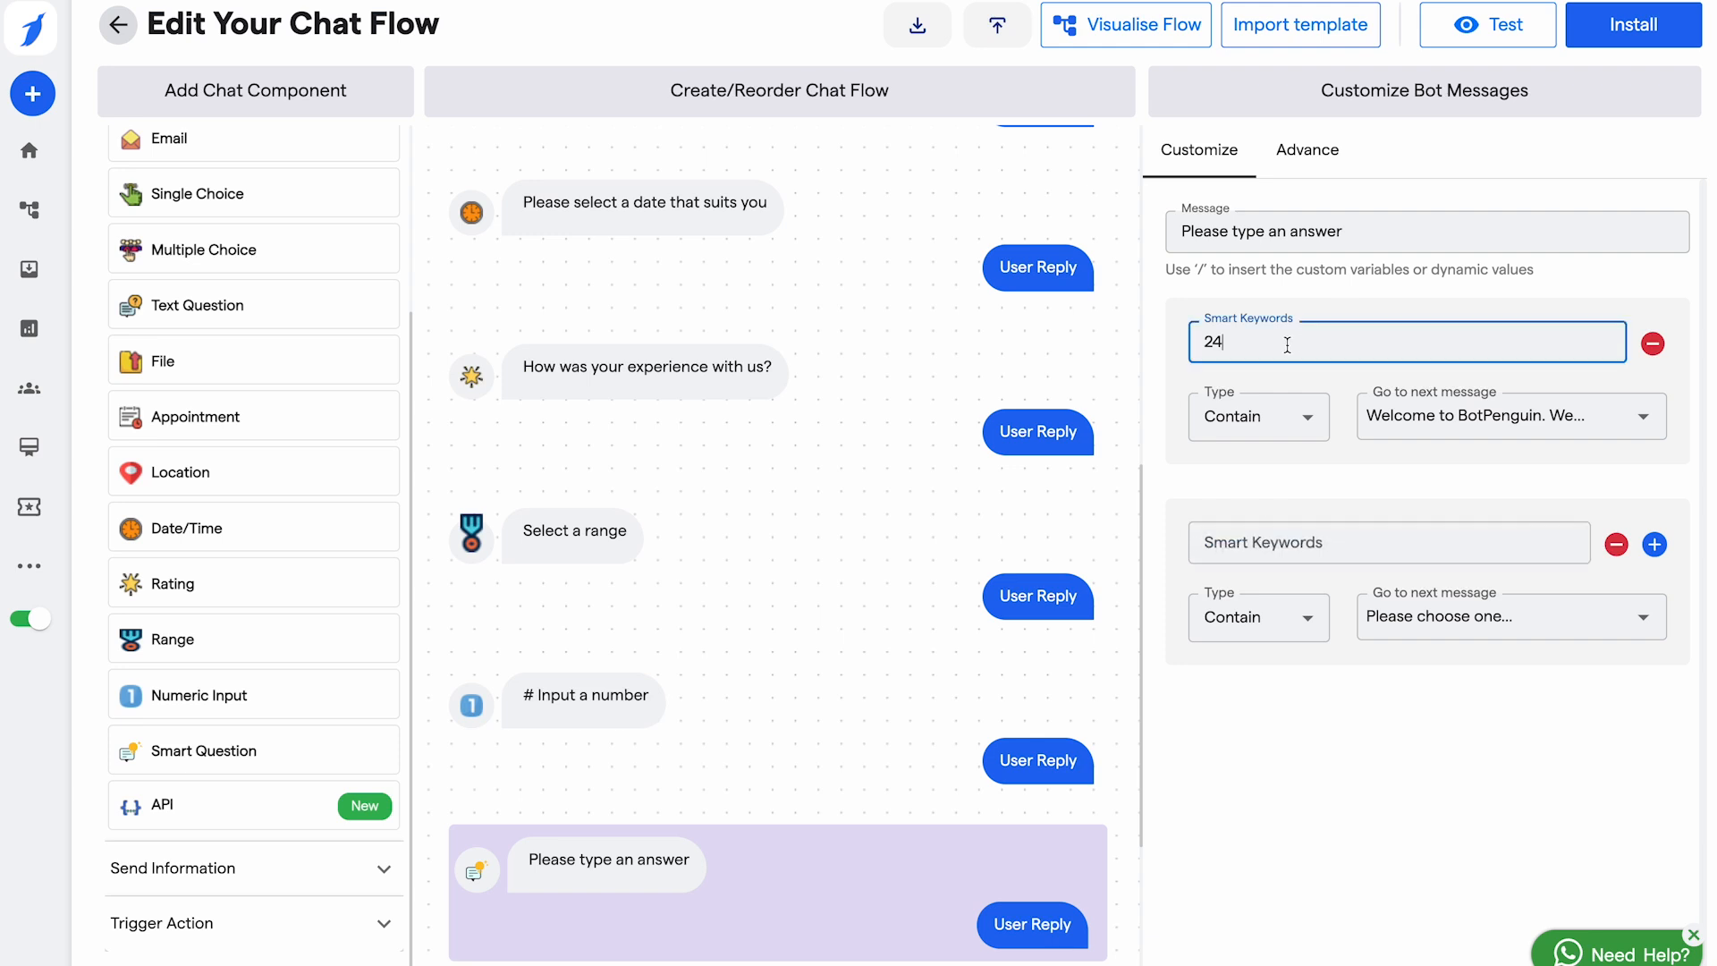
pyautogui.press('BackSpace')
pyautogui.press('BackSpace')
pyautogui.write('0')
pyautogui.click(1532, 405)
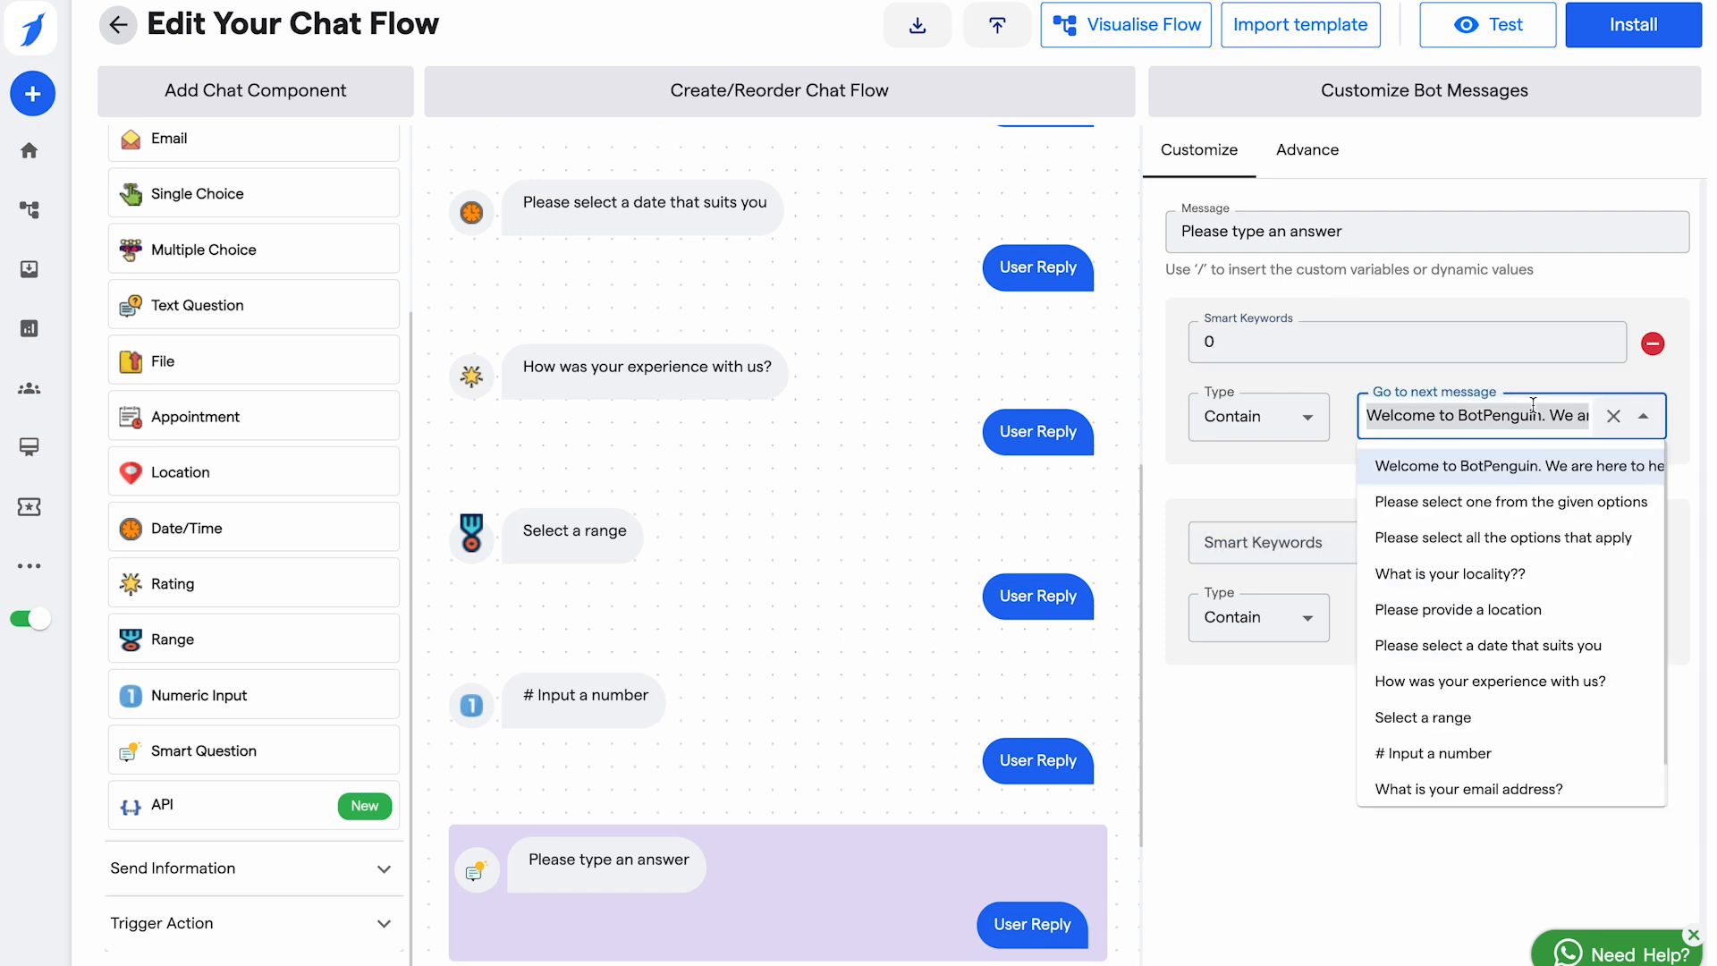
pyautogui.click(1467, 465)
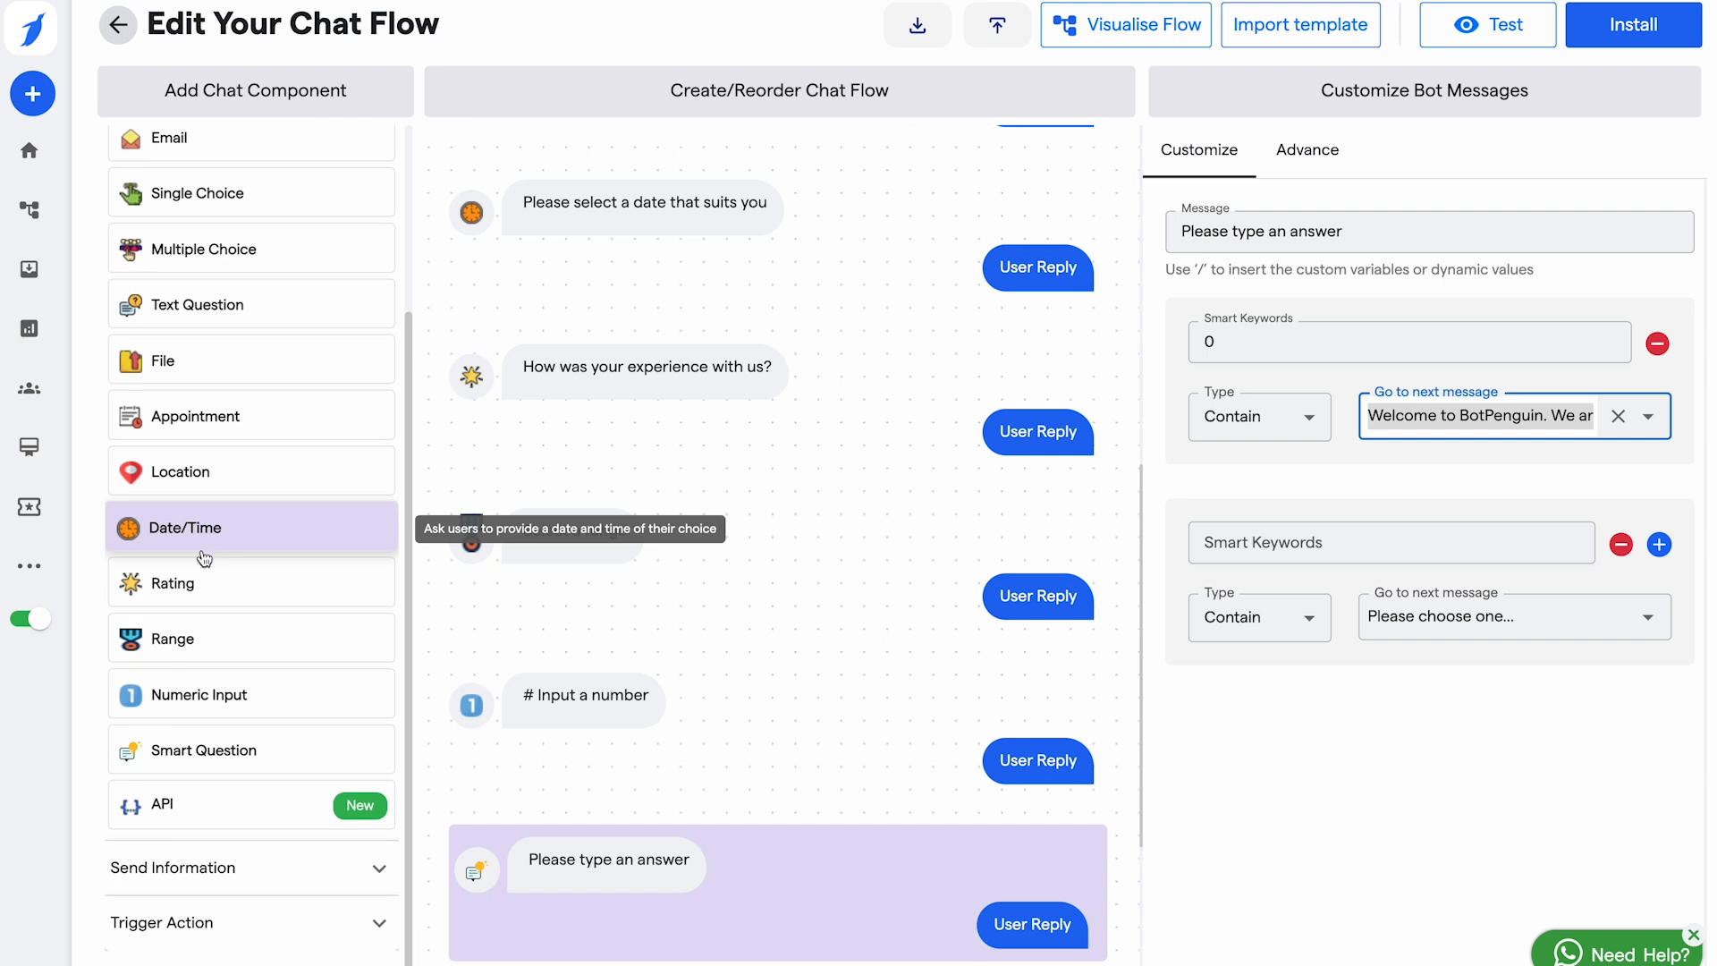
pyautogui.click(223, 812)
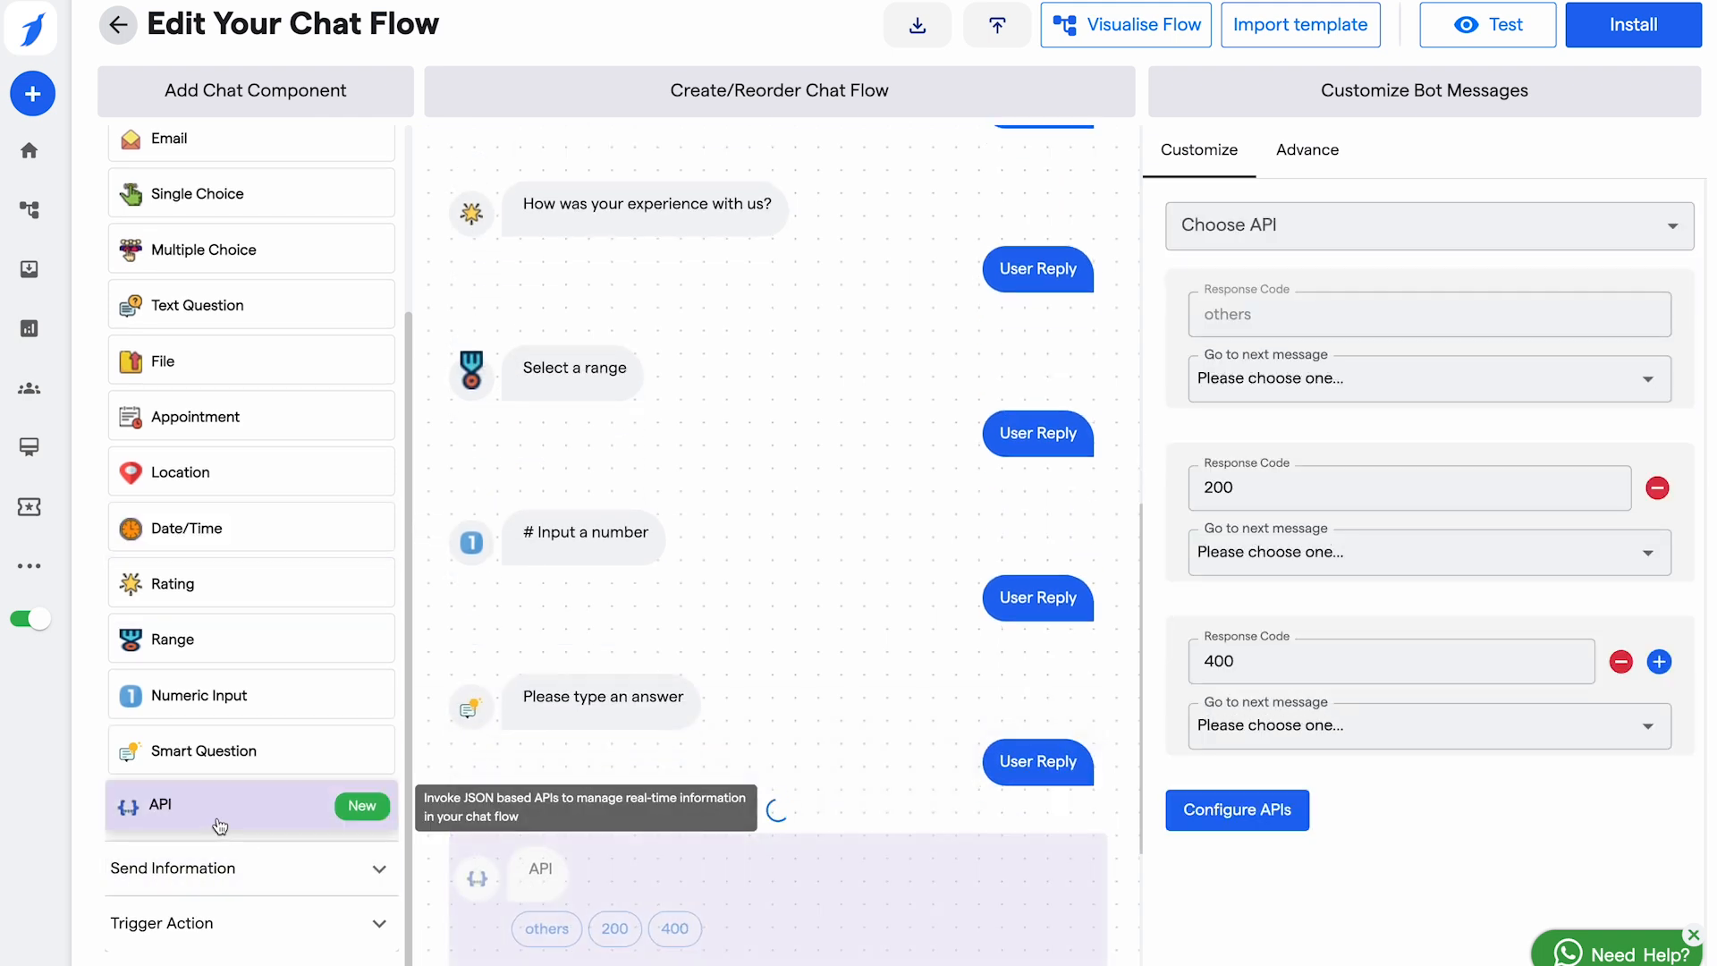
# Step: Look through the API block's configured APIs without selecting one
pyautogui.click(1292, 229)
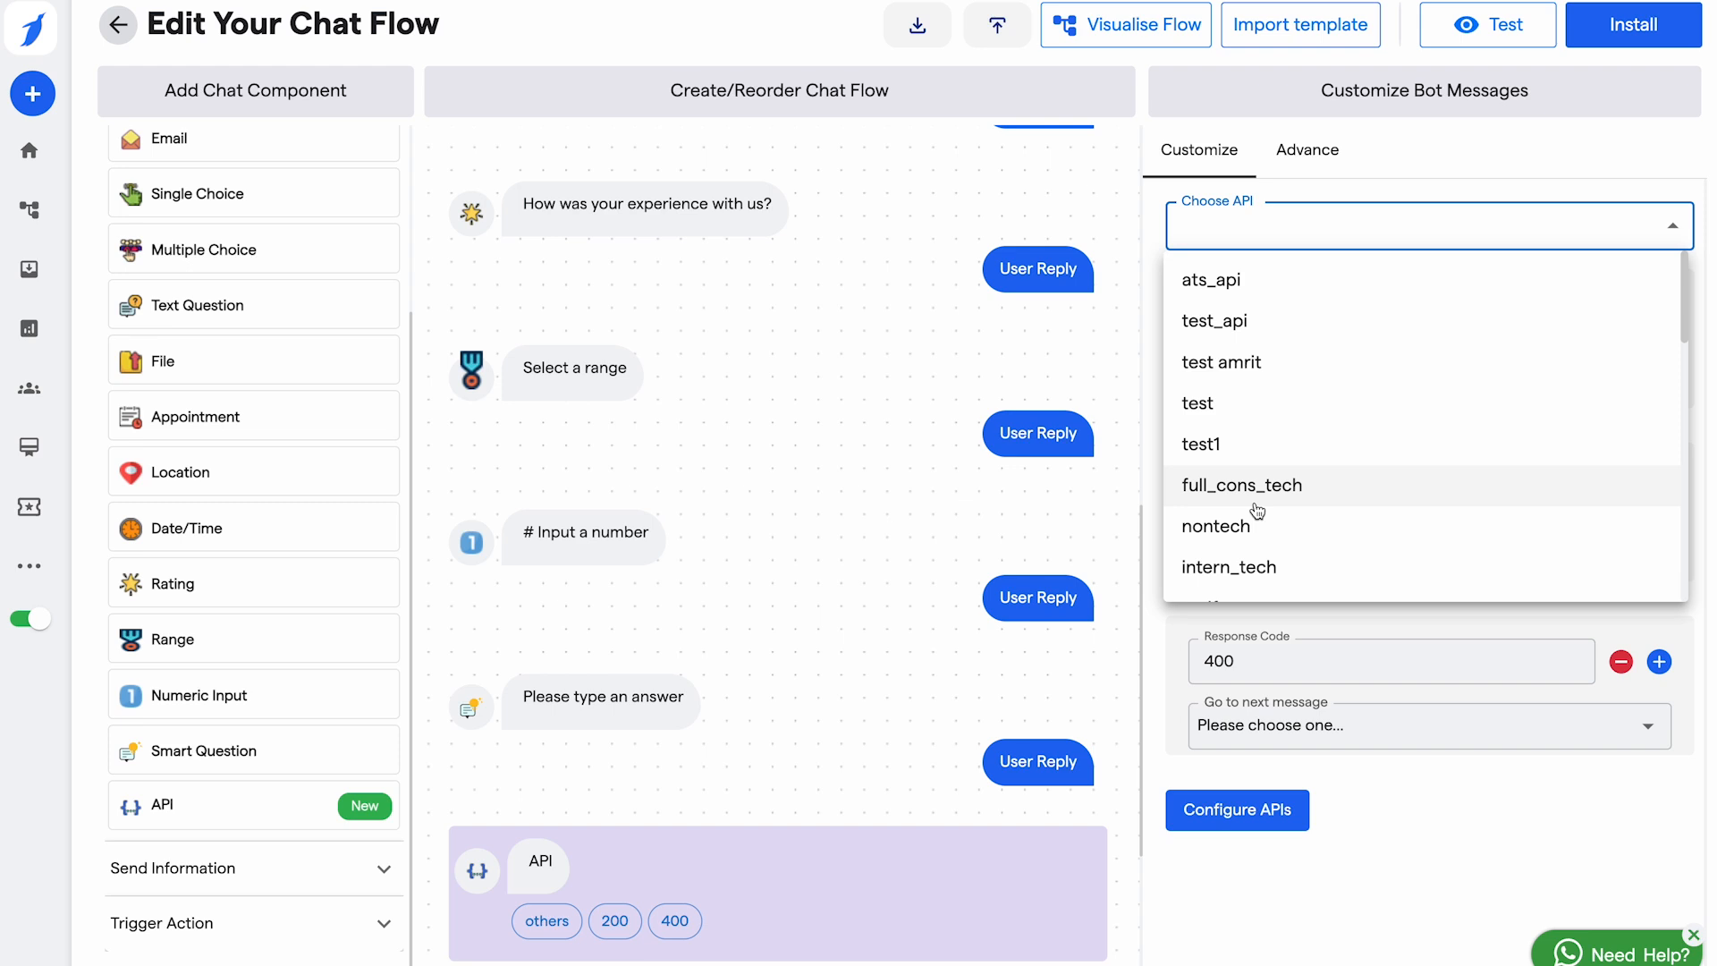
pyautogui.scroll(-2, 1355, 491)
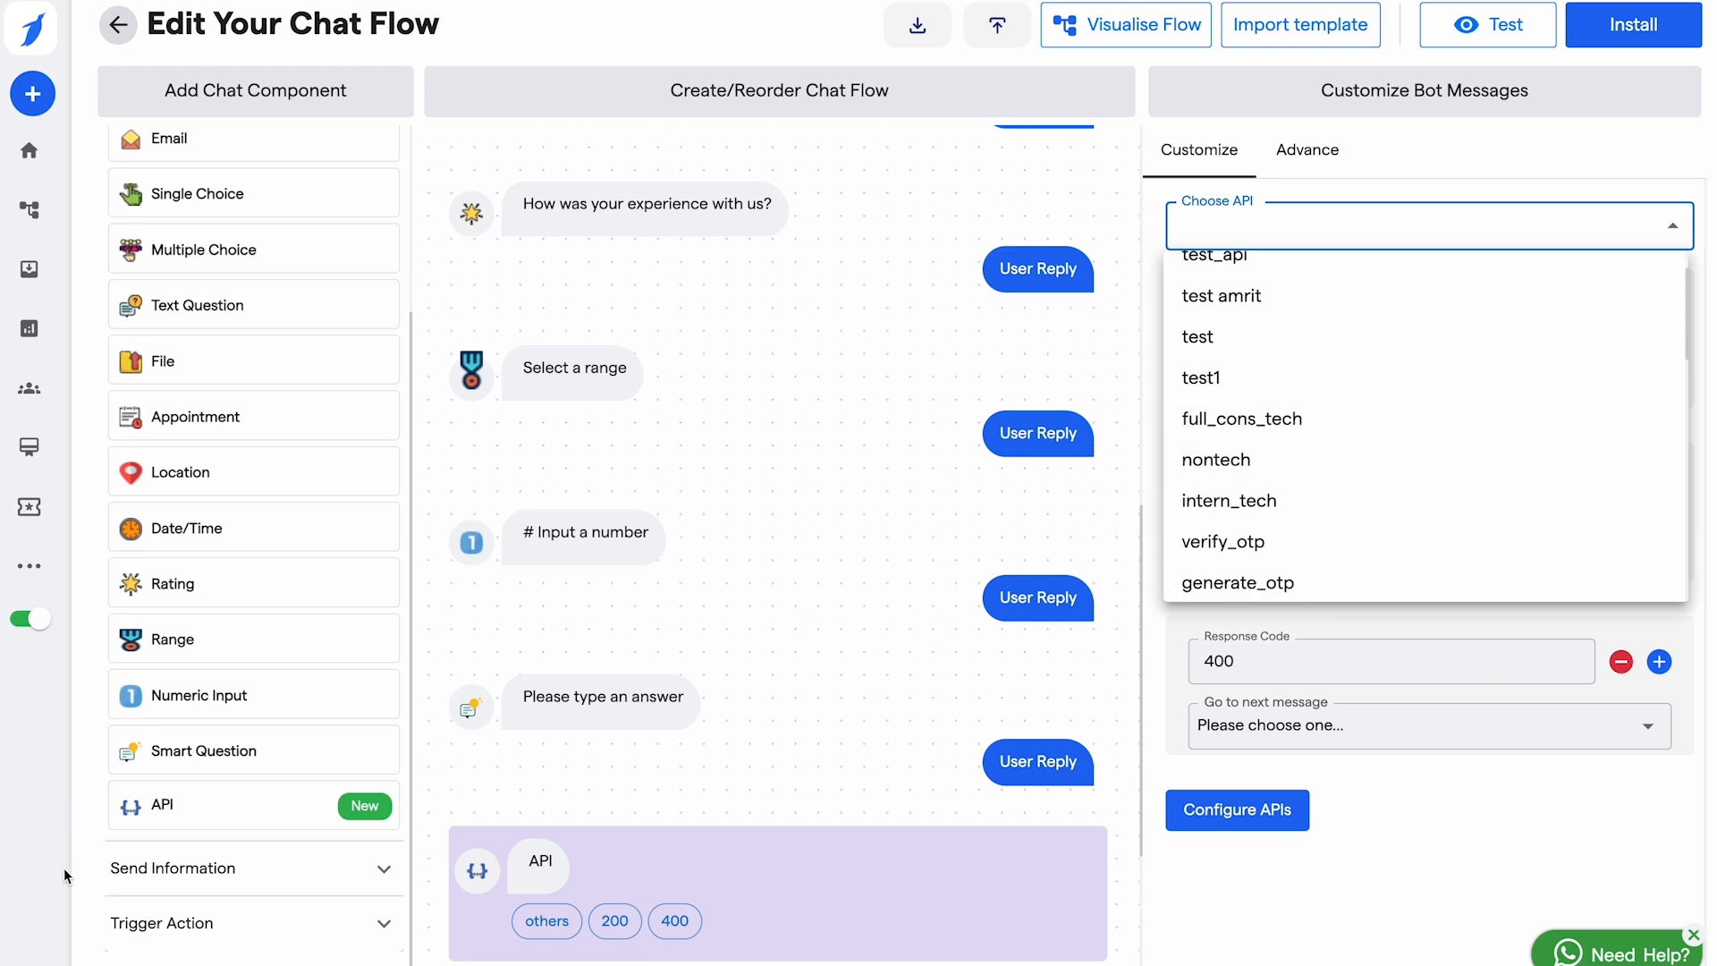
pyautogui.click(207, 872)
pyautogui.click(206, 869)
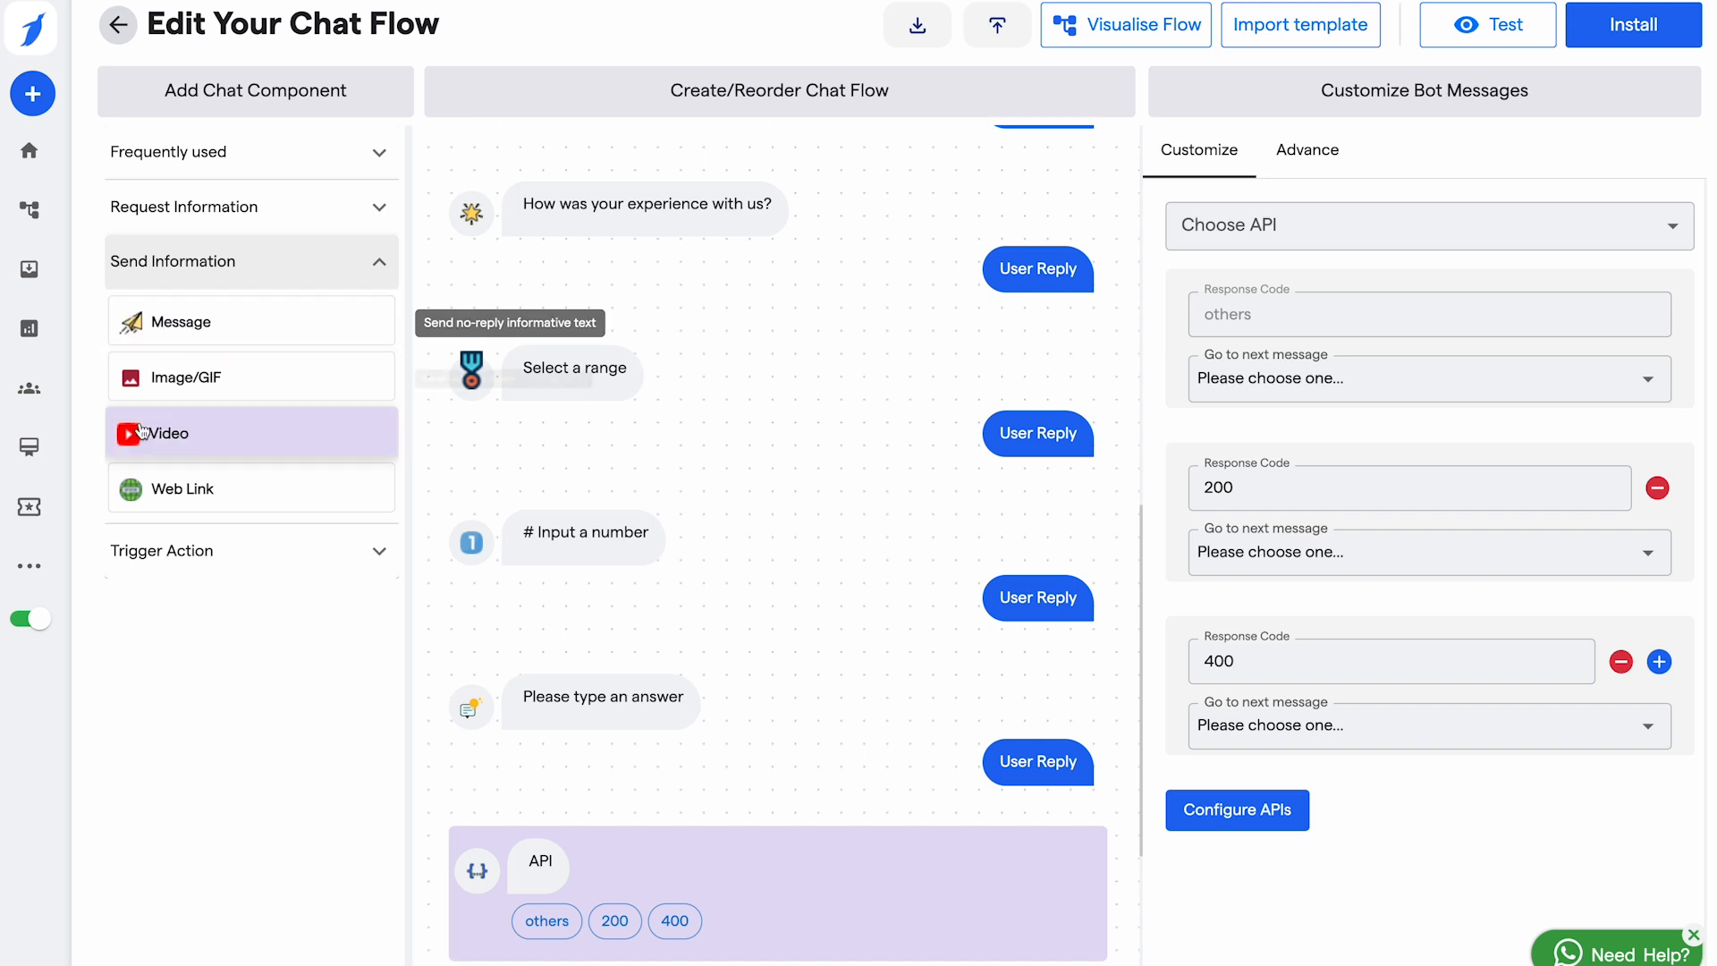
# Step: Append a Live Chat handoff step greeting 'Welcome to BotPenguin Live Chat' and review the team
pyautogui.click(290, 561)
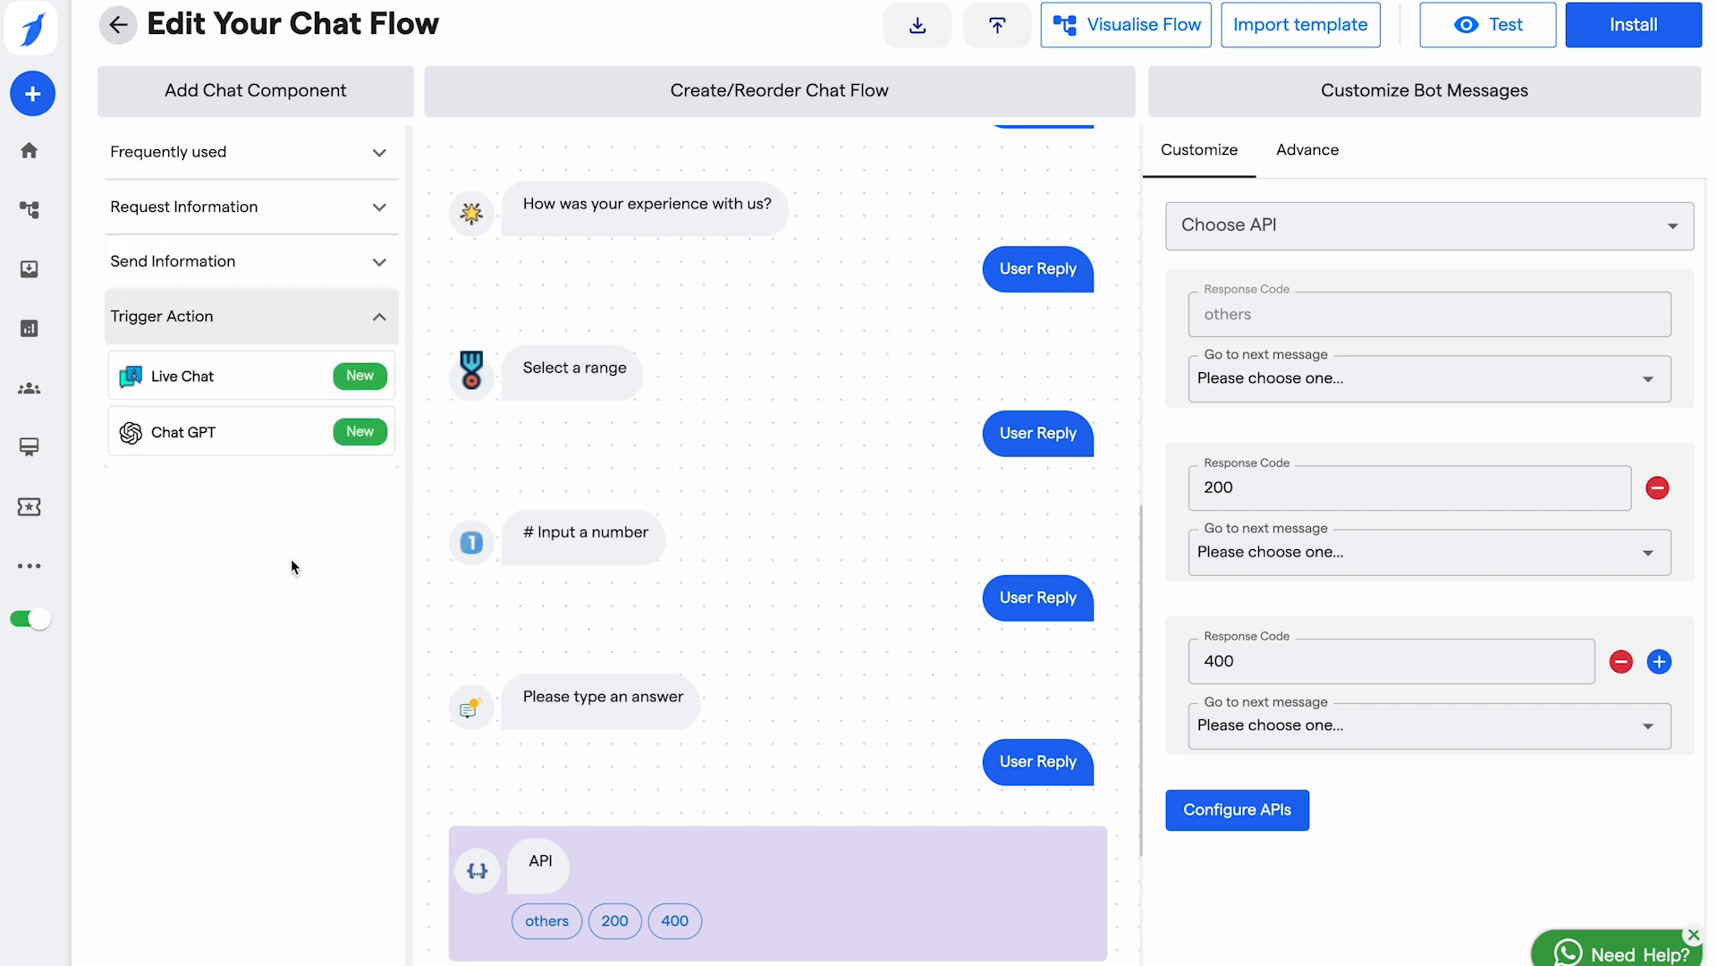
pyautogui.click(234, 377)
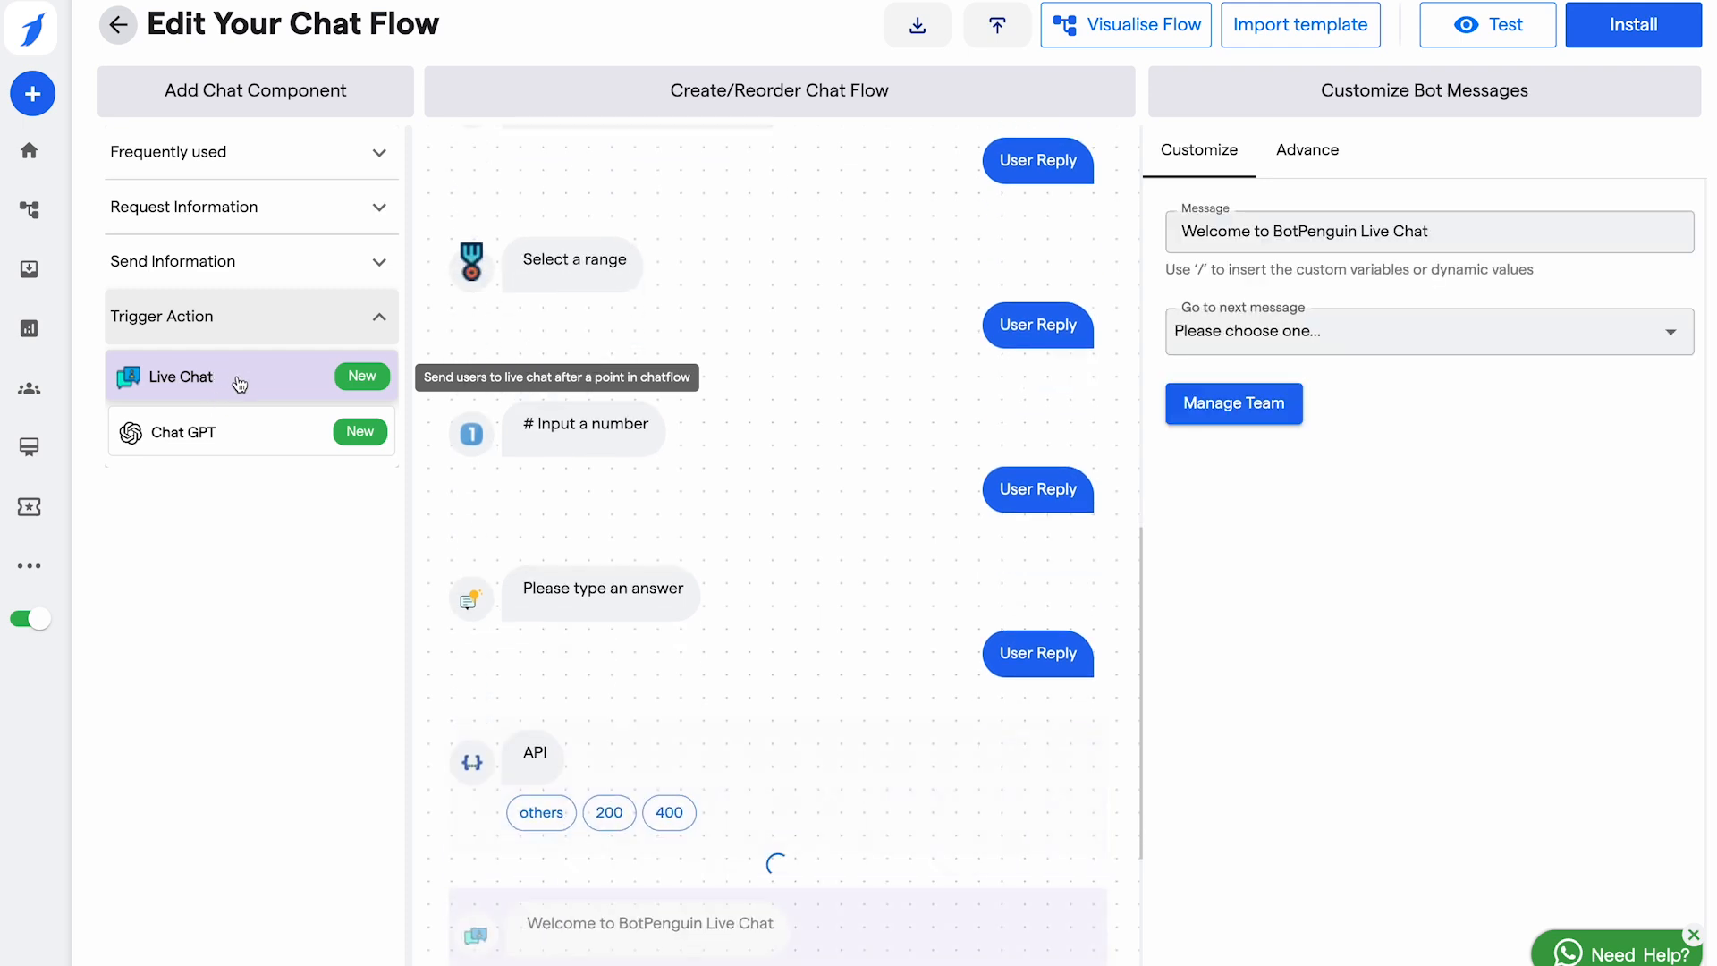
pyautogui.click(1234, 414)
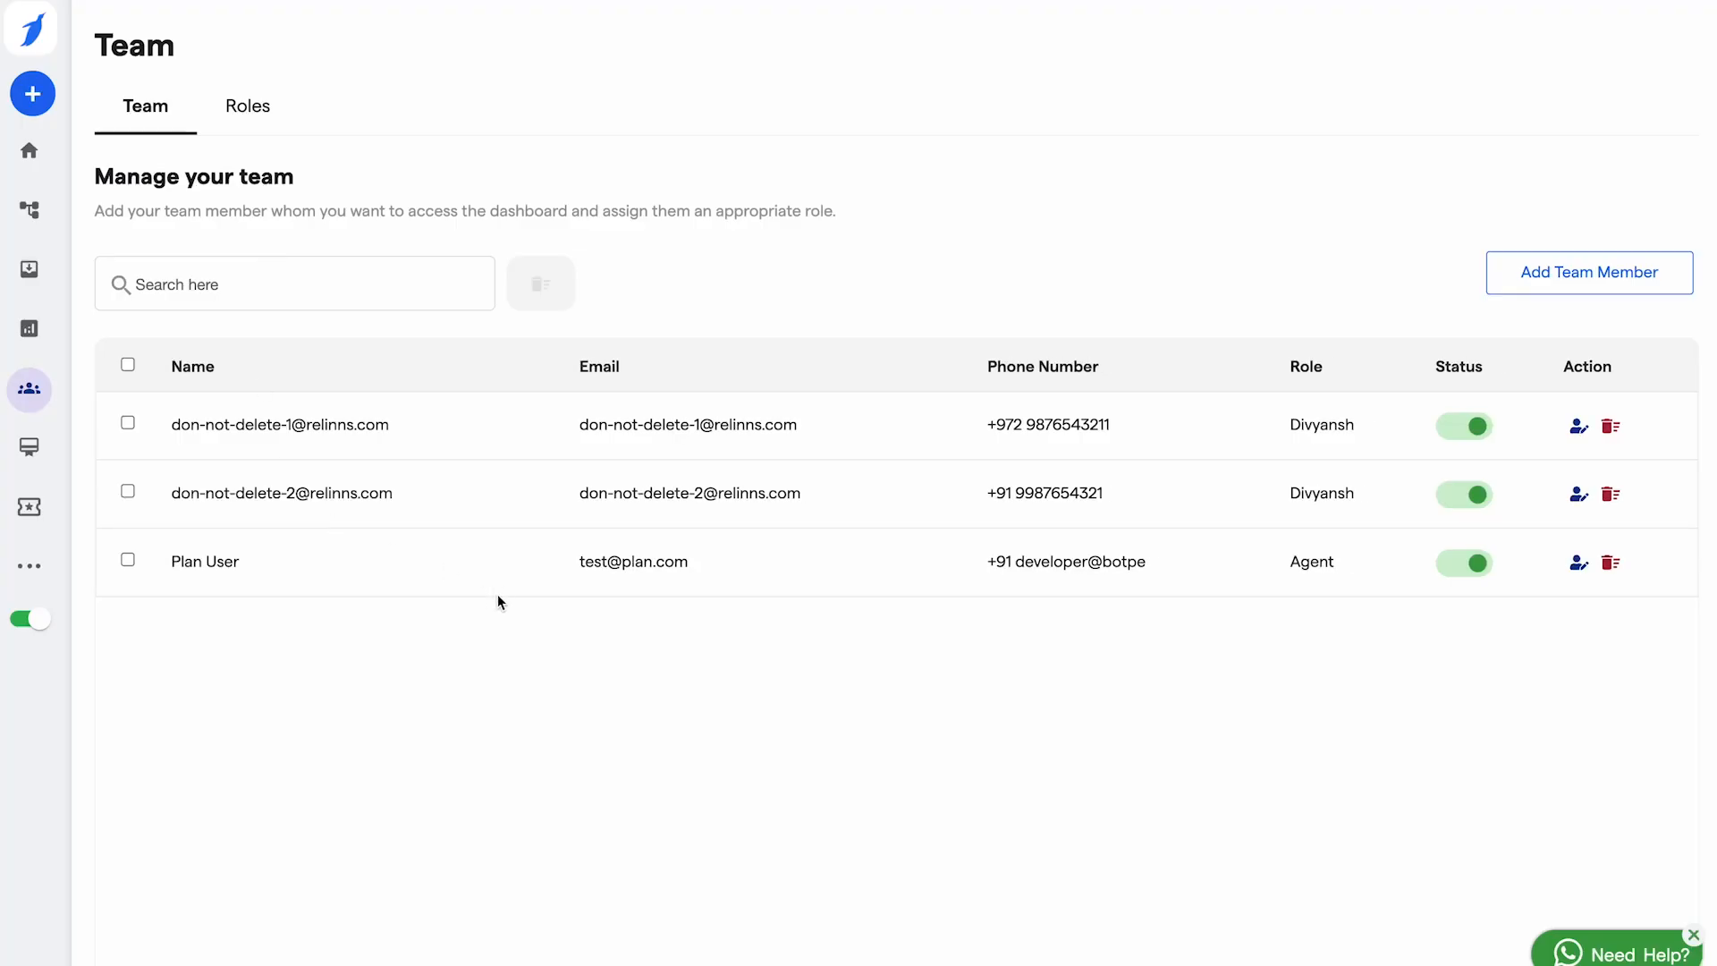
pyautogui.click(32, 94)
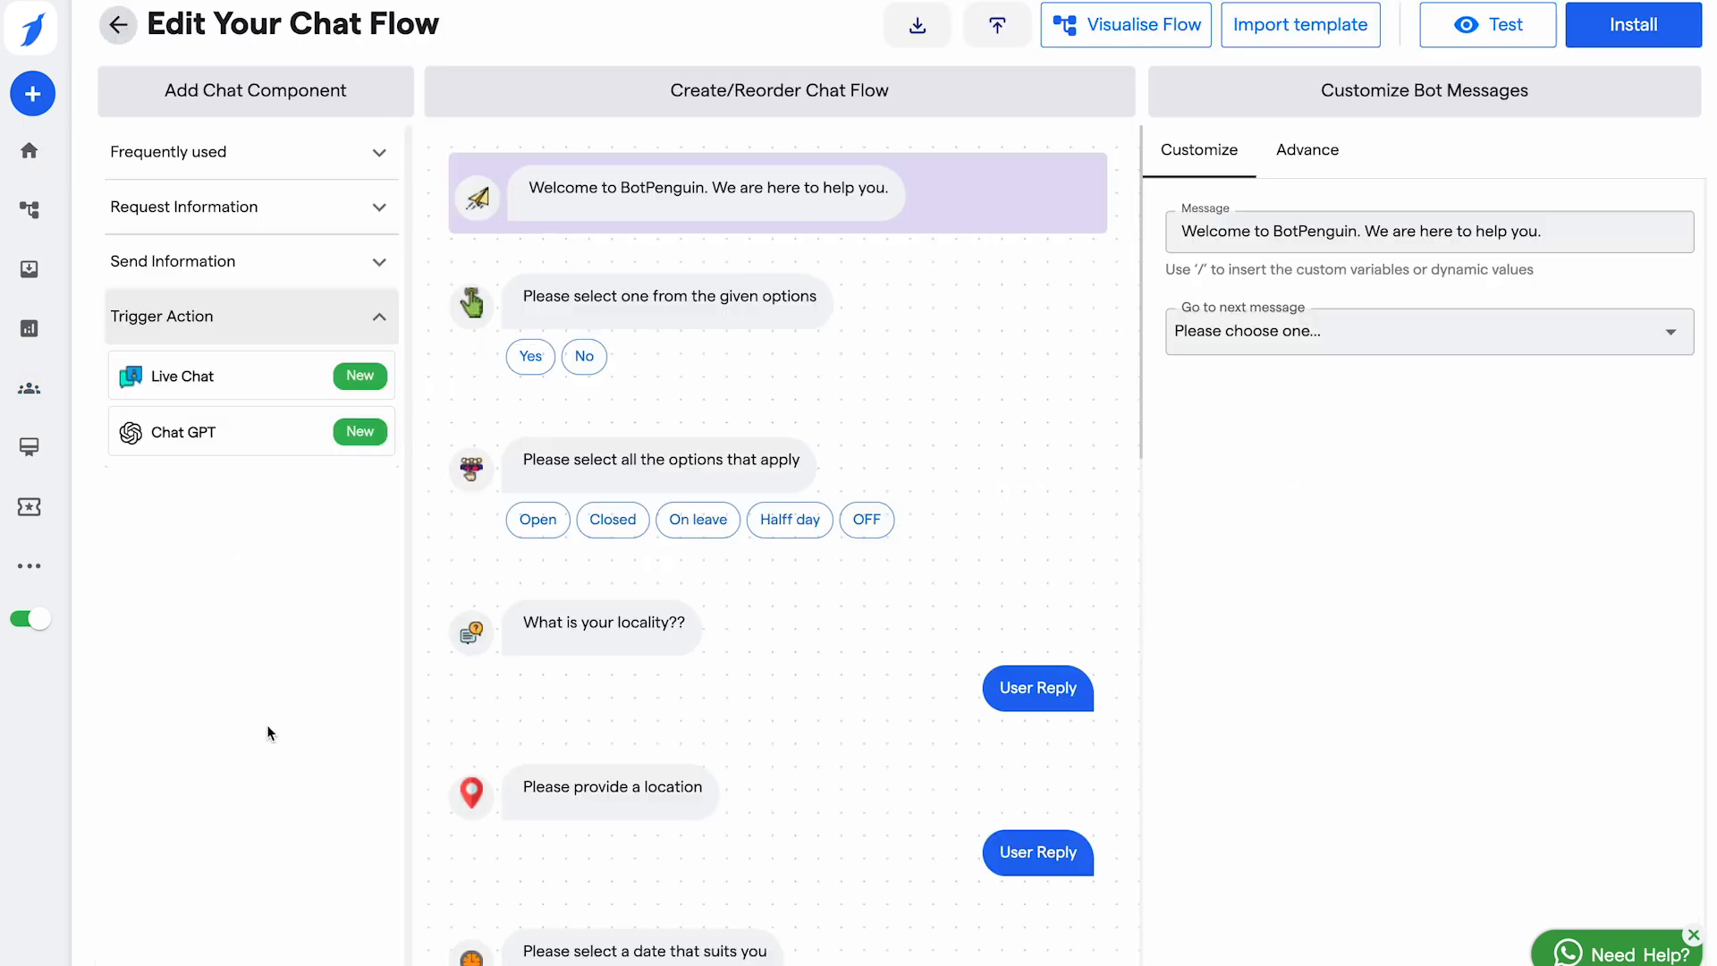
# Step: Insert a Chat GPT step handling 10 queries, then preview the bot in a website test chat
pyautogui.click(194, 438)
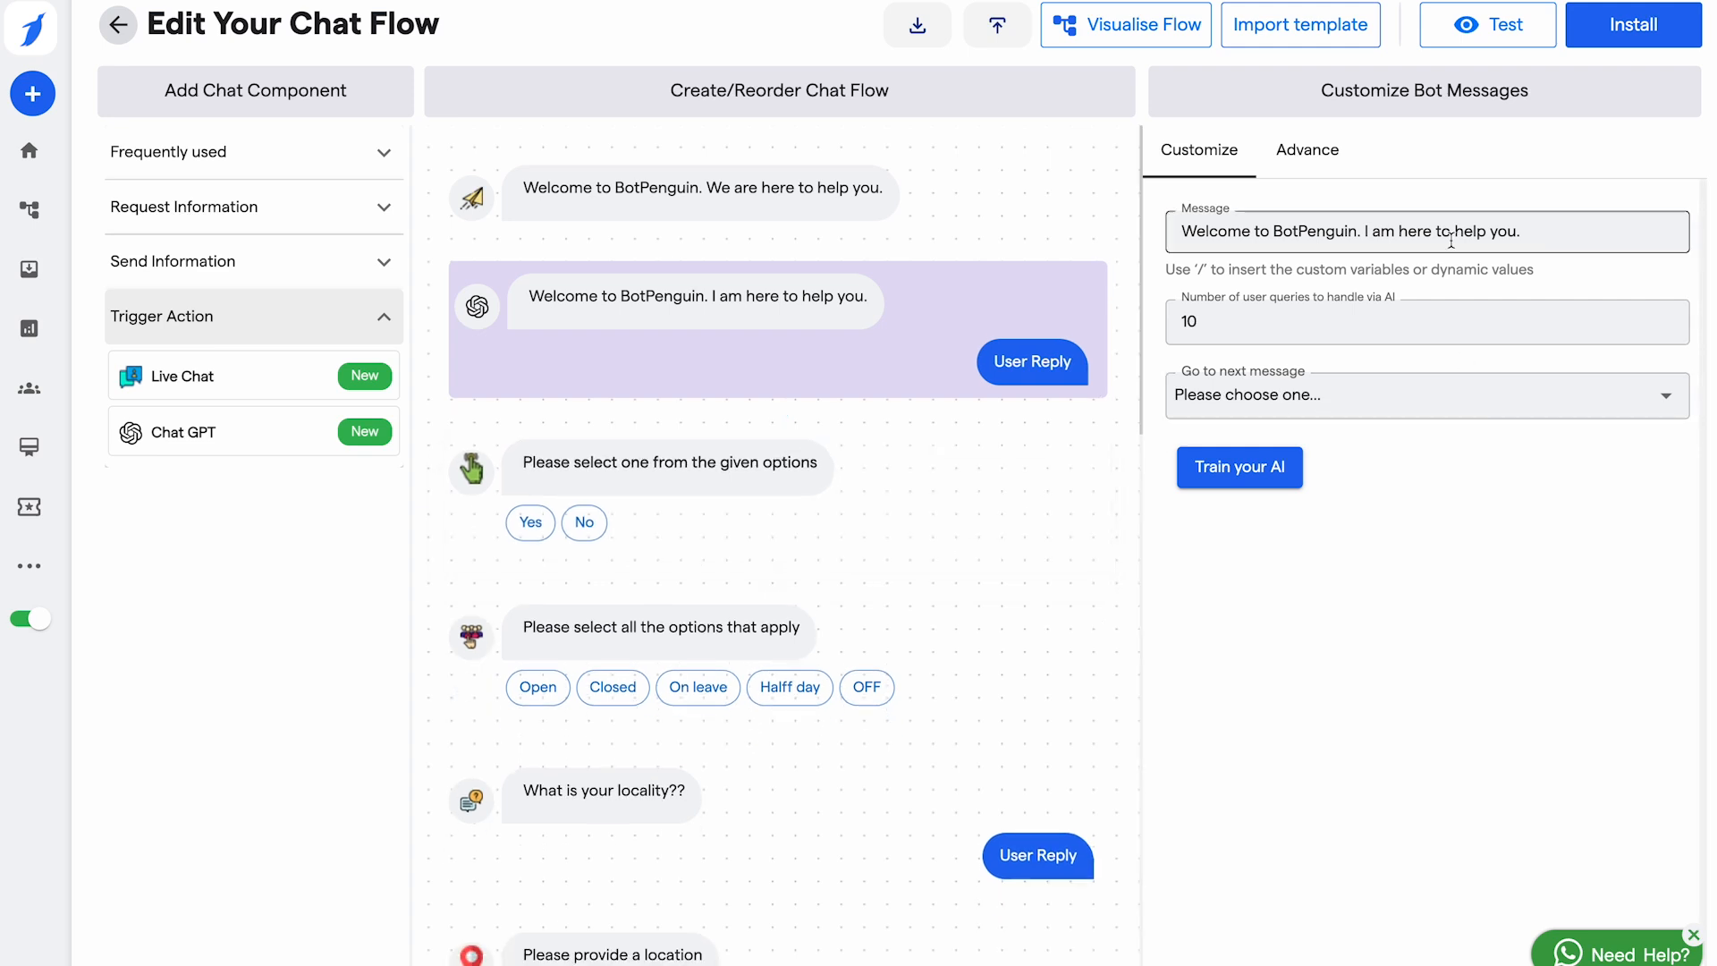
pyautogui.click(1488, 29)
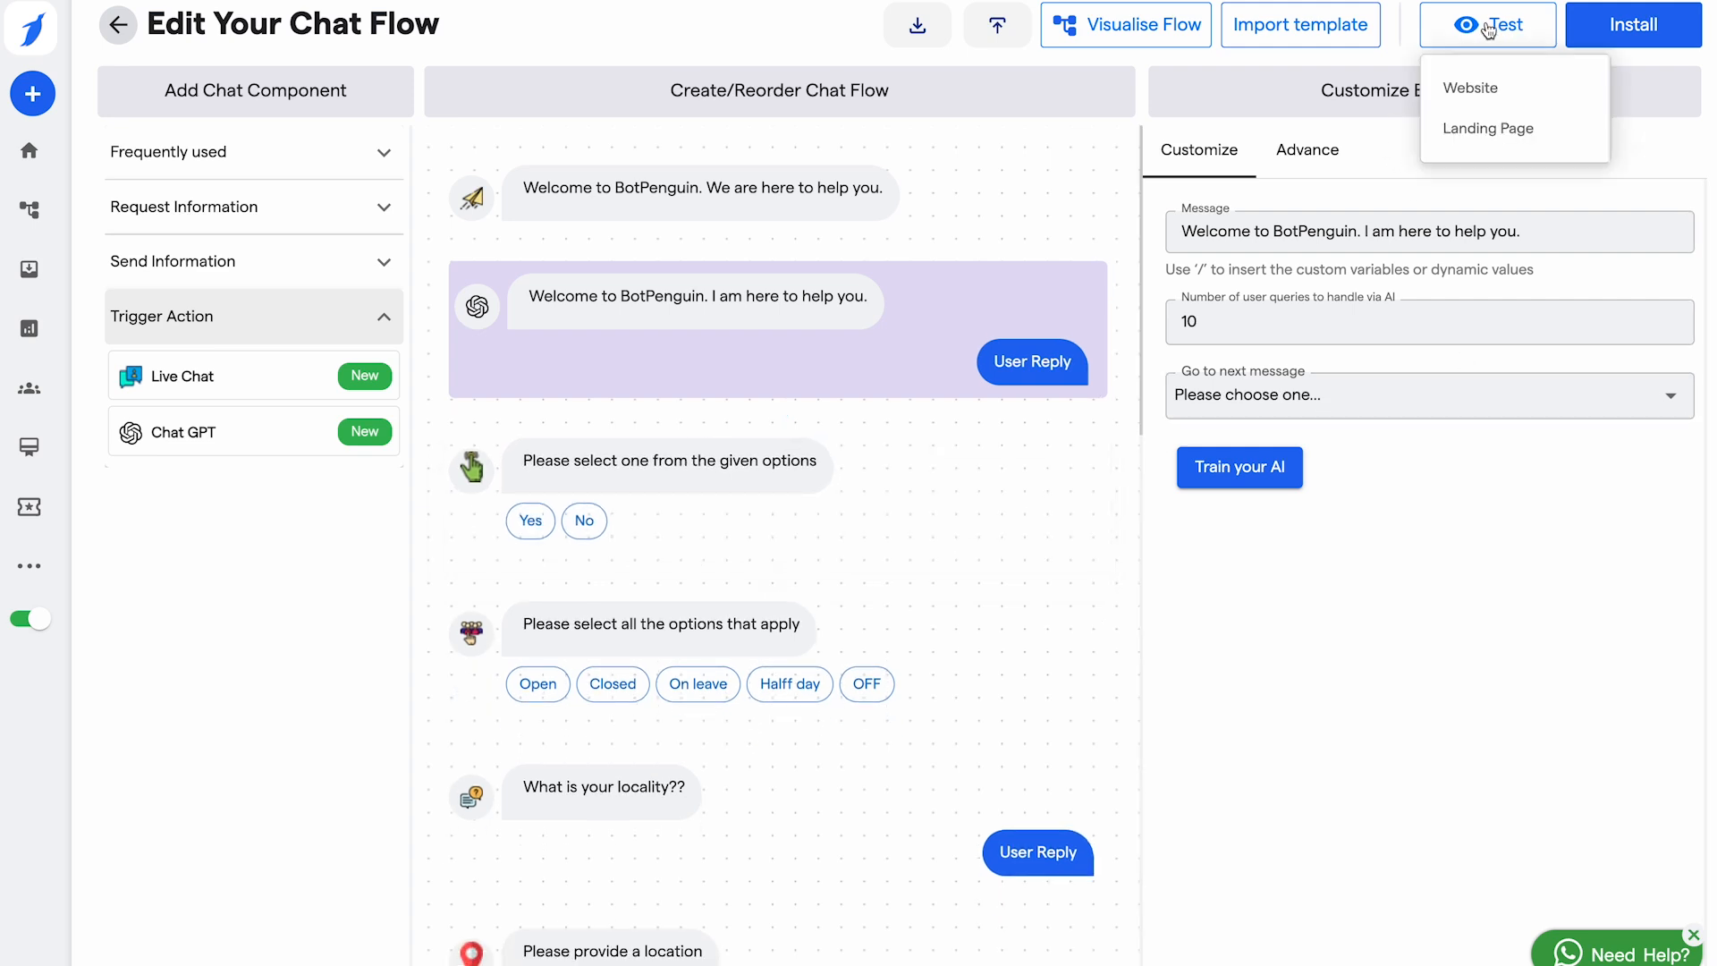
pyautogui.click(1496, 106)
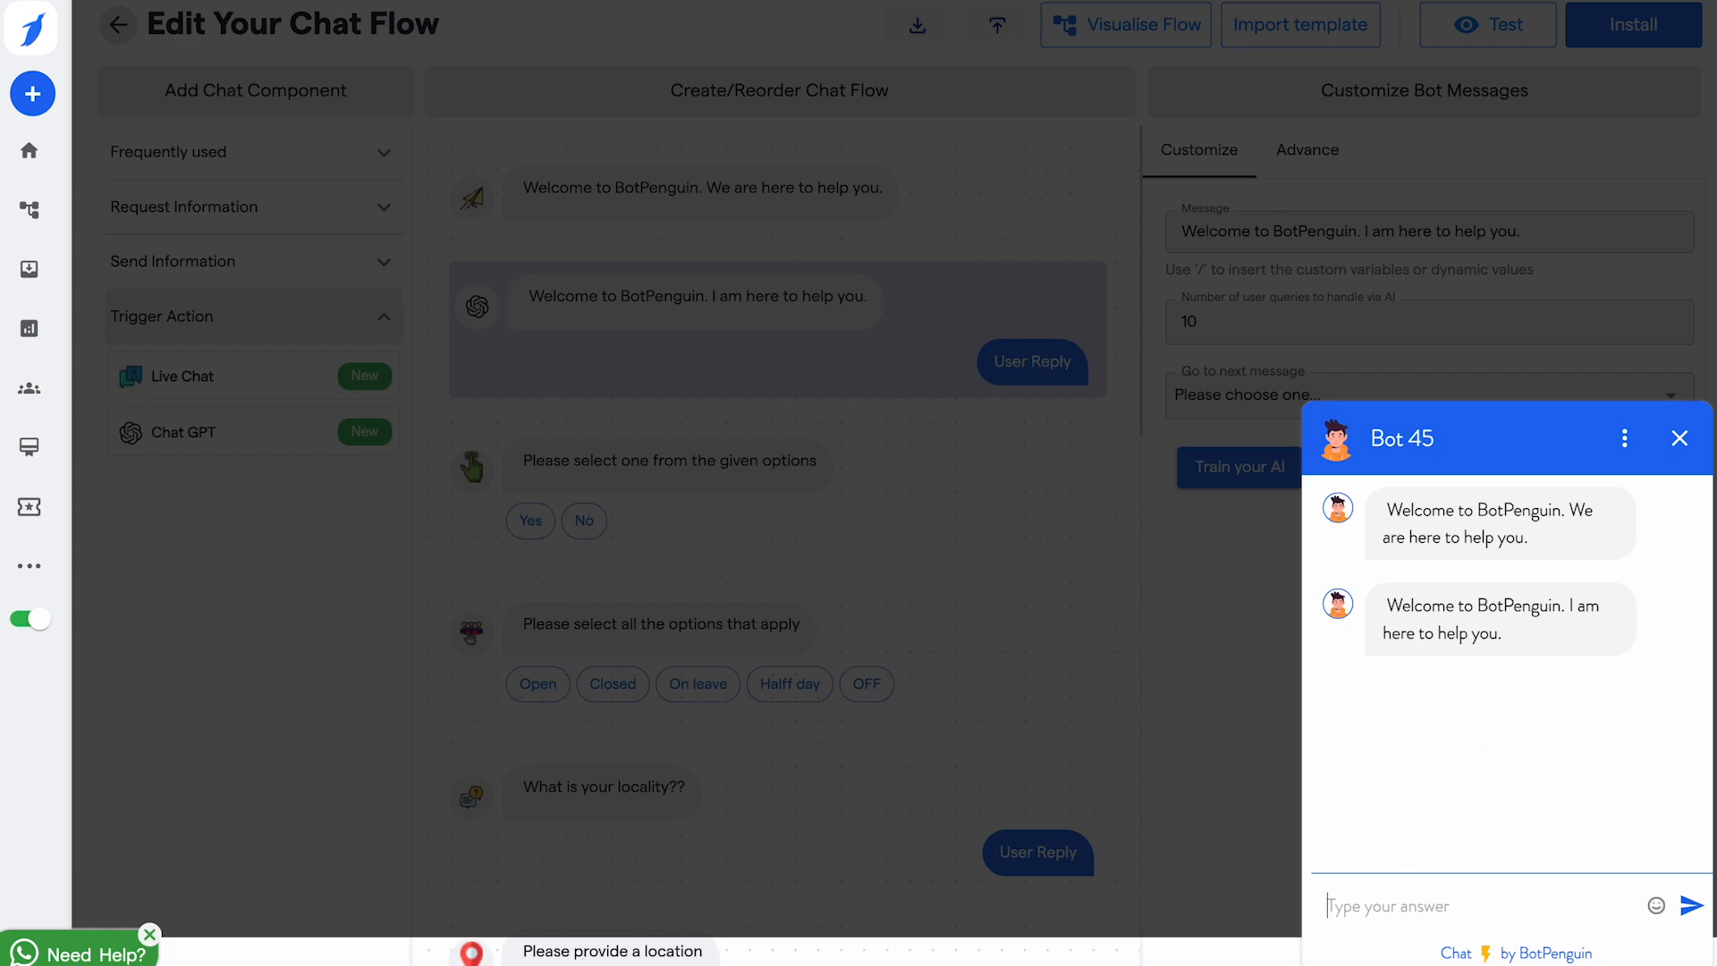
pyautogui.click(1680, 438)
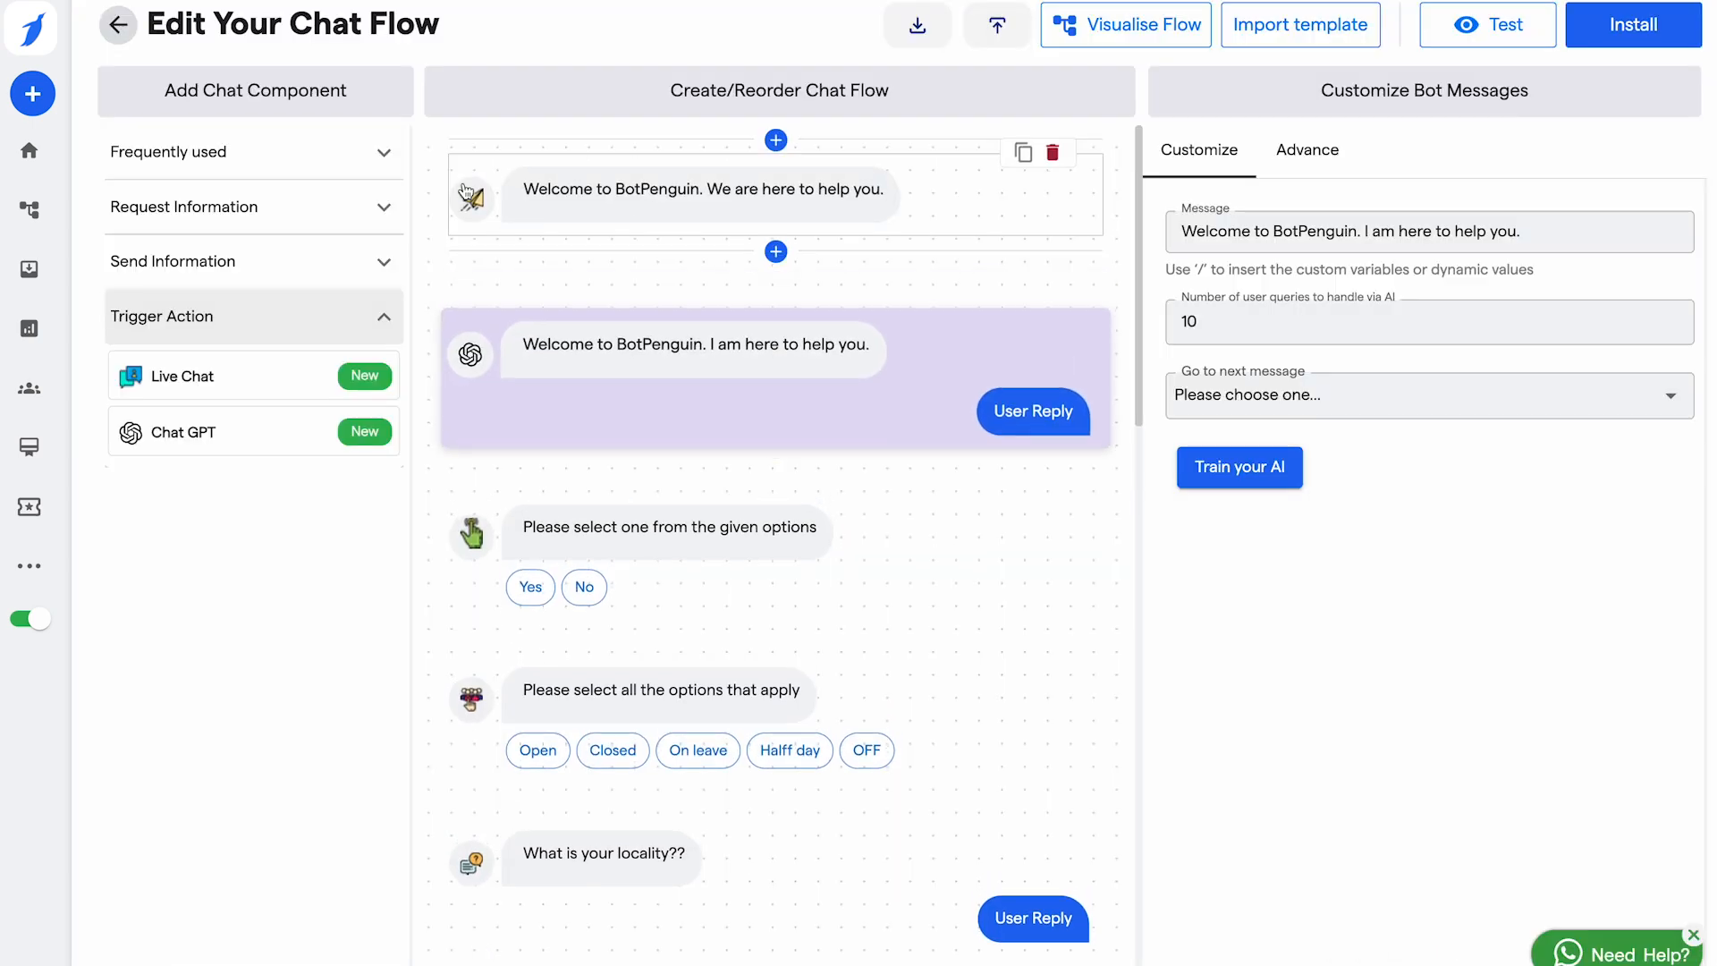
# Step: Train the AI chatbot on a single scanned page of the pasted bot-builder website URL
pyautogui.click(114, 24)
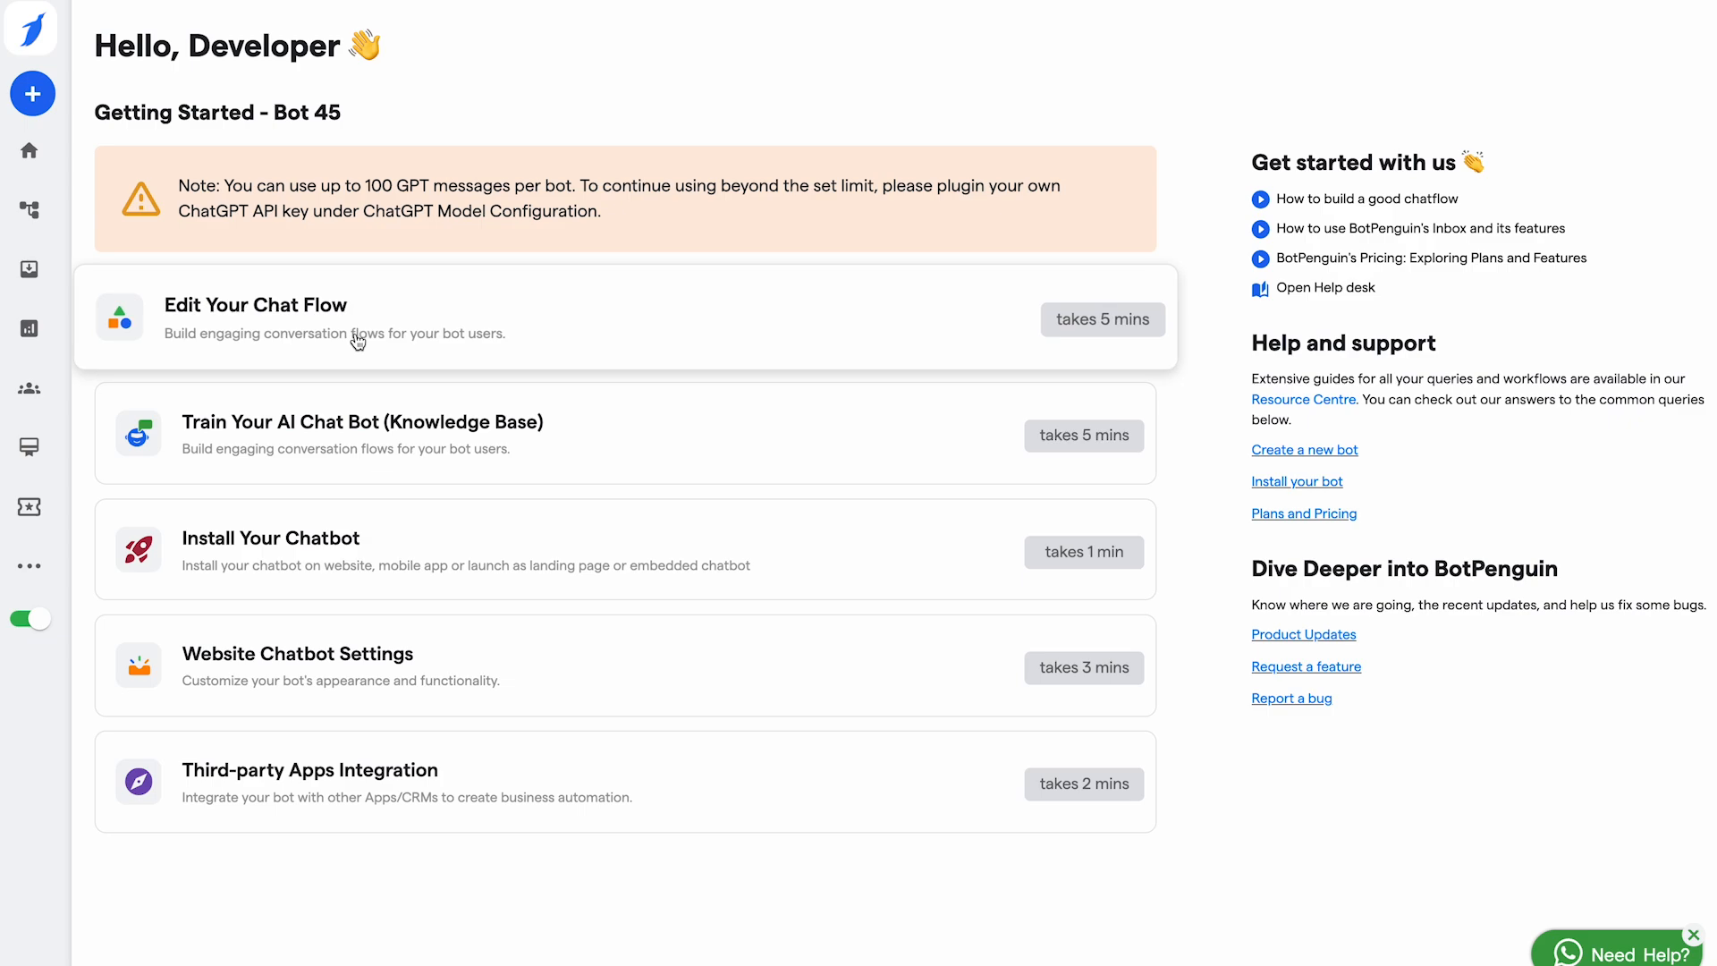
pyautogui.click(330, 441)
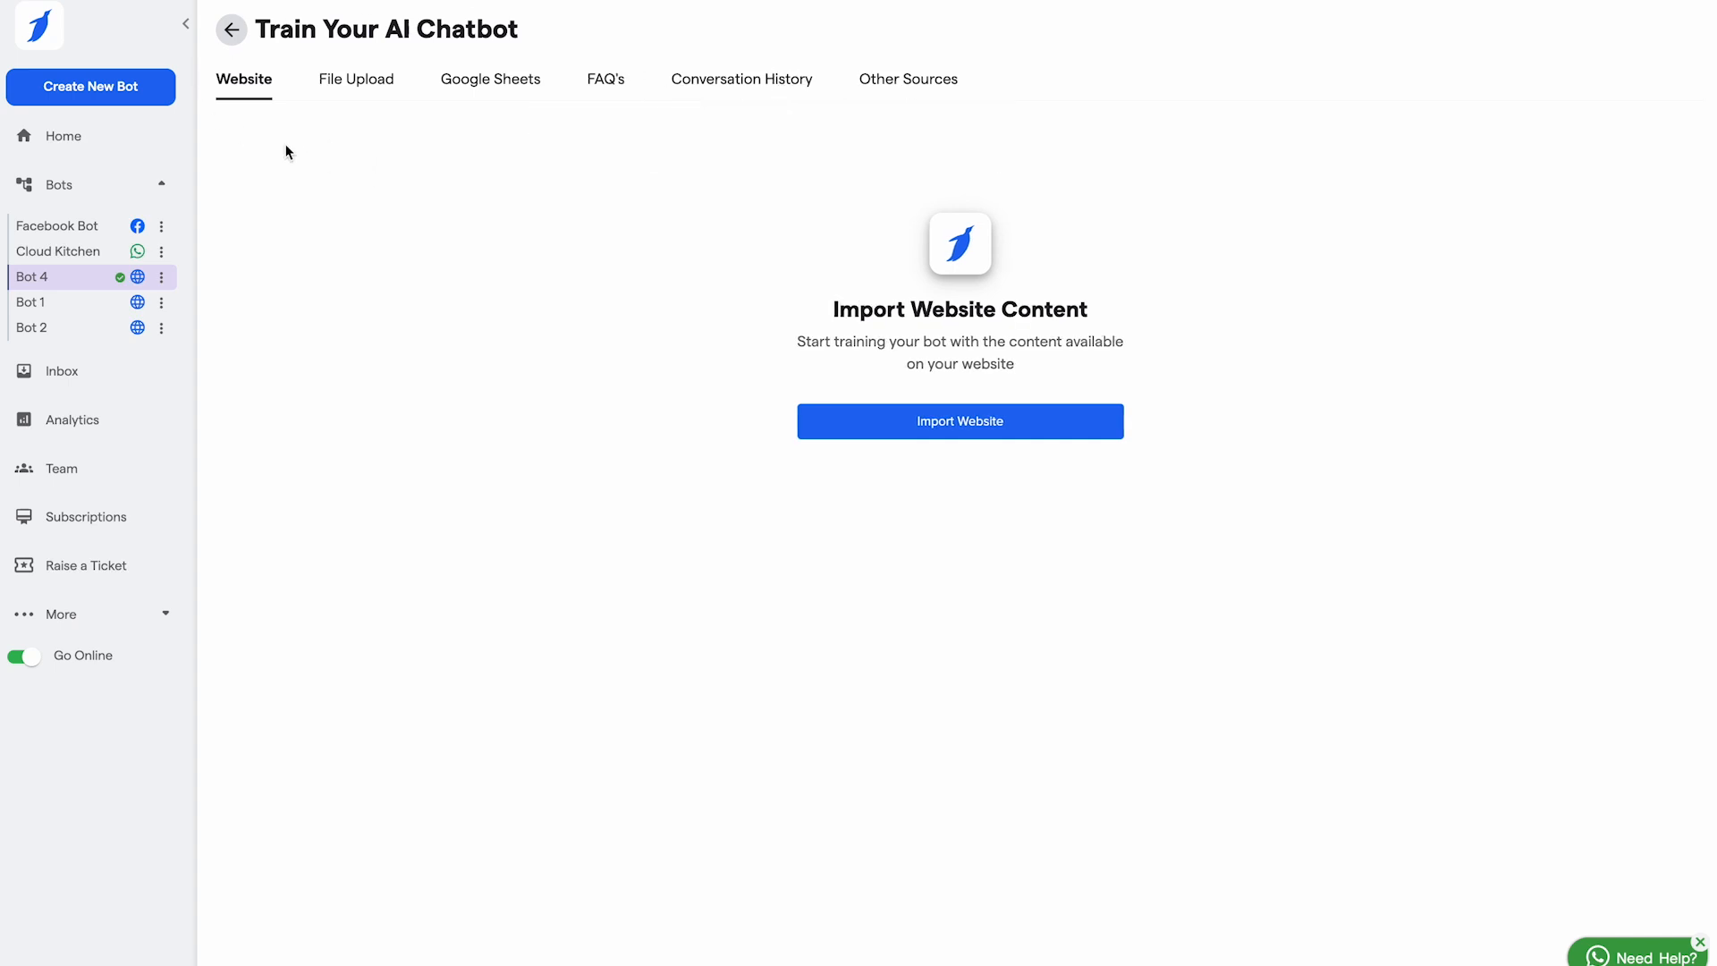
pyautogui.click(960, 422)
pyautogui.click(413, 289)
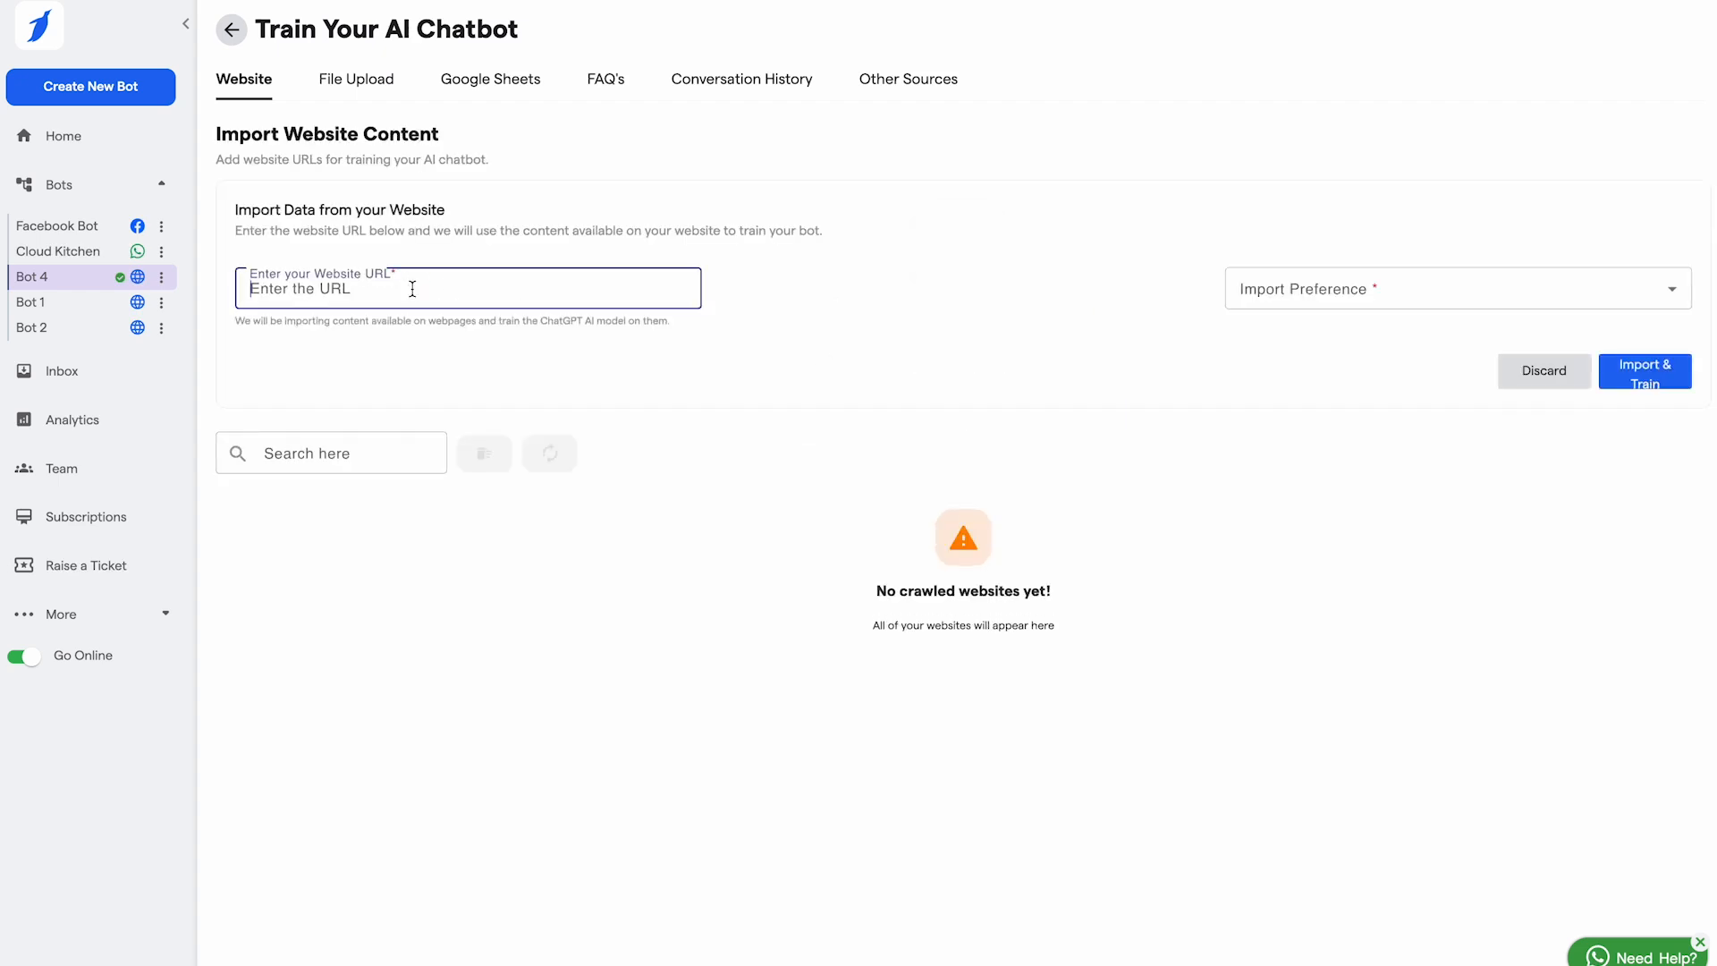
pyautogui.write('https://app.botpenguin.com/bot-builder/train-bot/website')
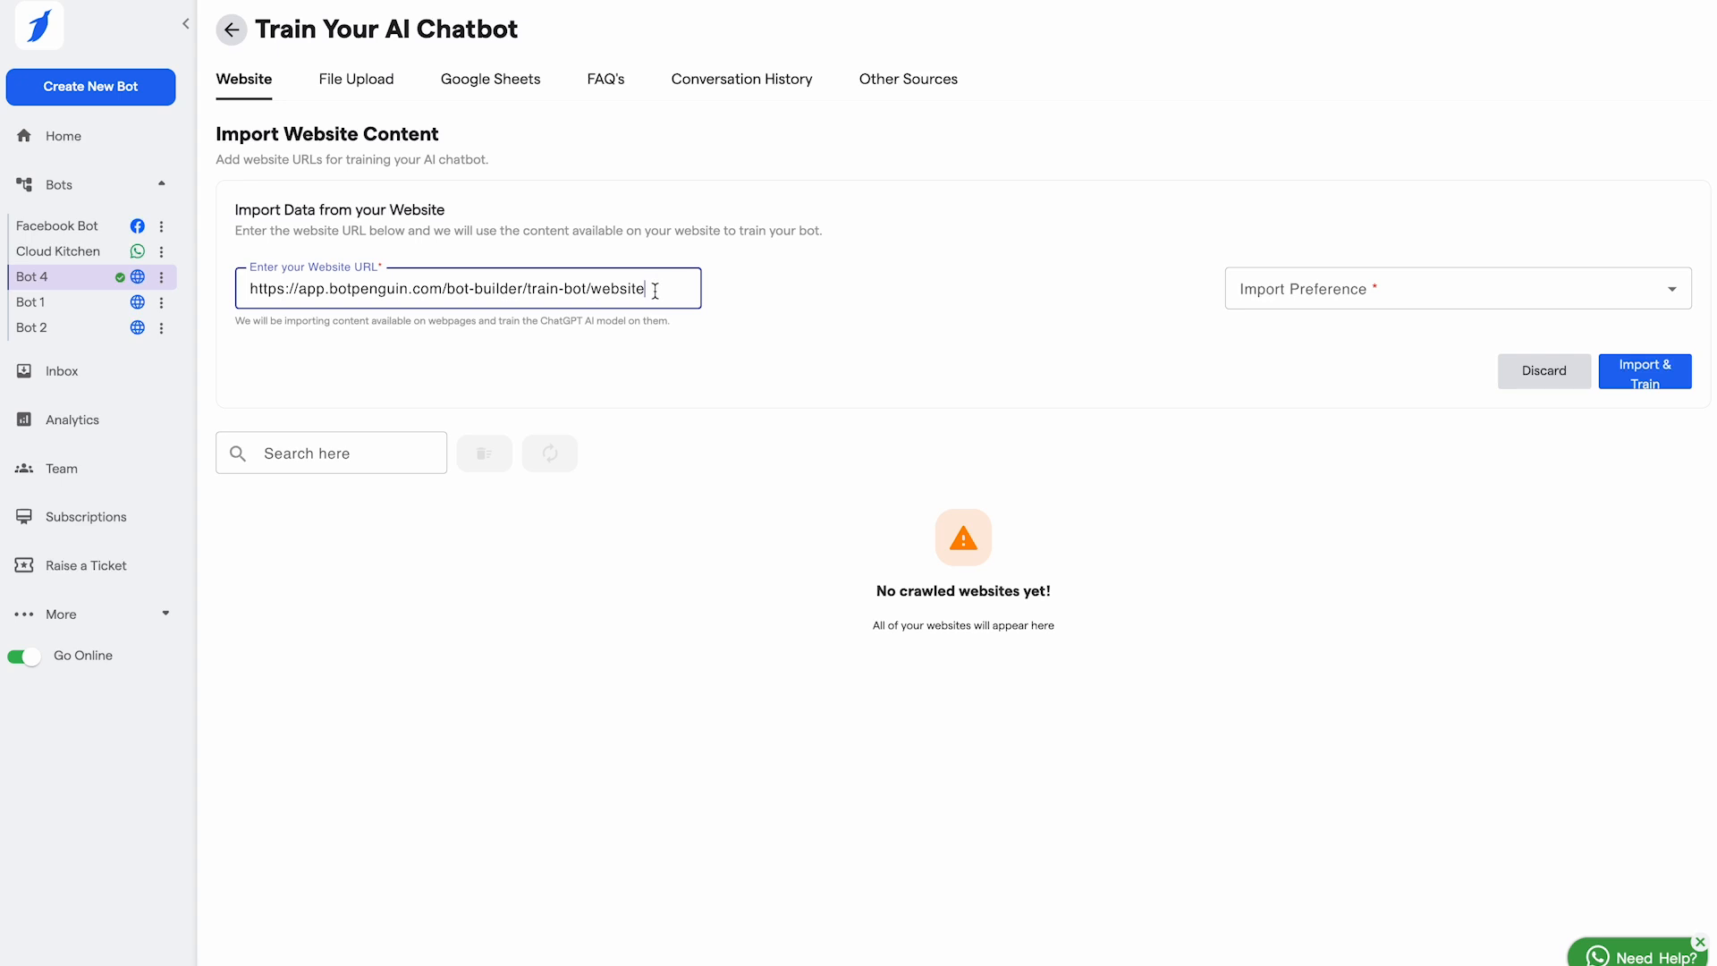
pyautogui.click(1406, 294)
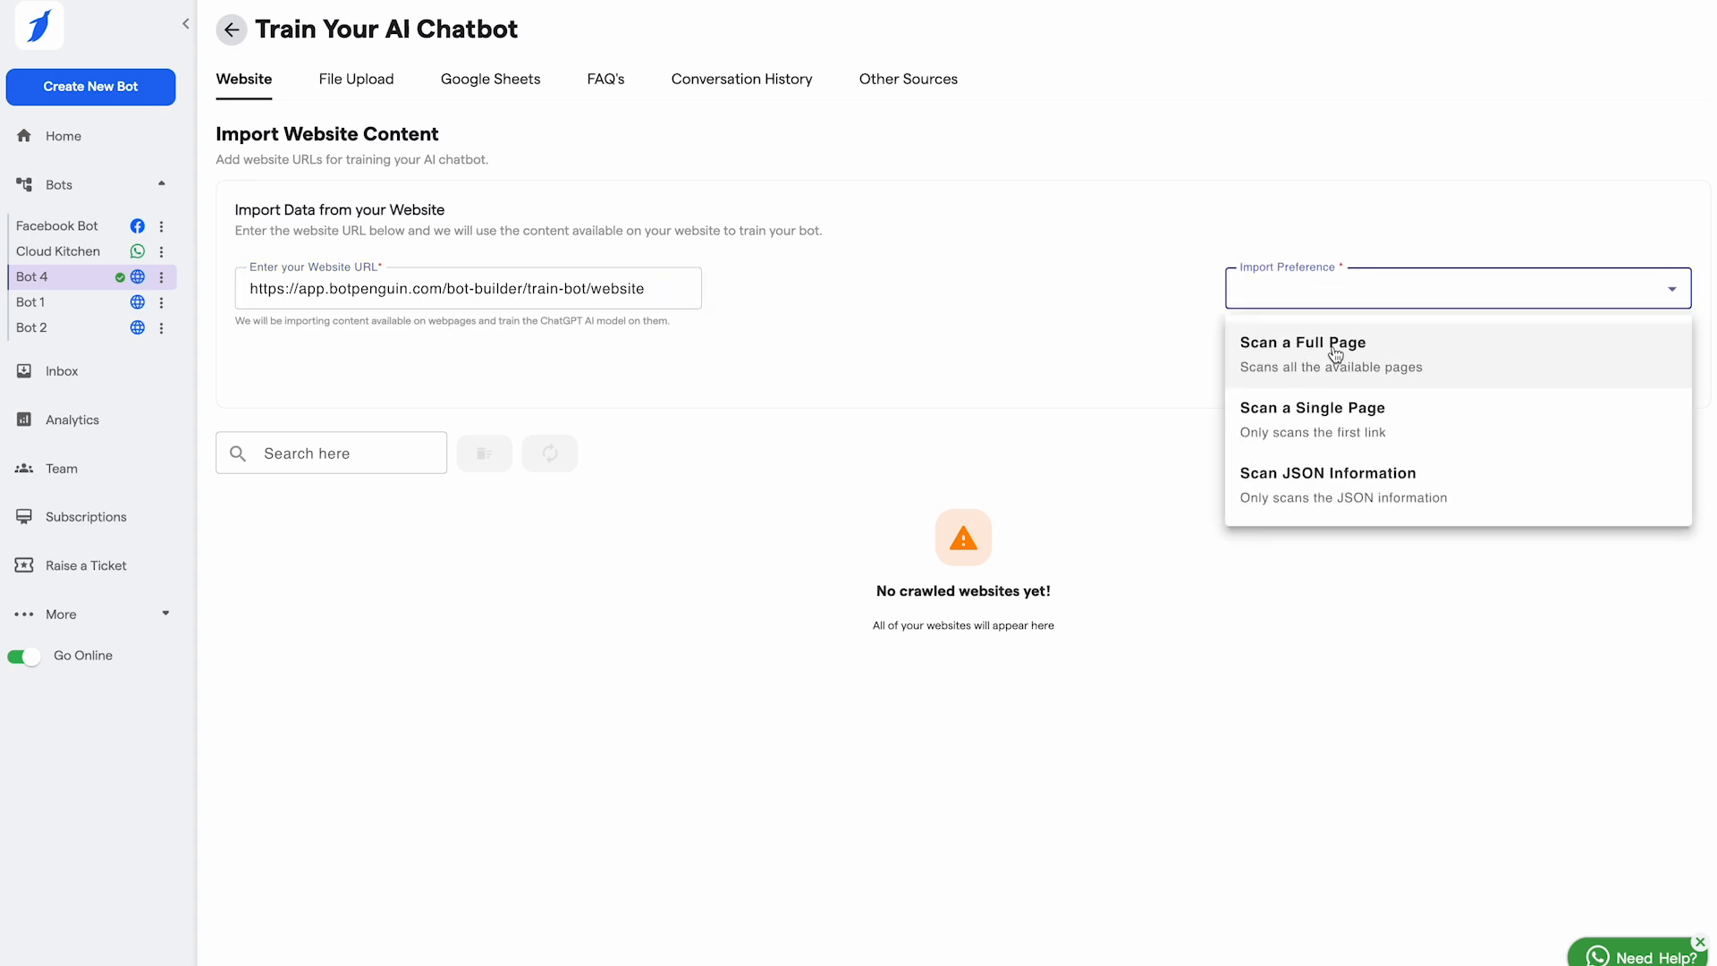
pyautogui.click(1299, 419)
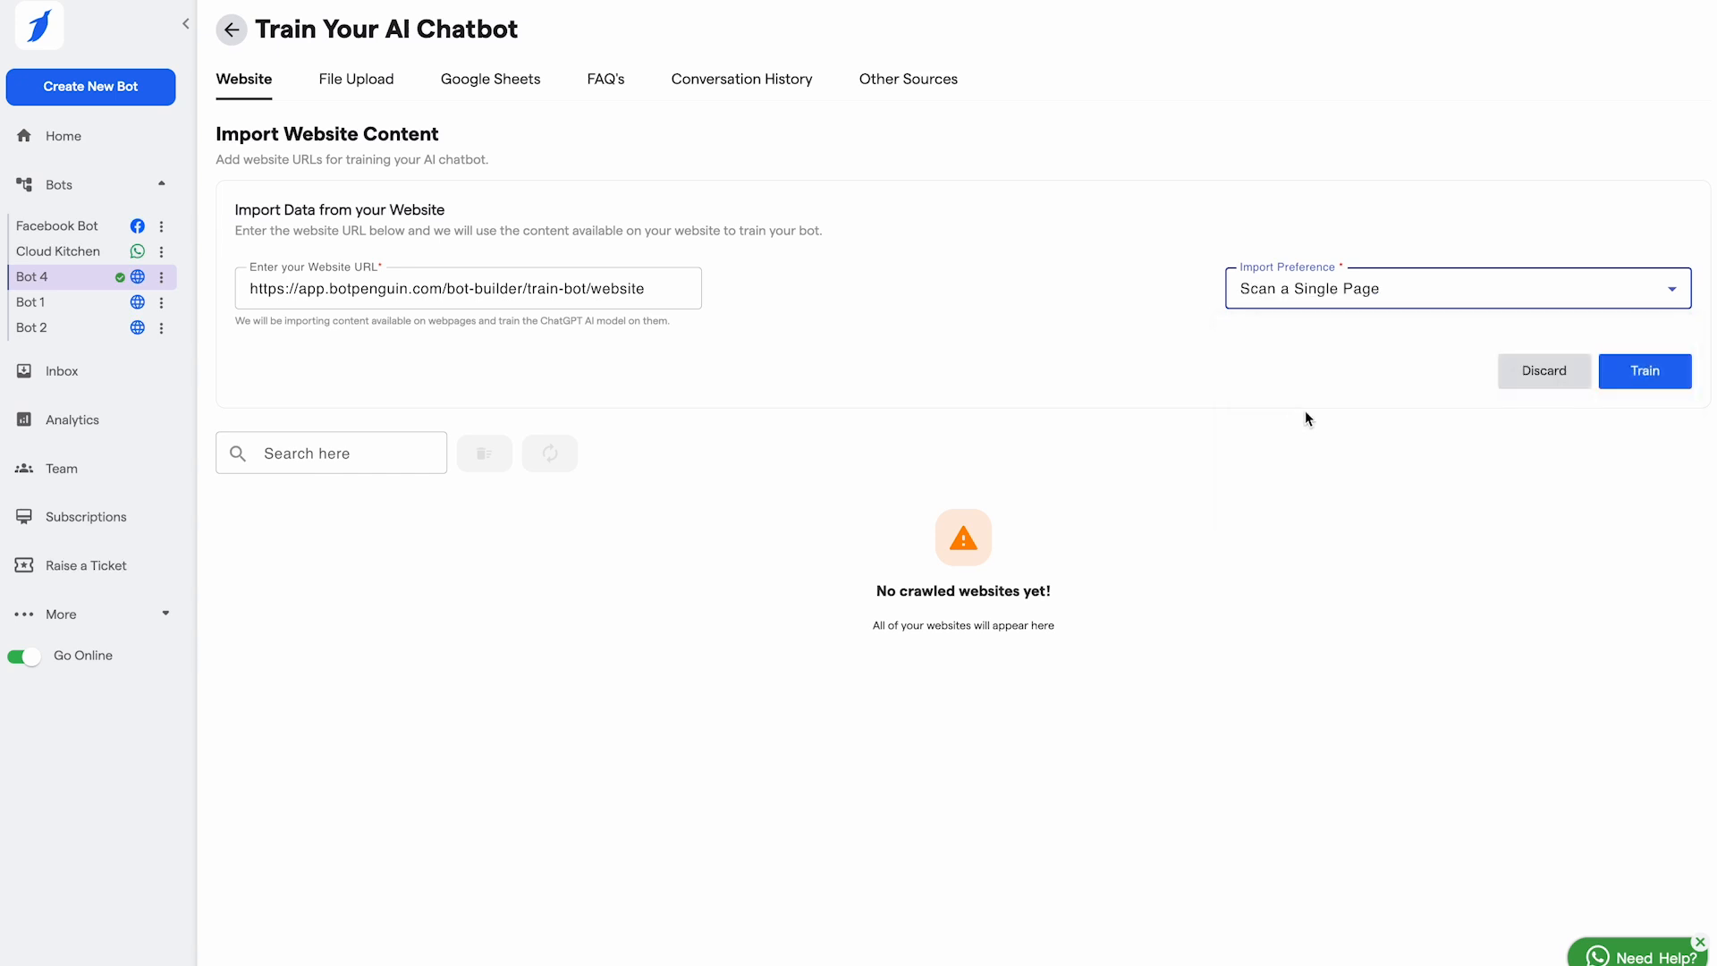
pyautogui.click(1635, 372)
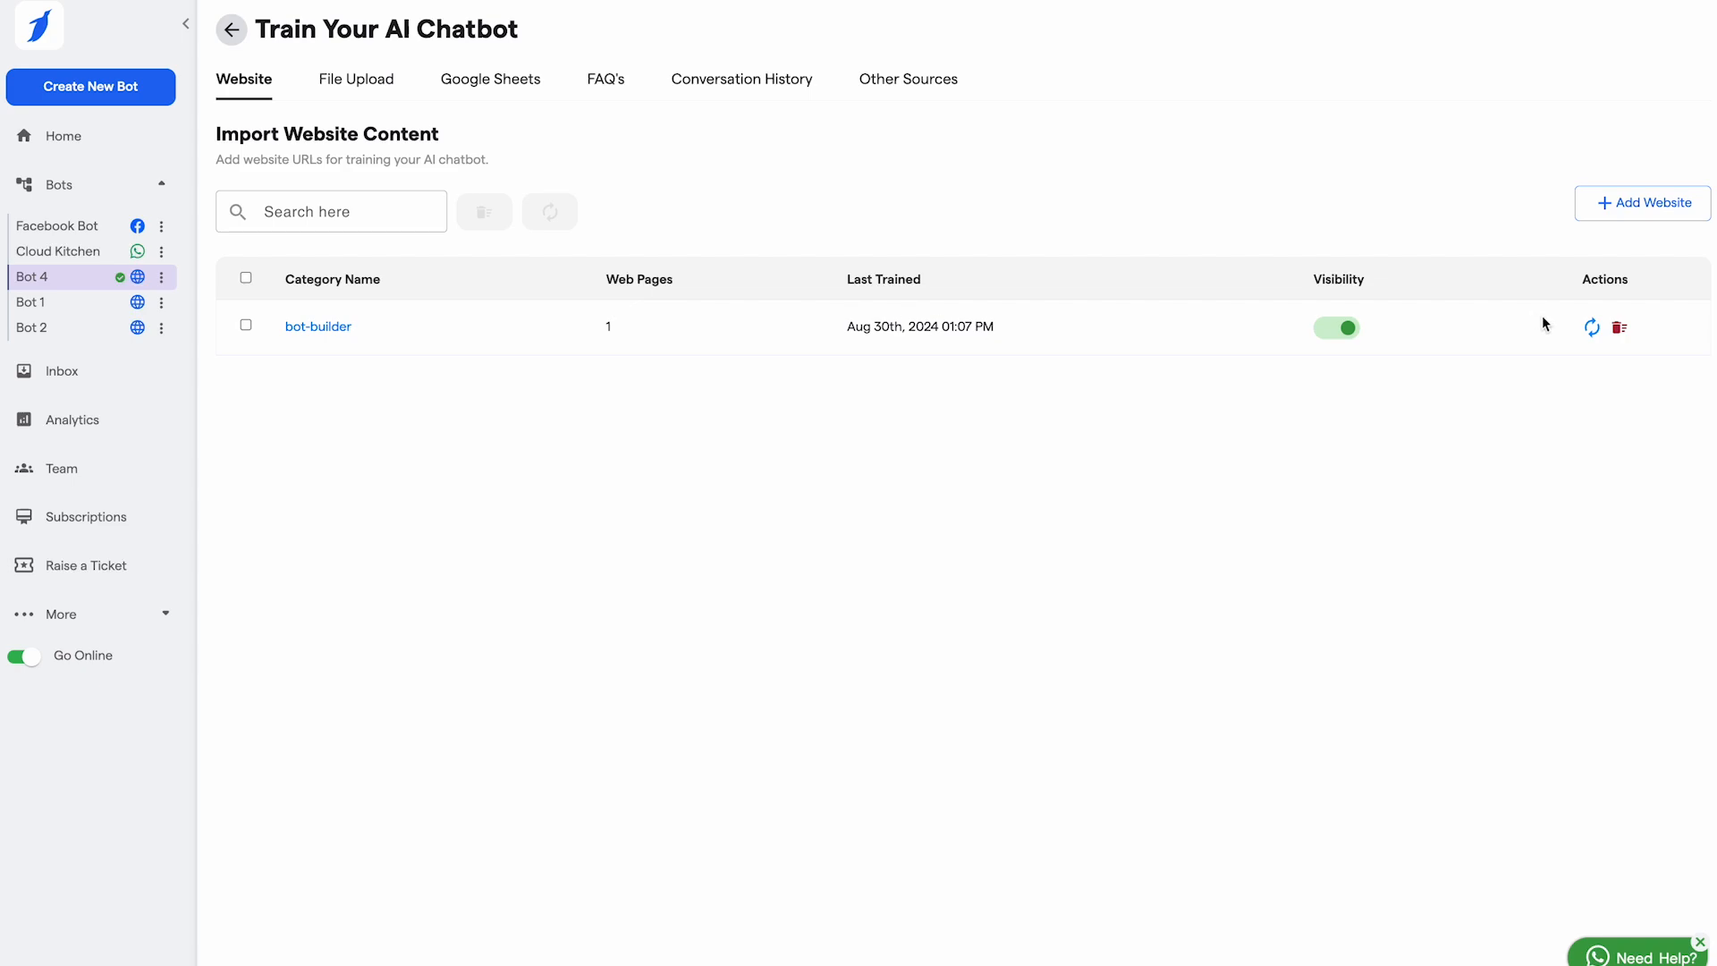
# Step: Upload can-love-happen-twice.pdf from Downloads as a training file and start training the bot on it
pyautogui.click(354, 79)
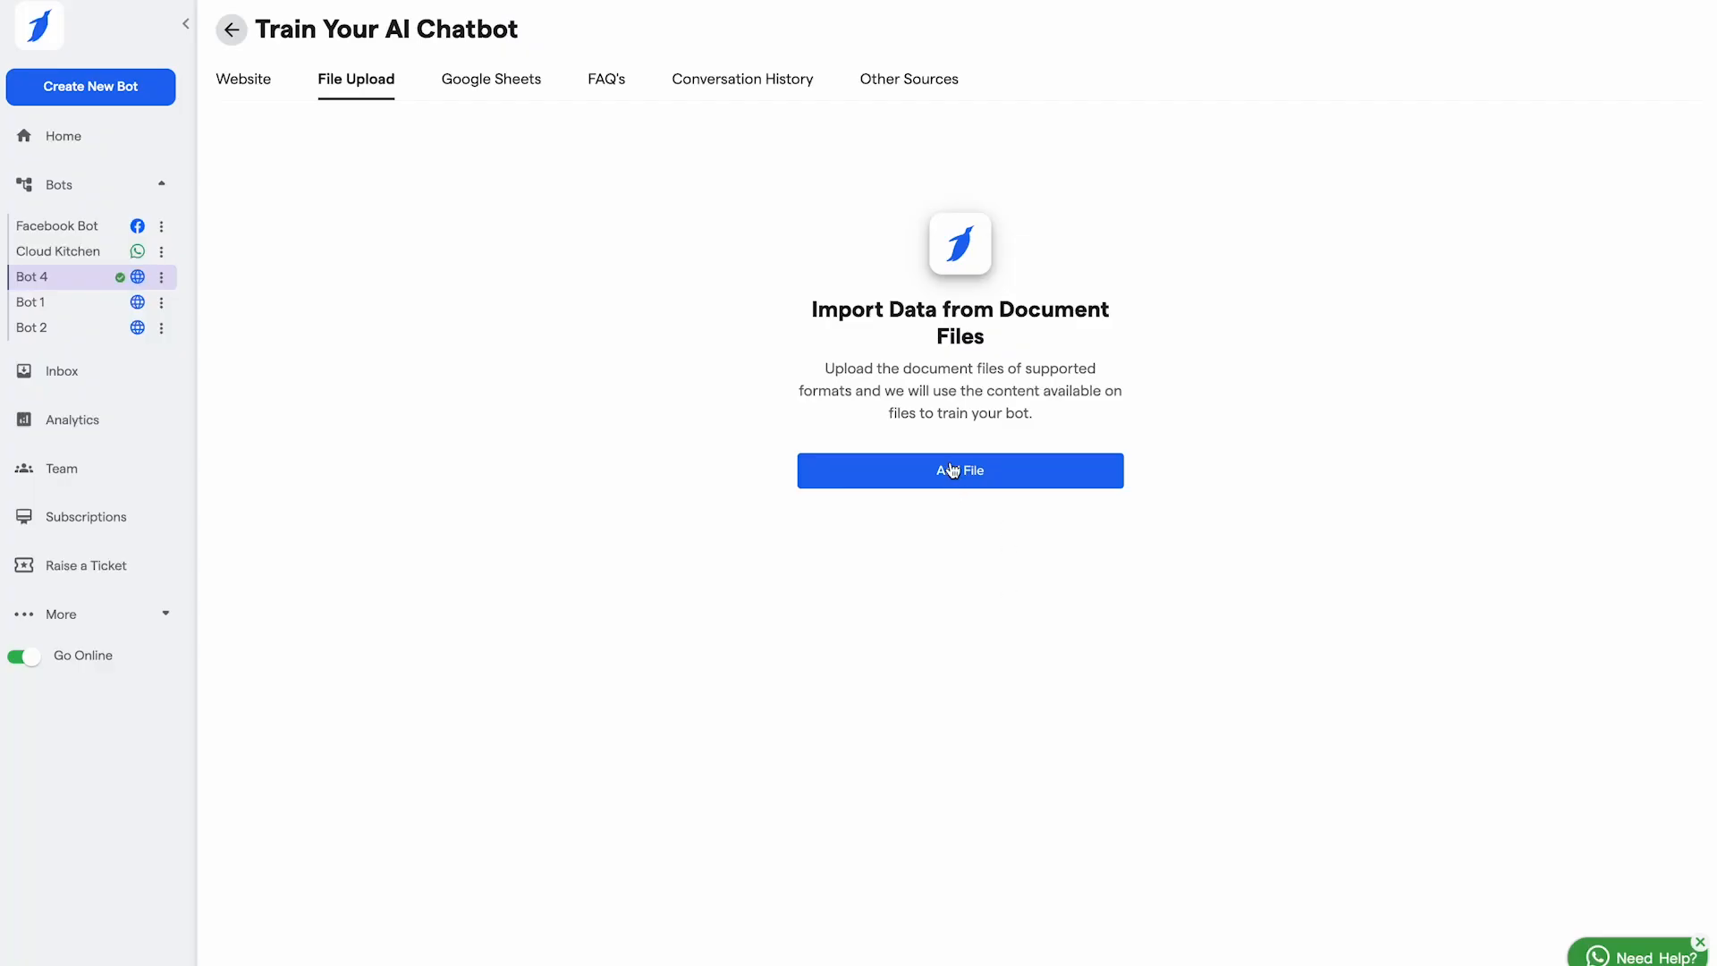
pyautogui.click(953, 469)
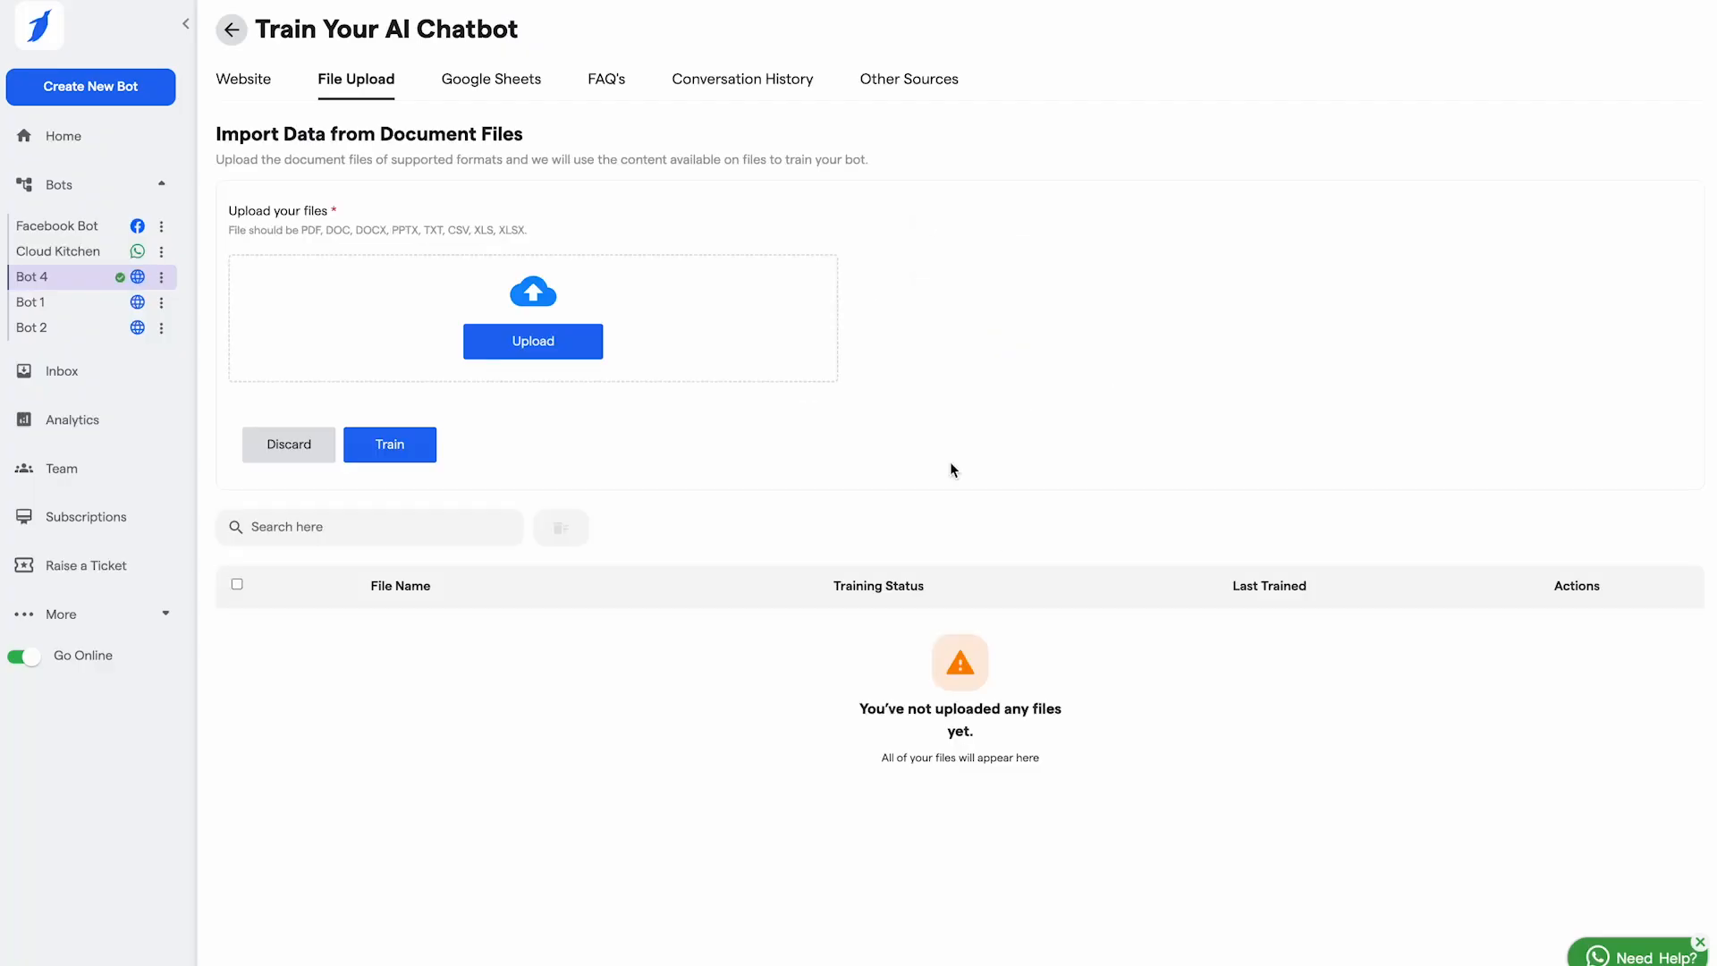
pyautogui.click(518, 337)
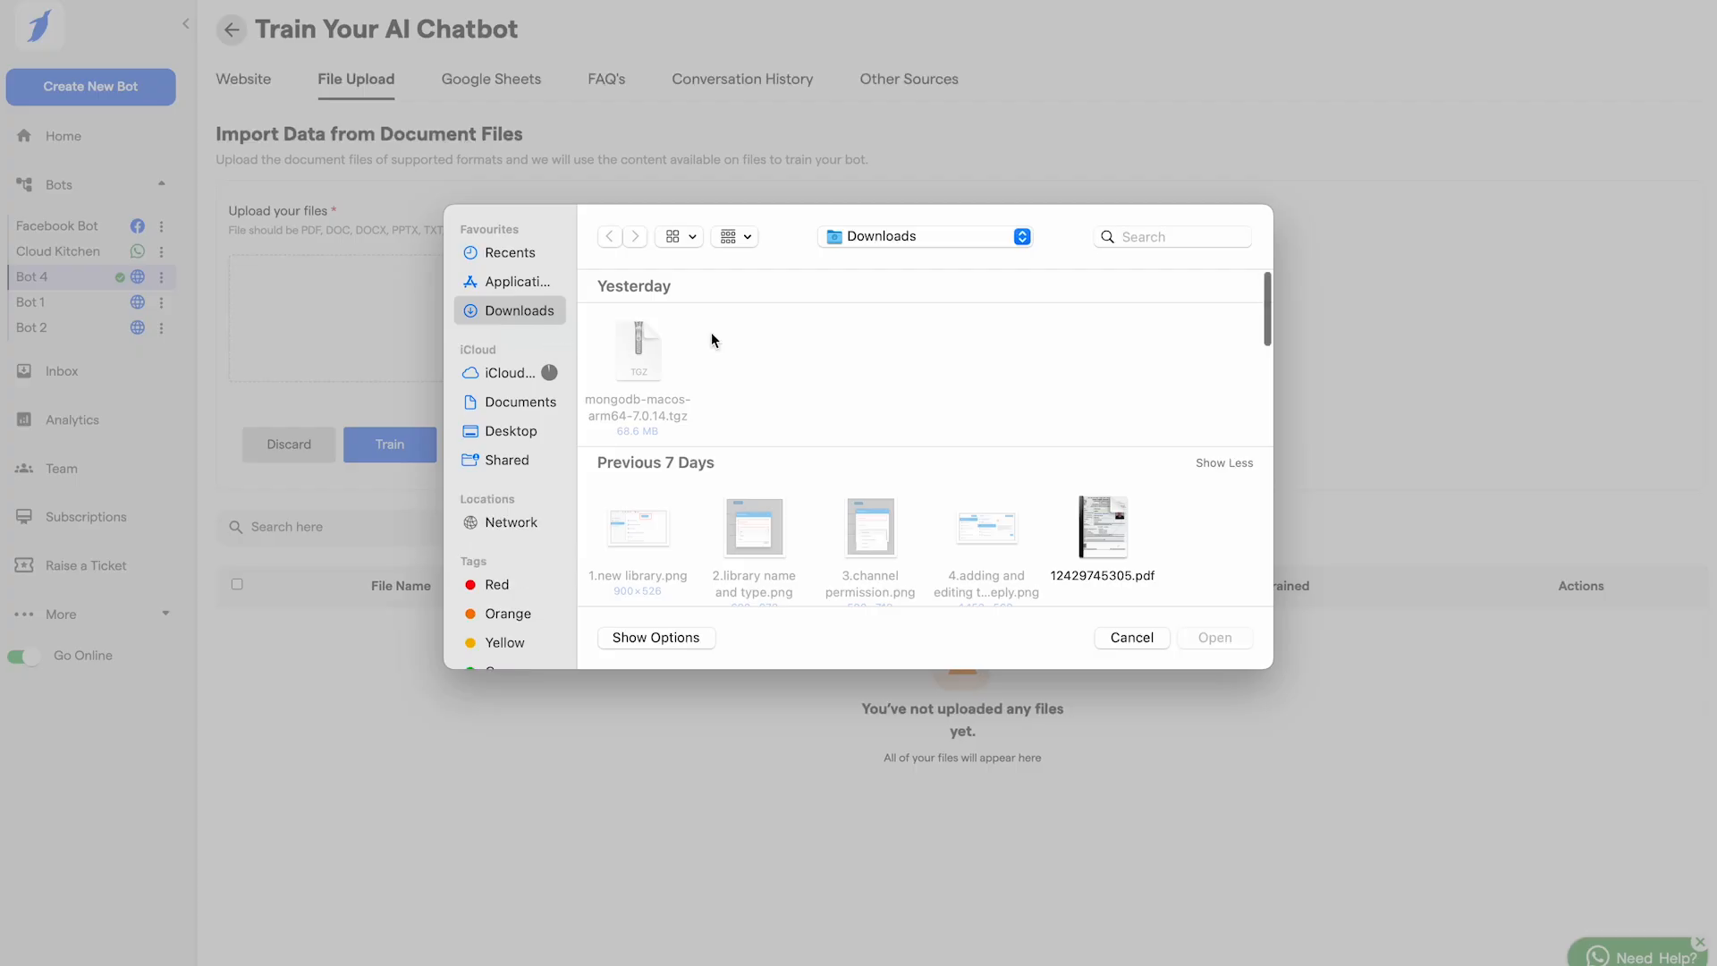
pyautogui.scroll(-10, 898, 386)
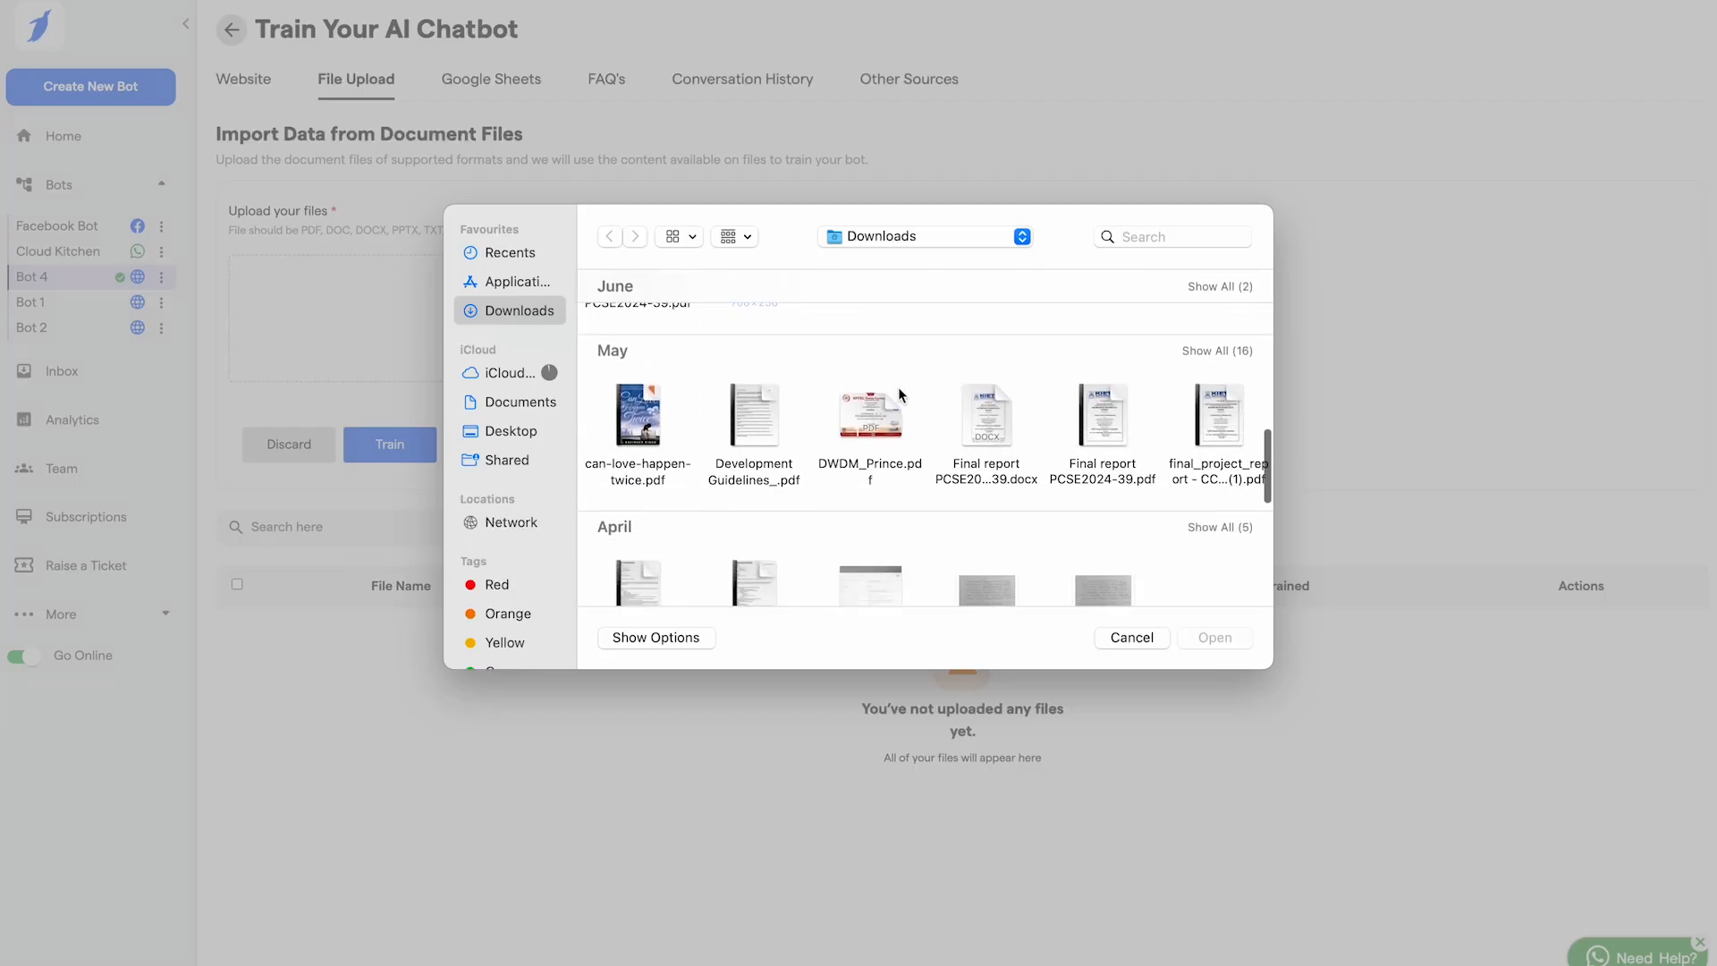
pyautogui.click(636, 427)
pyautogui.click(1216, 636)
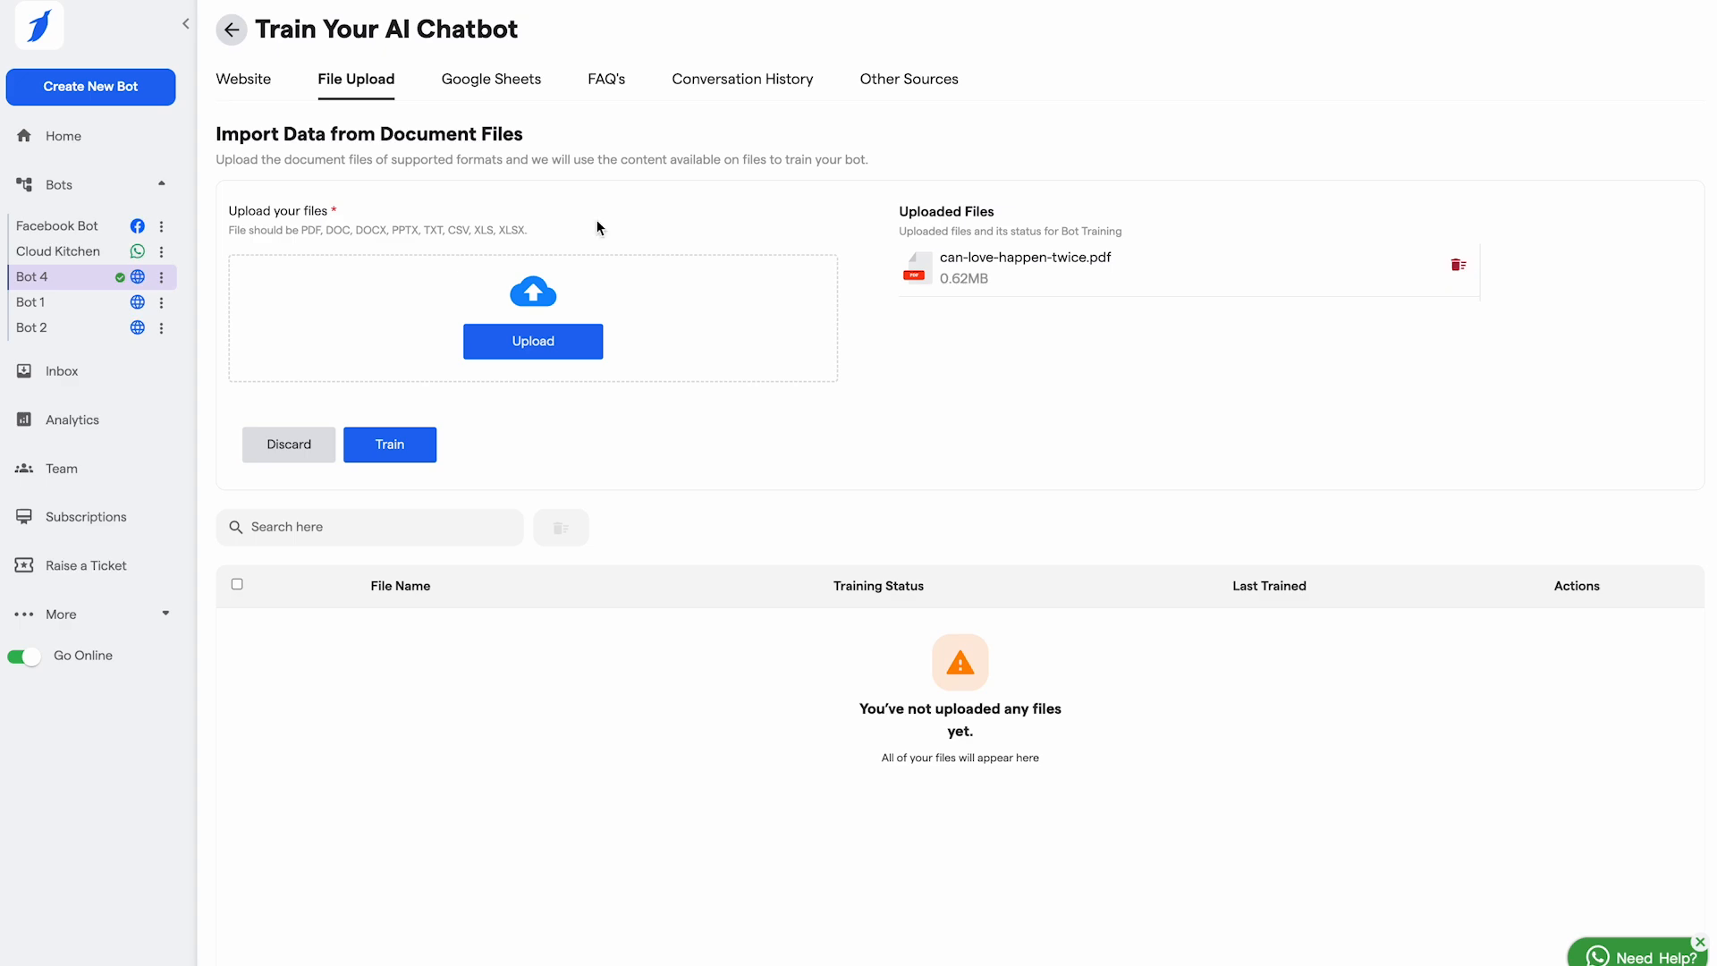
pyautogui.click(404, 443)
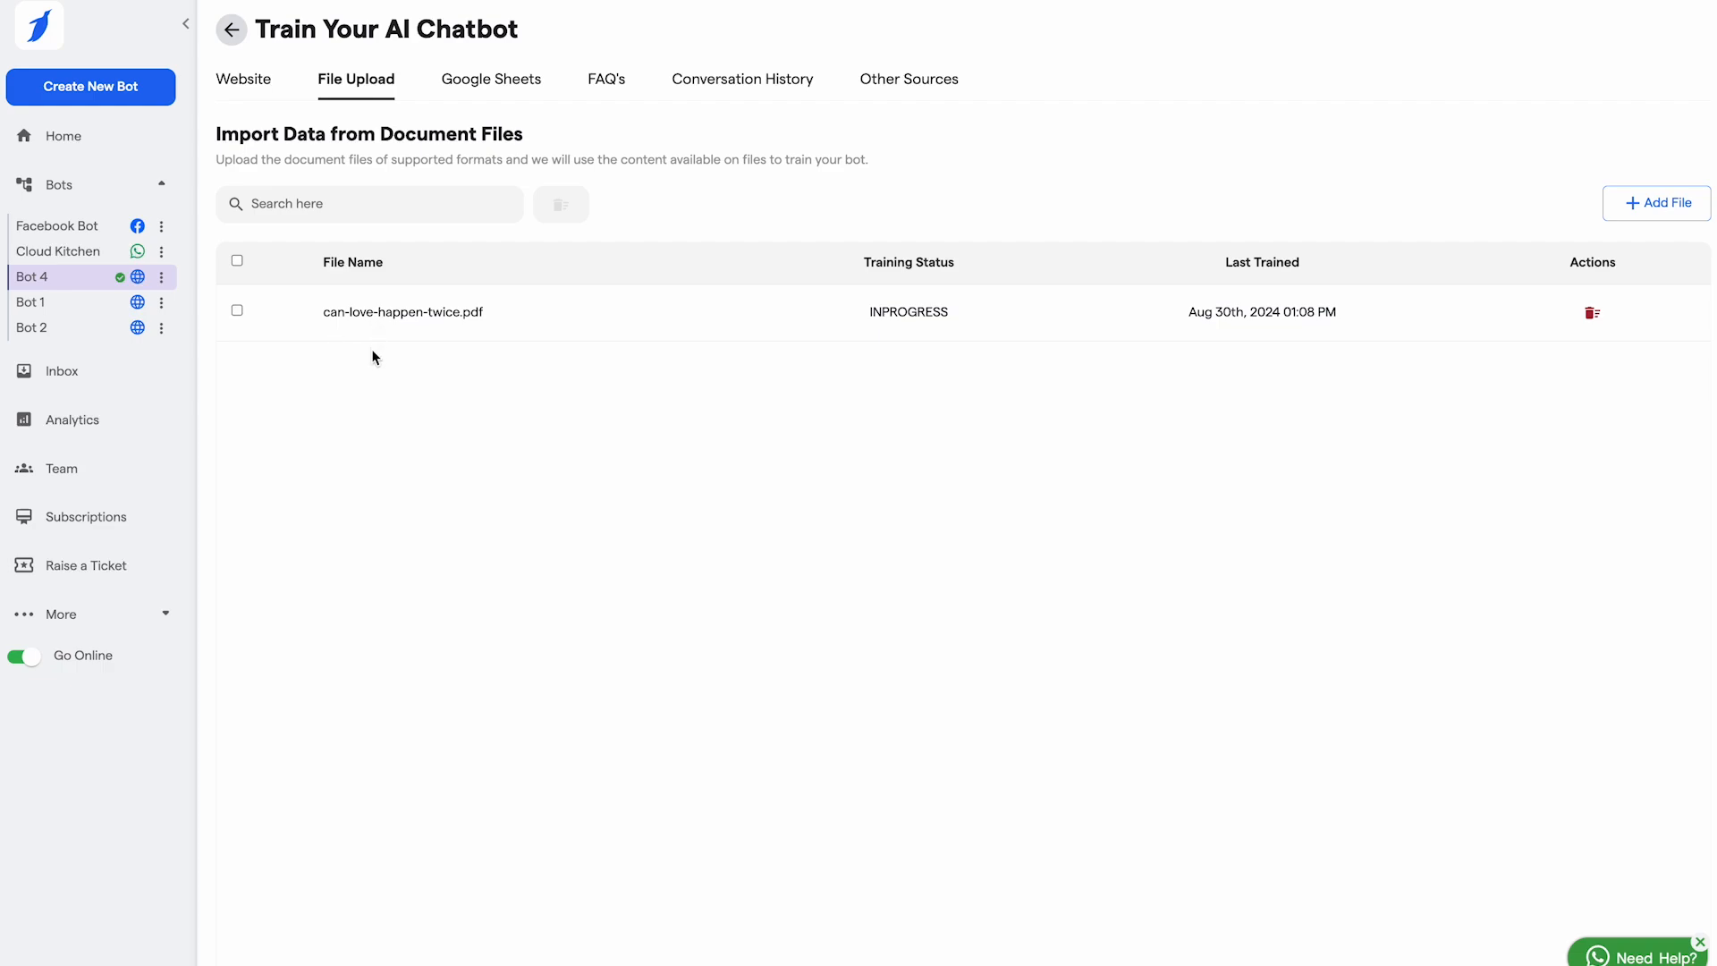
pyautogui.click(492, 77)
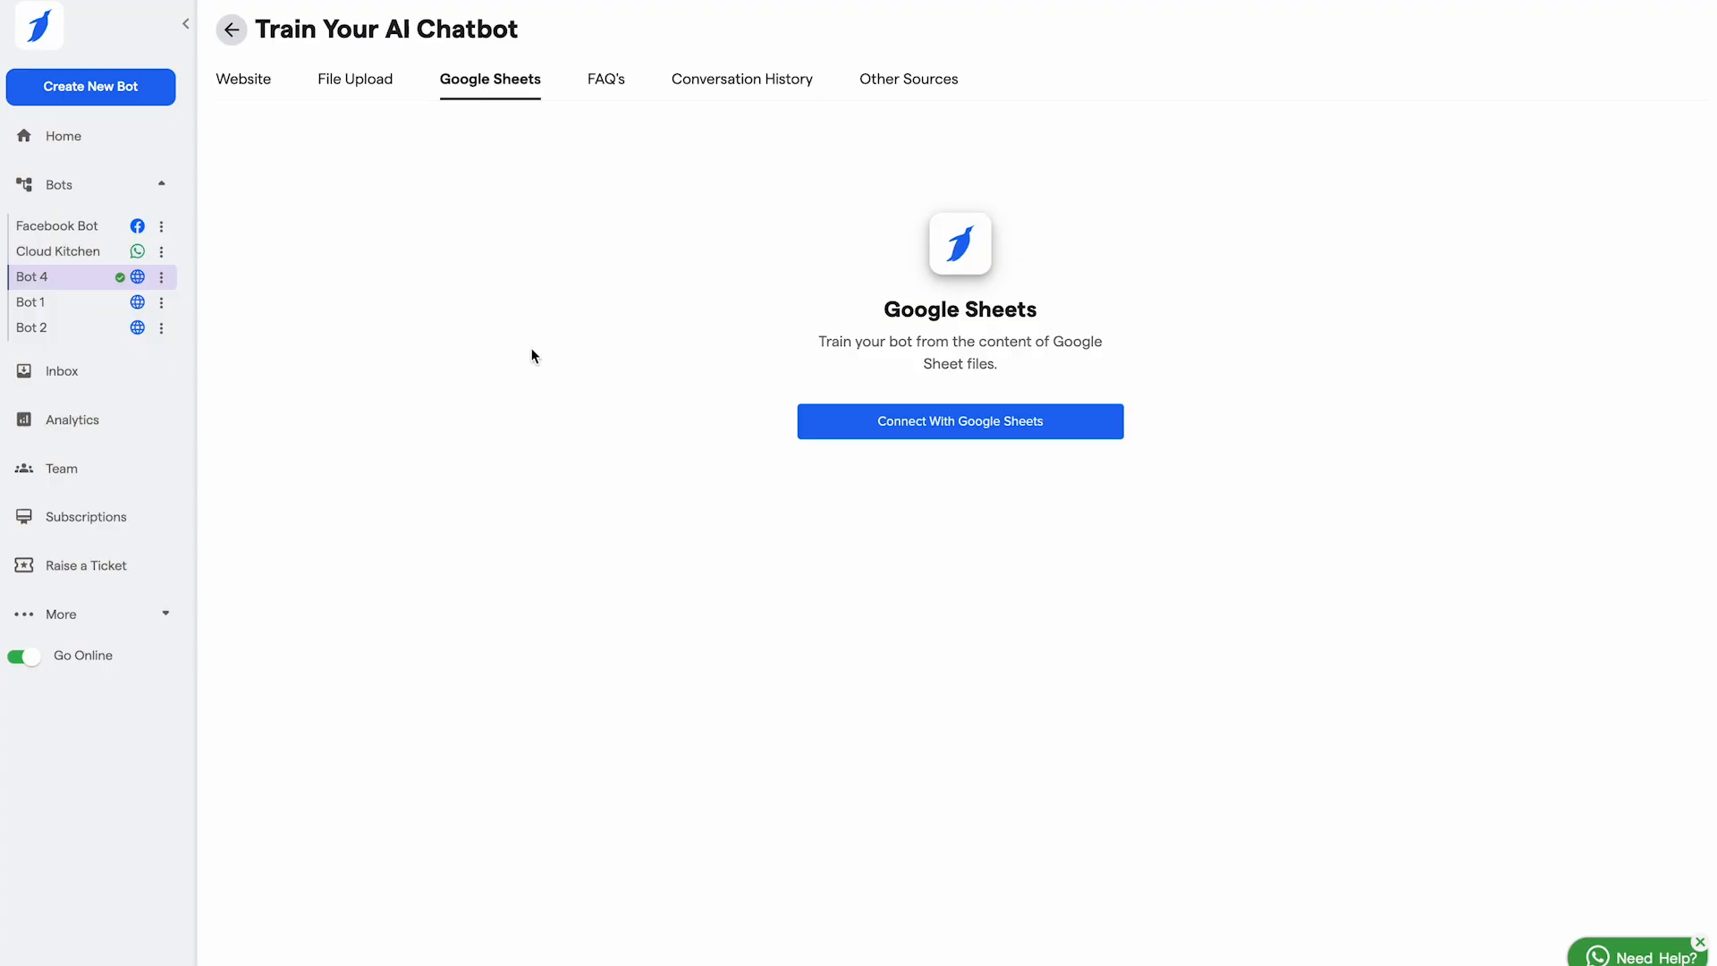
# Step: Try the Google Sheets connection, then switch to the FAQ training section showing the pricing category
pyautogui.click(950, 428)
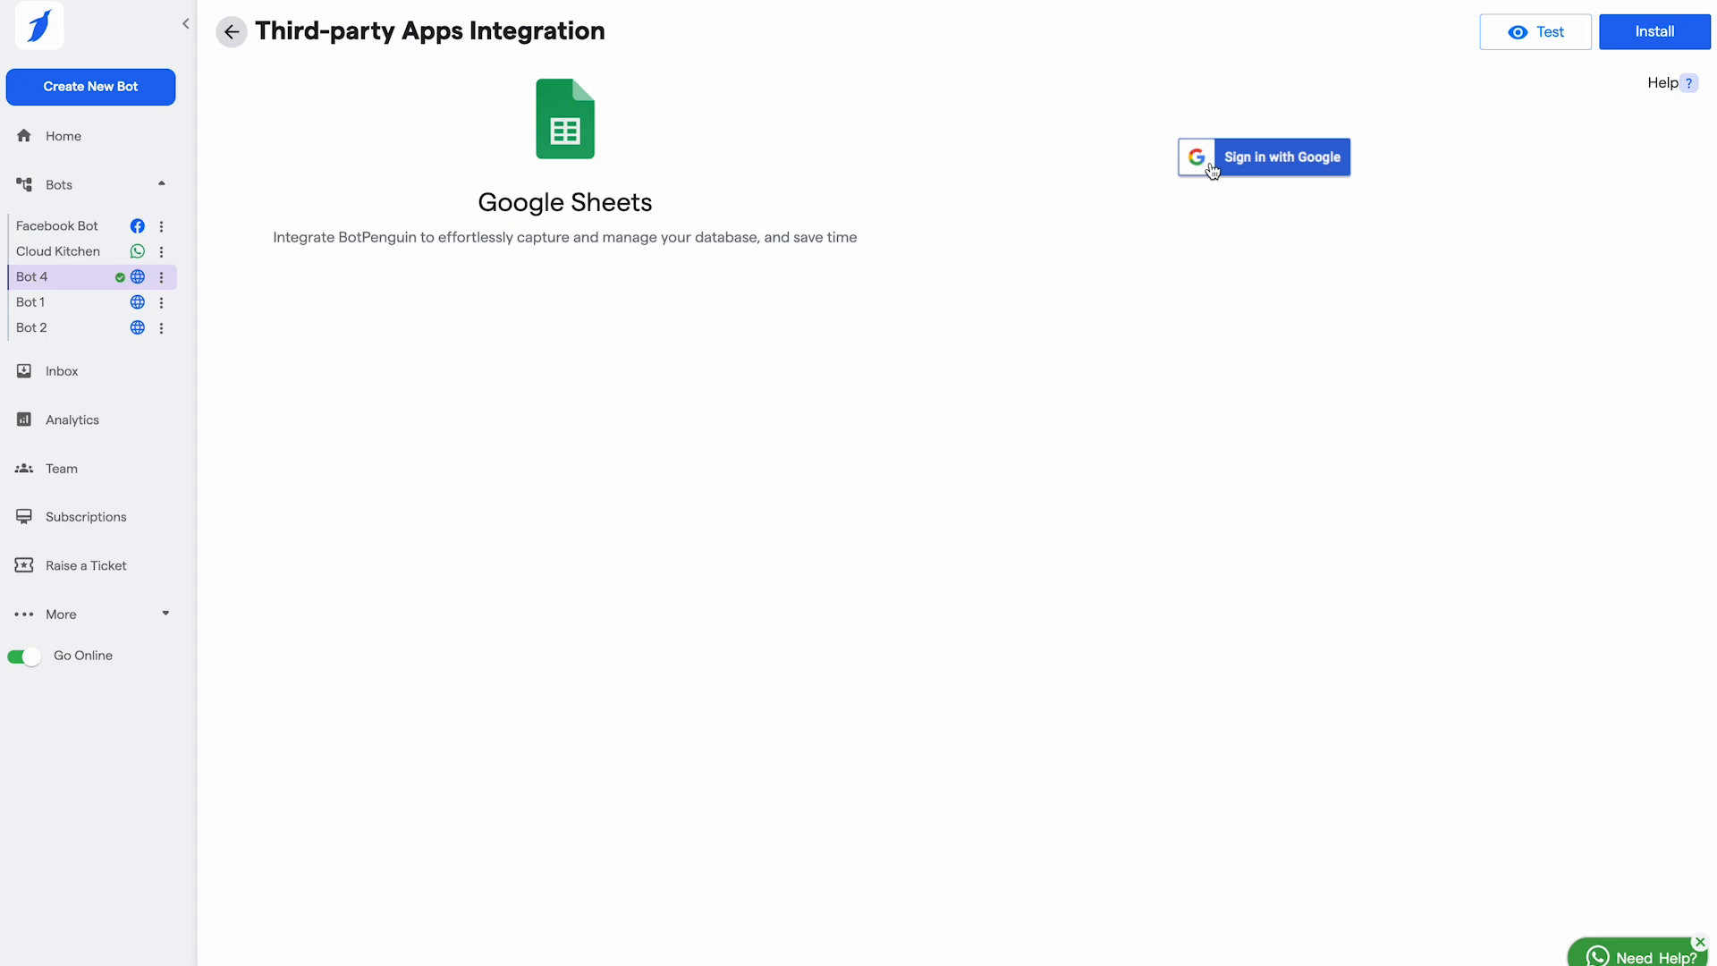
pyautogui.click(230, 37)
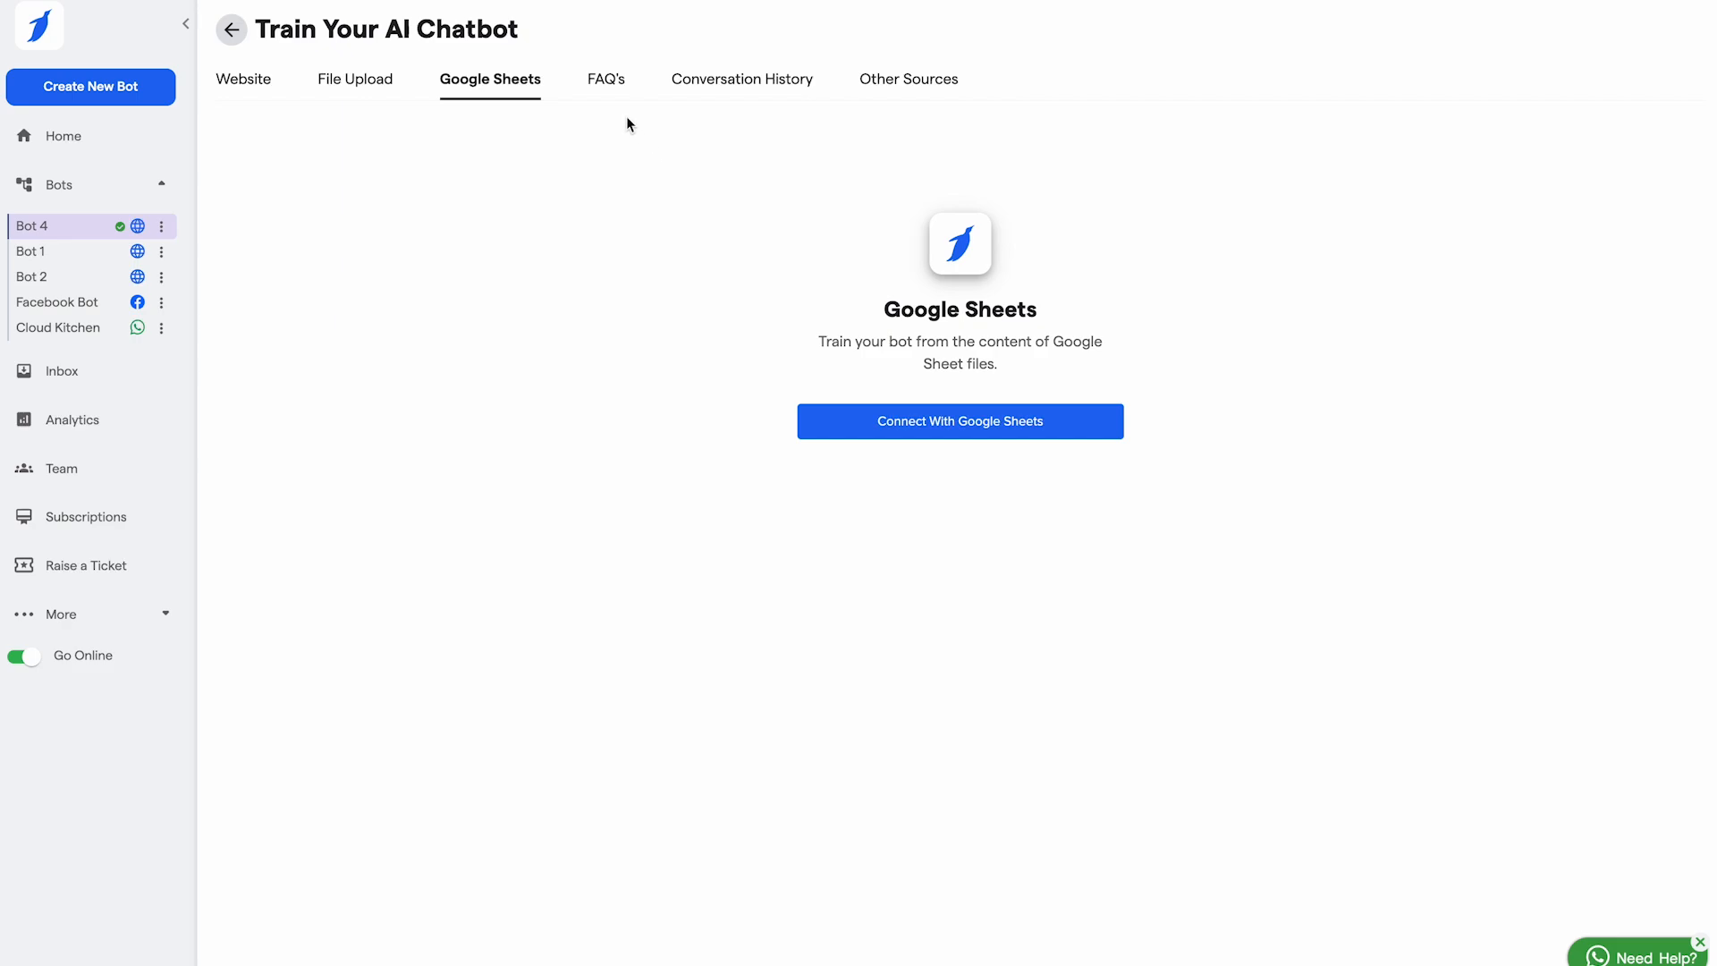
pyautogui.click(609, 91)
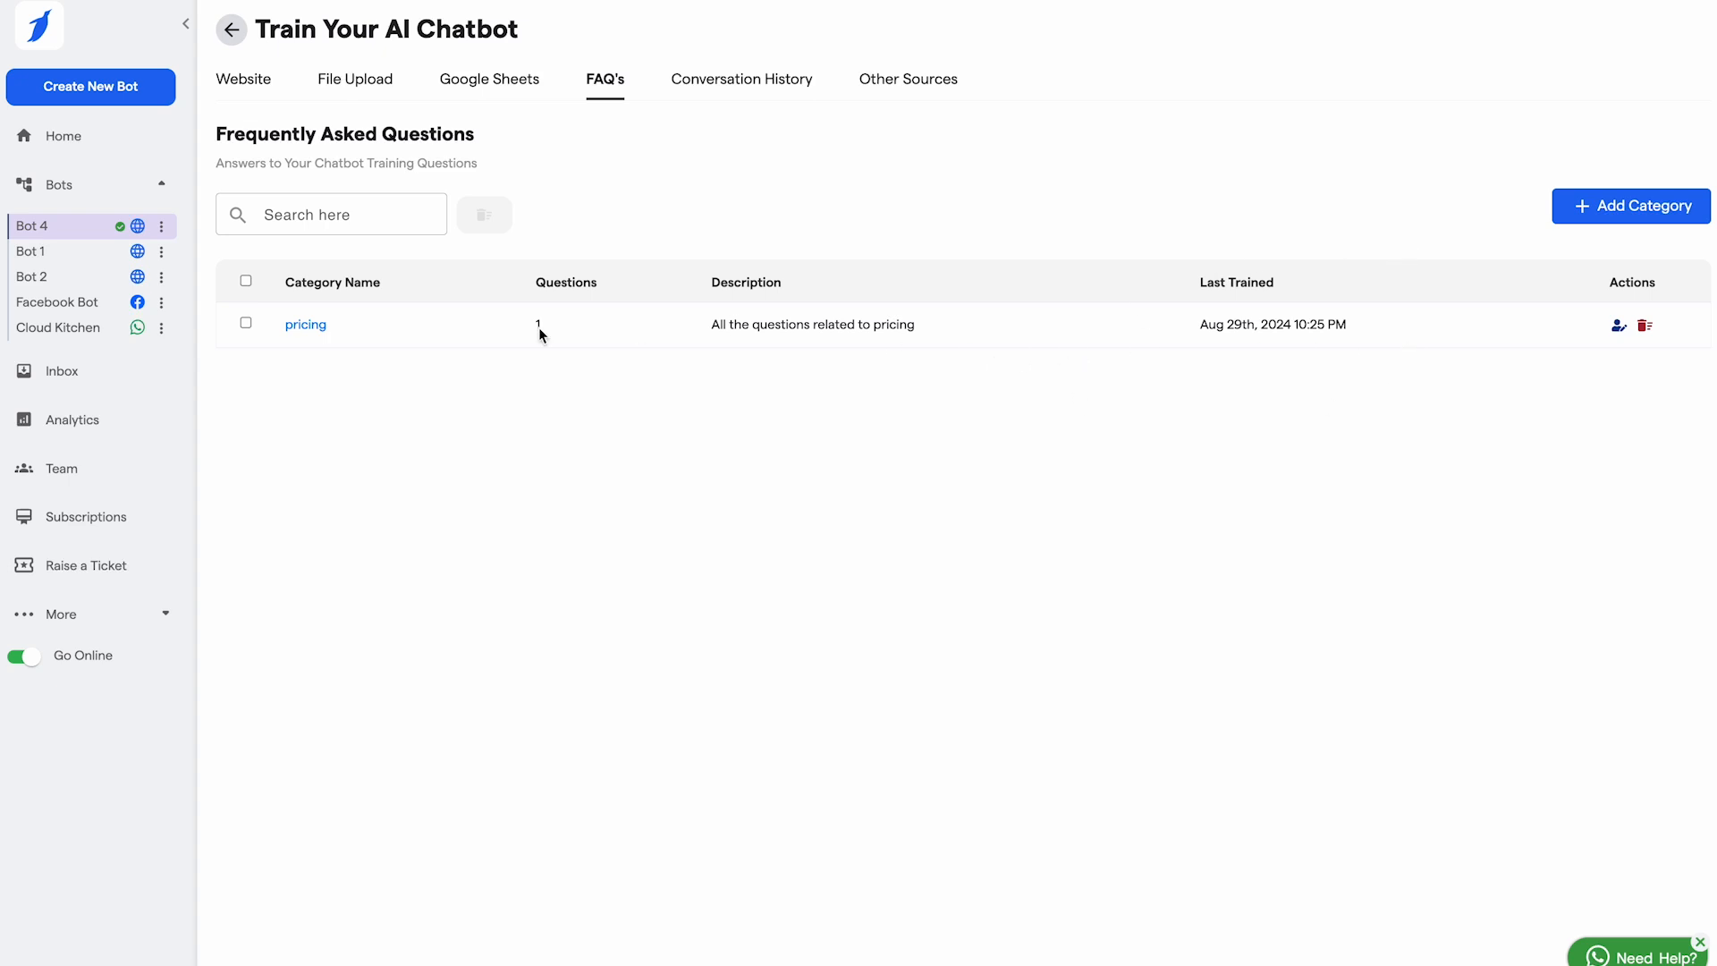
# Step: Add the Pricing FAQ 'What are are chatbot whitelabel pricing??' answered 'Please visit our site.'
pyautogui.click(306, 326)
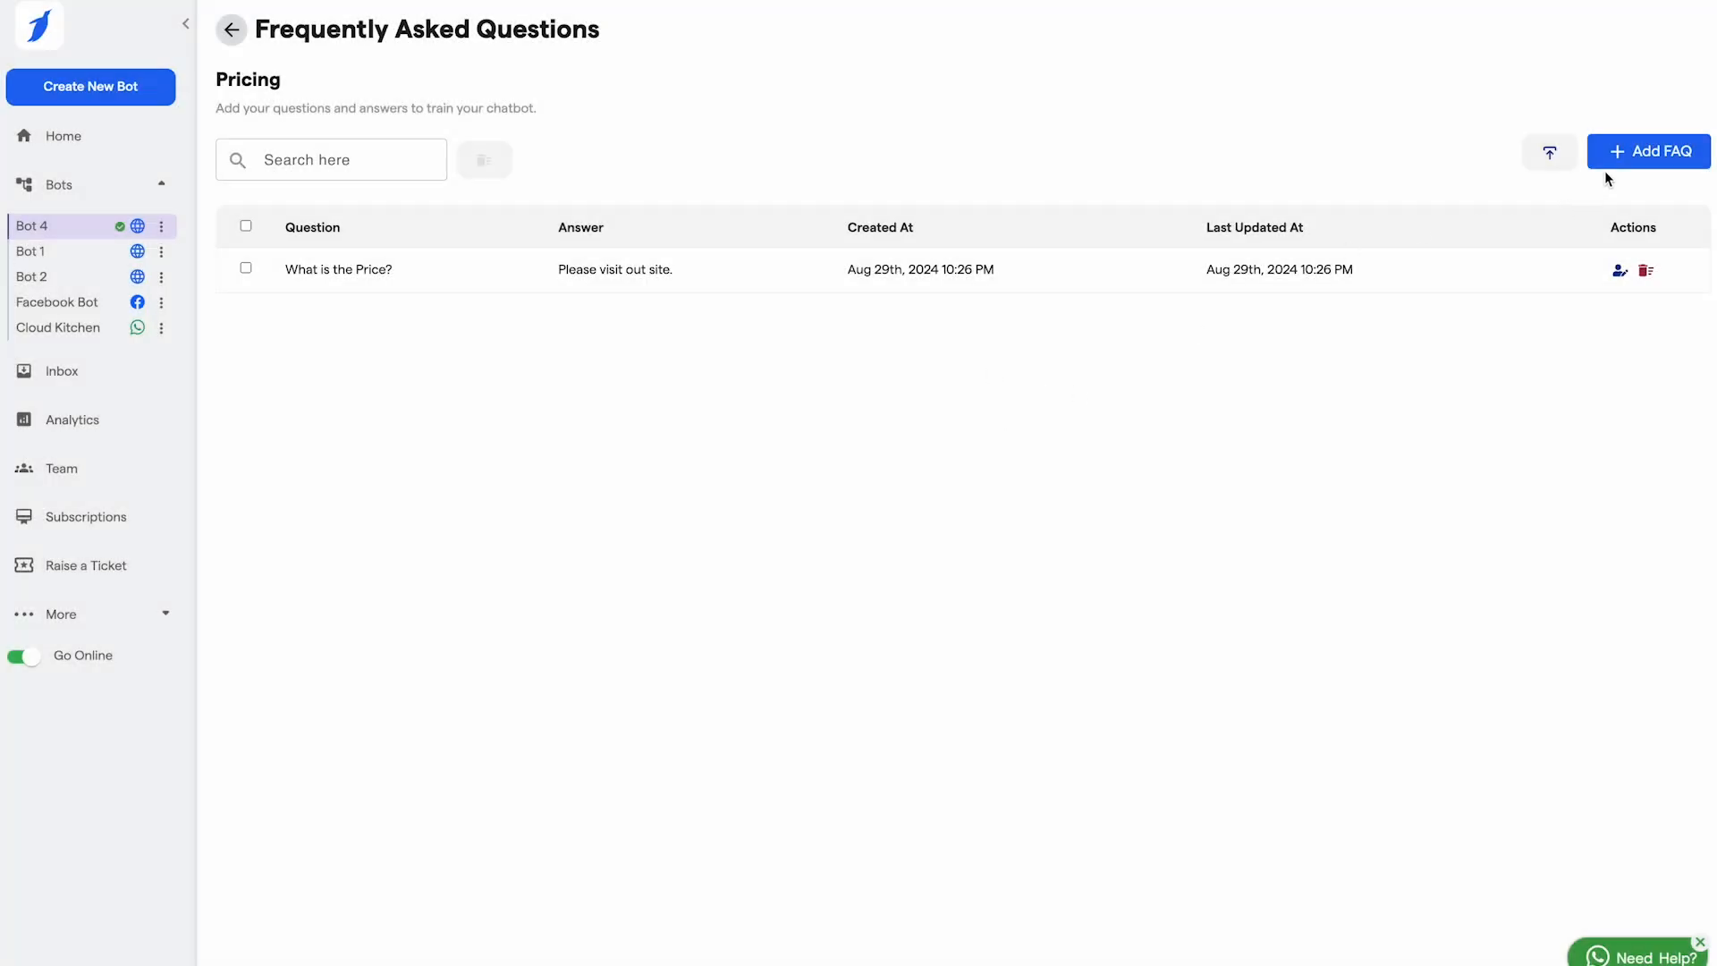
pyautogui.click(1656, 152)
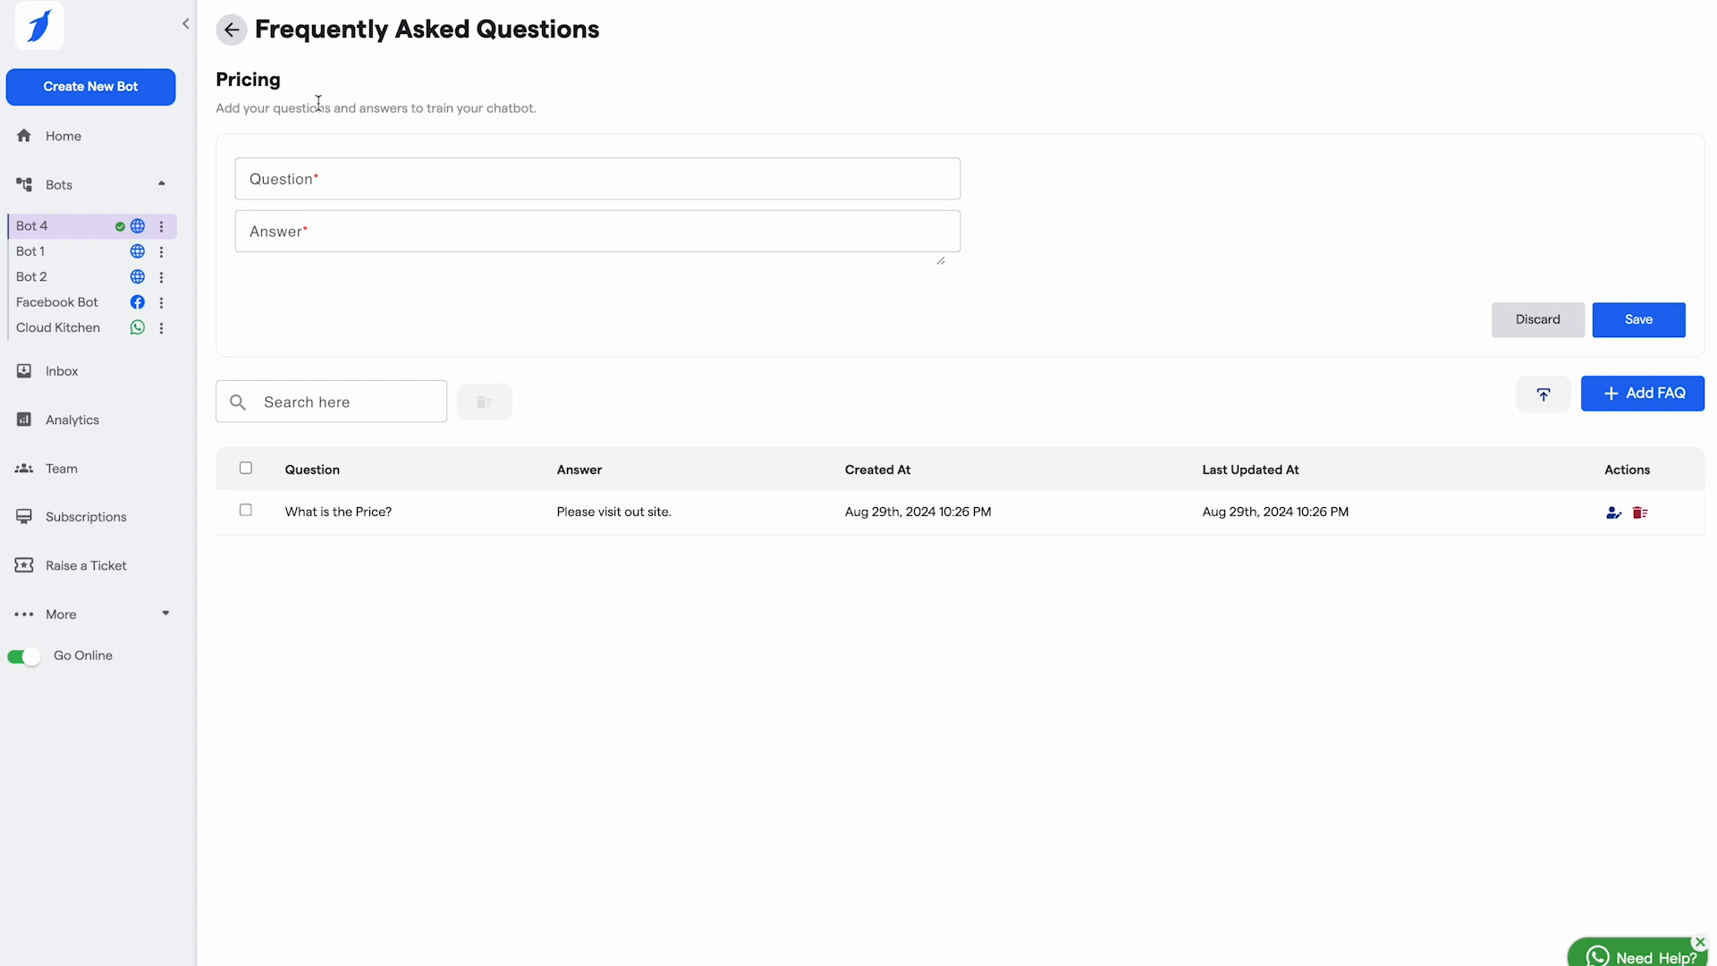
pyautogui.click(367, 180)
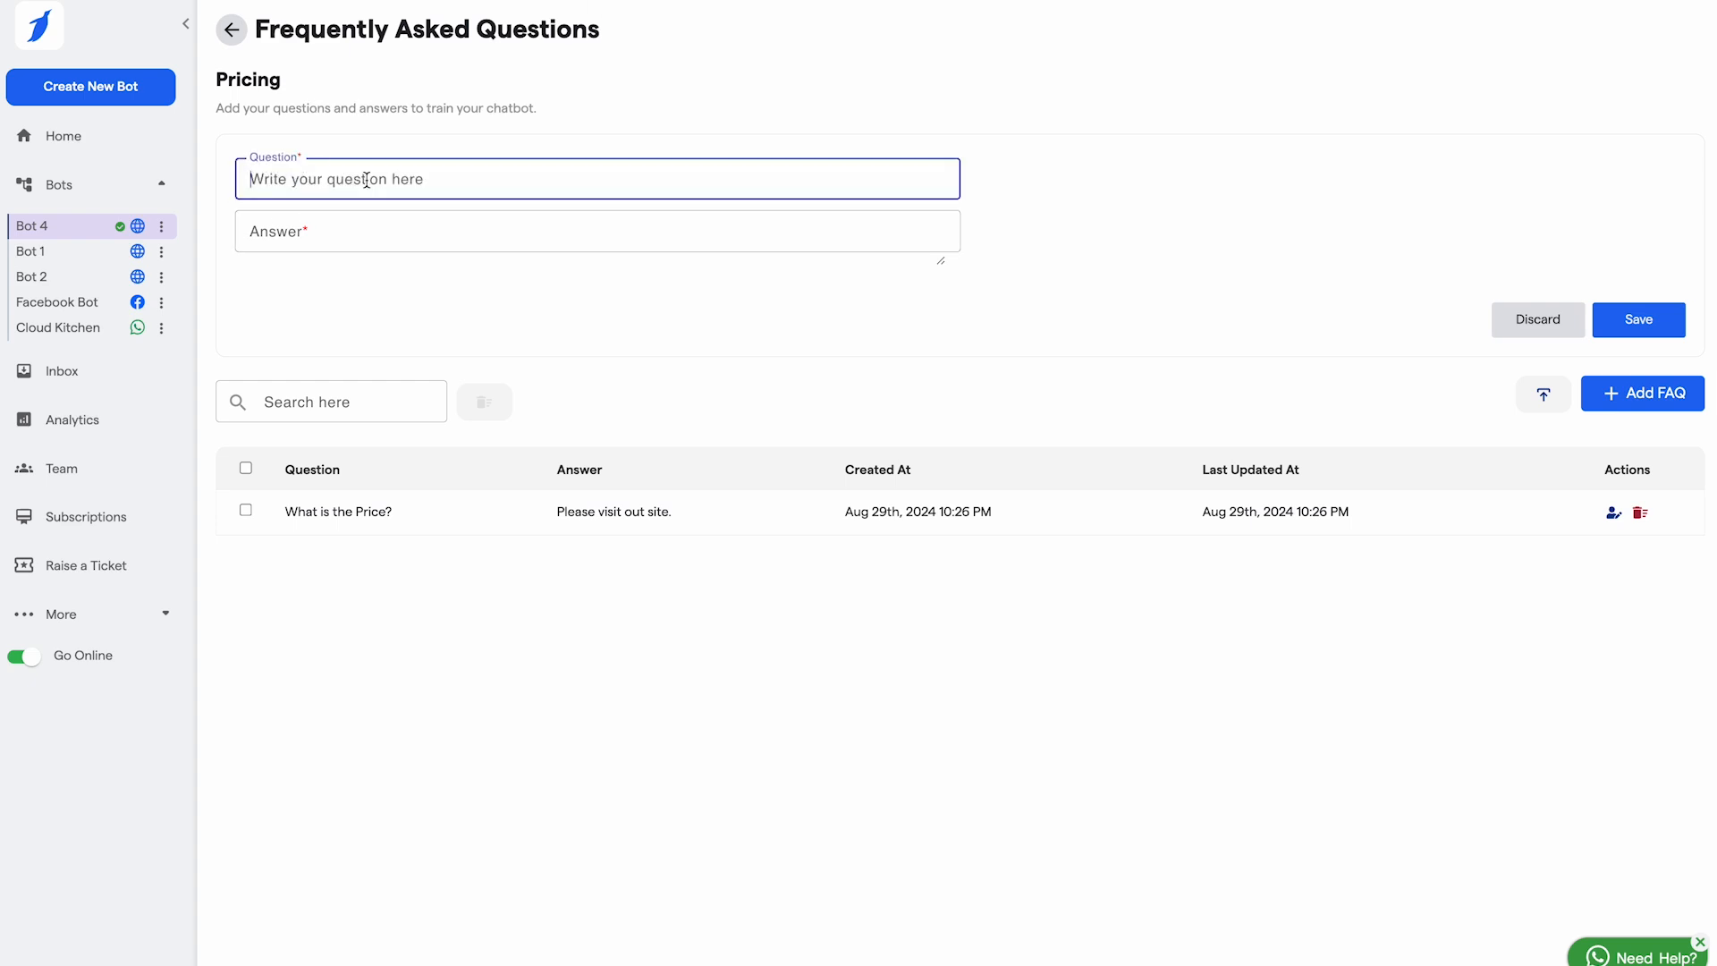
pyautogui.write('What re are c')
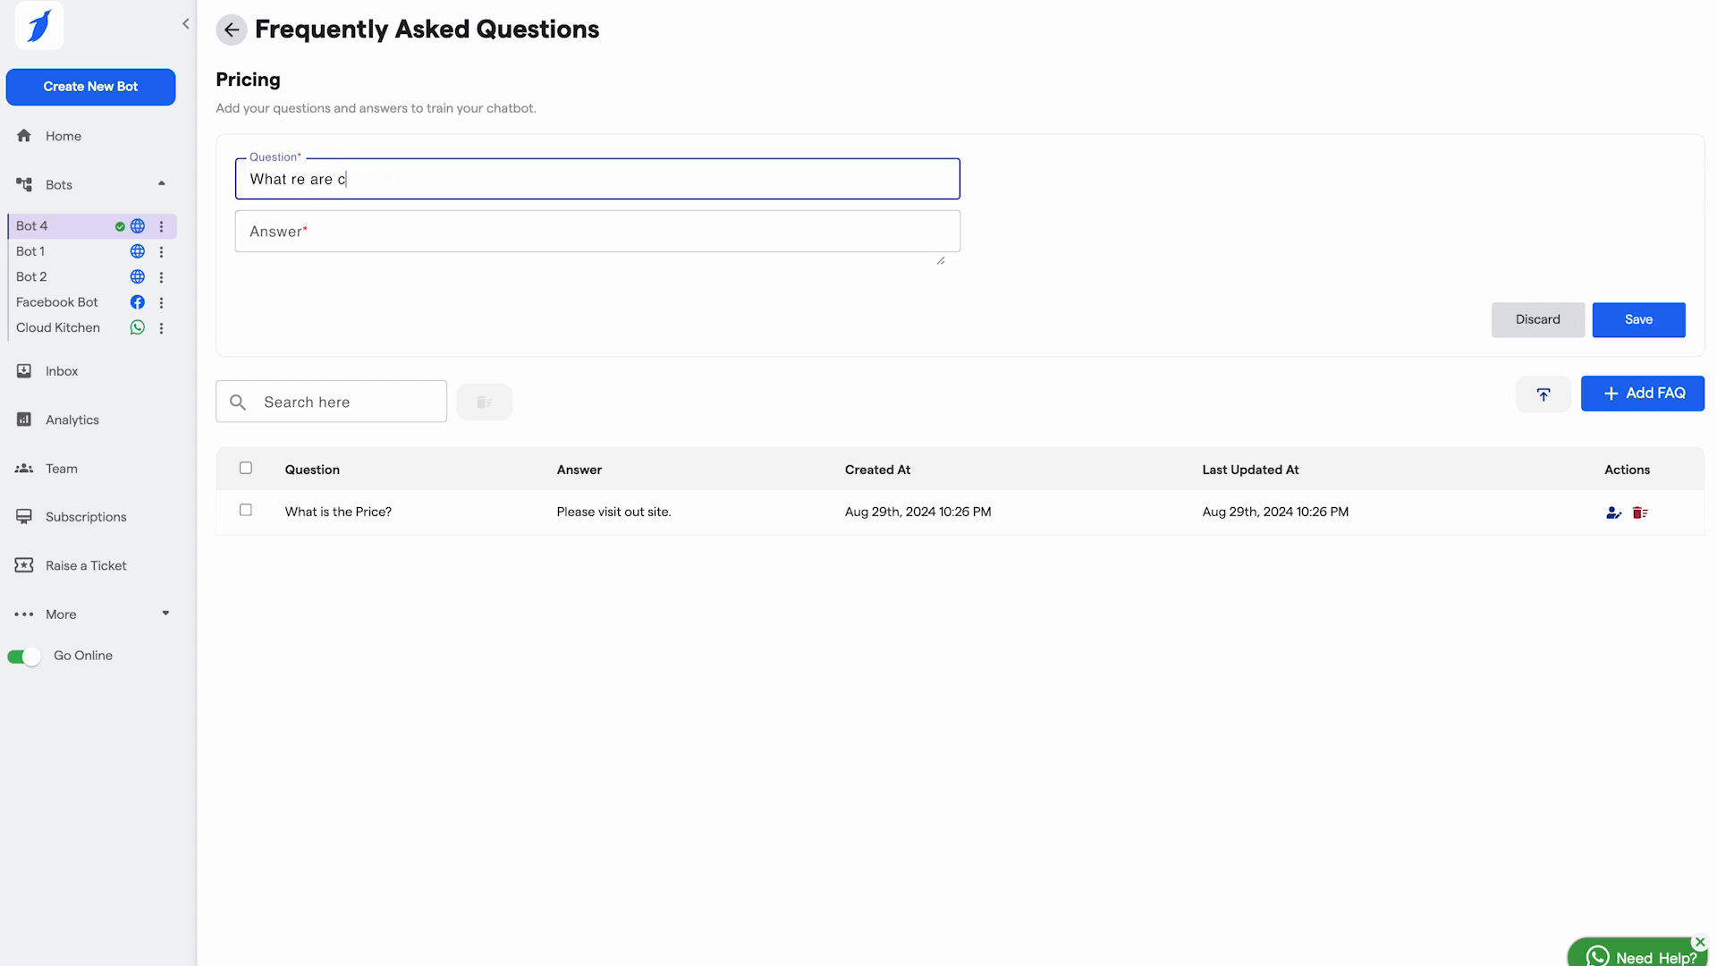
pyautogui.write('hatbot whitelabel pricing')
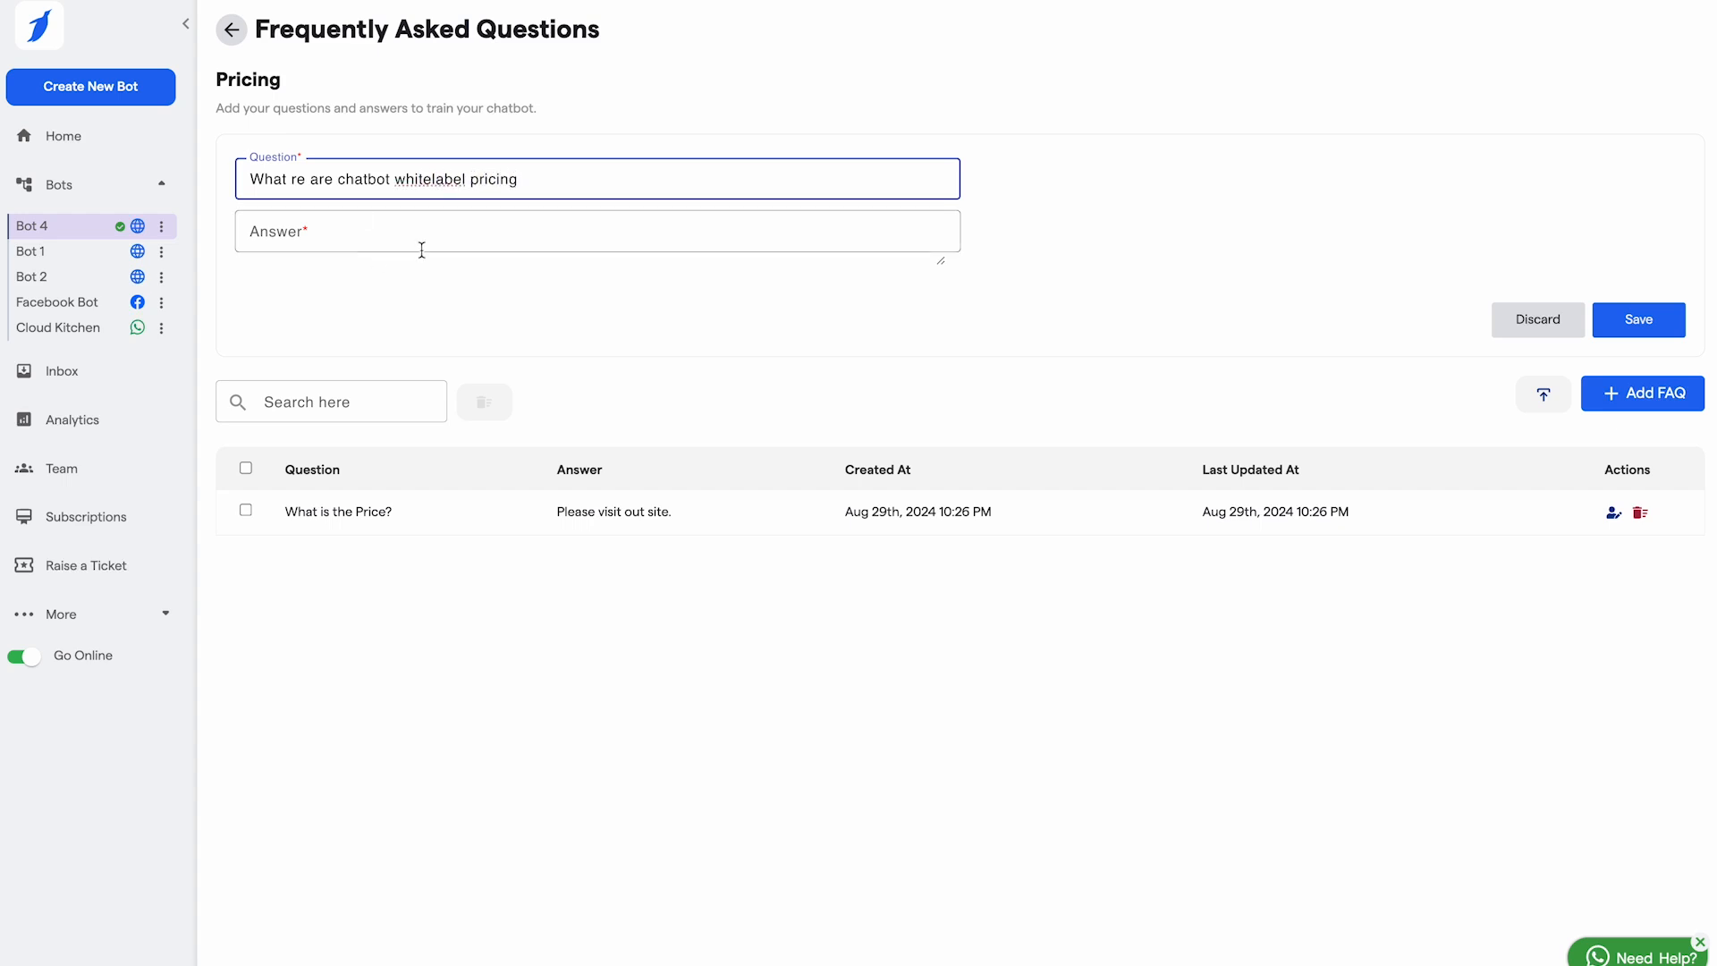
pyautogui.write('??')
pyautogui.click(414, 229)
pyautogui.click(291, 186)
pyautogui.write('a')
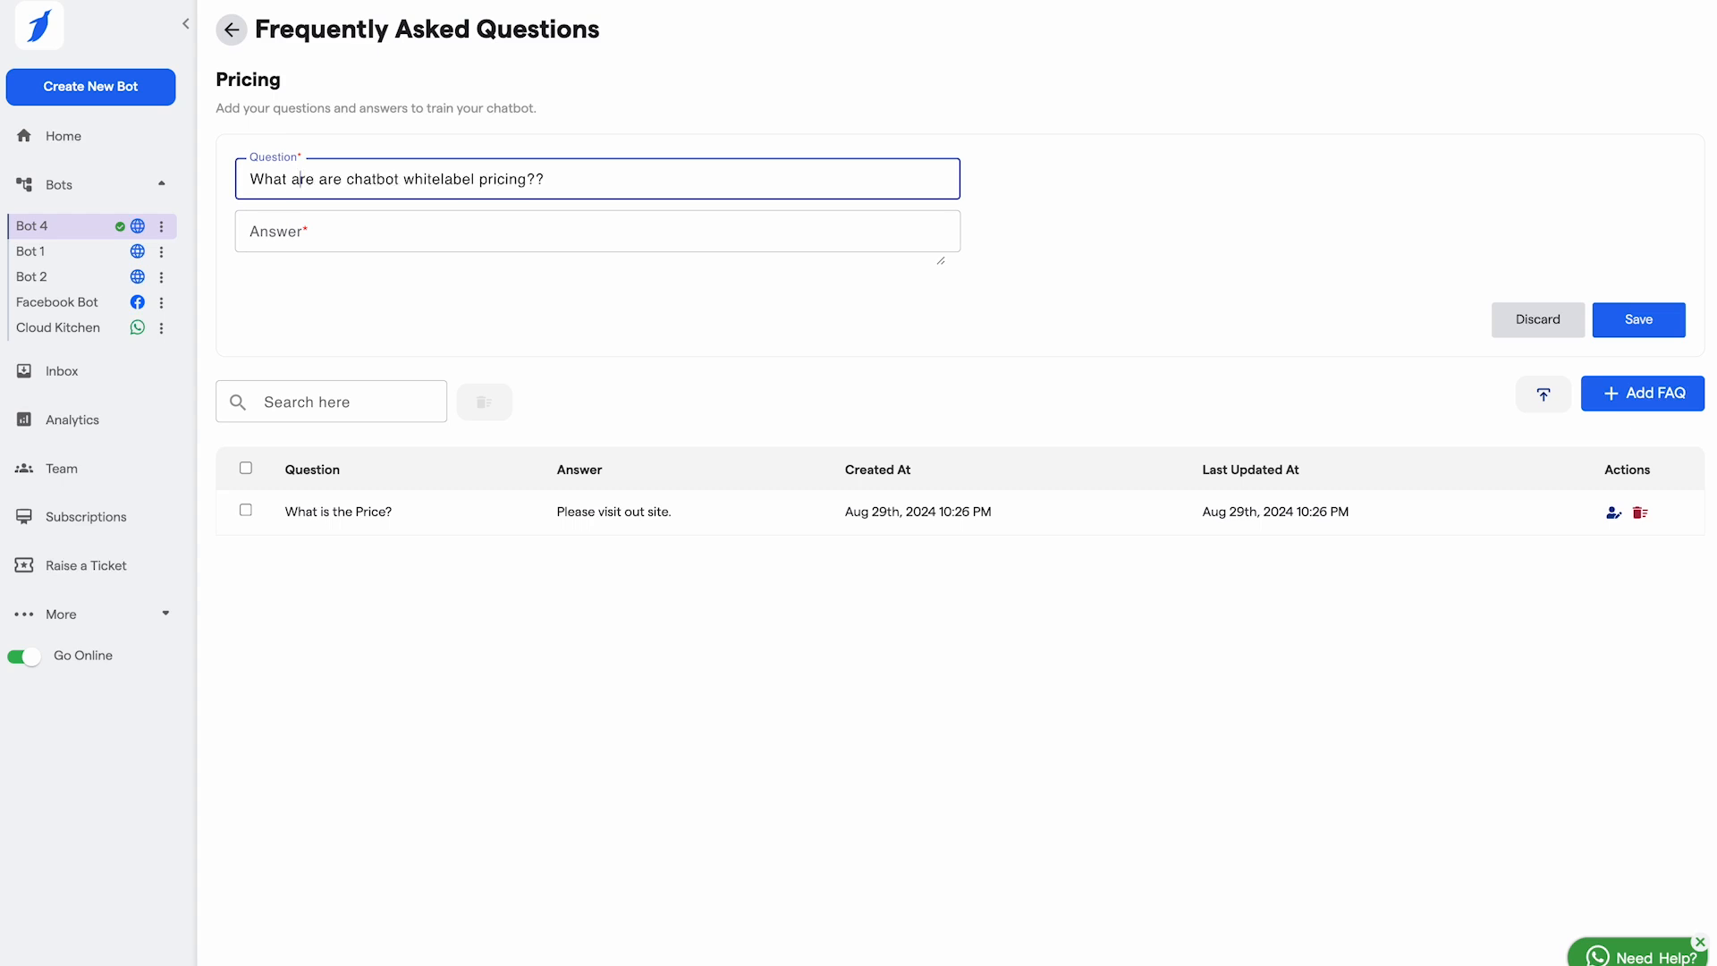
pyautogui.click(396, 223)
pyautogui.write('Please visit our site')
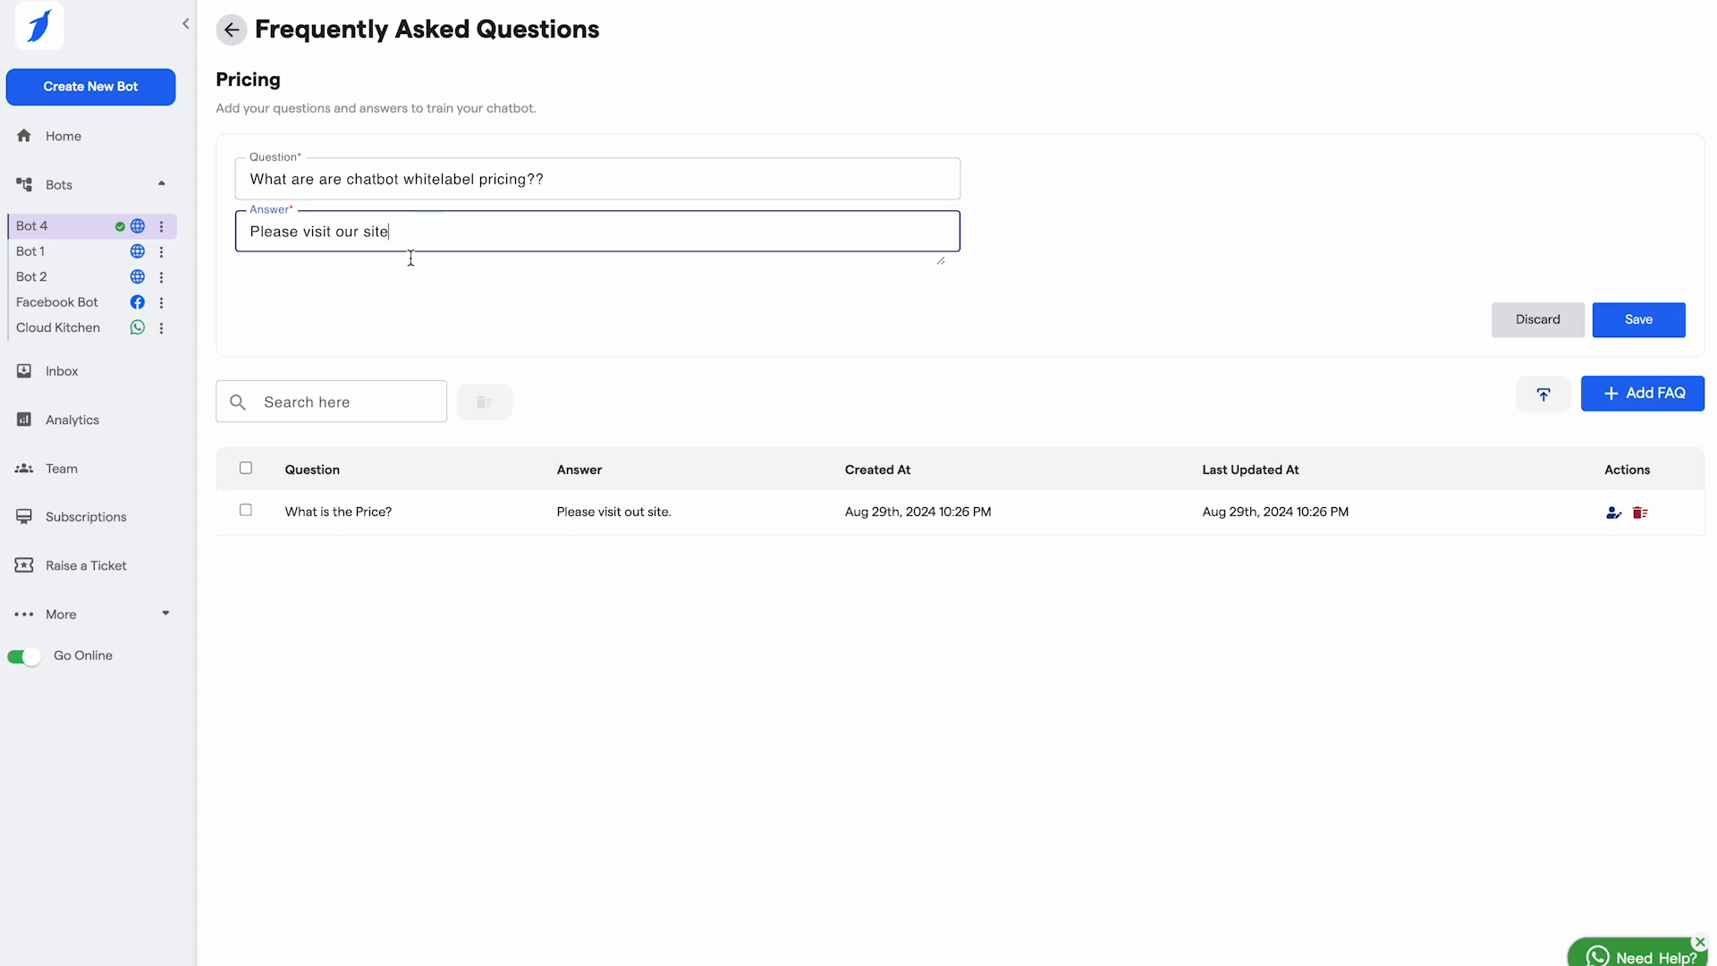
pyautogui.write('.')
pyautogui.click(1639, 320)
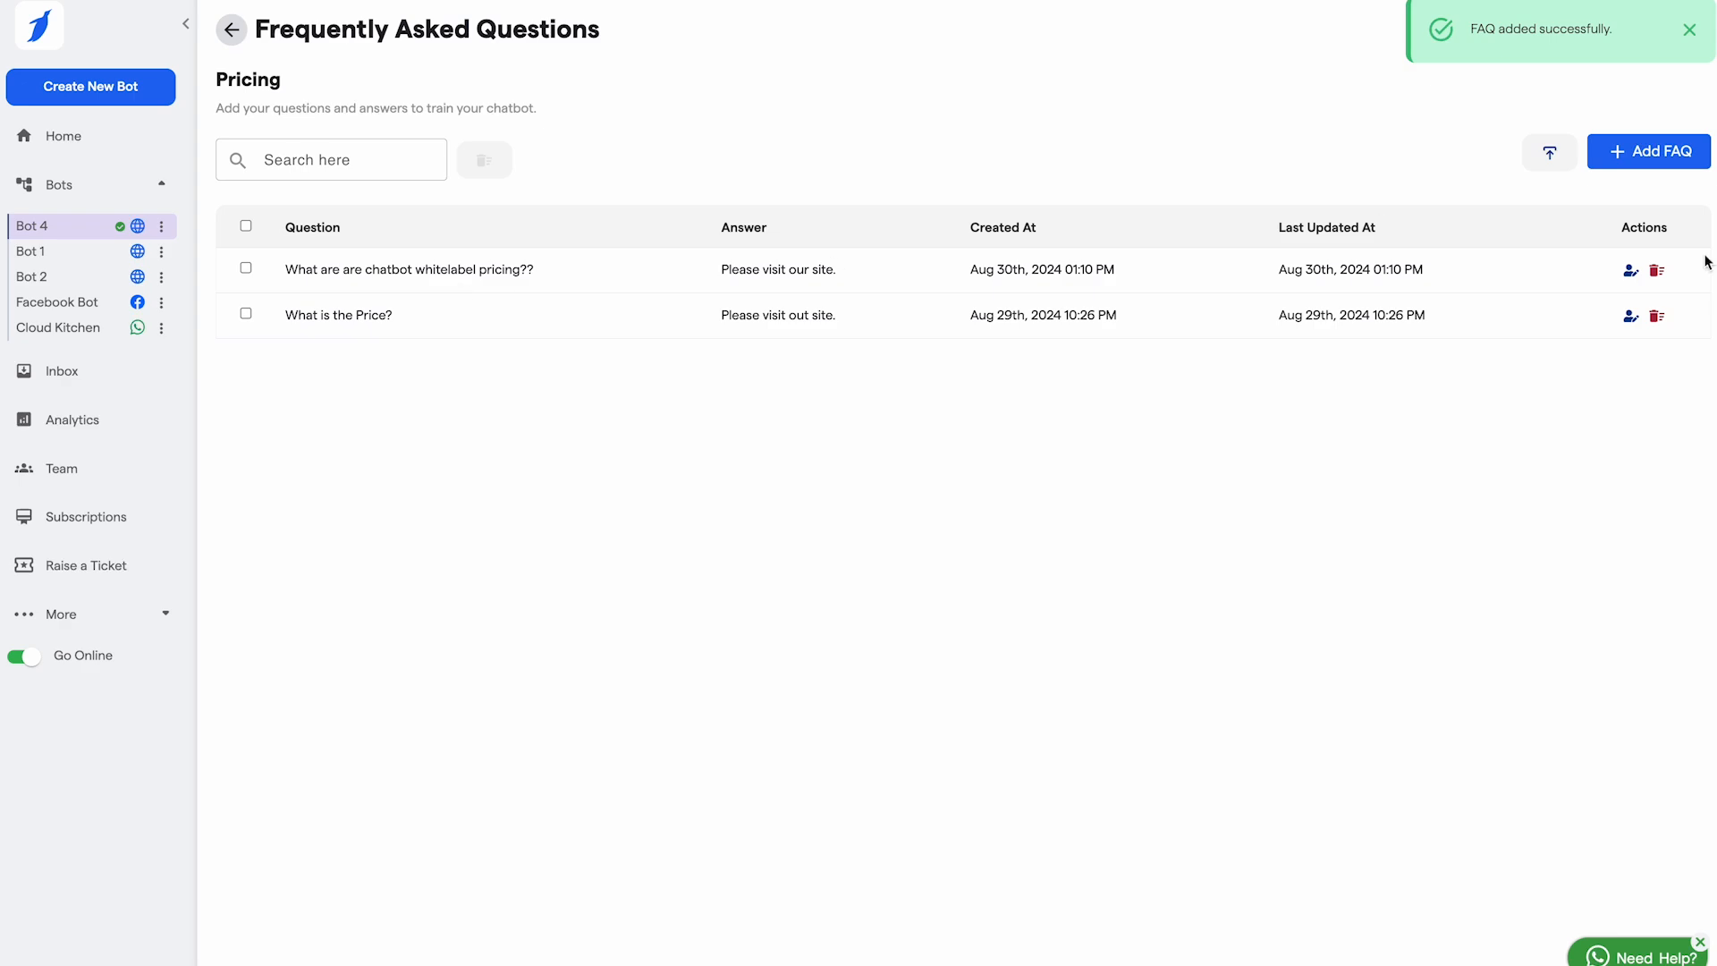
pyautogui.click(1689, 30)
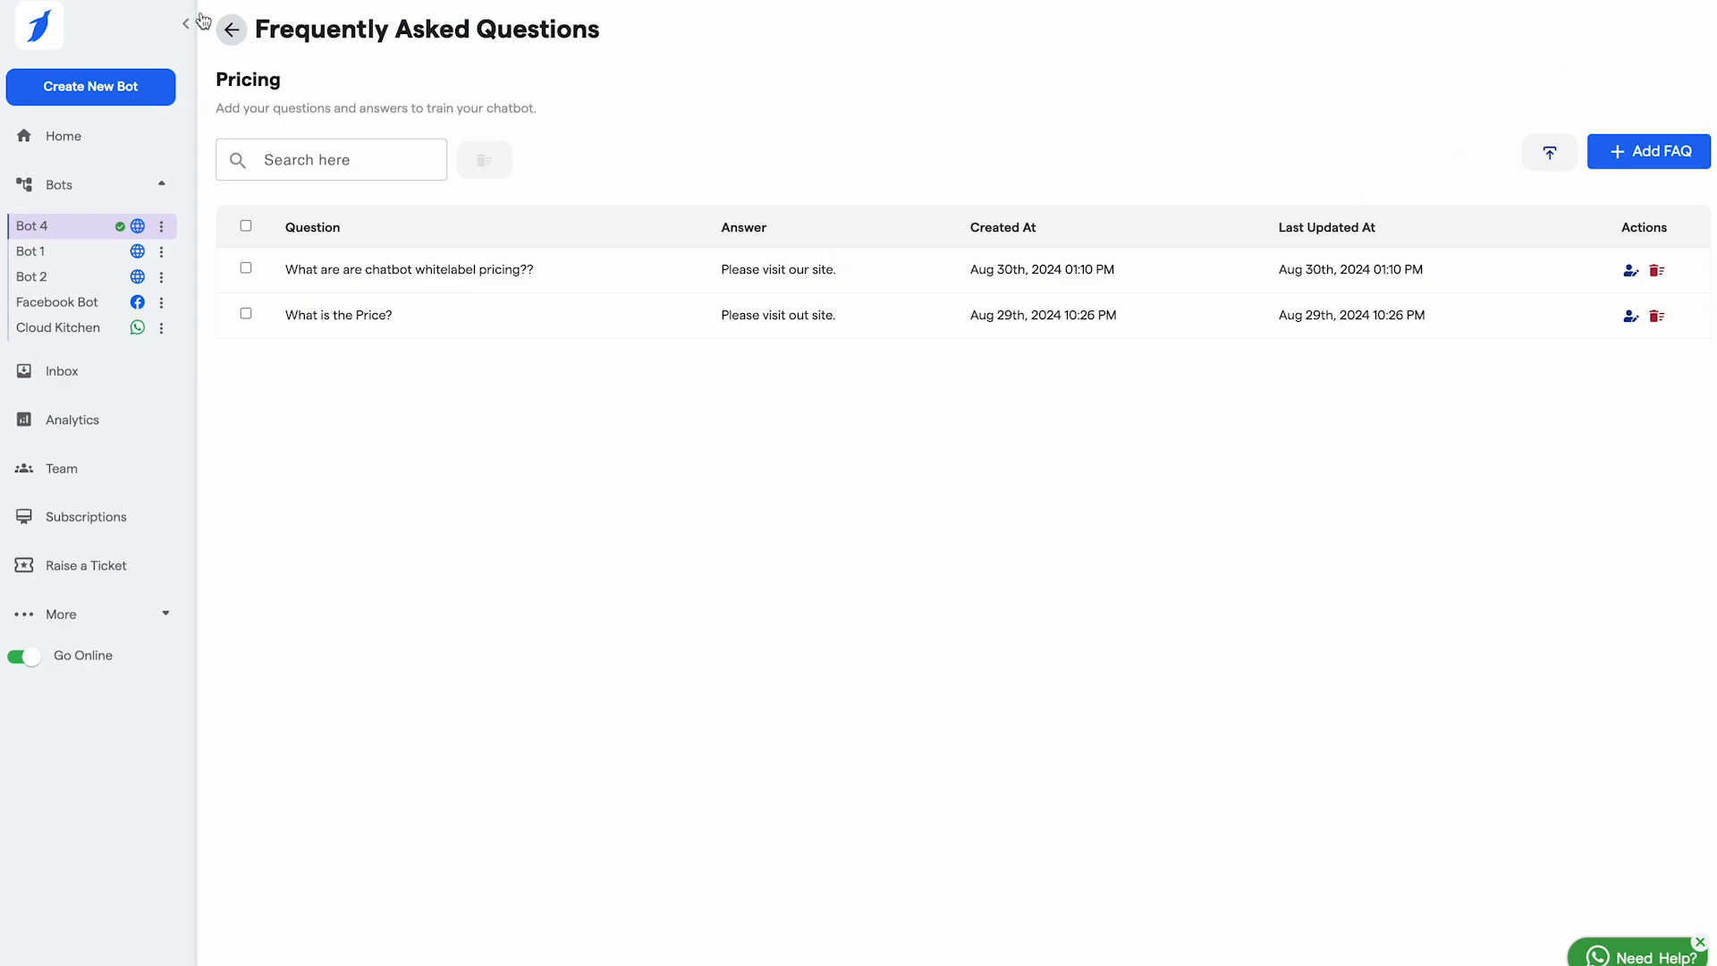
pyautogui.click(227, 36)
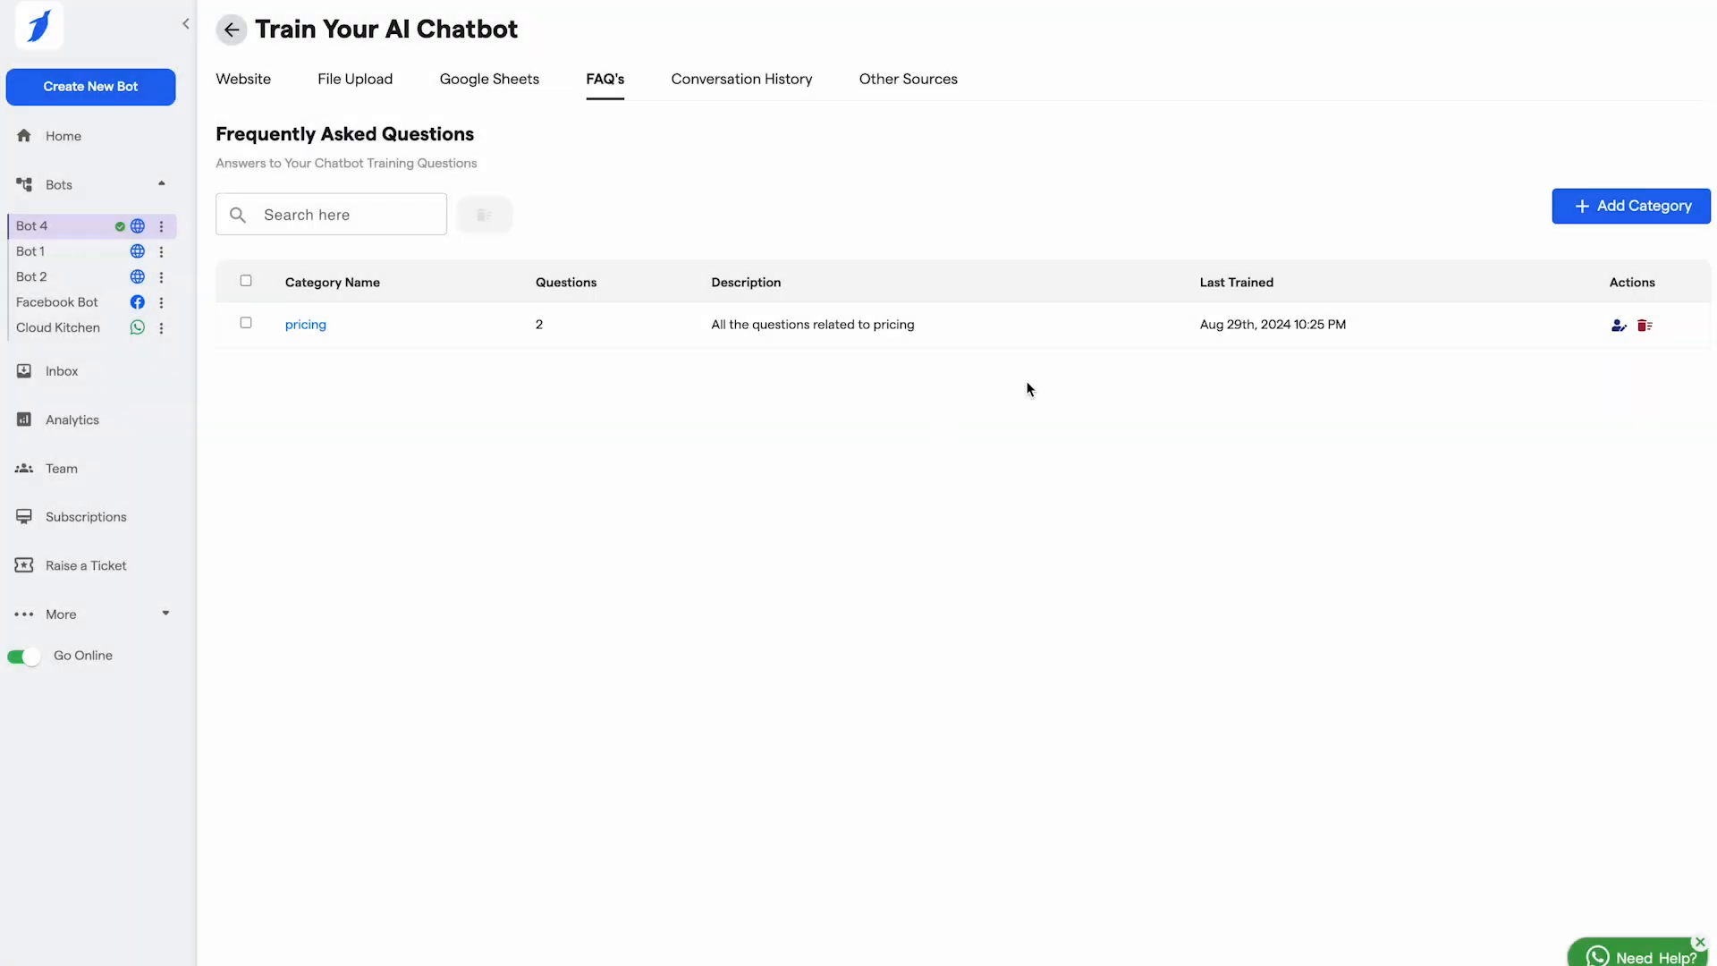
# Step: Review the empty Conversation History, then the Other Sources training options
pyautogui.click(781, 86)
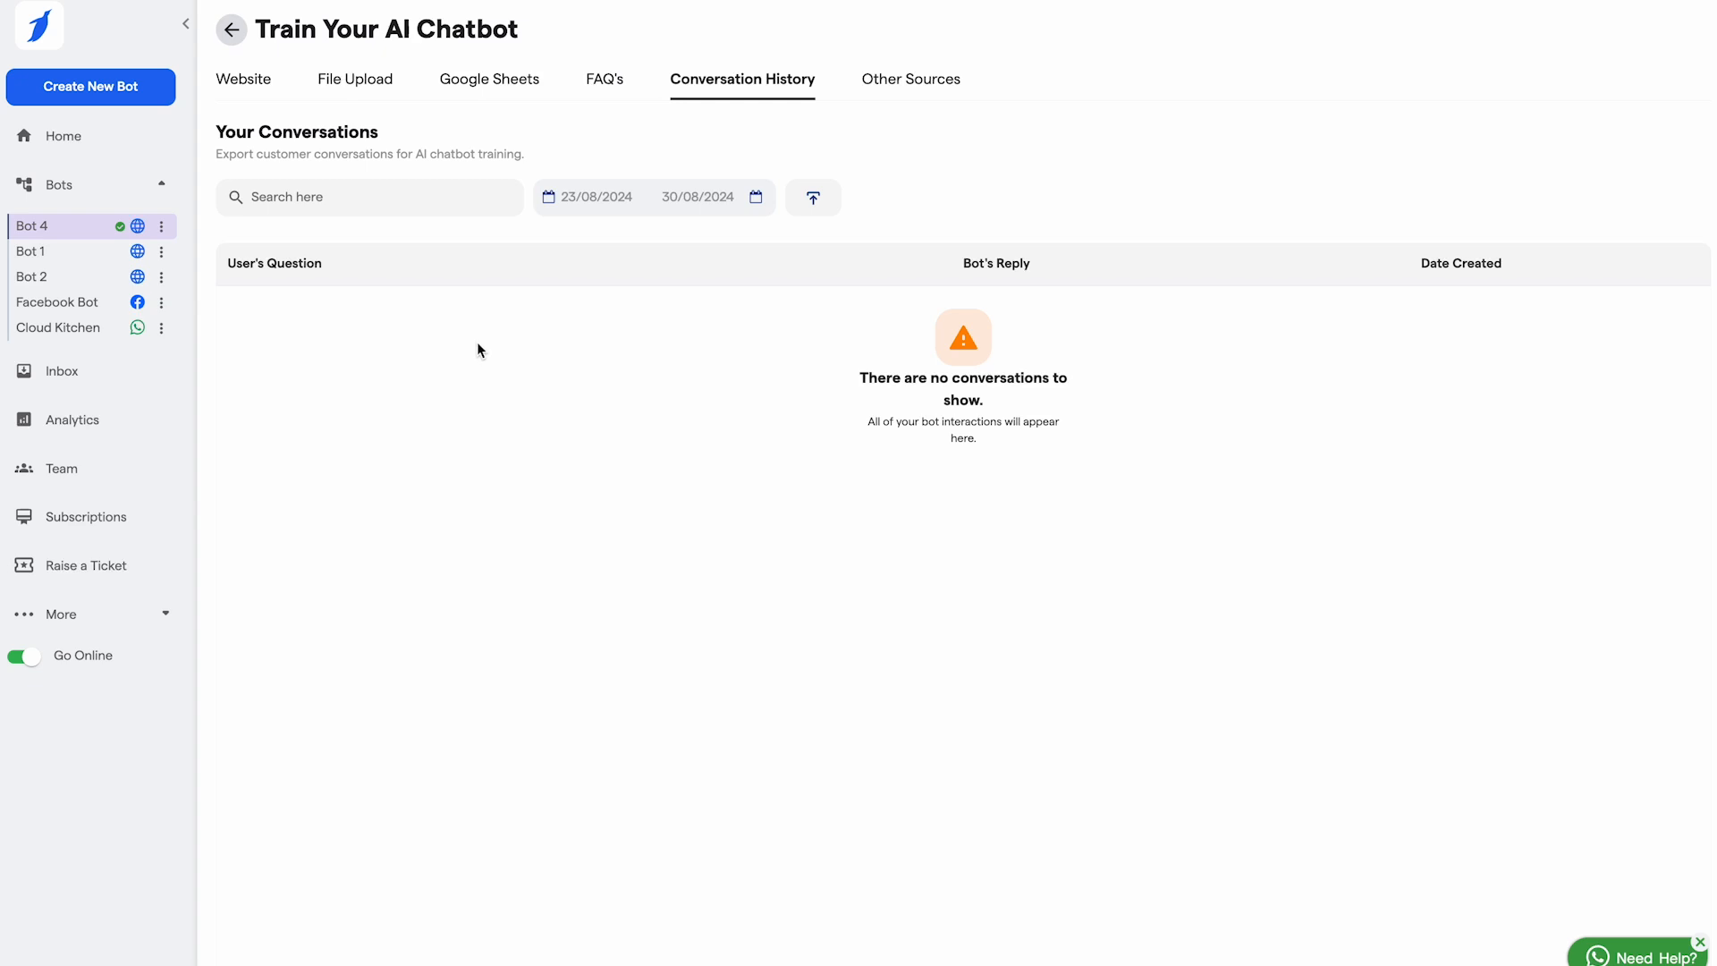
pyautogui.click(923, 79)
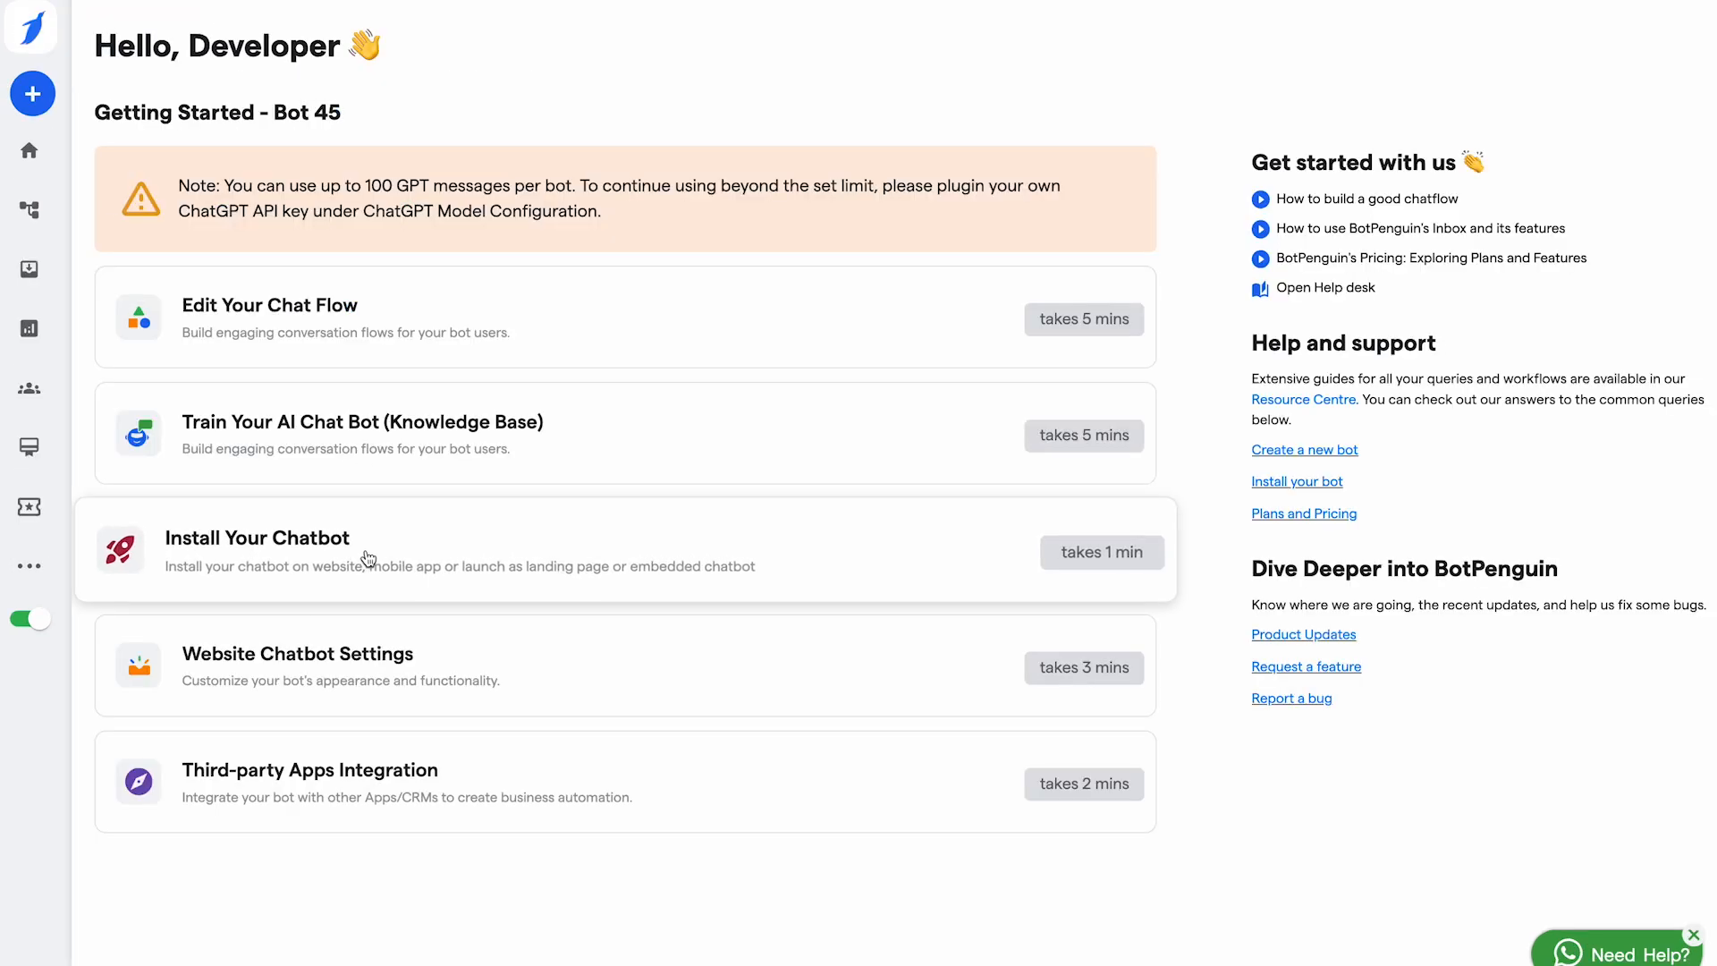
# Step: Choose the Custom website install and copy the chatbot script code
pyautogui.click(414, 552)
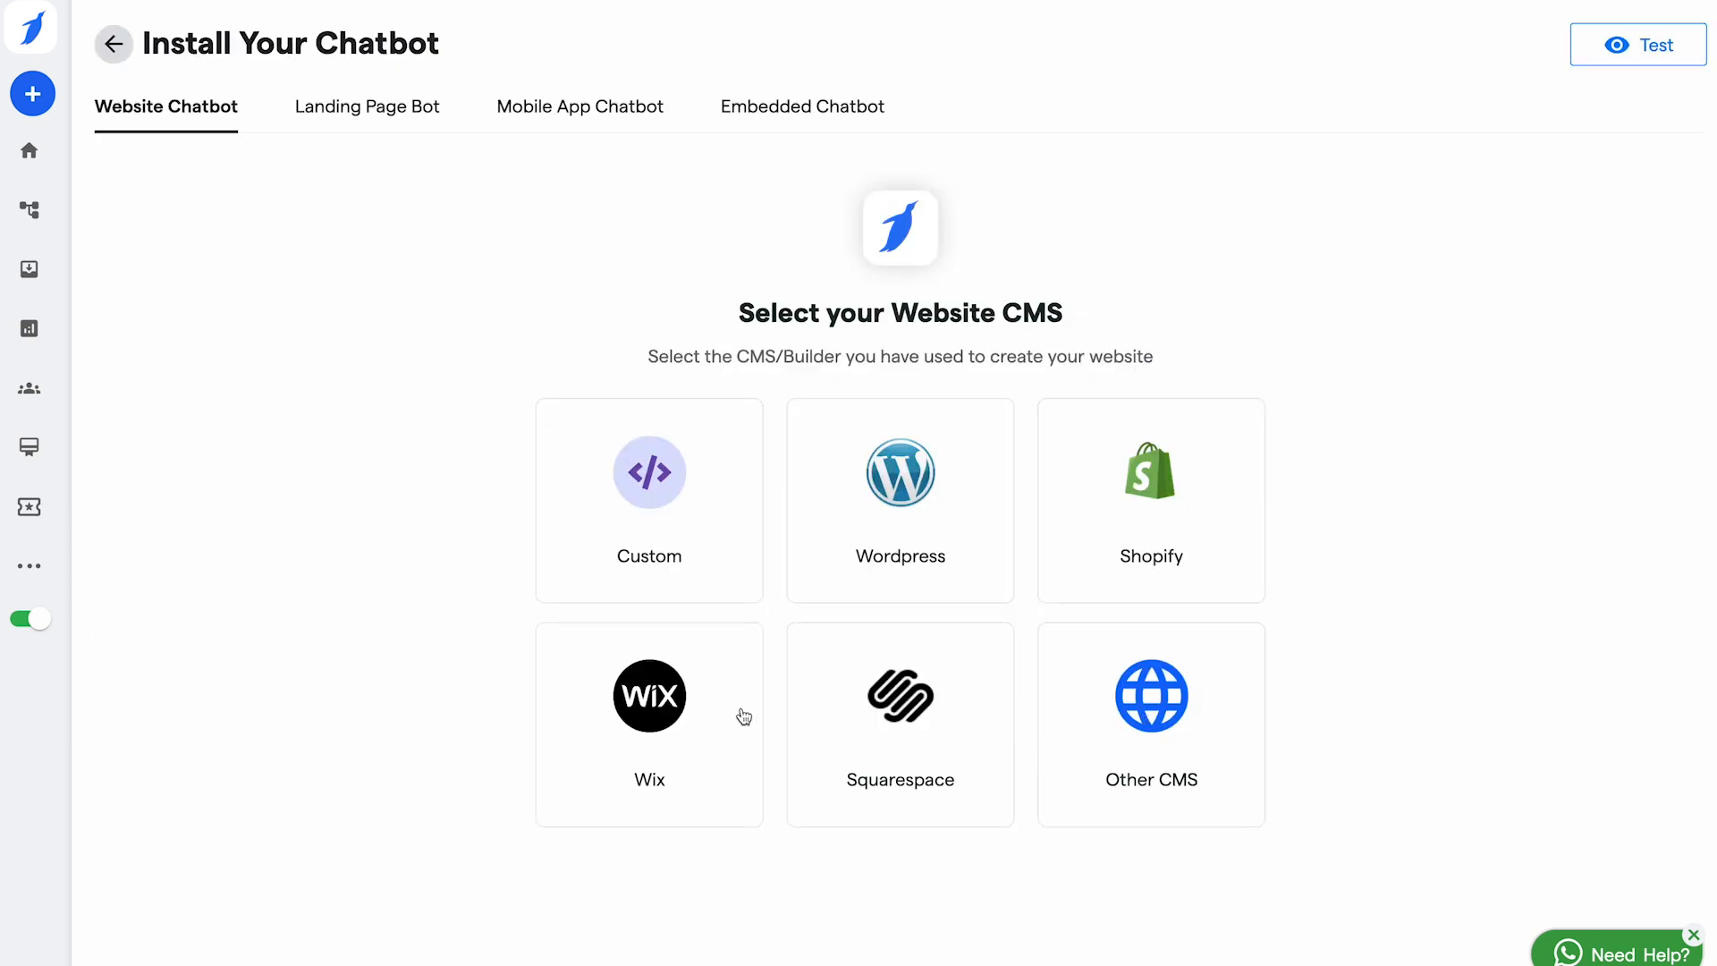
pyautogui.click(697, 533)
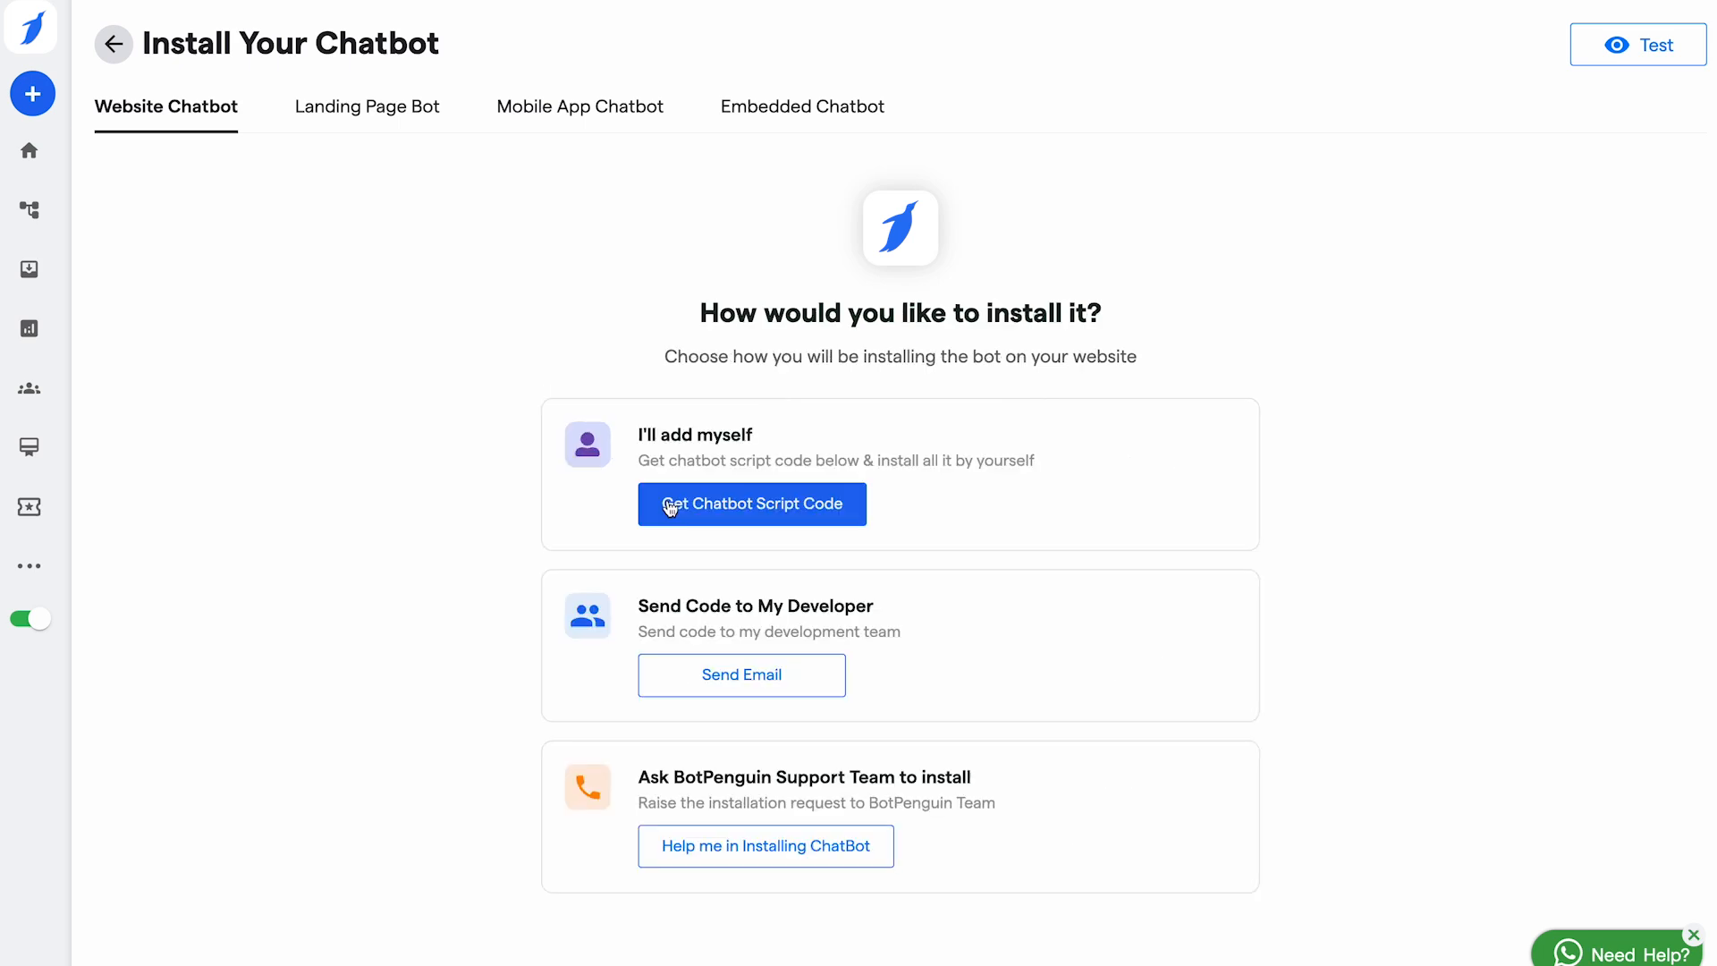
pyautogui.click(707, 505)
pyautogui.scroll(-2, 767, 578)
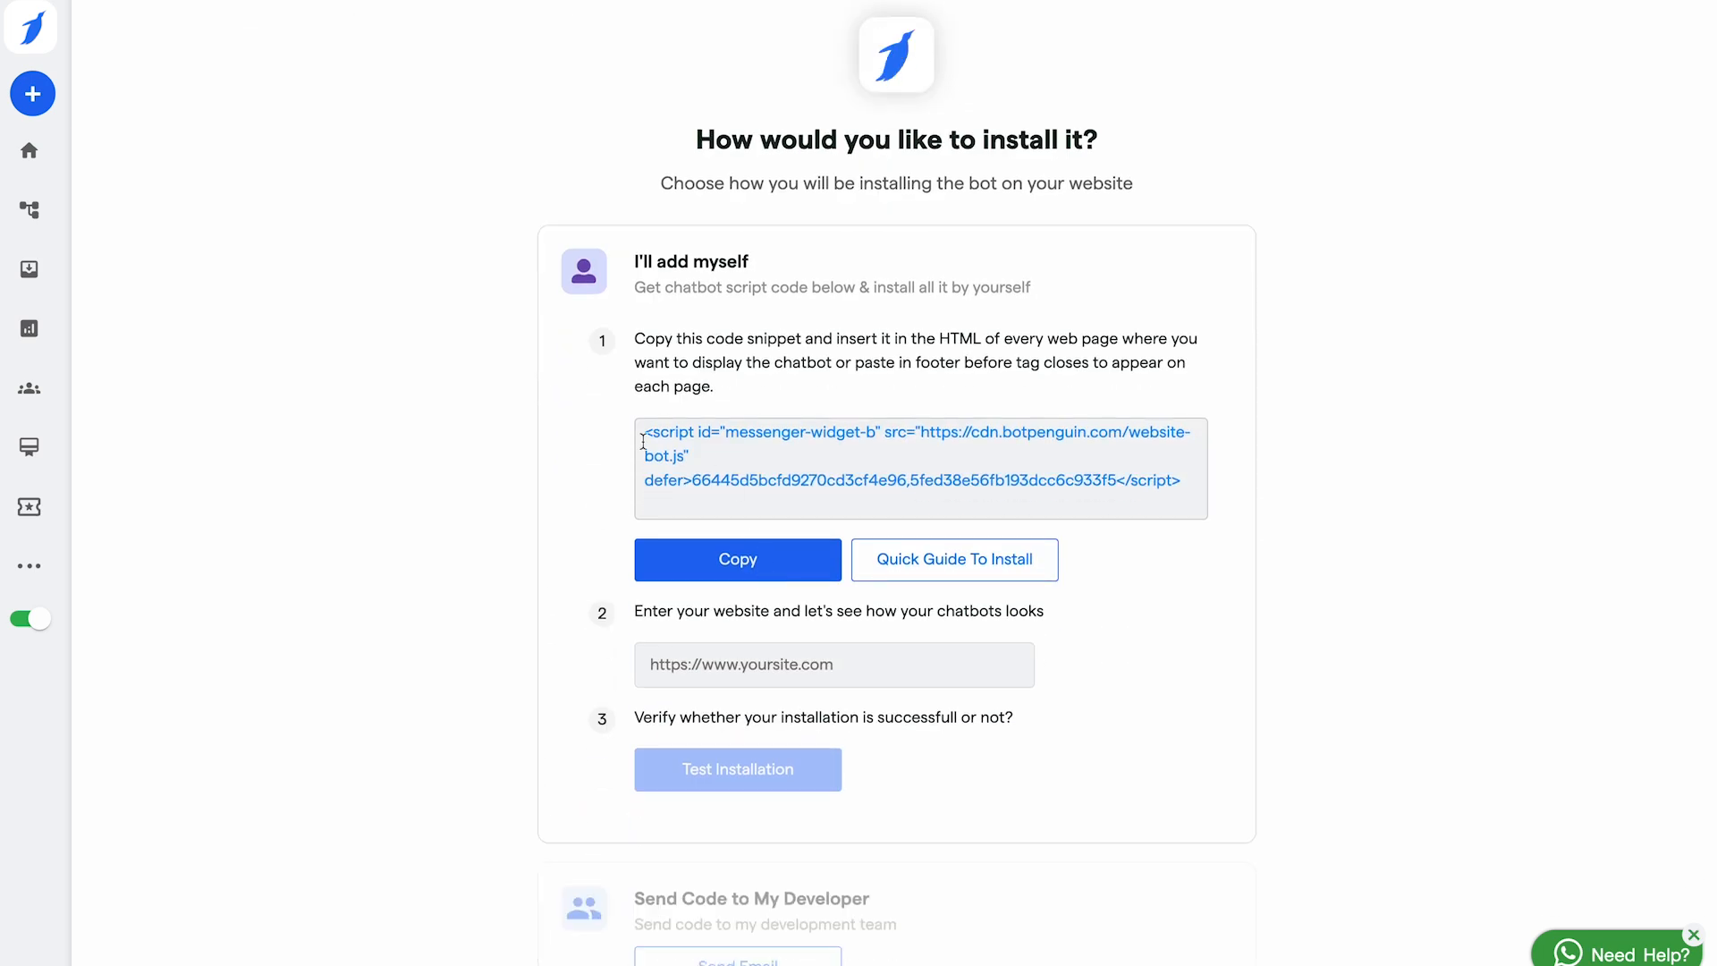
pyautogui.moveTo(640, 433); pyautogui.dragTo(1201, 485)
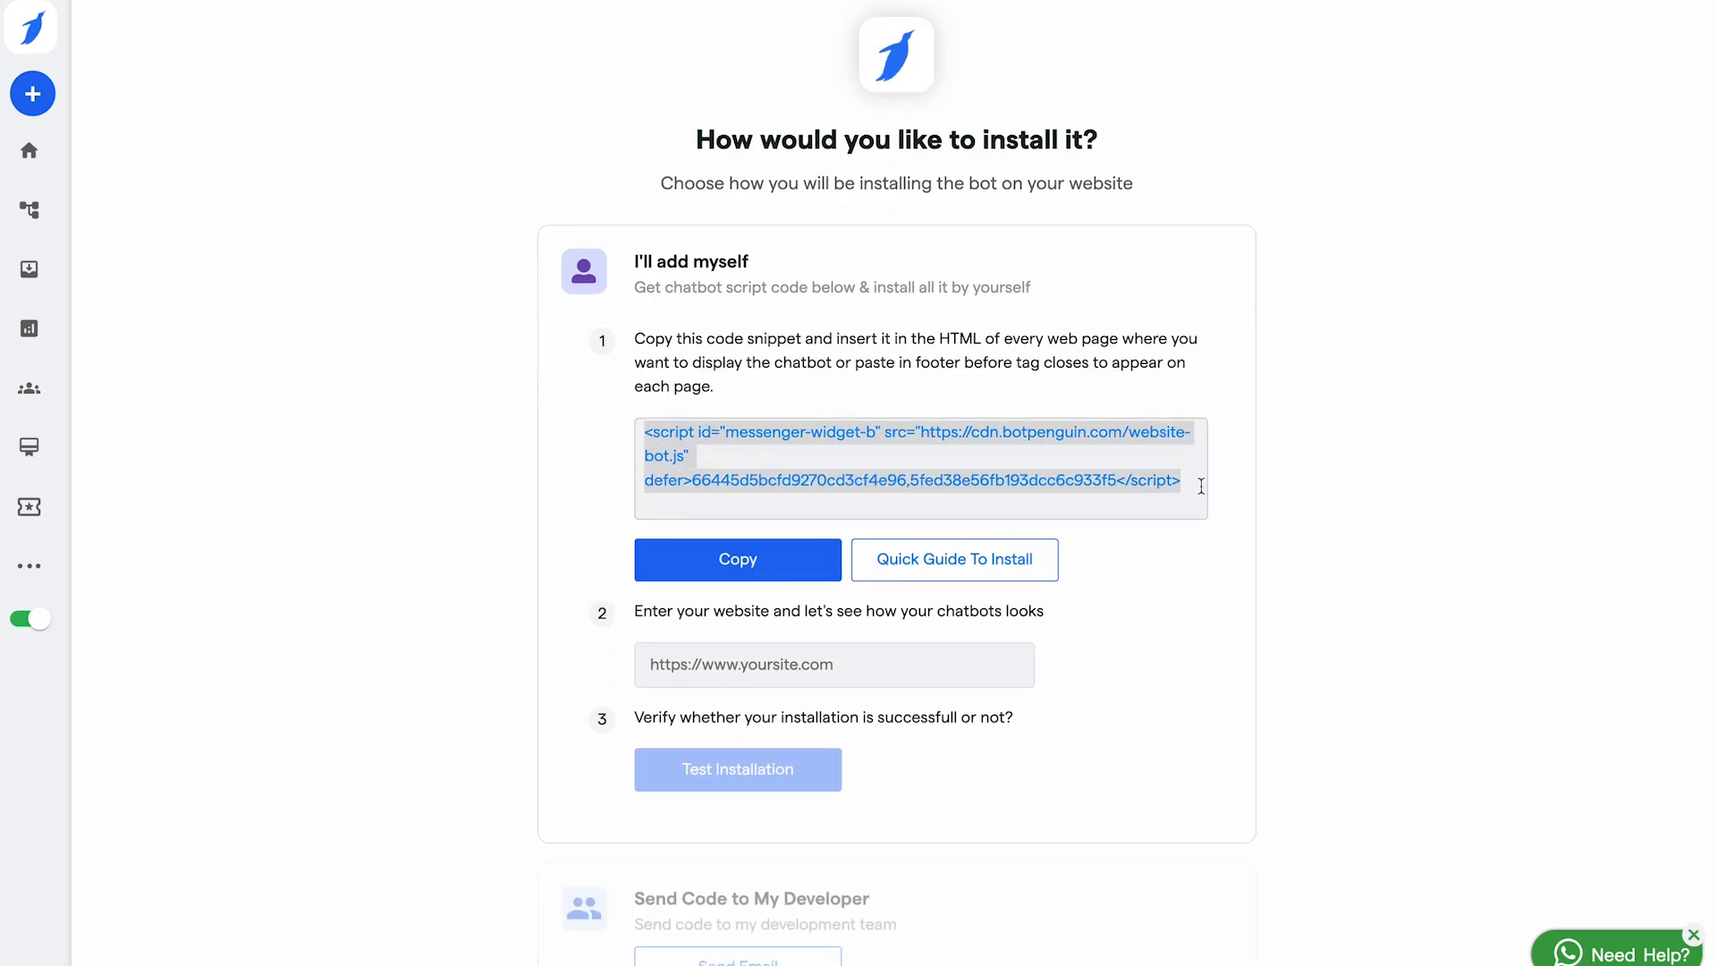
pyautogui.click(779, 556)
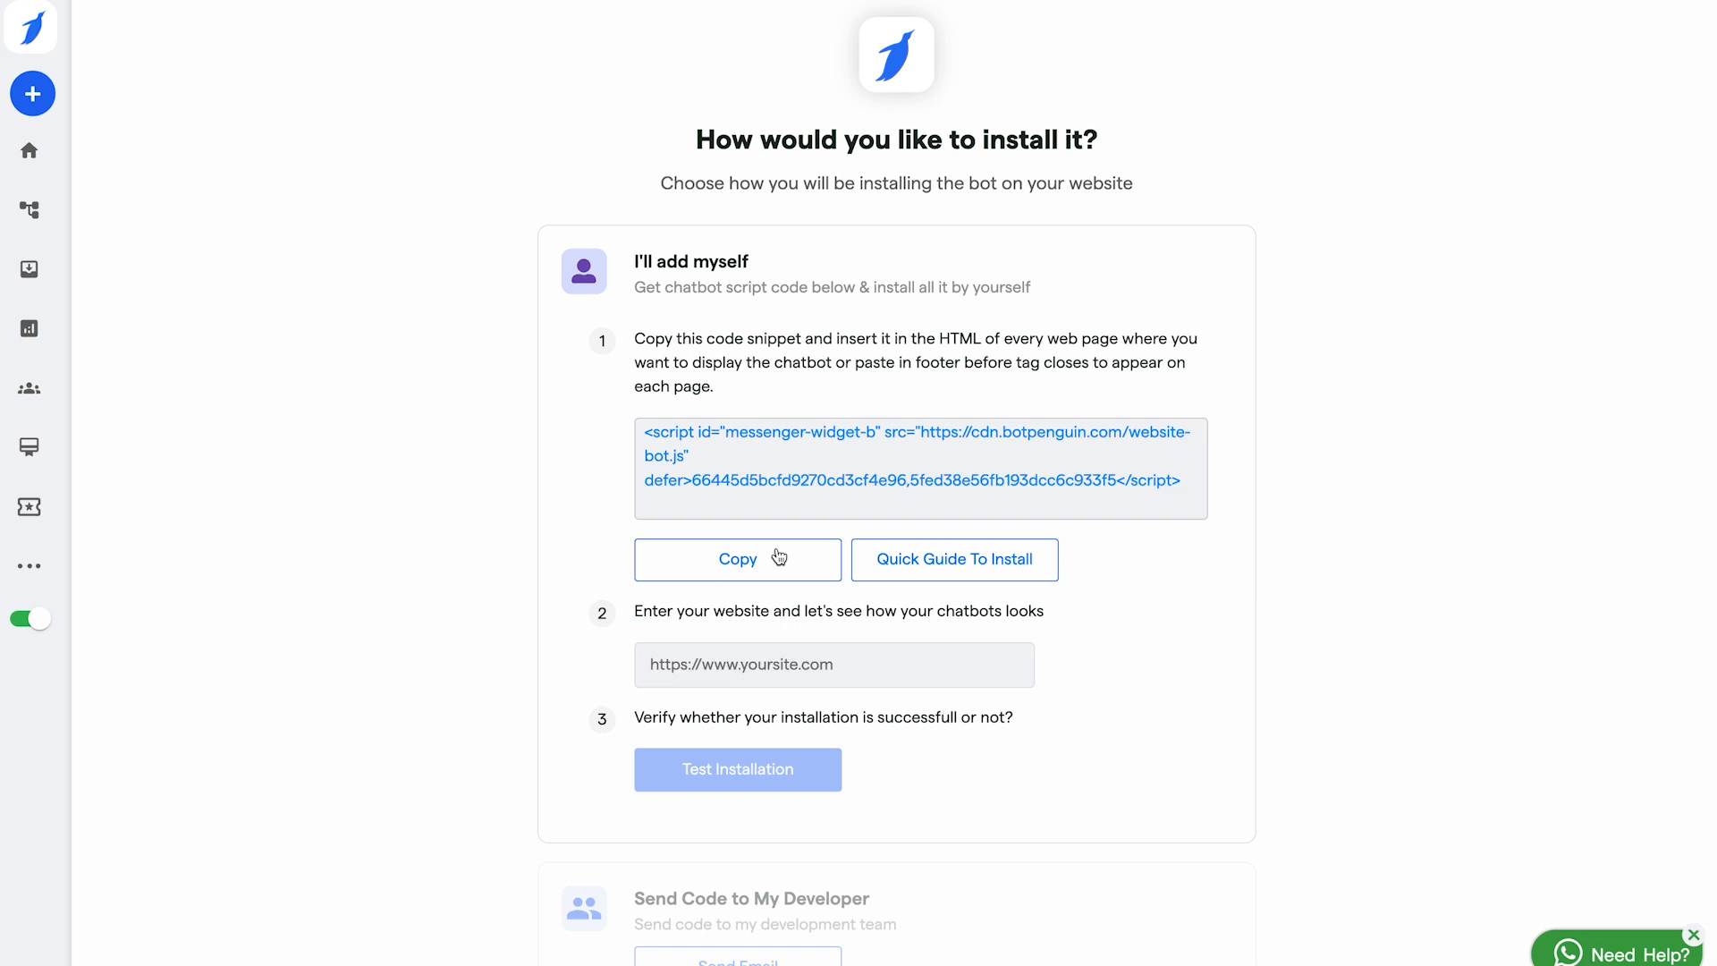
pyautogui.hscroll(-5, 239, 134)
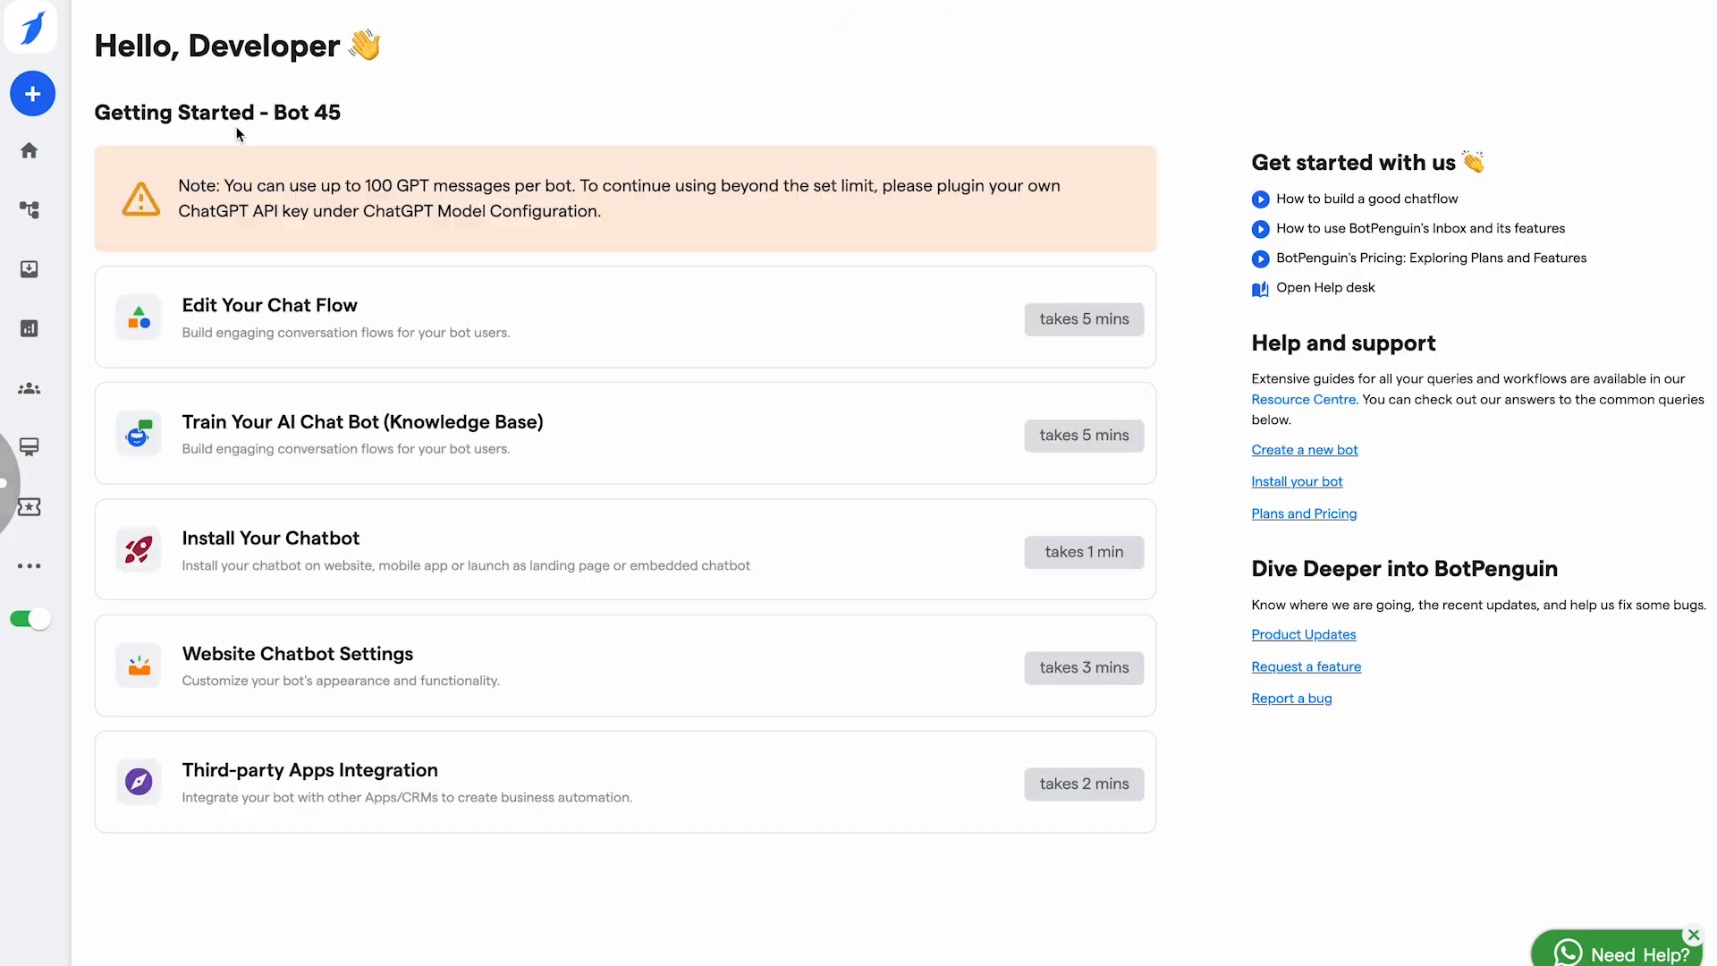
# Step: Browse the Landing Page, Mobile App and Embedded install options, including the iframe snippet
pyautogui.click(355, 570)
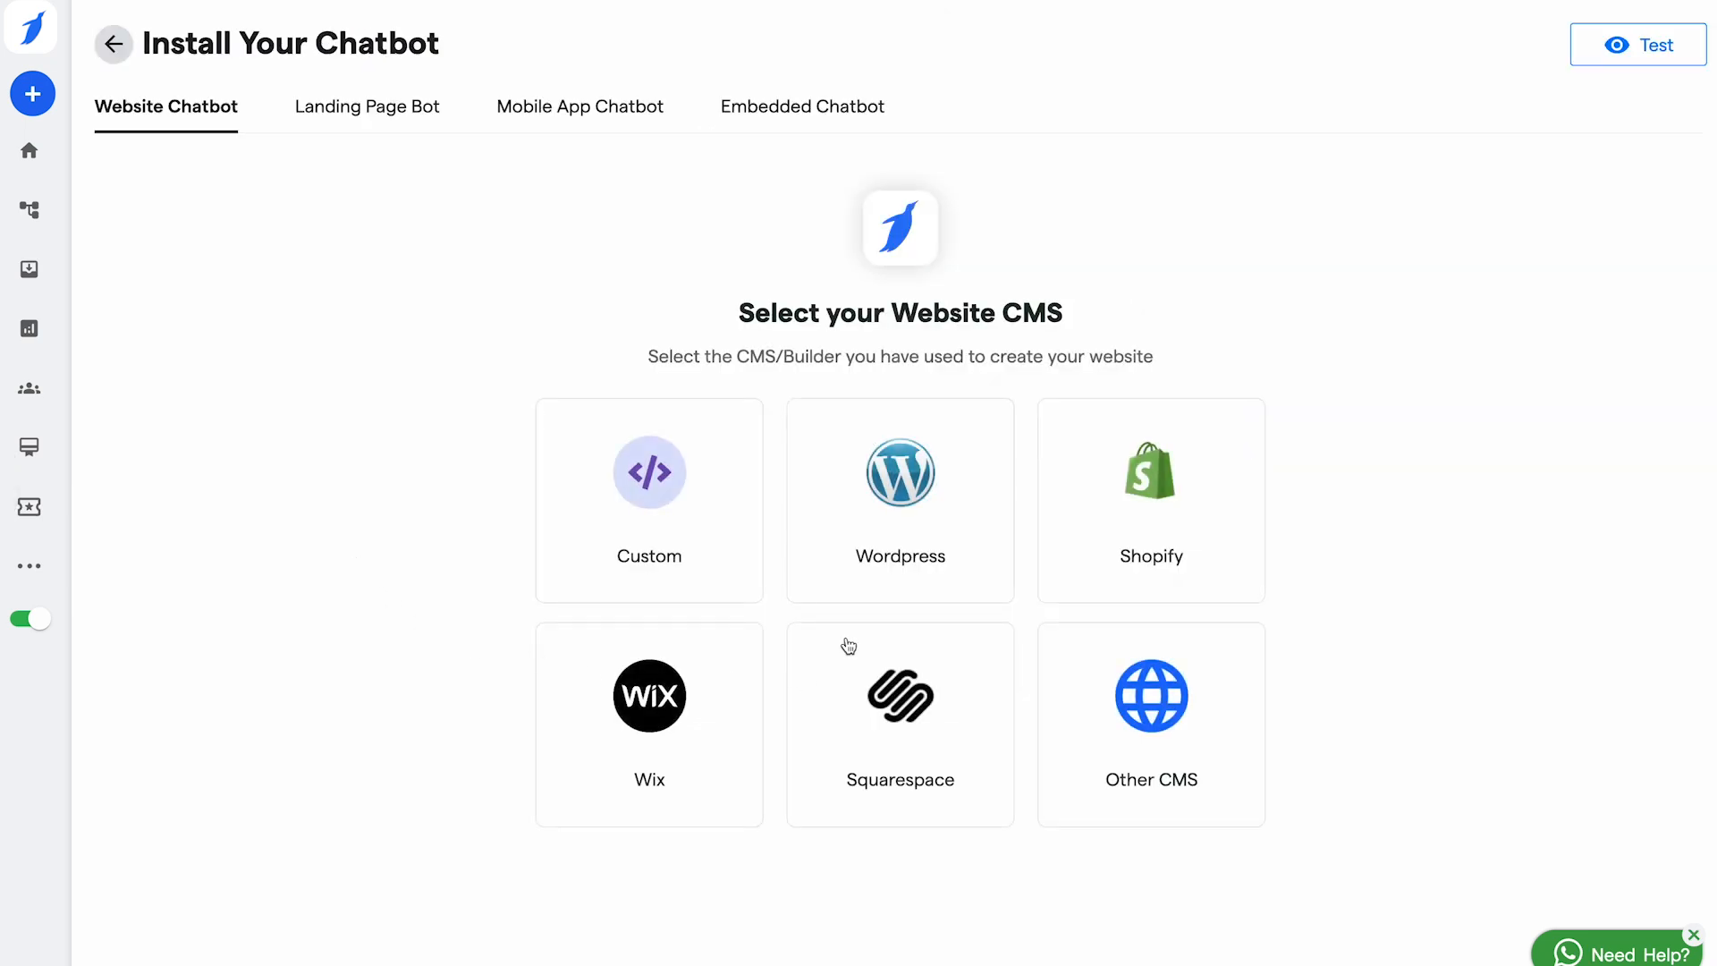
pyautogui.click(909, 524)
pyautogui.click(379, 119)
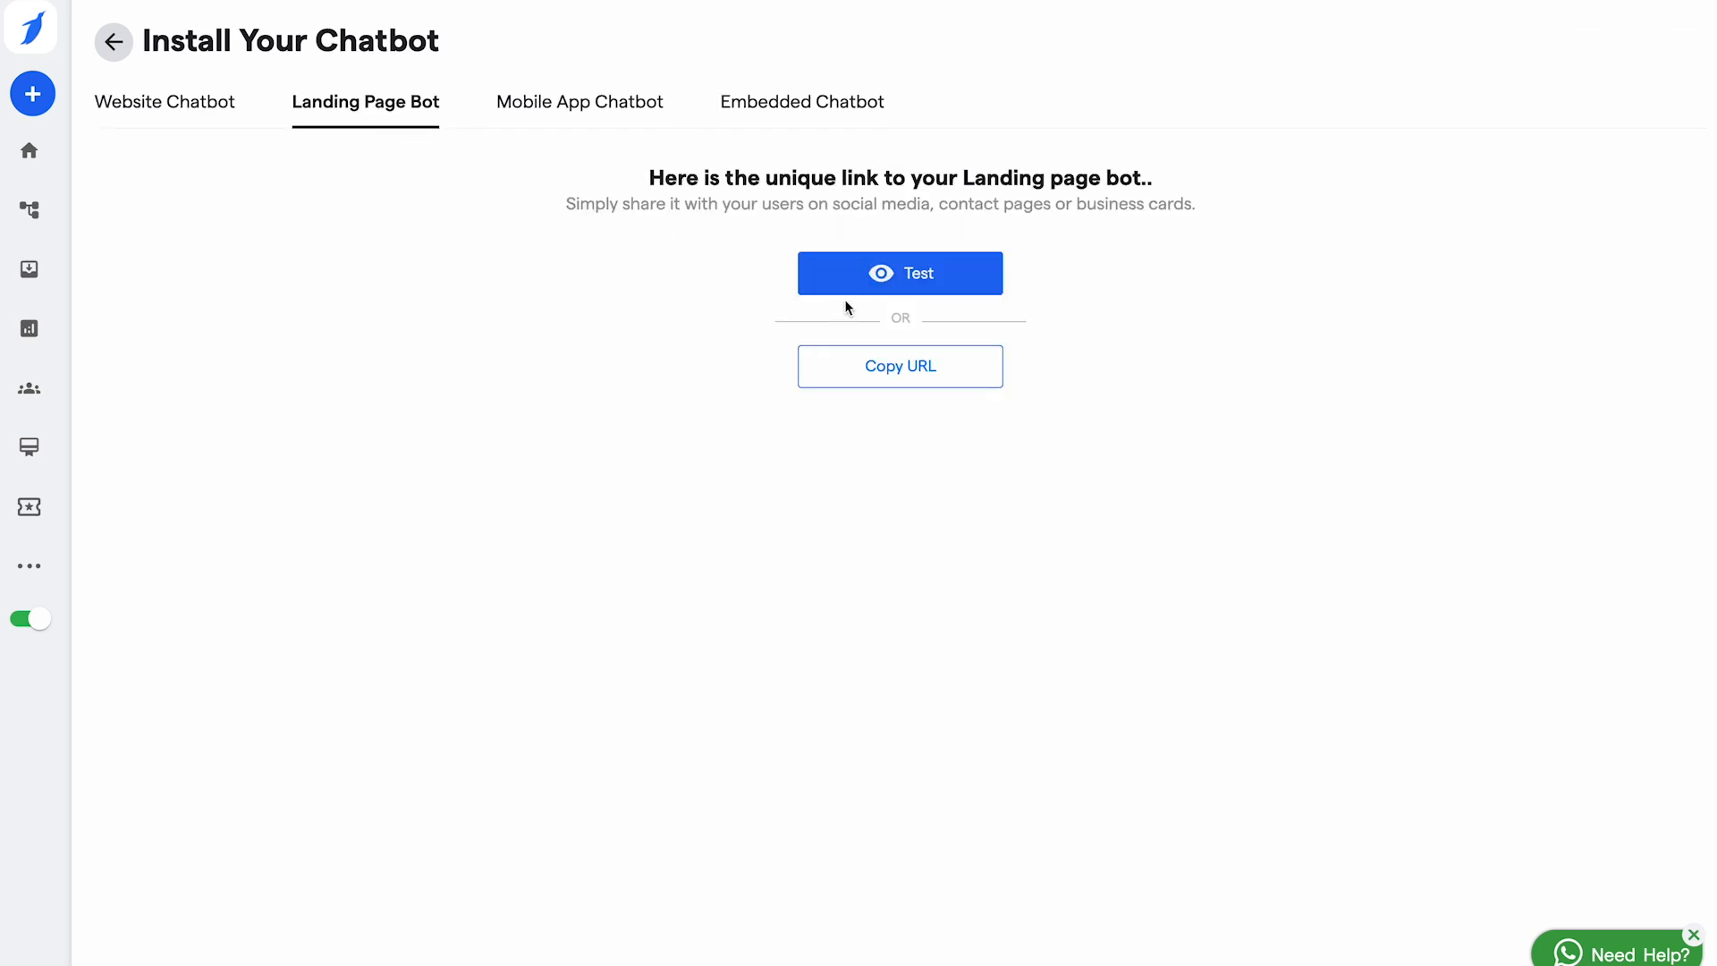
pyautogui.click(577, 105)
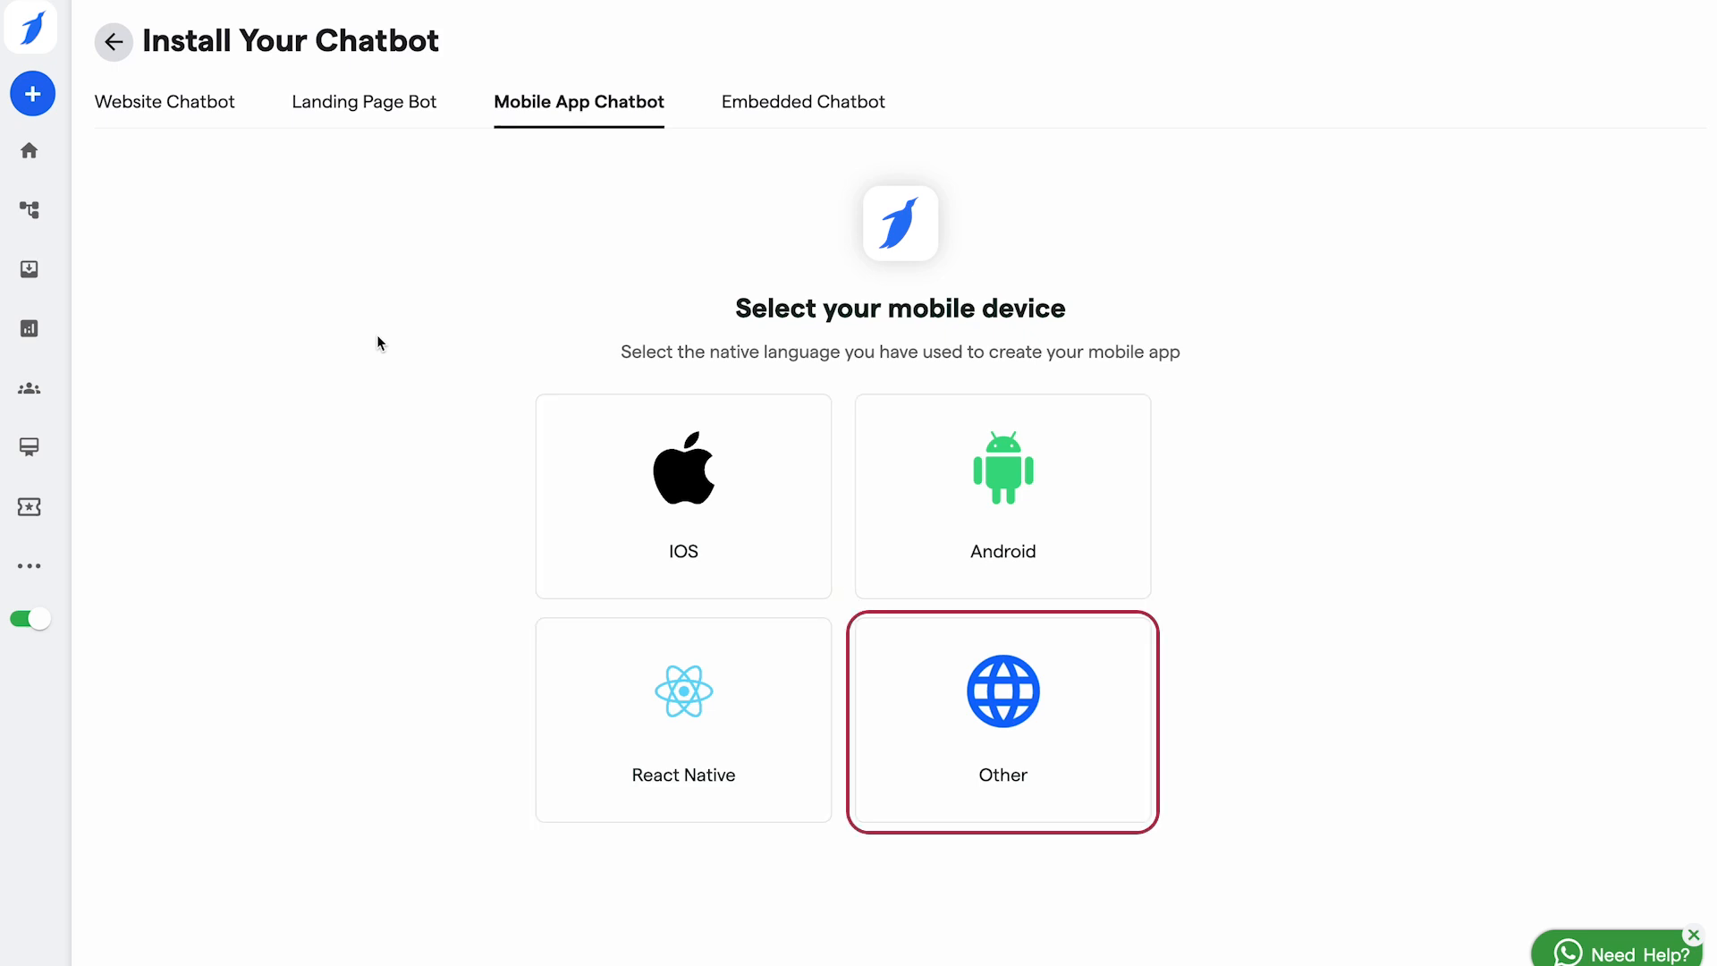
pyautogui.click(755, 108)
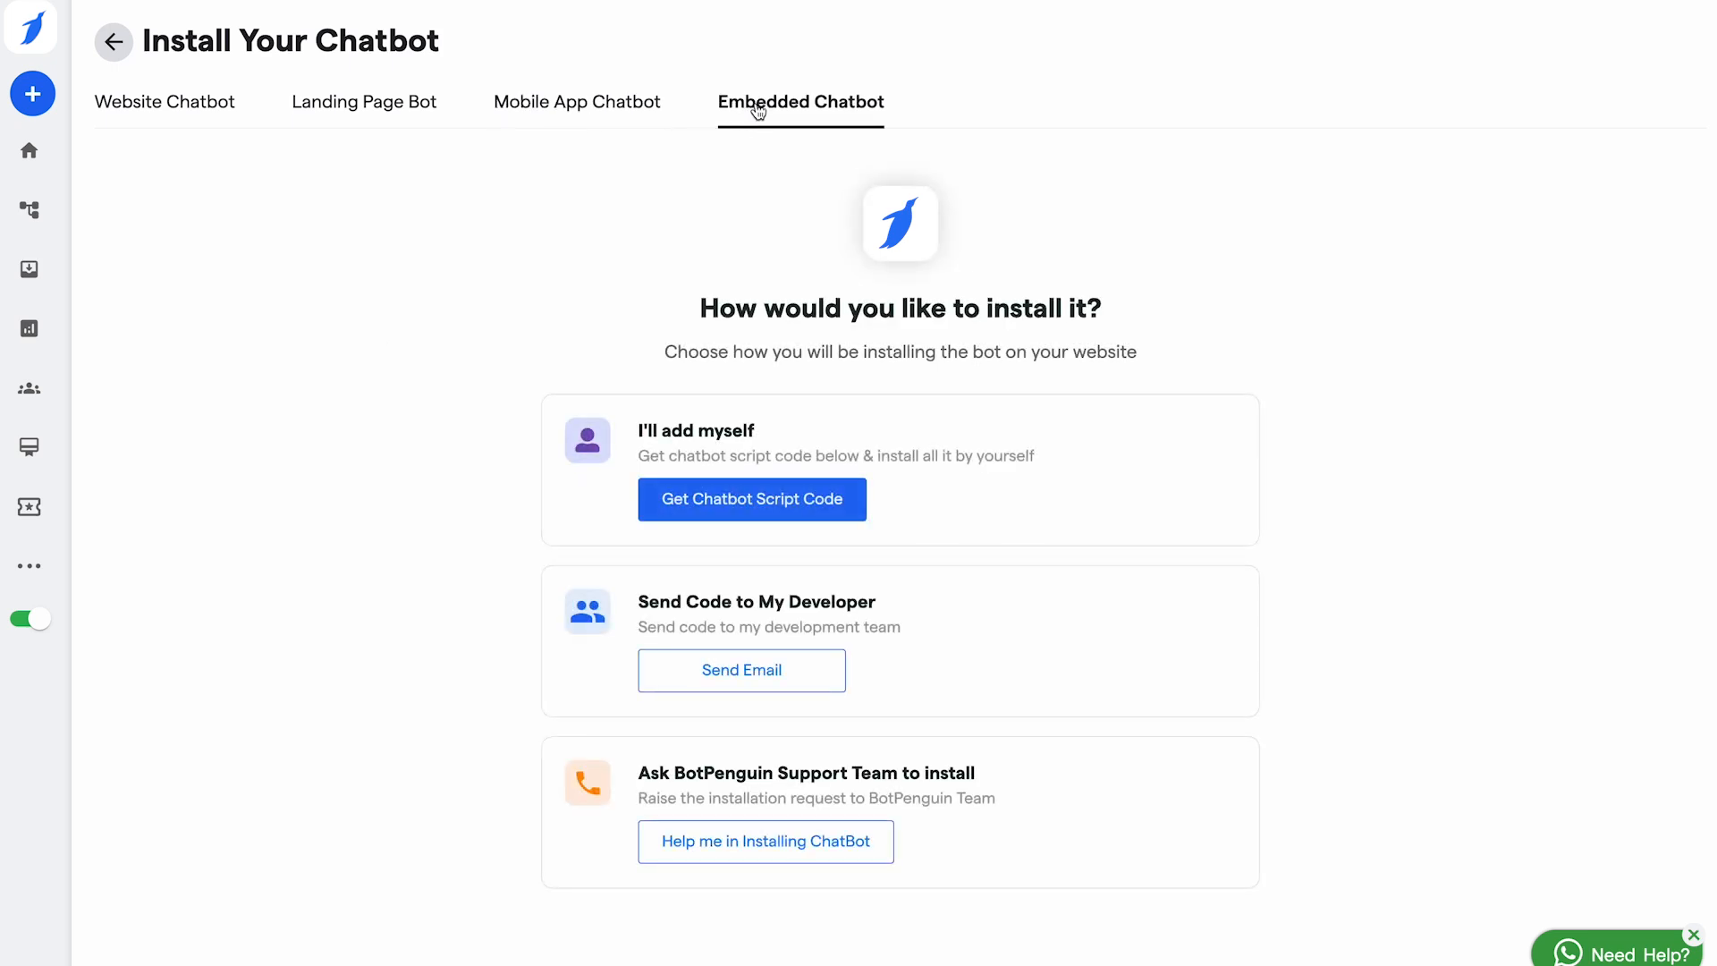
pyautogui.click(662, 511)
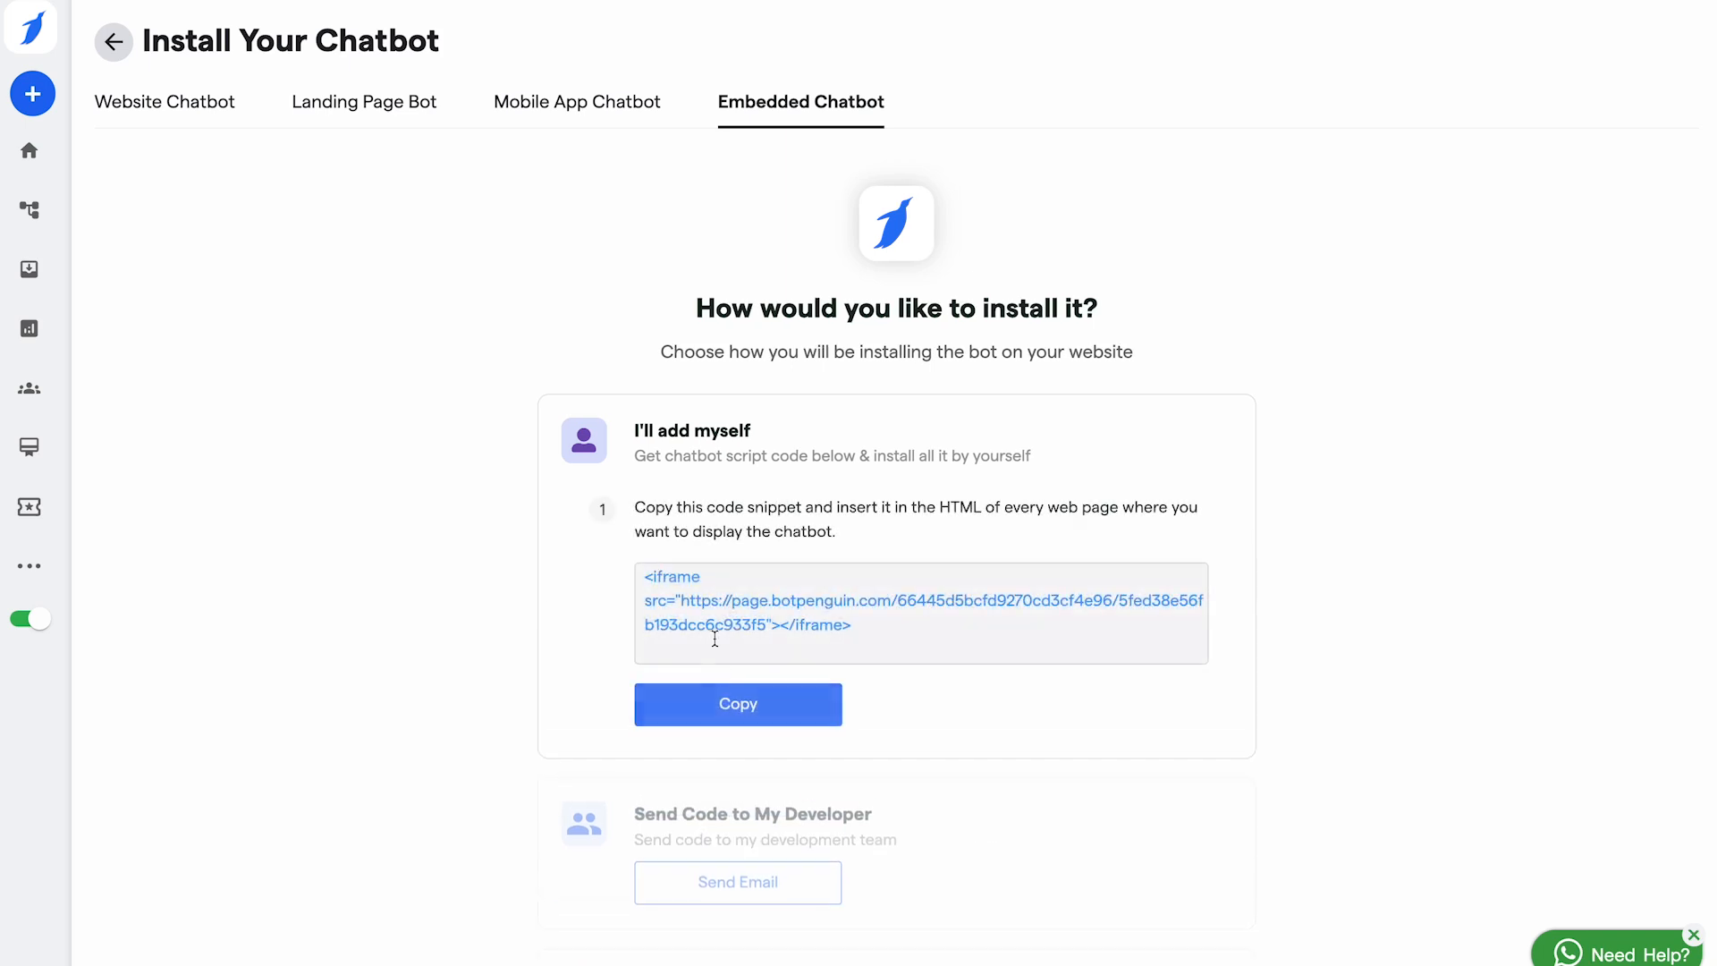
pyautogui.scroll(-2, 916, 697)
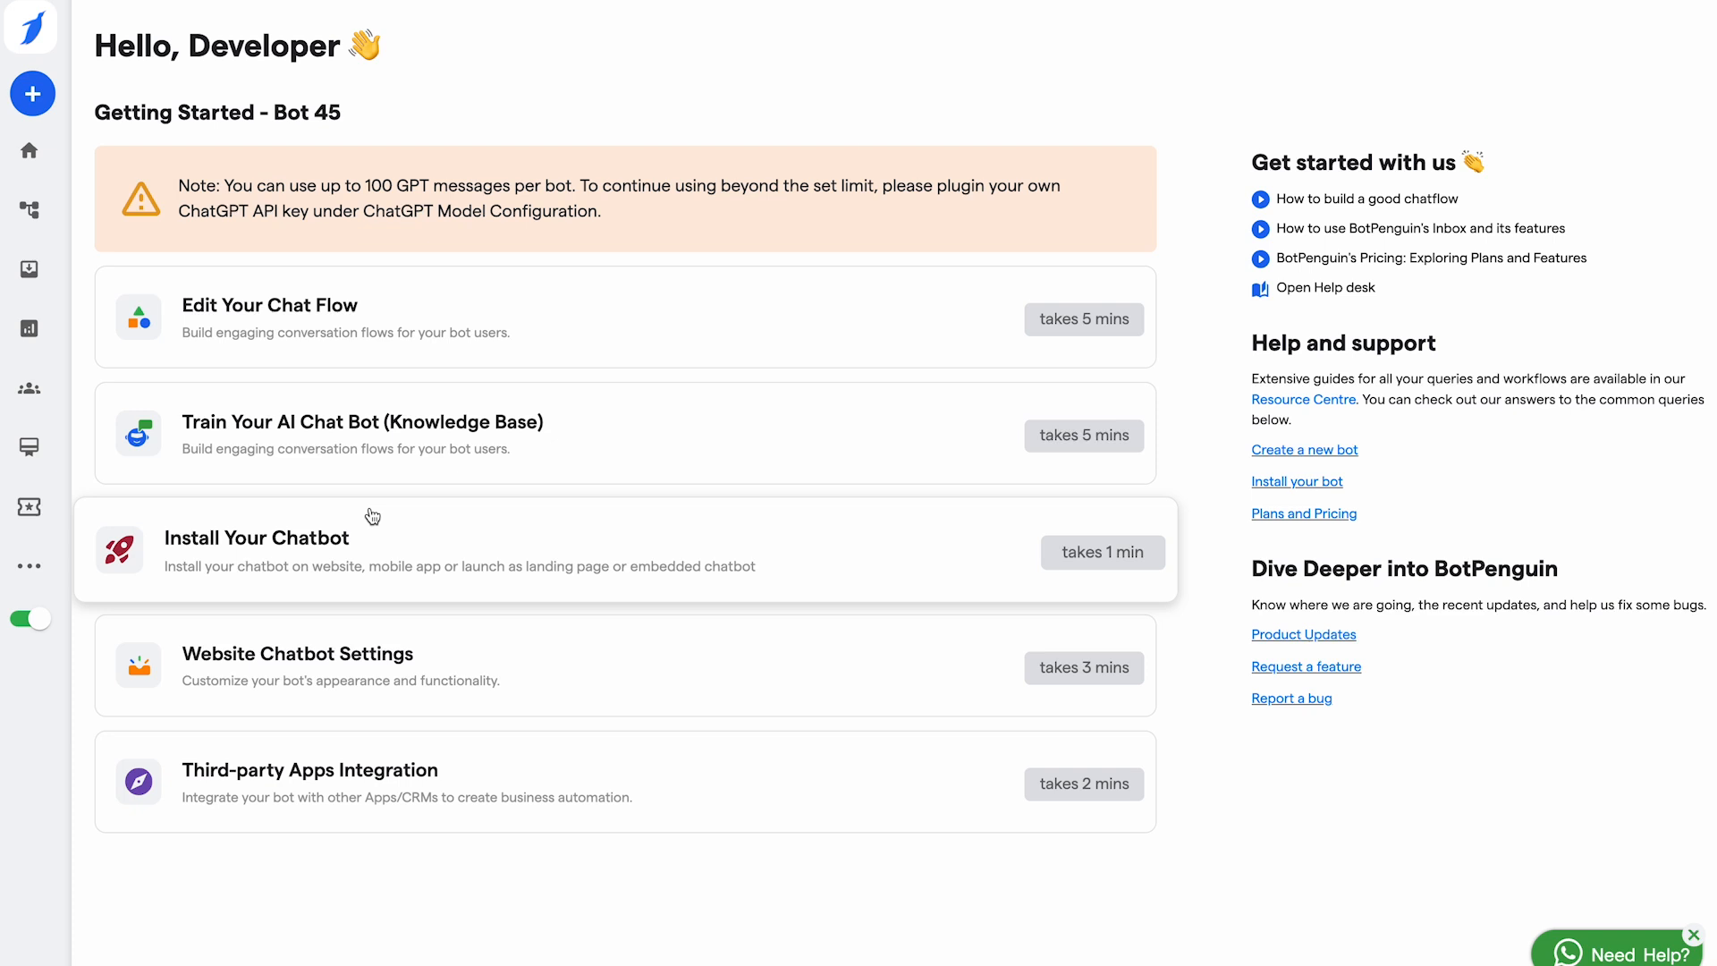
# Step: Rename the website bot to Kevin in Website Chatbot Settings
pyautogui.click(258, 661)
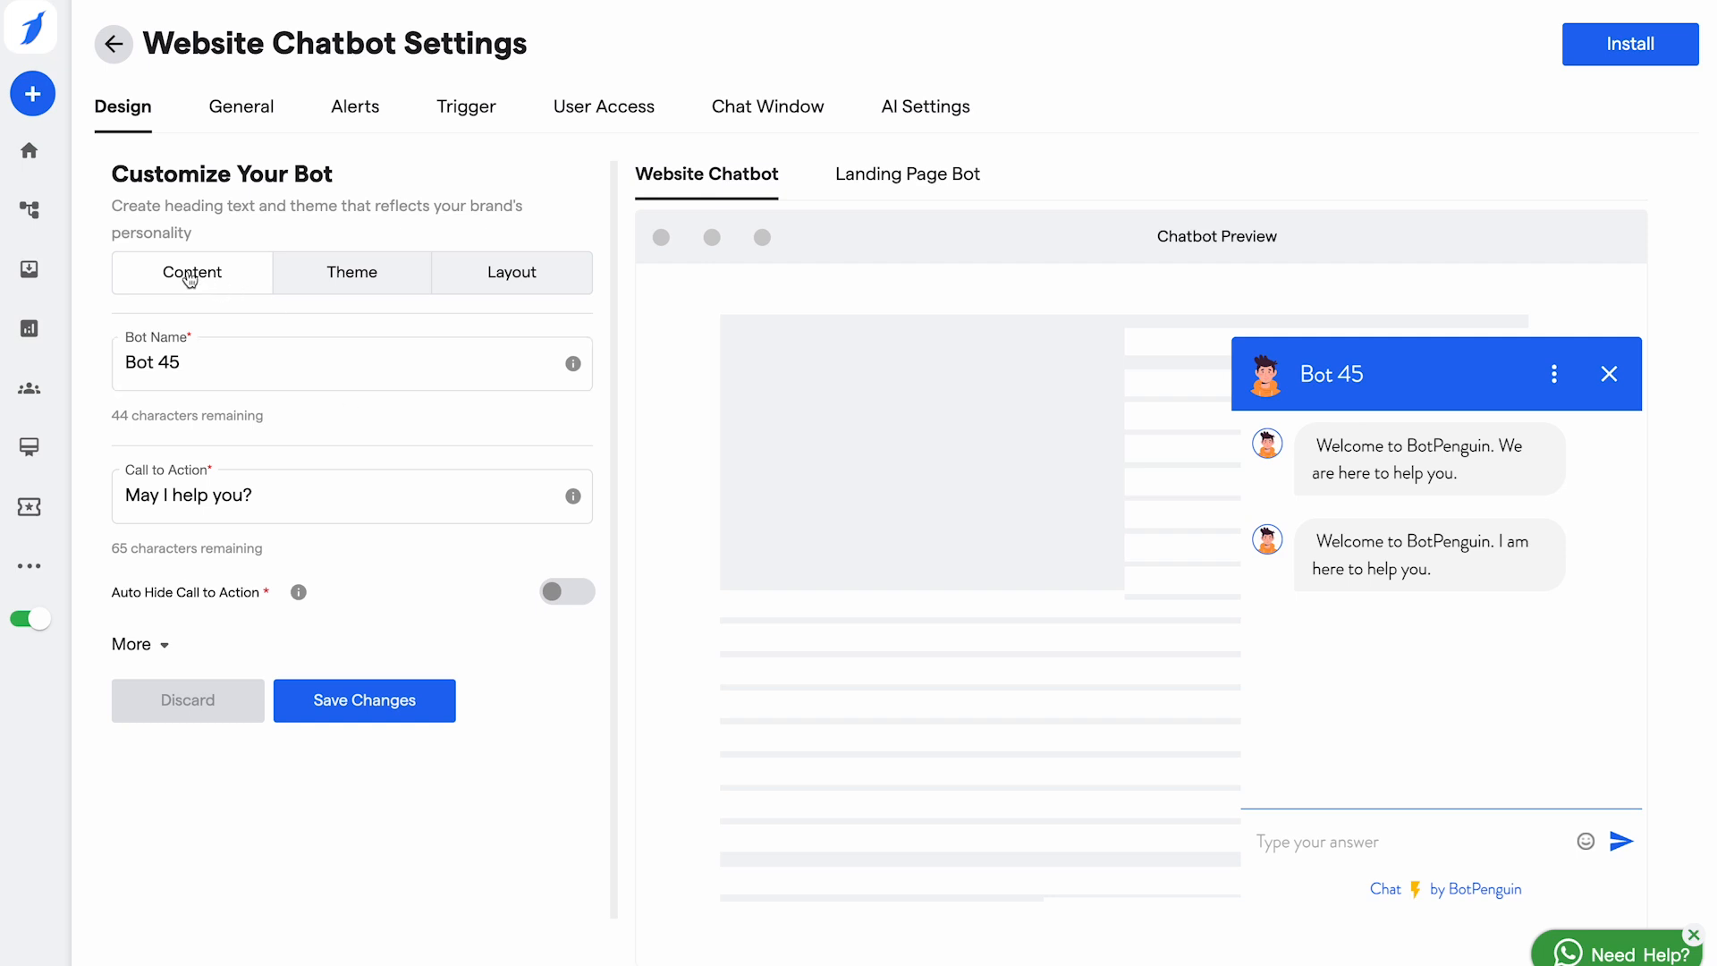
pyautogui.click(210, 365)
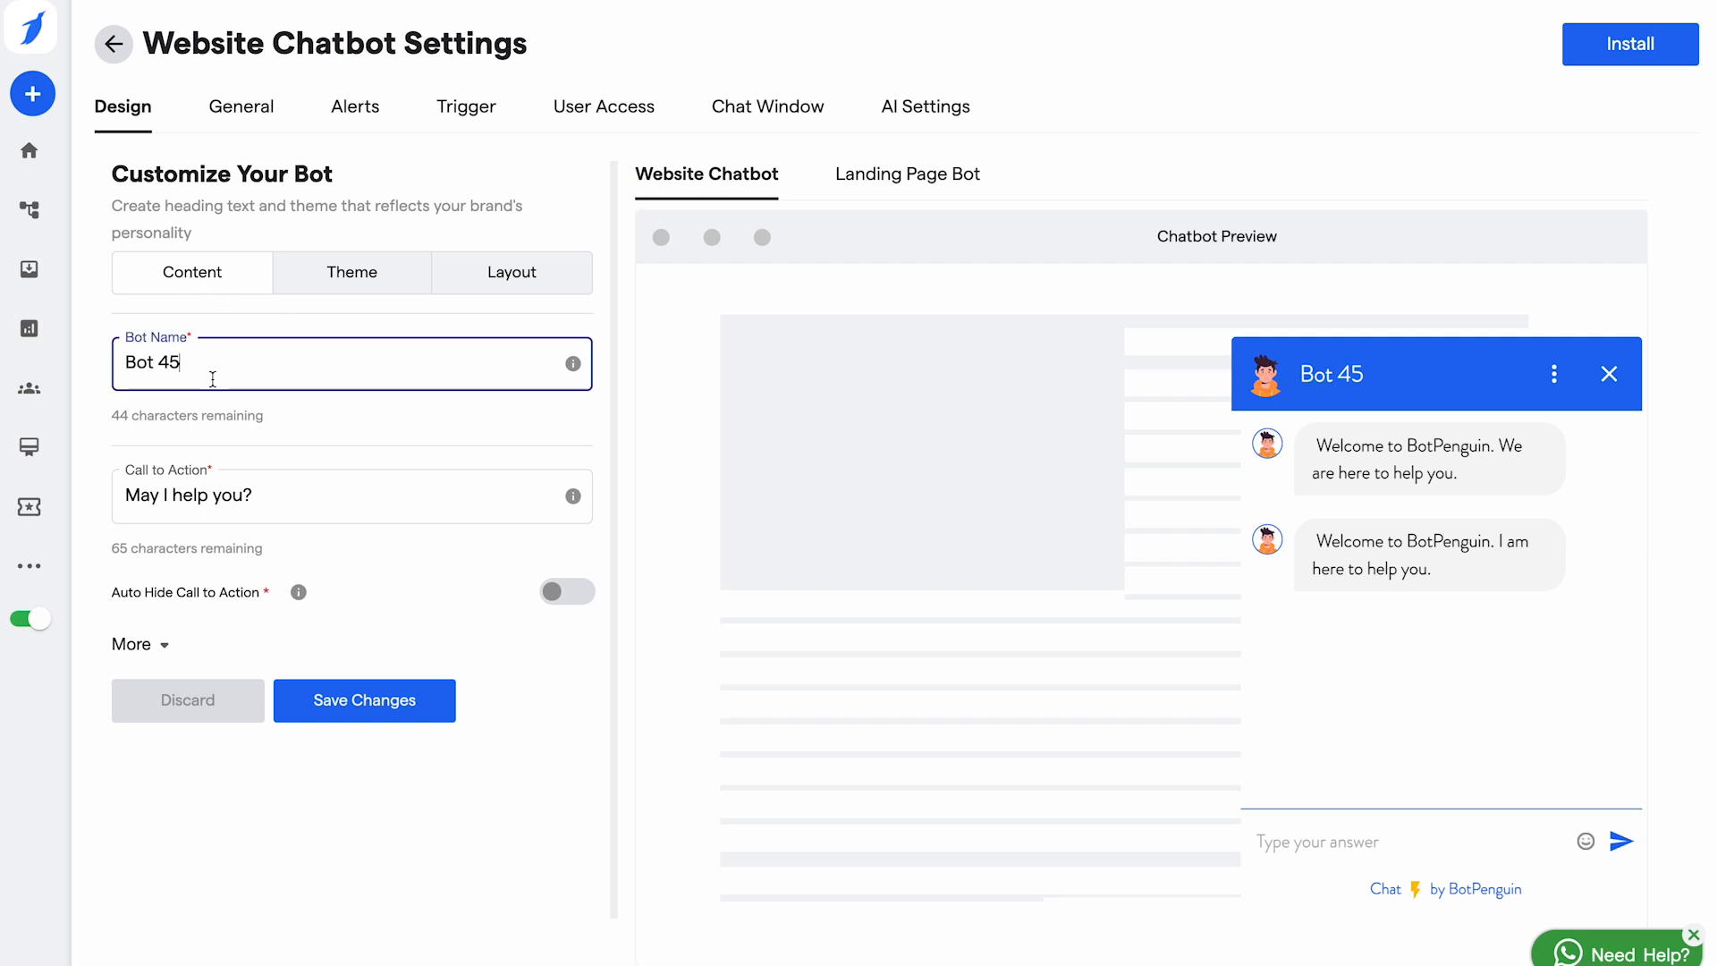
pyautogui.press('BackSpace')
pyautogui.press('BackSpace')
pyautogui.press('BackSpace')
pyautogui.press('BackSpace')
pyautogui.press('BackSpace')
pyautogui.press('BackSpace')
pyautogui.write('Kevin')
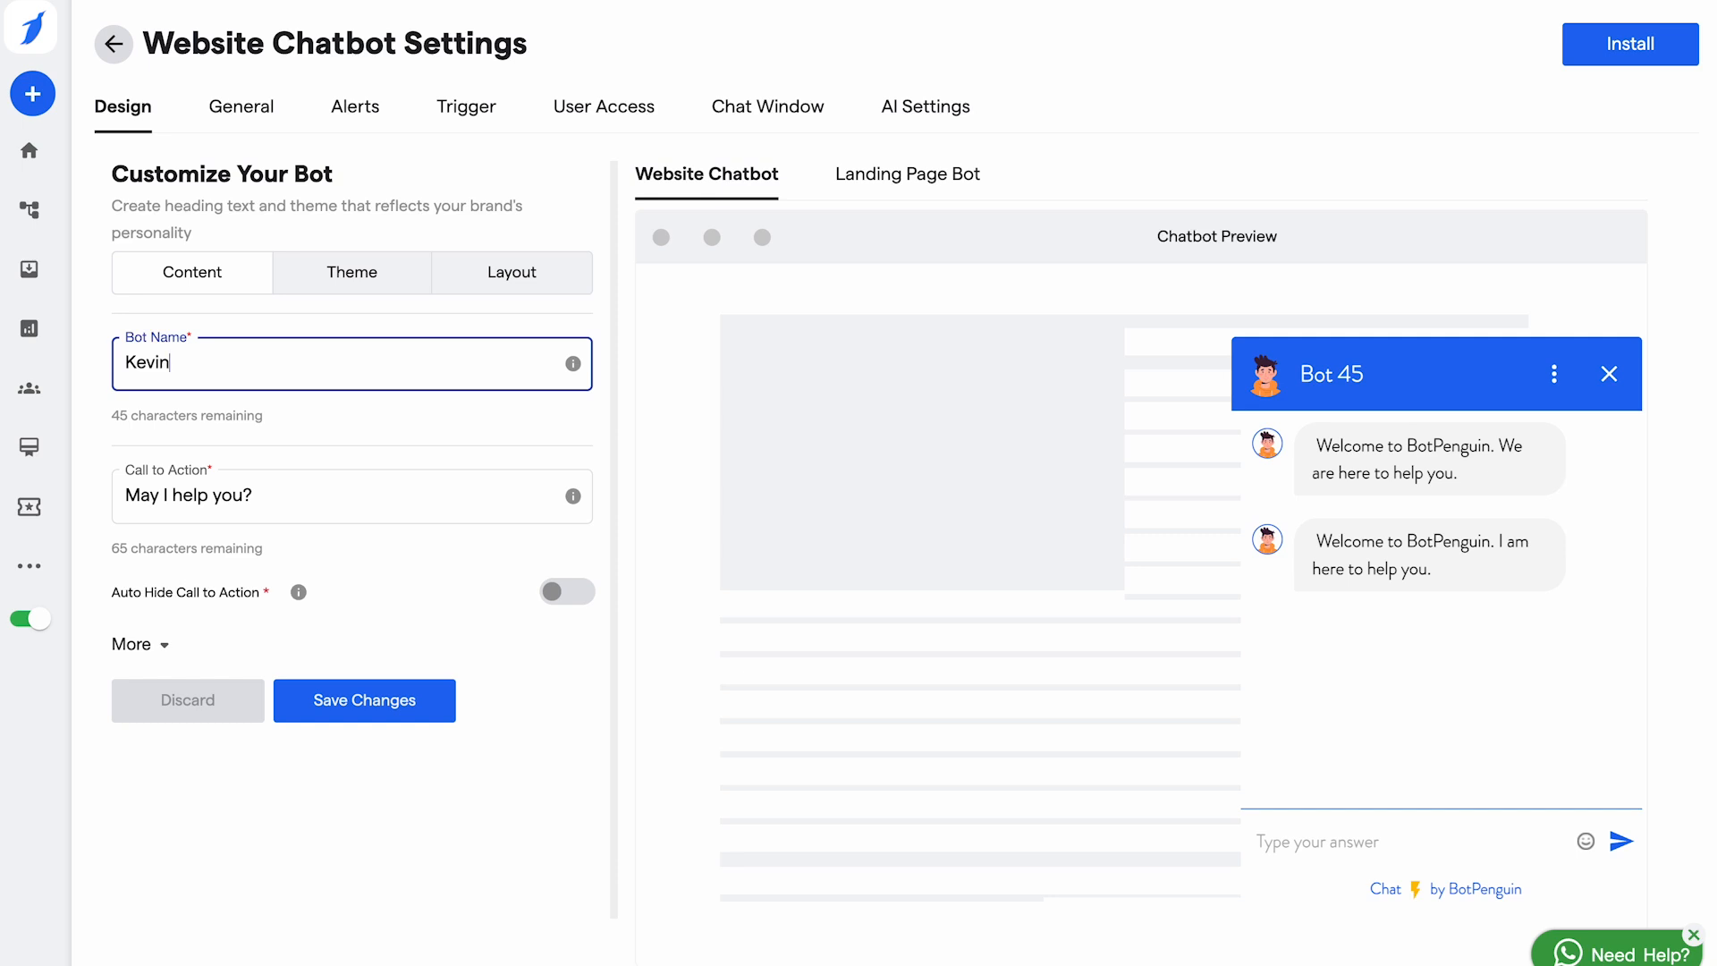
# Step: Set the call to action to 'How can I help You today' and auto-hide it after 10 seconds
pyautogui.click(407, 497)
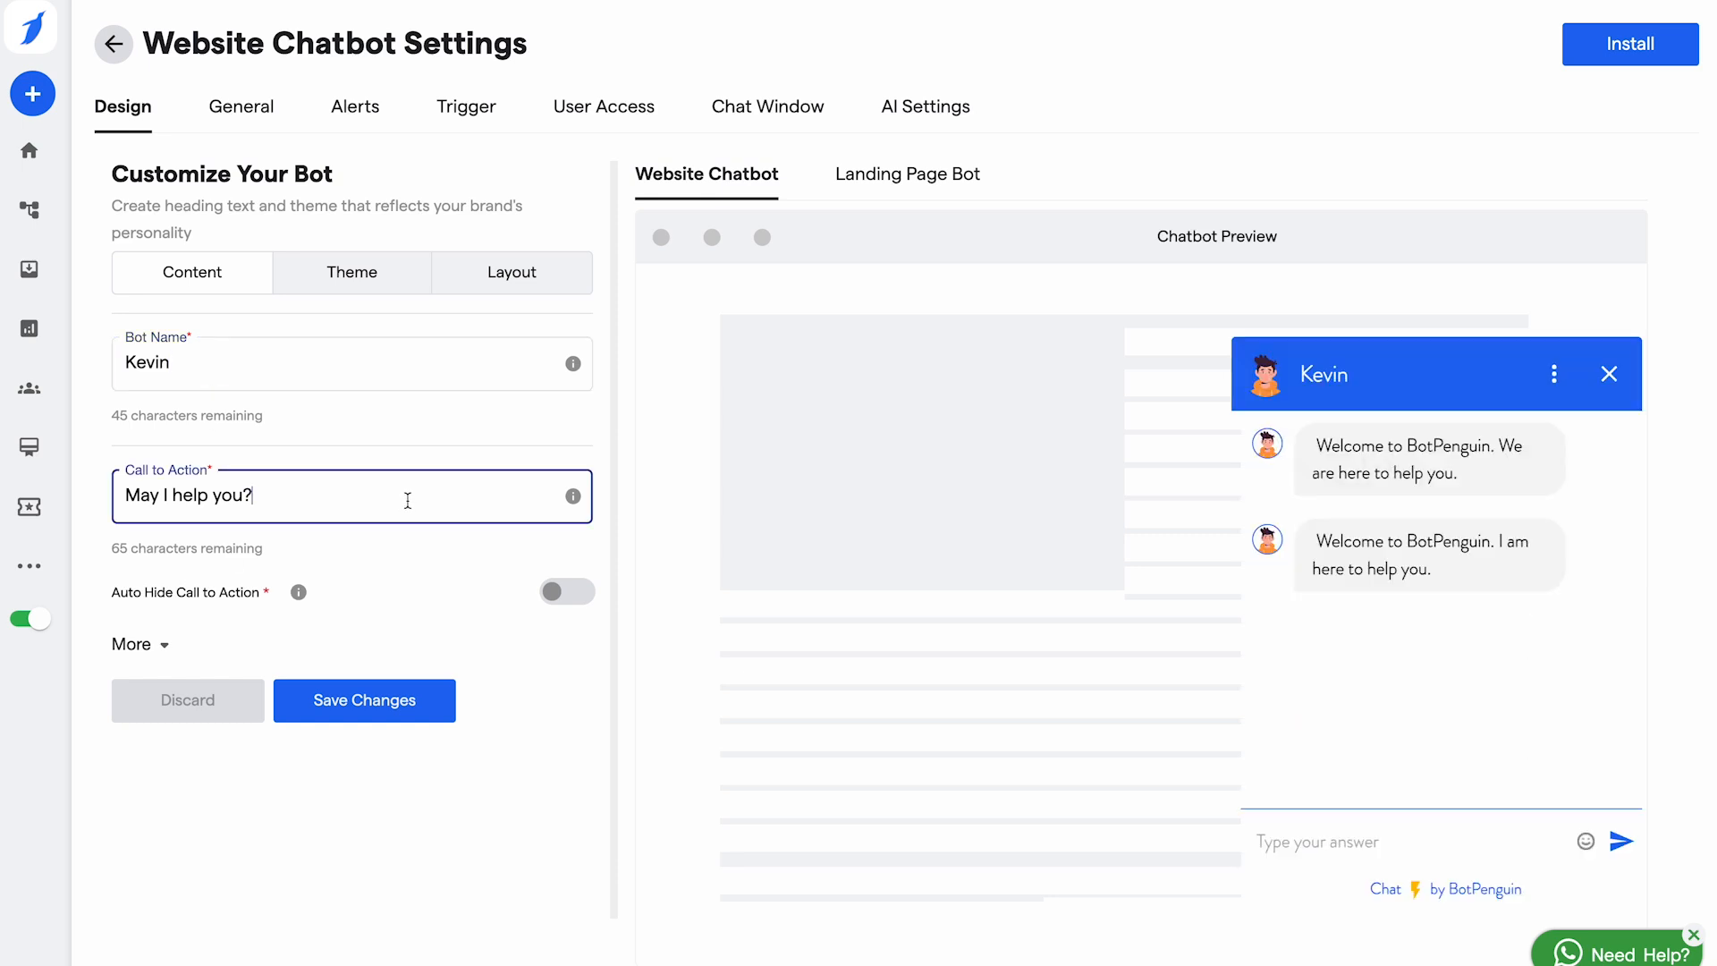
pyautogui.hotkey('ctrl', 'a')
pyautogui.press('BackSpace')
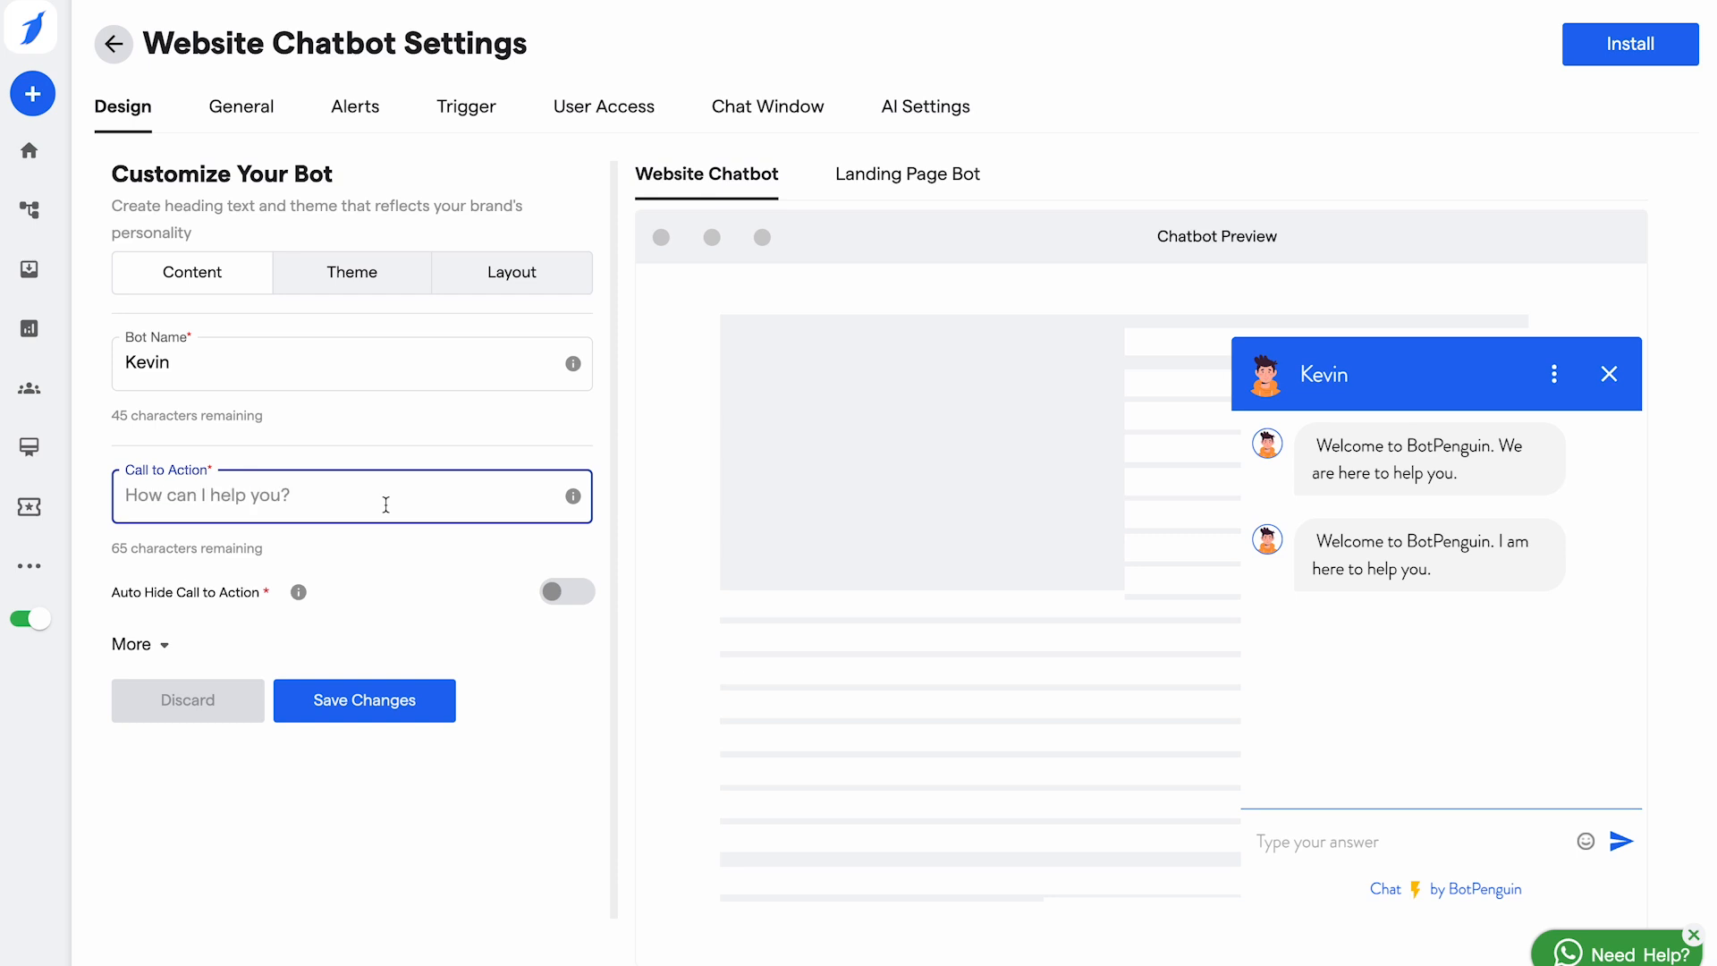
pyautogui.write('How can I help You today')
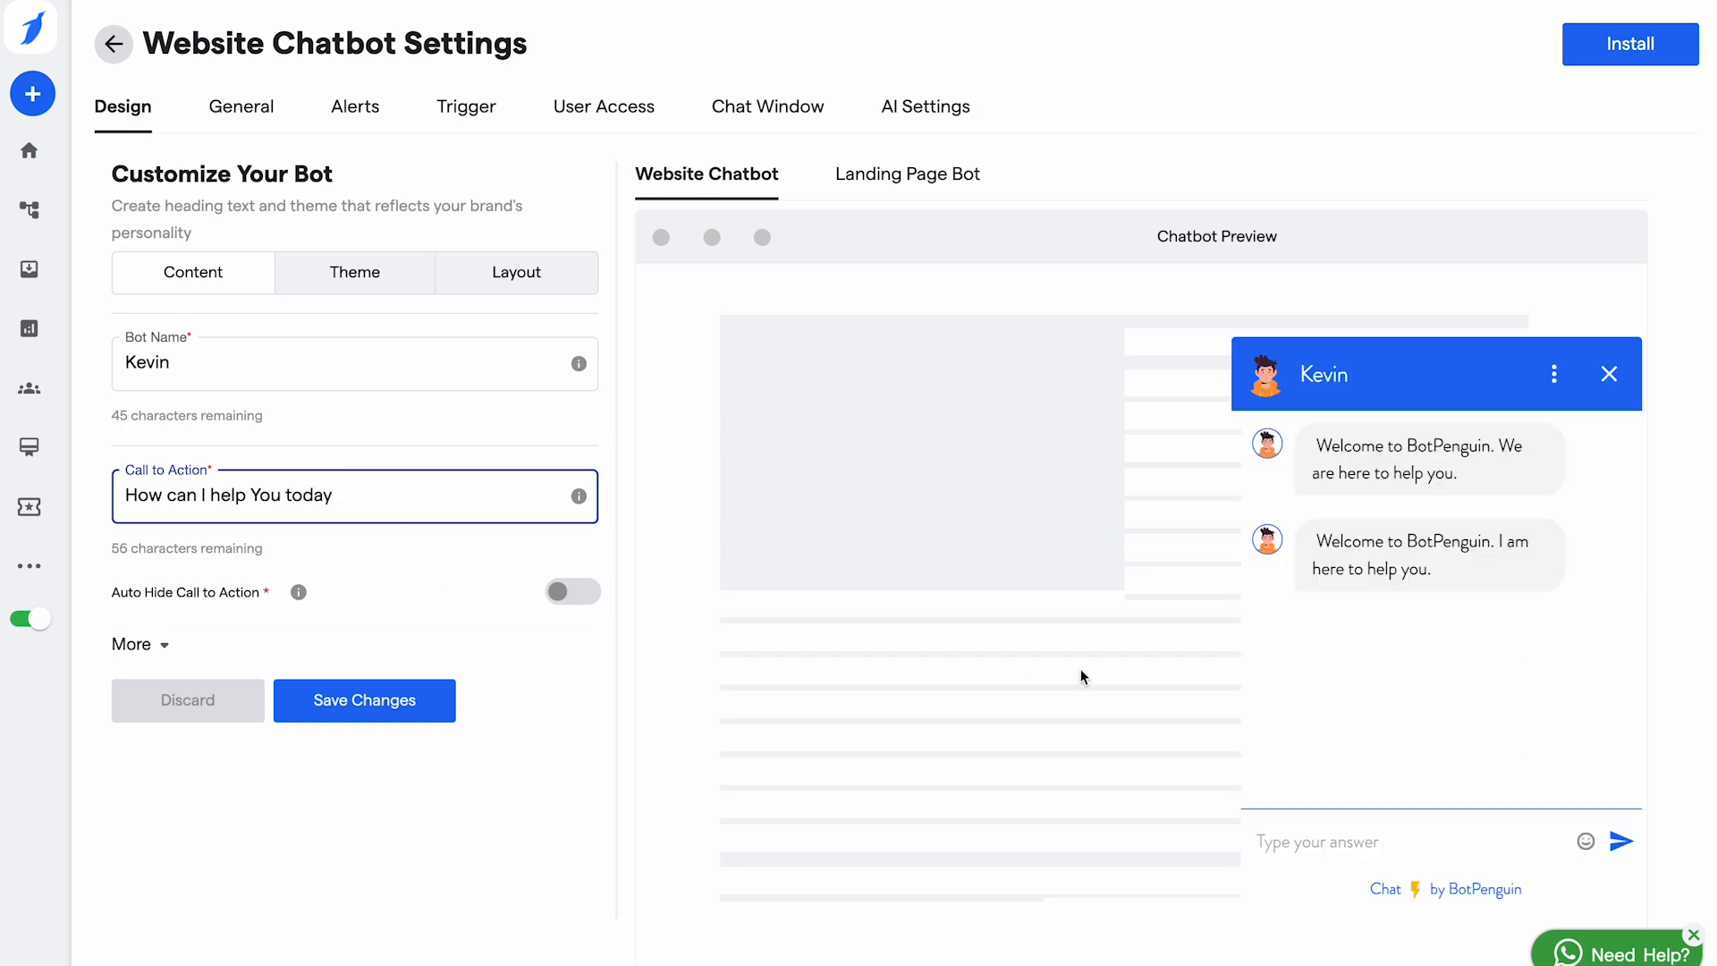
pyautogui.click(1607, 391)
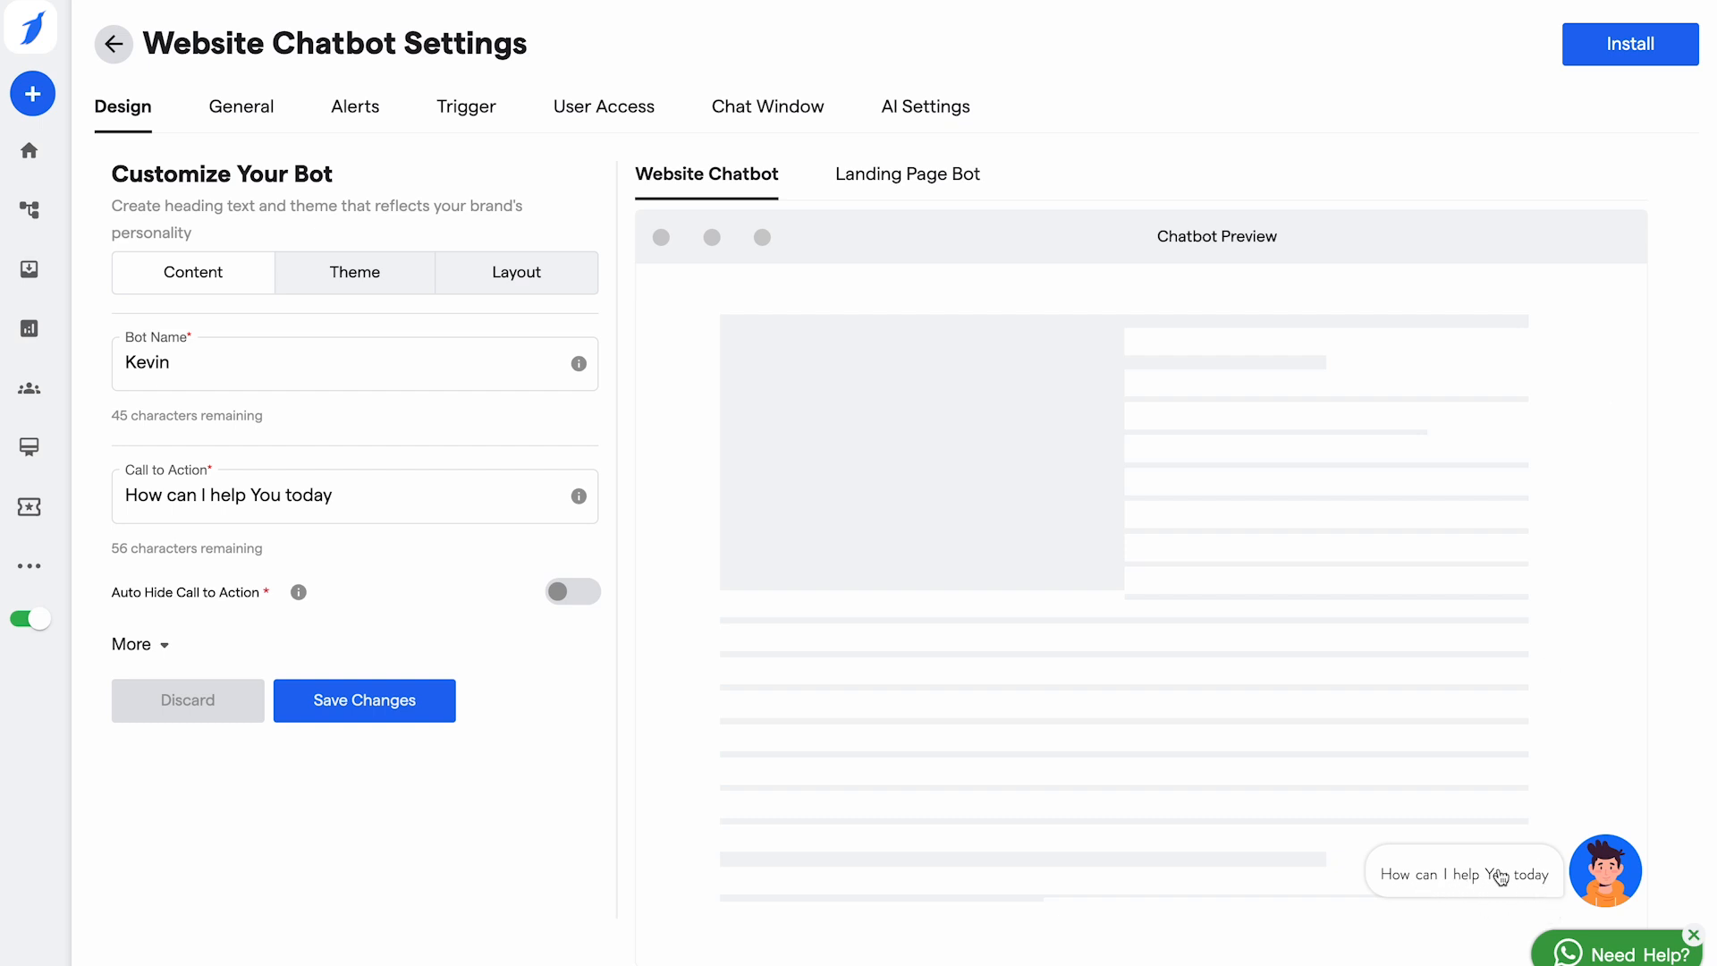
pyautogui.click(558, 596)
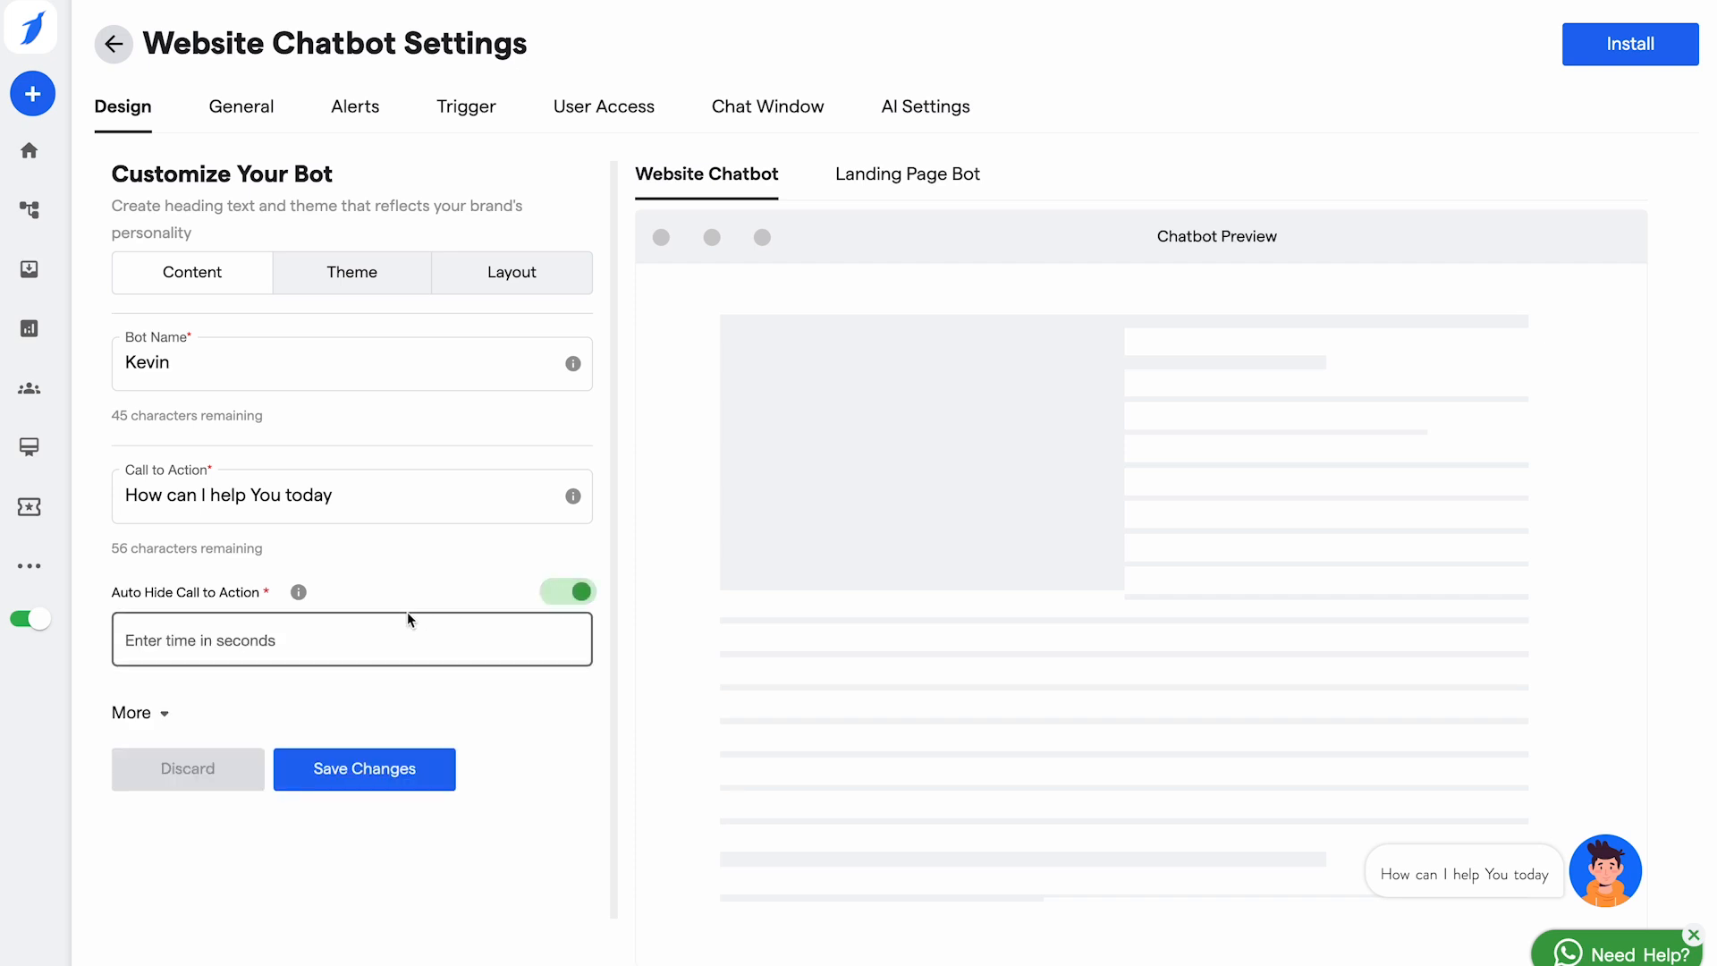
pyautogui.click(362, 637)
pyautogui.write('5')
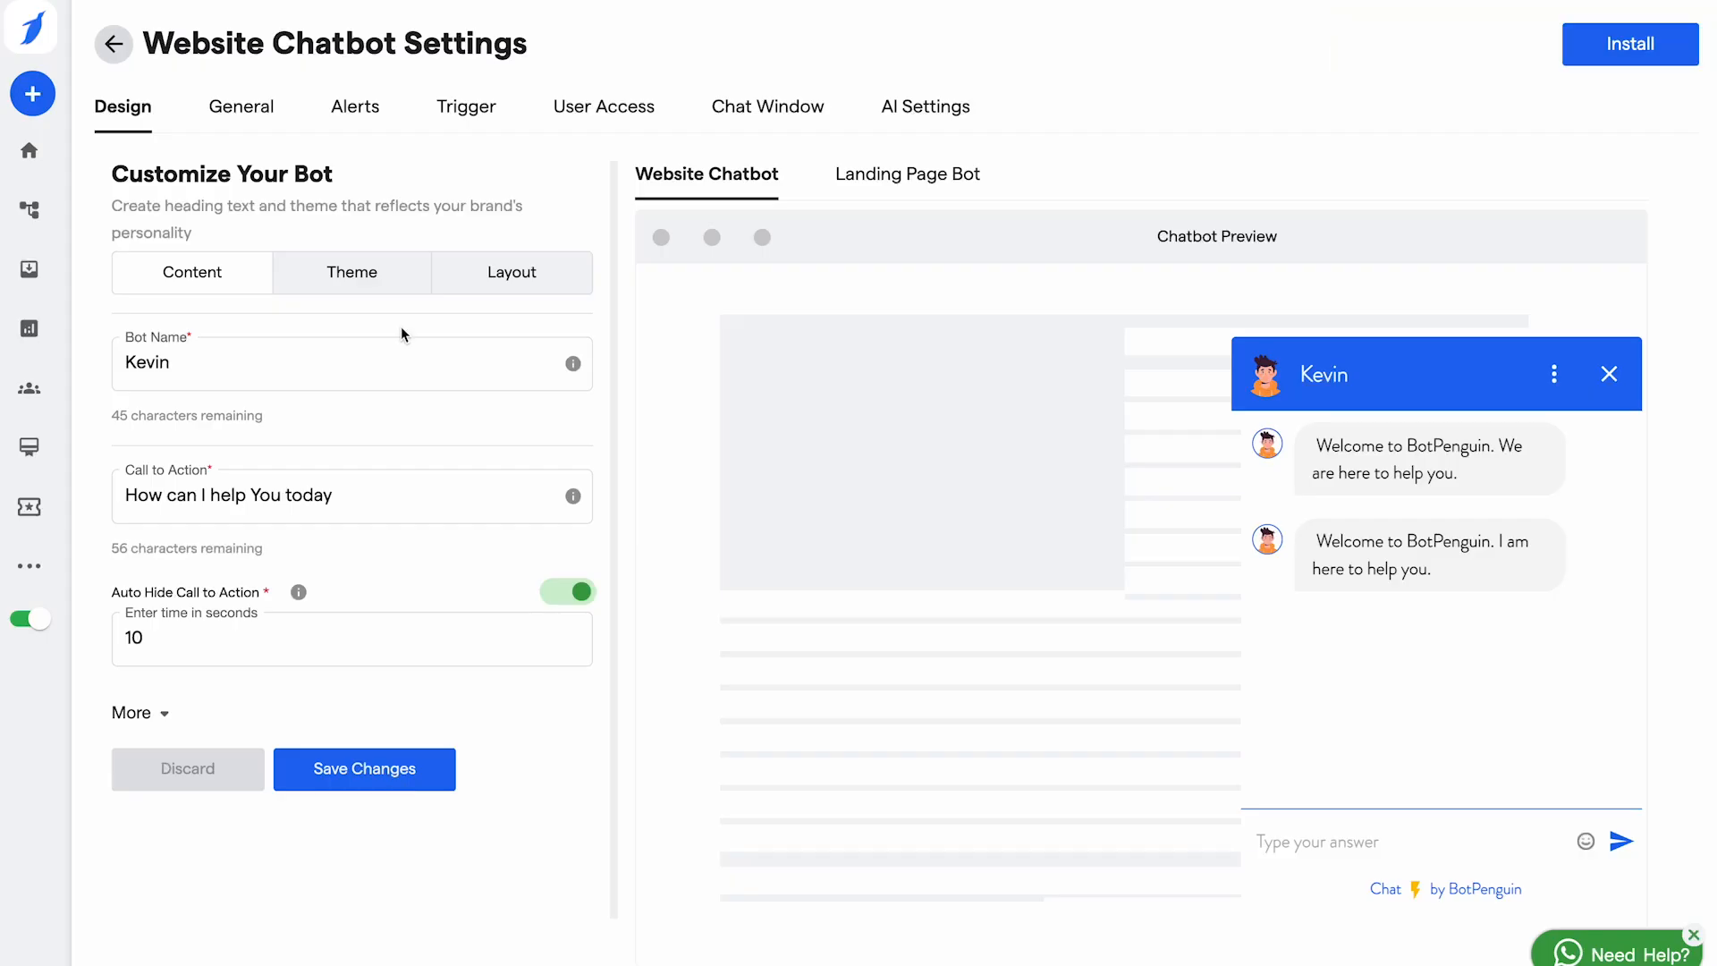
# Step: Choose a different avatar as the bot icon
pyautogui.click(373, 281)
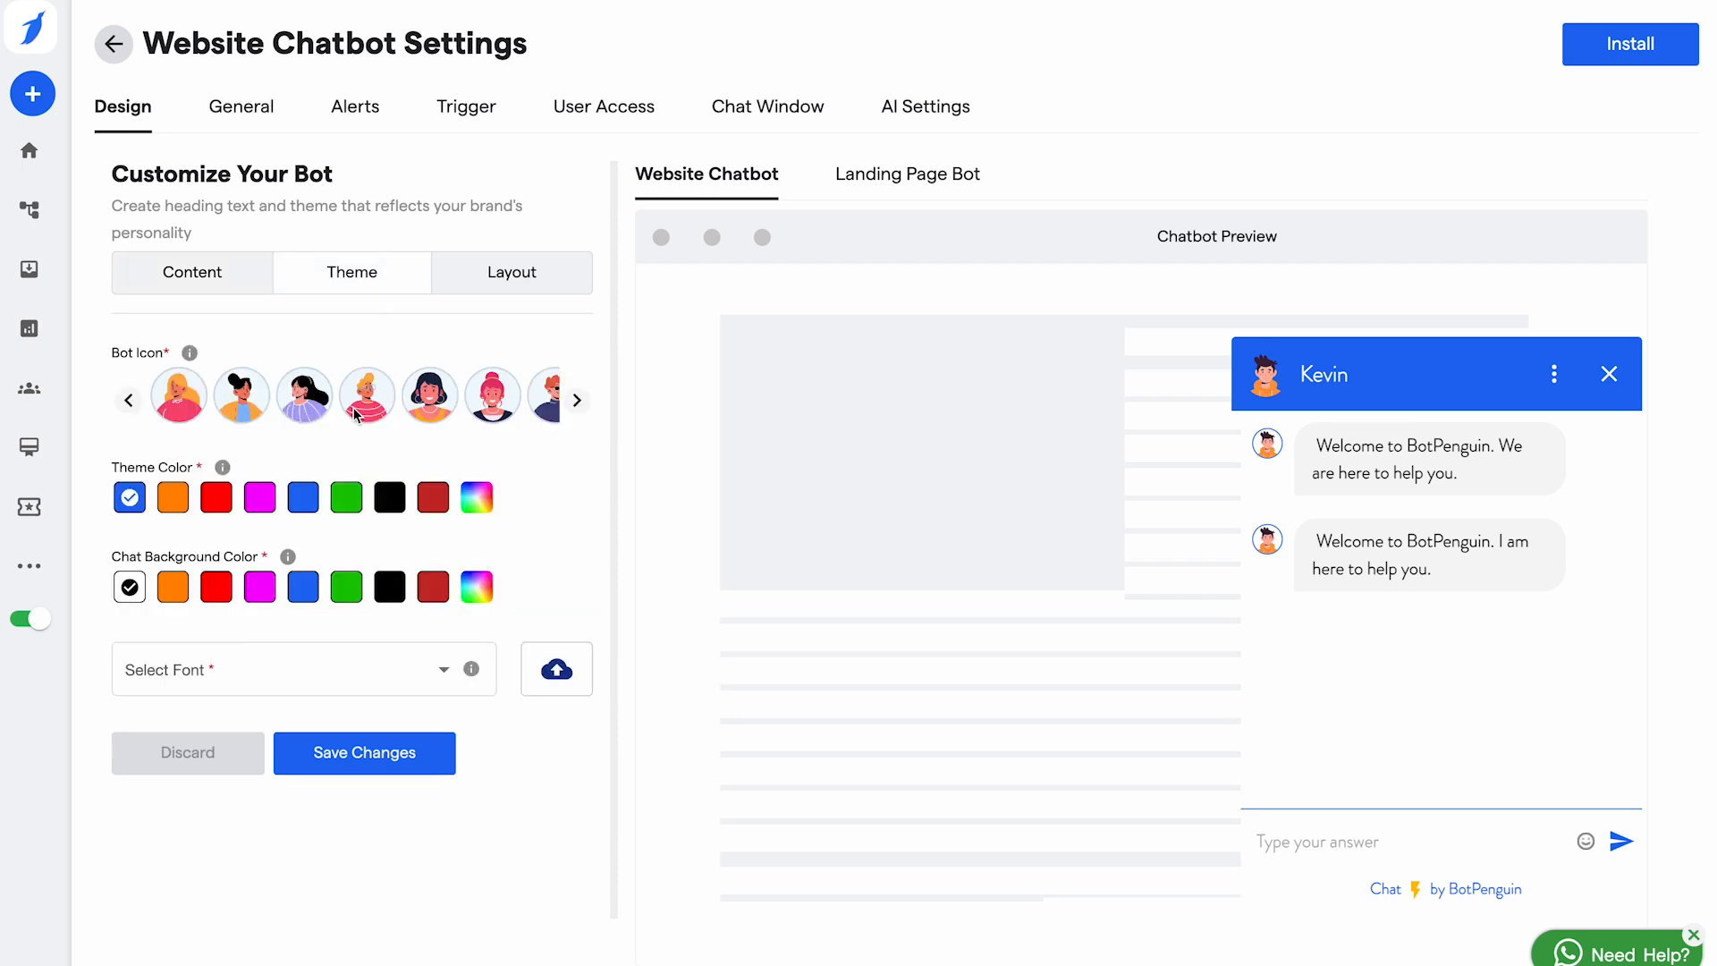
pyautogui.hscroll(8, 357, 414)
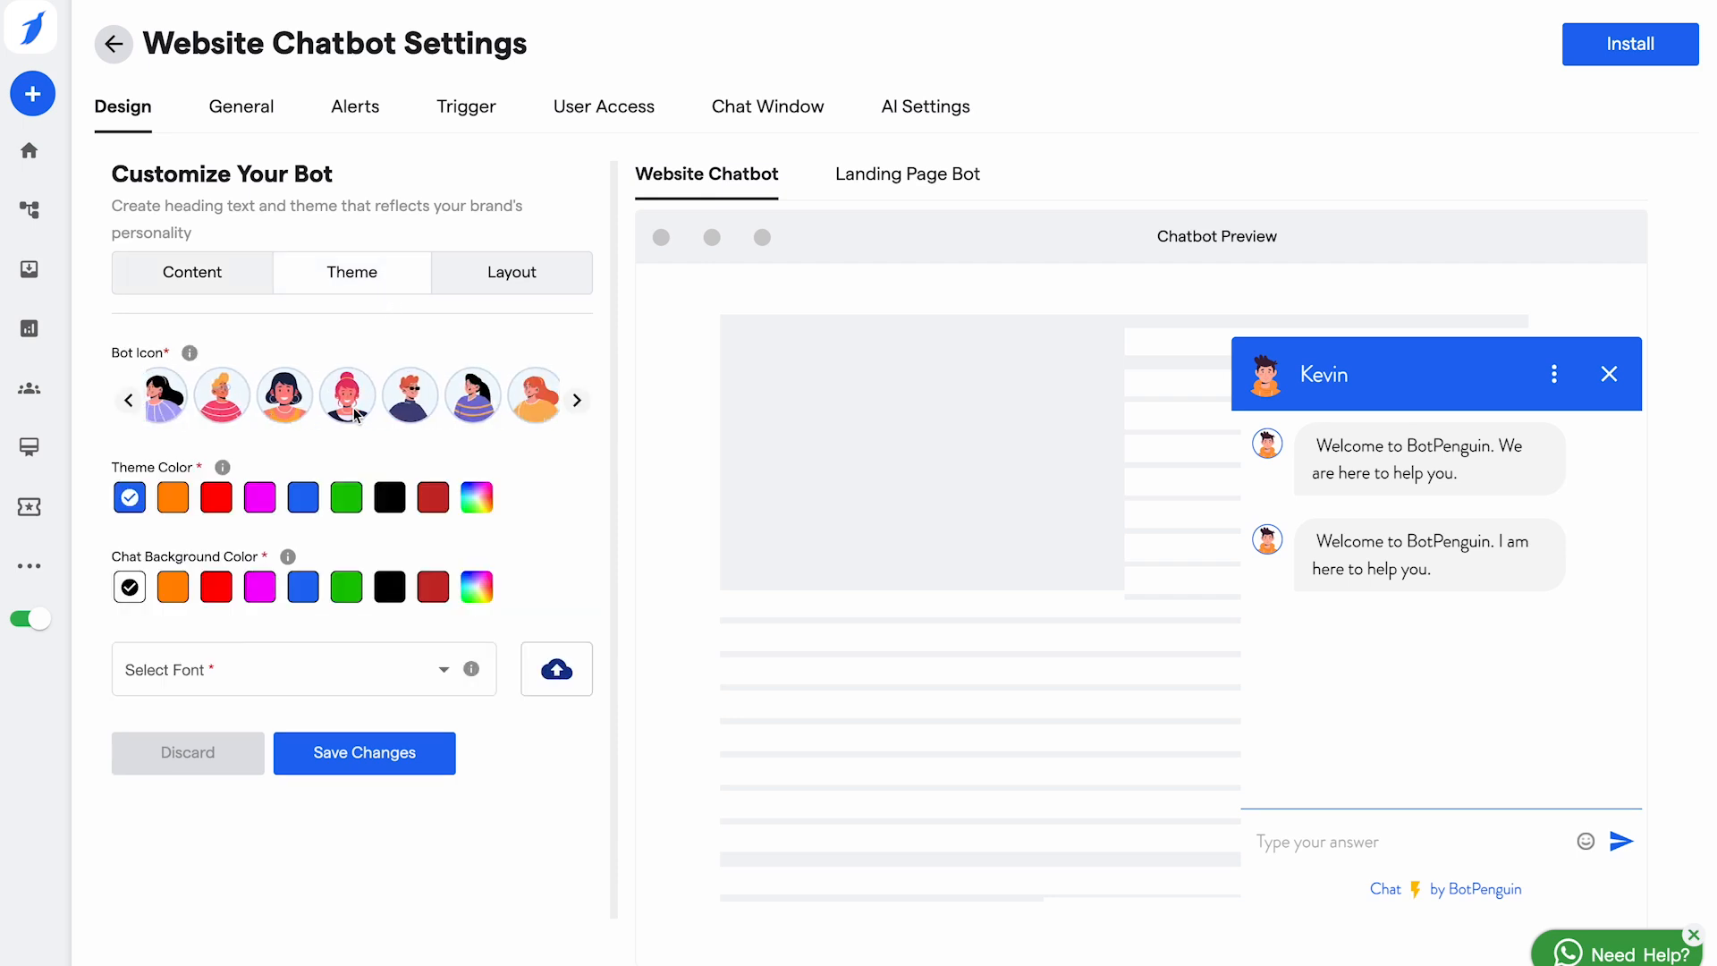
pyautogui.hscroll(3, 354, 409)
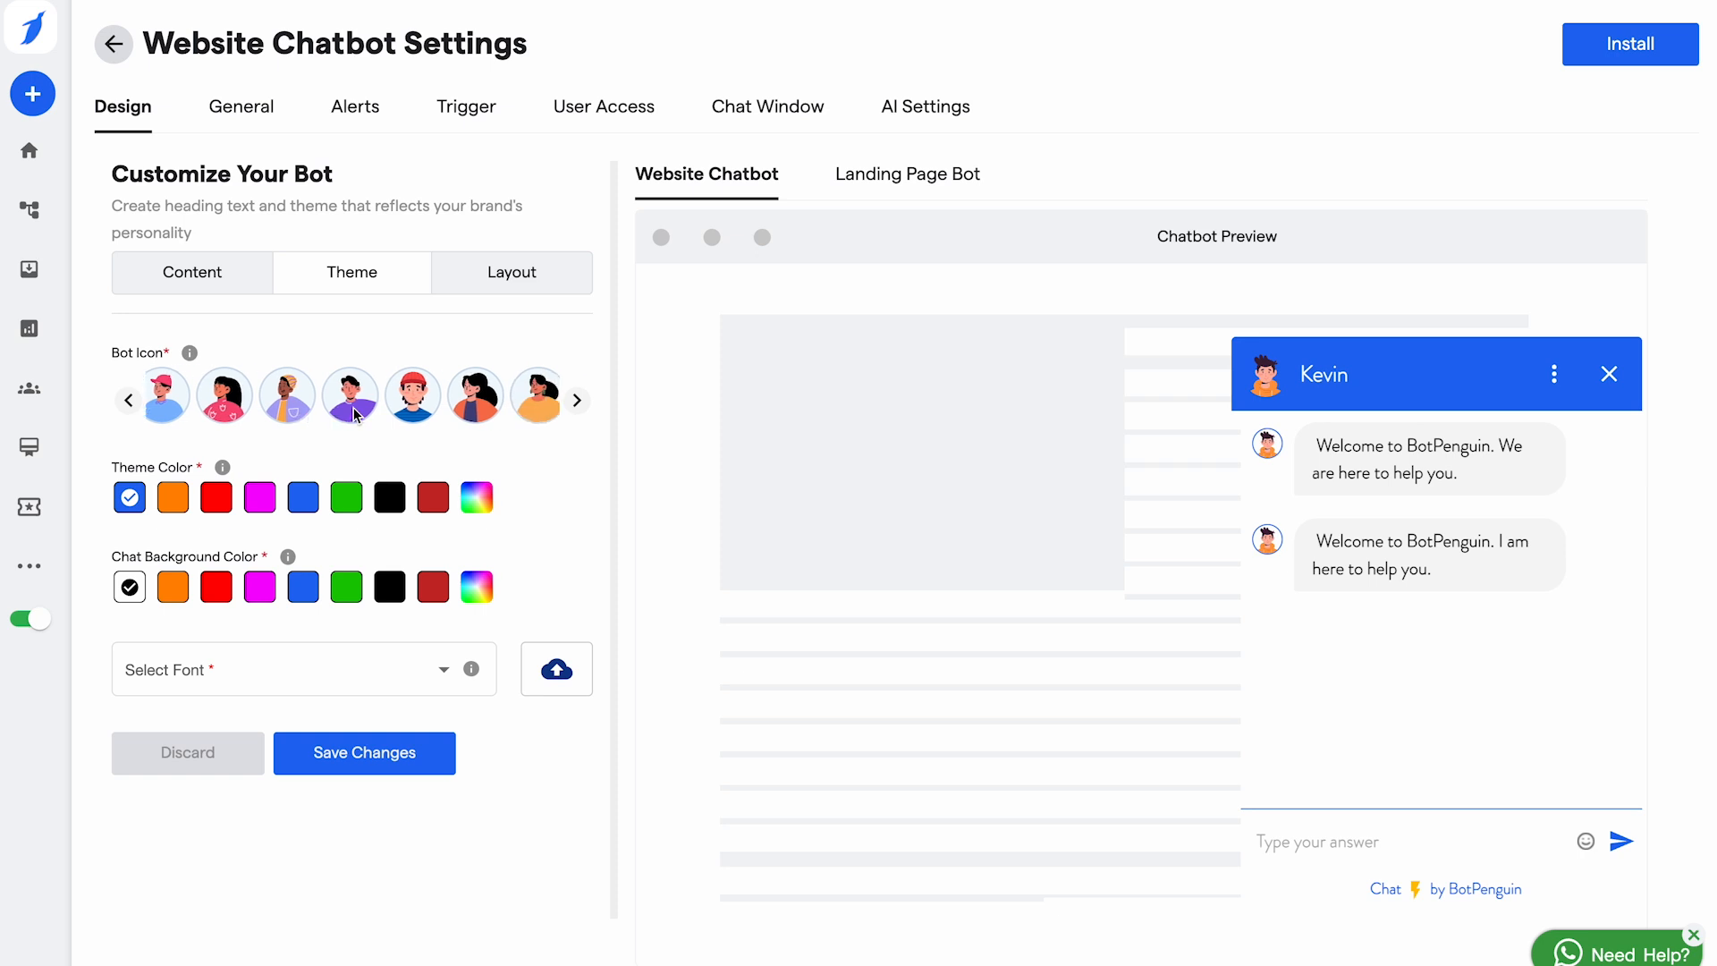
pyautogui.click(361, 398)
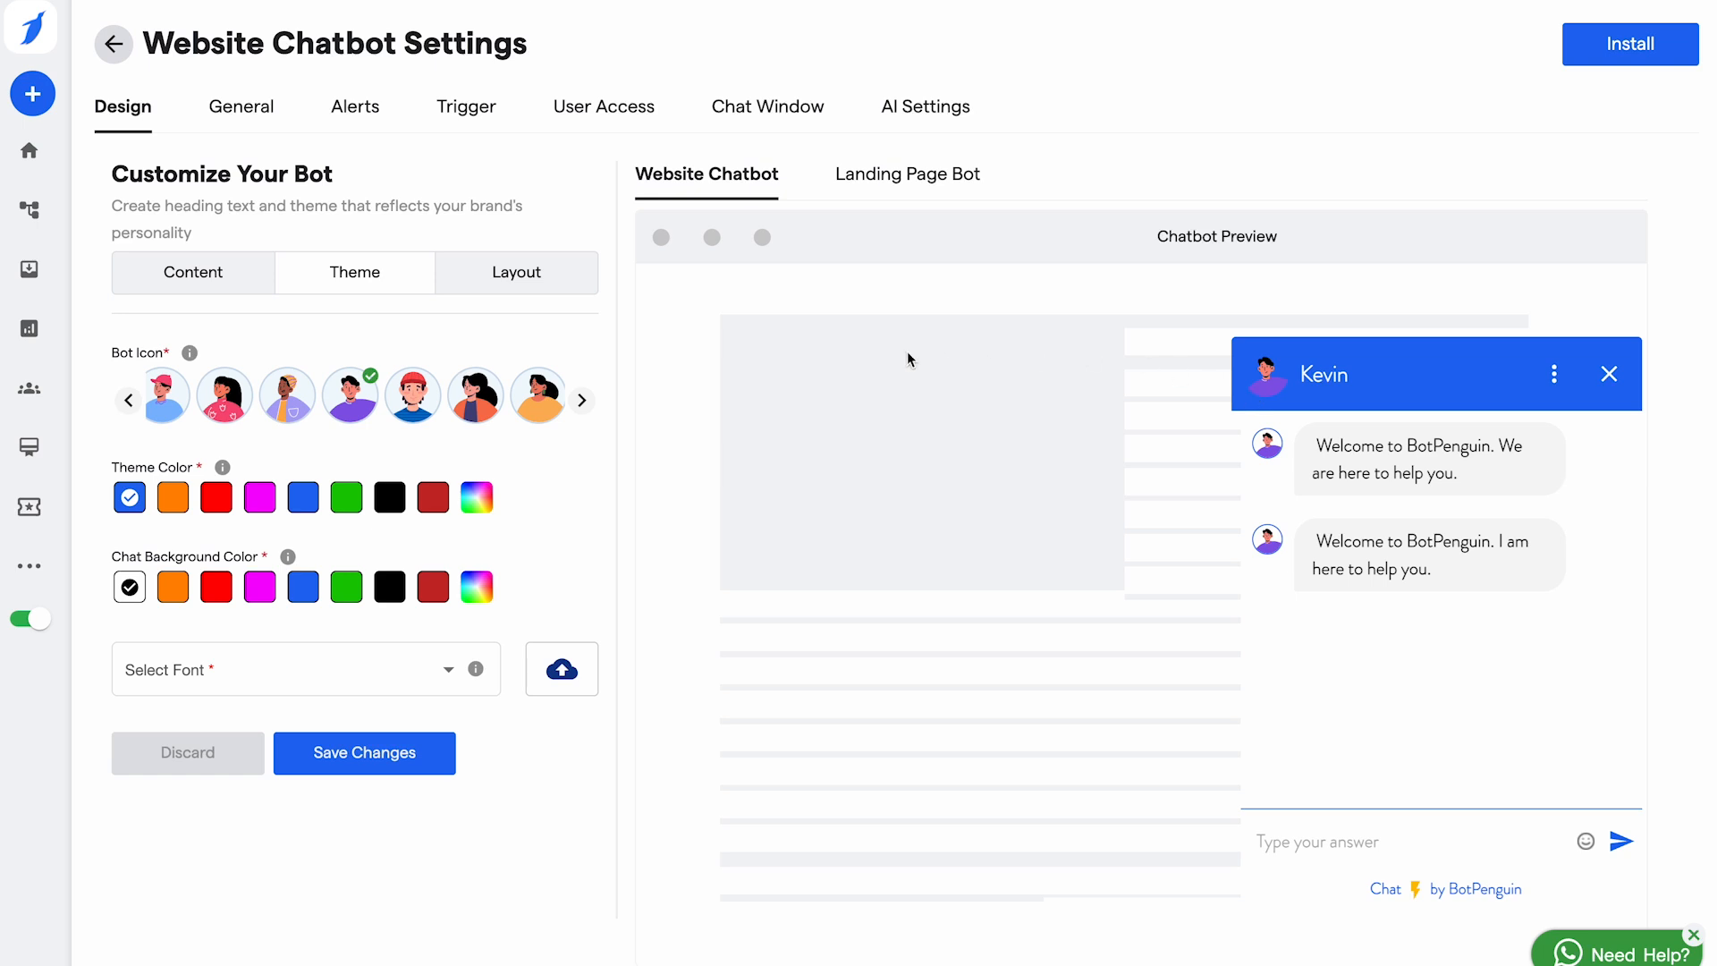
# Step: Set a custom dark red theme colour from the colour picker
pyautogui.click(178, 499)
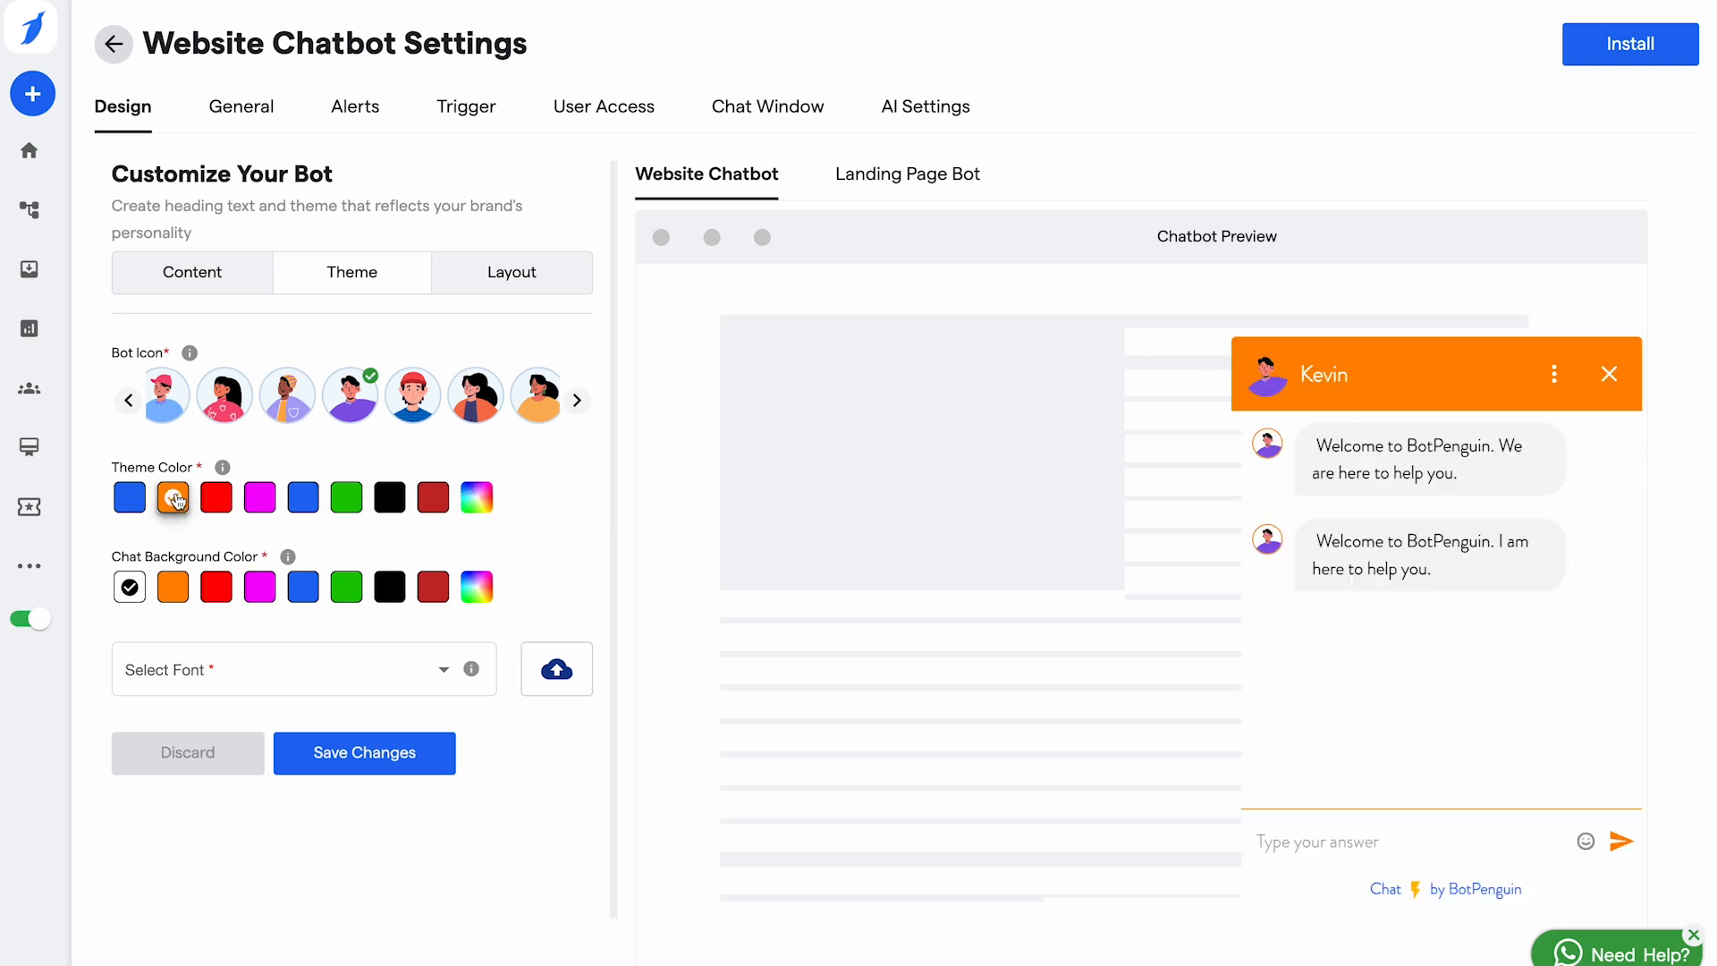
pyautogui.click(226, 501)
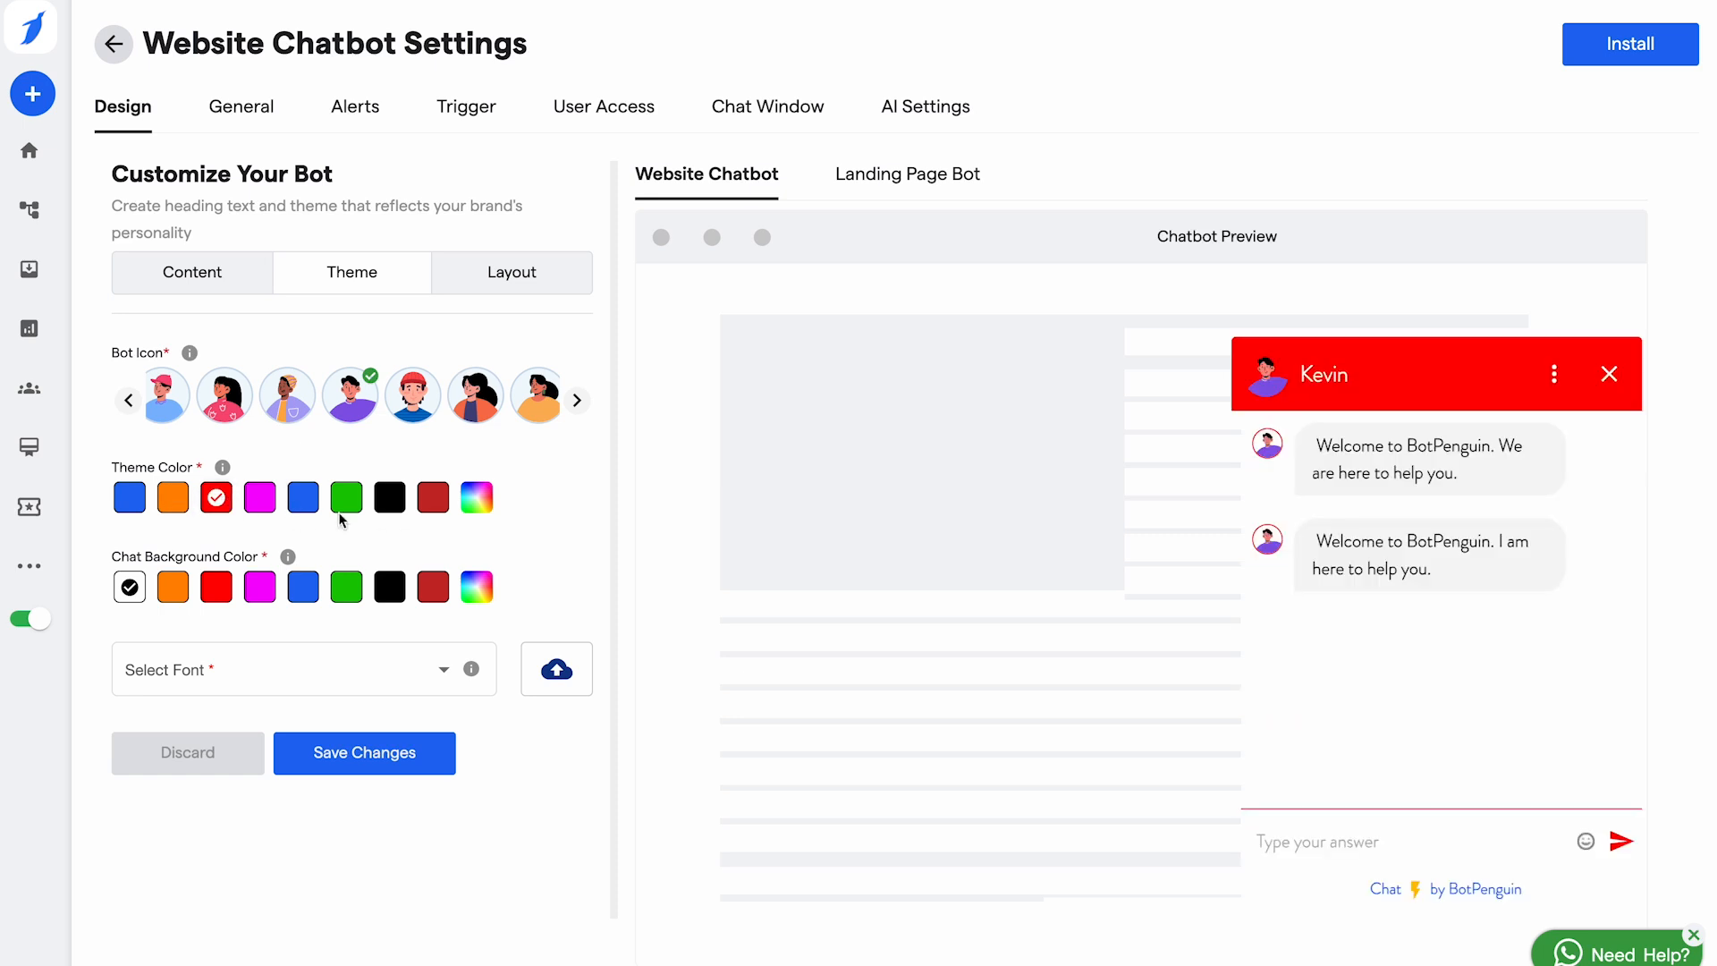
pyautogui.click(477, 498)
pyautogui.click(409, 213)
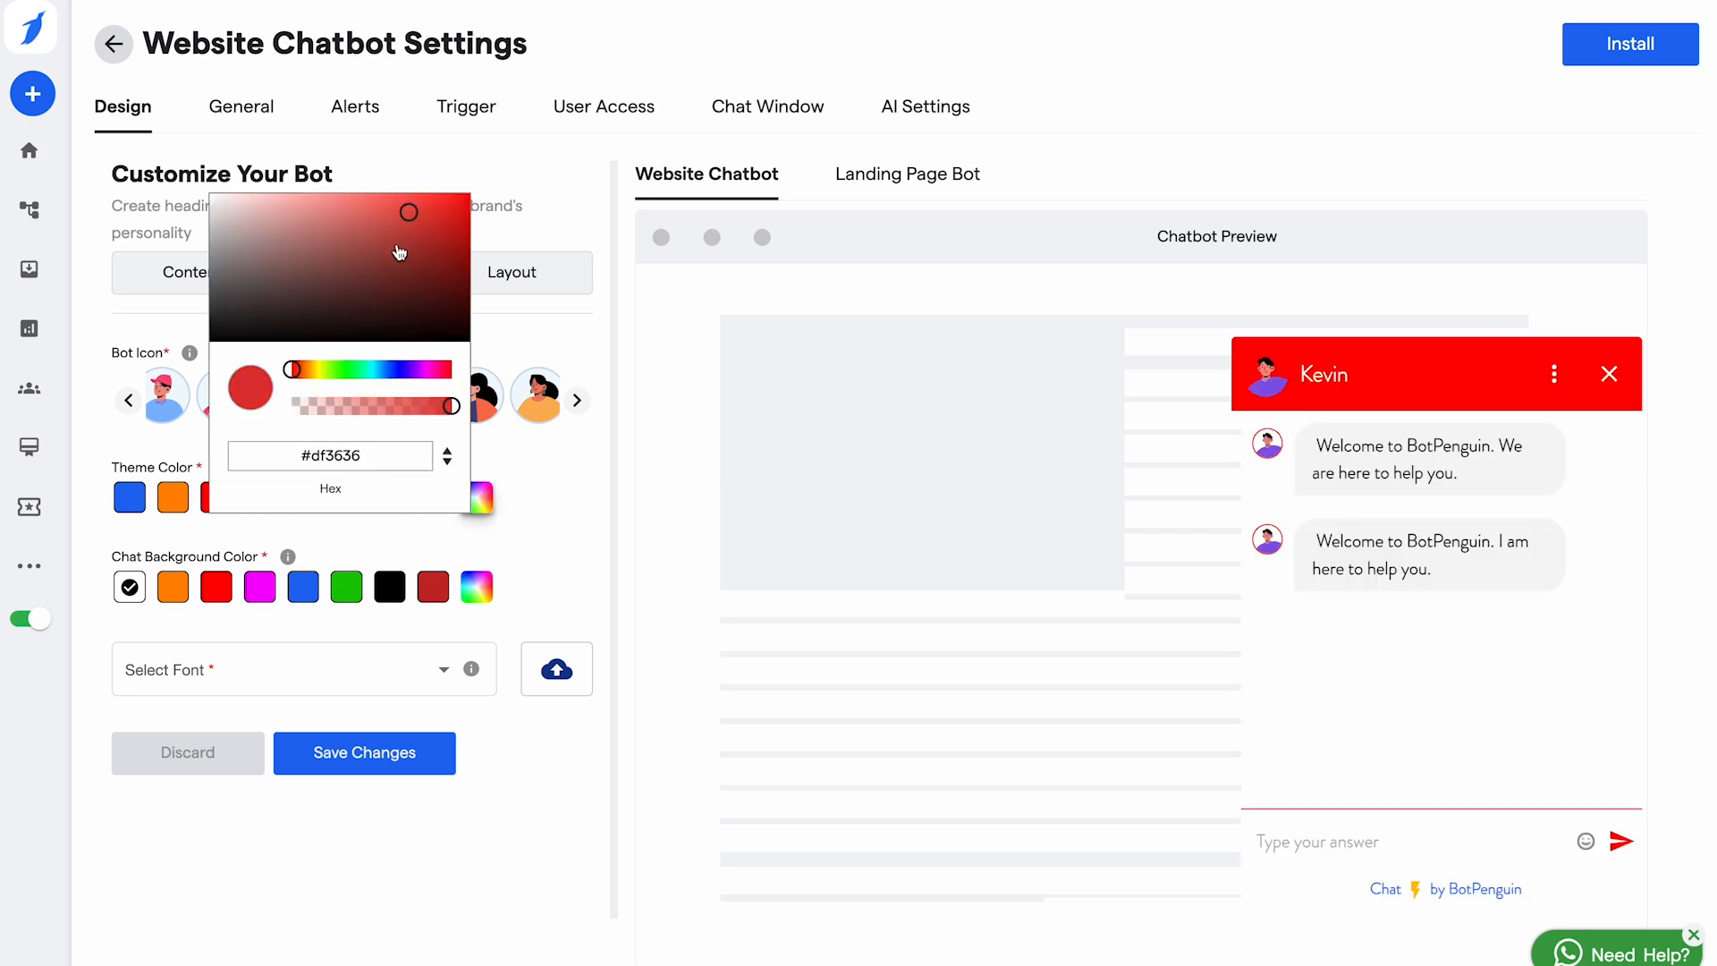
pyautogui.click(350, 250)
pyautogui.click(336, 626)
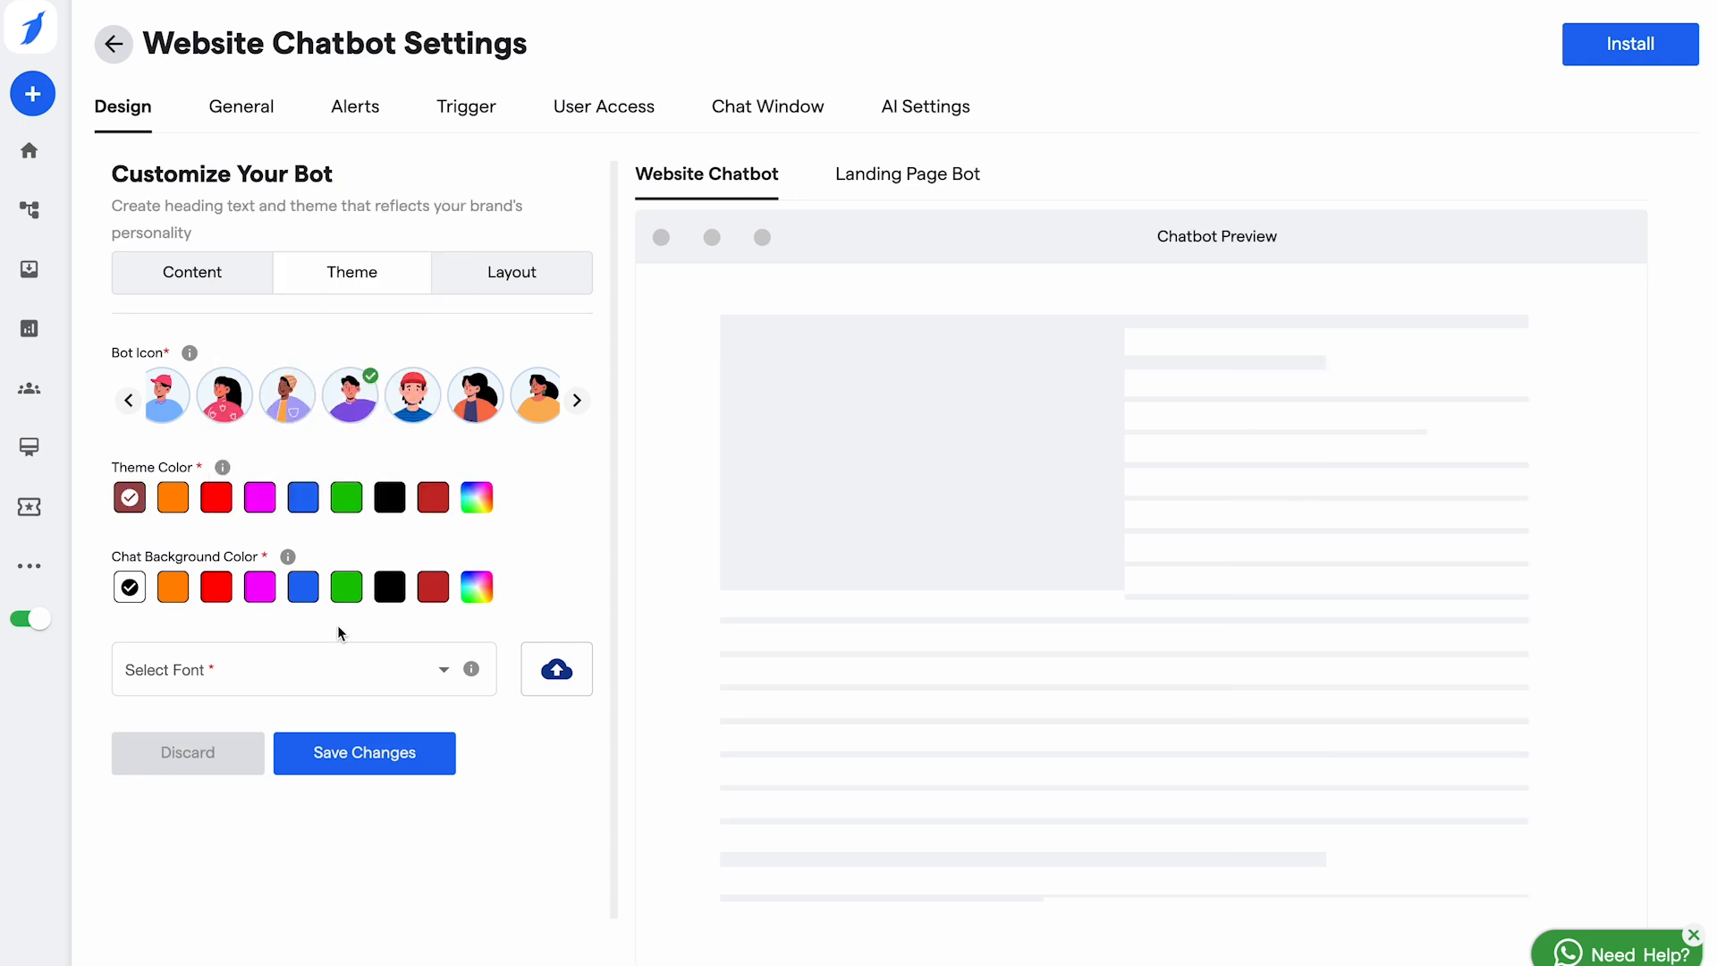
# Step: Keep the chat background white and set the bot font to OpenSans-Regular
pyautogui.click(185, 594)
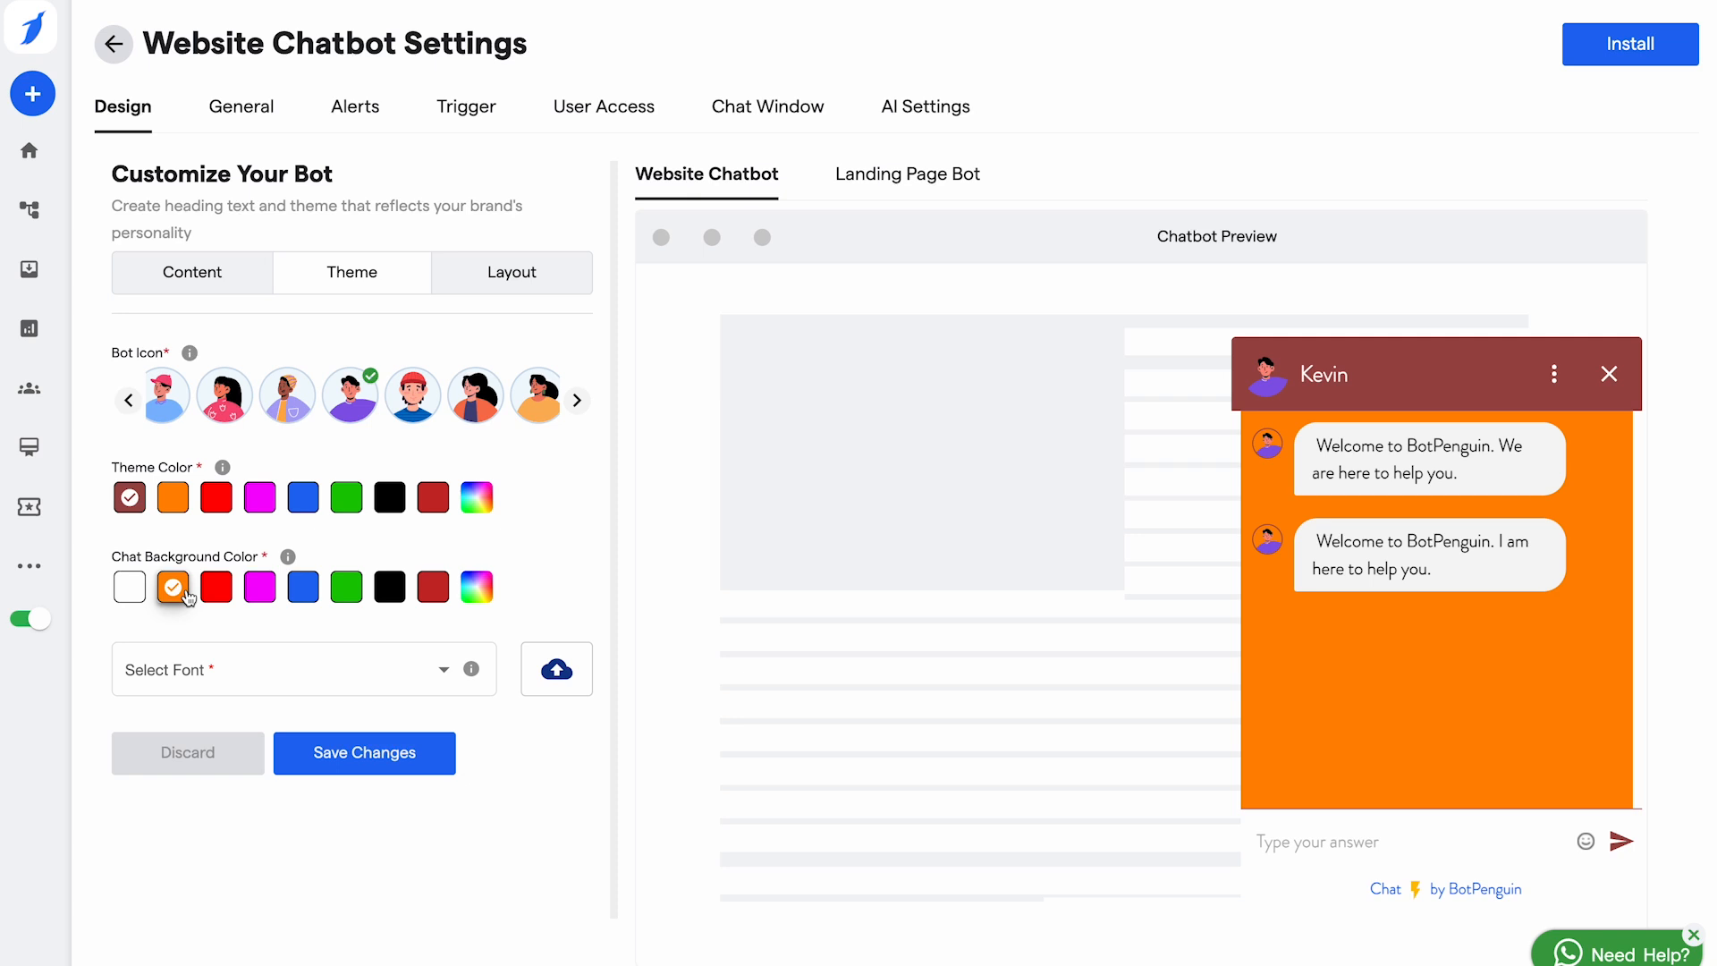
pyautogui.click(129, 588)
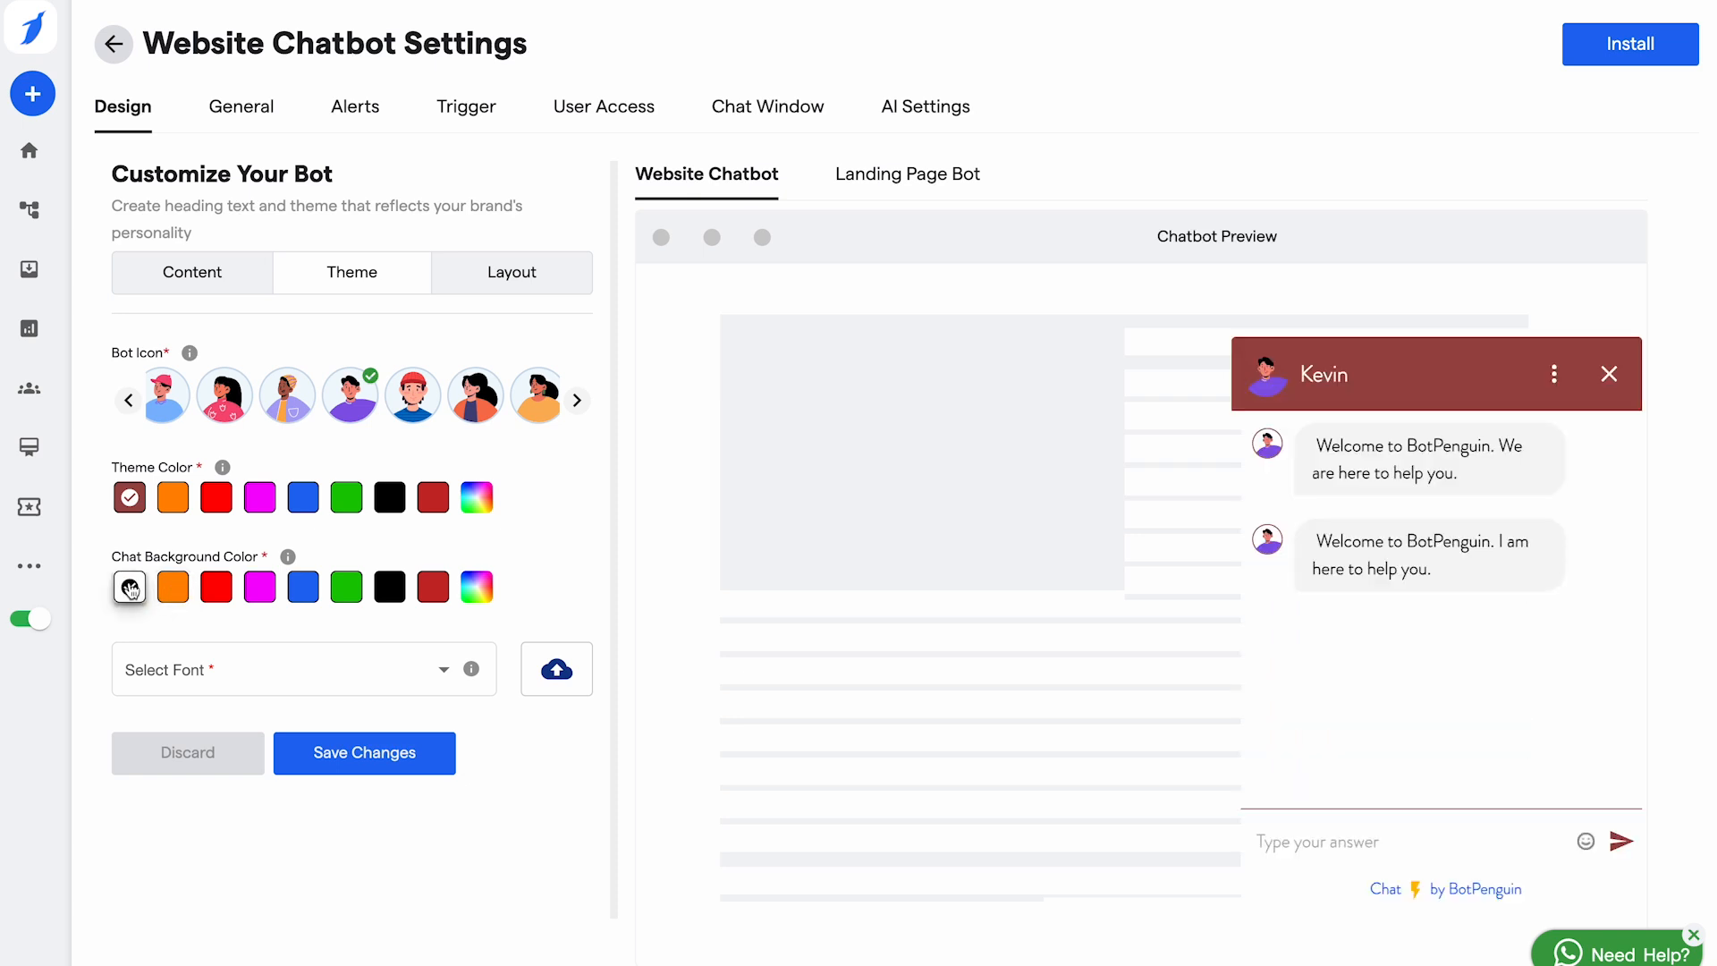
pyautogui.click(357, 671)
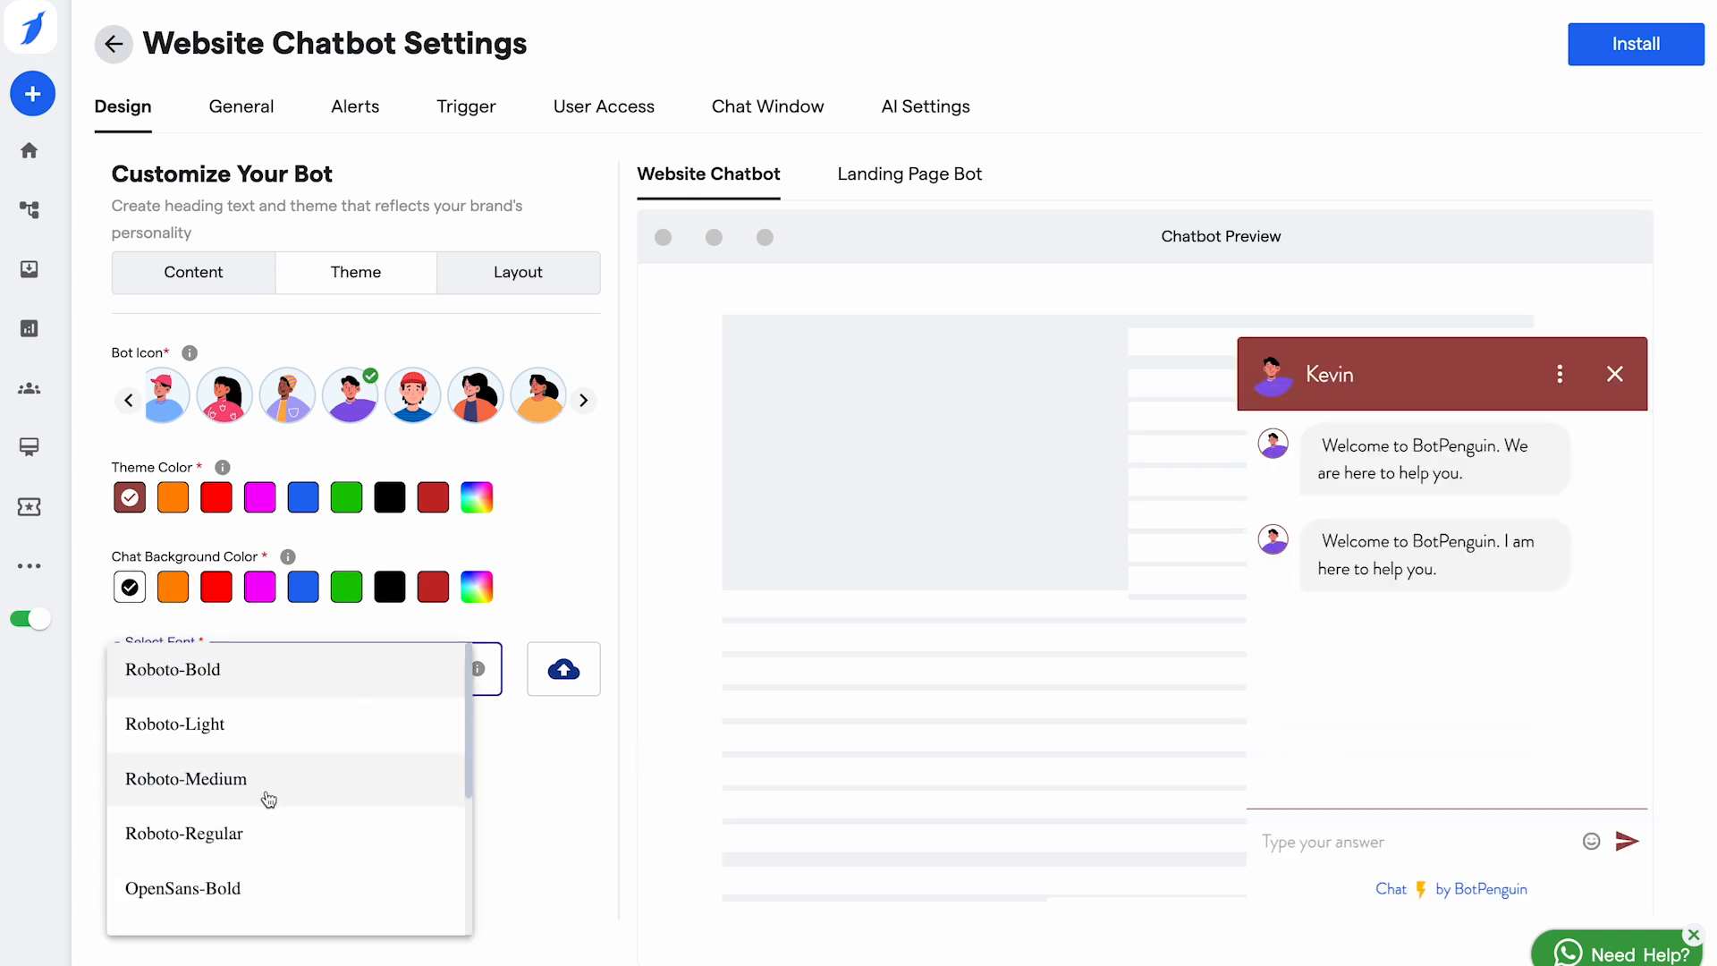
pyautogui.scroll(-2, 268, 796)
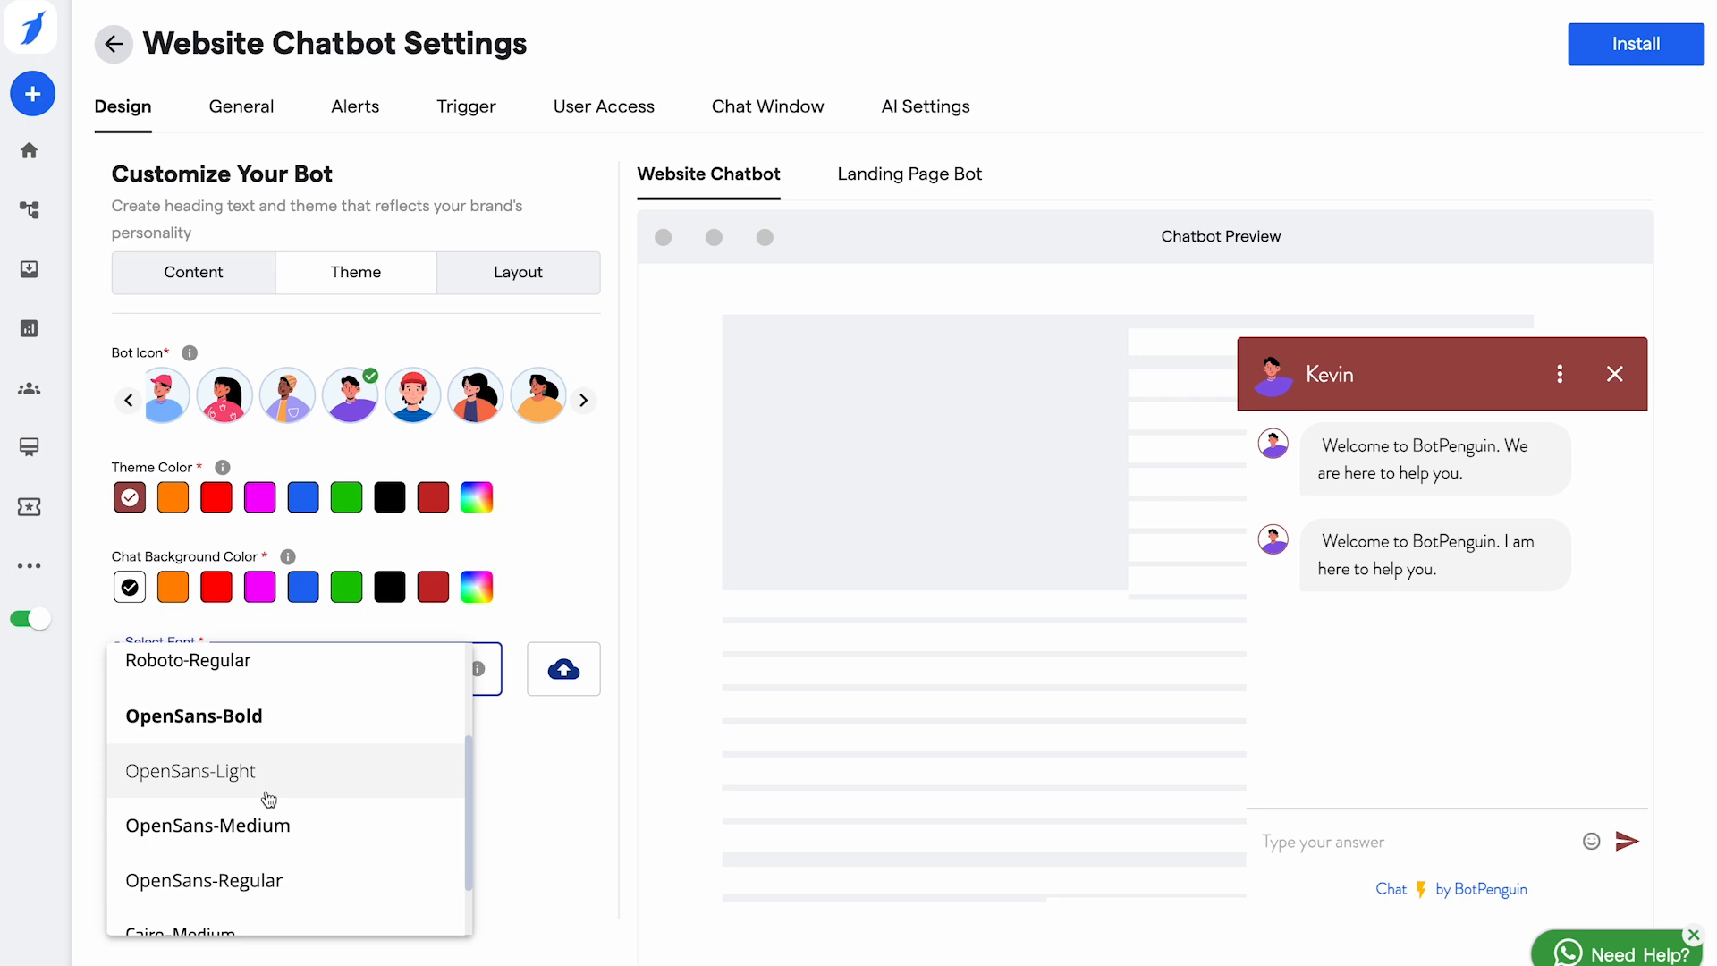
pyautogui.scroll(-1, 268, 799)
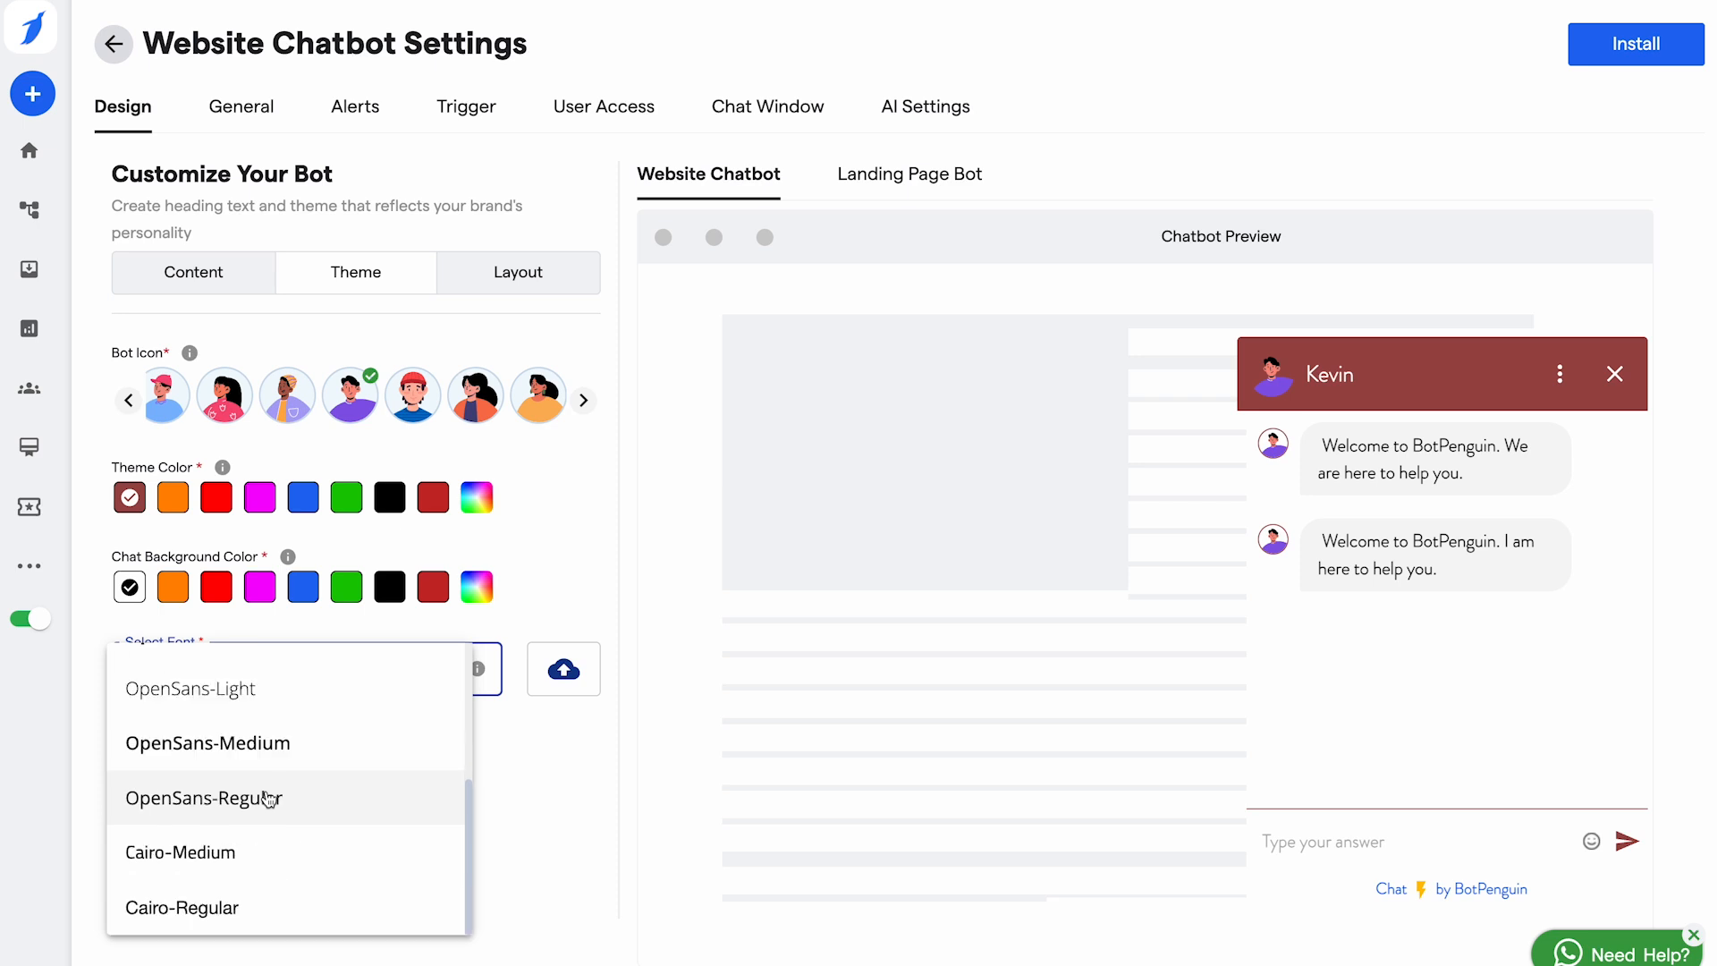
pyautogui.click(269, 799)
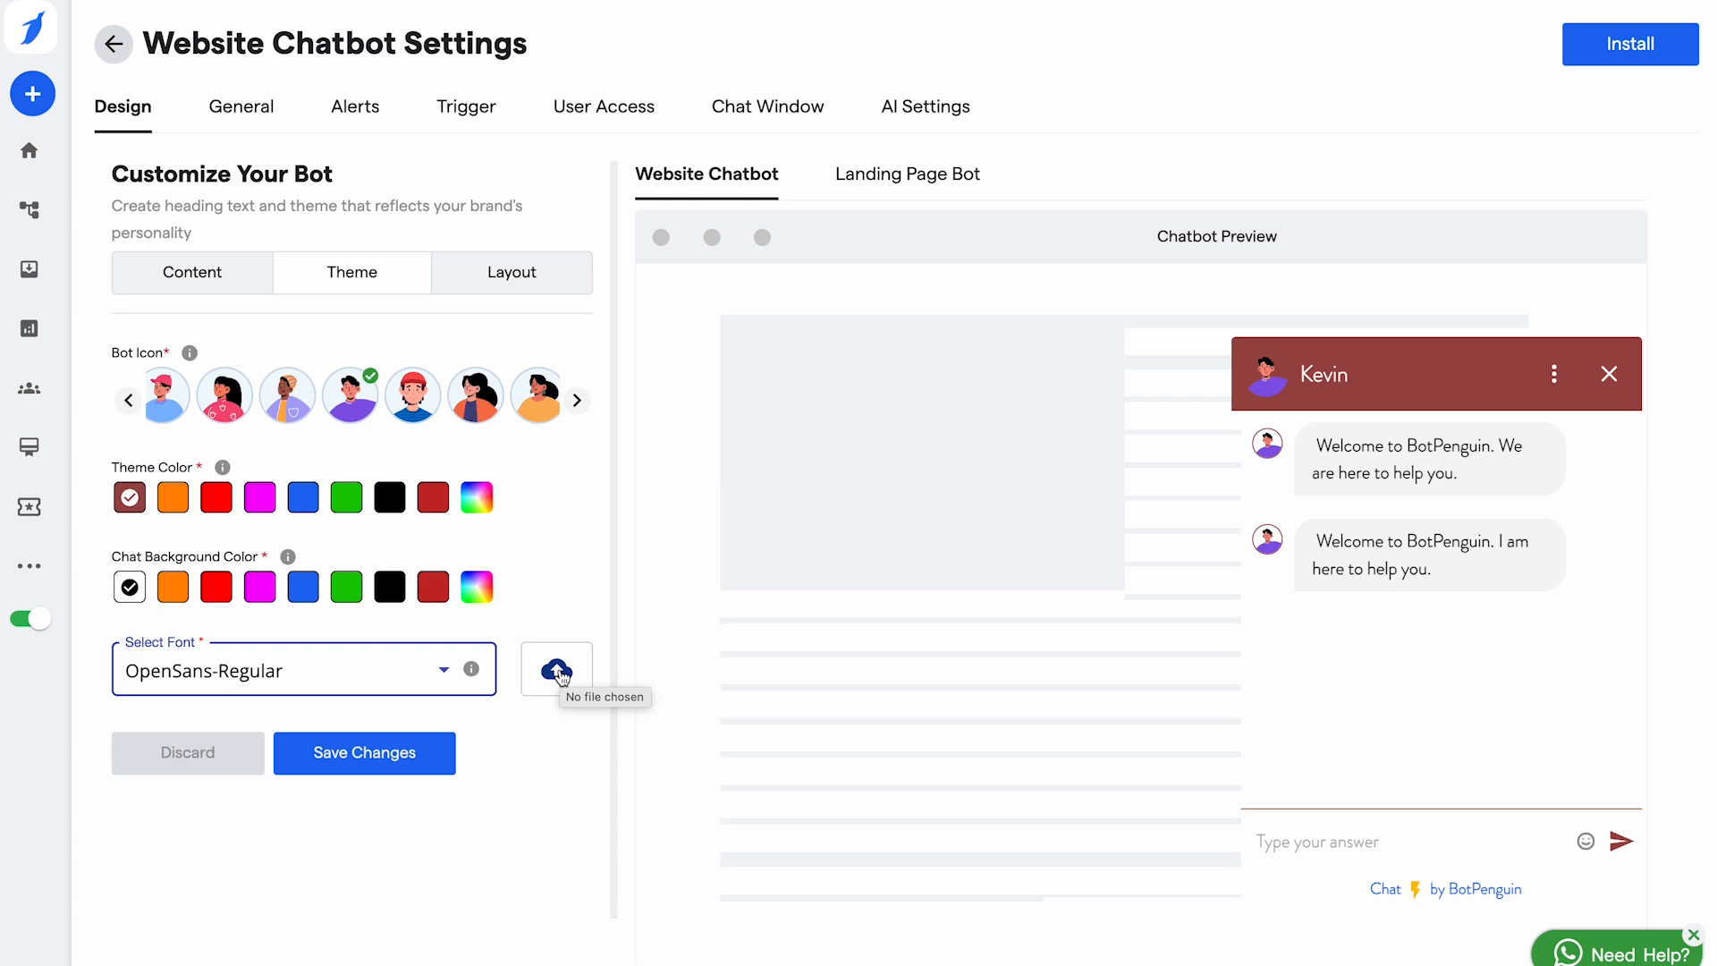
# Step: Place the chatbot at bottom-right on both web and mobile
pyautogui.click(521, 283)
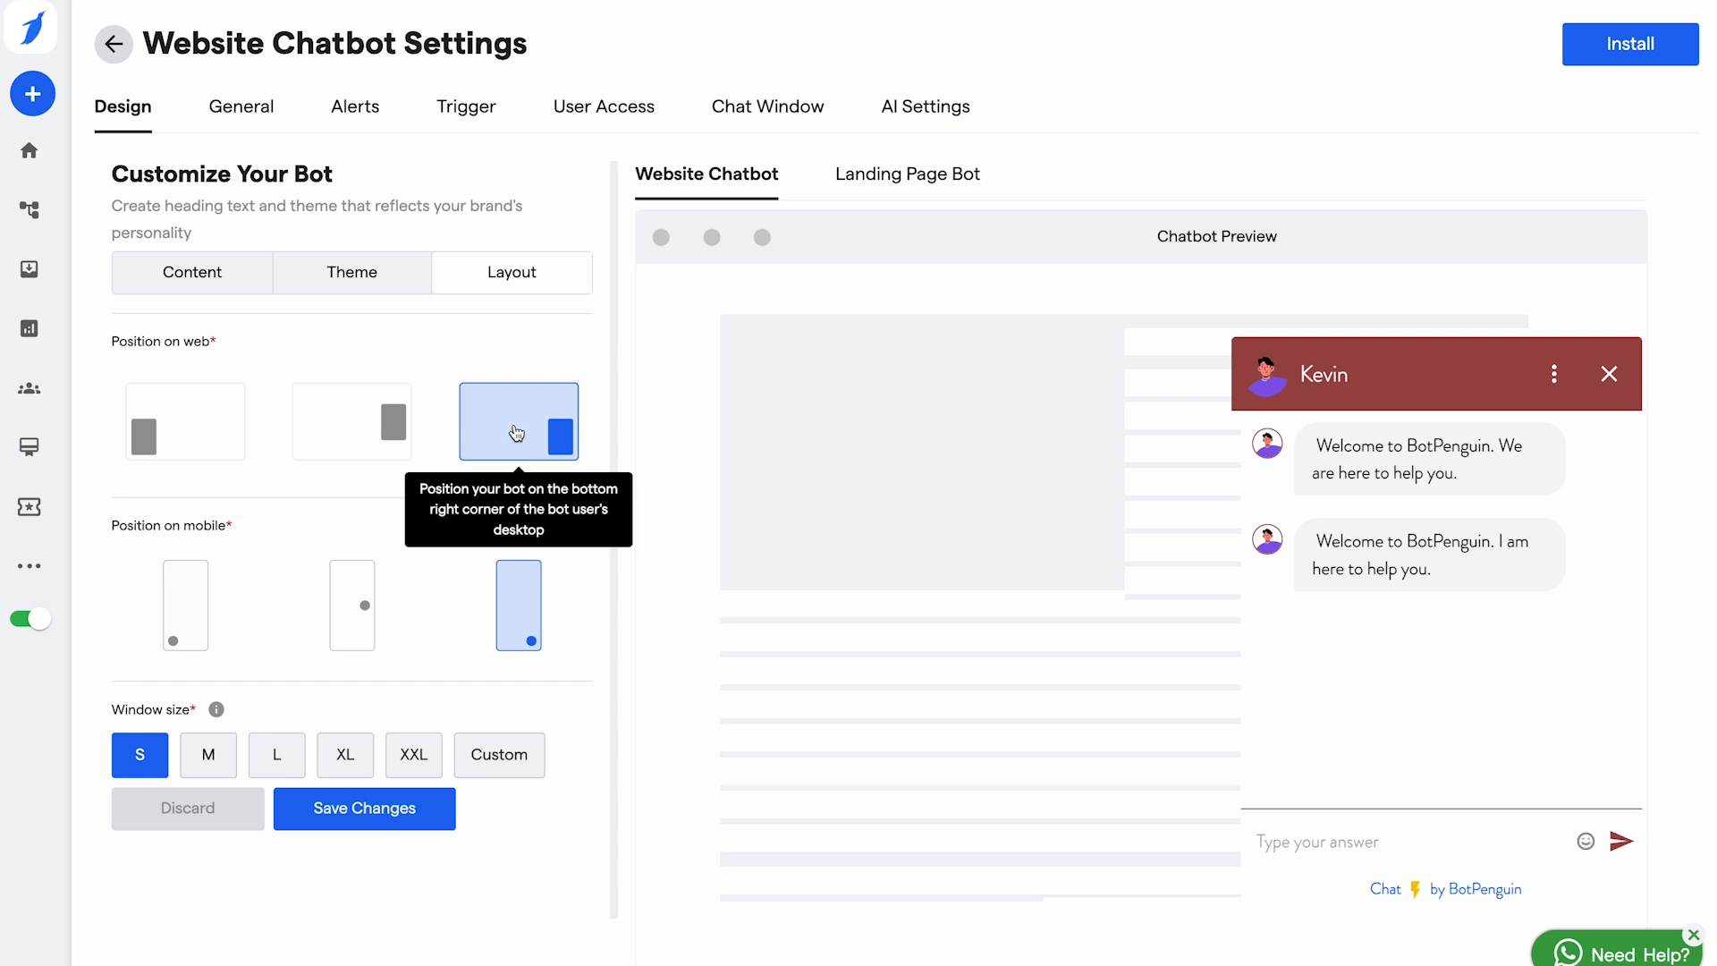
pyautogui.click(193, 441)
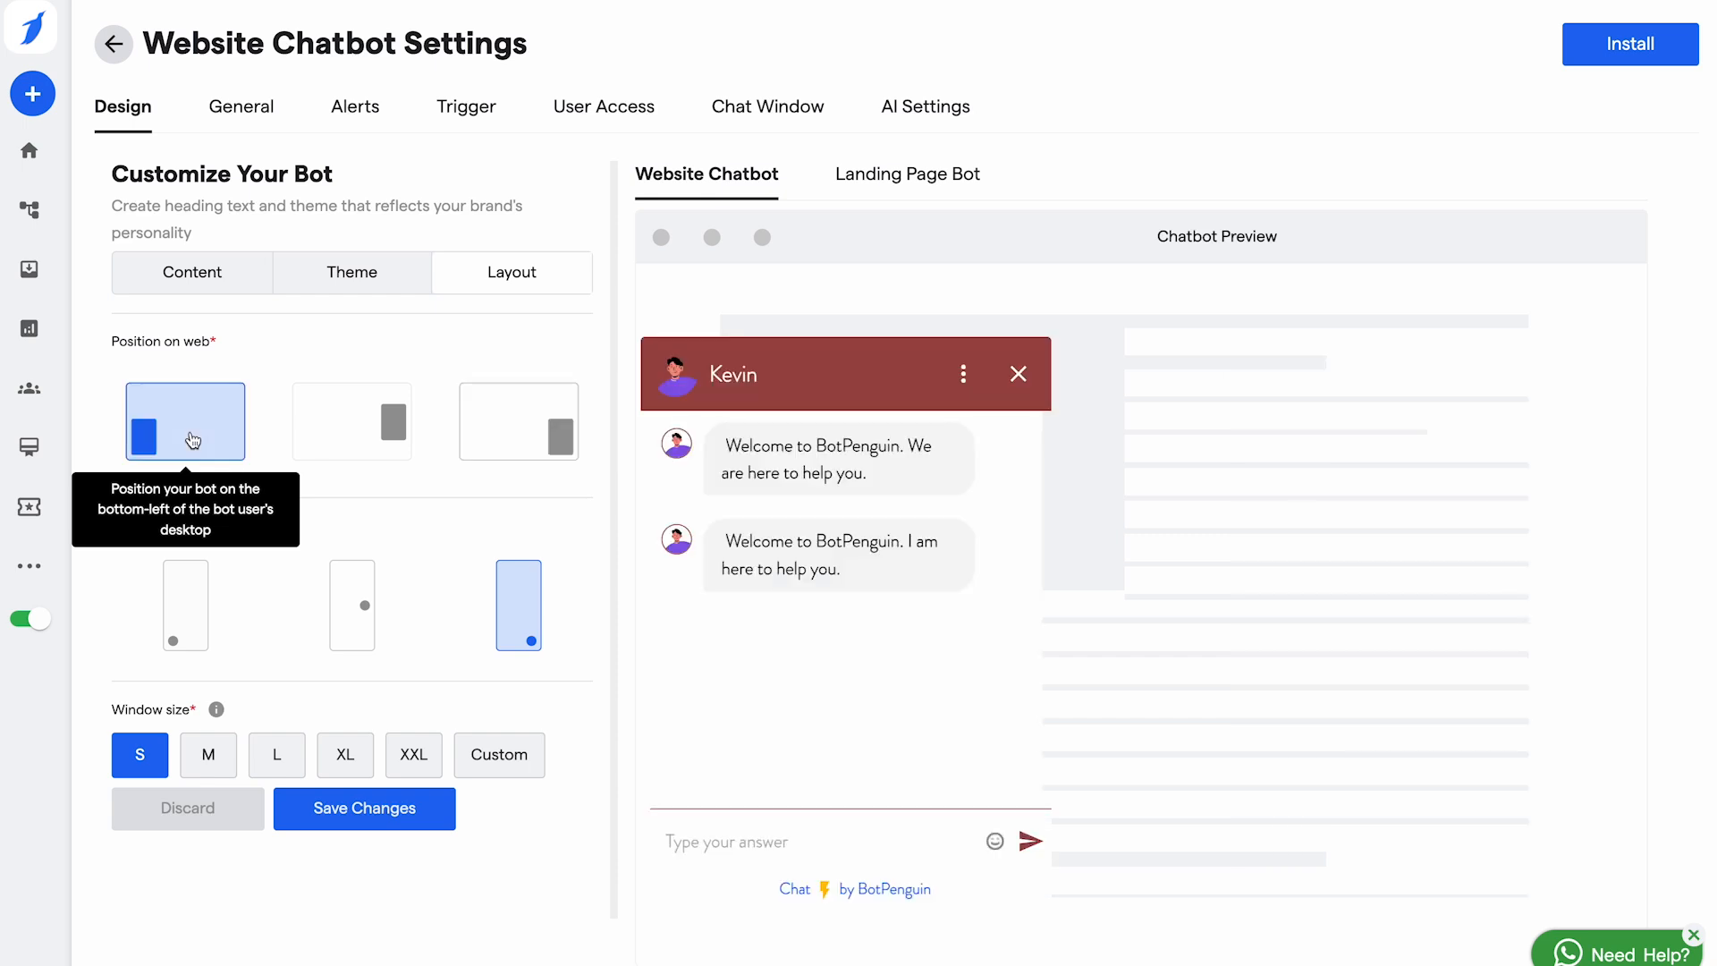
pyautogui.click(345, 418)
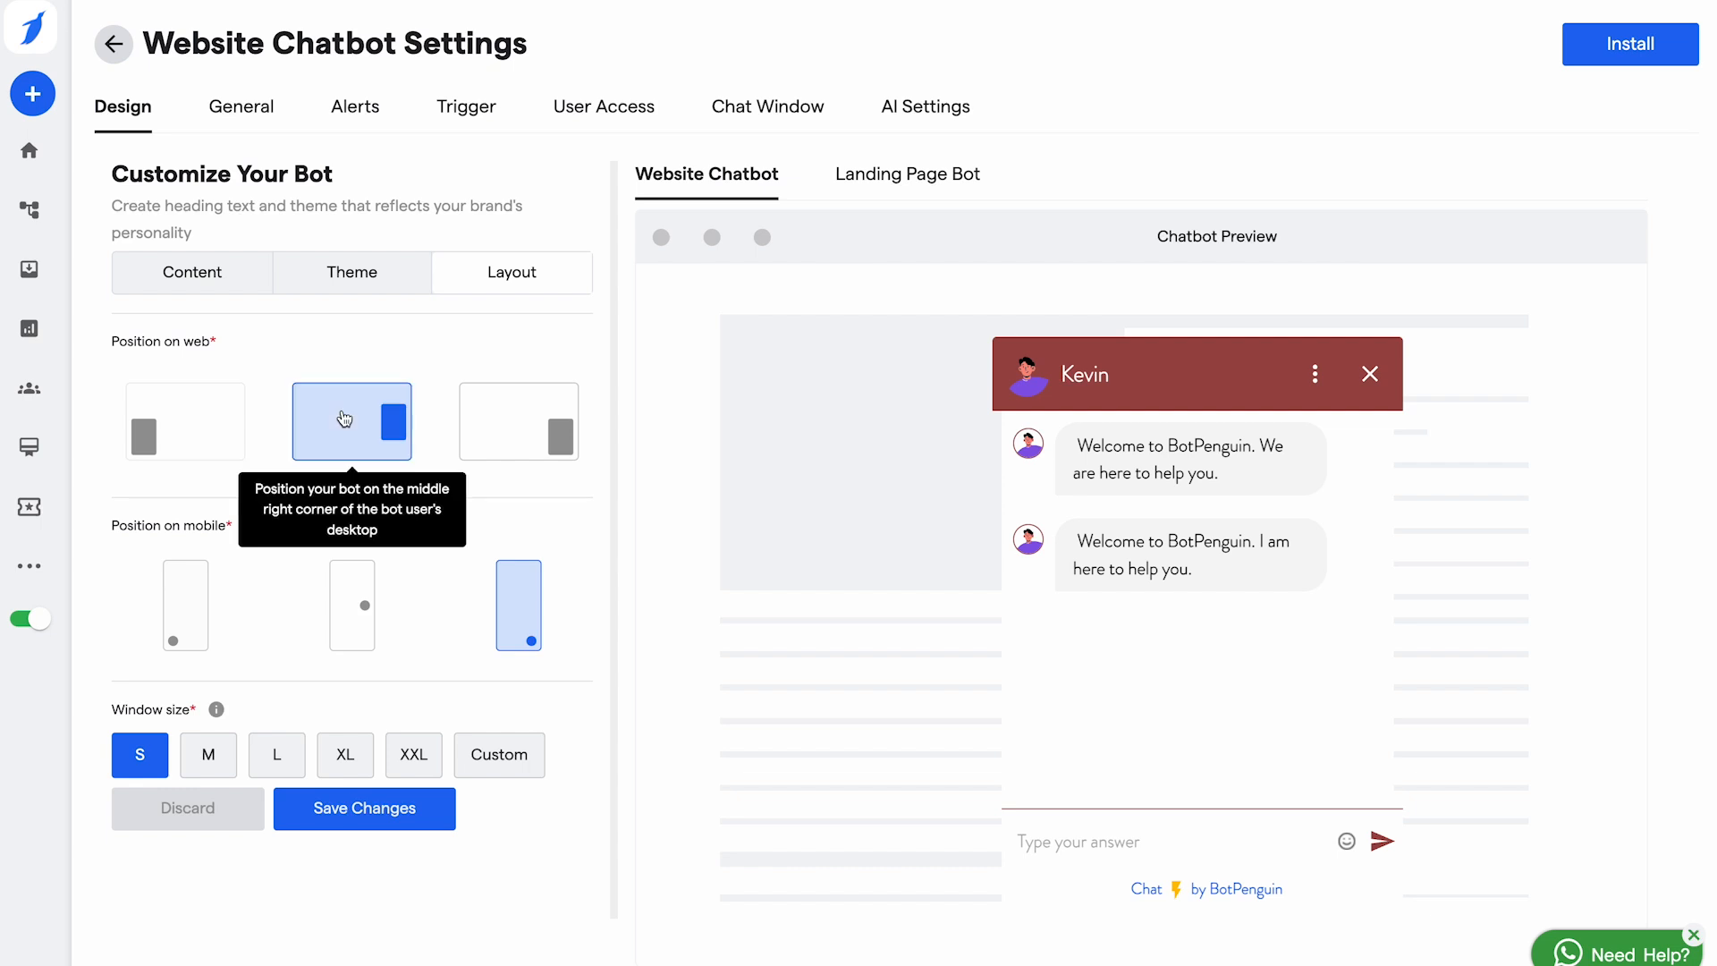
pyautogui.click(519, 418)
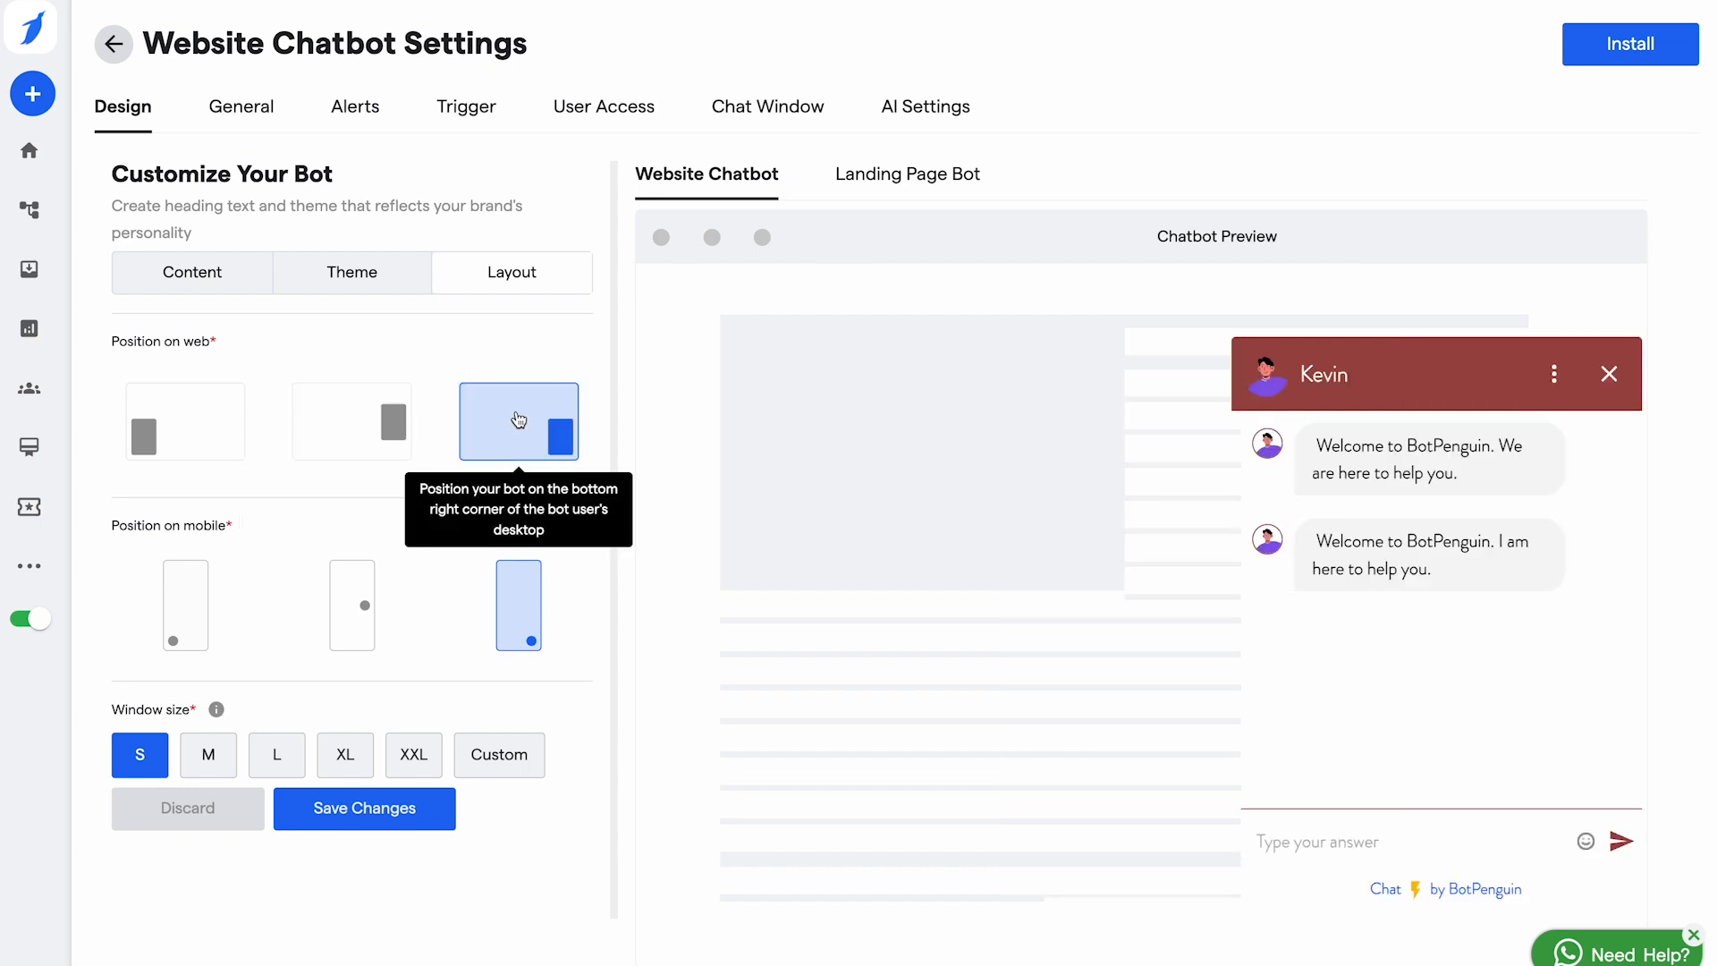
pyautogui.click(168, 615)
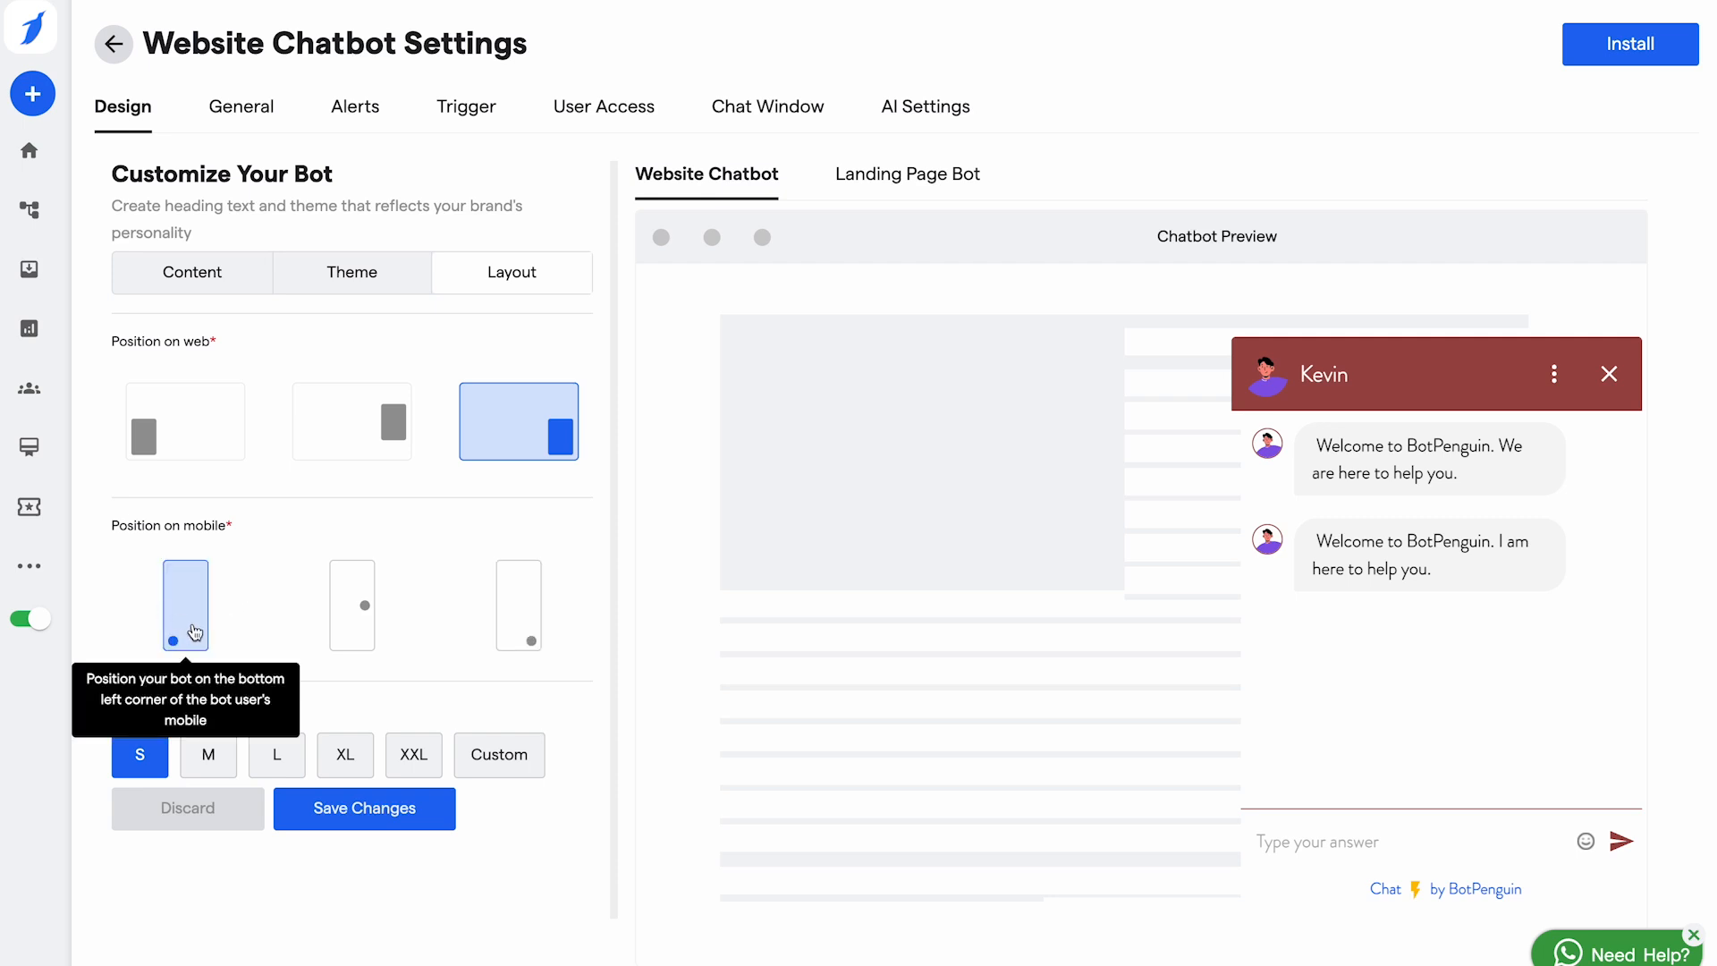
pyautogui.click(346, 608)
pyautogui.click(502, 623)
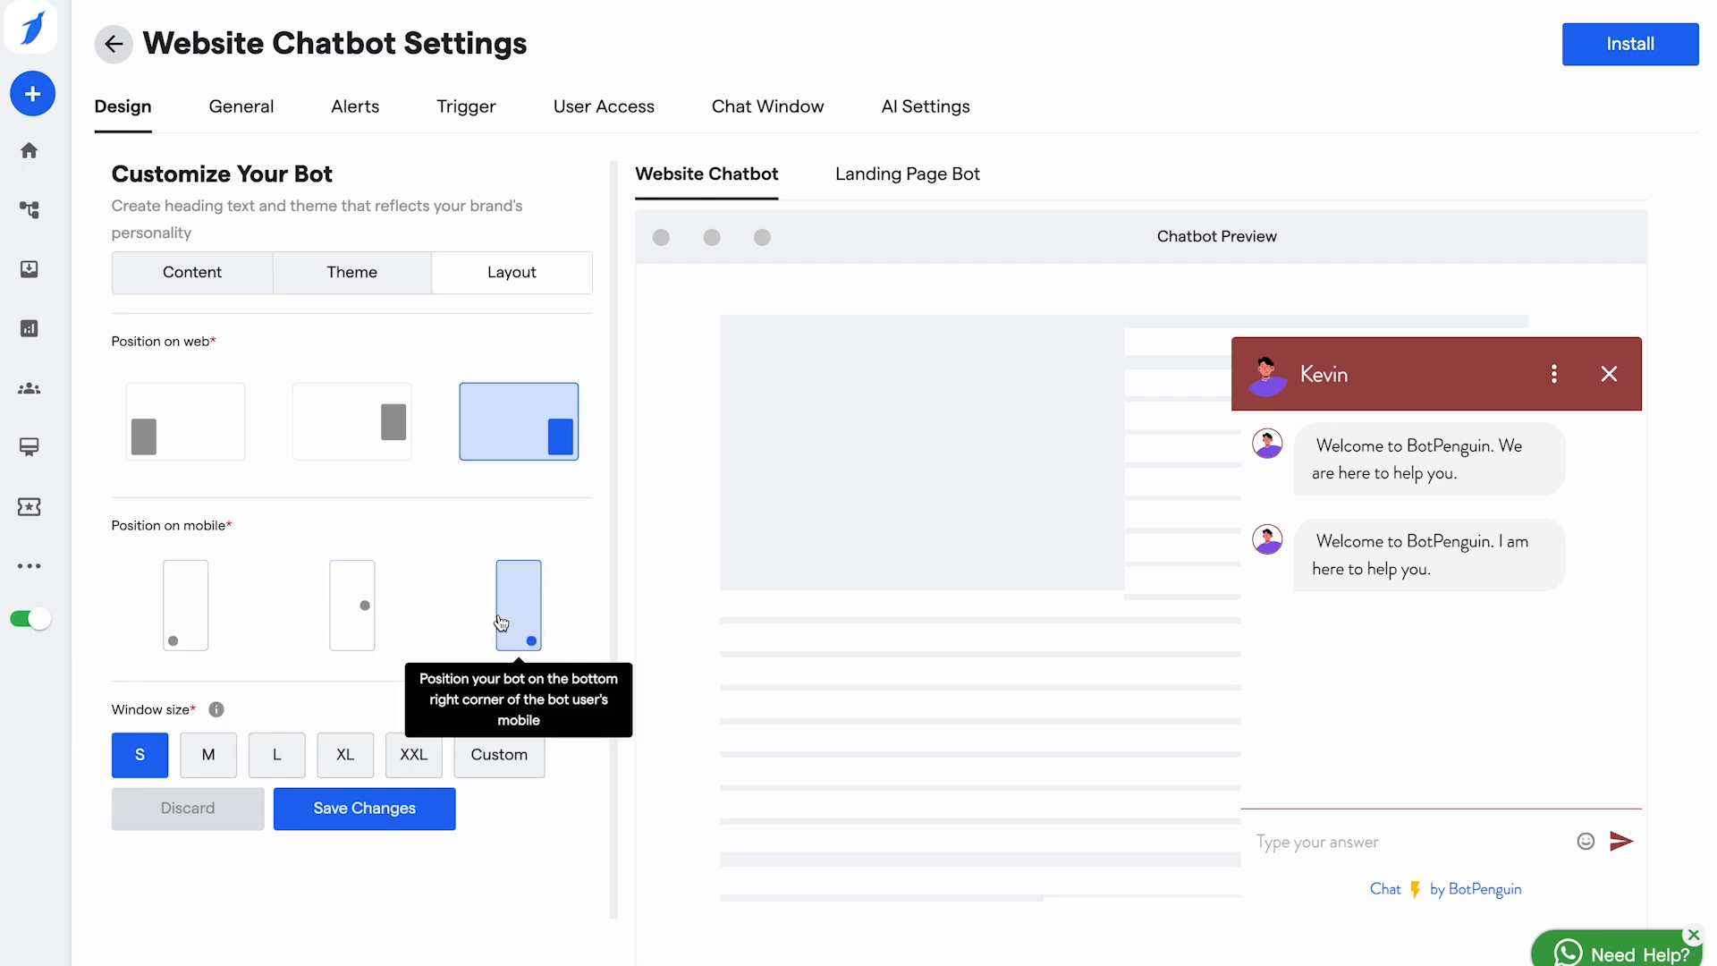
# Step: Give the chat window a custom 720 × 390 px size and save the layout
pyautogui.click(205, 756)
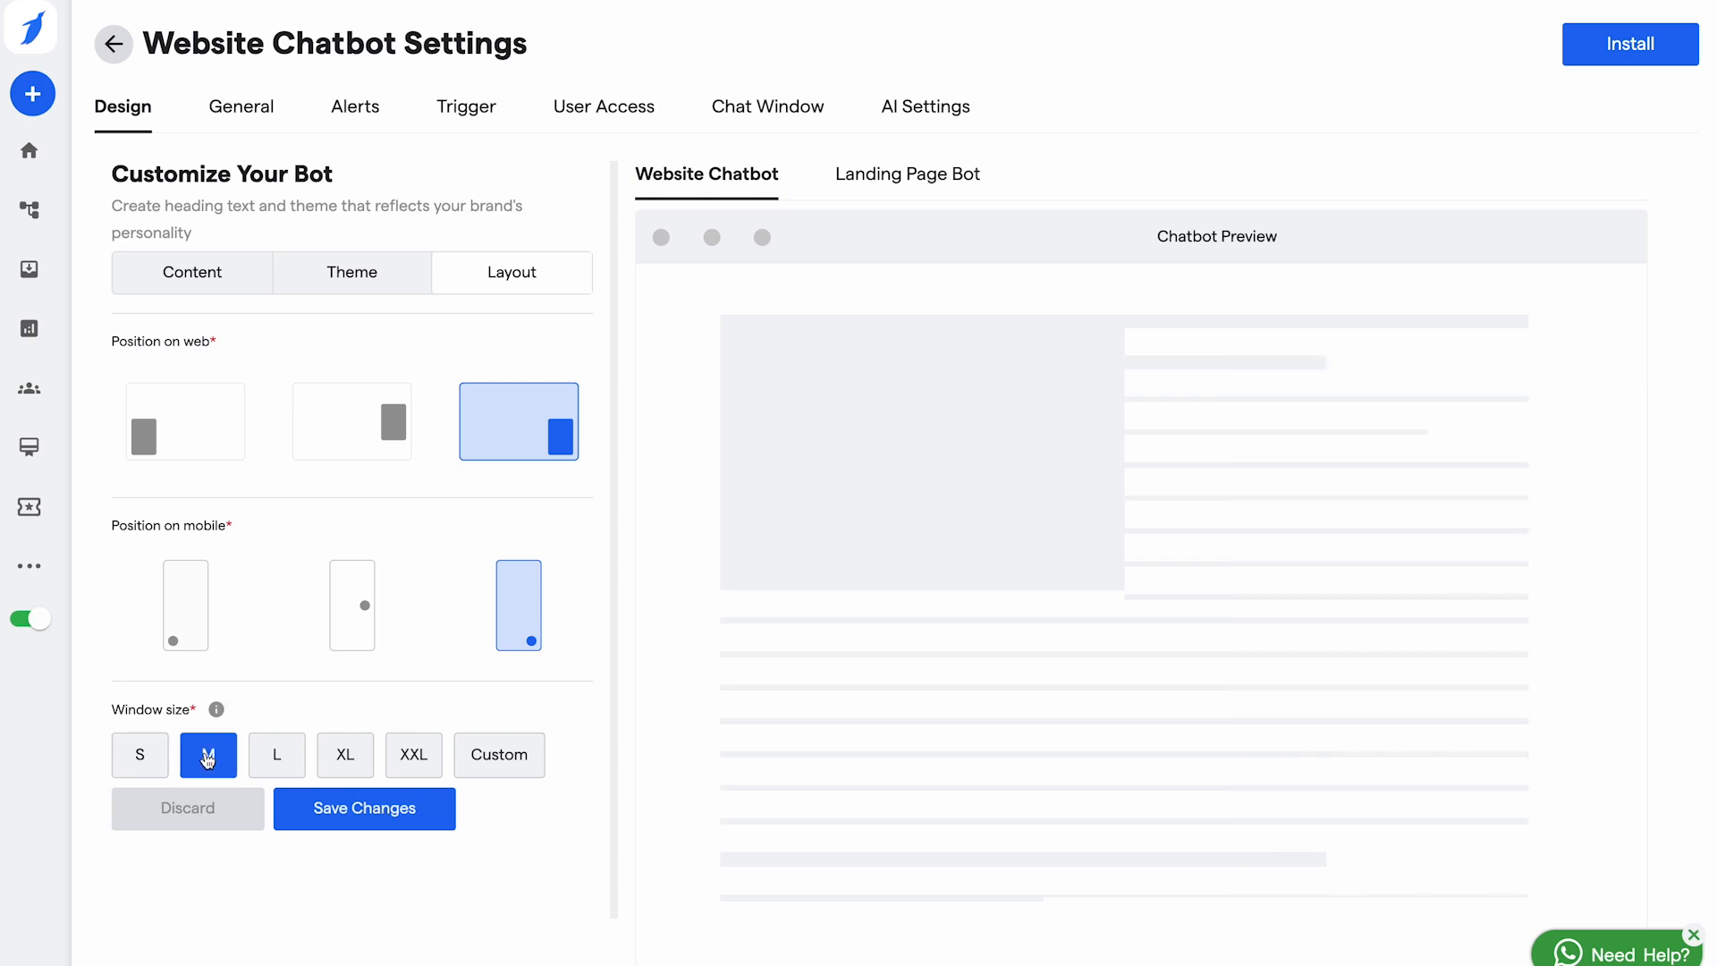
pyautogui.click(277, 762)
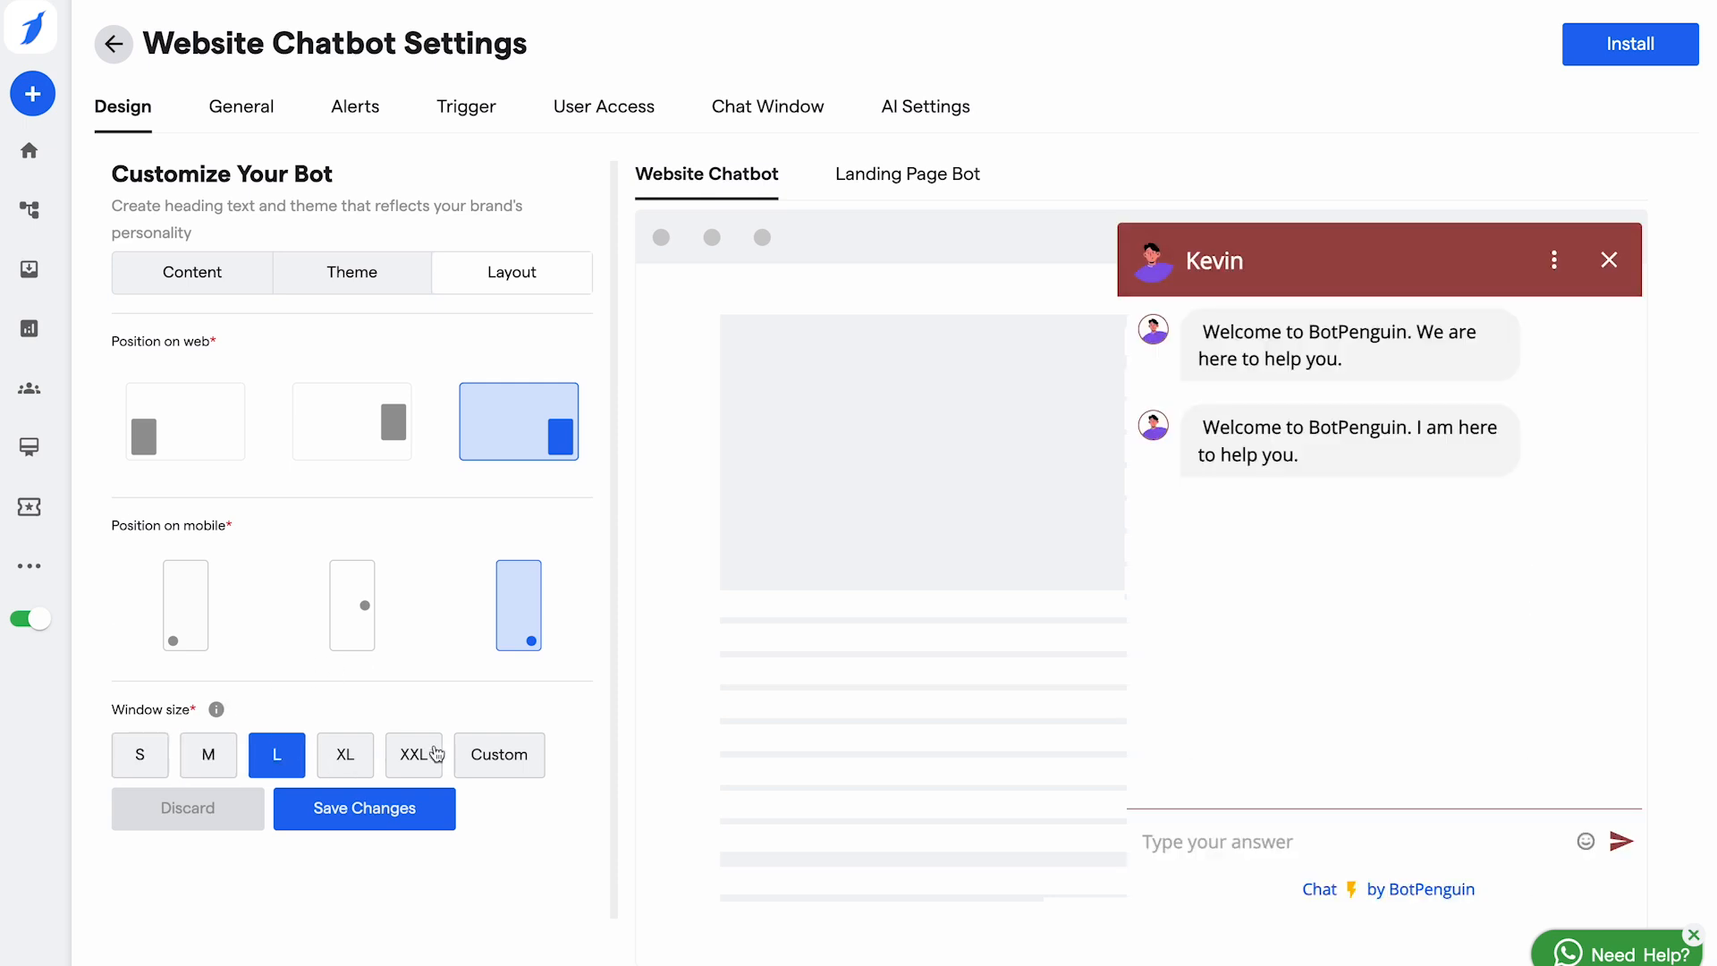
pyautogui.click(504, 767)
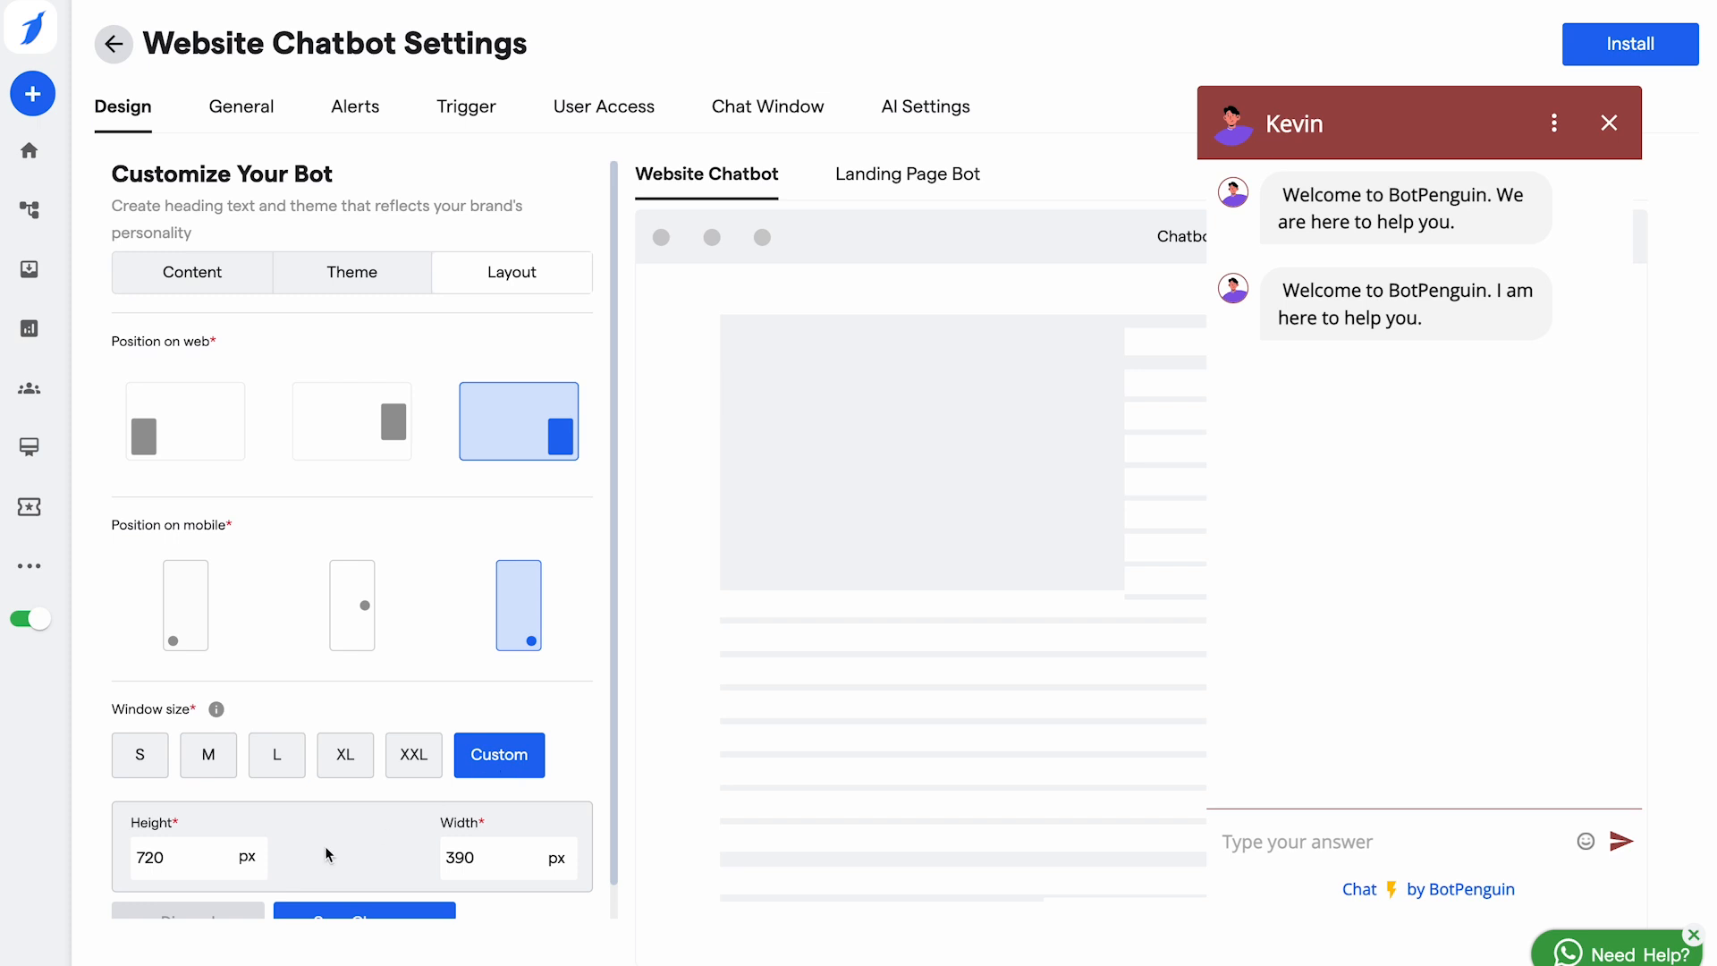
pyautogui.scroll(-1, 186, 862)
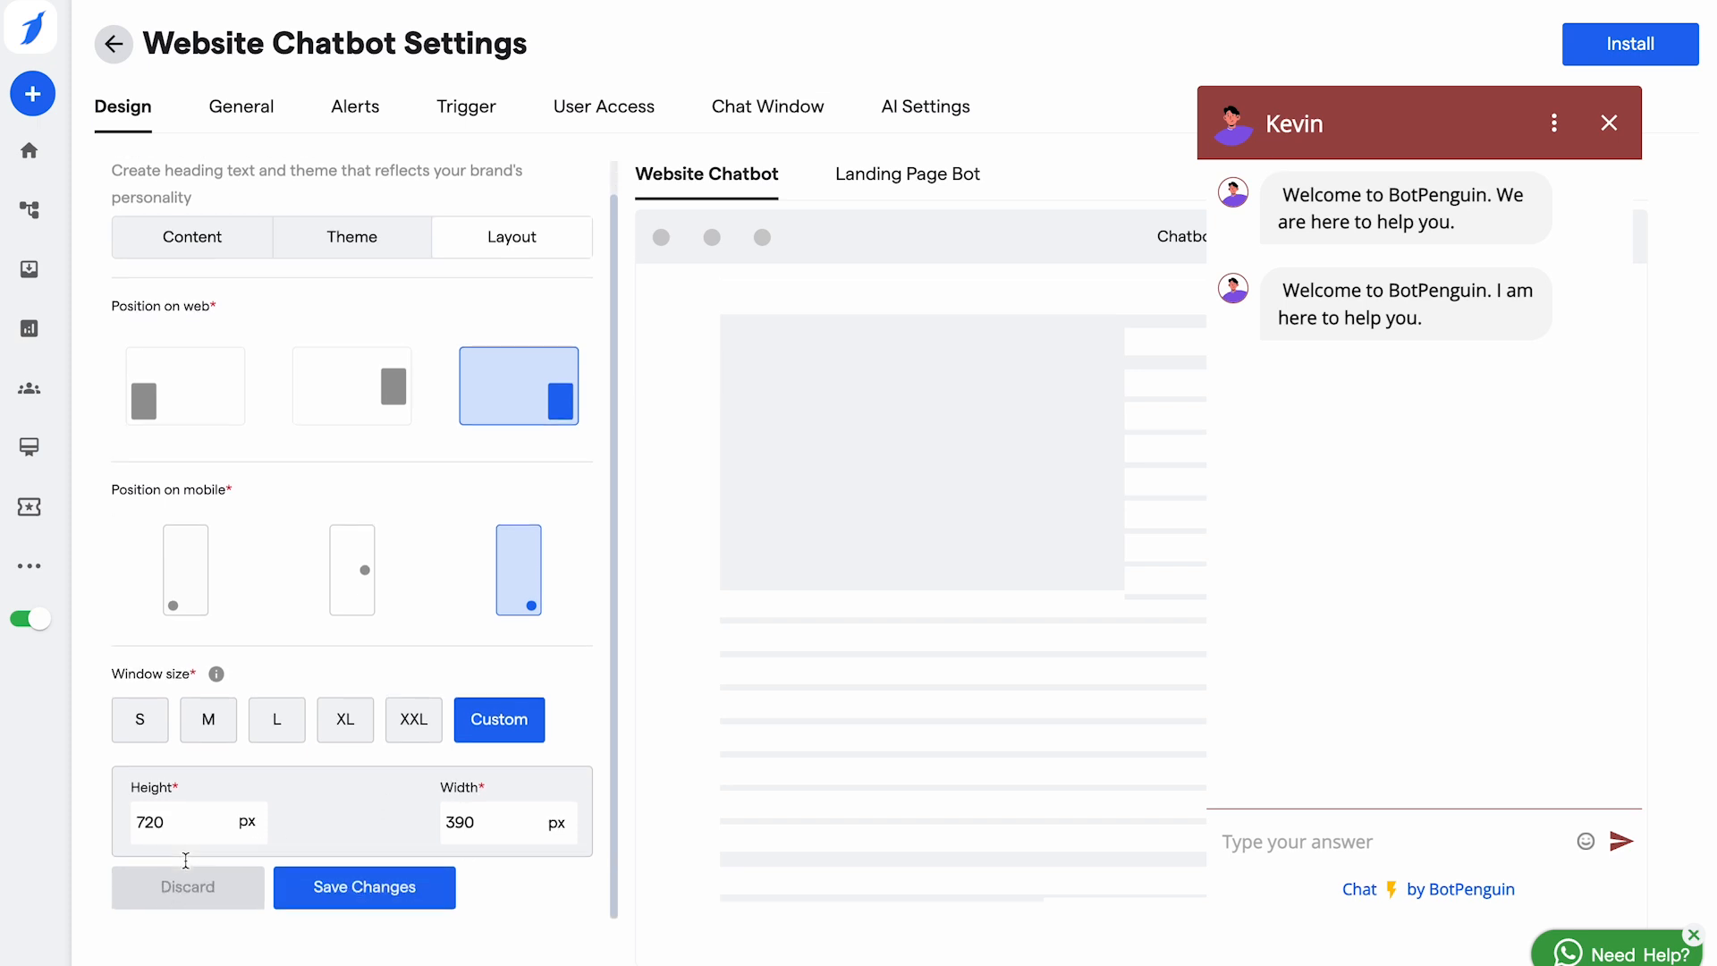
pyautogui.click(373, 894)
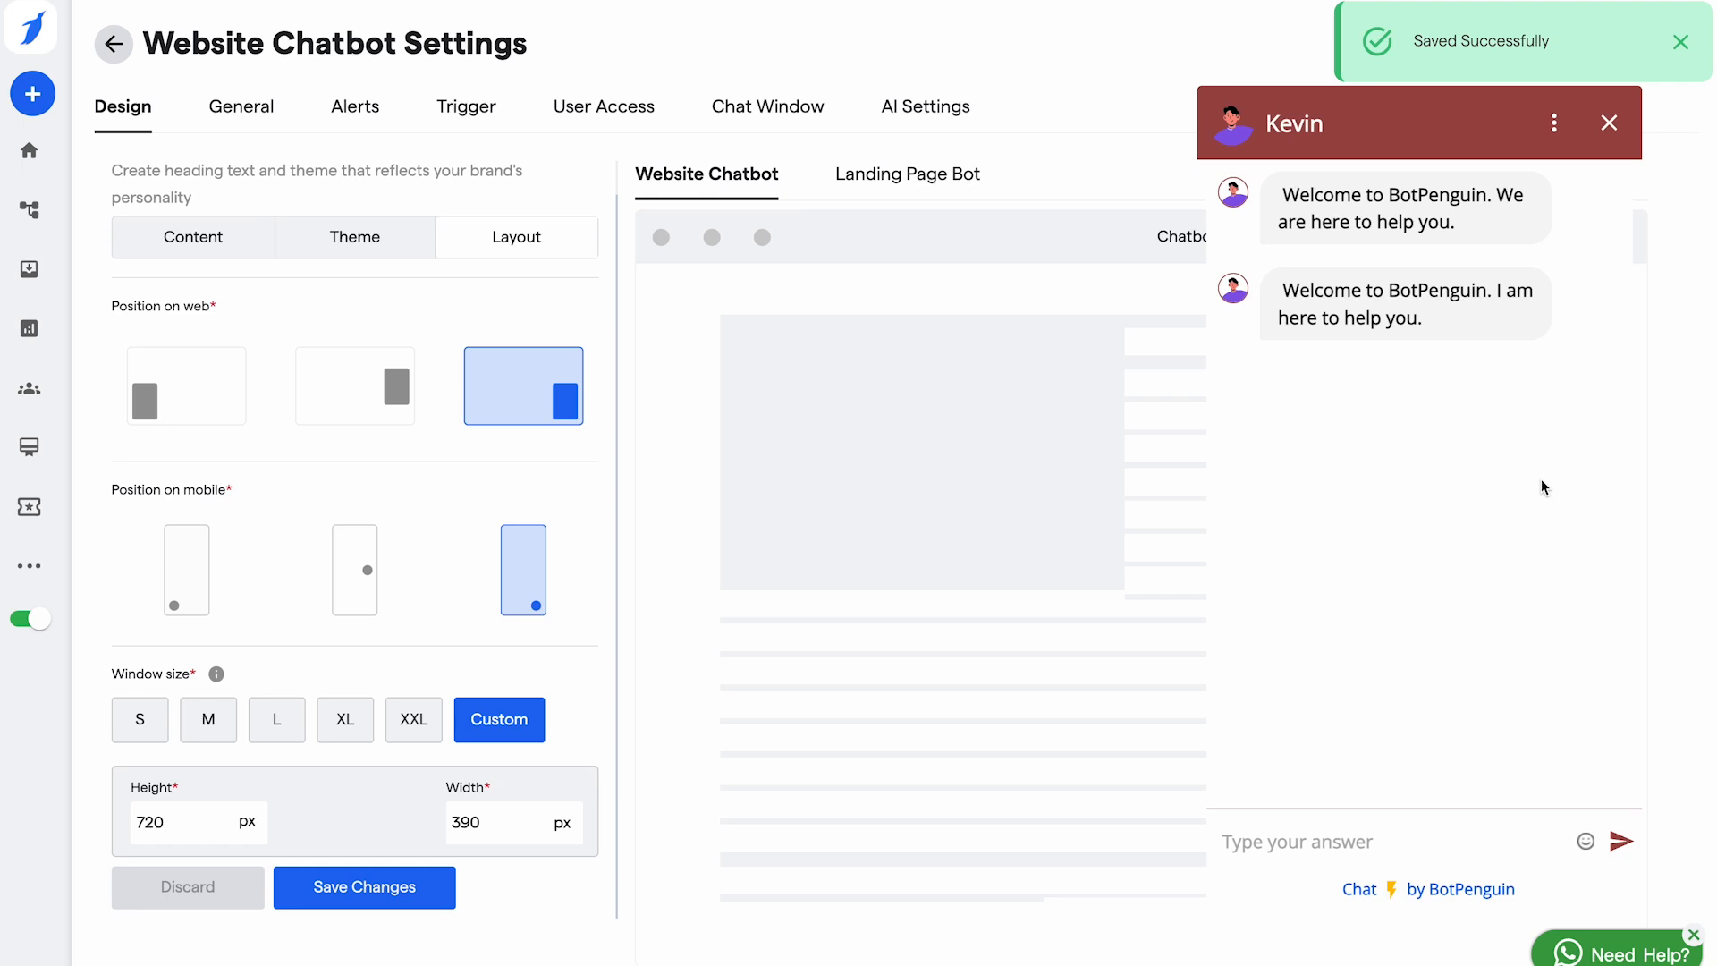
pyautogui.click(254, 122)
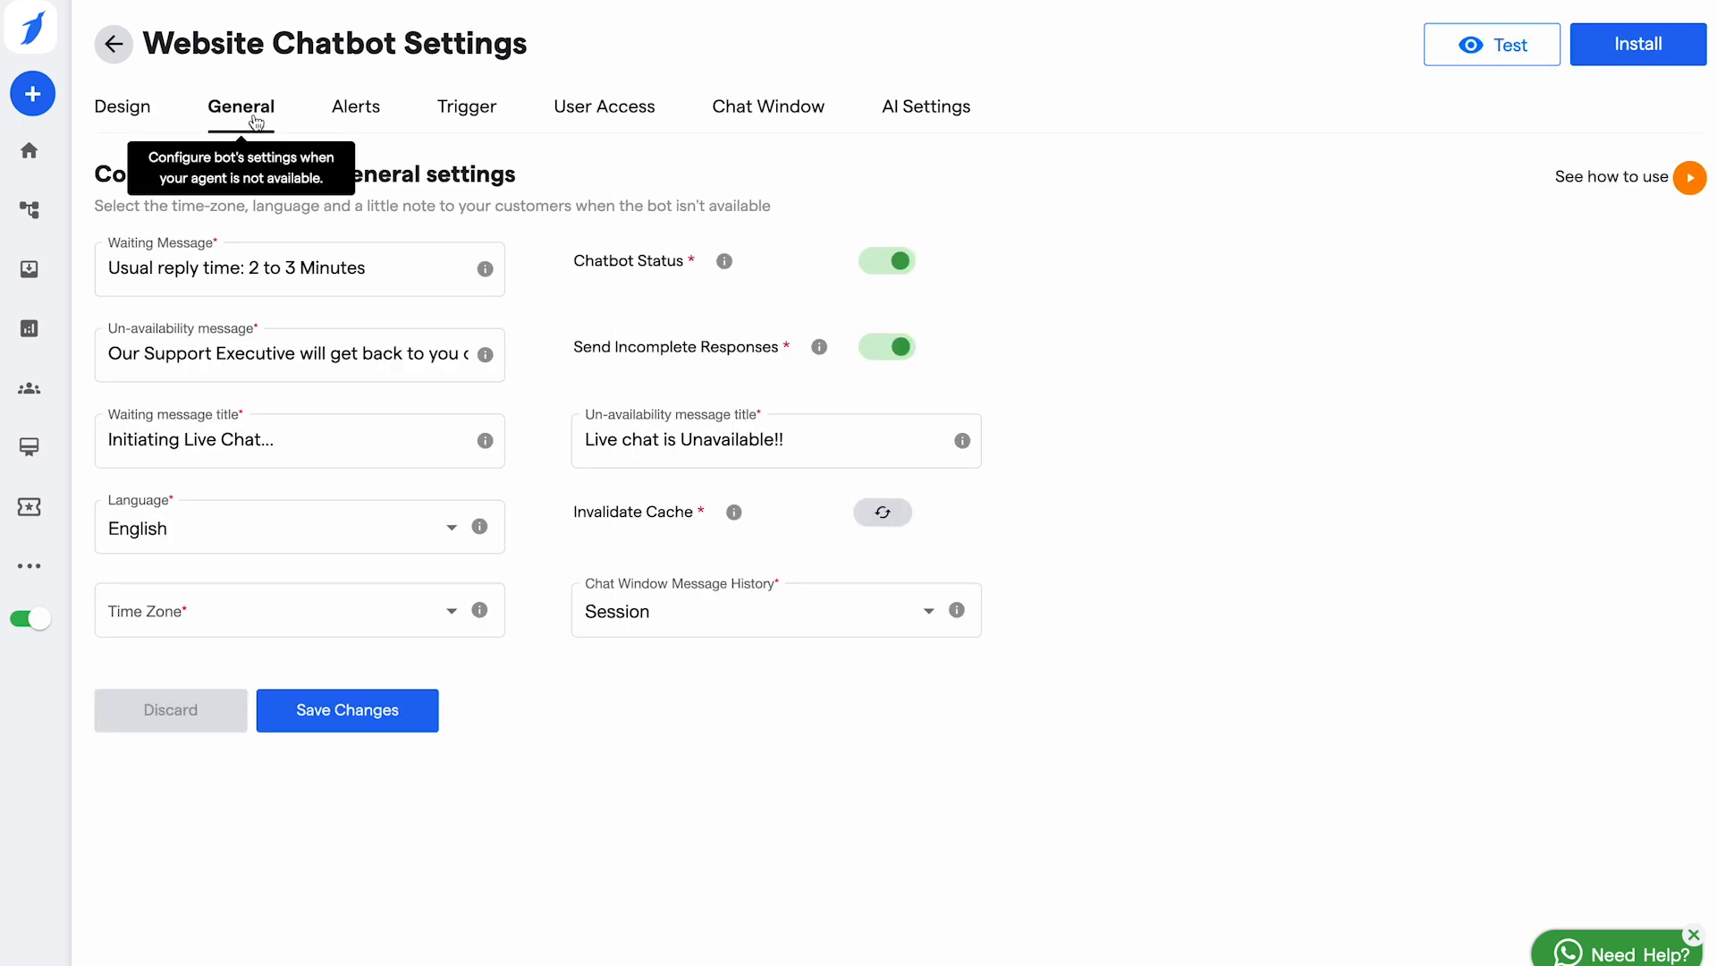
pyautogui.click(268, 255)
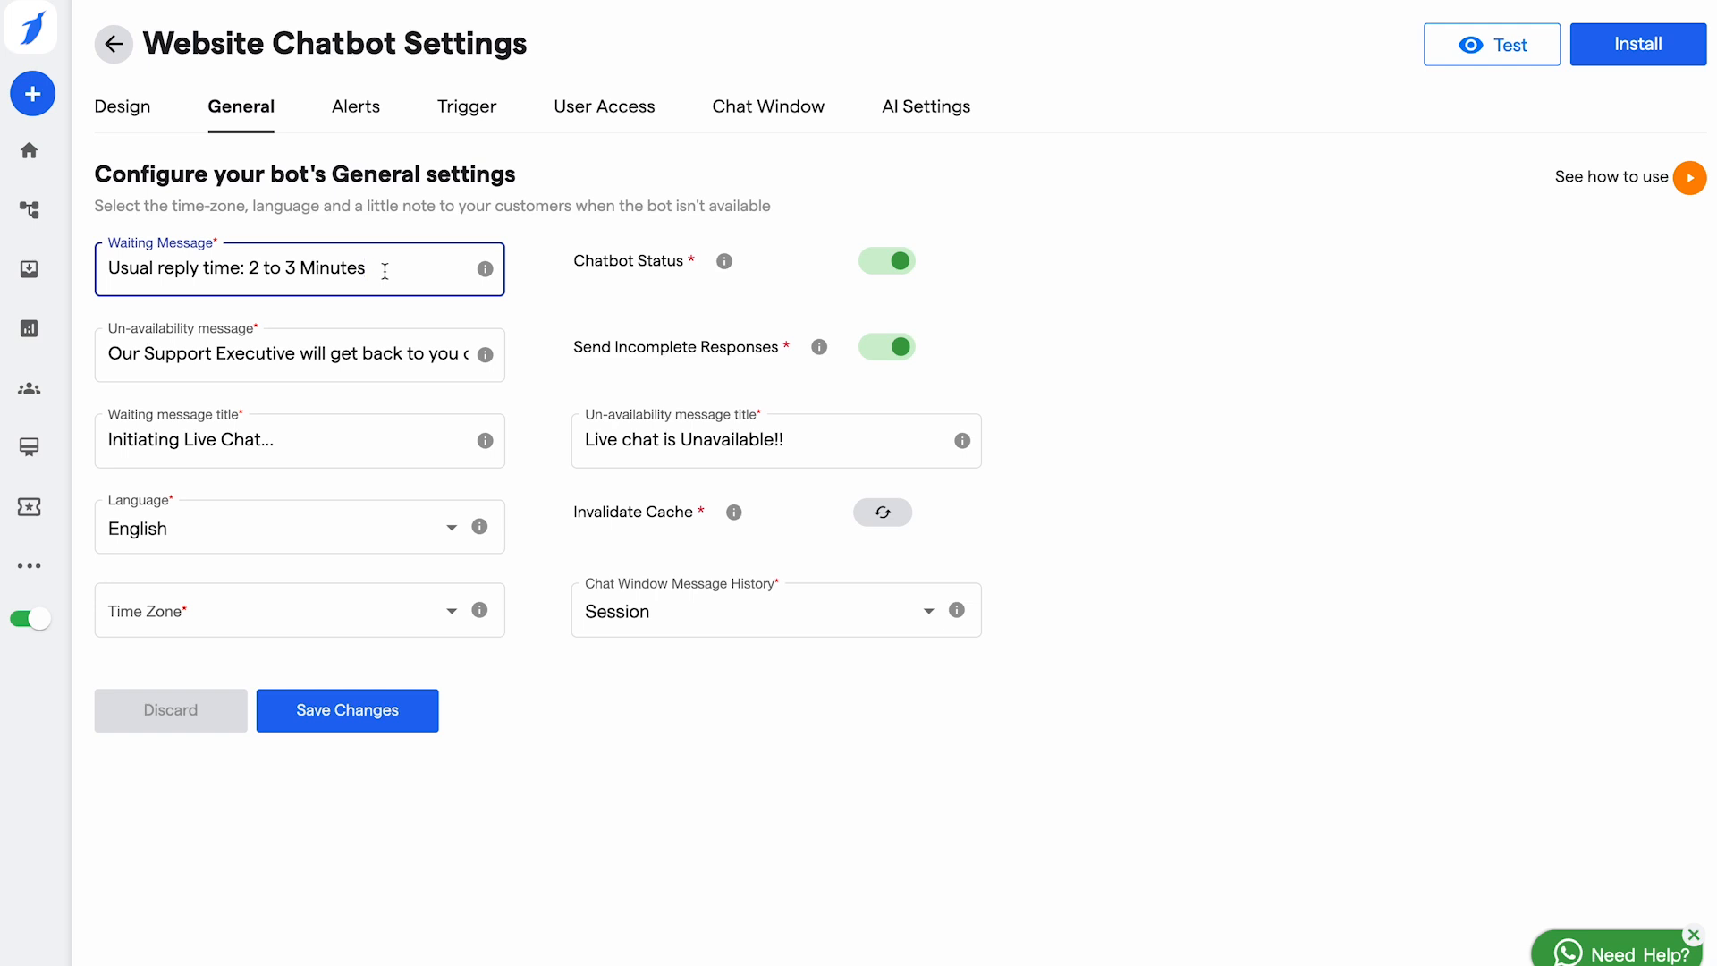
pyautogui.click(287, 355)
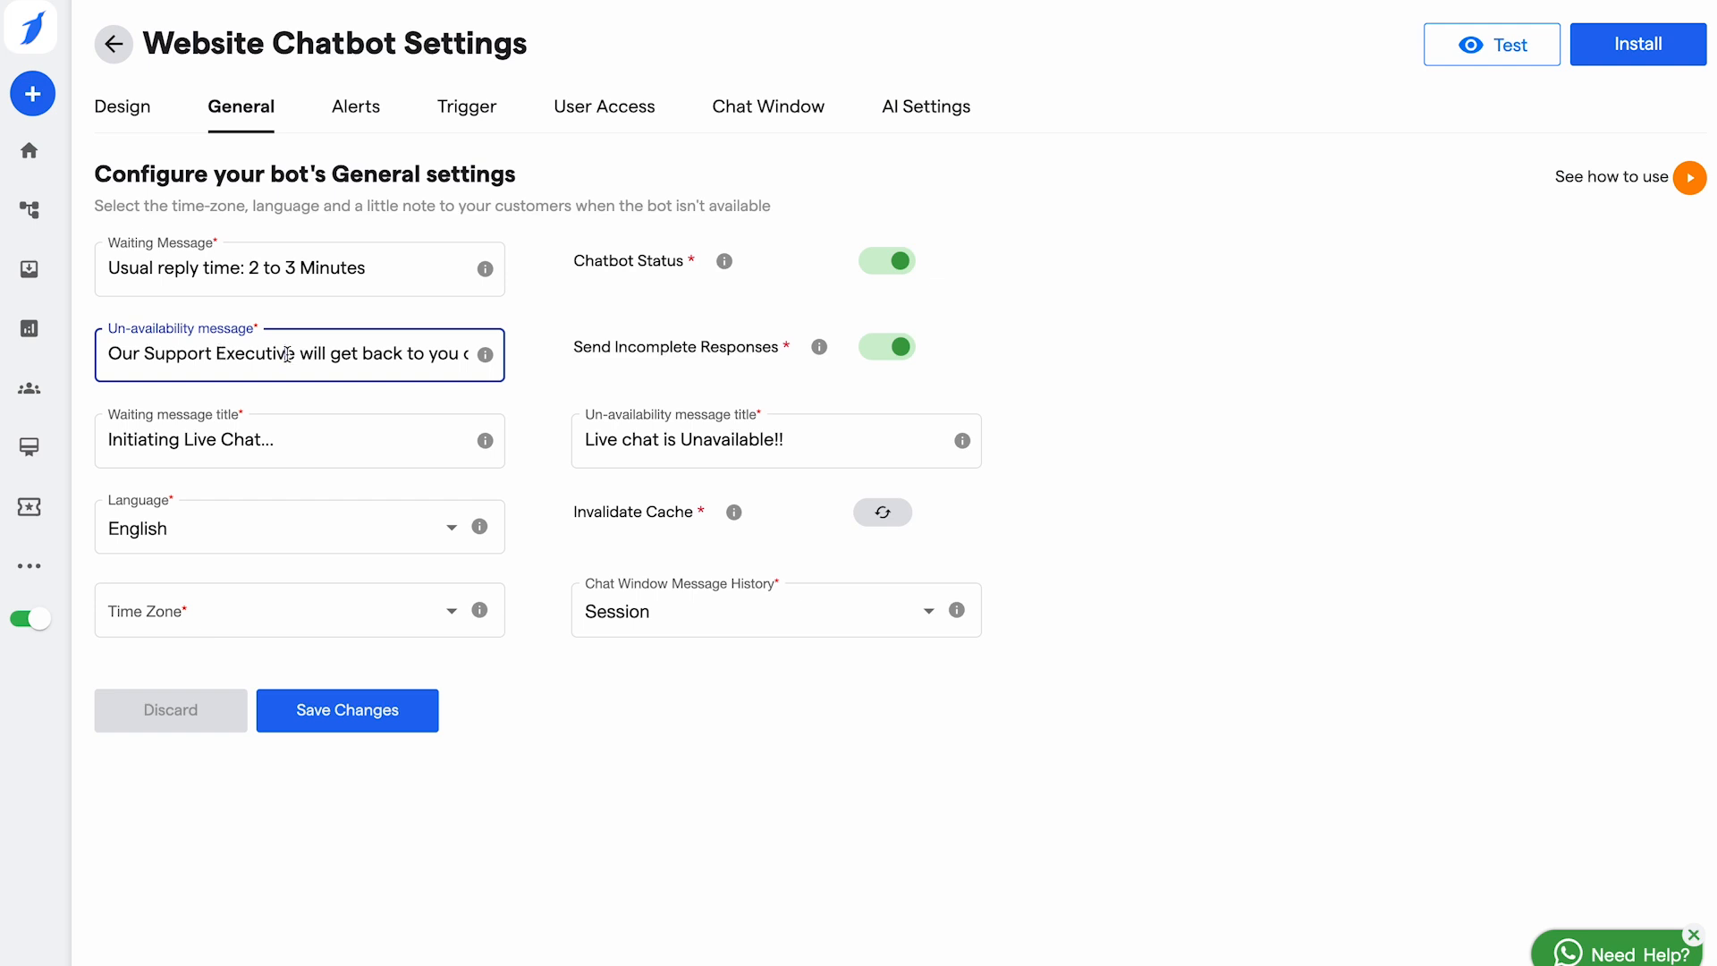
pyautogui.hscroll(2, 287, 354)
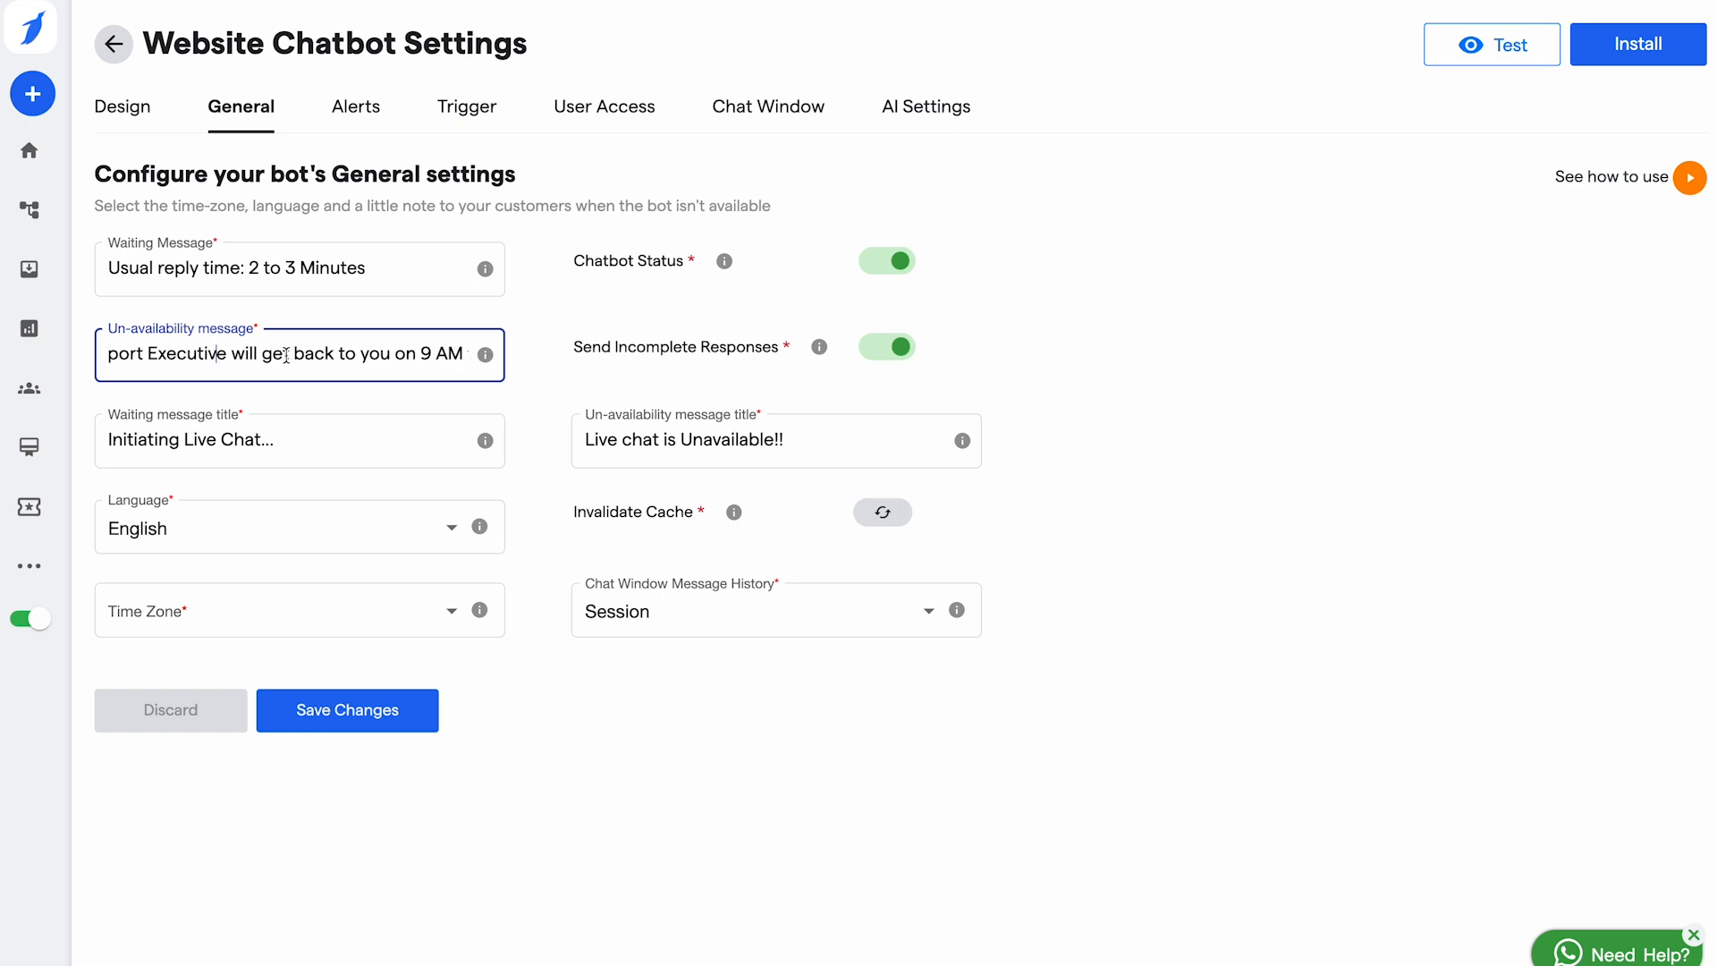
pyautogui.hscroll(-3, 287, 354)
pyautogui.click(325, 437)
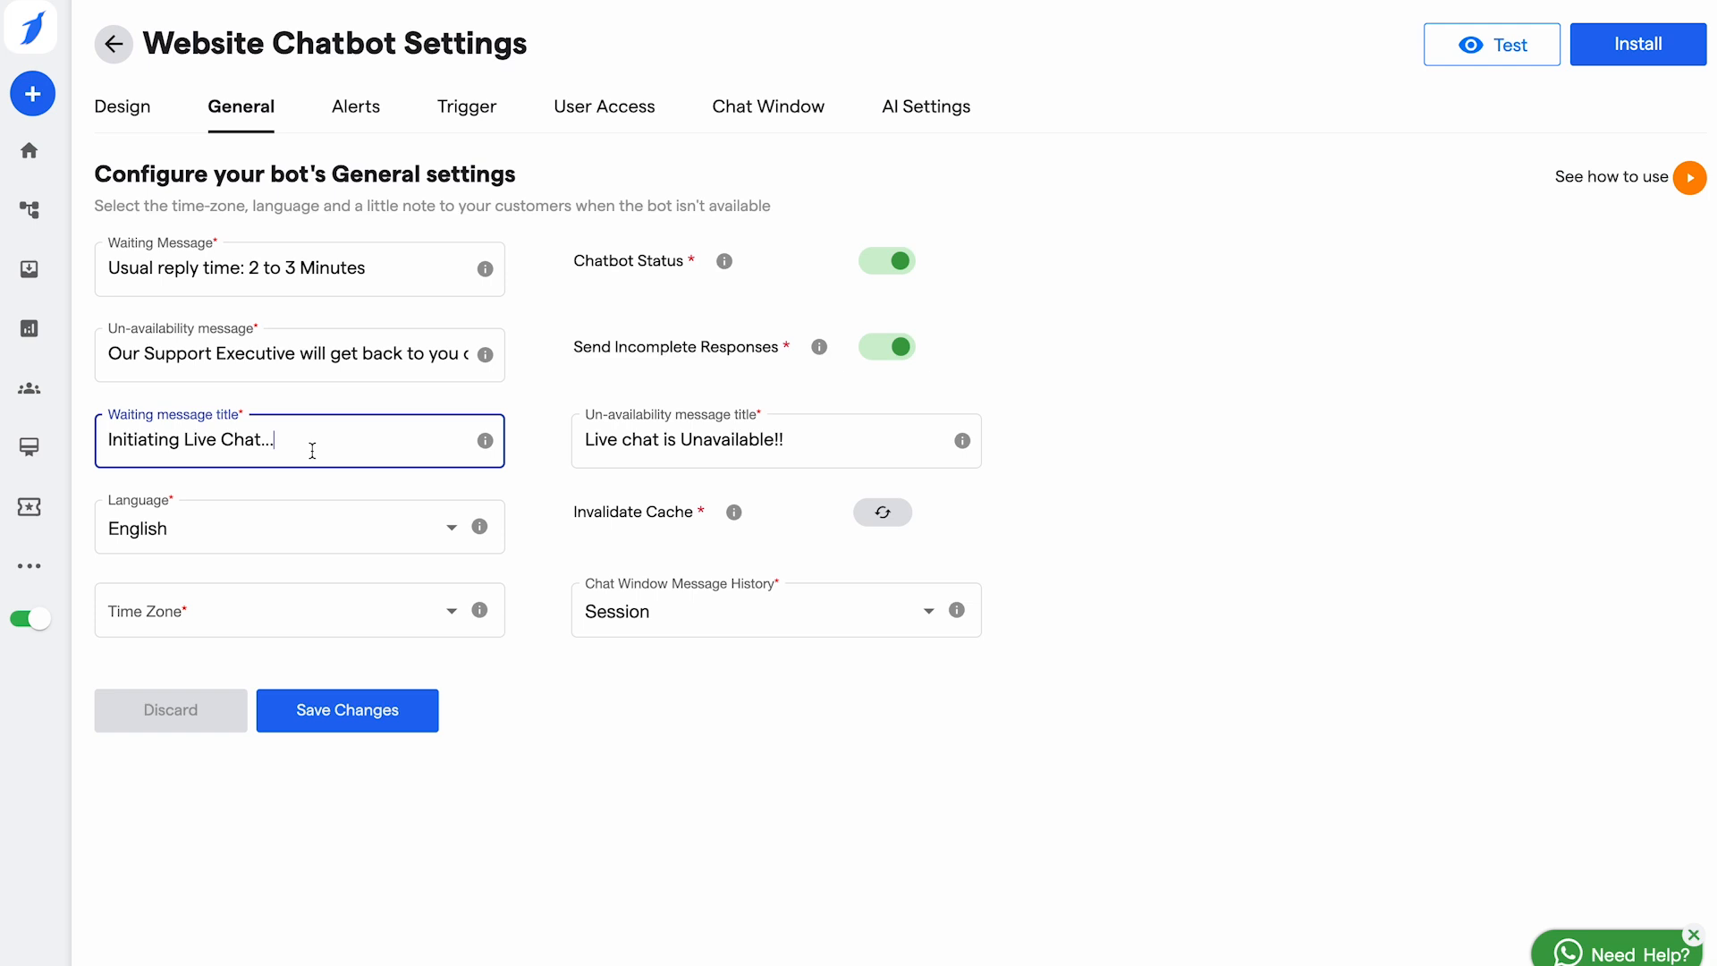
# Step: Keep English as the bot language
pyautogui.click(290, 536)
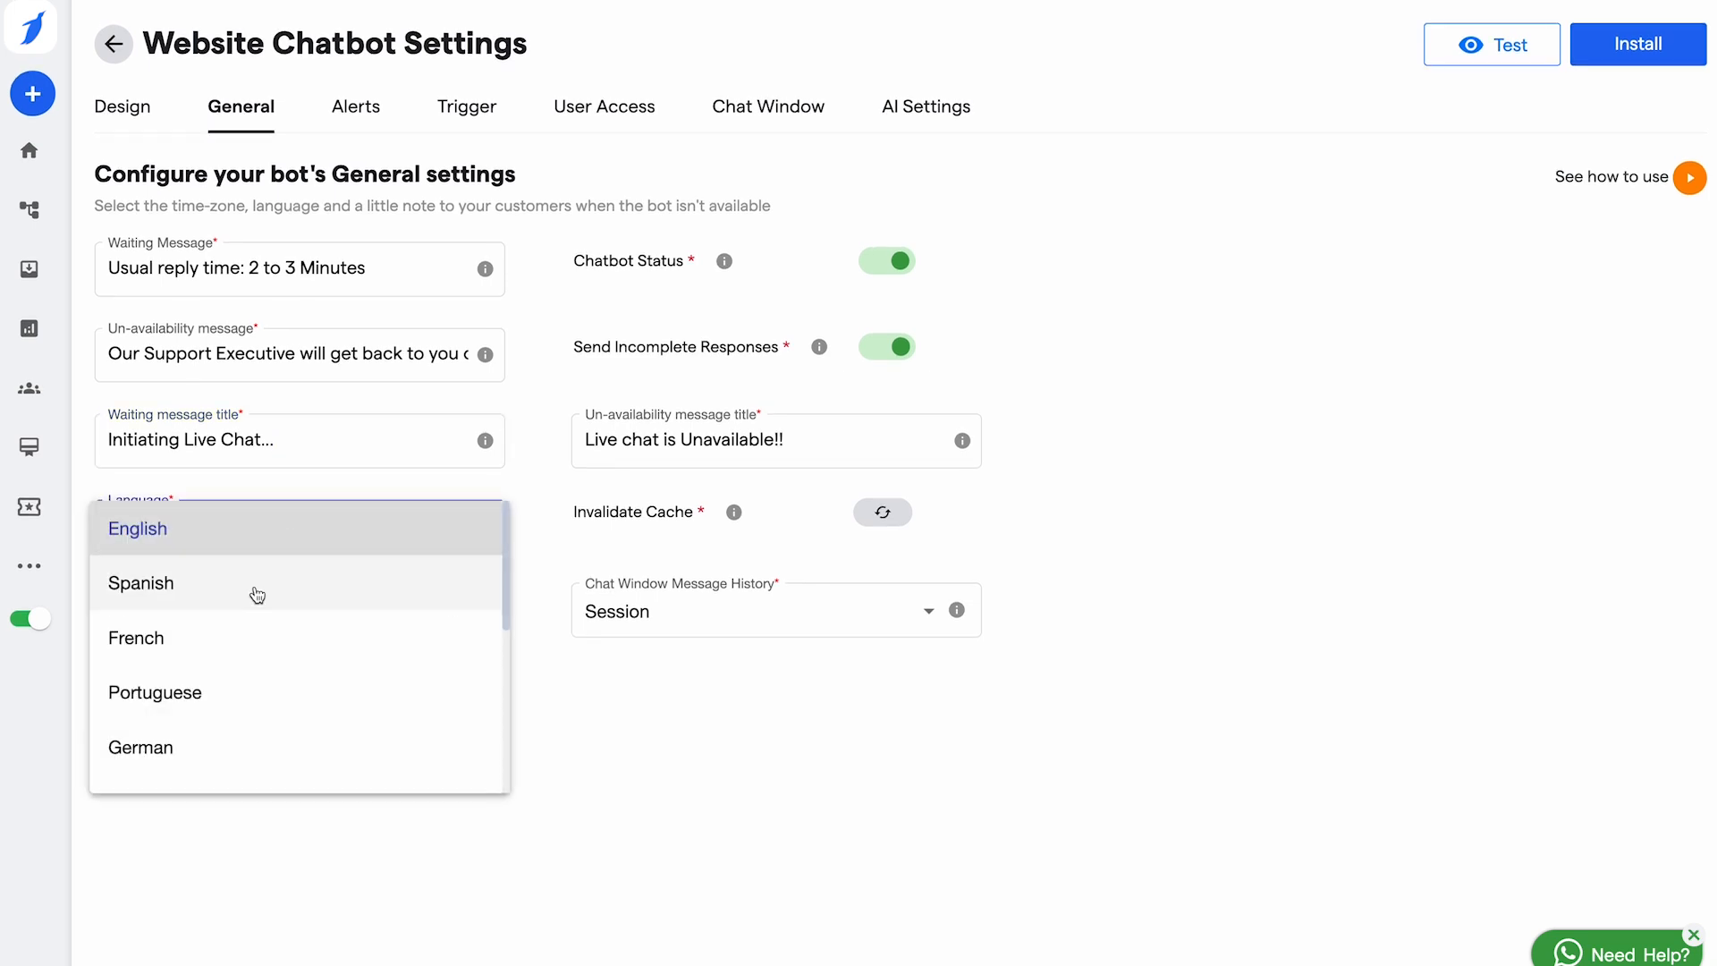
pyautogui.scroll(-5, 250, 594)
pyautogui.scroll(5, 250, 594)
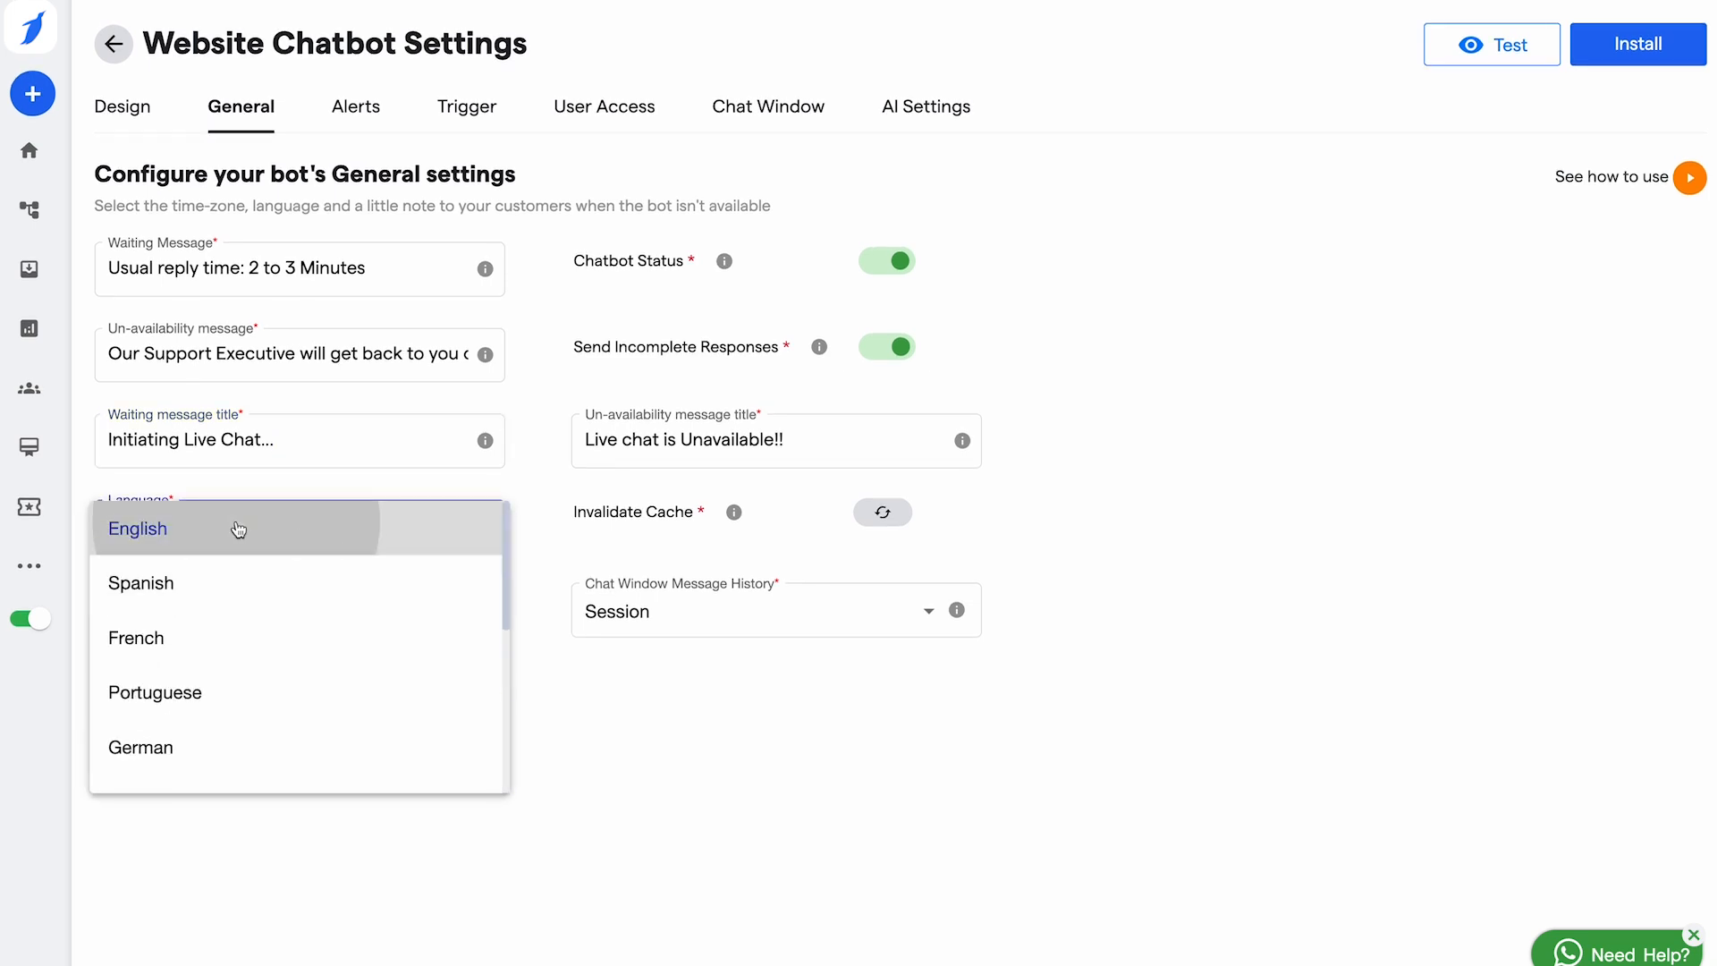
pyautogui.click(238, 529)
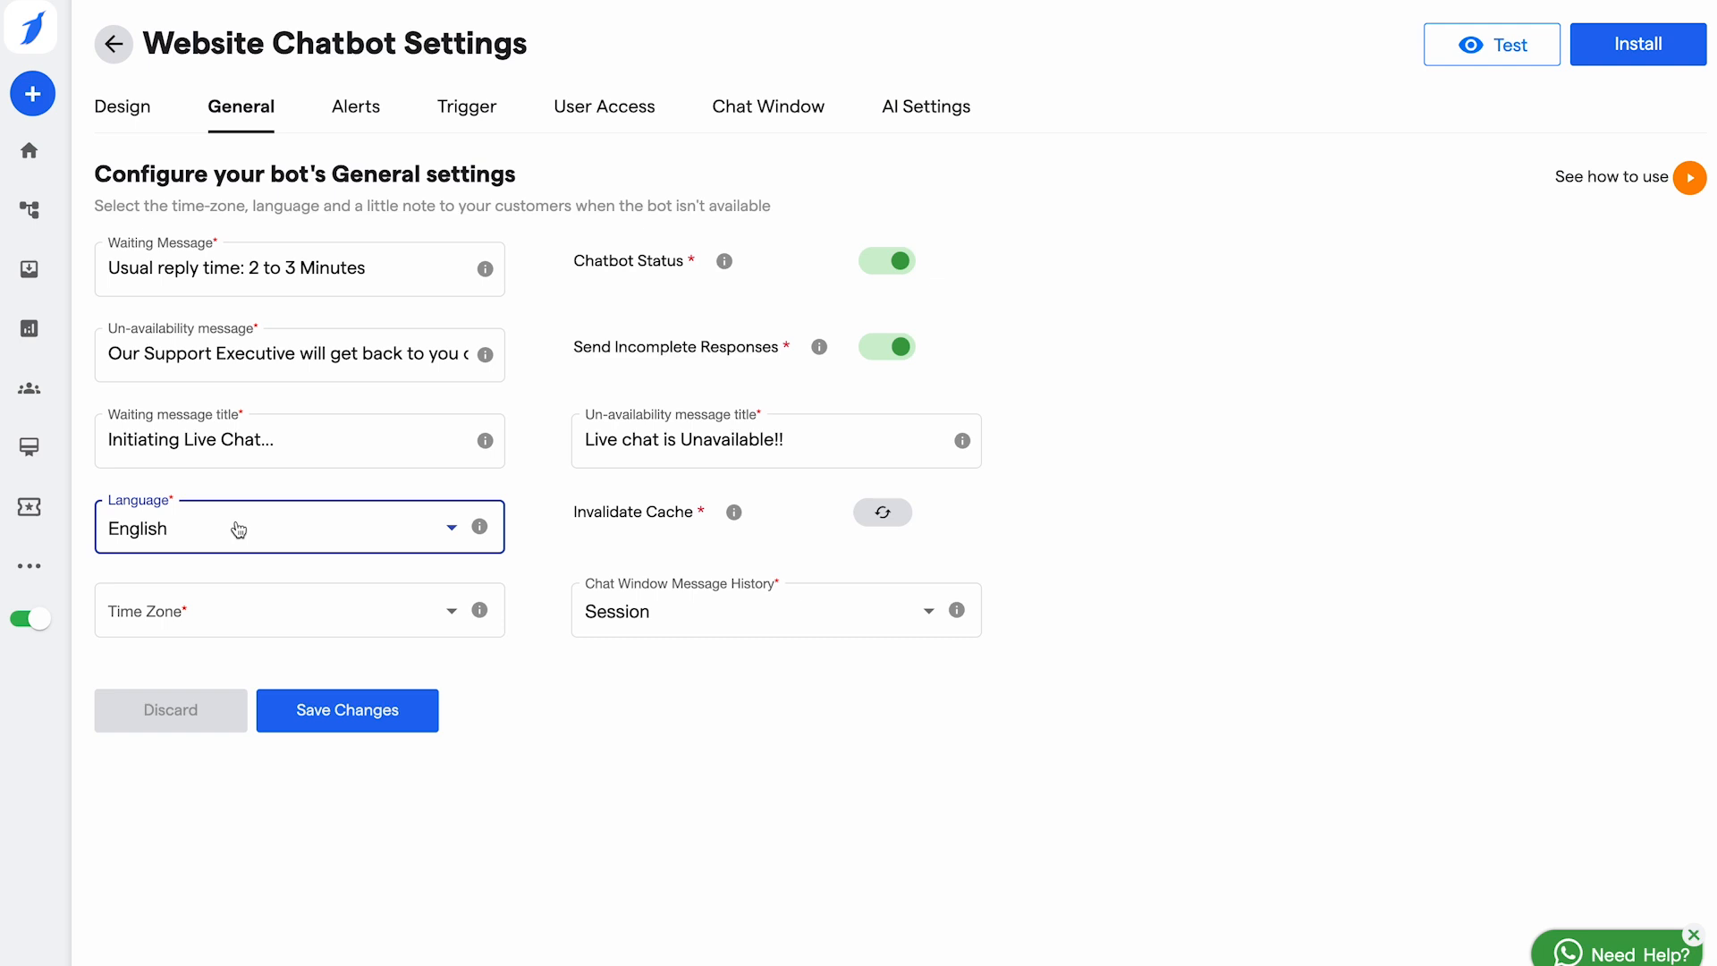
# Step: Leave the Time Zone empty, keep the 'Live chat is Unavailable!!' title, and save
pyautogui.click(250, 625)
pyautogui.scroll(-5, 287, 775)
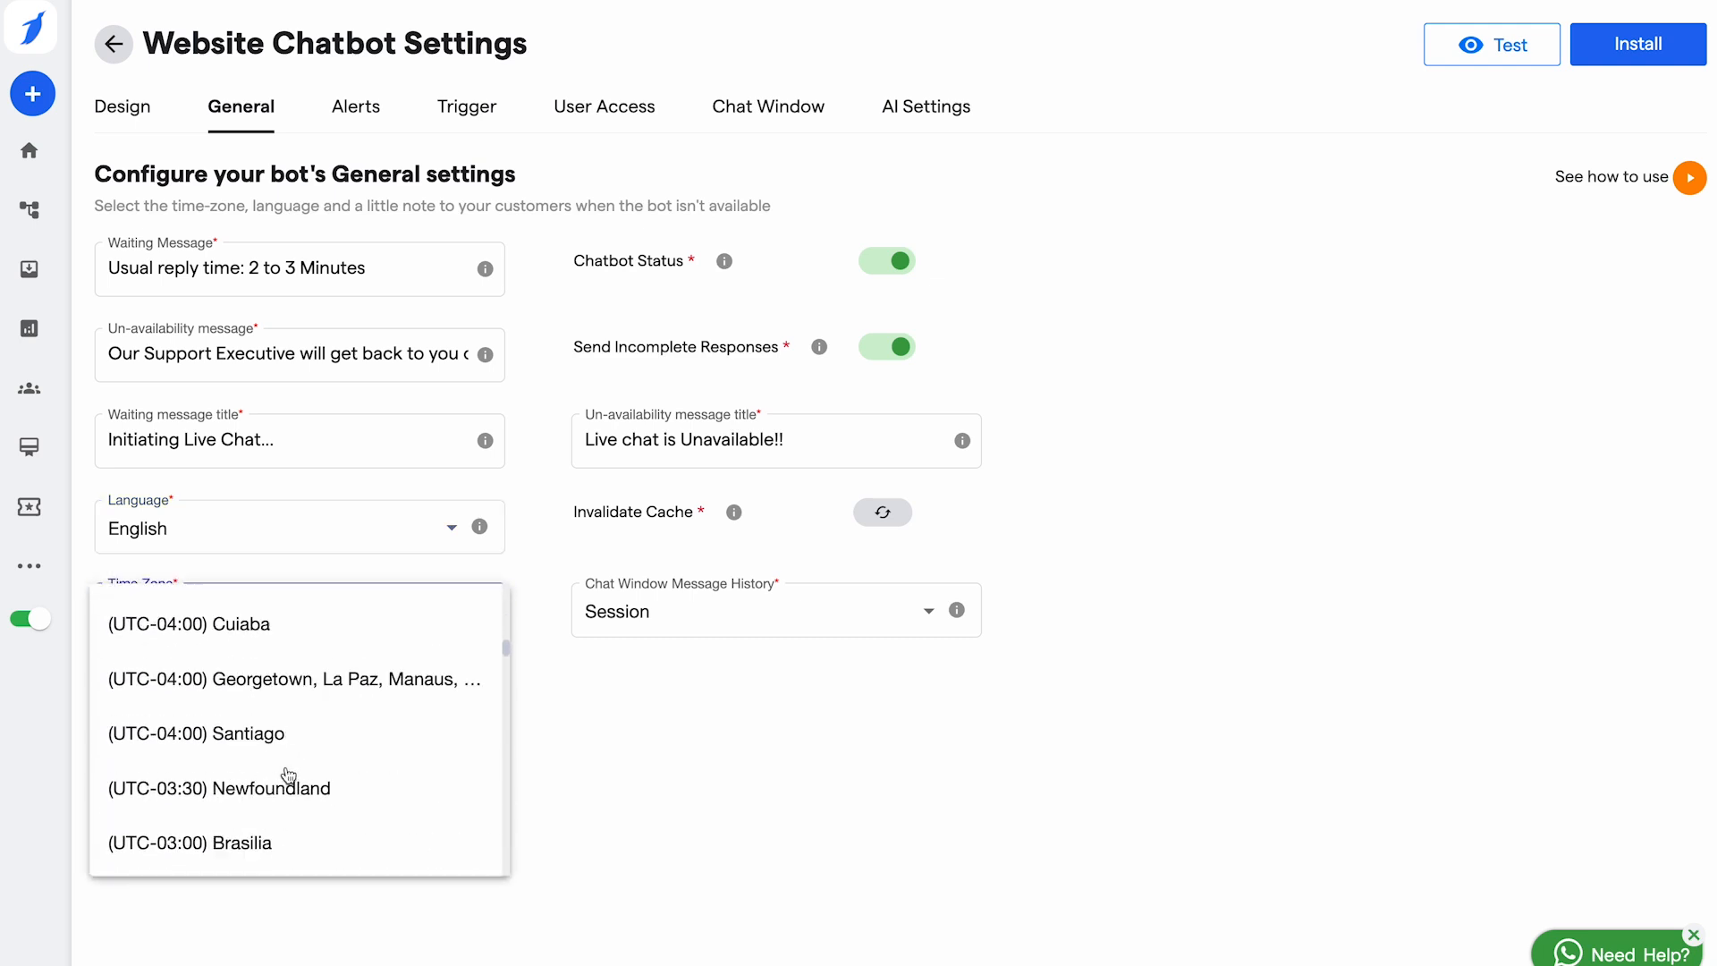
pyautogui.scroll(5, 287, 774)
pyautogui.click(411, 604)
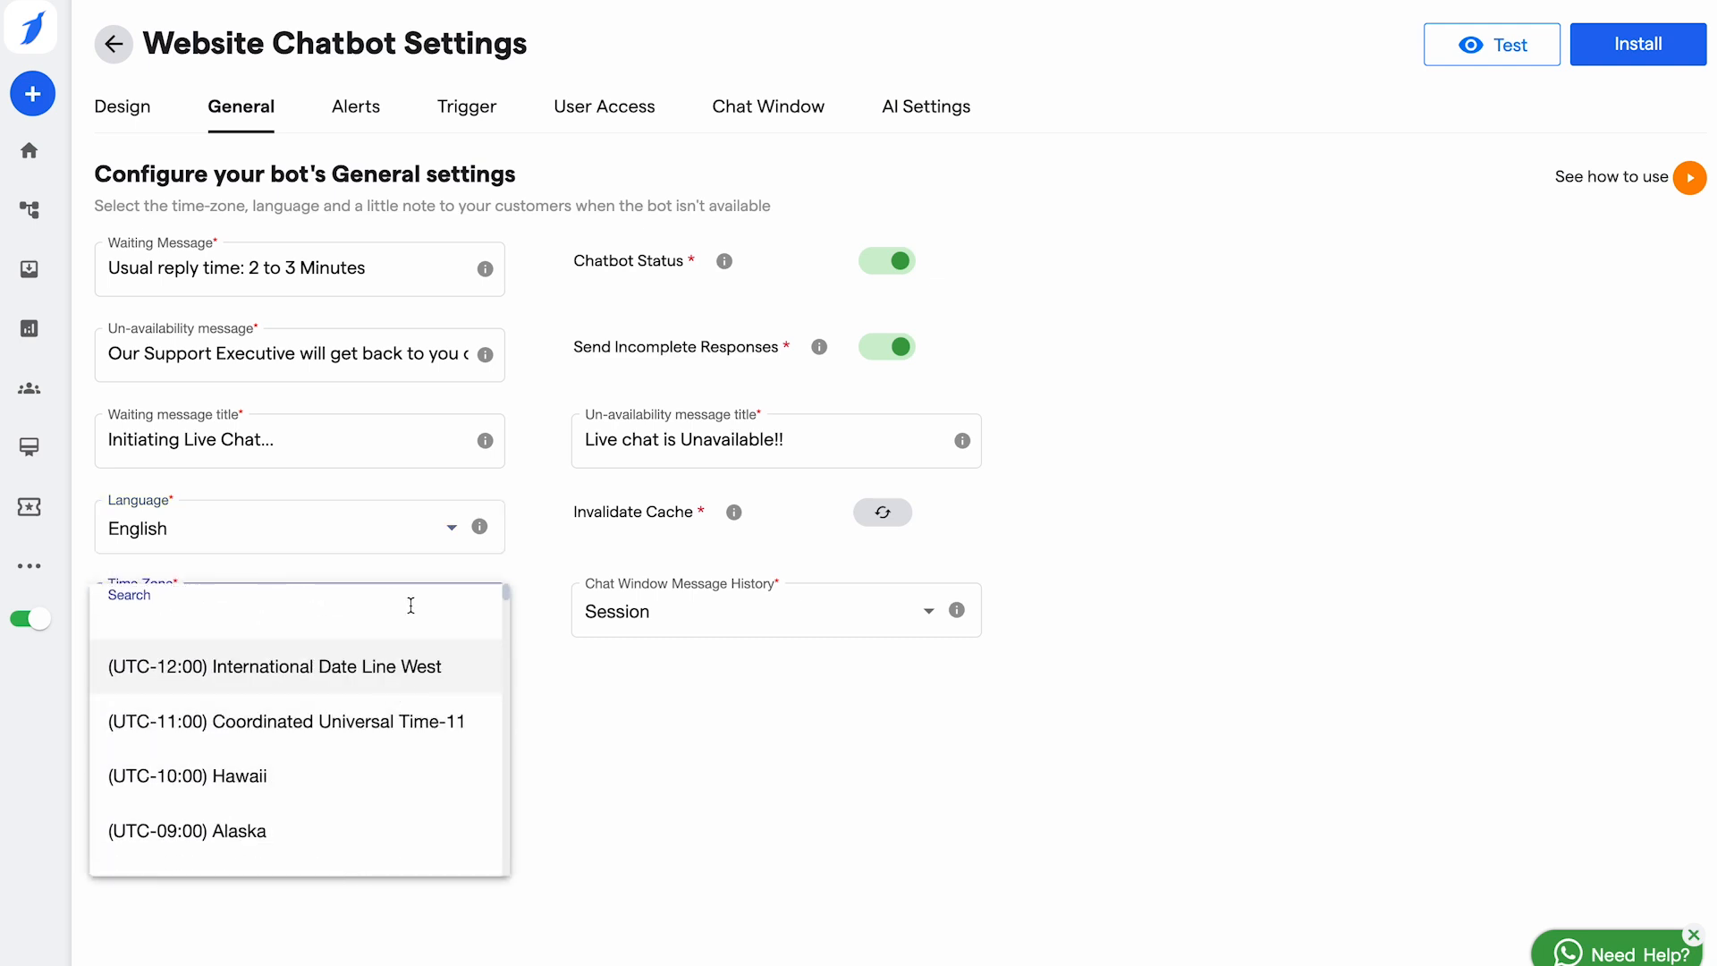
pyautogui.click(695, 817)
pyautogui.click(805, 446)
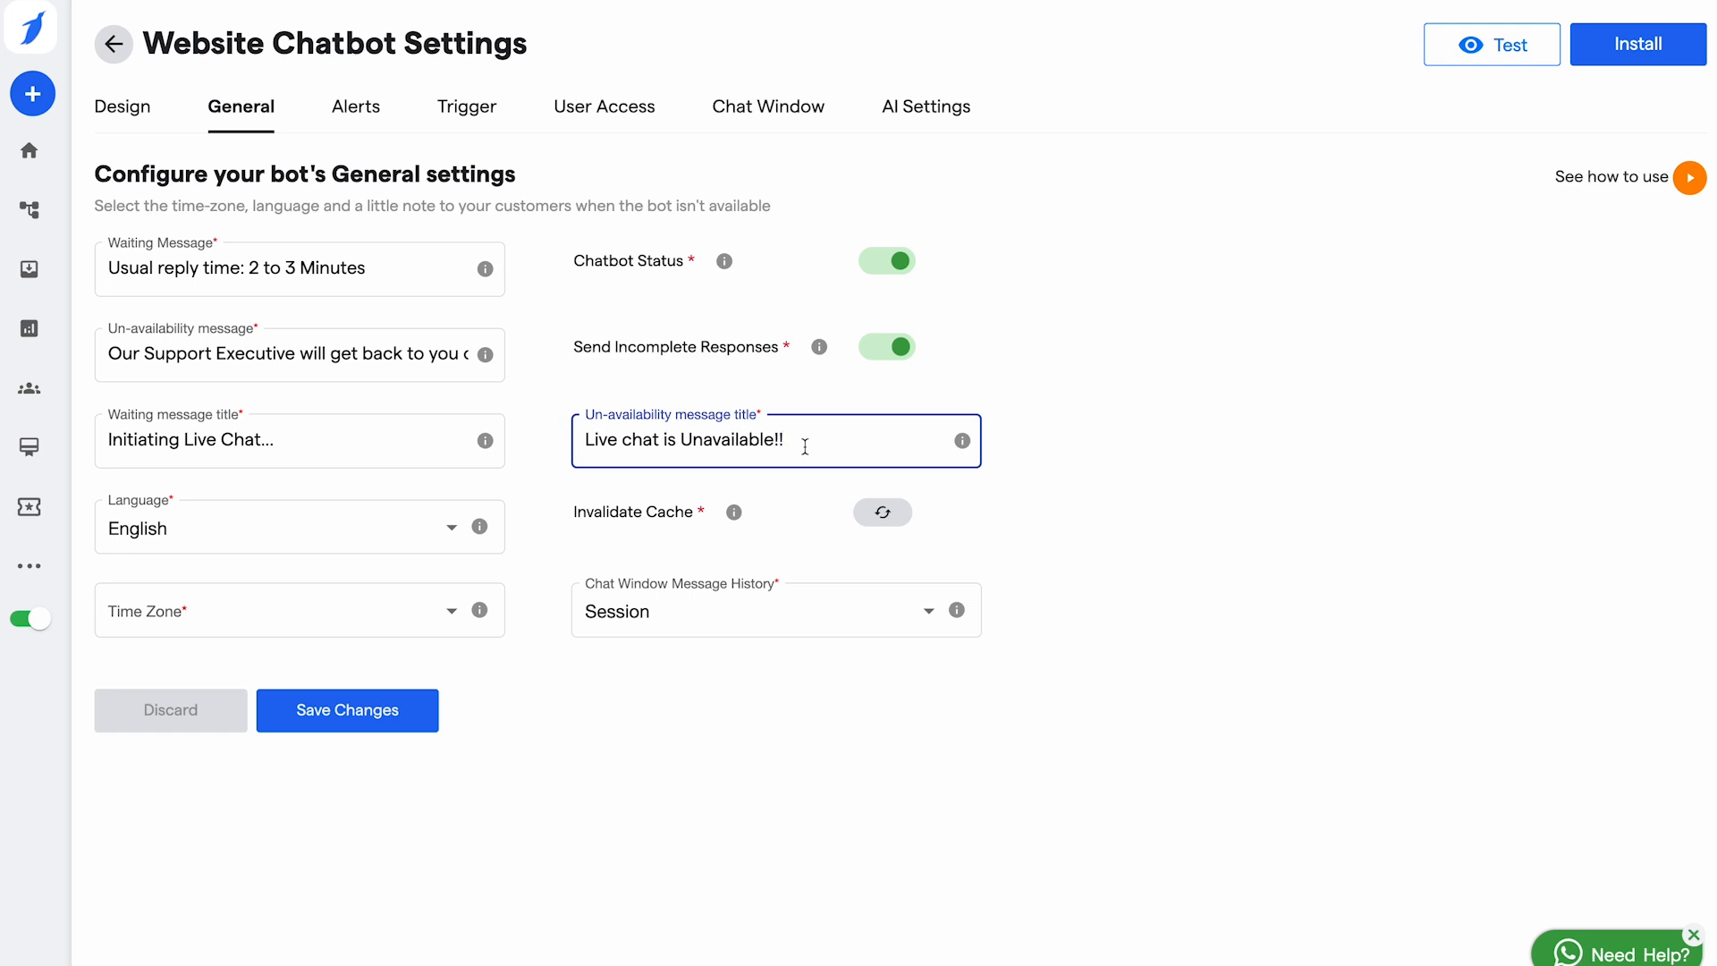
pyautogui.click(347, 715)
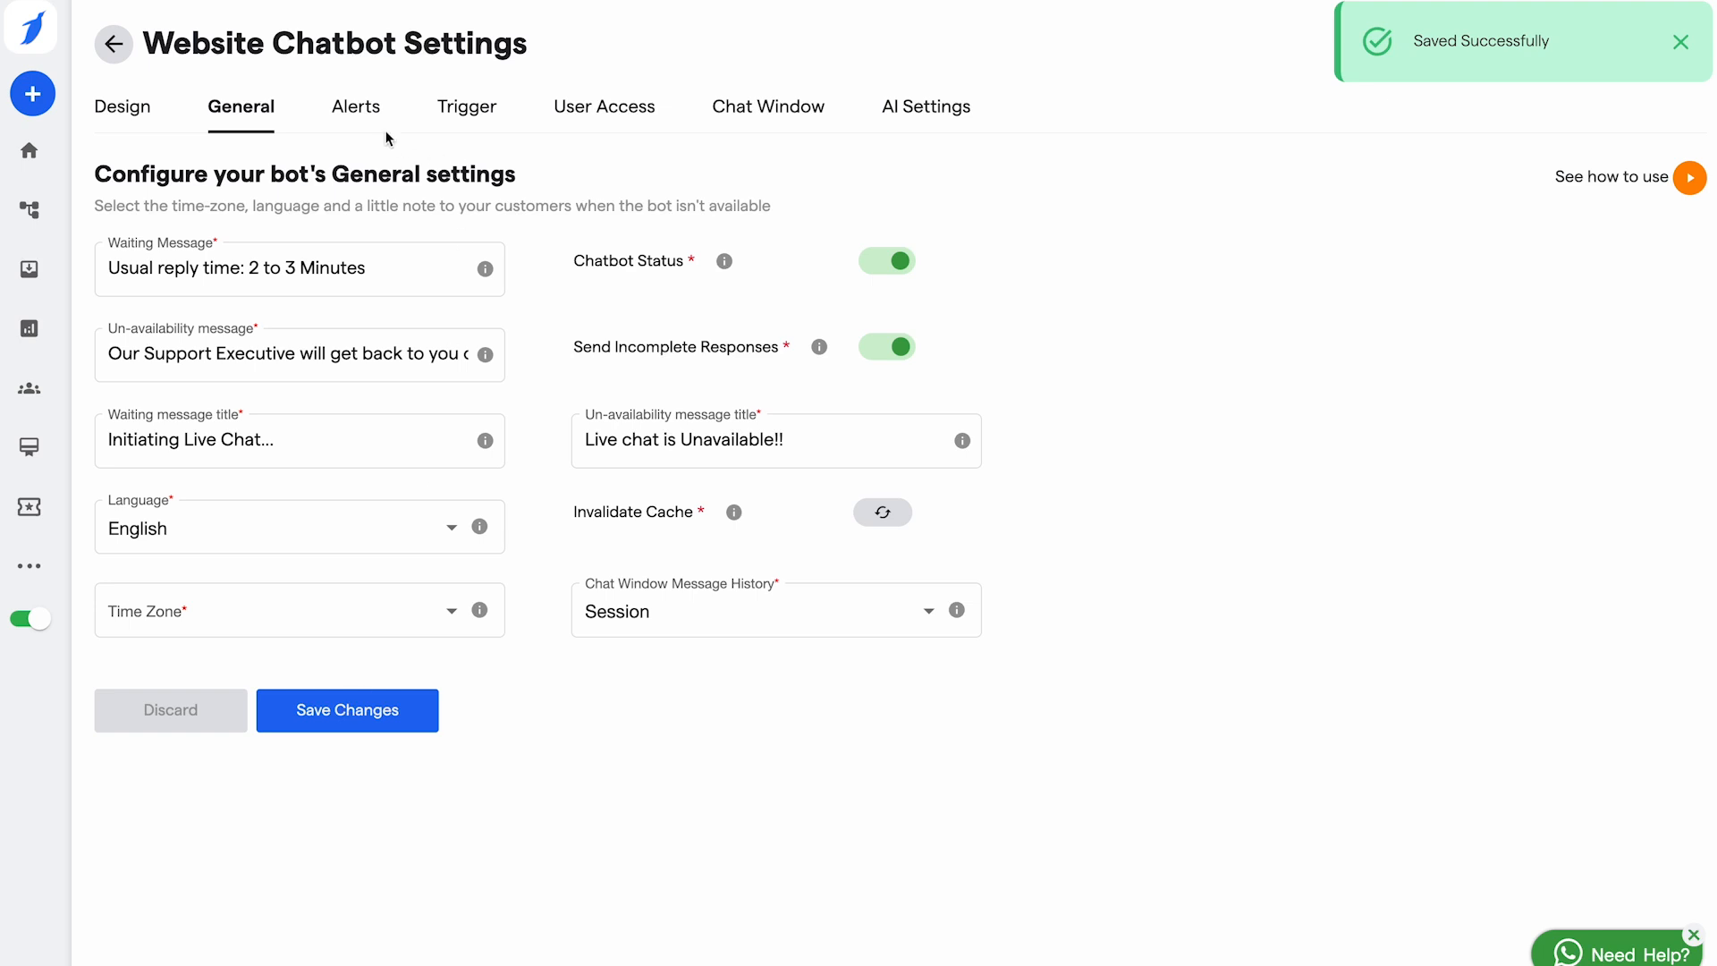
# Step: Review the alert email and subject fields, leave Lead Revisit Notifications off, and save
pyautogui.click(356, 107)
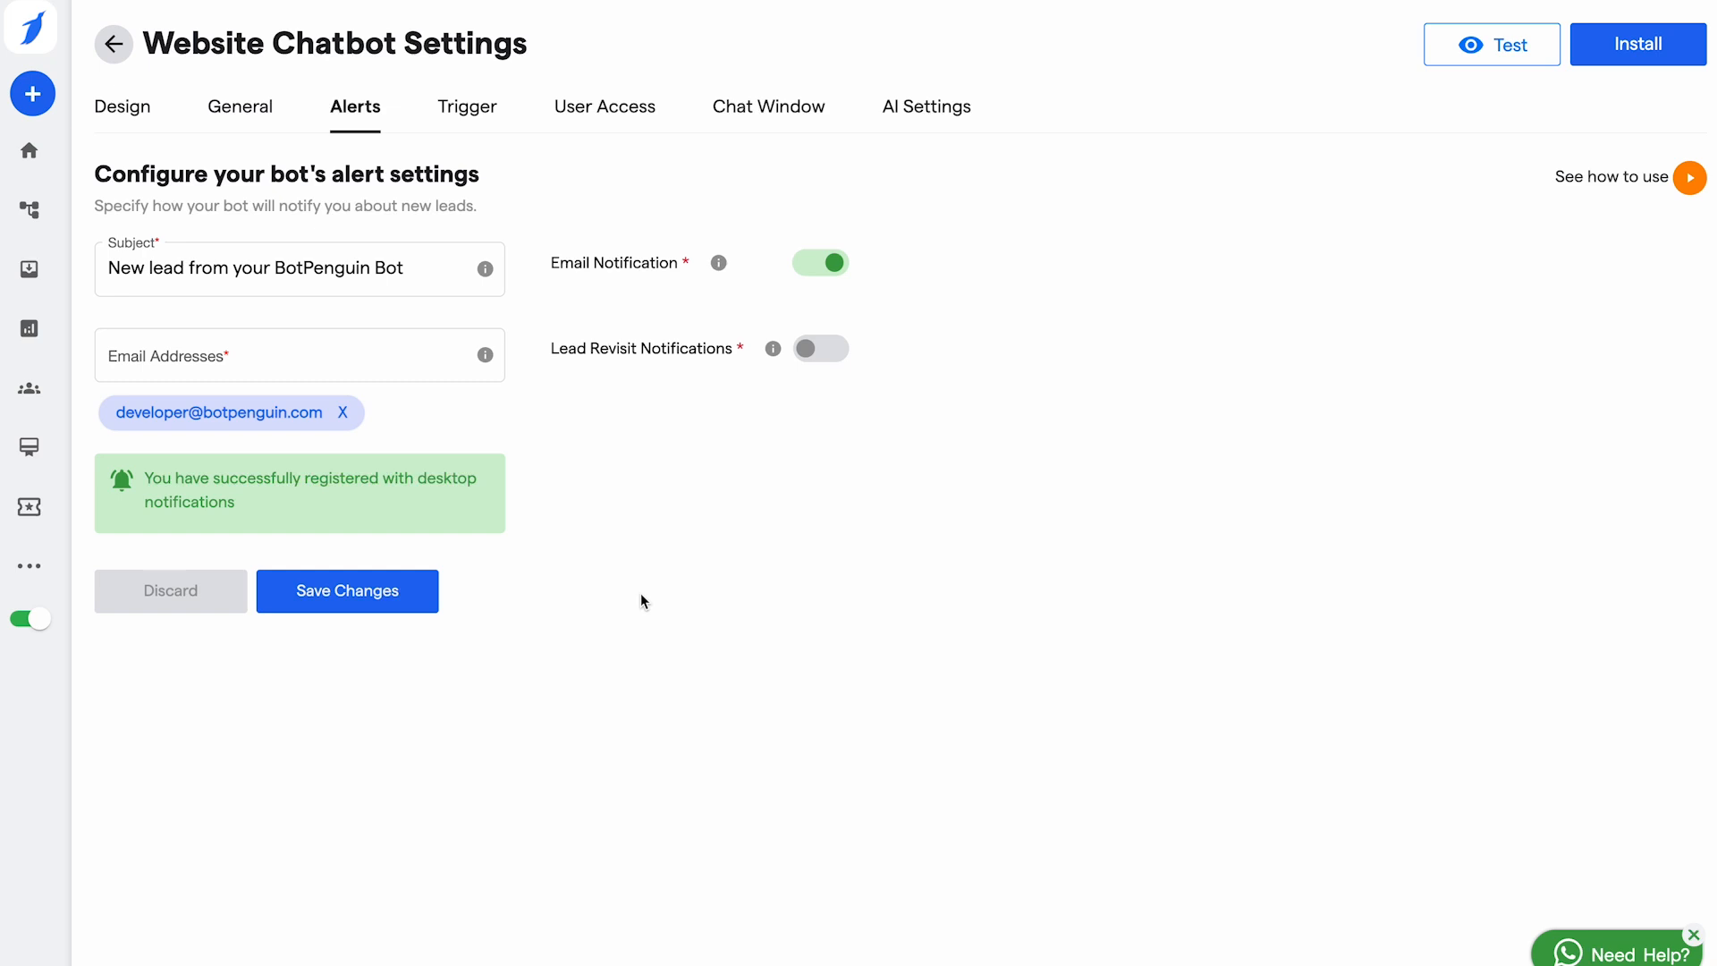
pyautogui.click(371, 364)
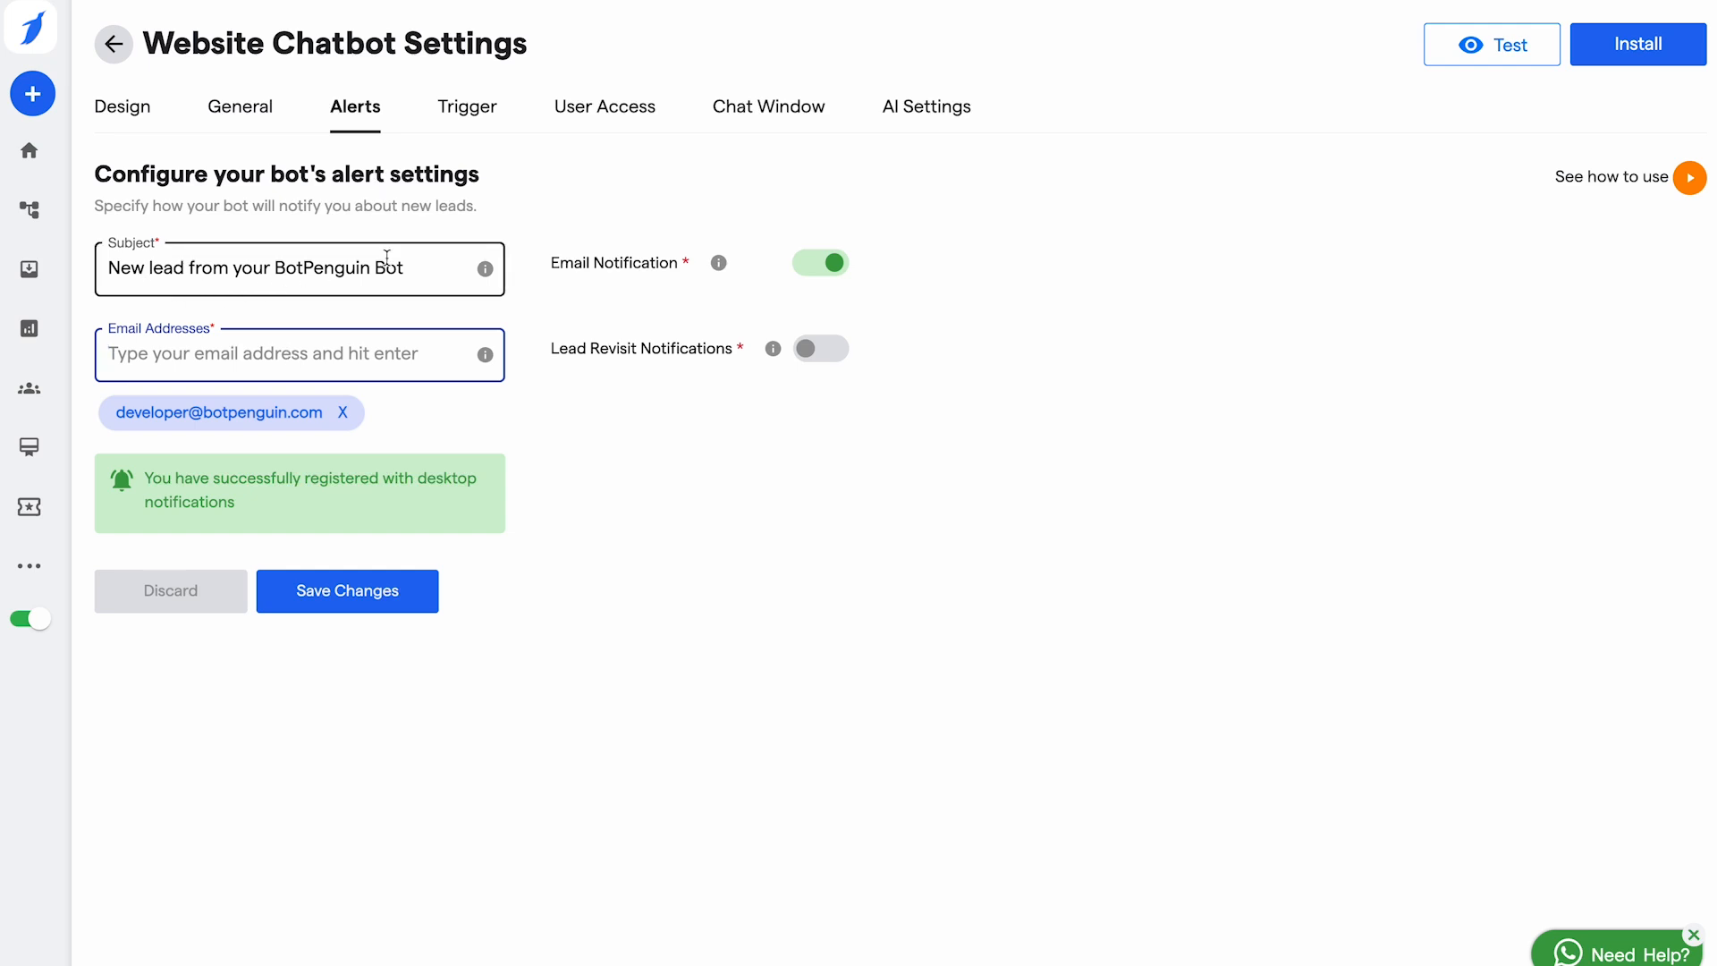
pyautogui.click(418, 268)
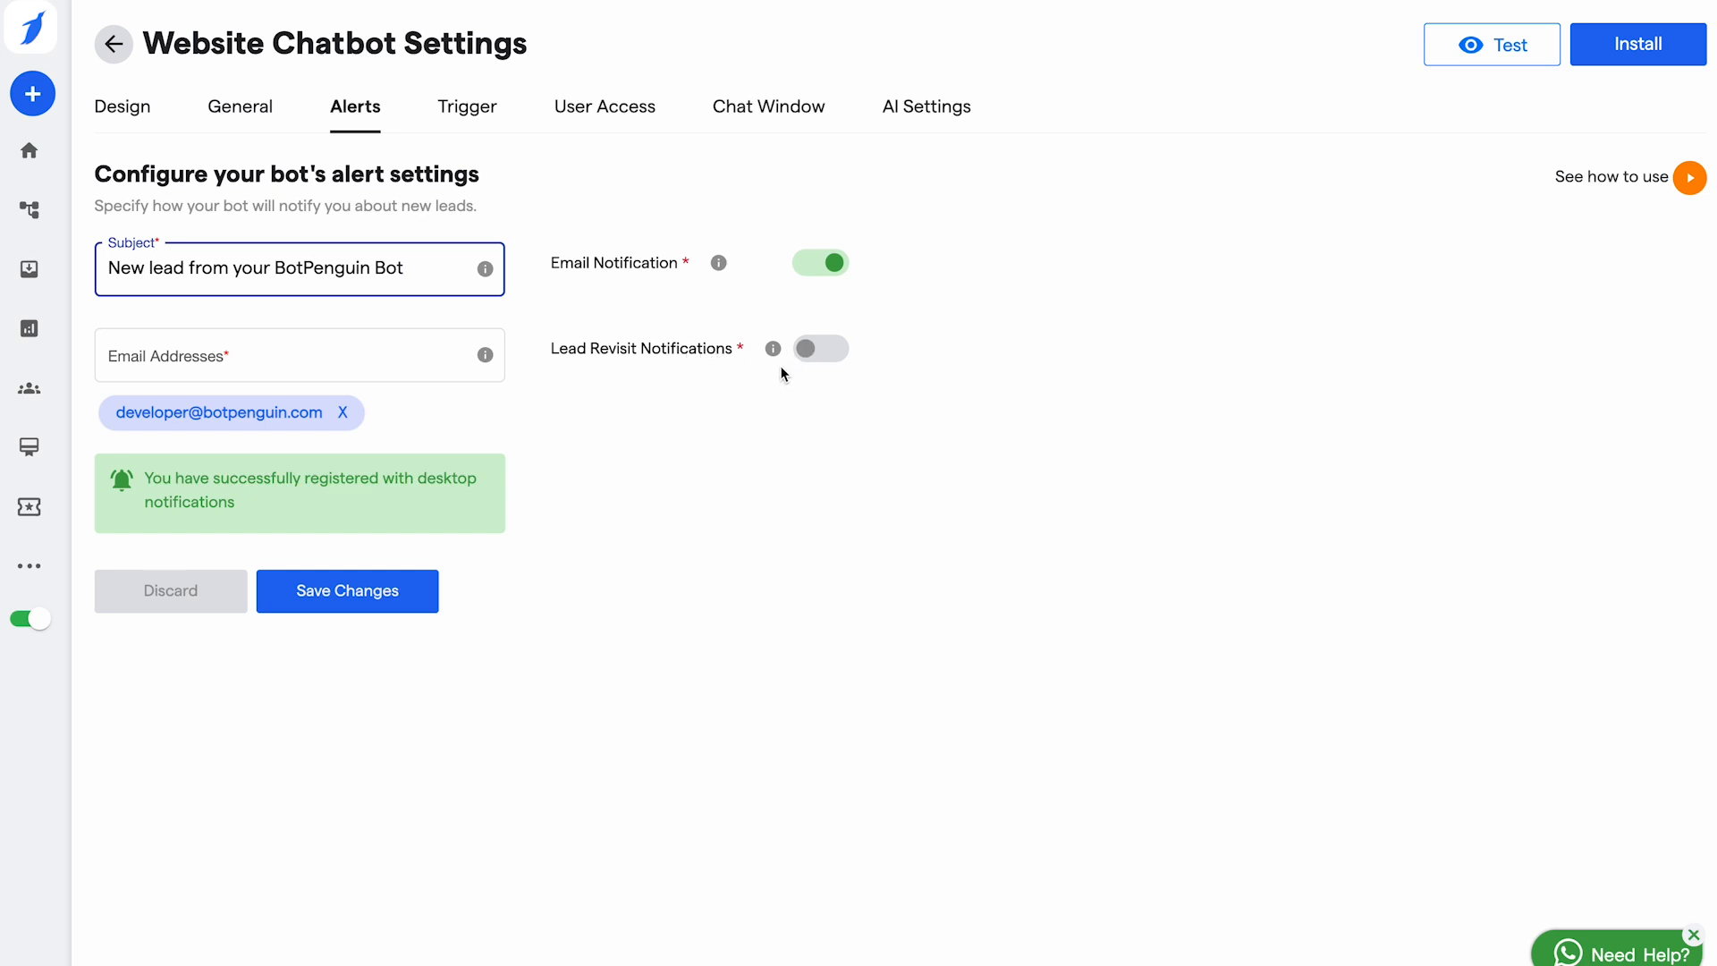
pyautogui.click(808, 363)
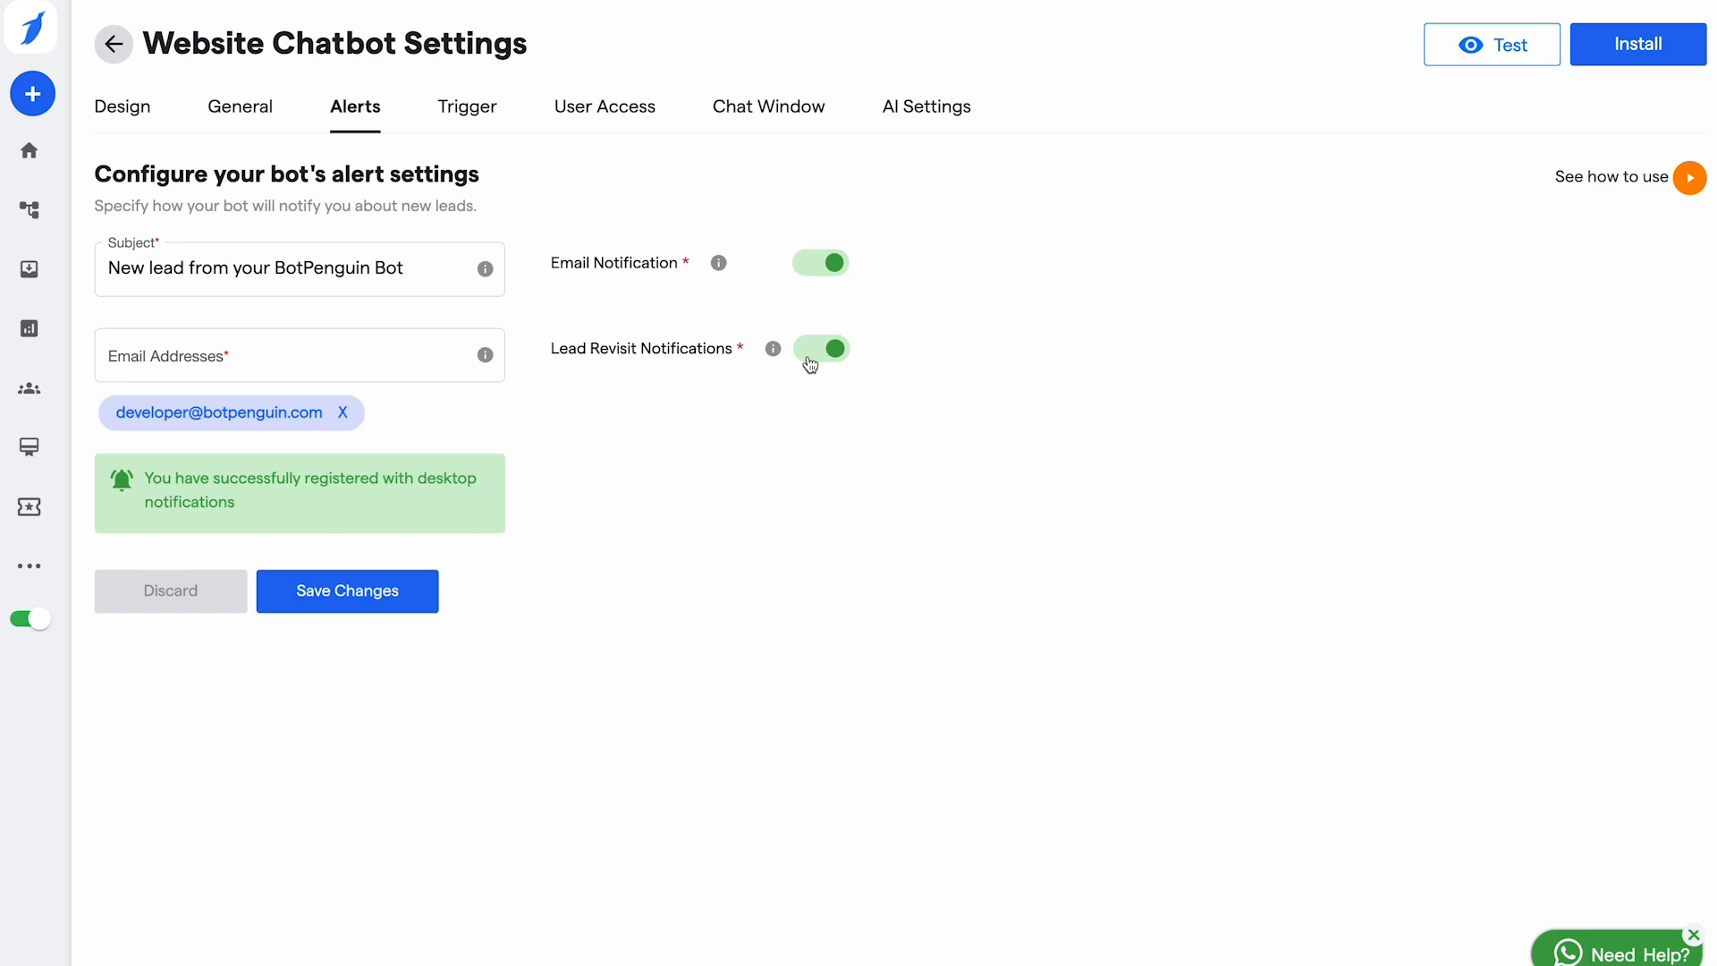
pyautogui.click(809, 362)
pyautogui.click(343, 597)
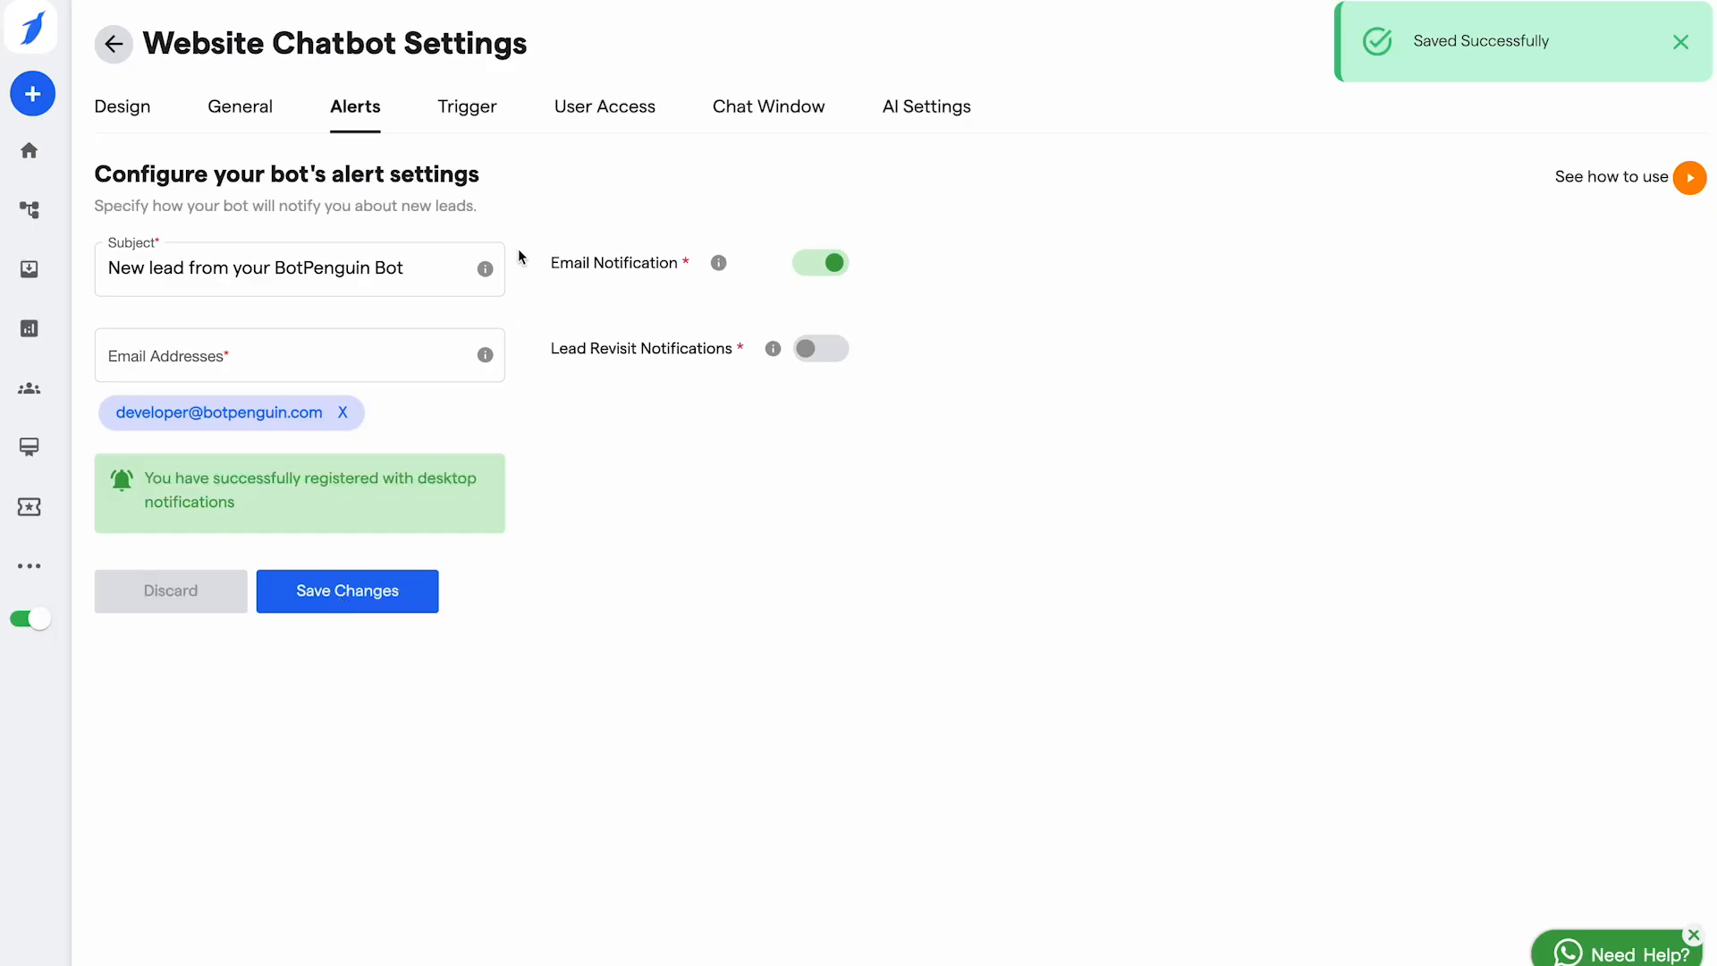
pyautogui.click(471, 105)
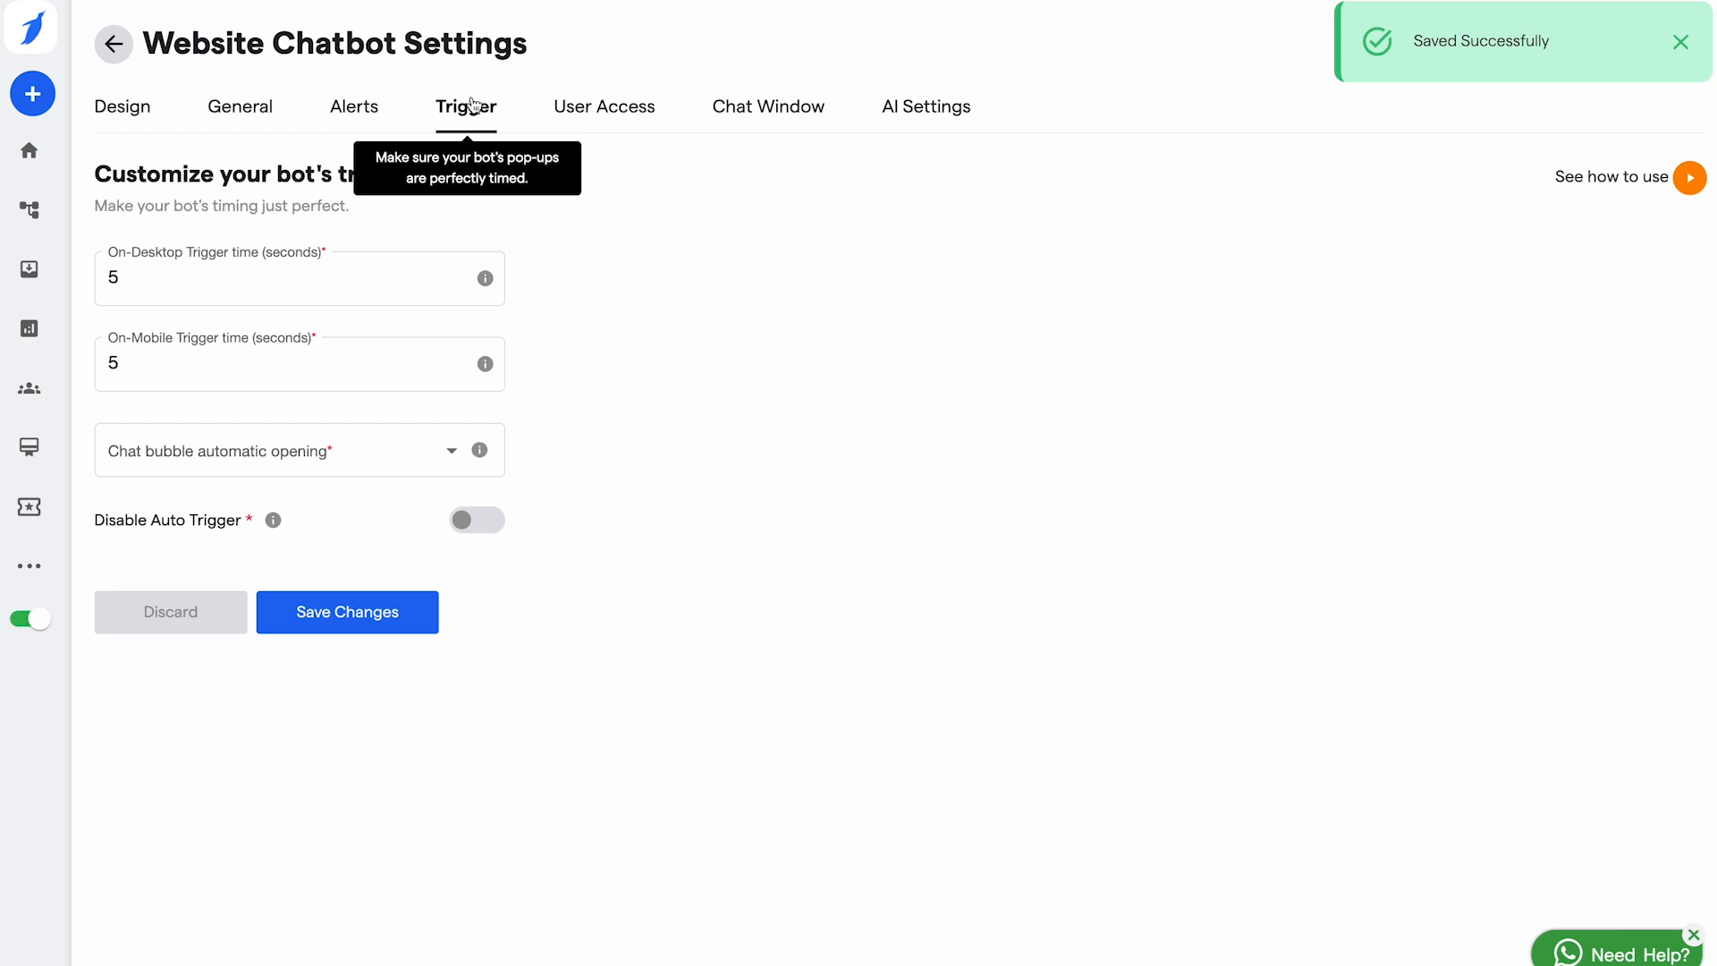
# Step: Change the desktop and mobile trigger times from 5 to 10 seconds and save
pyautogui.click(245, 287)
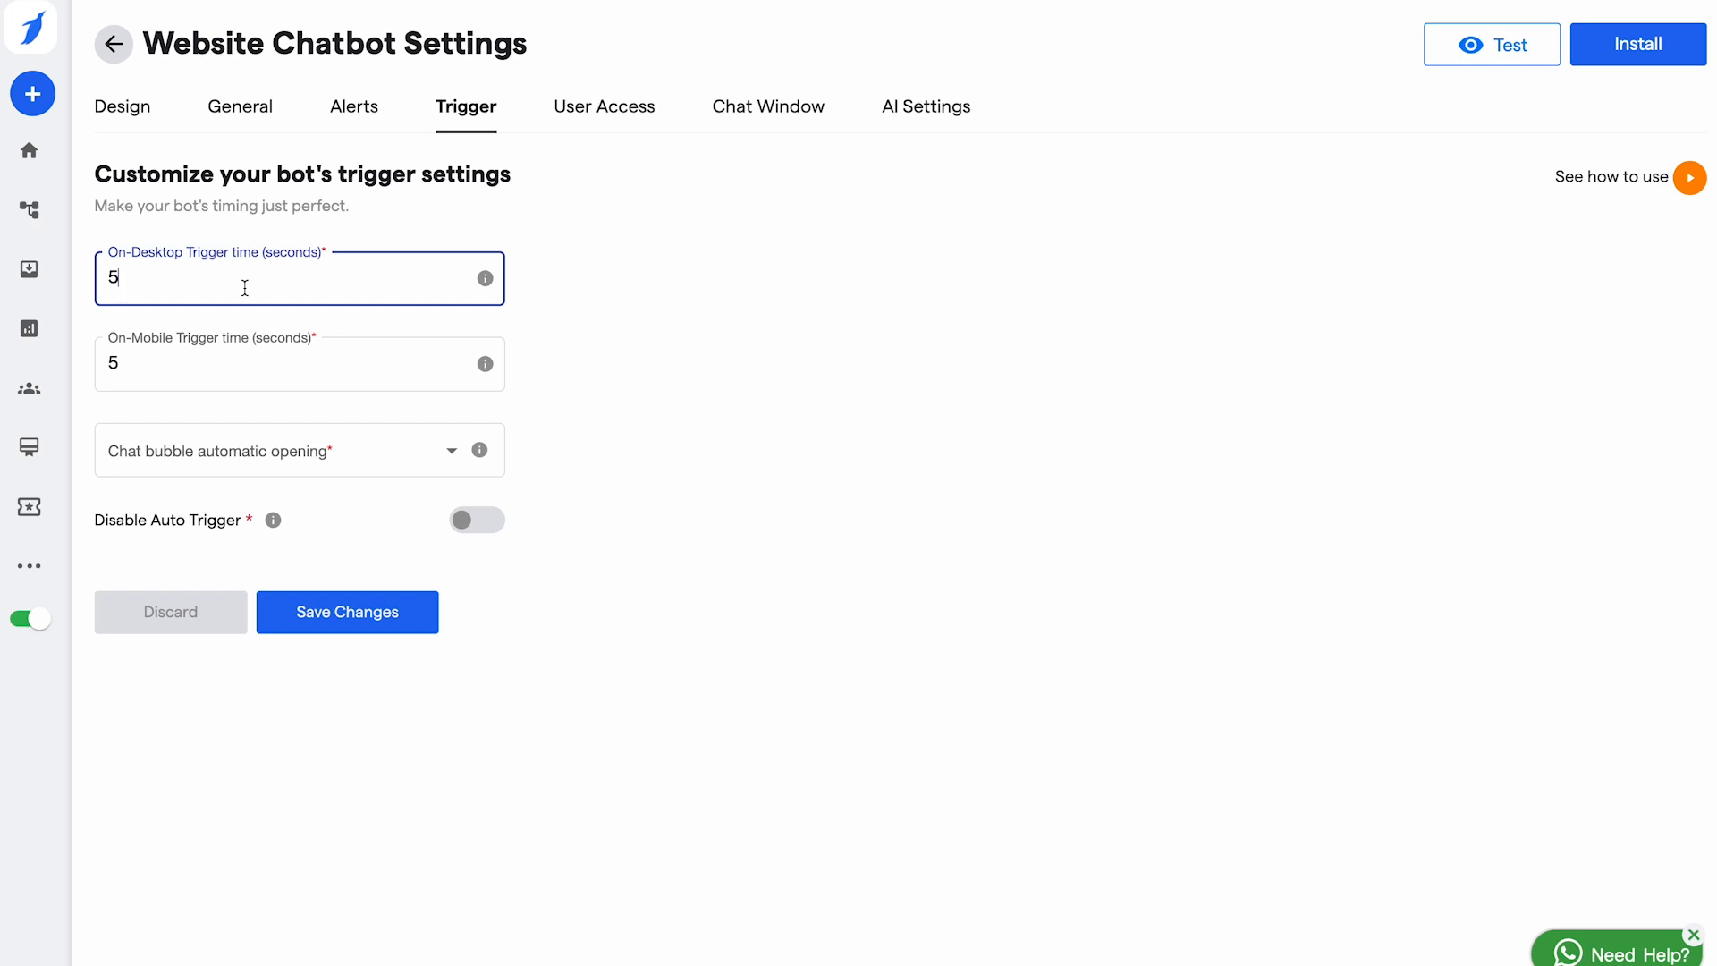
pyautogui.press('BackSpace')
pyautogui.write('1')
pyautogui.press('BackSpace')
pyautogui.write('0')
pyautogui.click(143, 370)
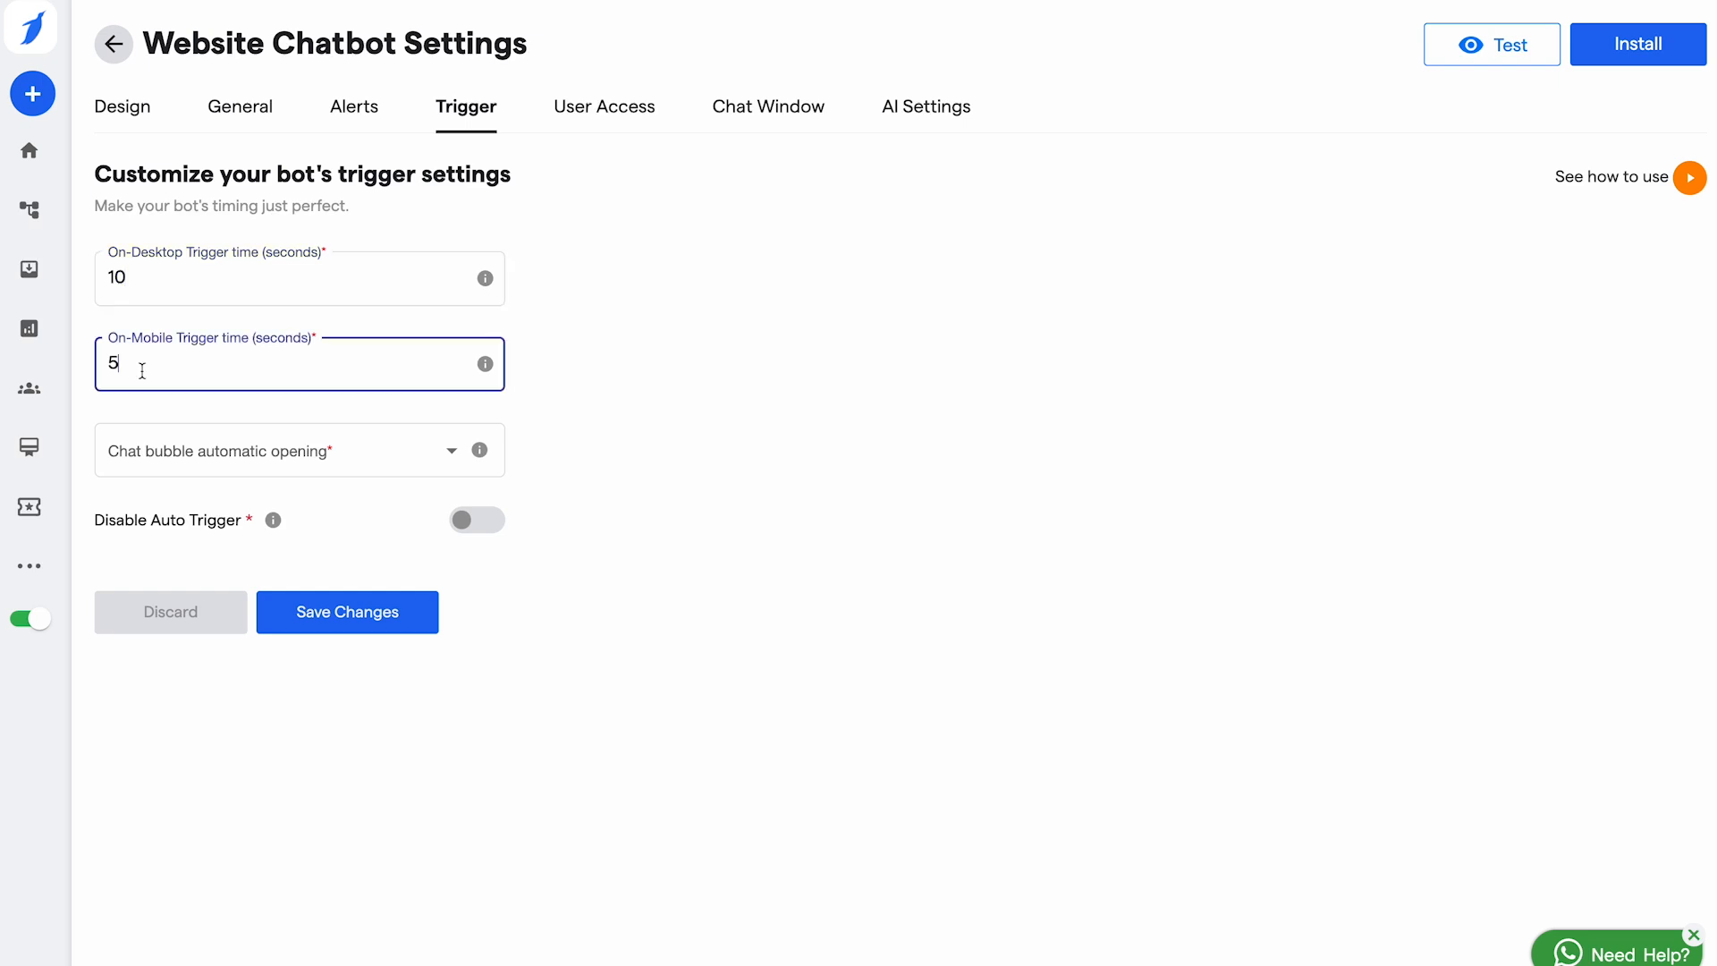
pyautogui.press('BackSpace')
pyautogui.write('10')
pyautogui.click(374, 543)
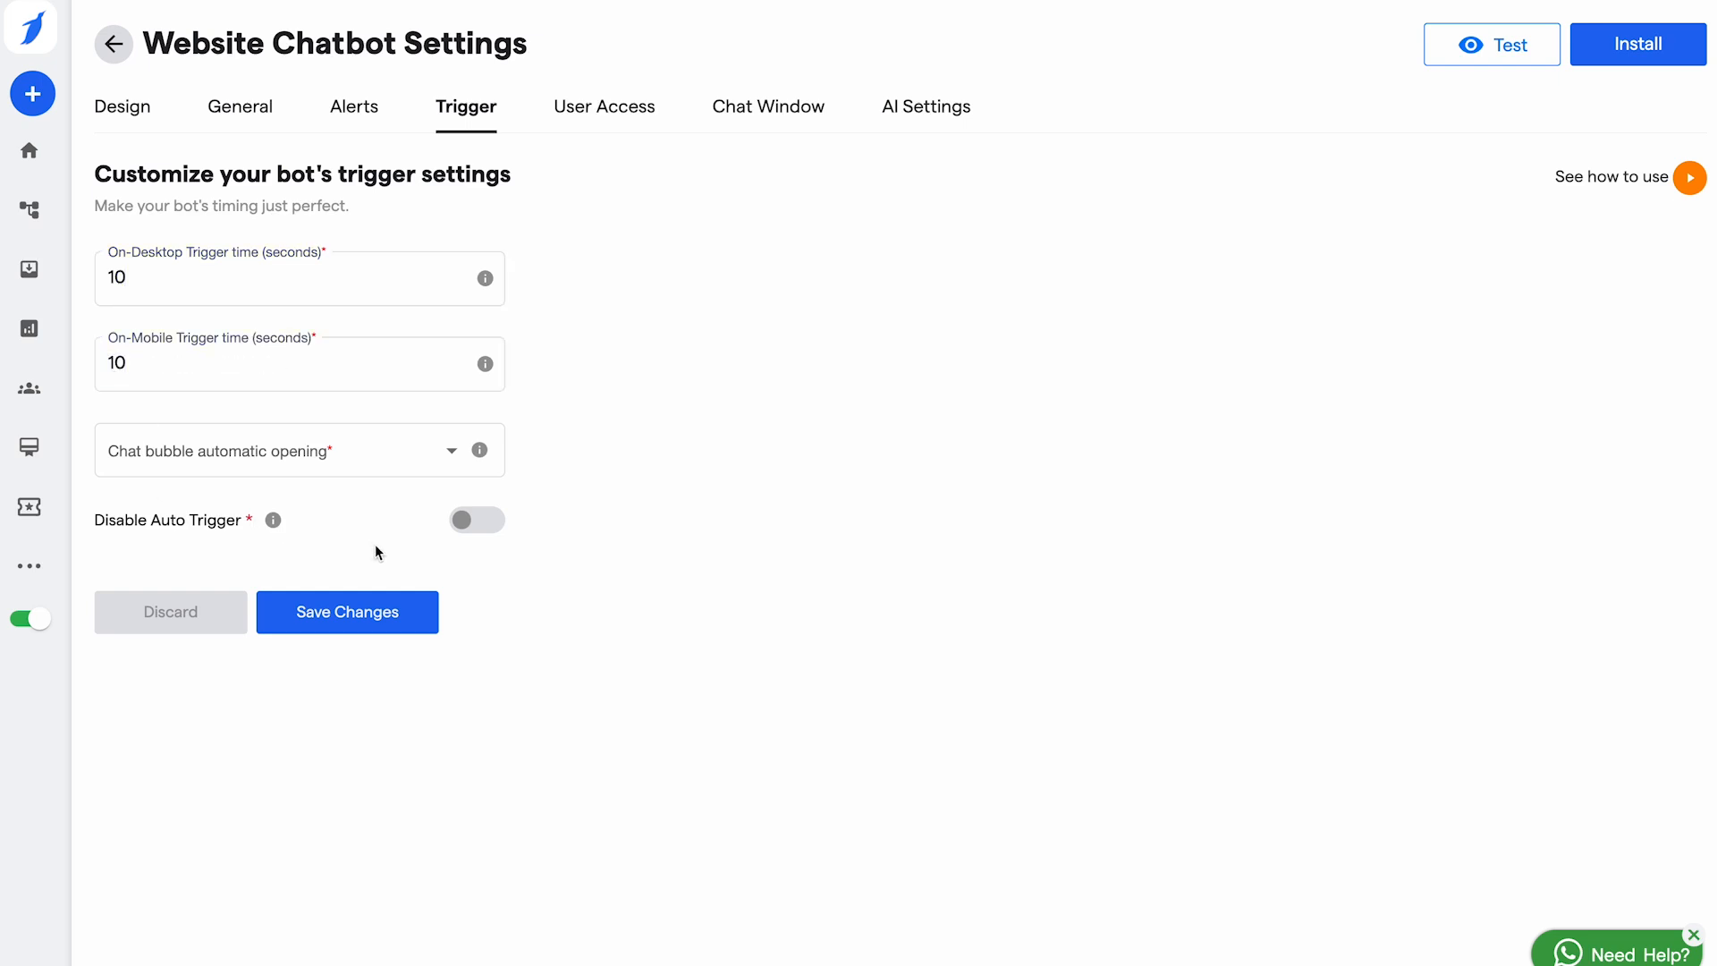
pyautogui.click(338, 617)
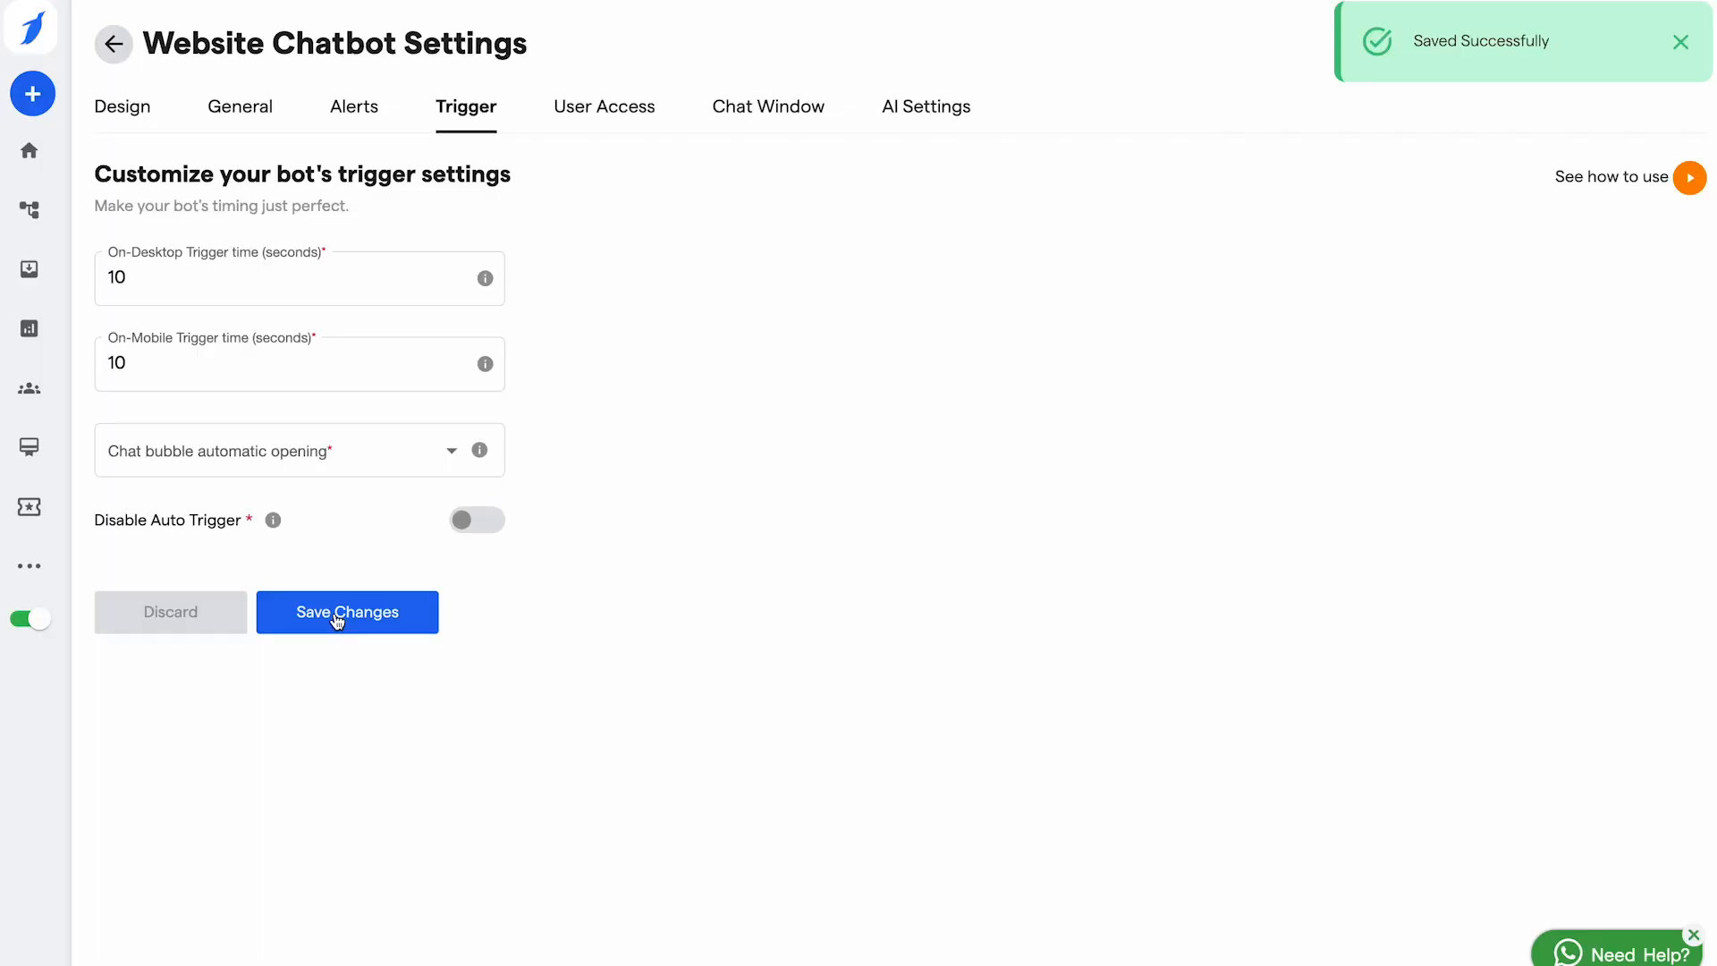
pyautogui.click(611, 107)
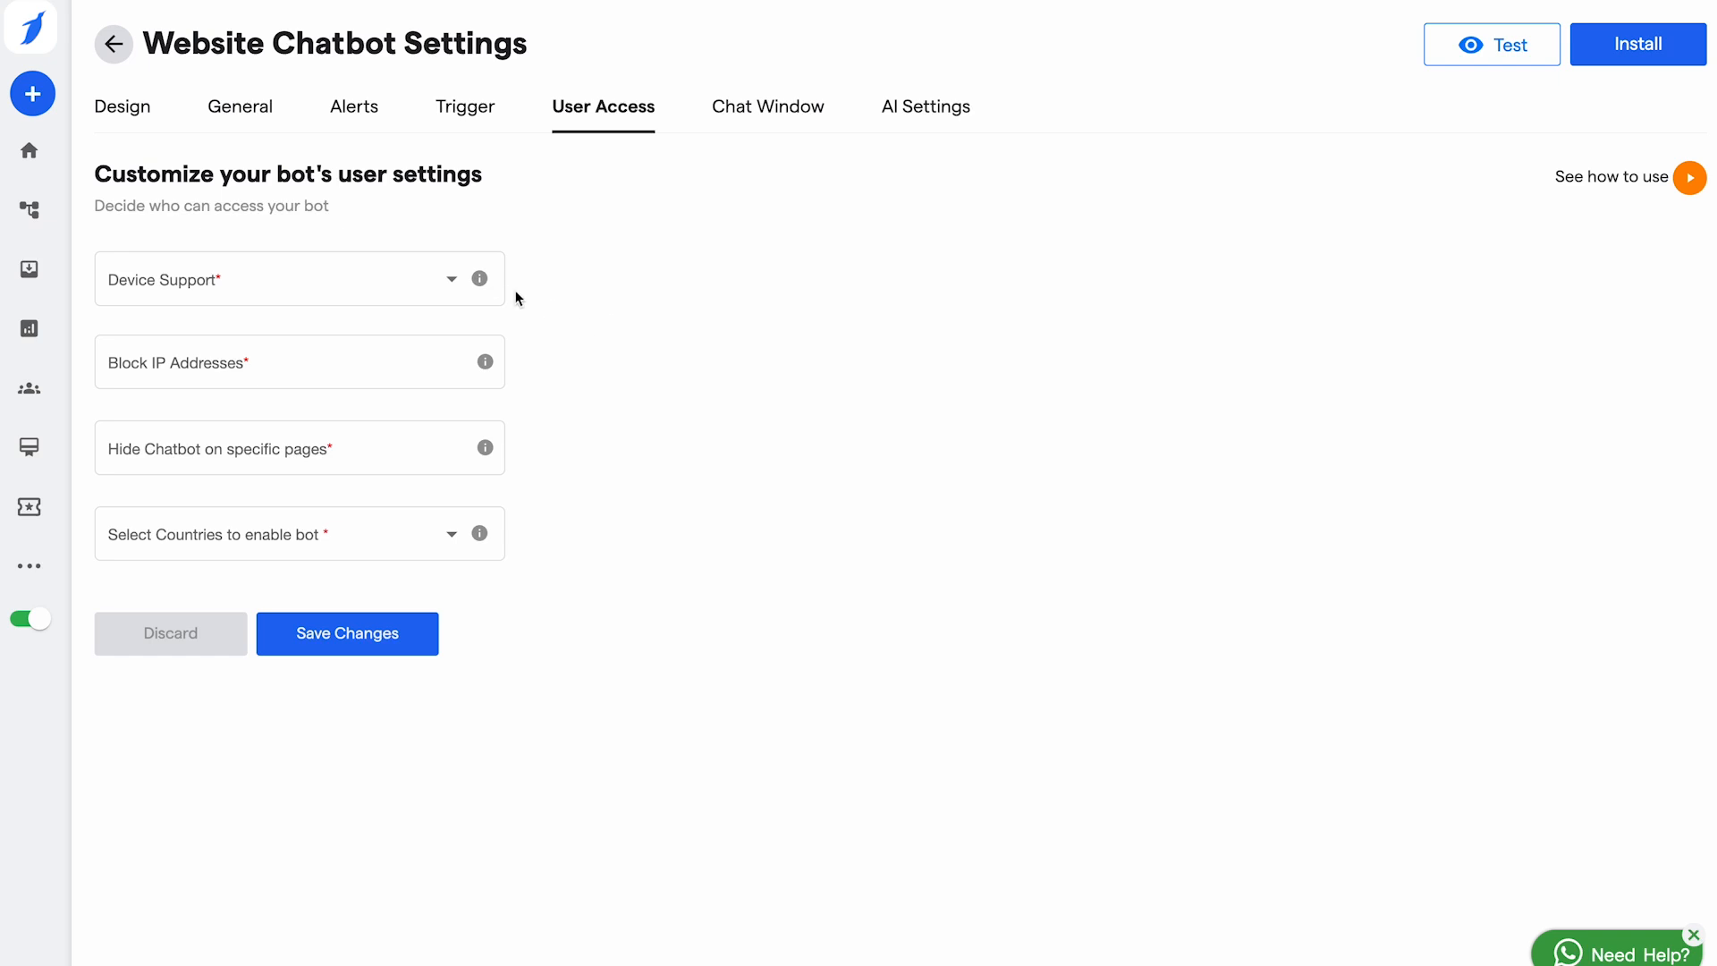
# Step: Set Device Support to All Devices and select the Block IP Addresses field
pyautogui.click(433, 292)
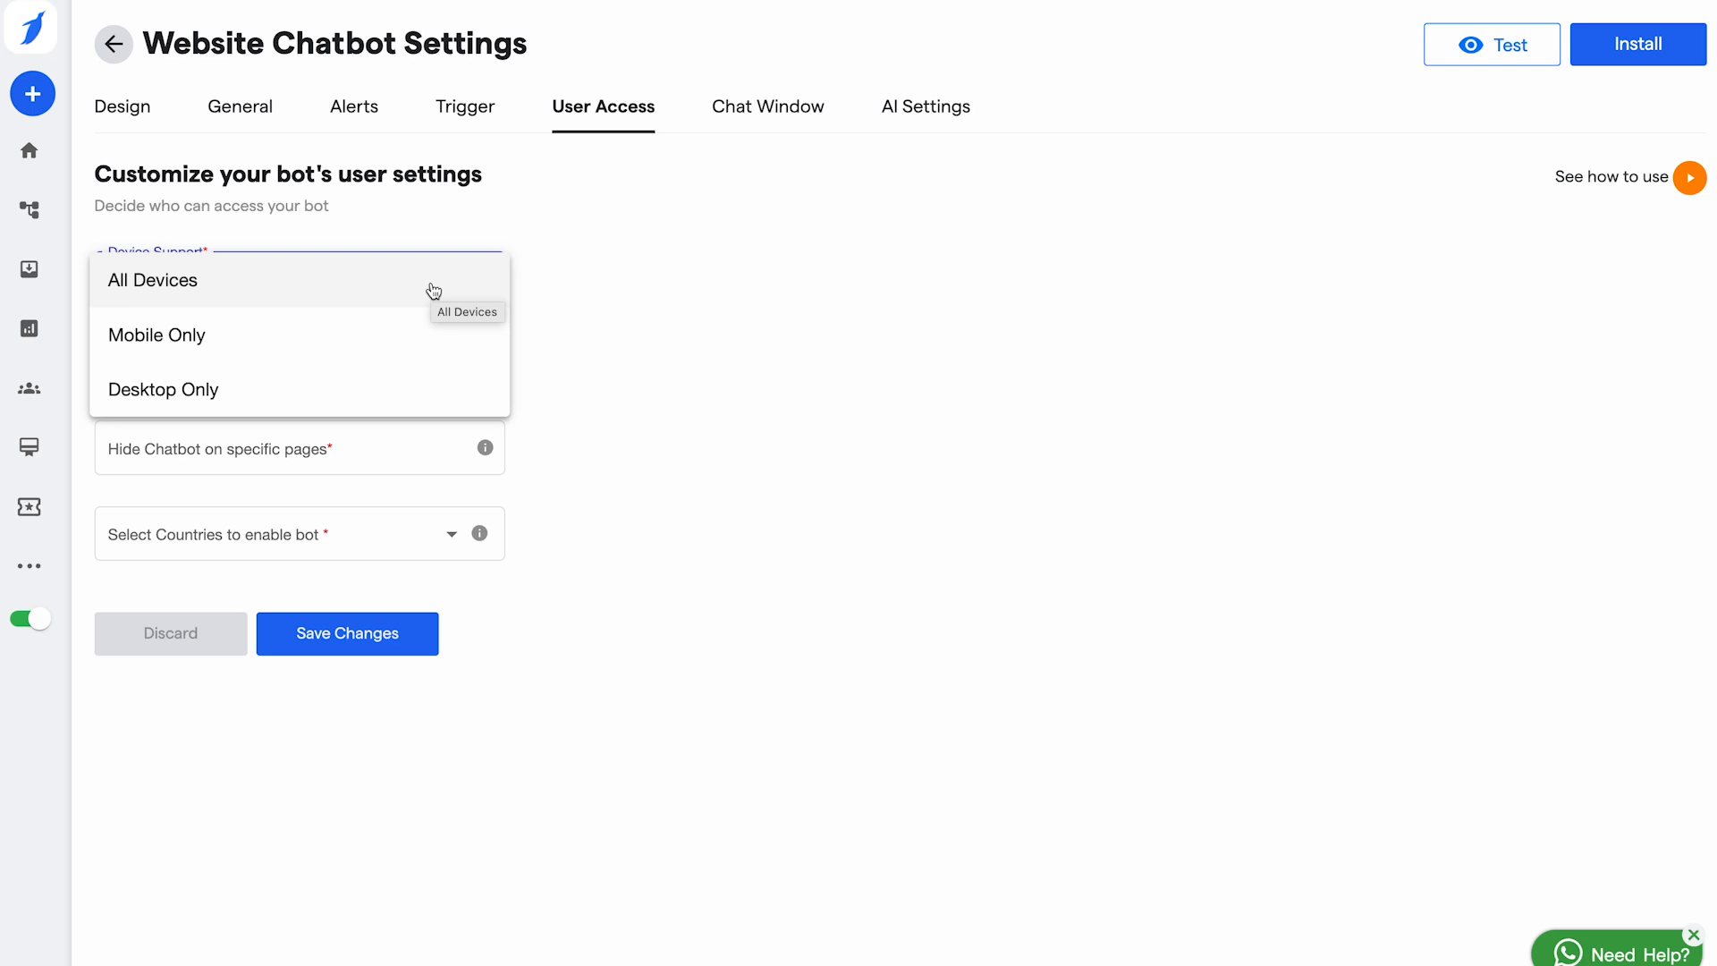
pyautogui.click(434, 292)
pyautogui.click(288, 373)
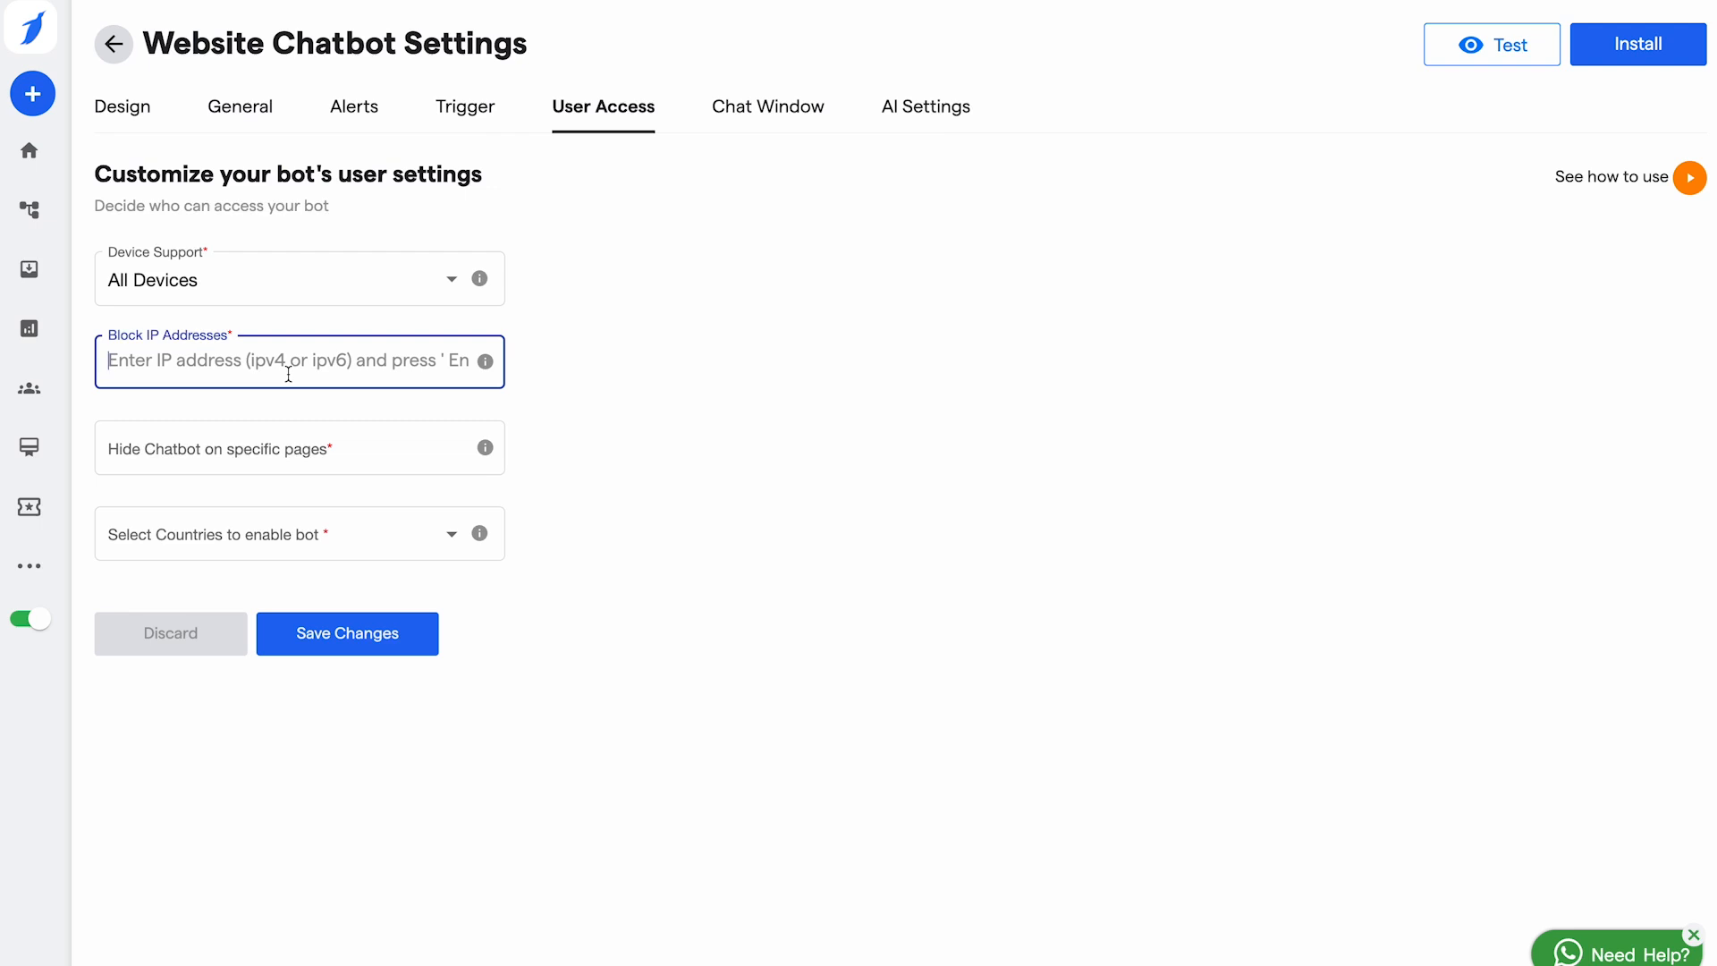
# Step: Browse the Select Countries list twice, leaving no countries chosen
pyautogui.click(277, 530)
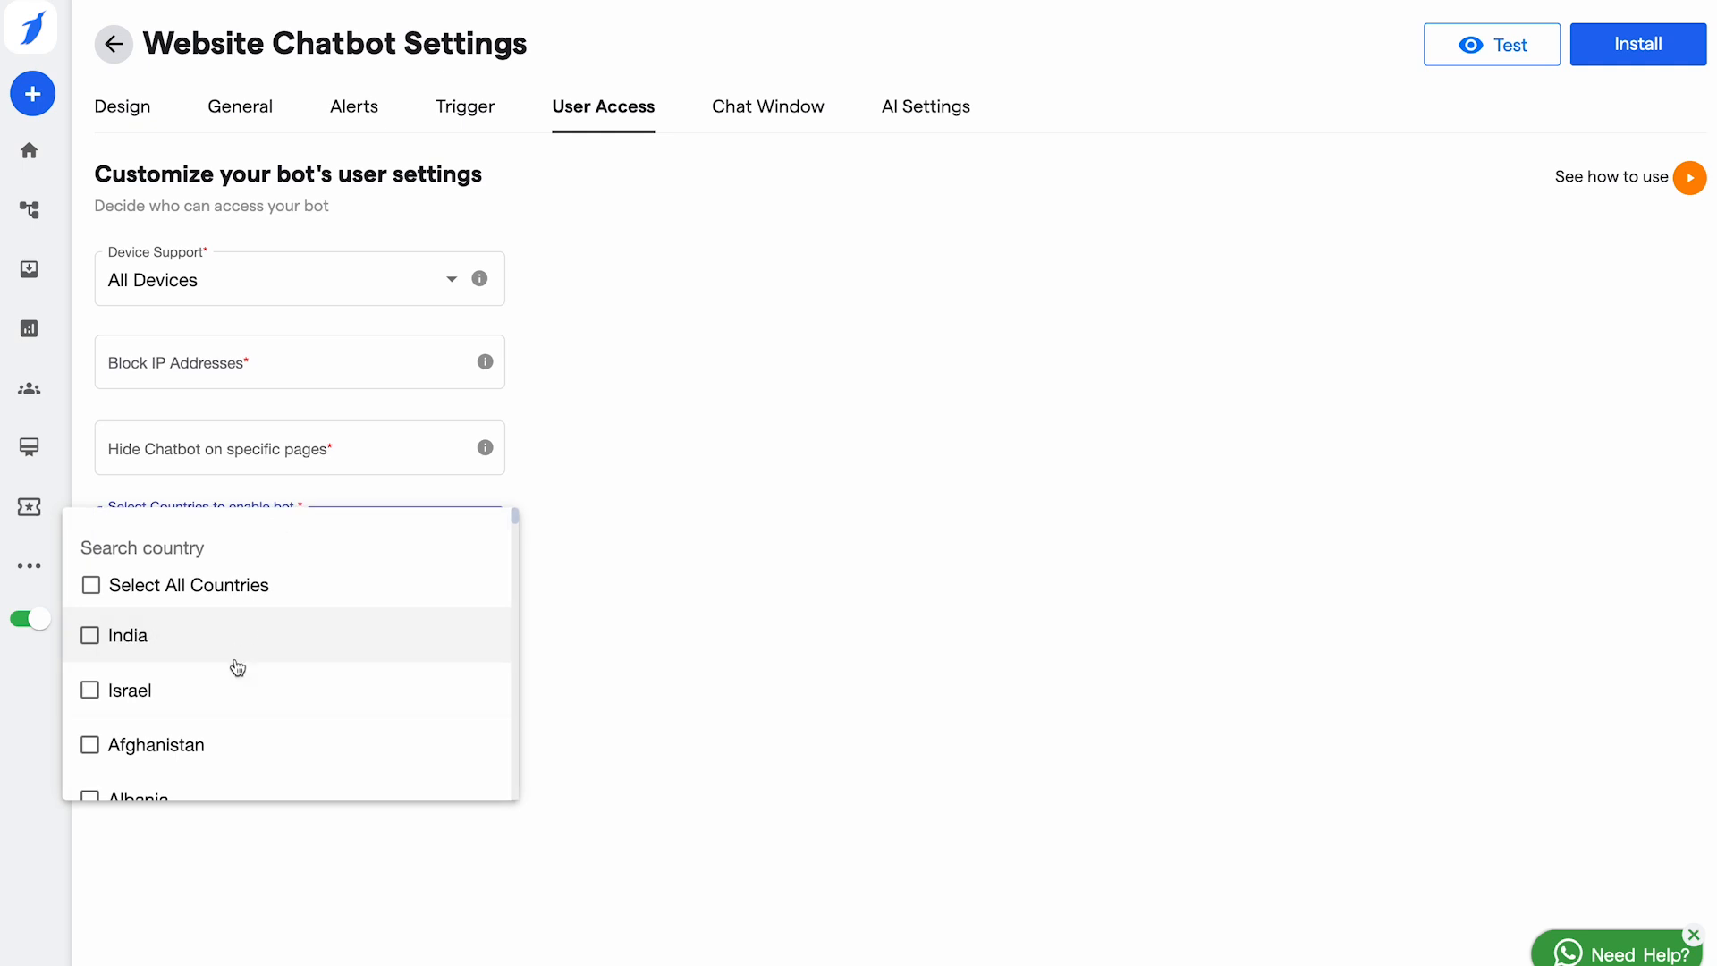
pyautogui.scroll(-3, 238, 670)
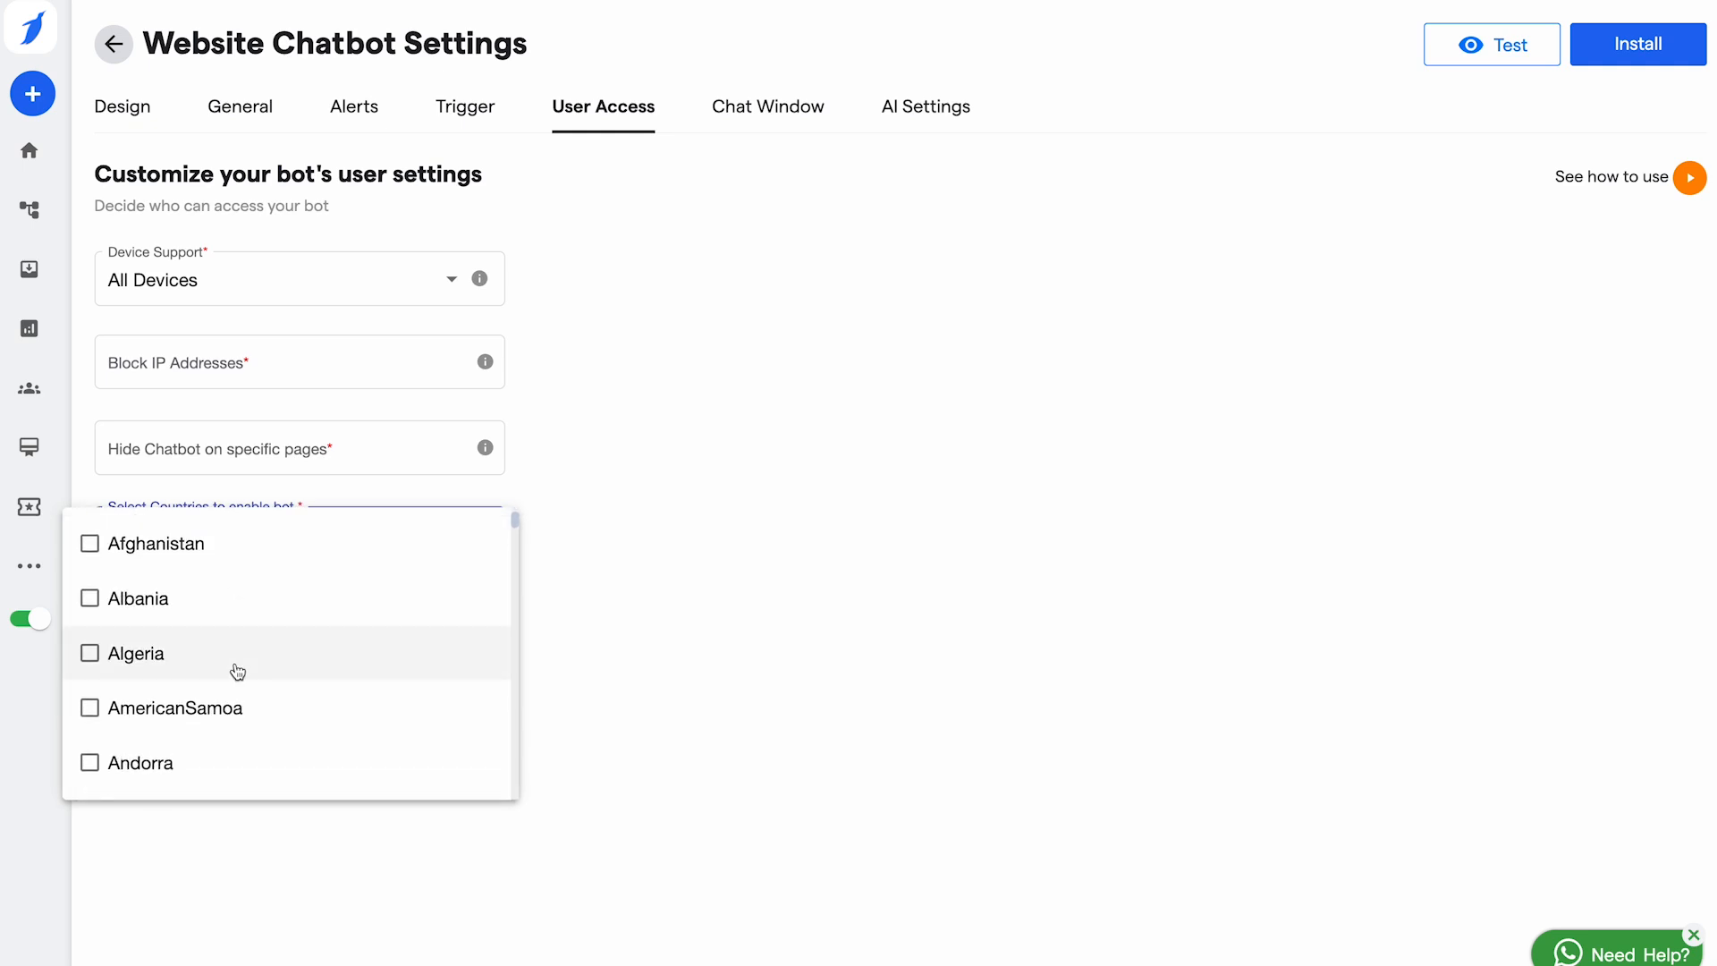
pyautogui.scroll(-3, 238, 671)
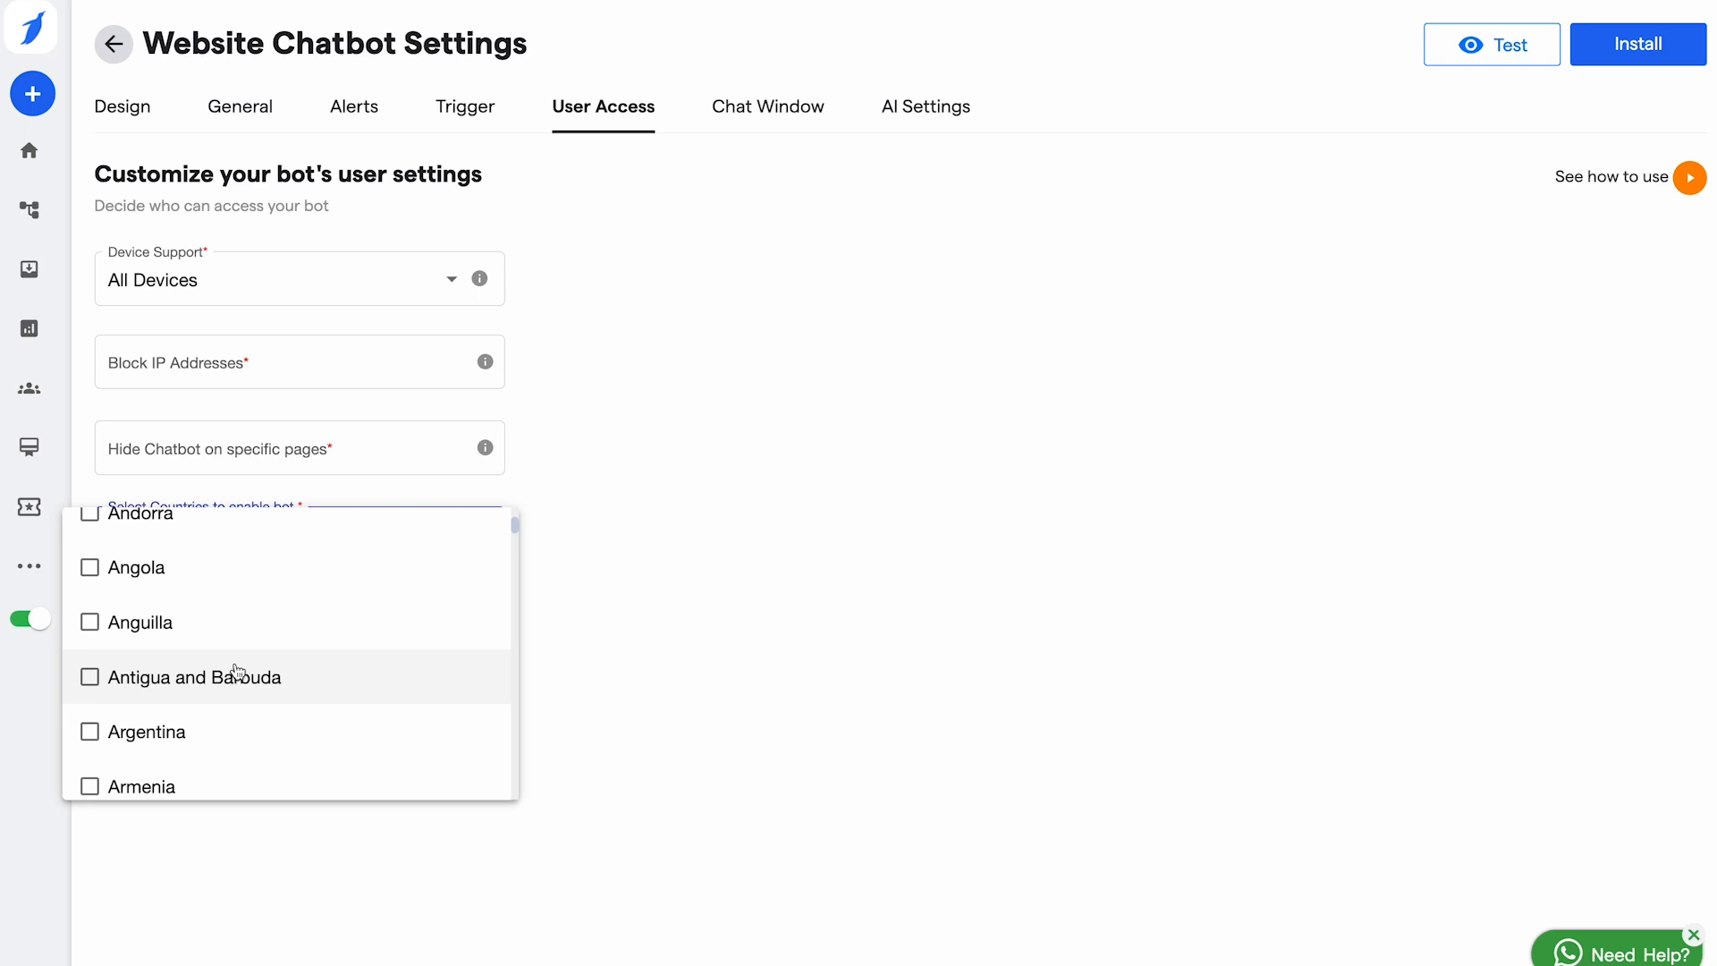
pyautogui.click(806, 633)
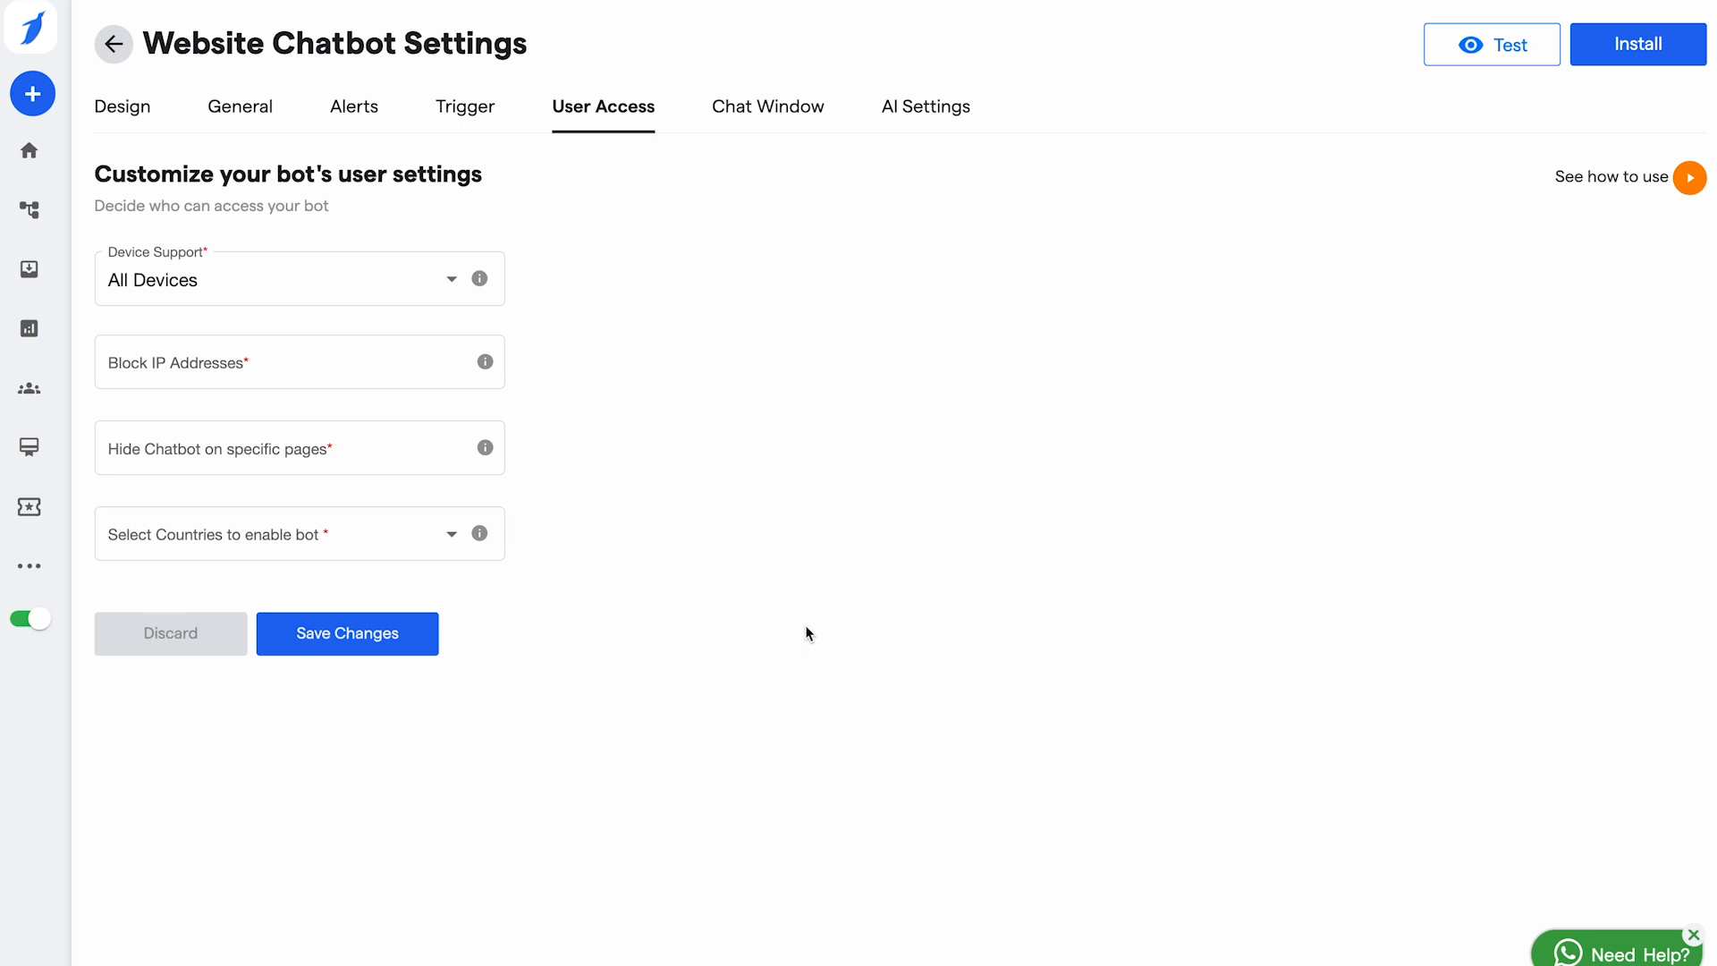
pyautogui.click(258, 535)
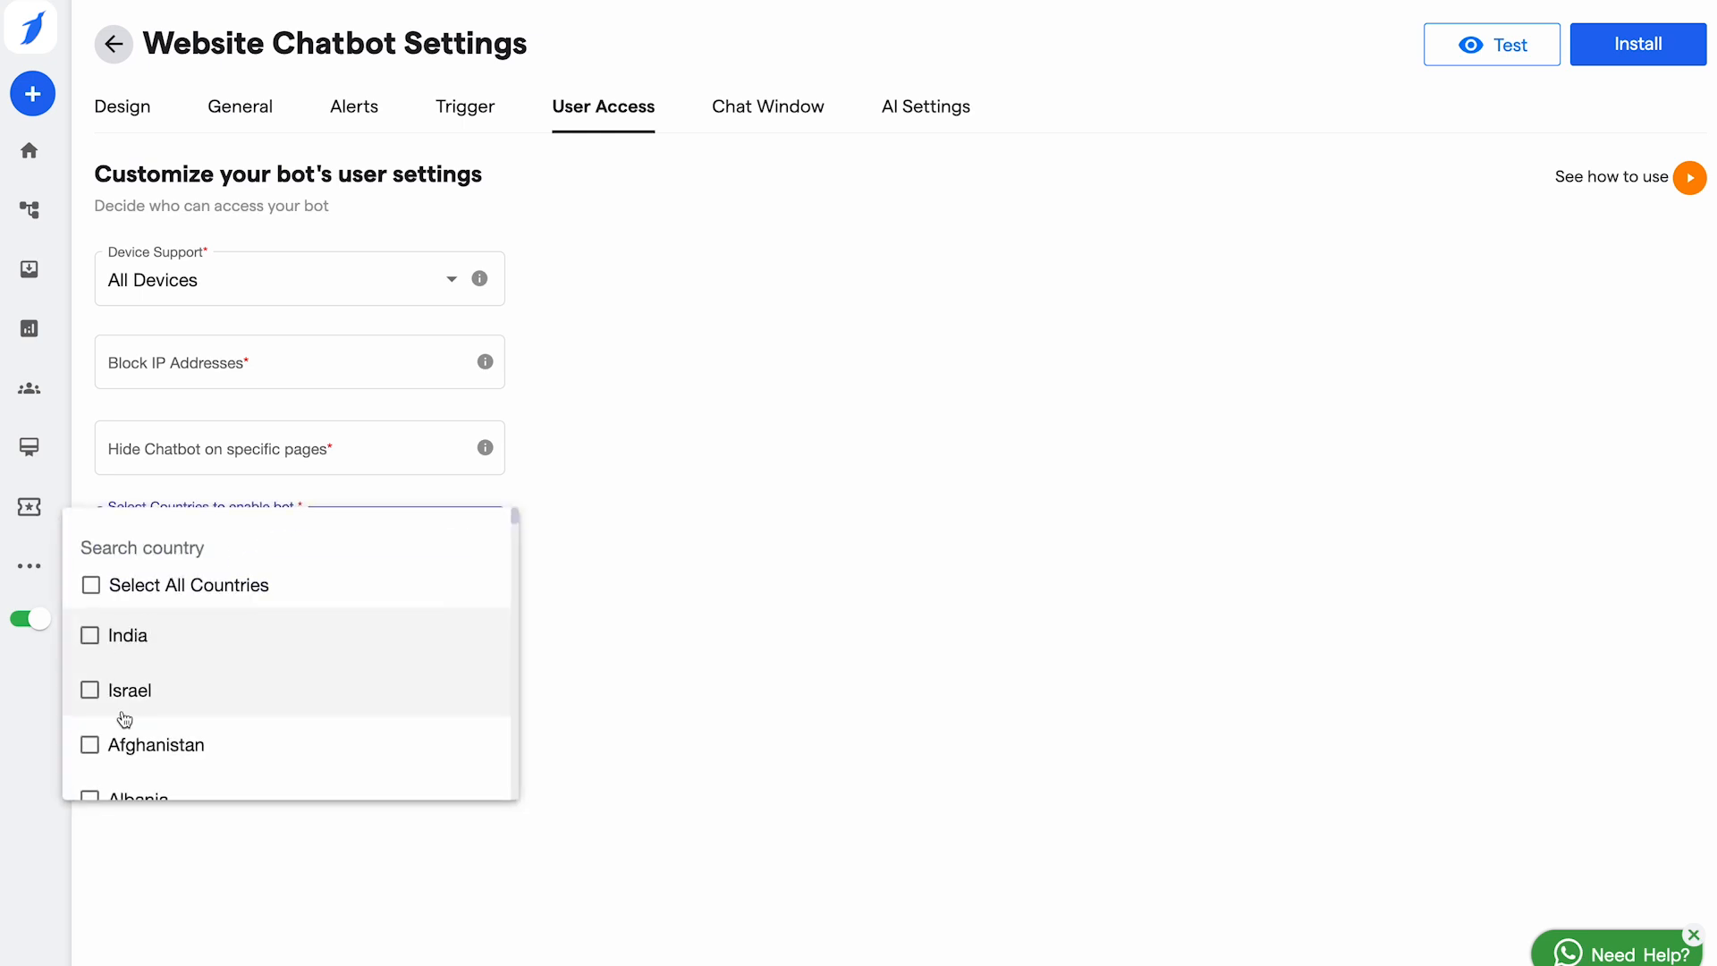
pyautogui.scroll(-3, 125, 719)
pyautogui.click(889, 582)
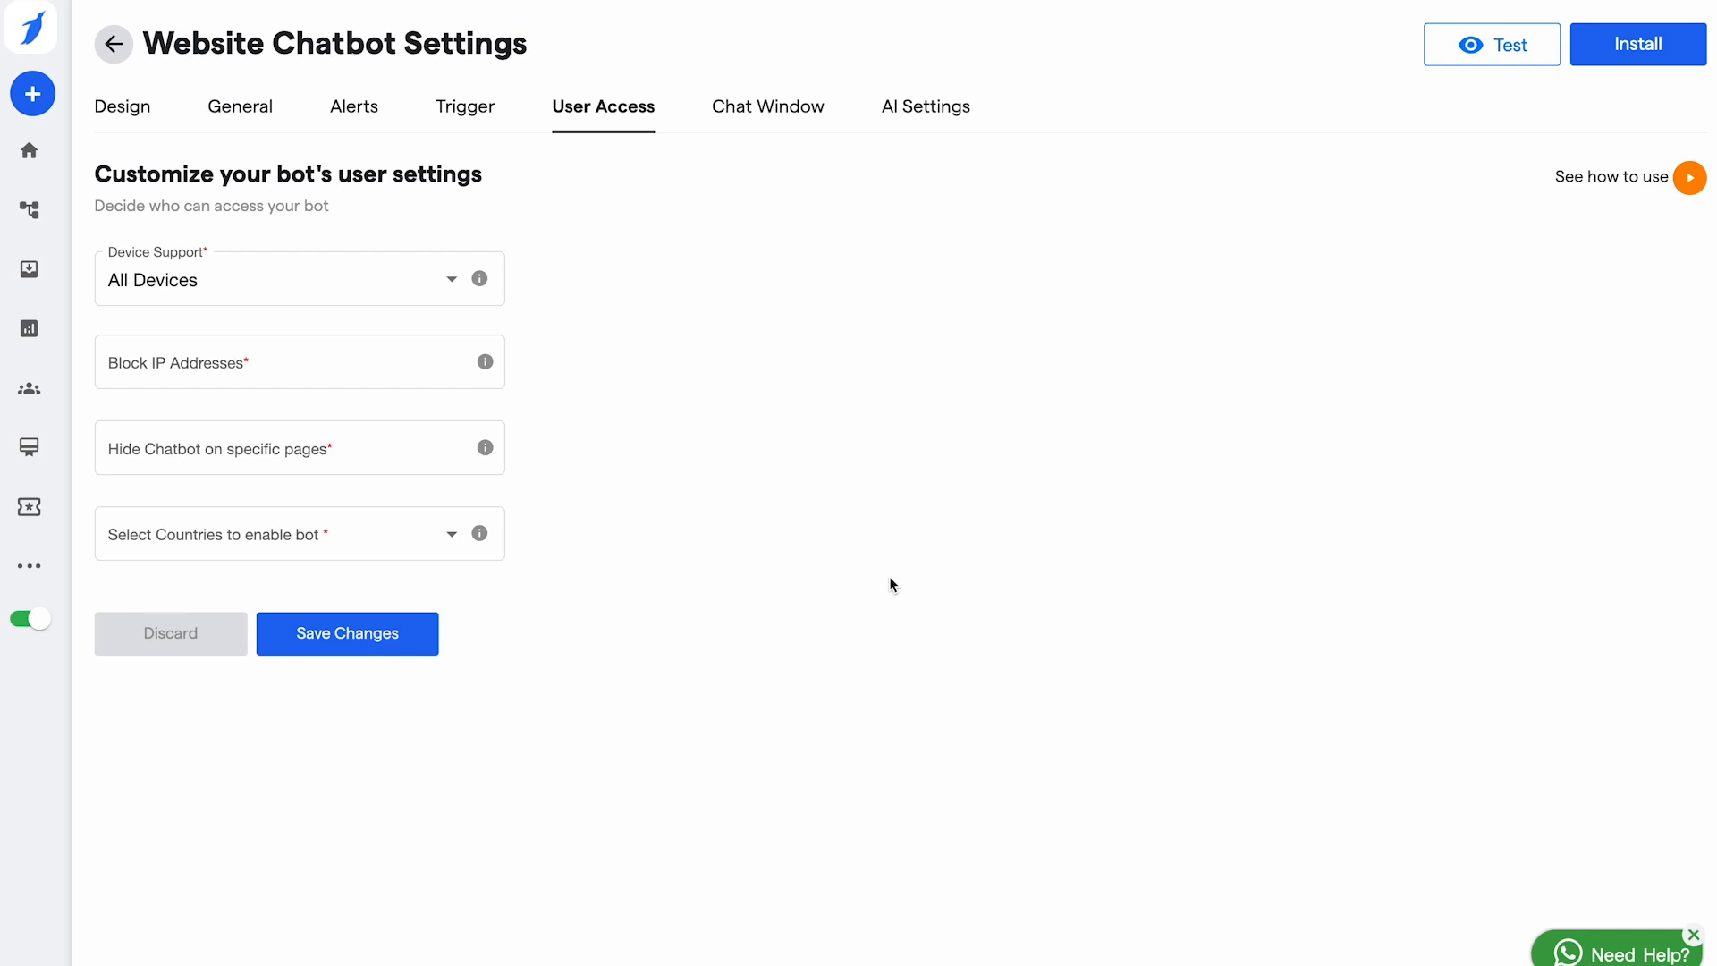
pyautogui.click(777, 121)
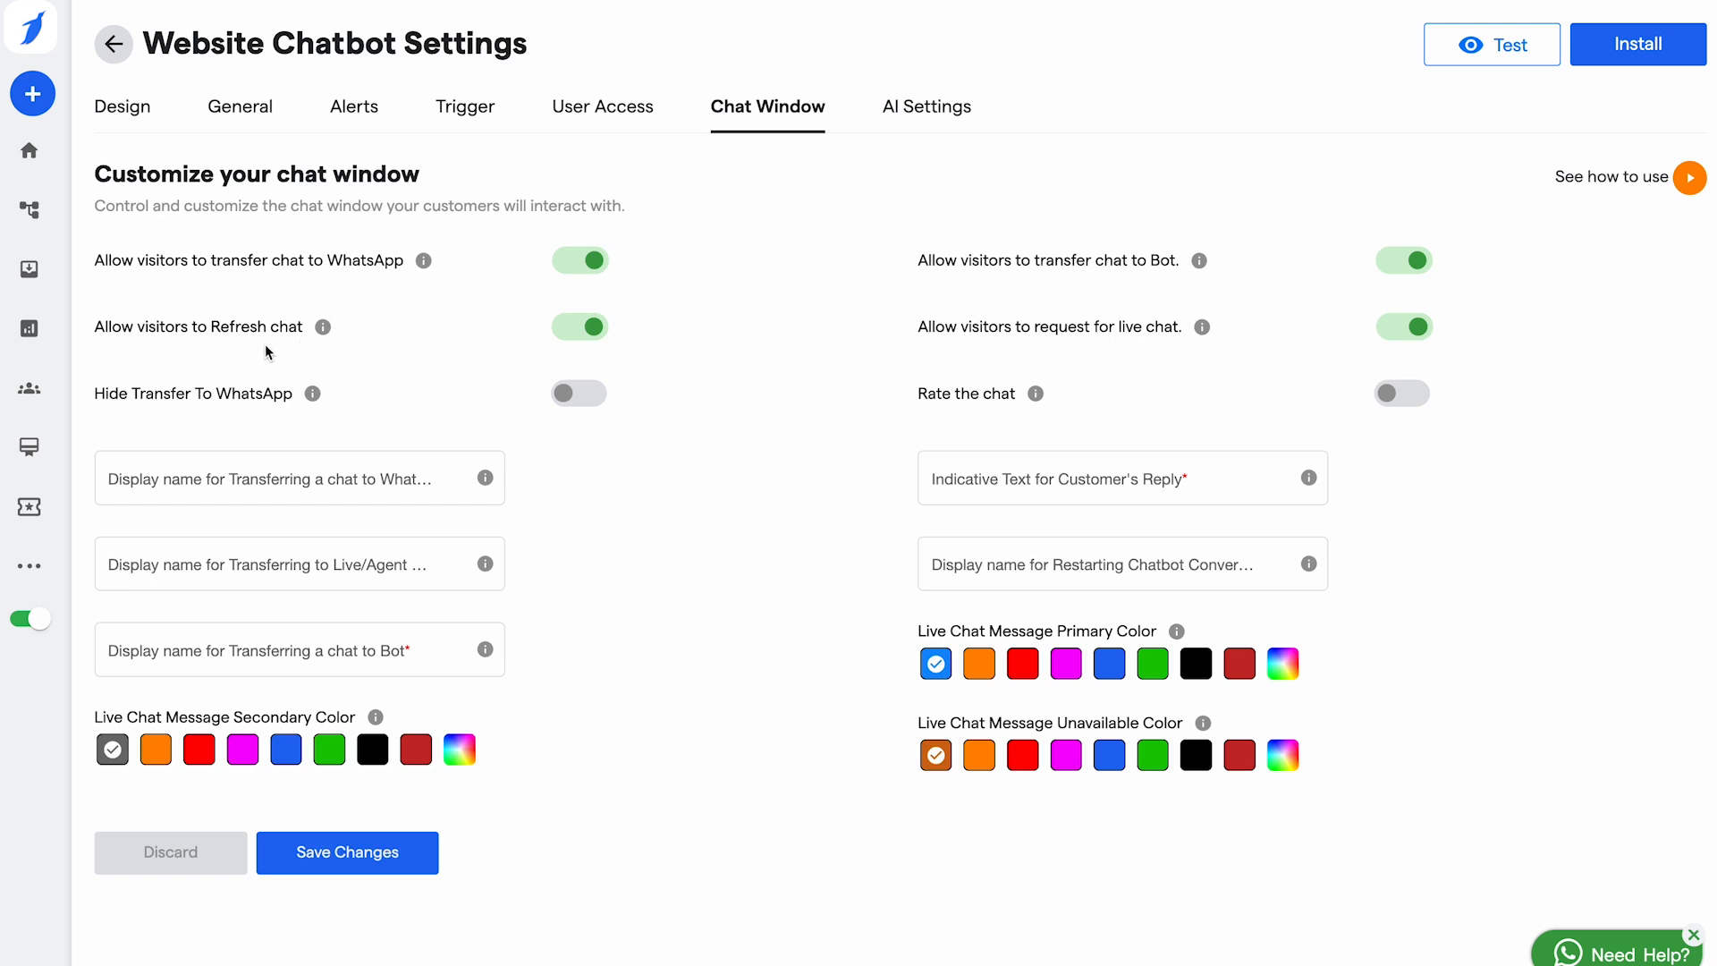
pyautogui.click(585, 331)
pyautogui.click(580, 333)
pyautogui.click(248, 477)
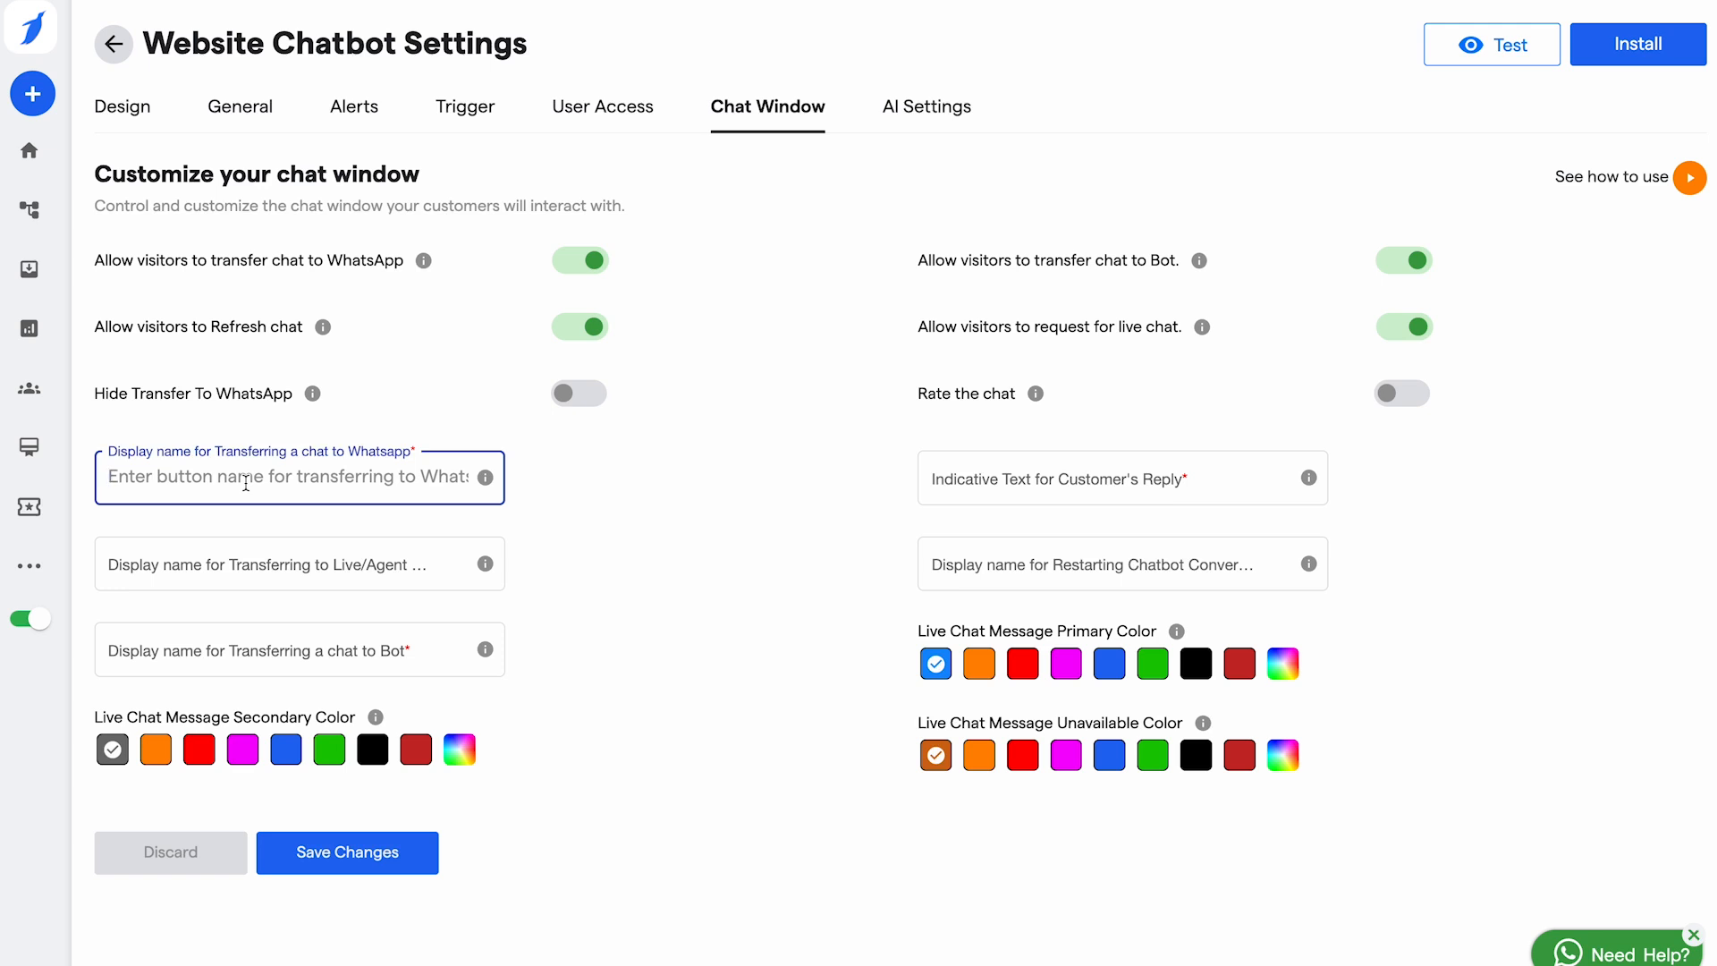
# Step: Name the WhatsApp transfer 'Transfer chat' and the live agent transfer 'Live chat'
pyautogui.write('Trans')
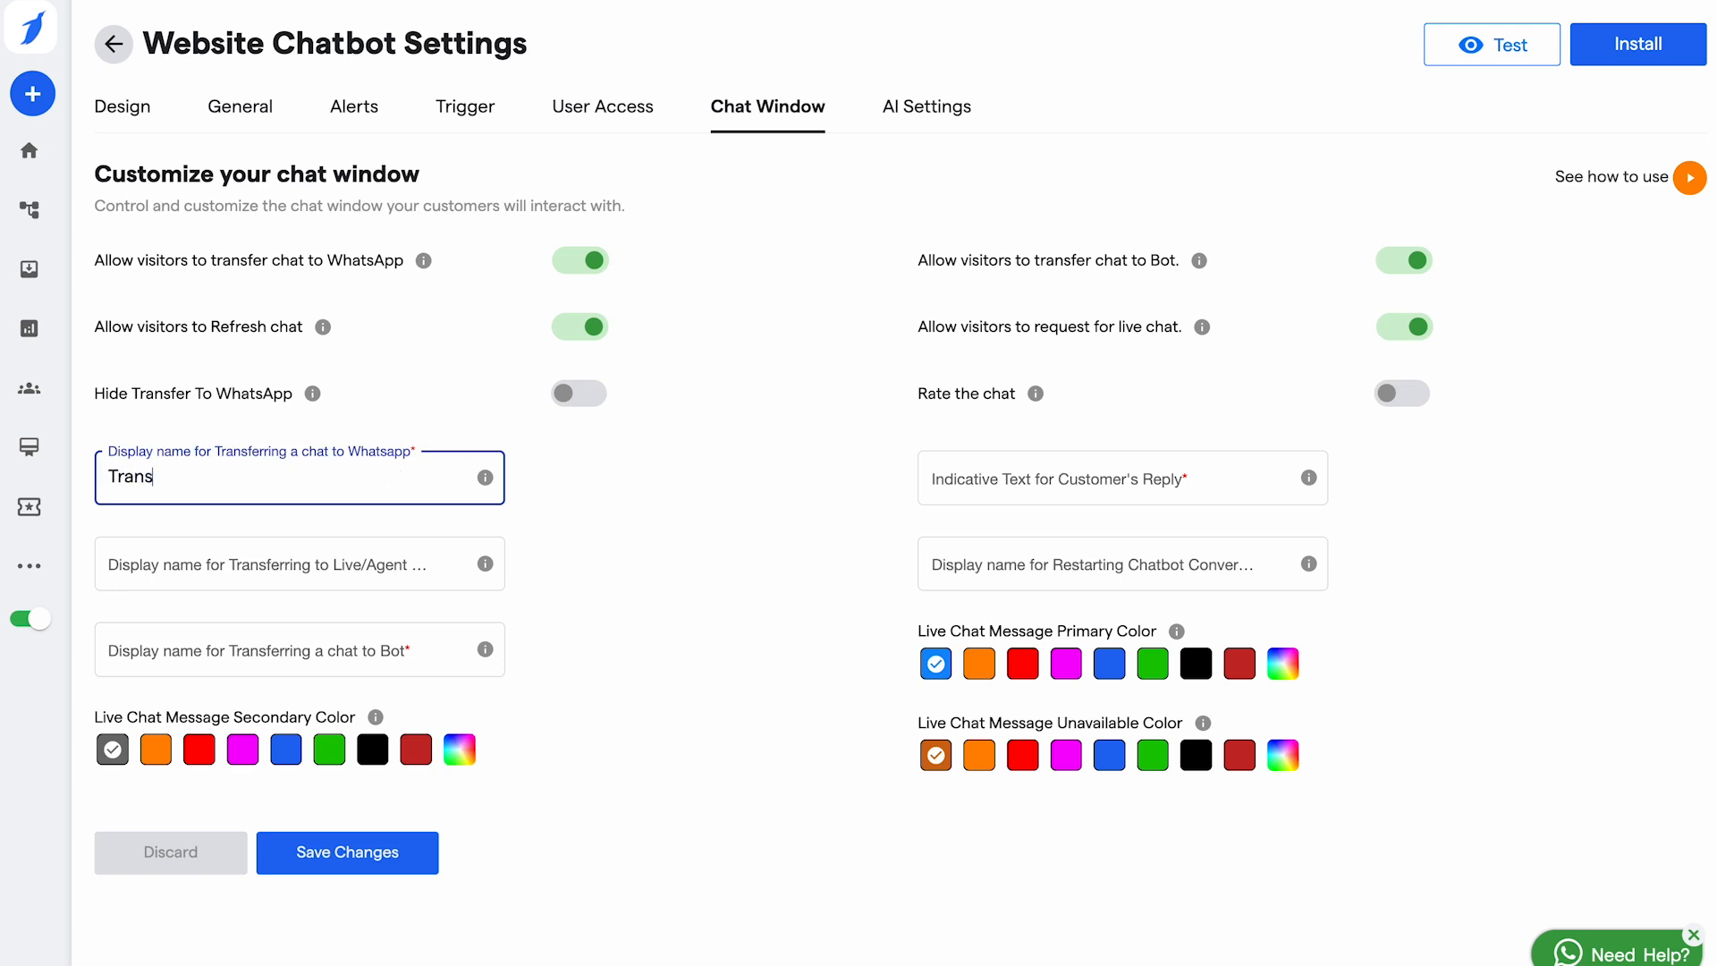
pyautogui.write('fer chat')
pyautogui.click(254, 571)
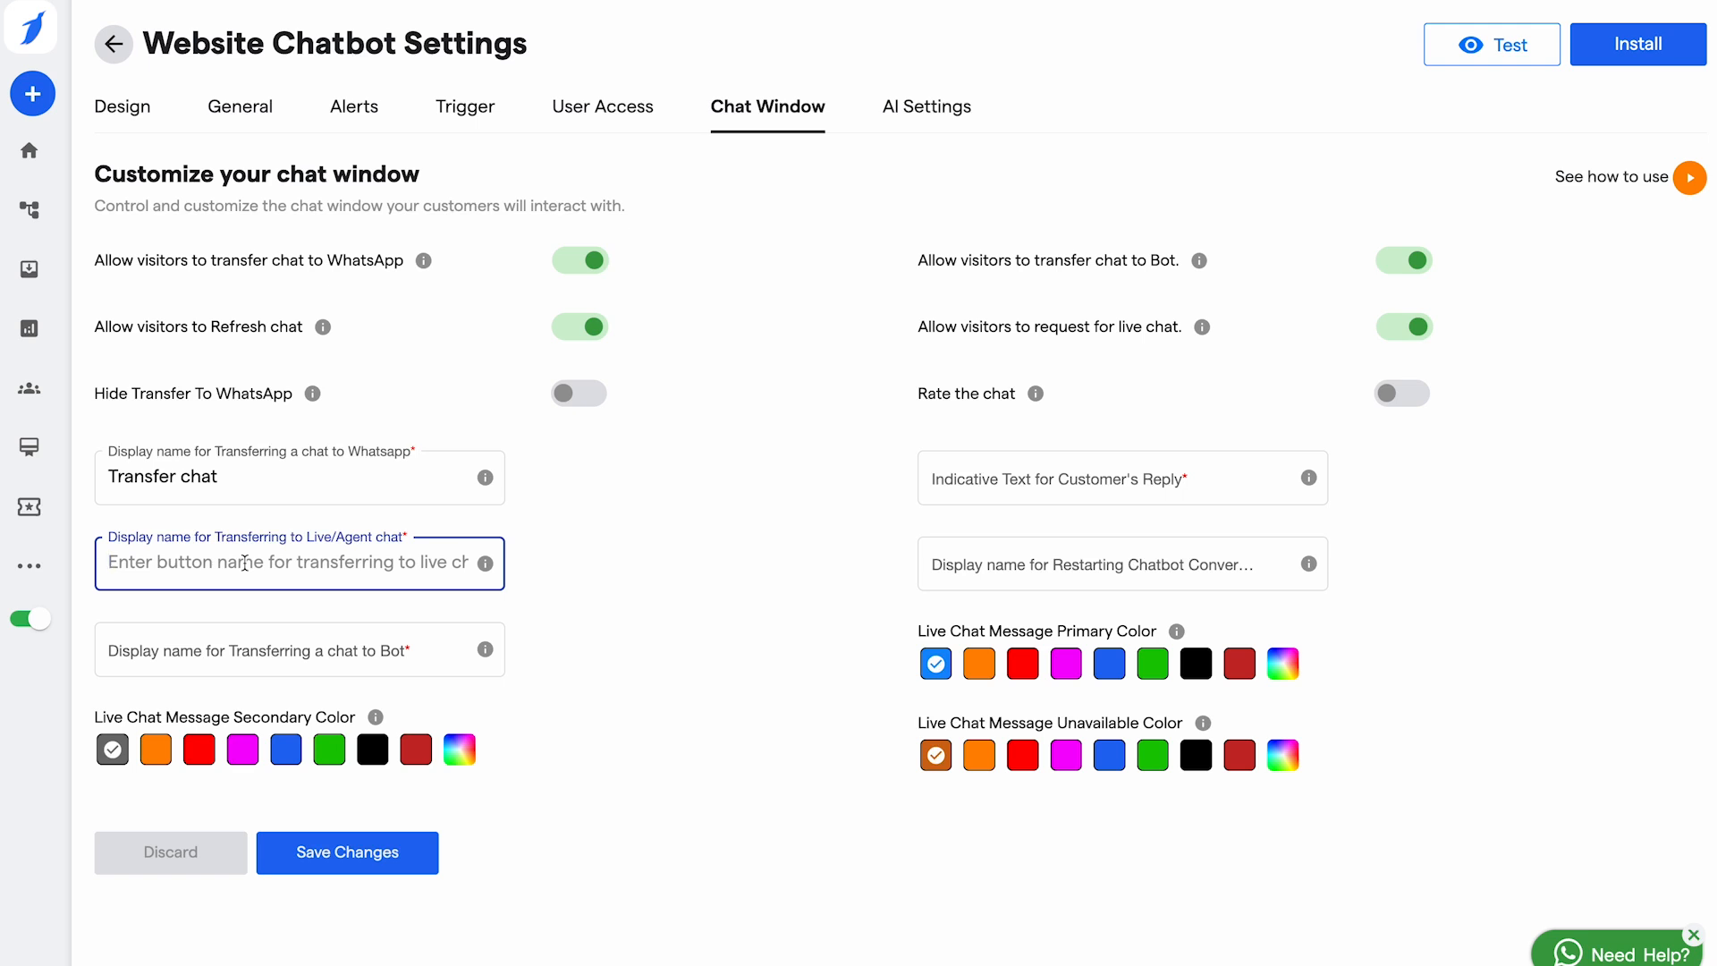
pyautogui.write('Live chat')
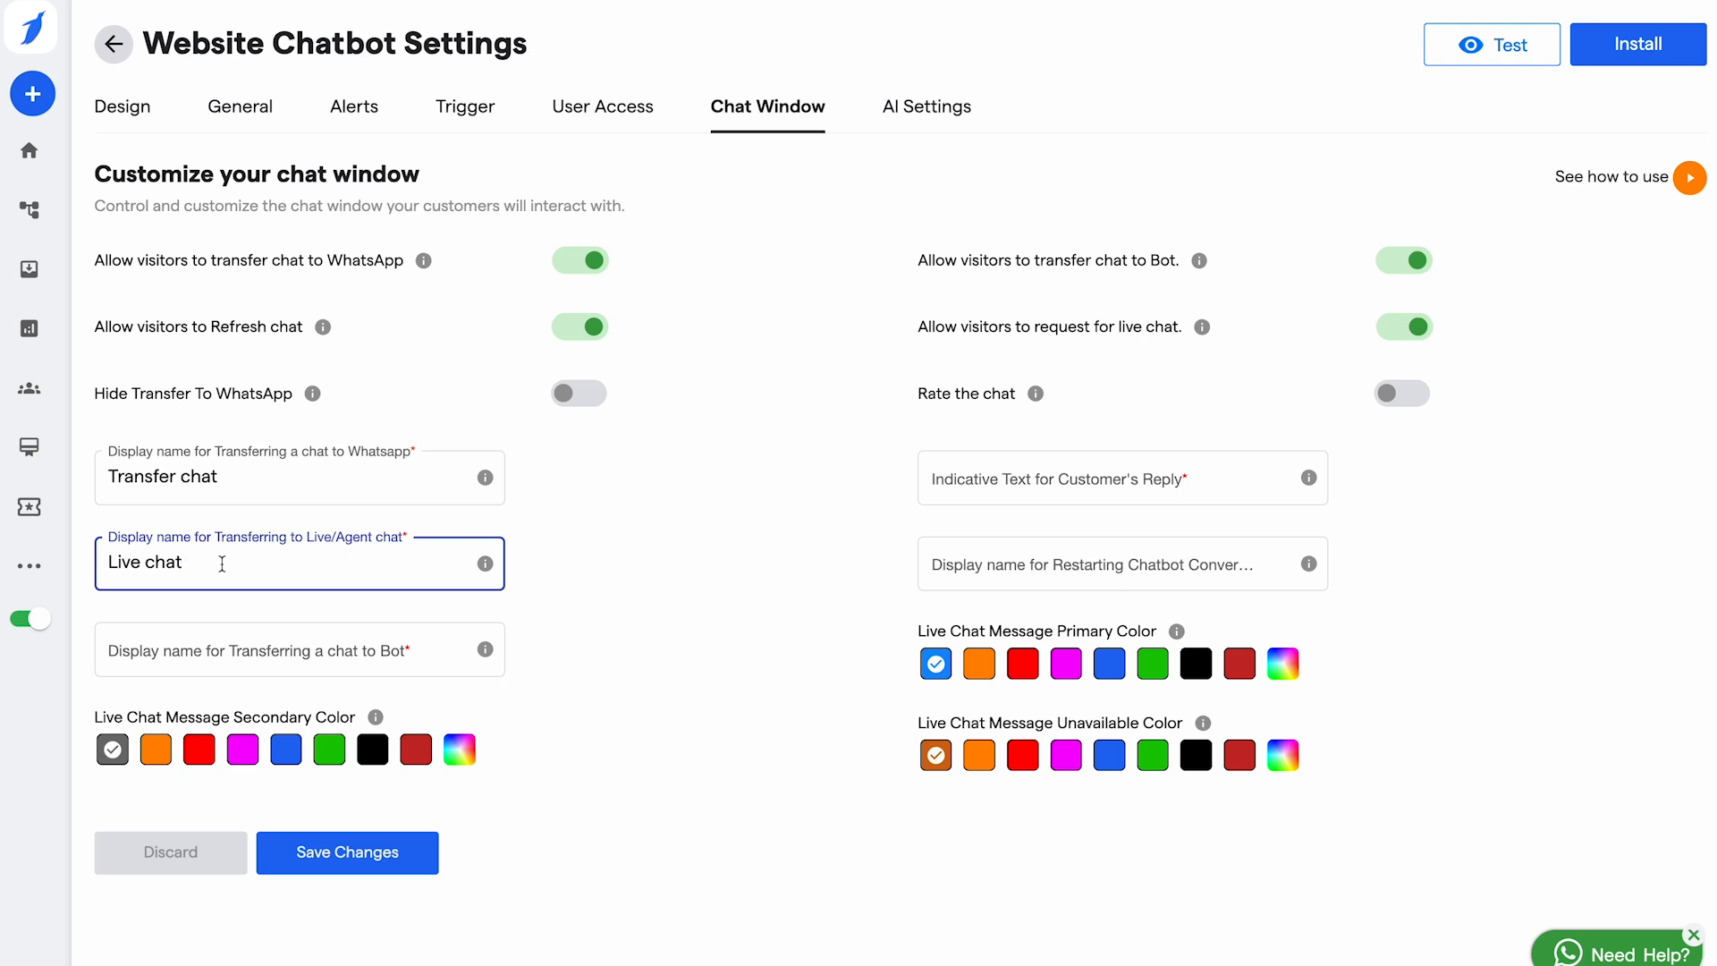
# Step: Enter 'Change bot' as the bot transfer display name, correcting the 'Chnge' typo
pyautogui.click(271, 650)
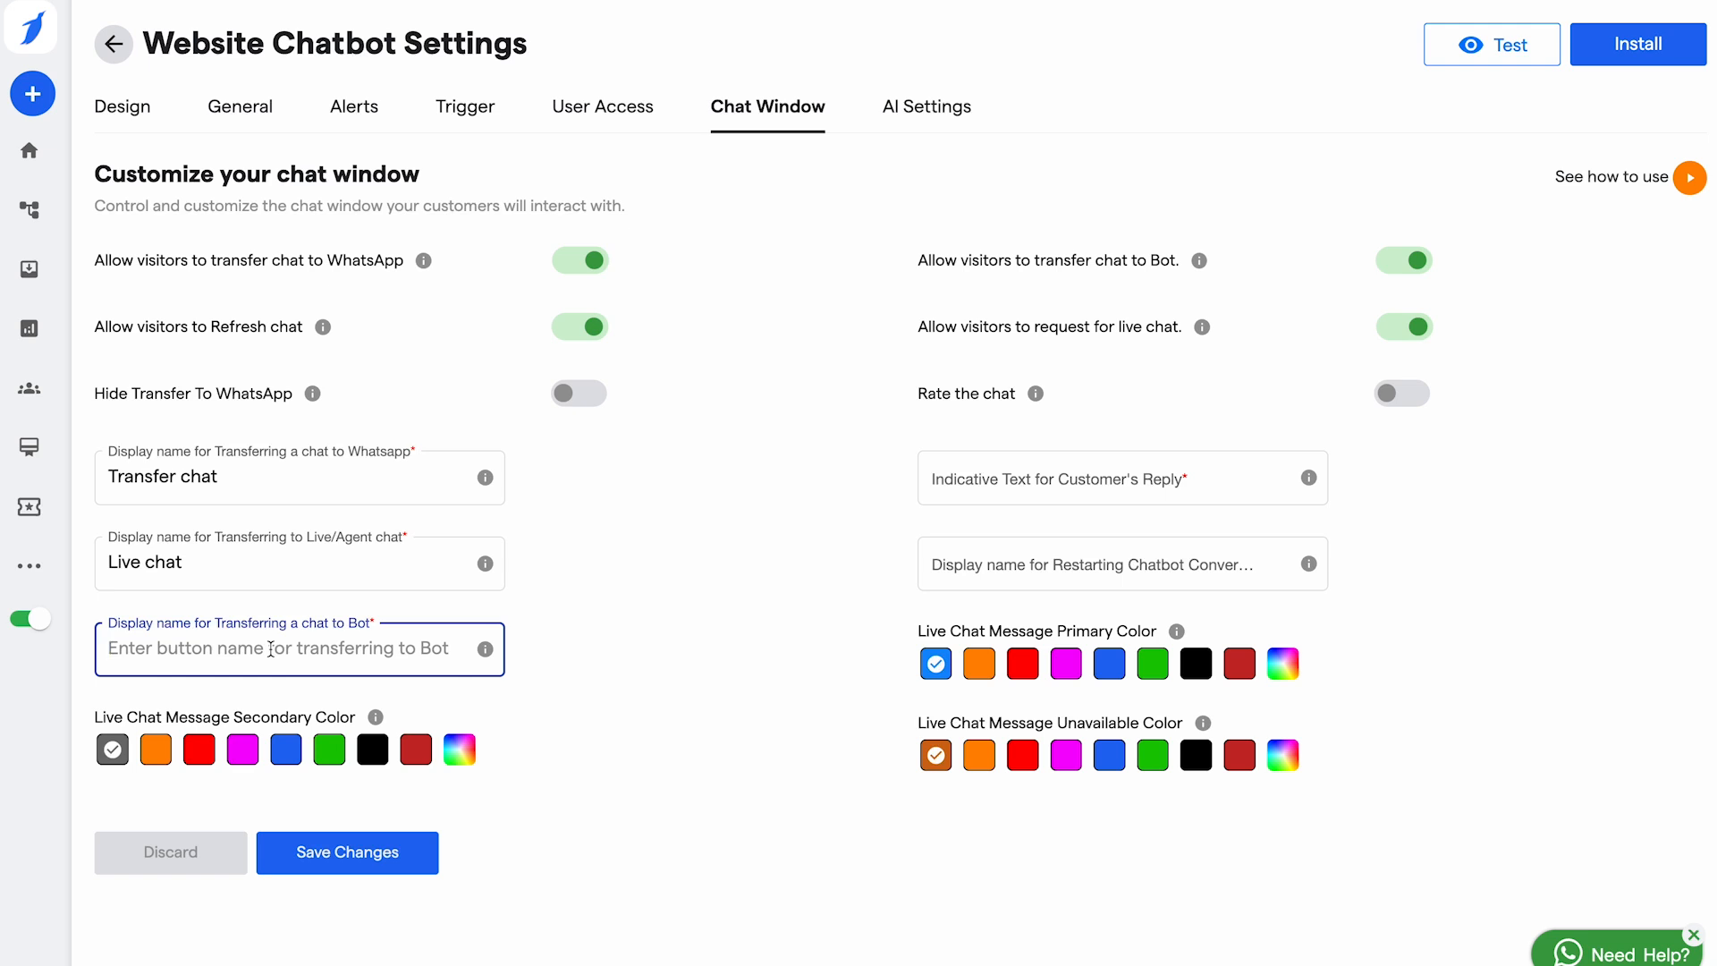
pyautogui.write('Chnge bot')
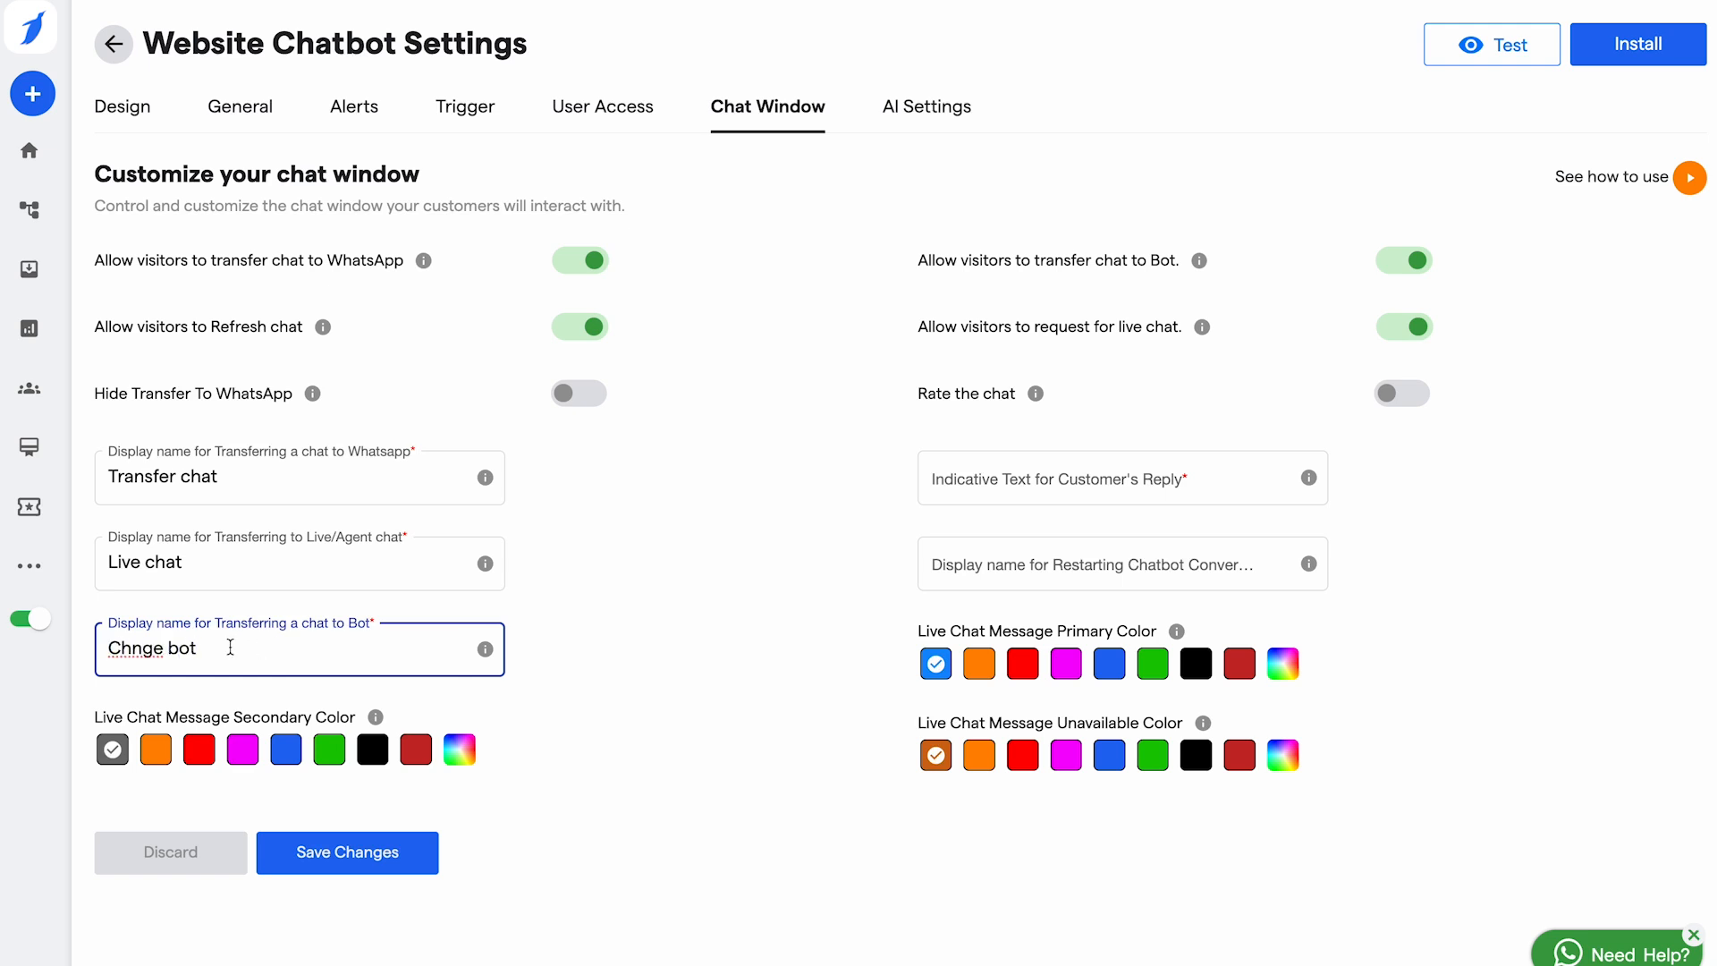
pyautogui.click(128, 648)
pyautogui.write('a')
pyautogui.click(248, 646)
# Step: Try several live chat secondary colours, settling on dark red
pyautogui.click(156, 749)
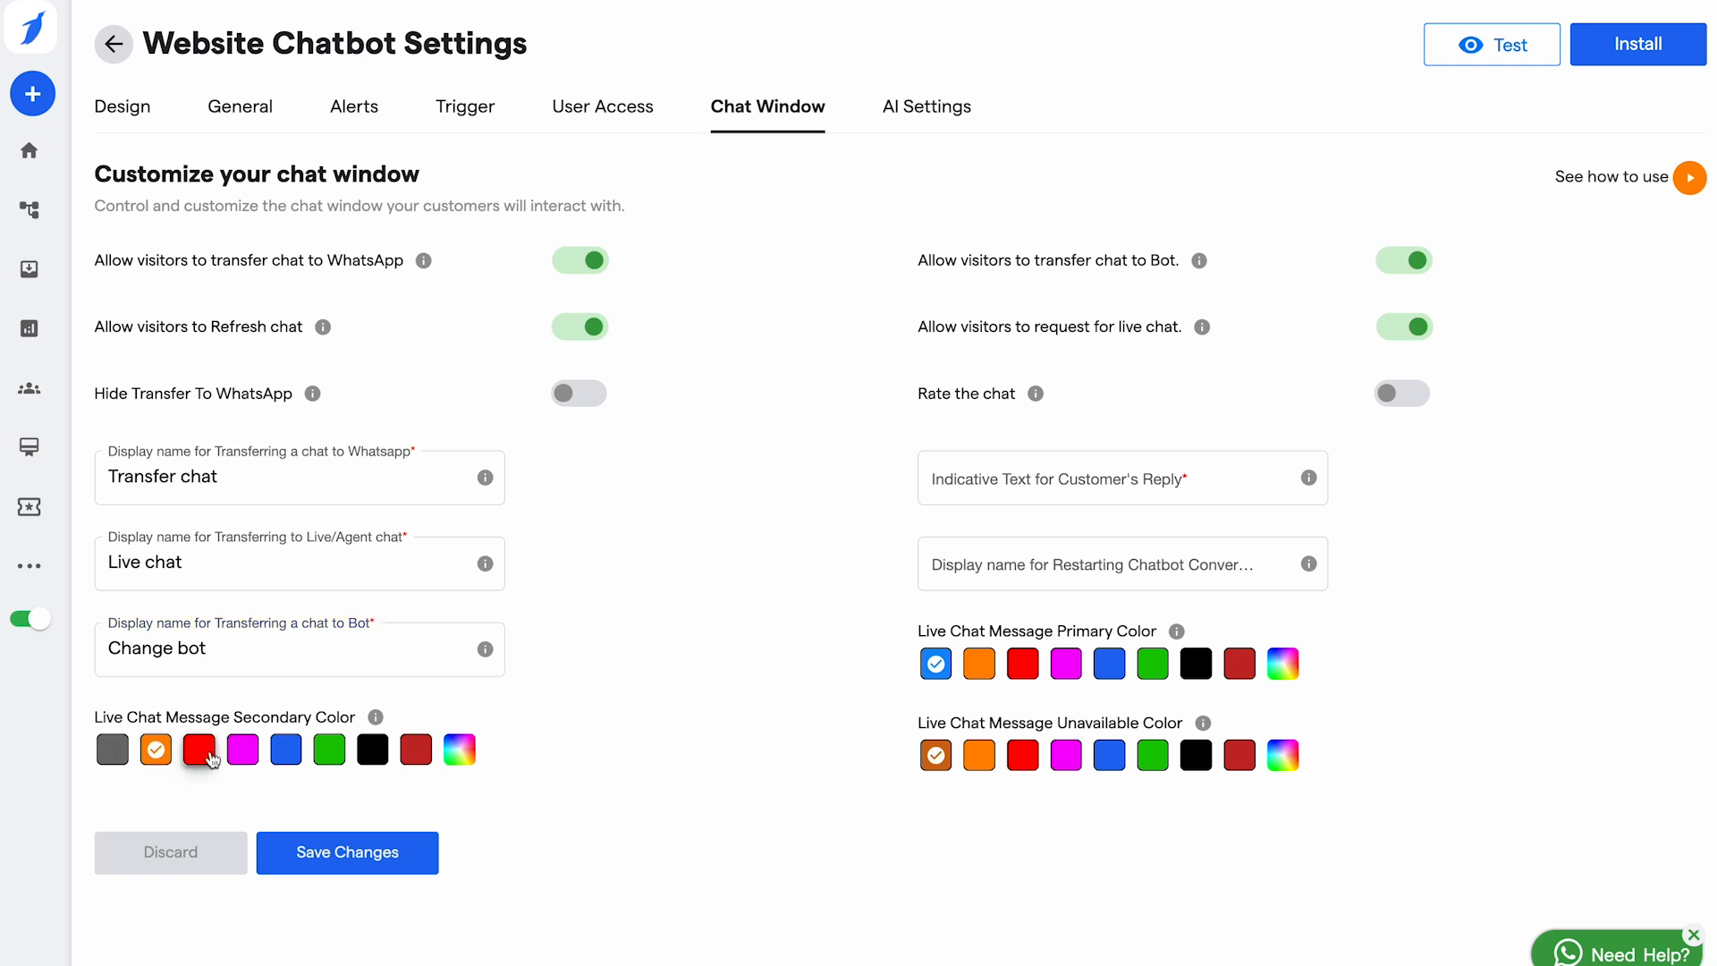
pyautogui.click(202, 753)
pyautogui.click(242, 753)
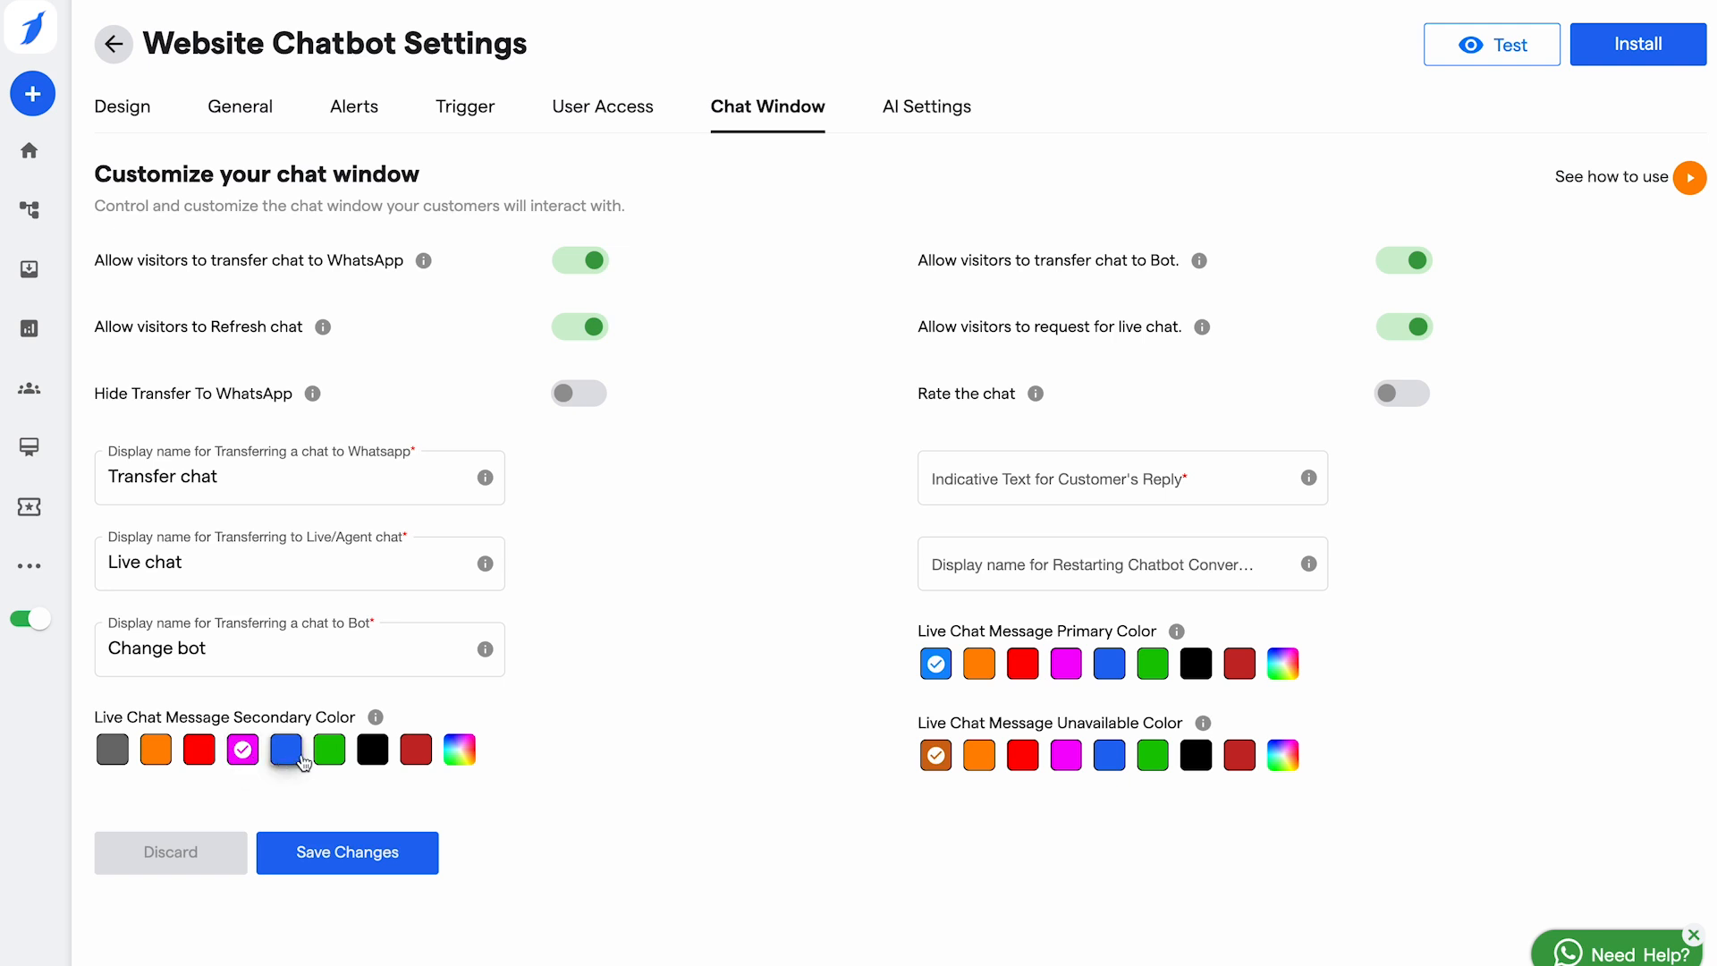
pyautogui.click(287, 753)
pyautogui.click(330, 753)
pyautogui.click(373, 753)
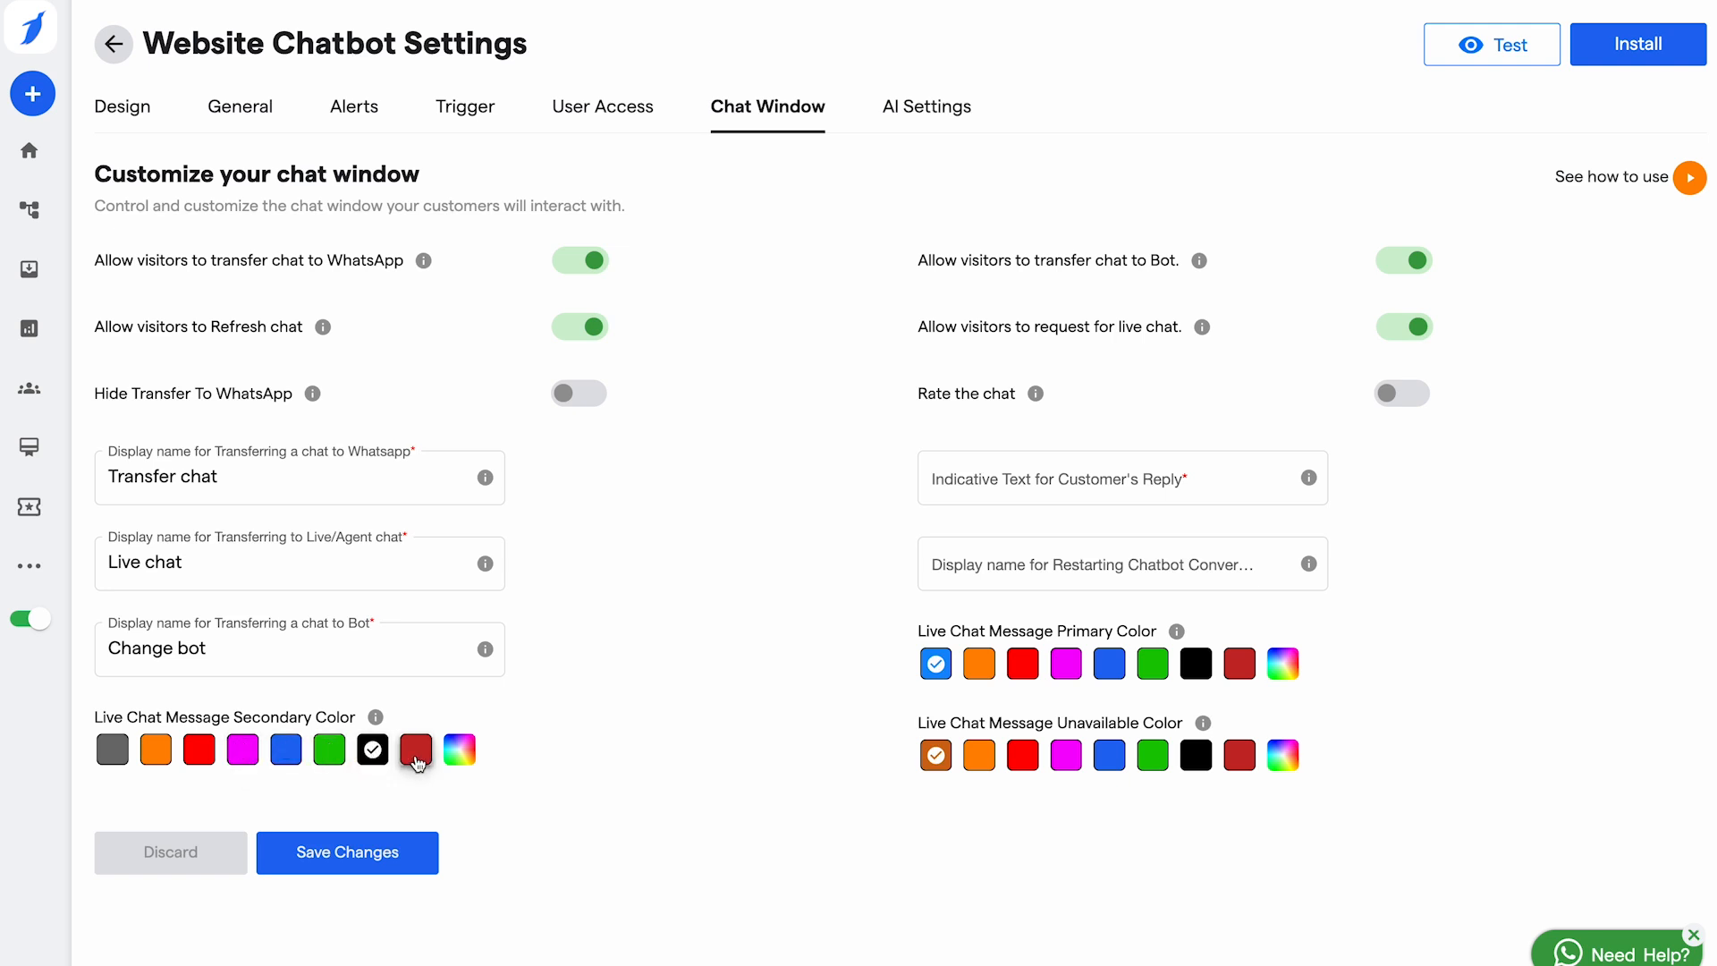
pyautogui.click(416, 753)
# Step: Choose orange as the unavailable message colour and save the chat window settings
pyautogui.click(1110, 755)
pyautogui.click(1069, 760)
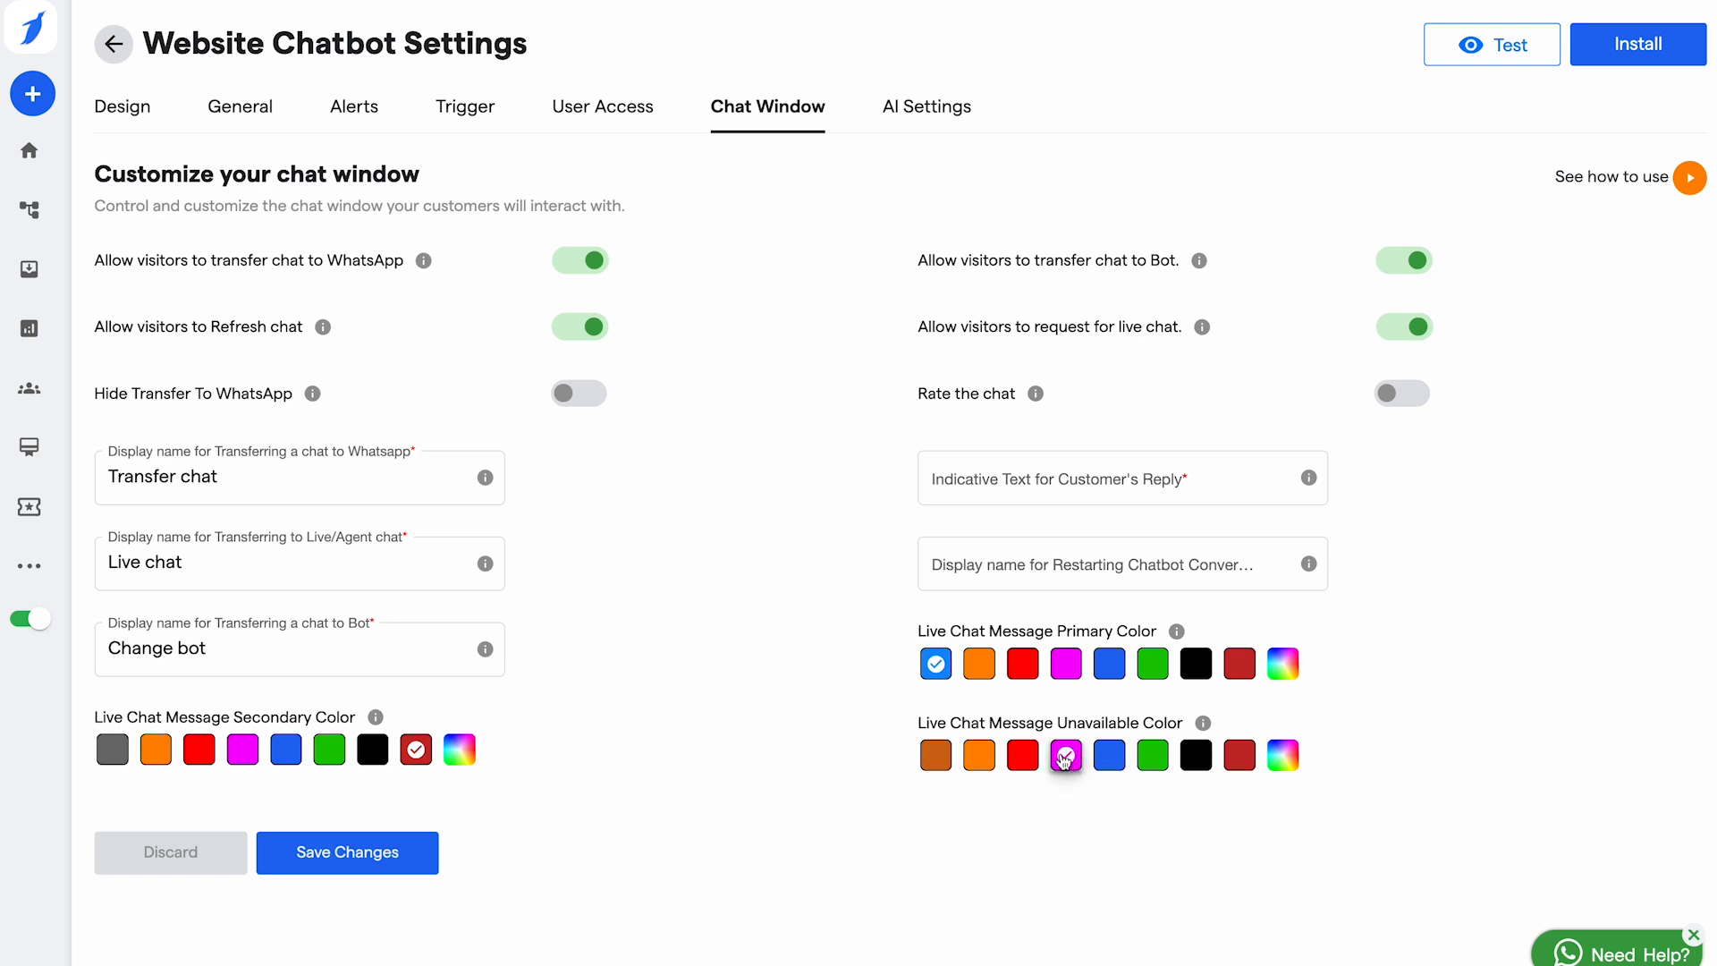
pyautogui.click(1024, 759)
pyautogui.click(981, 758)
pyautogui.click(395, 862)
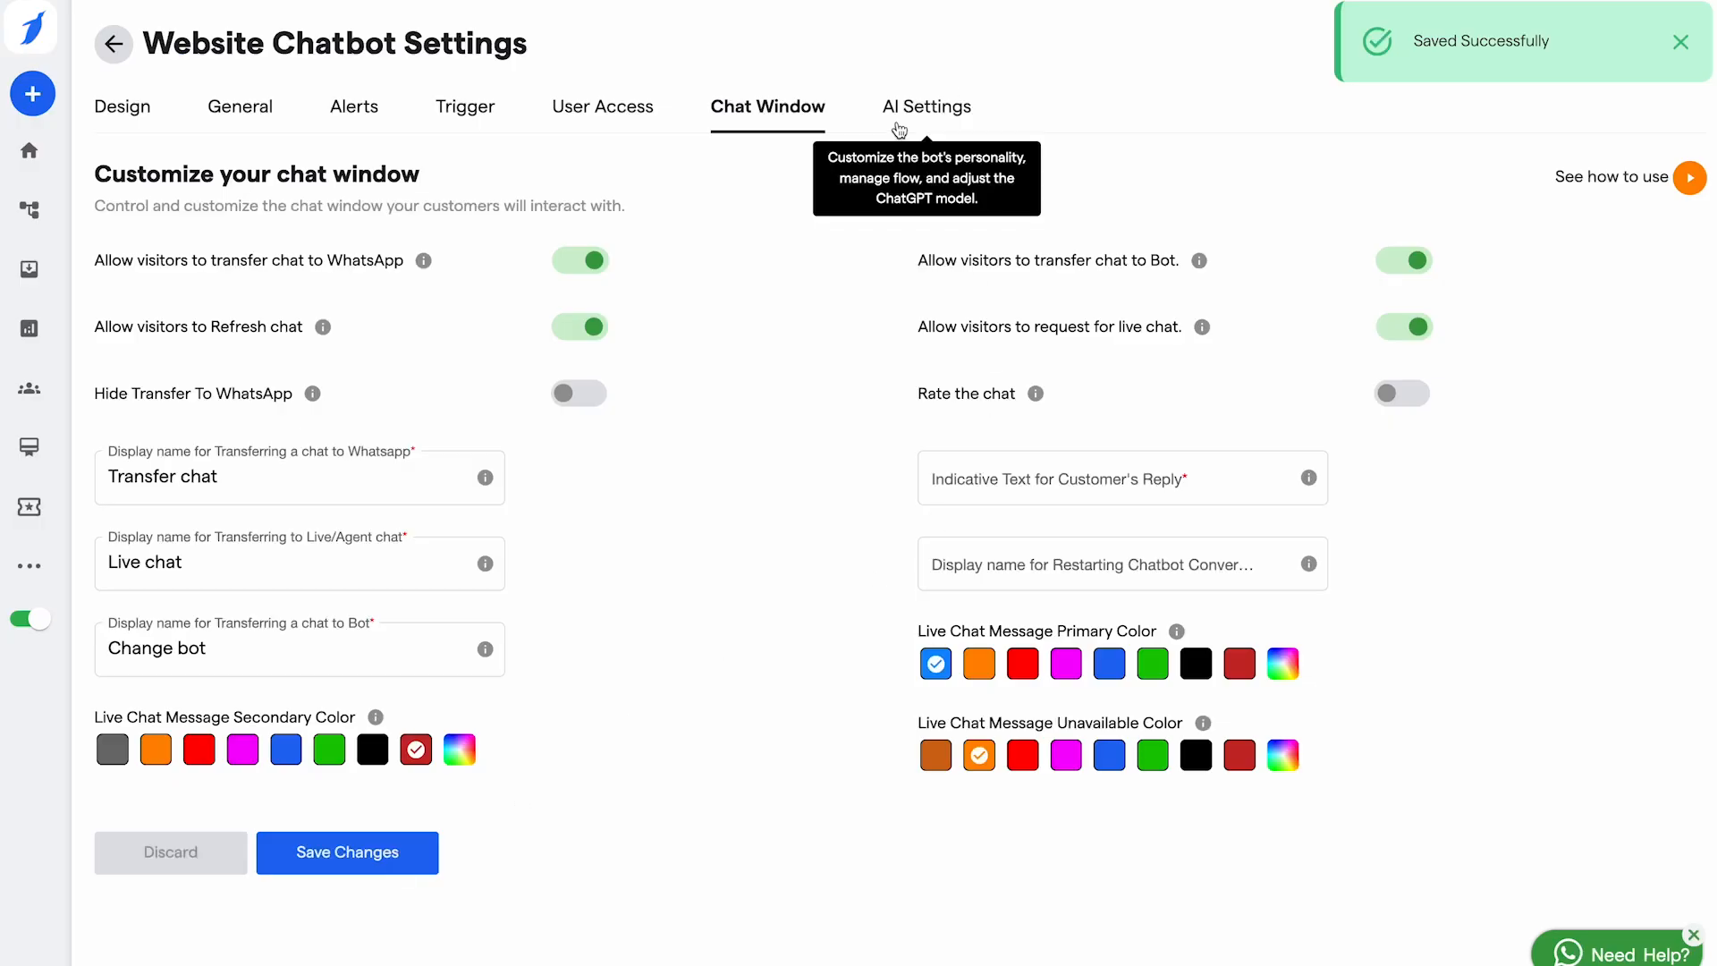
pyautogui.click(946, 104)
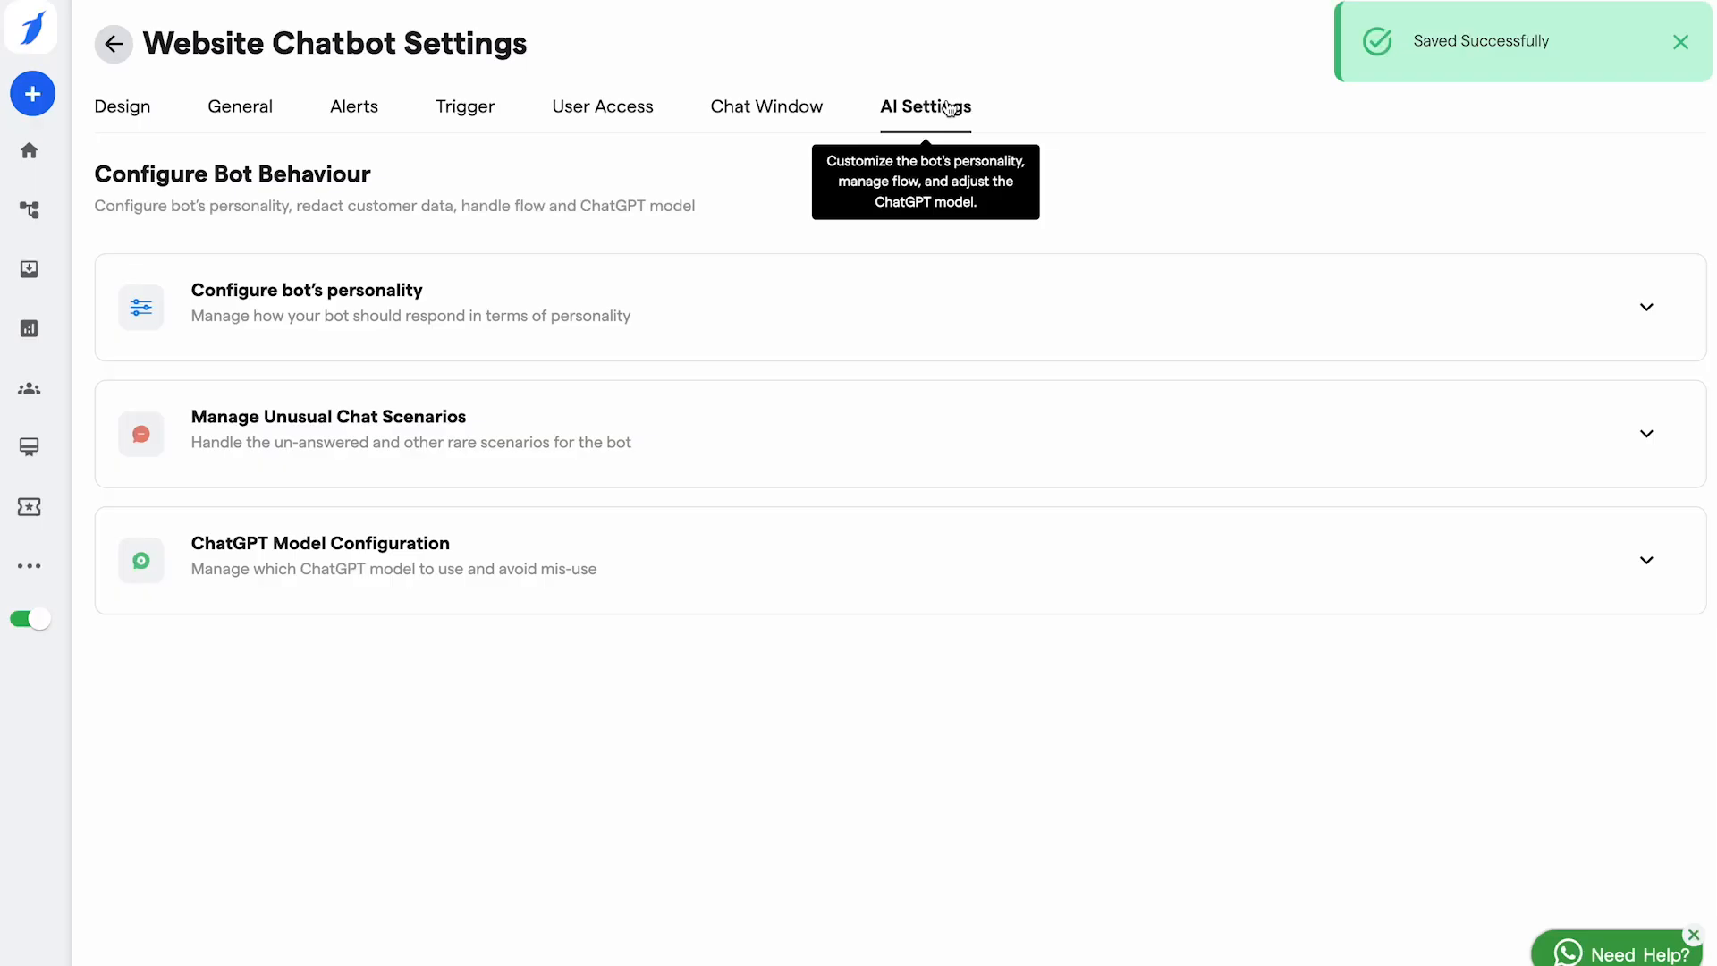
# Step: Expand the bot personality settings and set Answer Length to Short
pyautogui.click(388, 311)
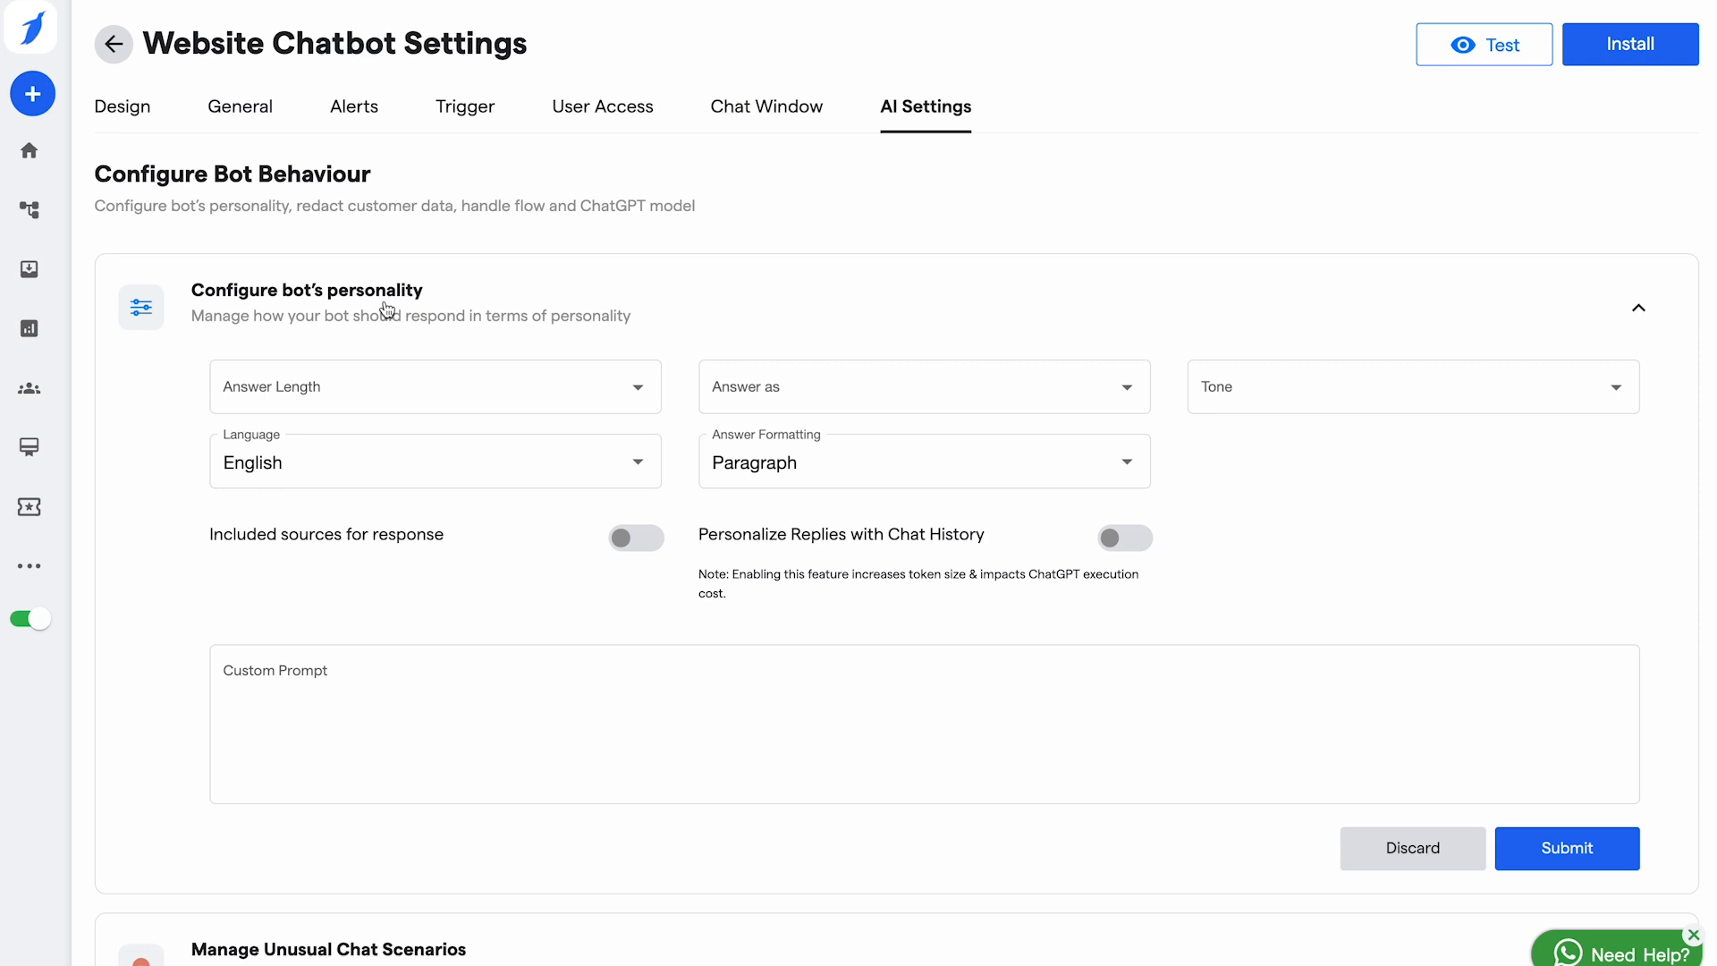
pyautogui.click(387, 387)
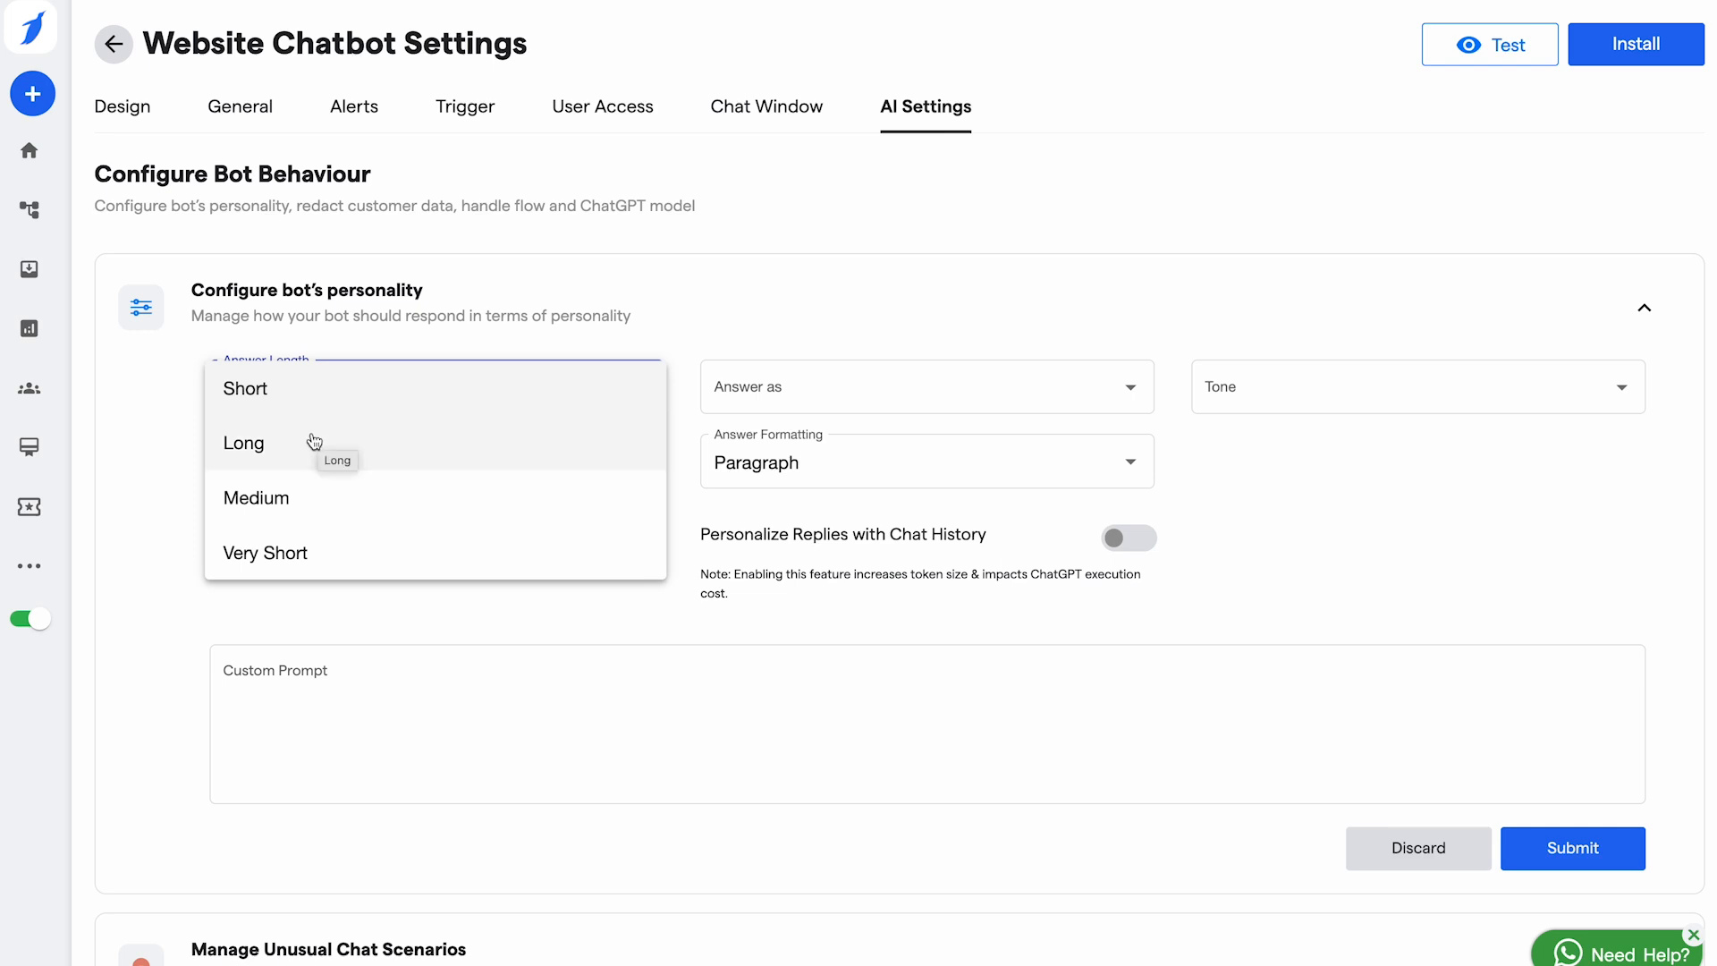
pyautogui.click(281, 393)
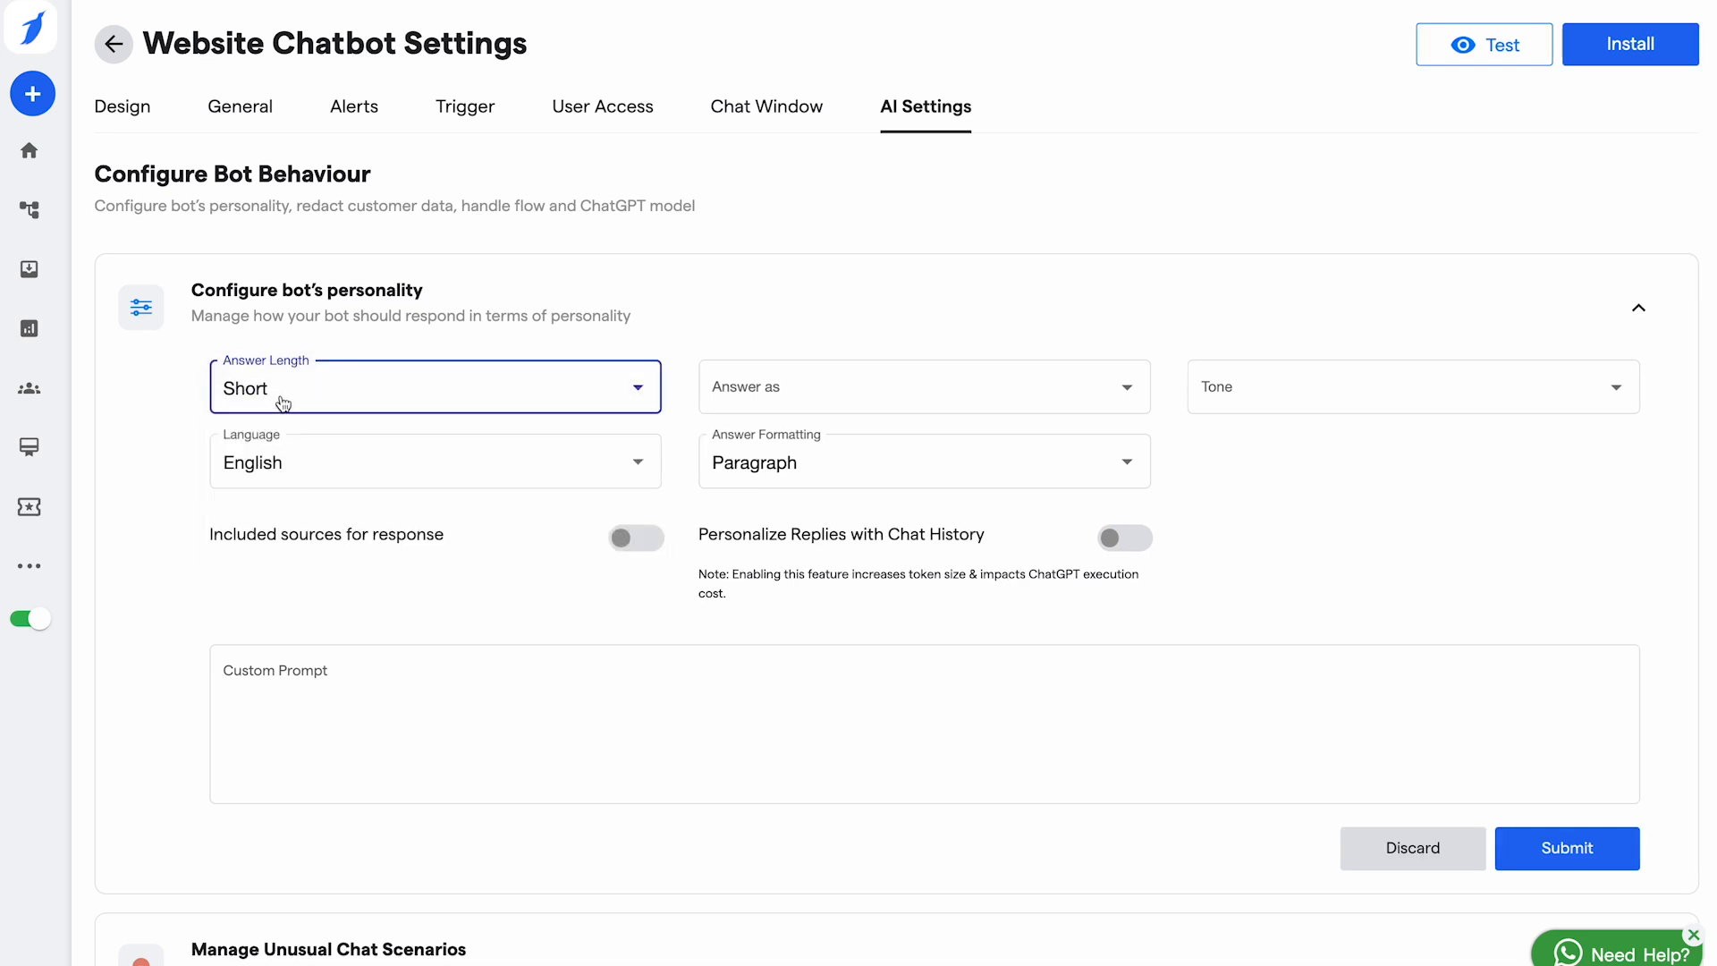
pyautogui.click(421, 388)
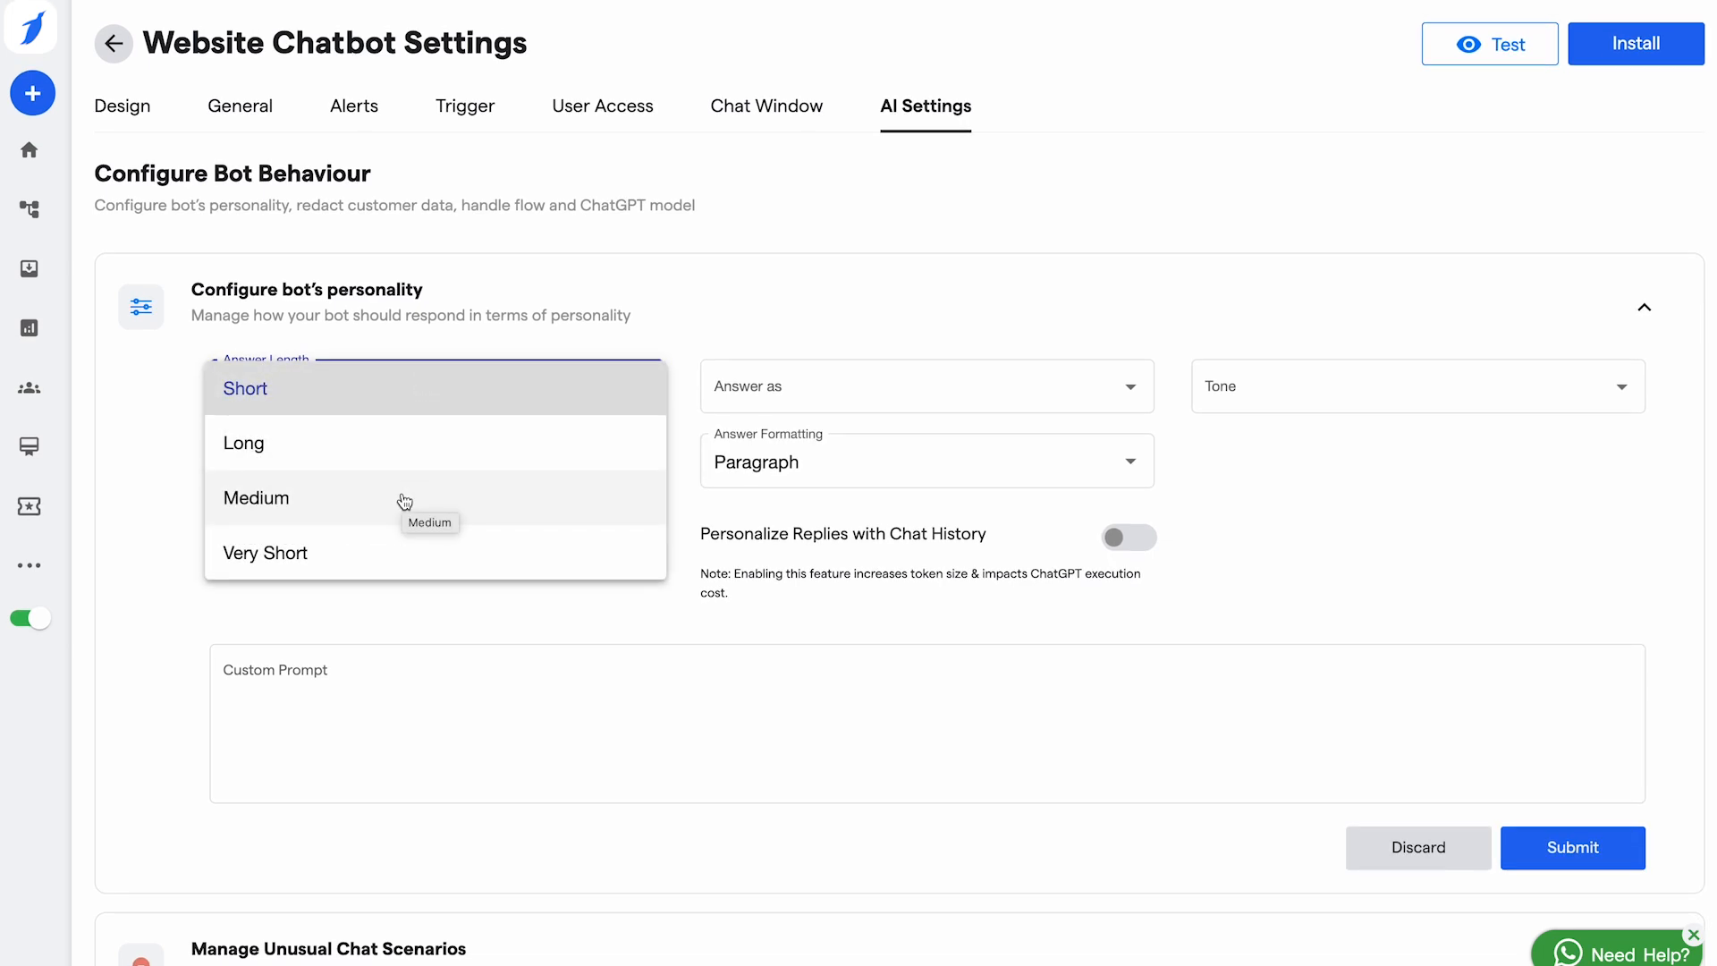
# Step: Review the Answer as and Tone choices without changing them, and look over the custom prompt
pyautogui.click(824, 391)
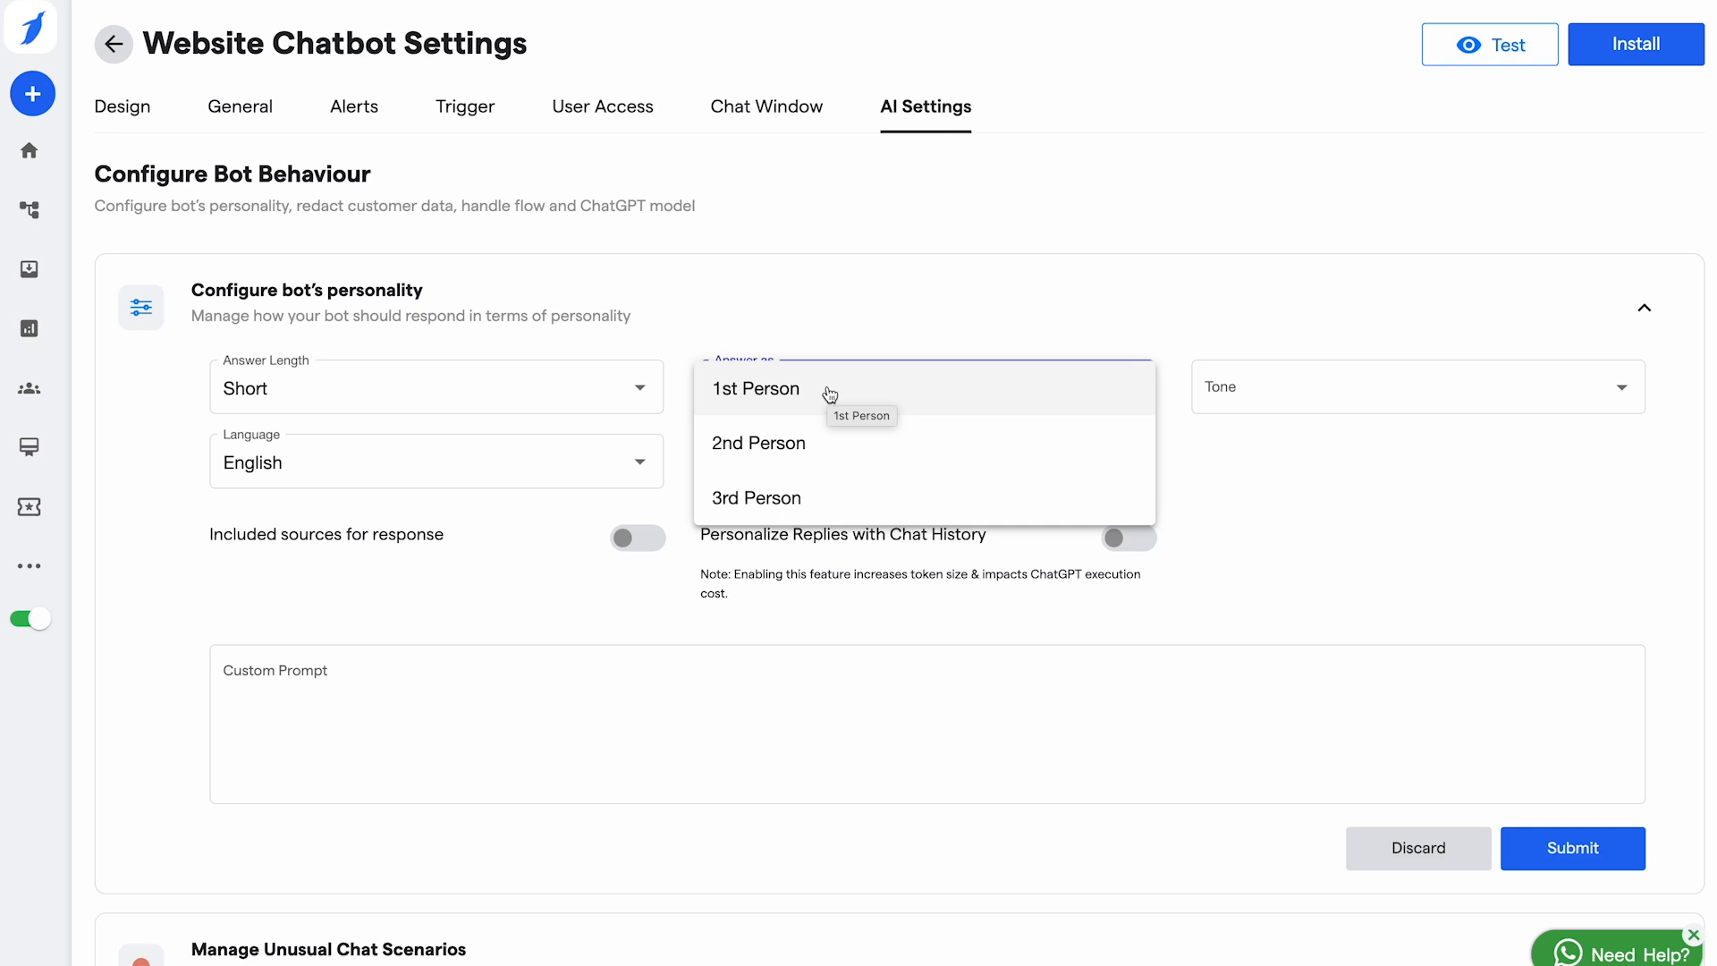
pyautogui.click(1330, 395)
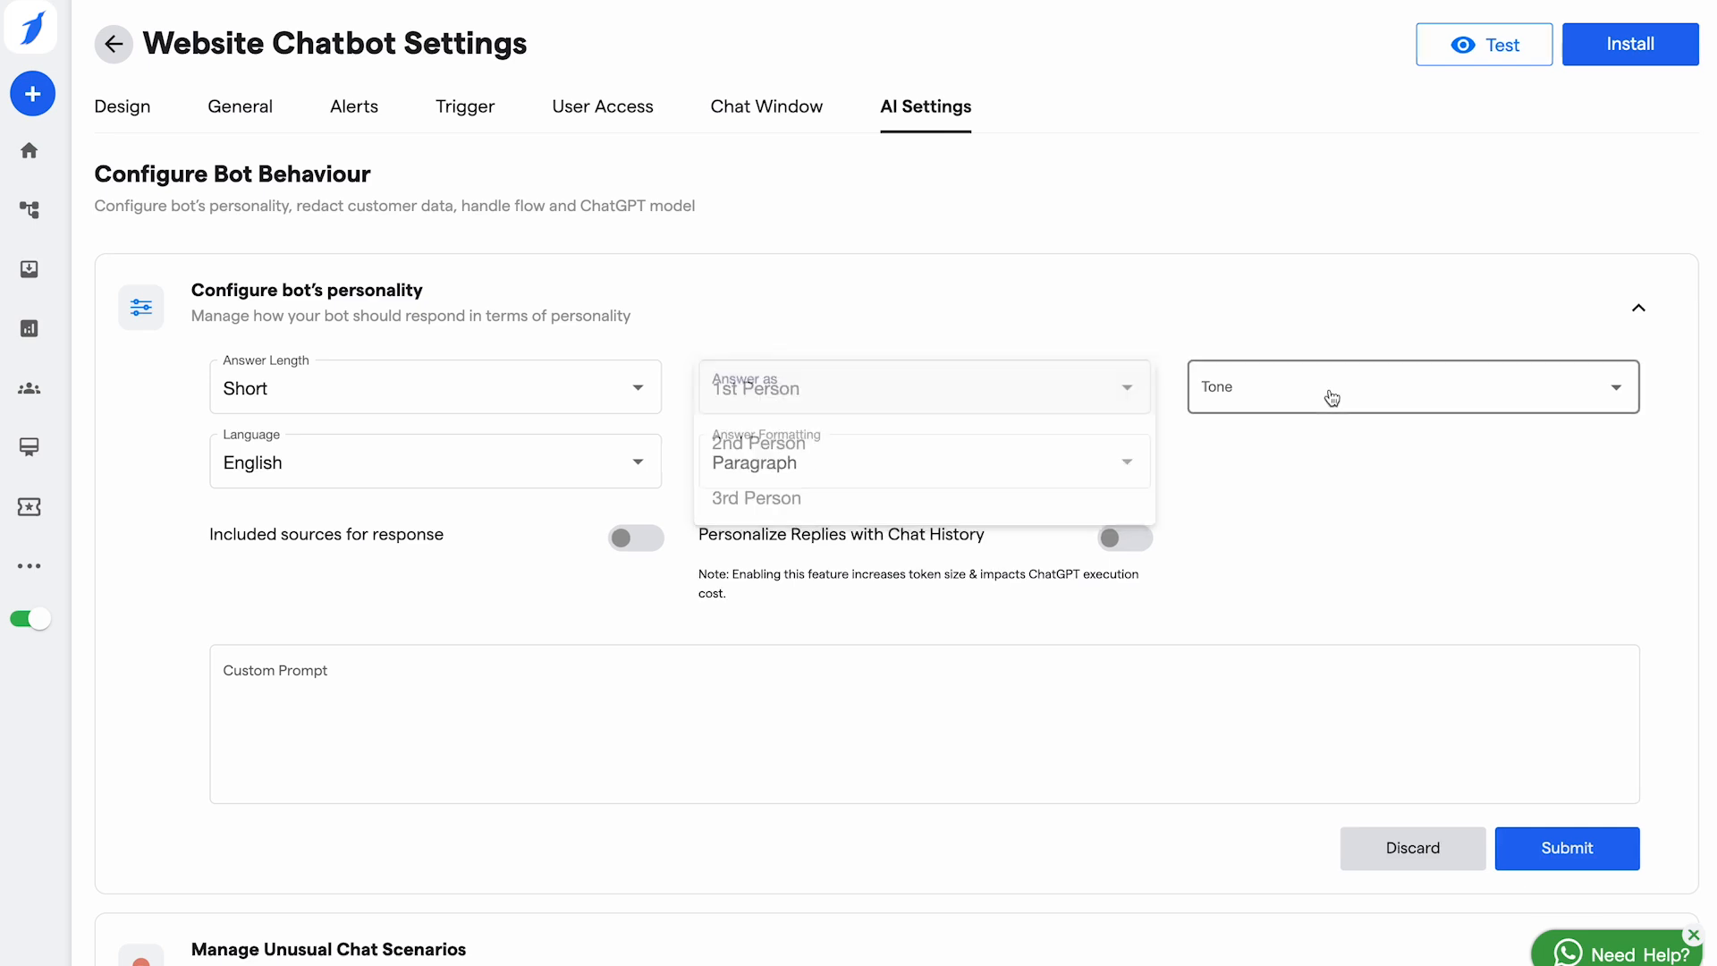
pyautogui.click(1331, 396)
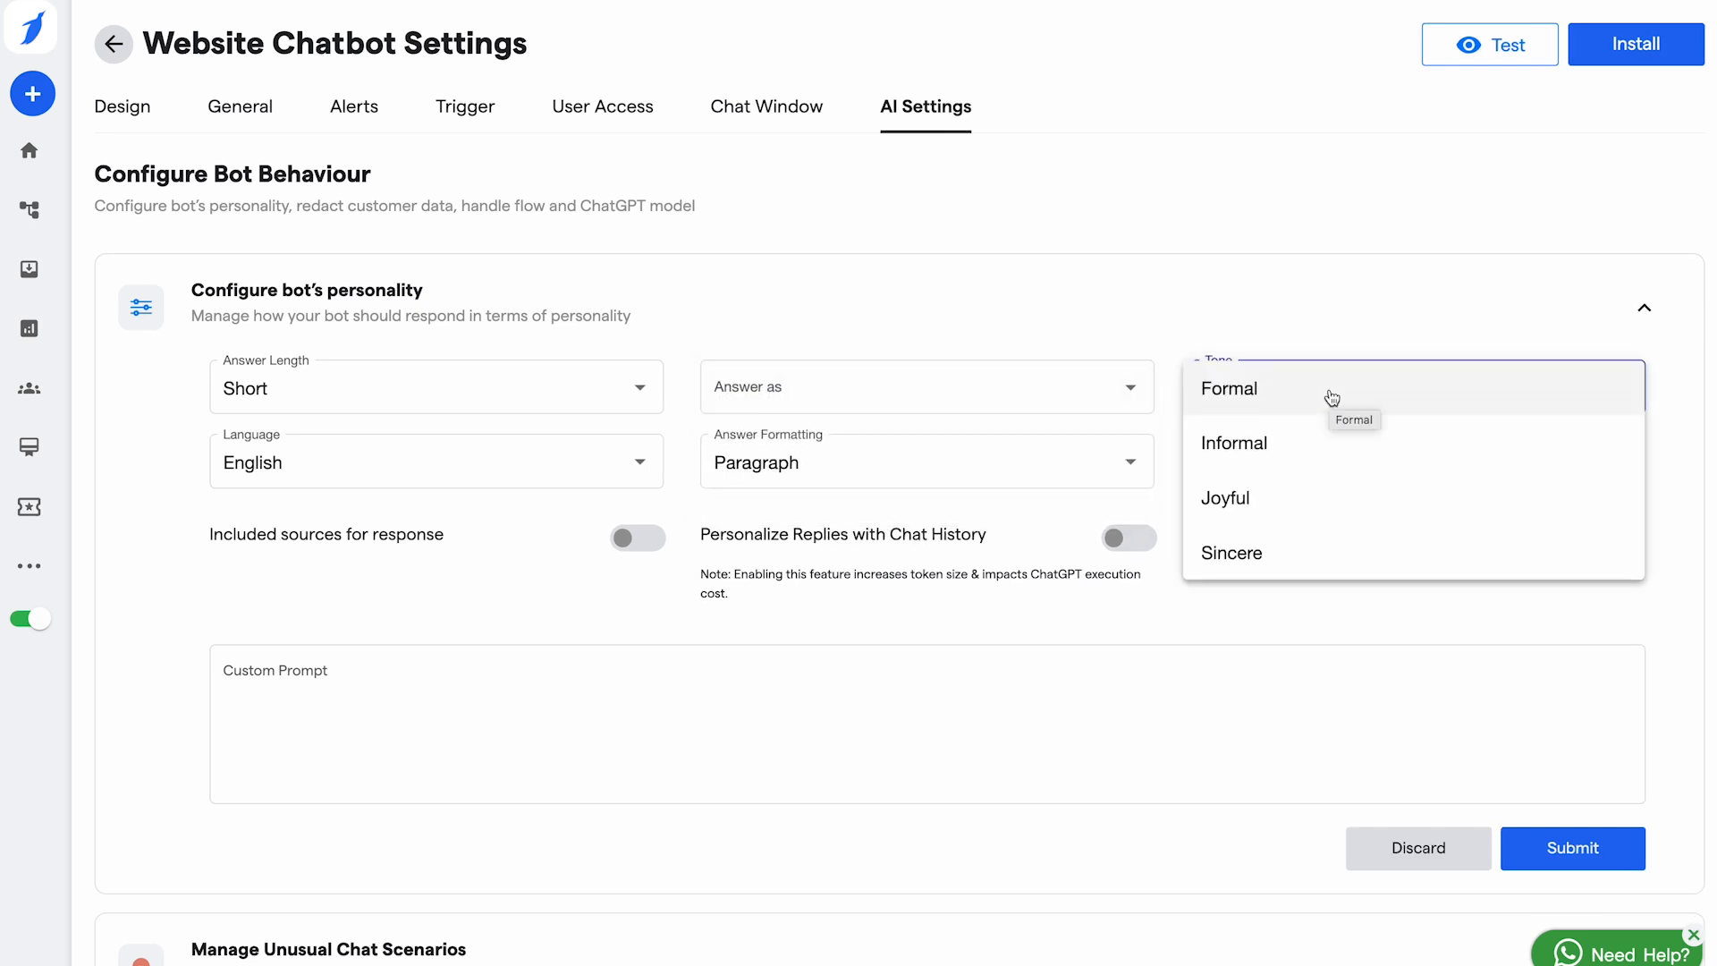
pyautogui.click(512, 572)
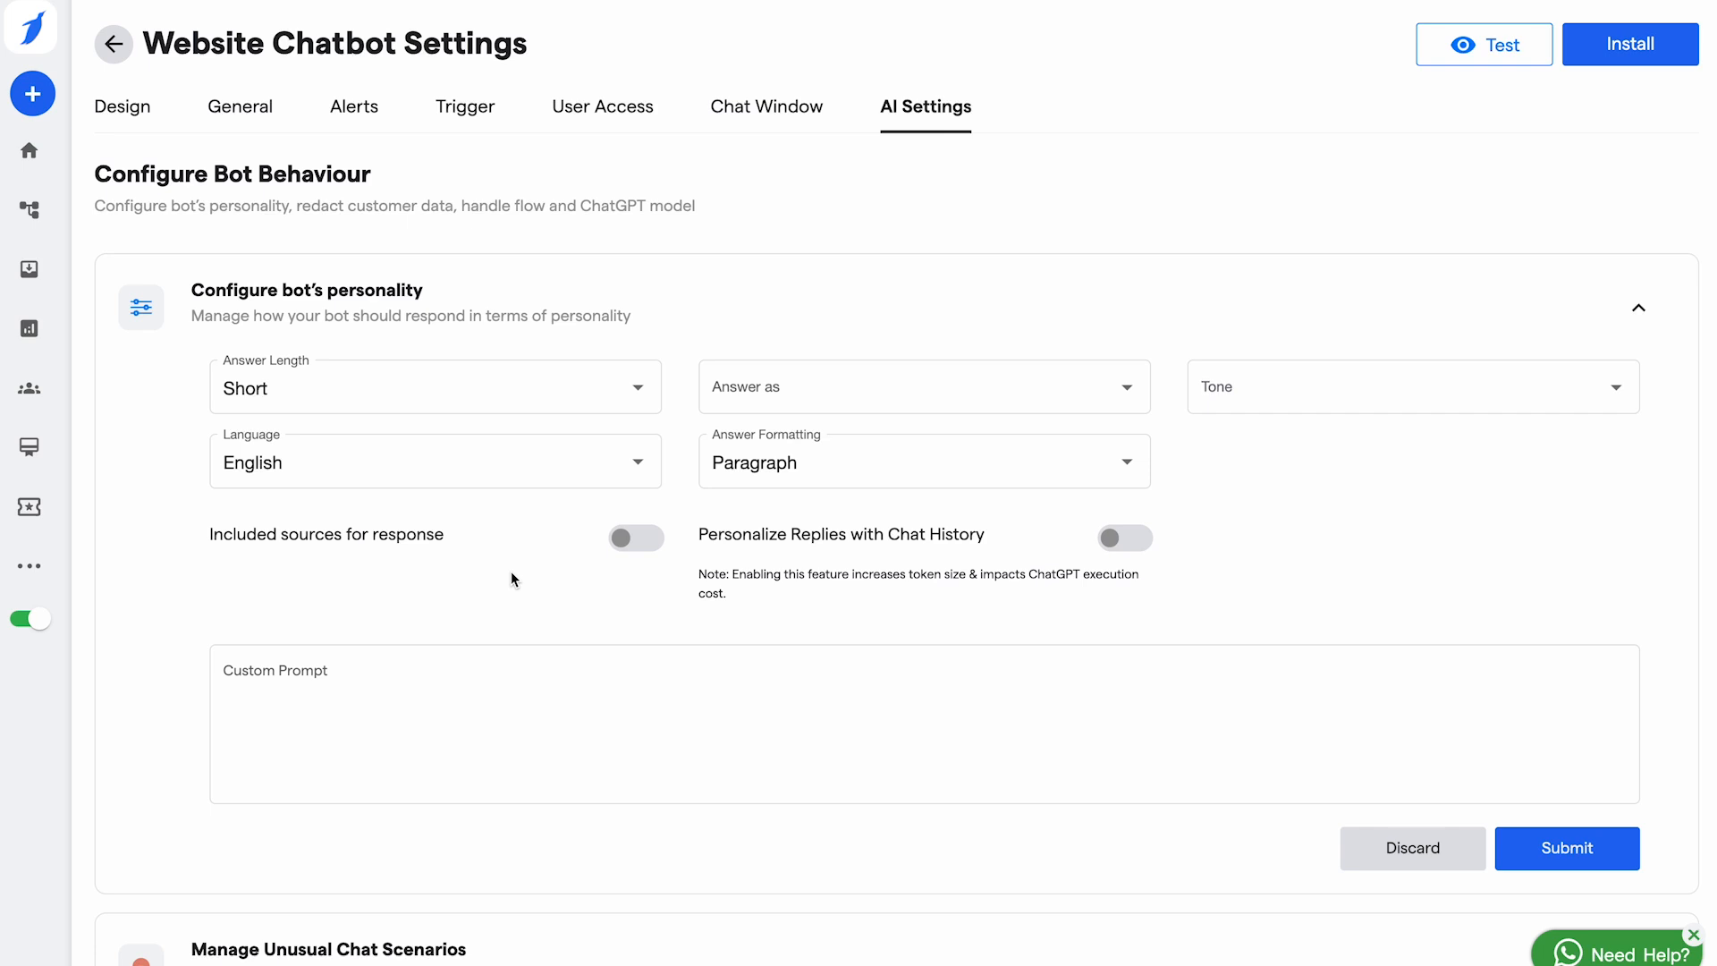
pyautogui.scroll(-2, 732, 663)
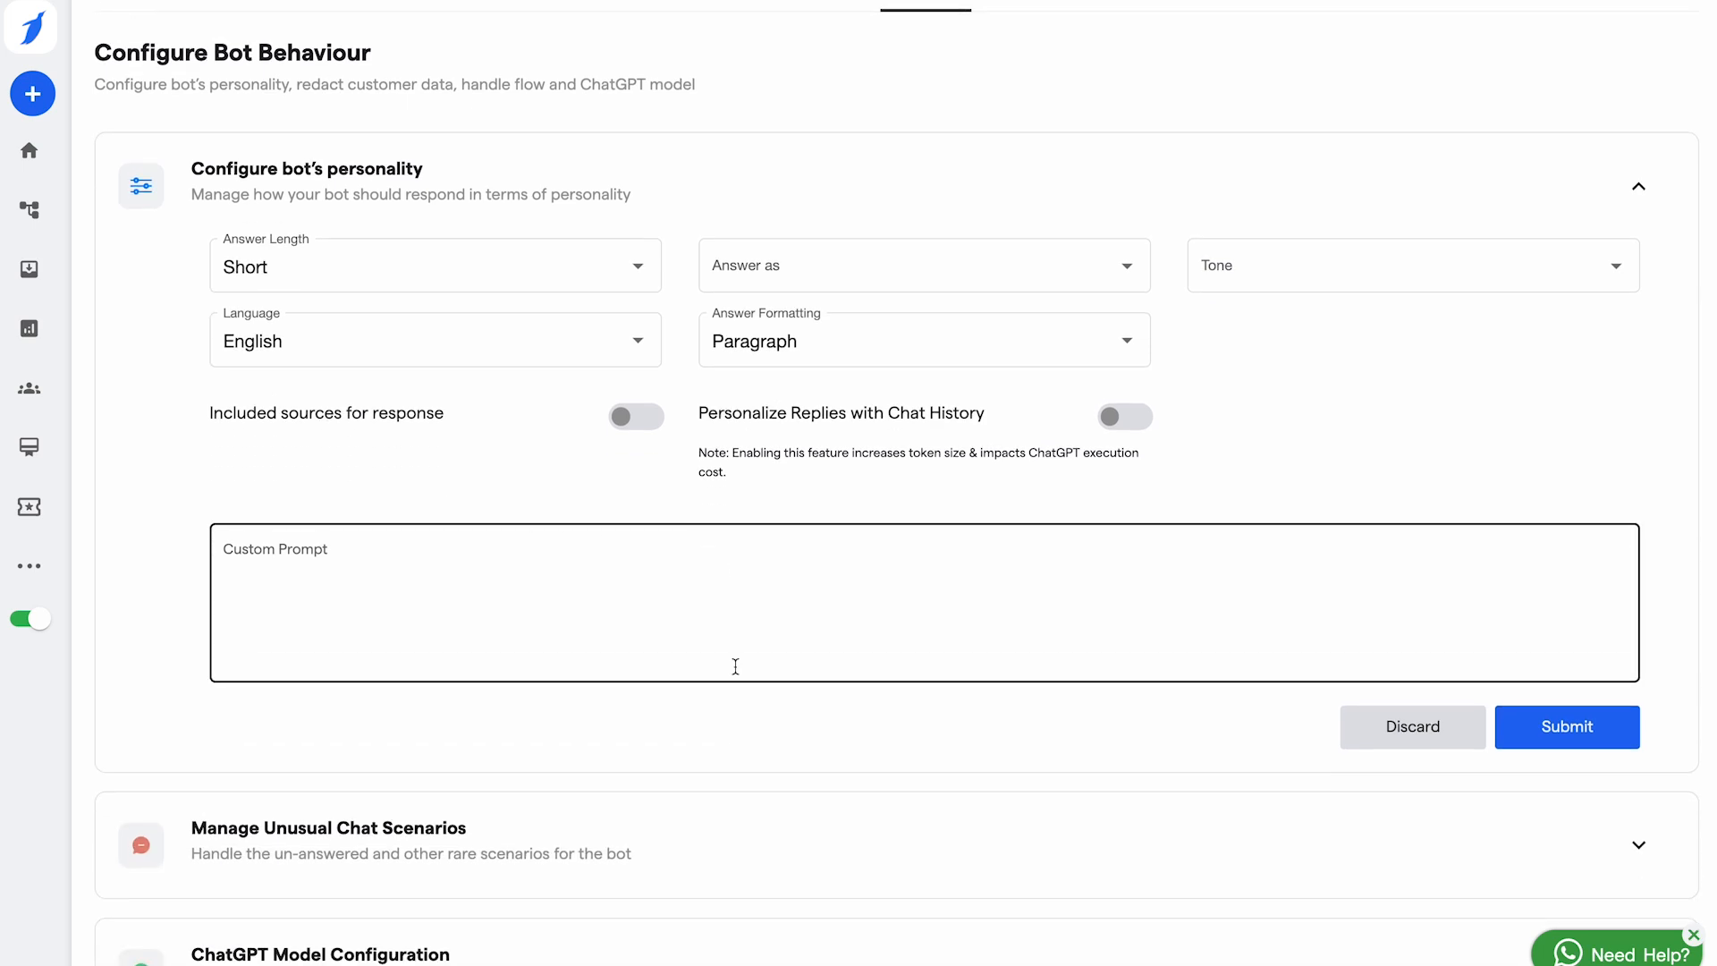
pyautogui.click(357, 596)
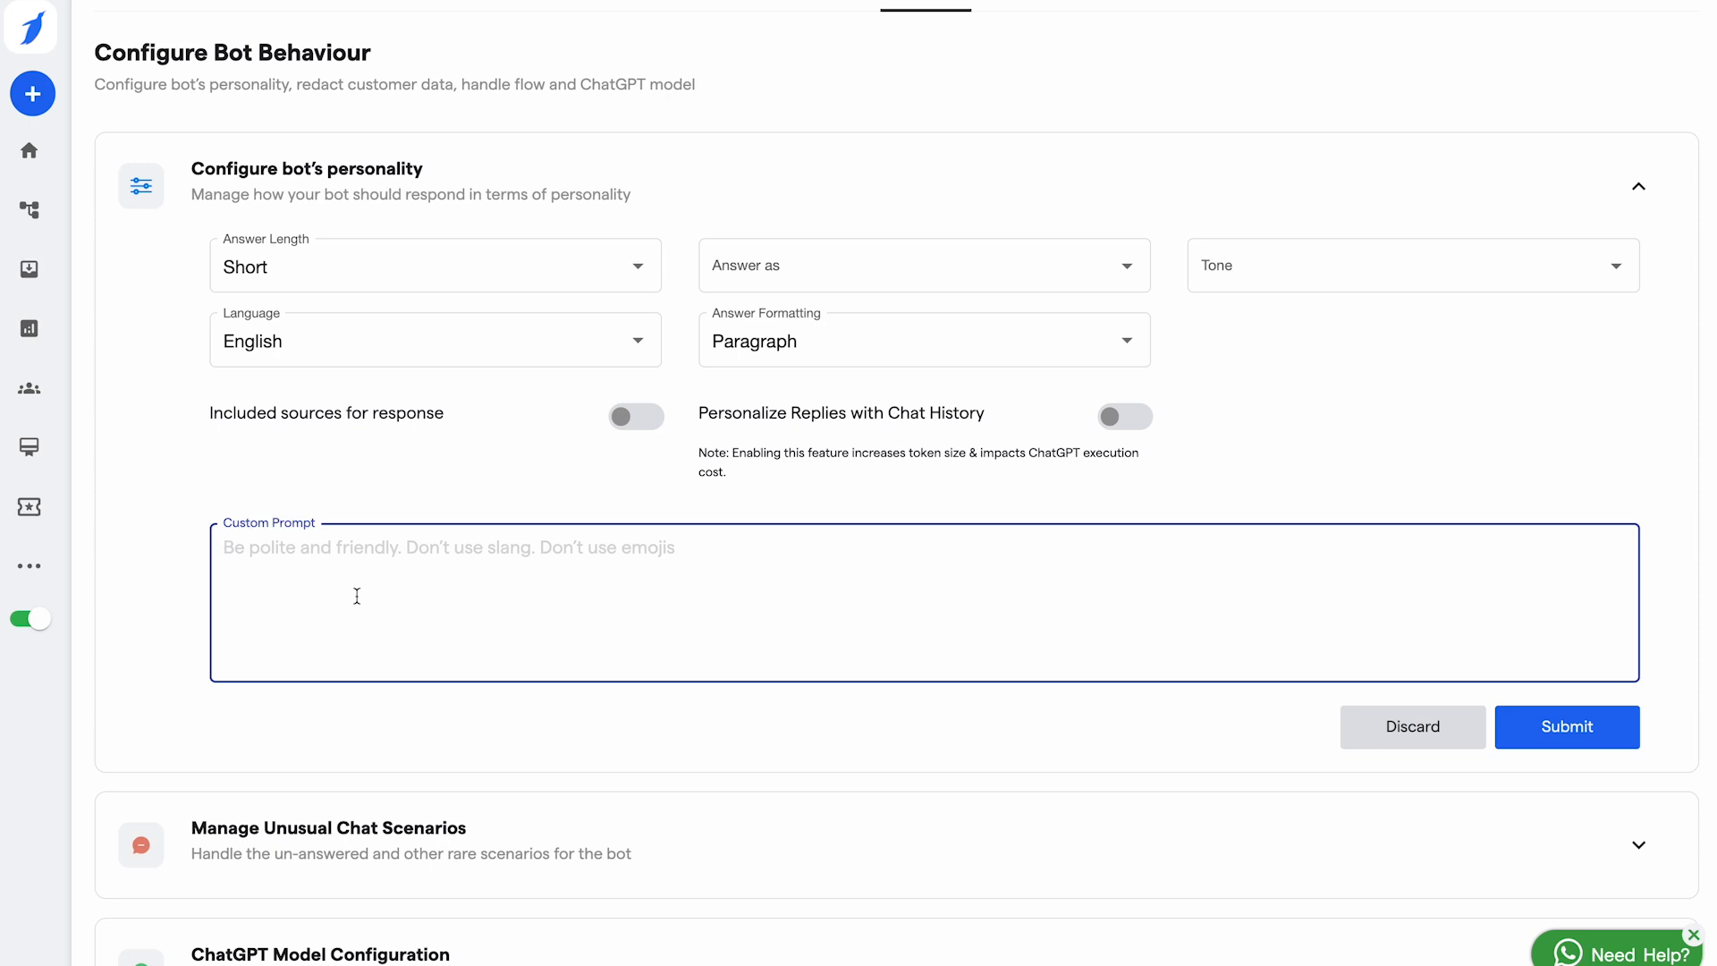
pyautogui.scroll(-1, 357, 596)
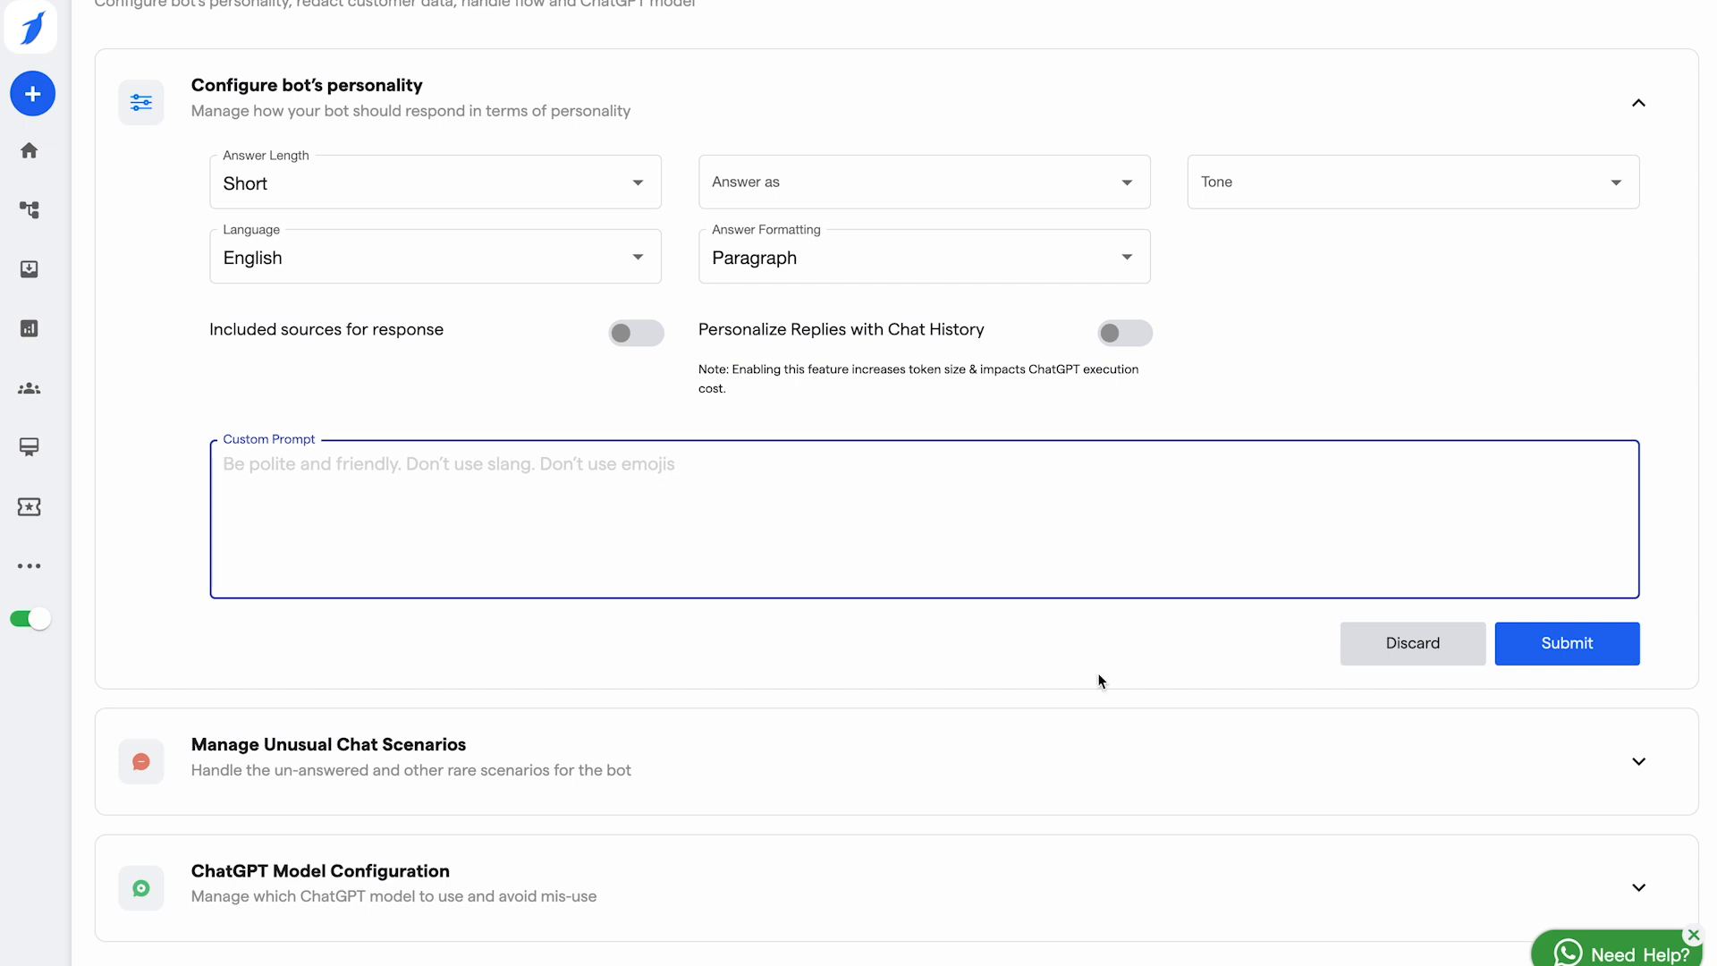
pyautogui.click(606, 760)
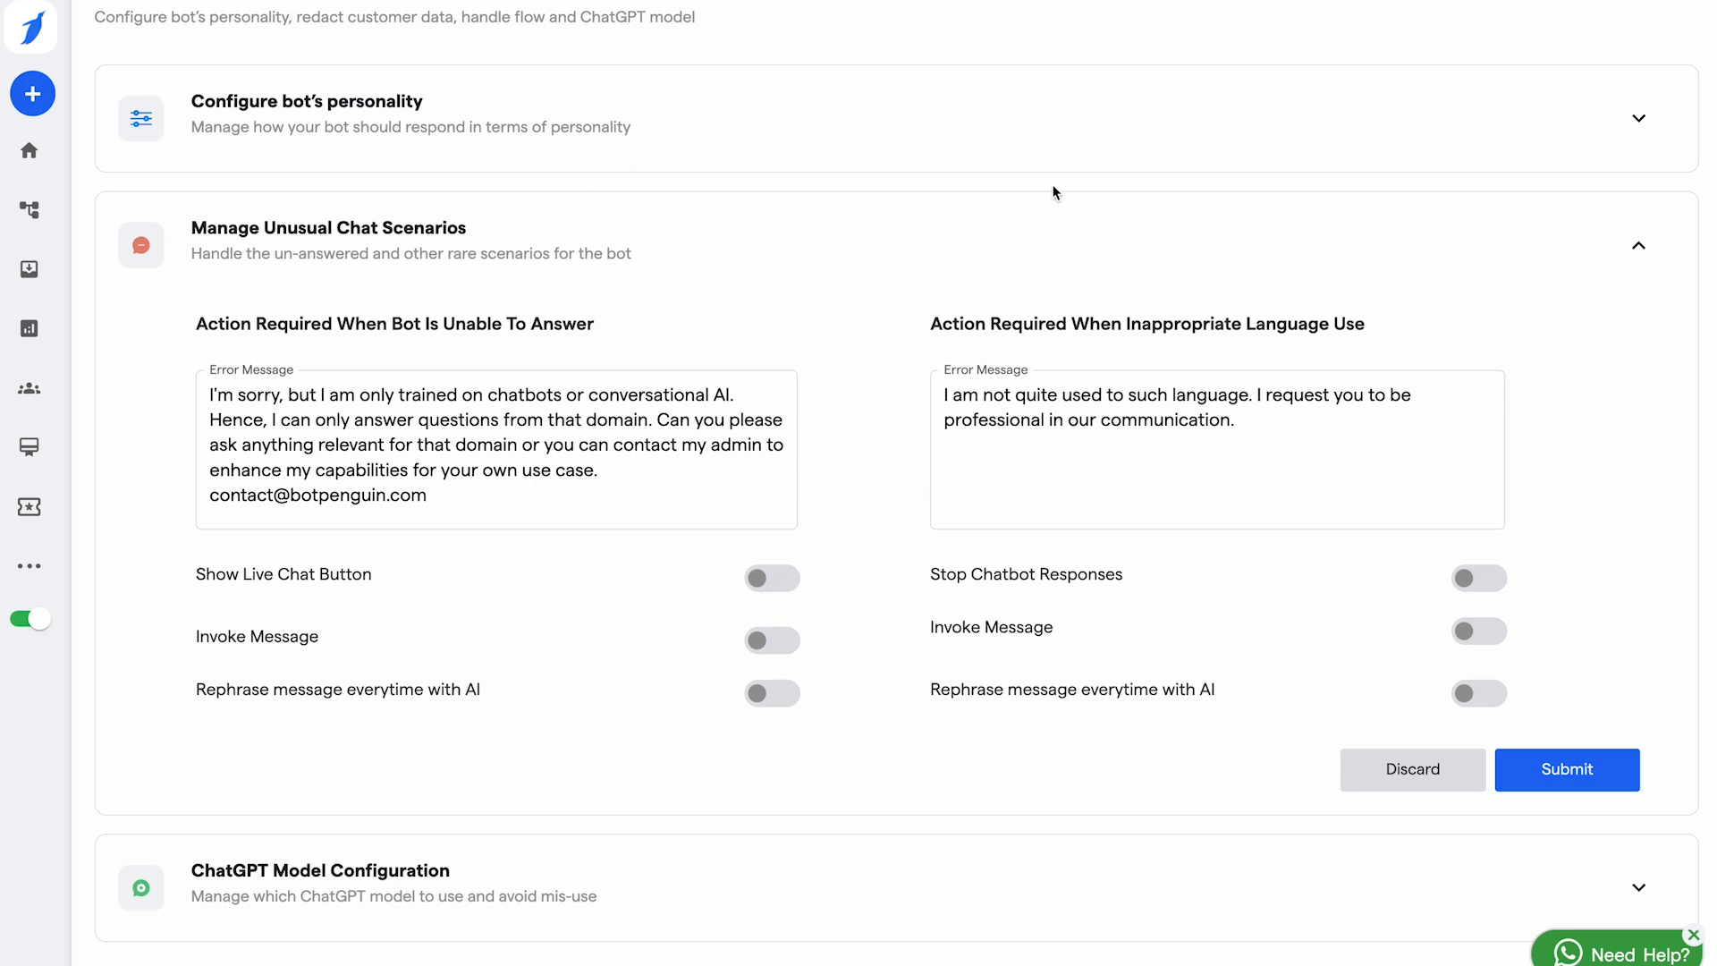
# Step: Review the inappropriate-language and unable-to-answer error messages without changing them
pyautogui.click(1126, 438)
pyautogui.click(1250, 438)
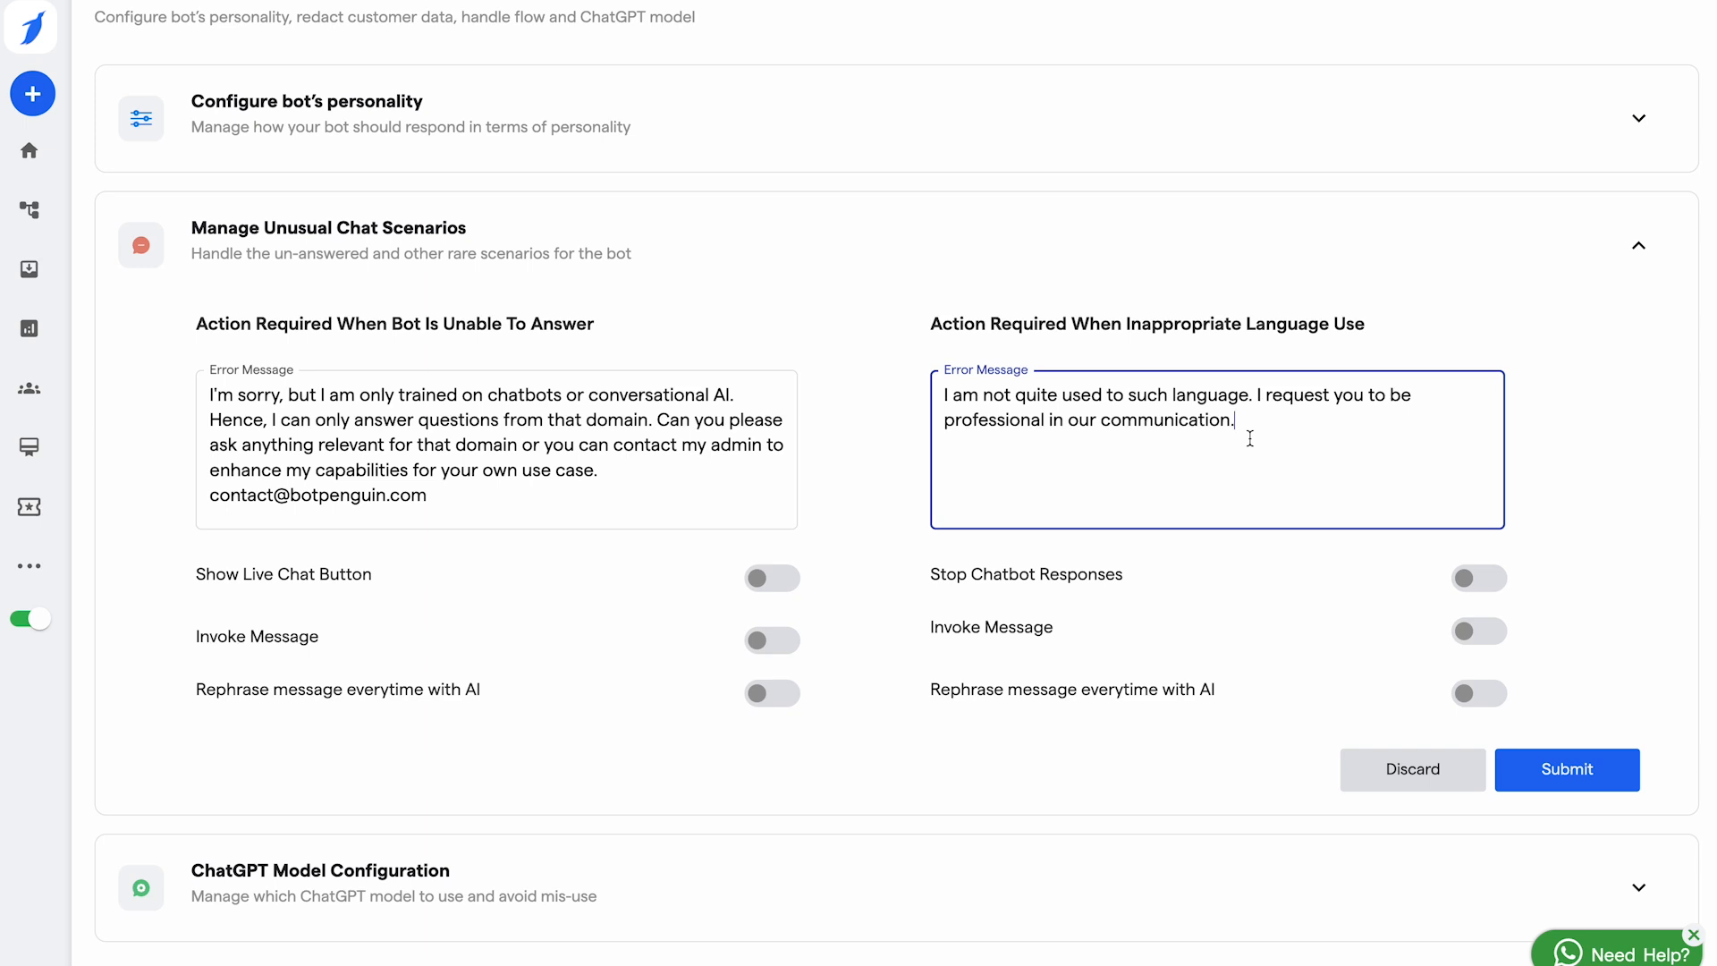
pyautogui.click(617, 475)
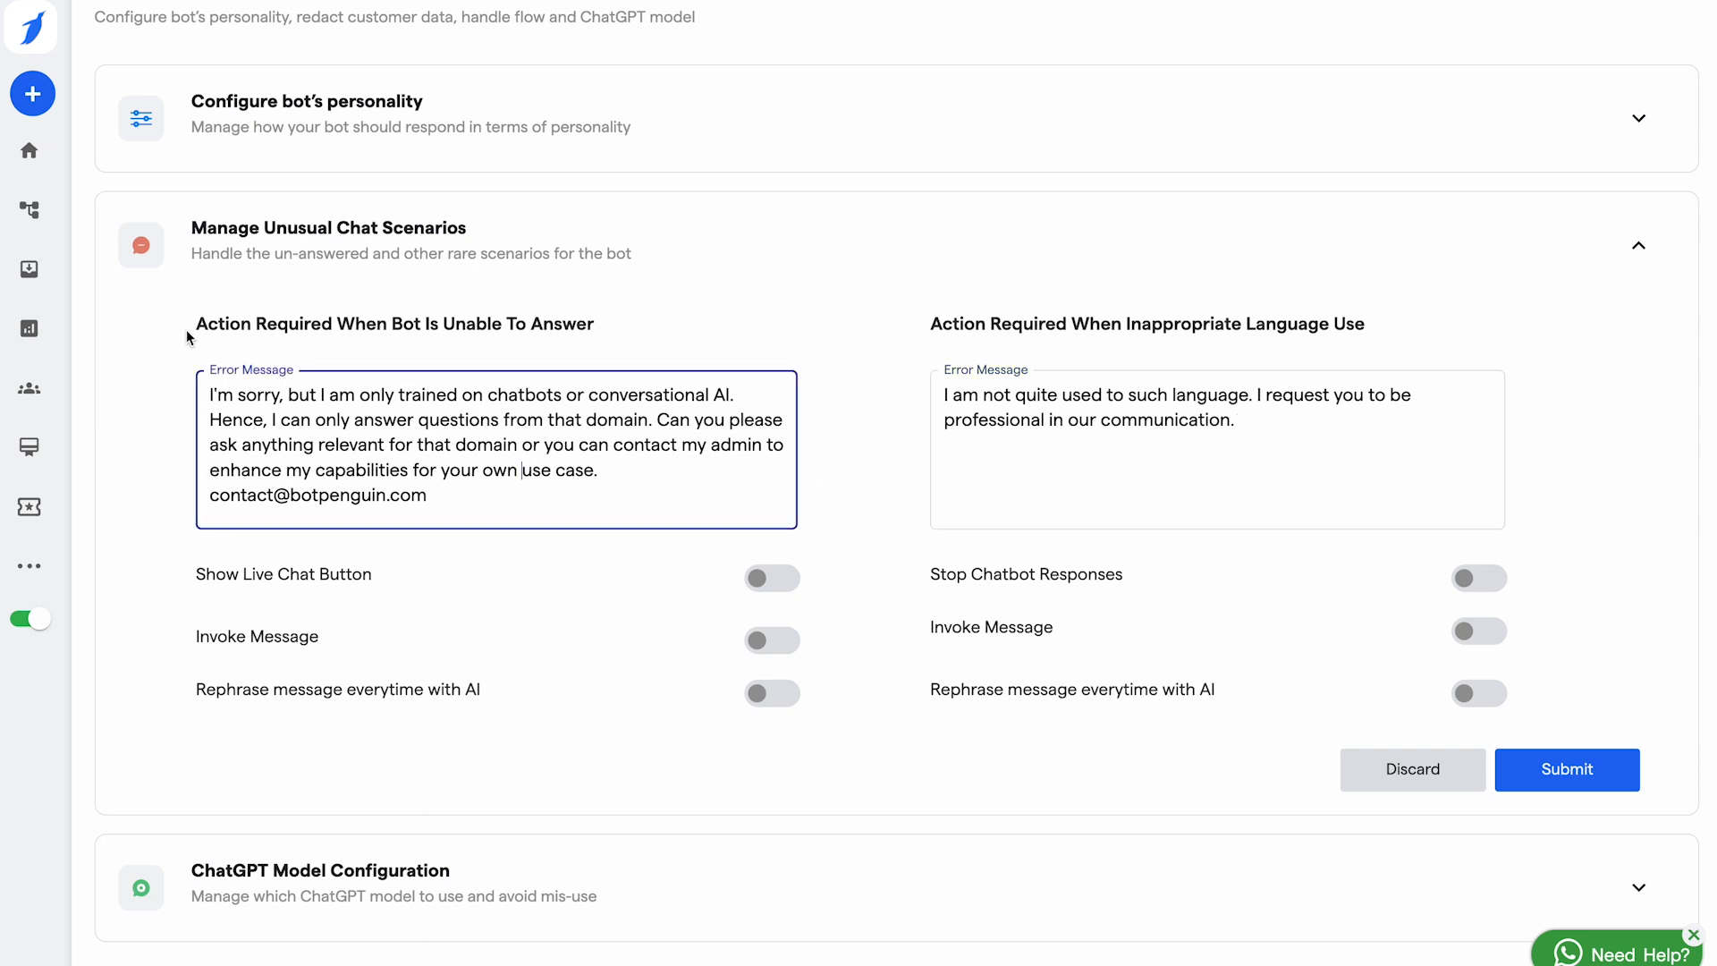
pyautogui.click(483, 495)
pyautogui.click(373, 888)
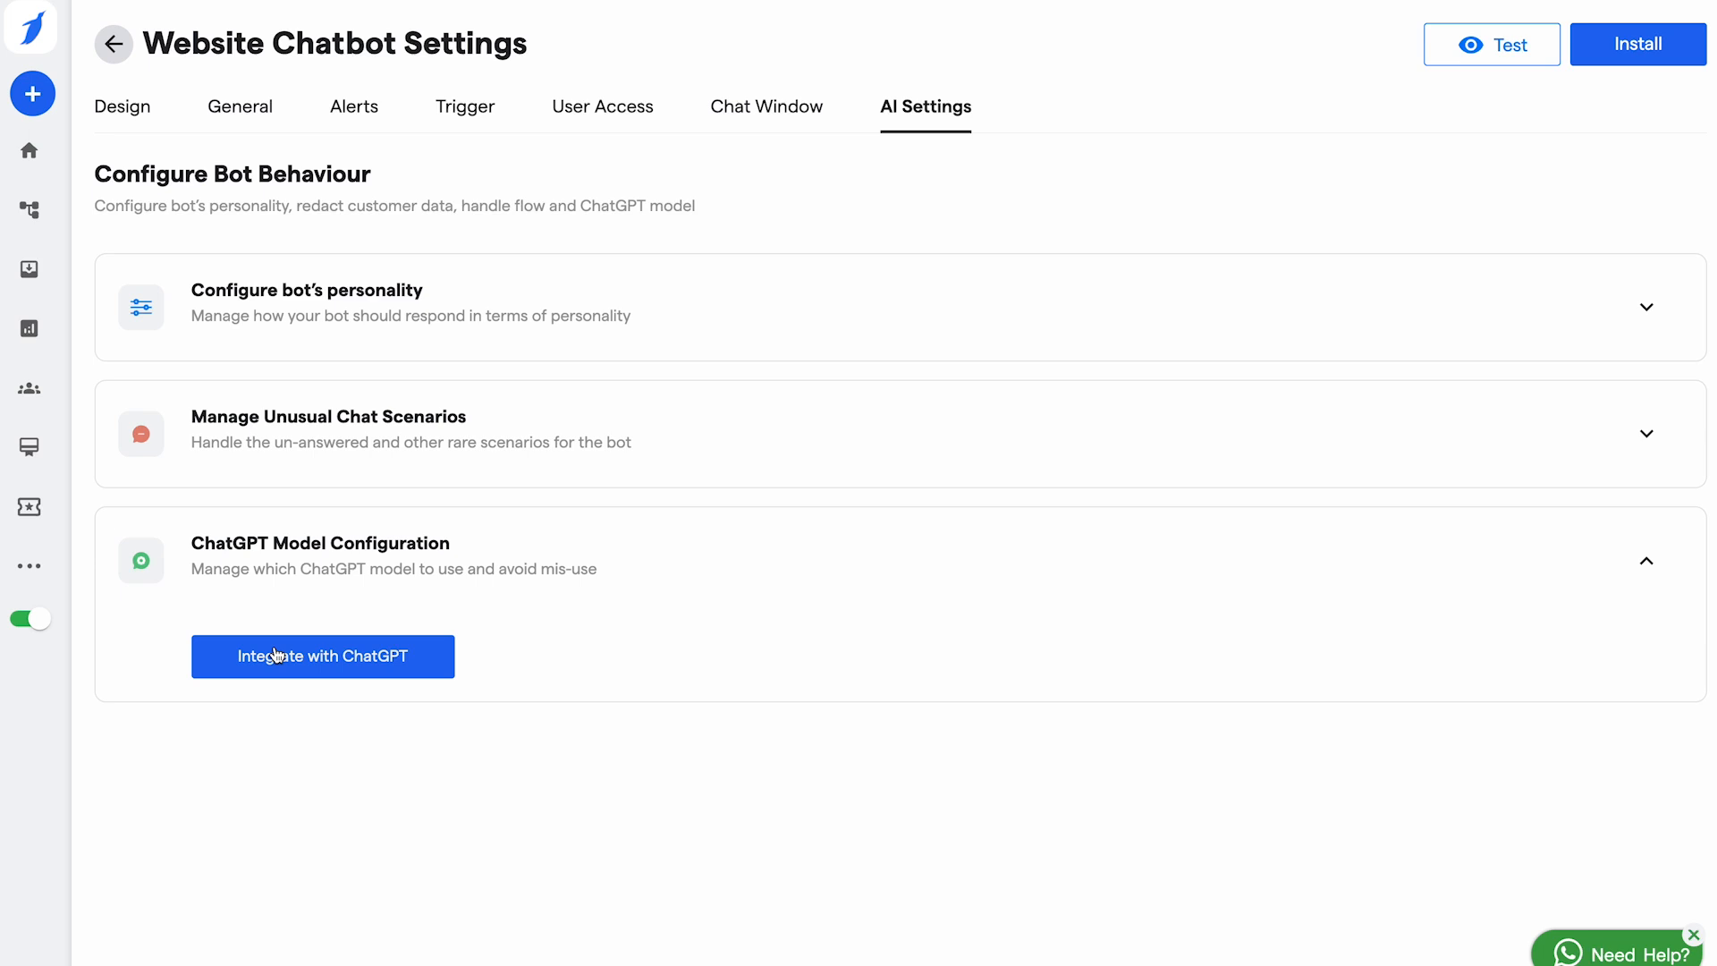
# Step: Go back to the bot's getting started page and browse the third-party app integrations
pyautogui.click(122, 47)
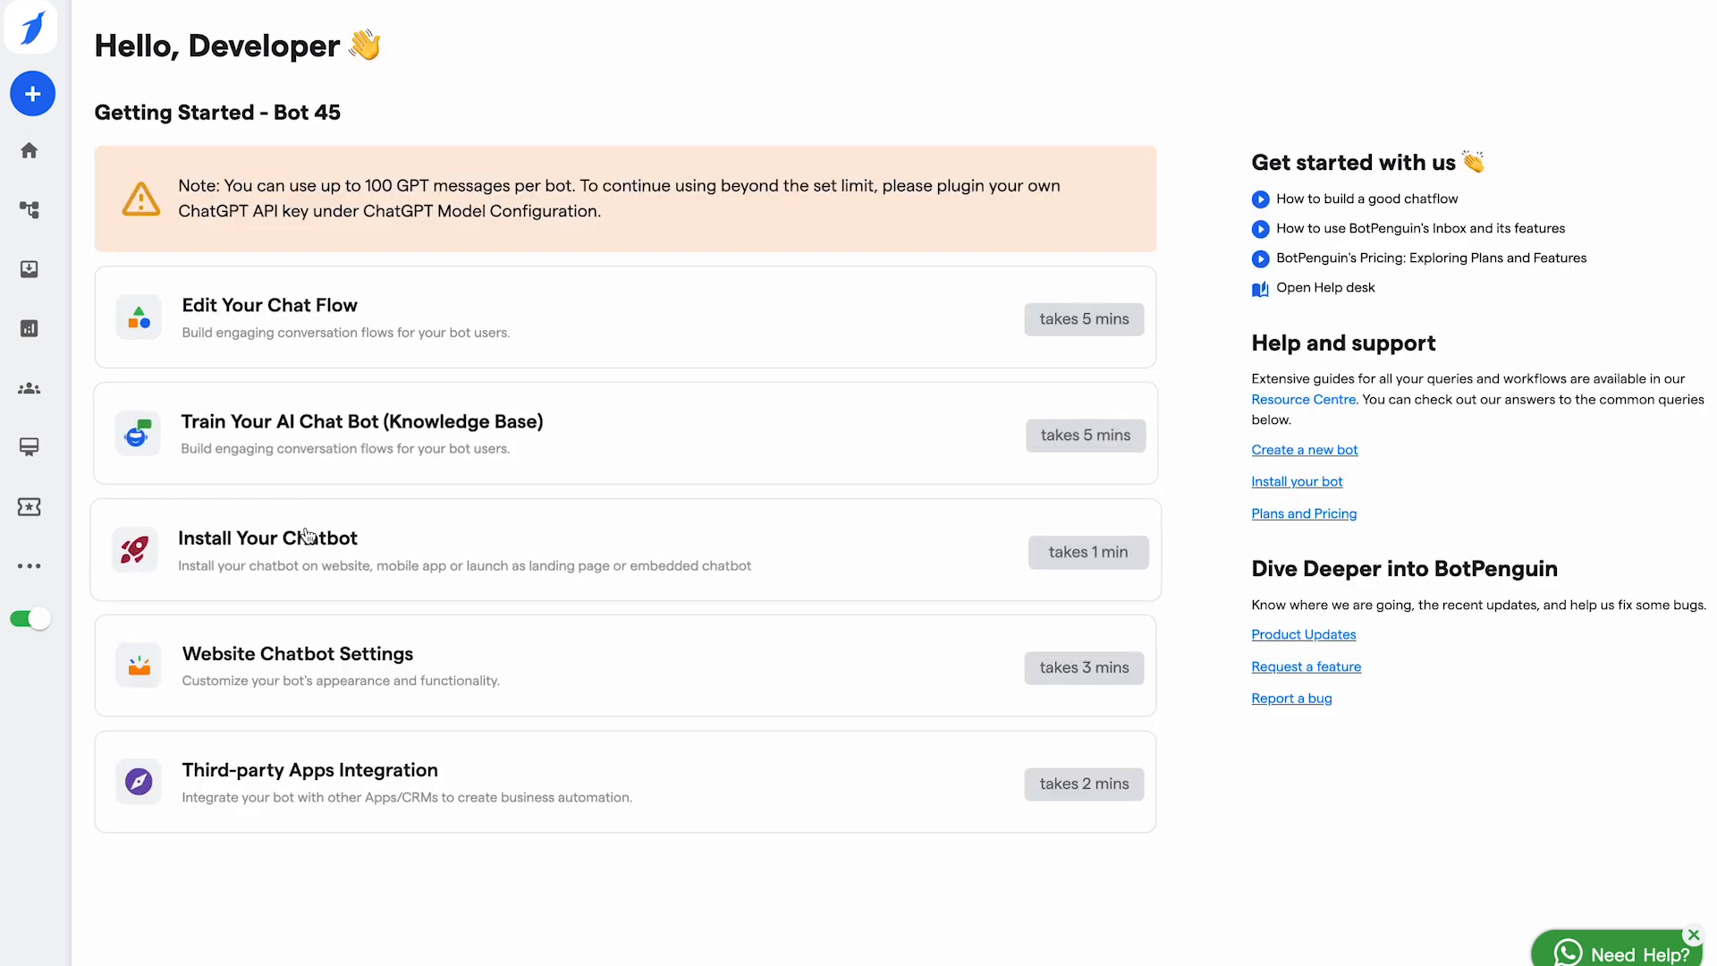
pyautogui.click(305, 773)
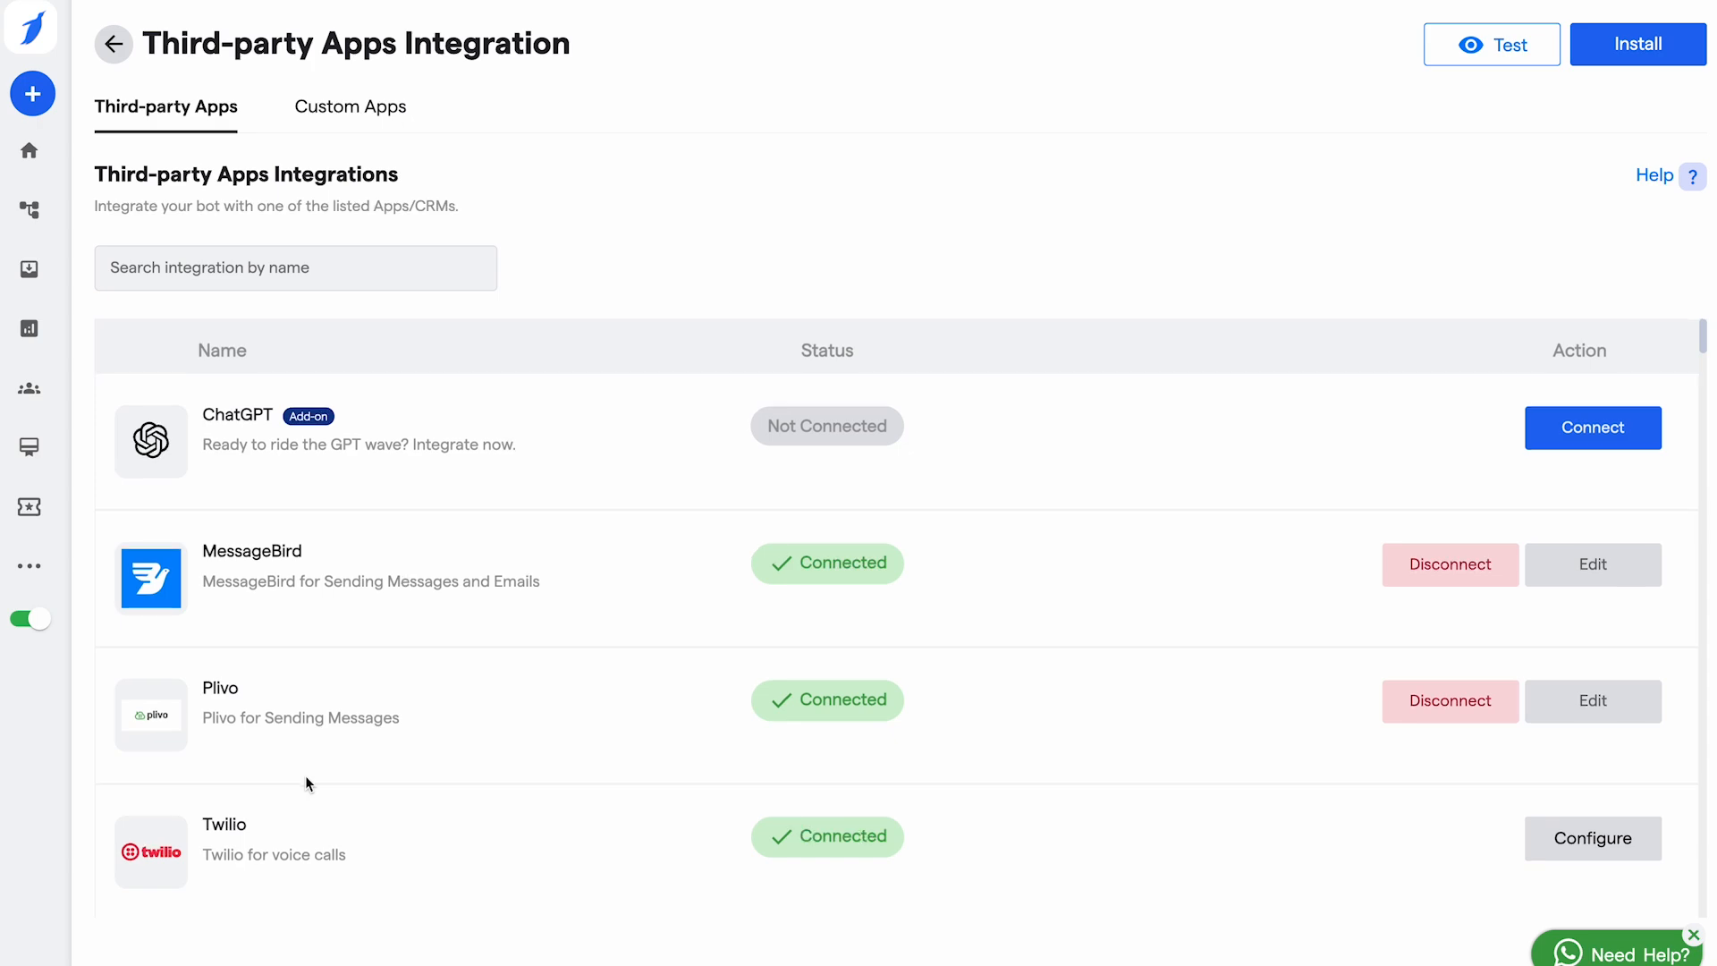
pyautogui.scroll(-10, 305, 778)
pyautogui.scroll(10, 304, 776)
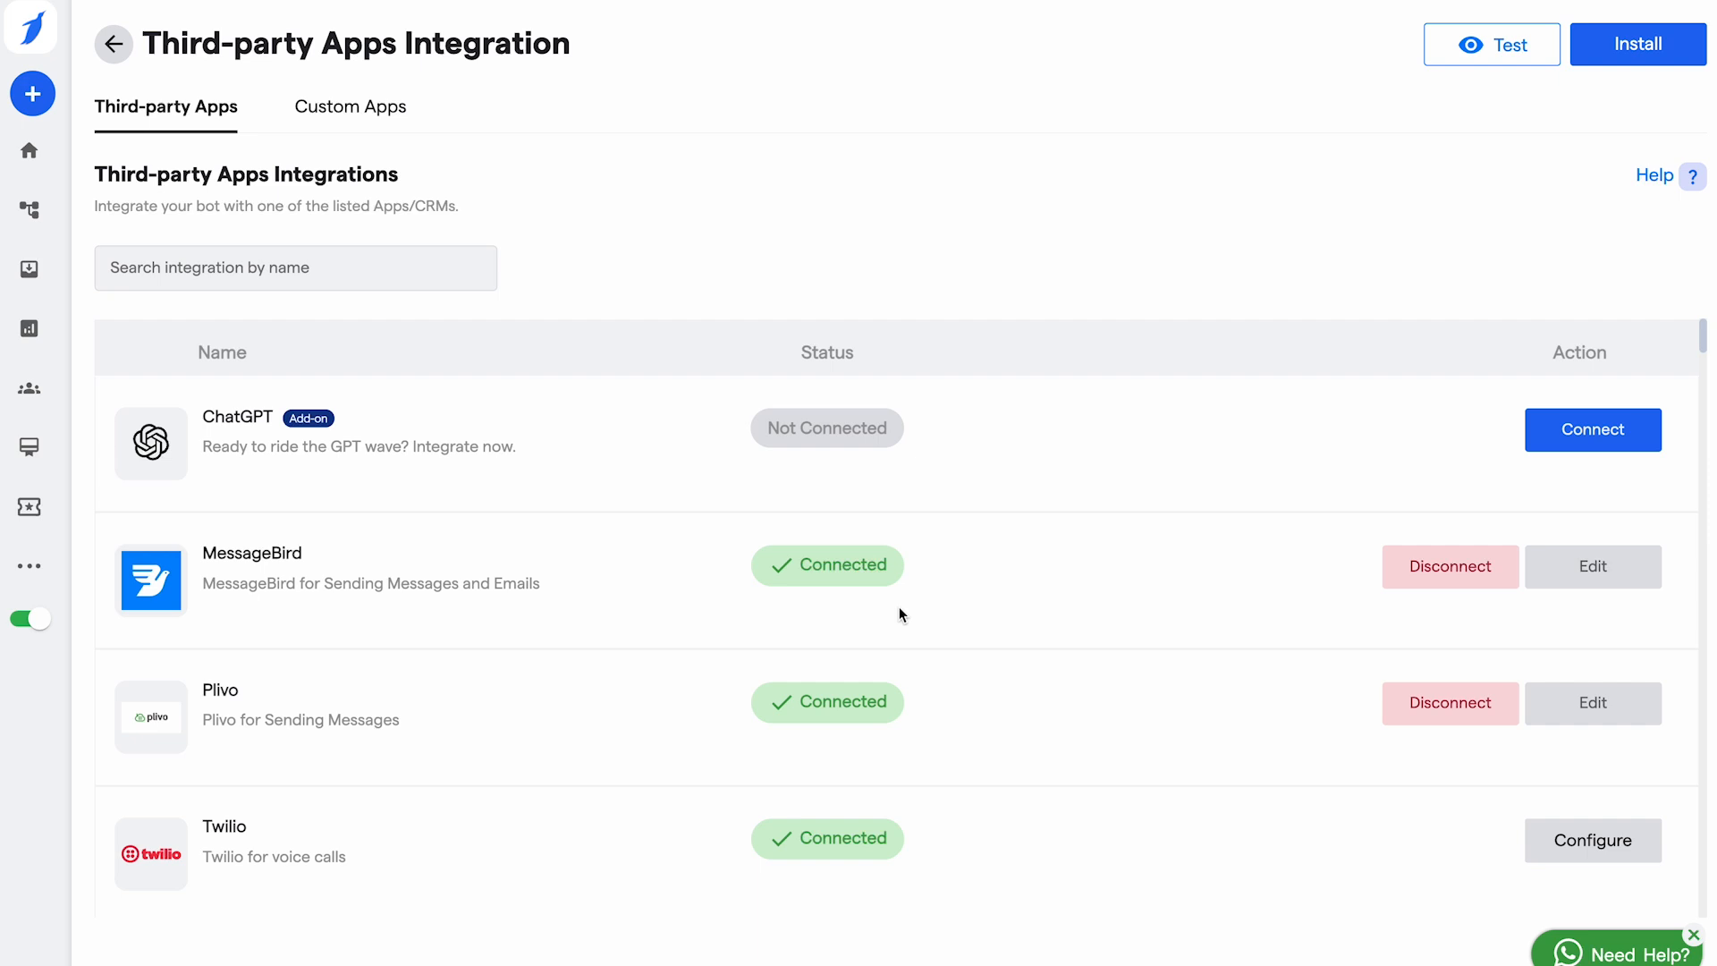
pyautogui.scroll(-10, 796, 667)
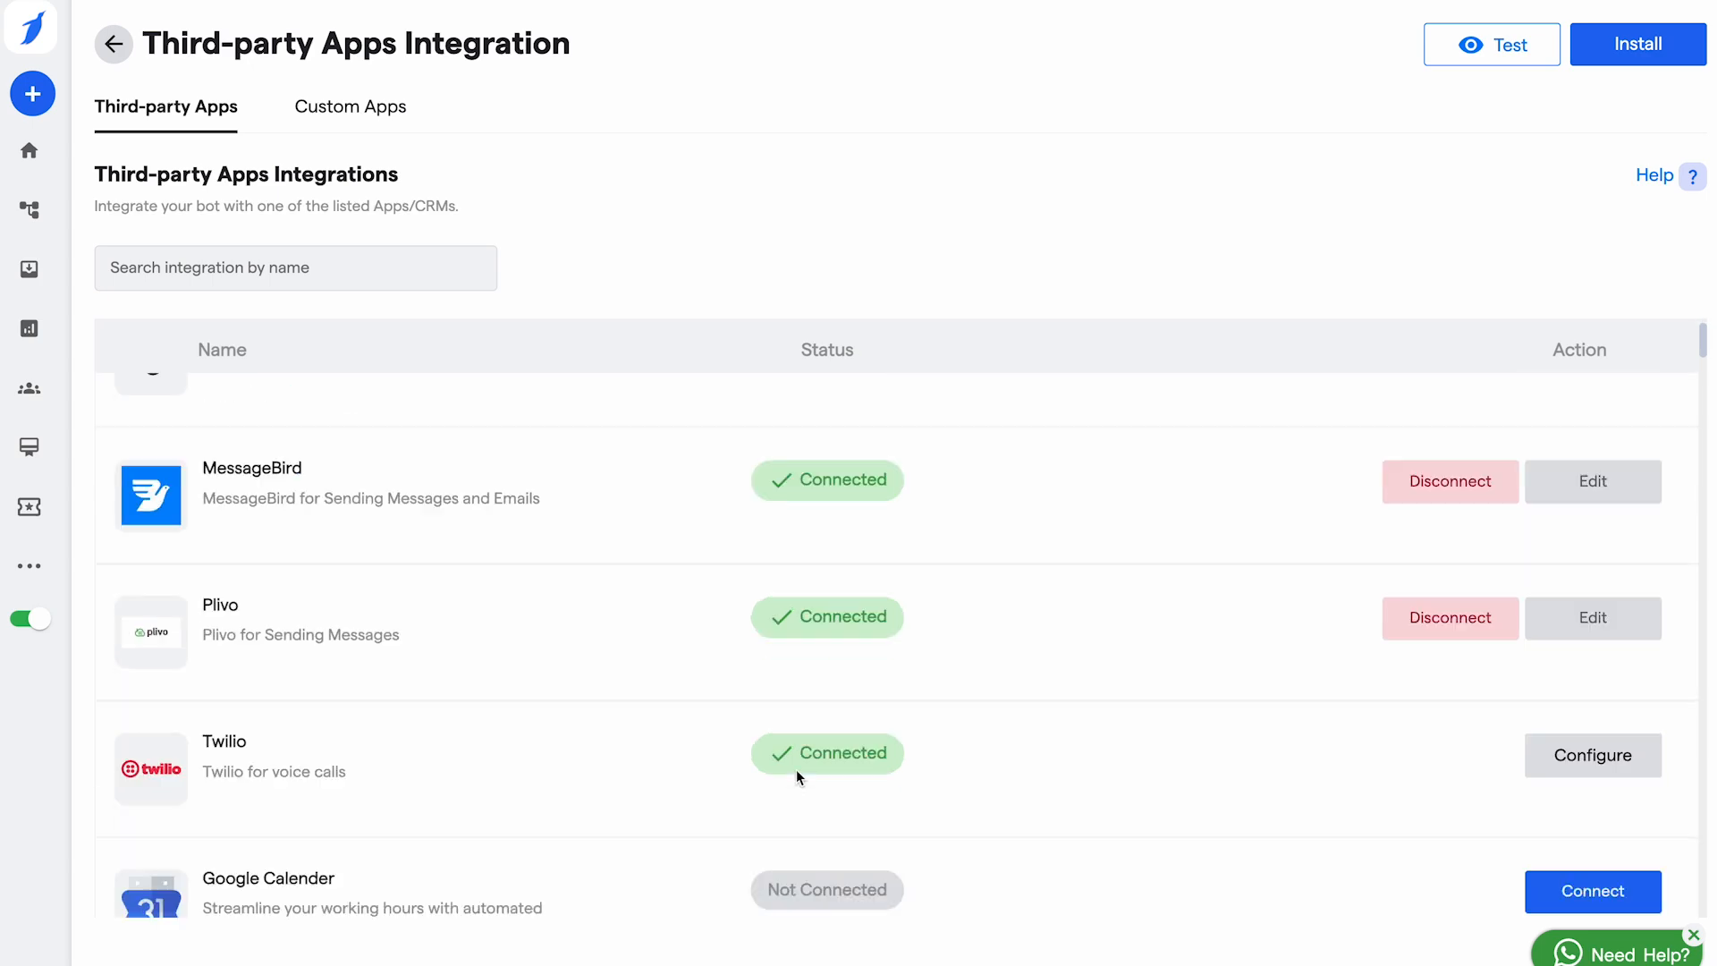
# Step: Search the integrations for 'google' and start connecting Google Sheets
pyautogui.click(307, 268)
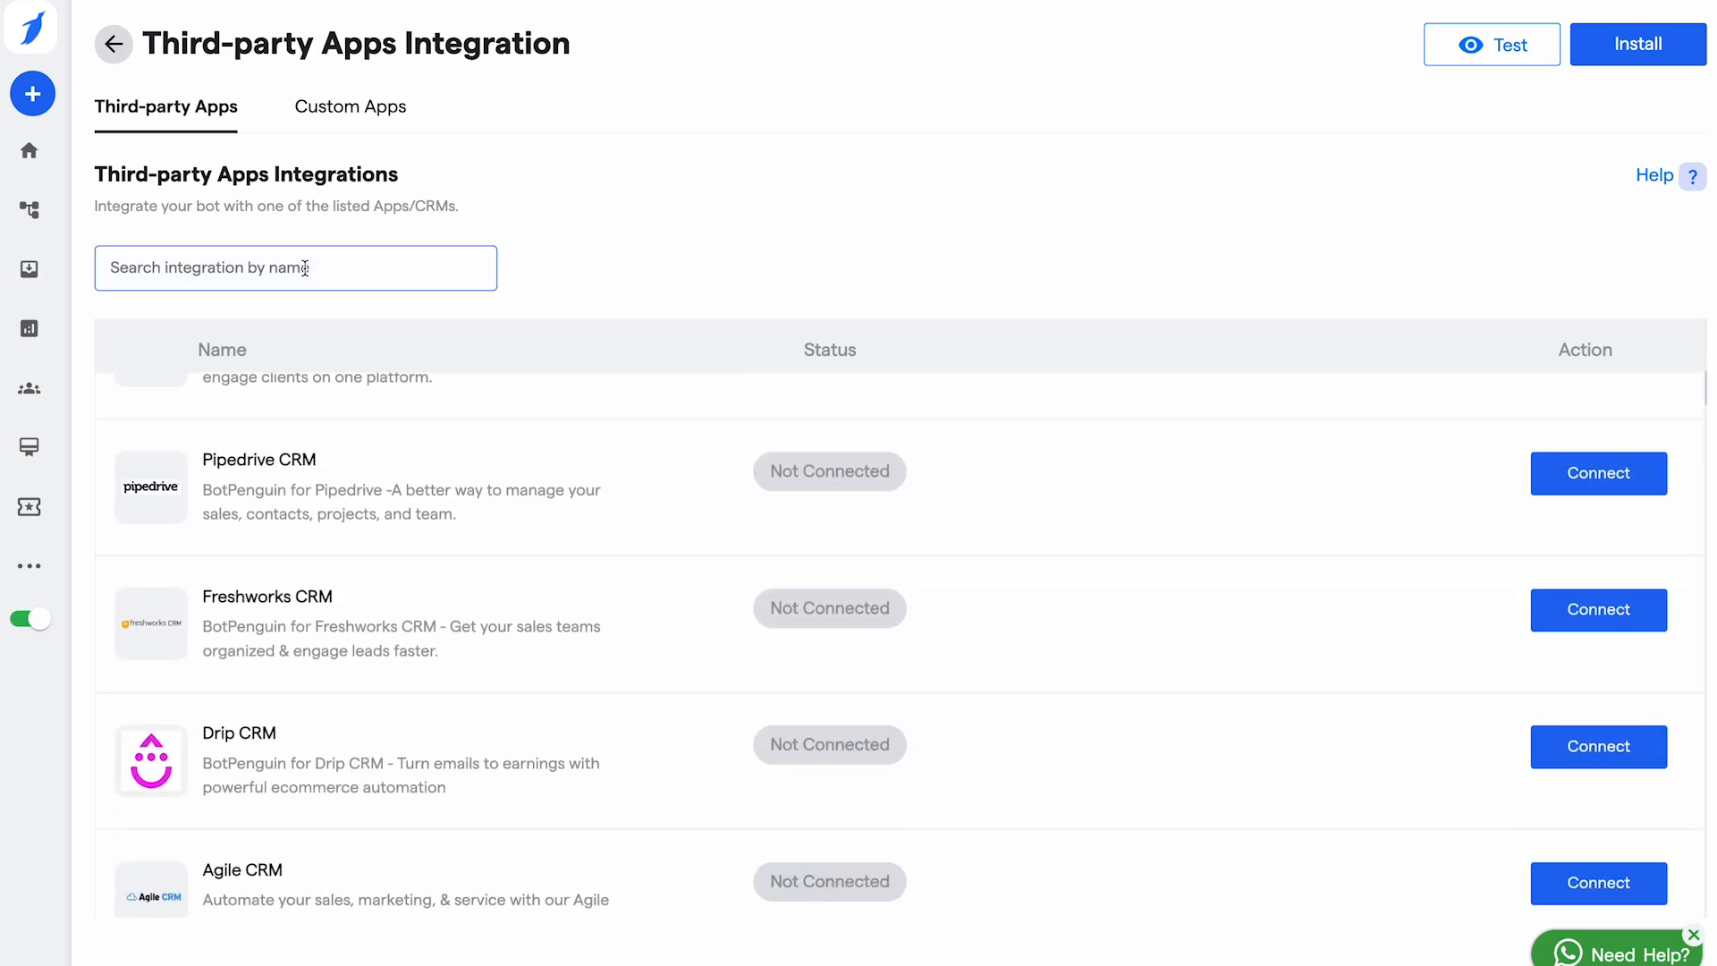
pyautogui.write('google')
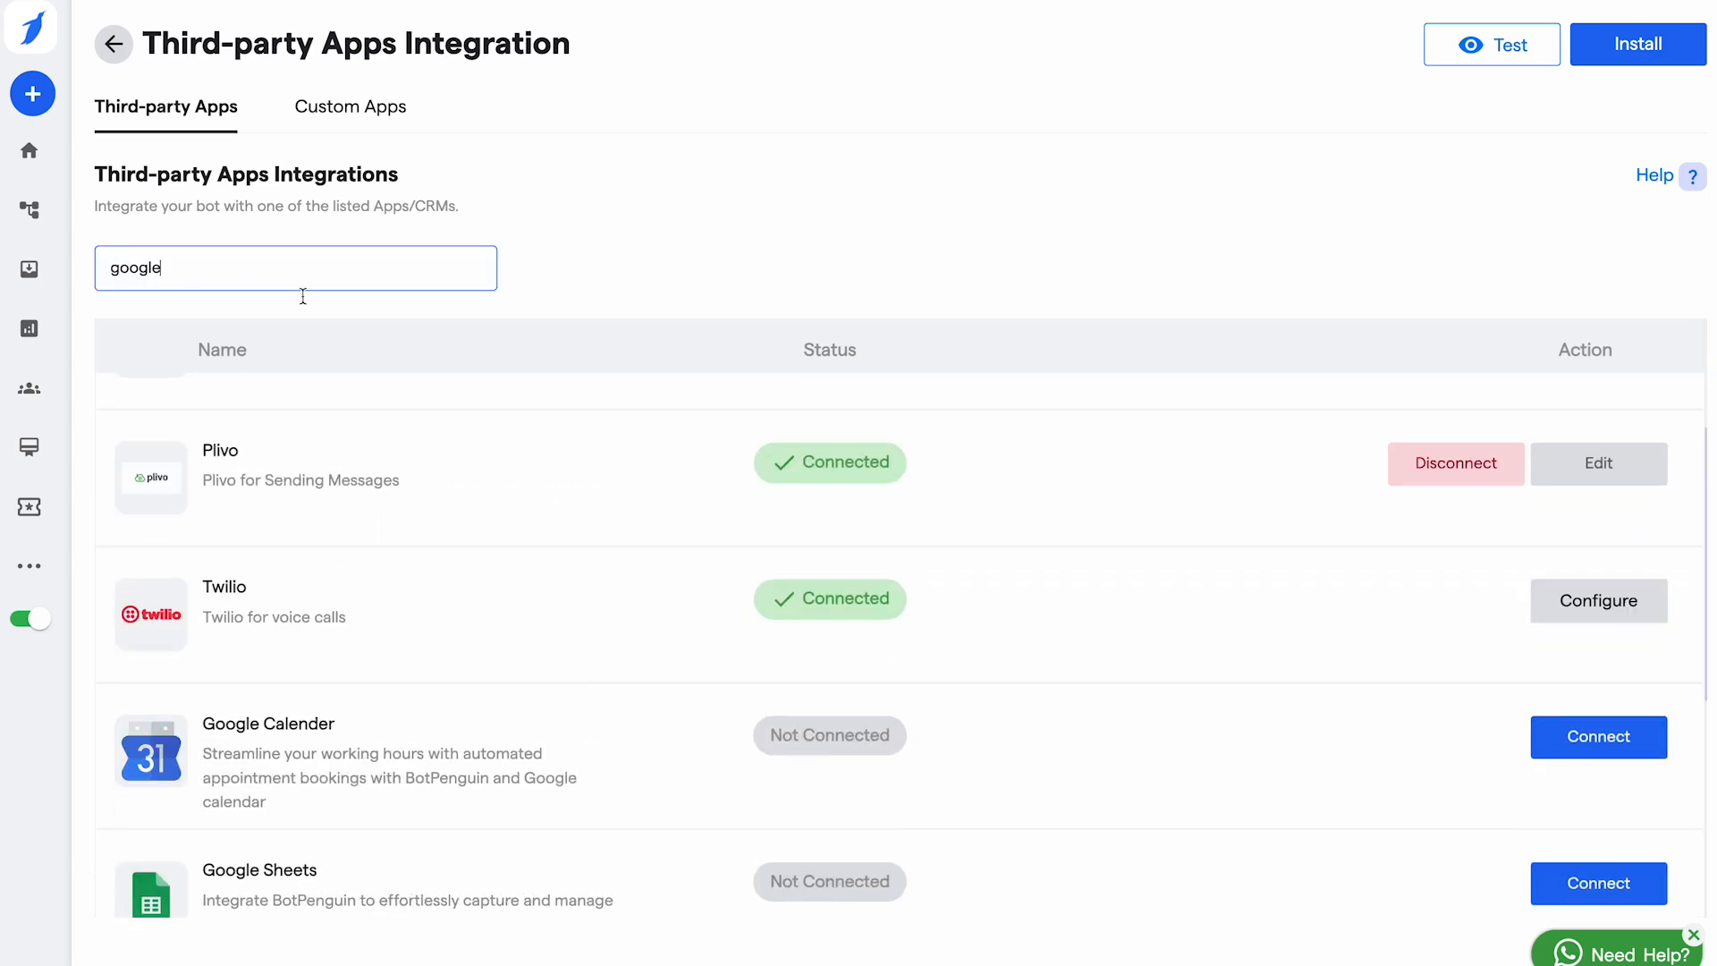
pyautogui.scroll(-4, 454, 646)
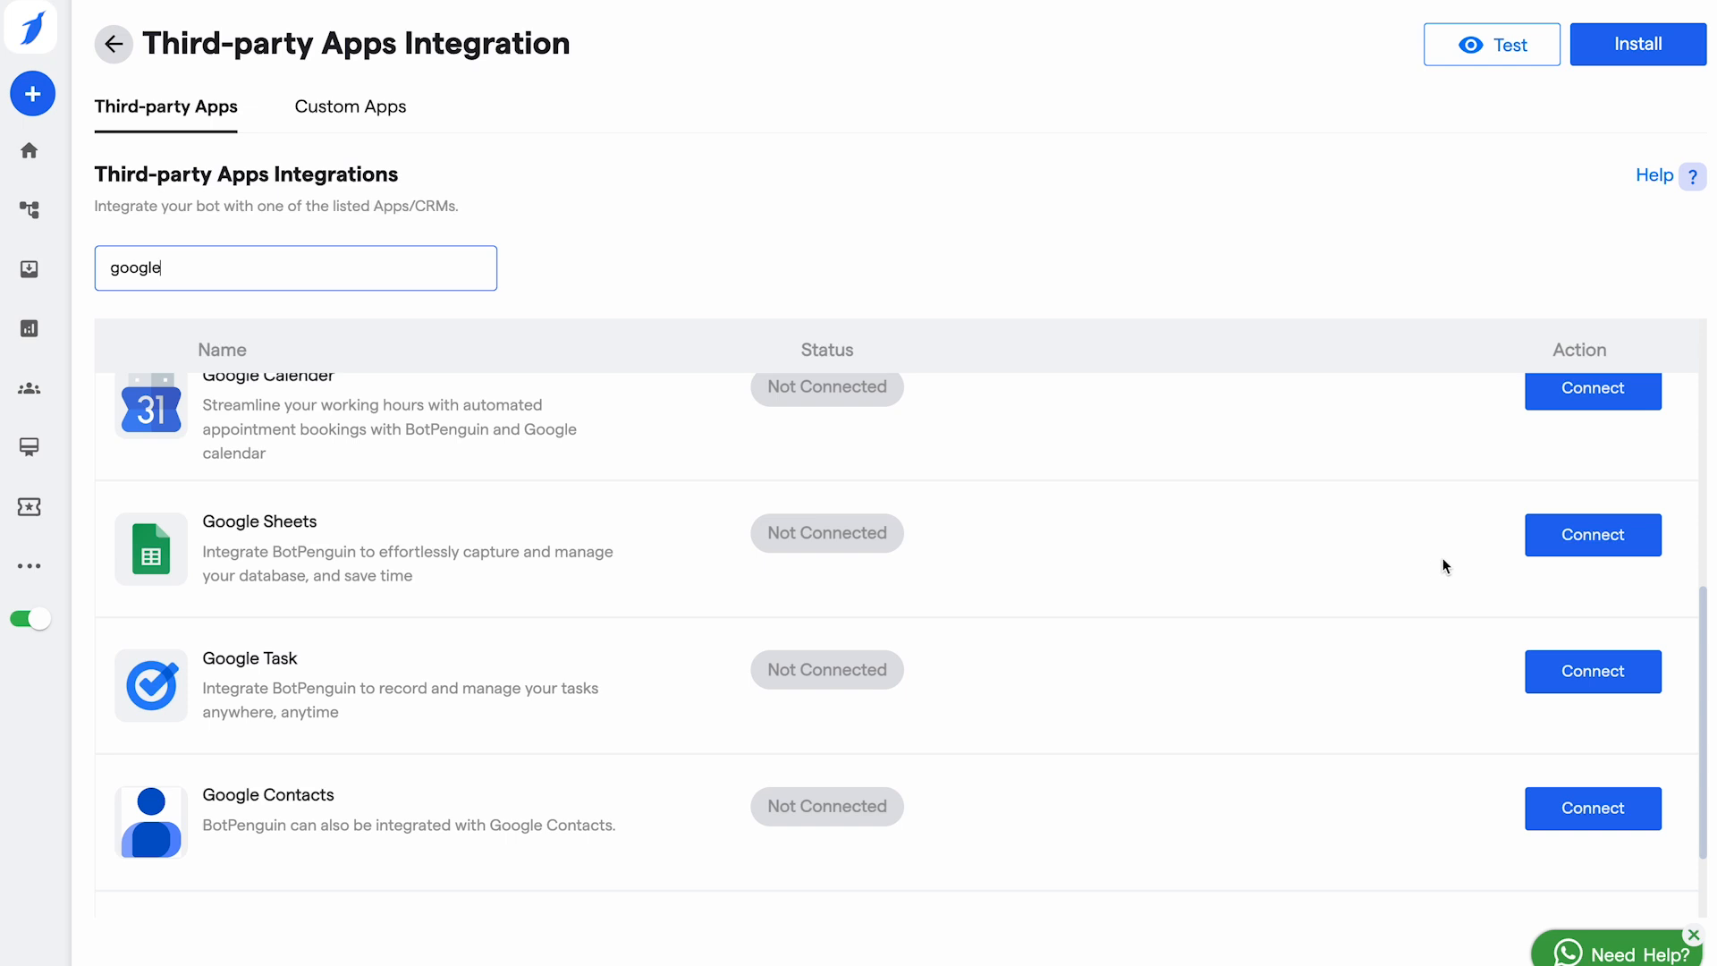
pyautogui.click(1611, 538)
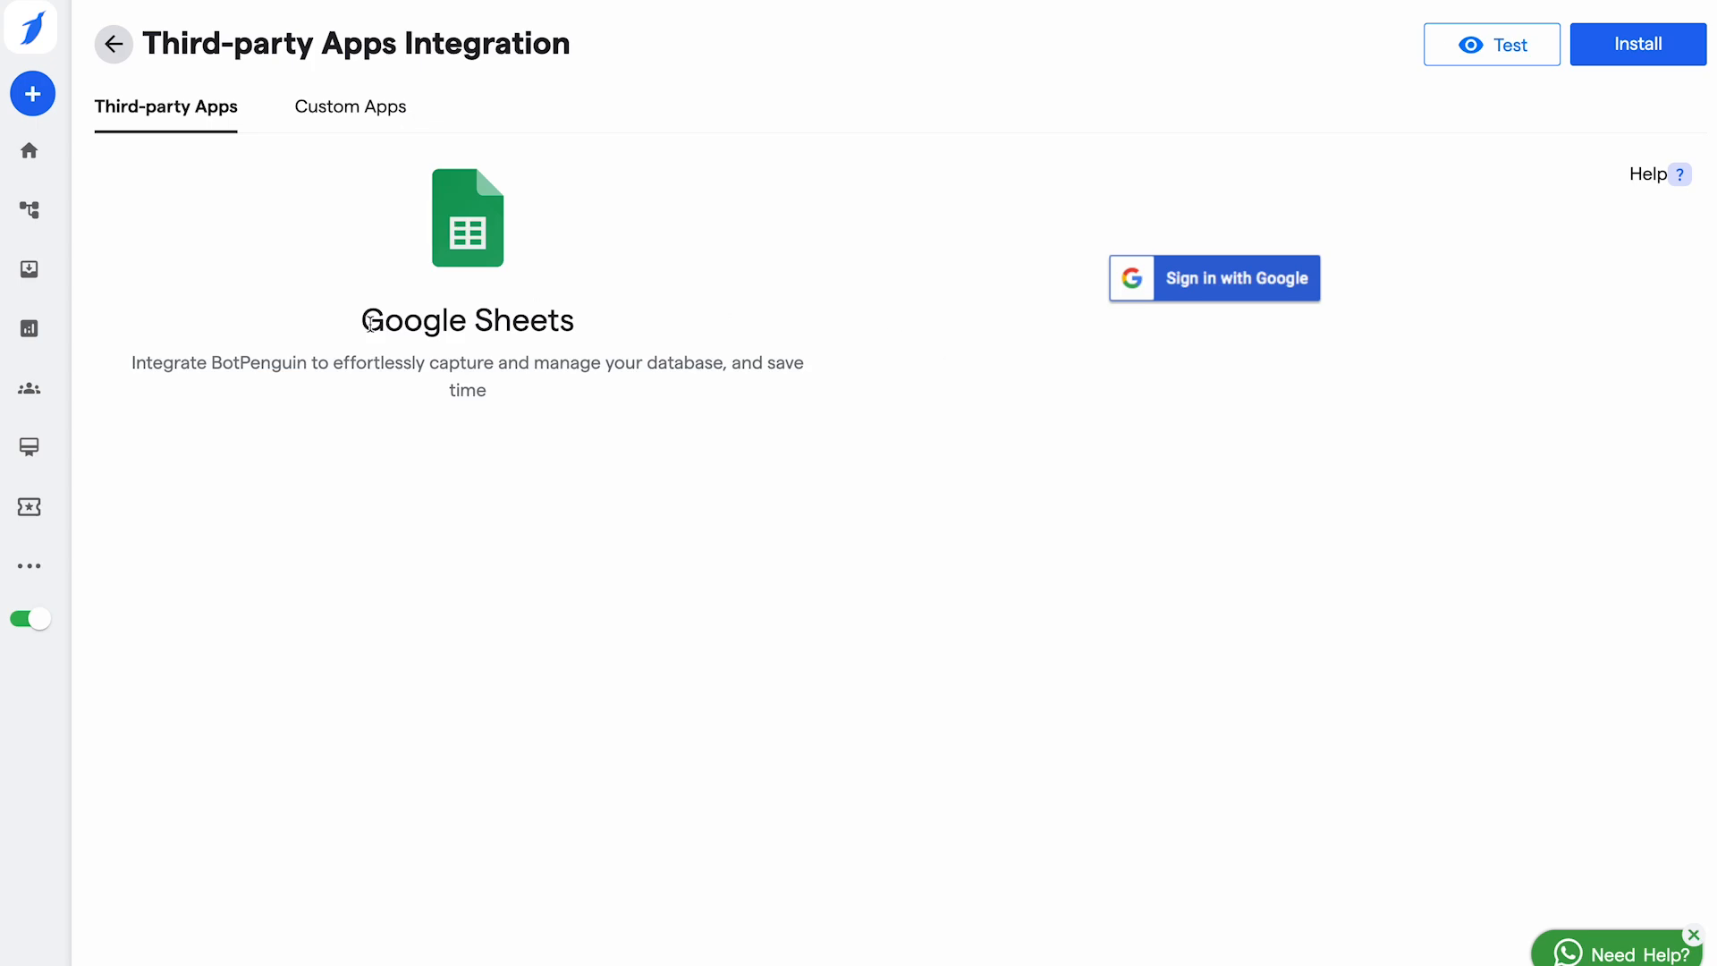
# Step: Go from the home dashboard to the website bot's Inbox of visitor chats
pyautogui.click(29, 161)
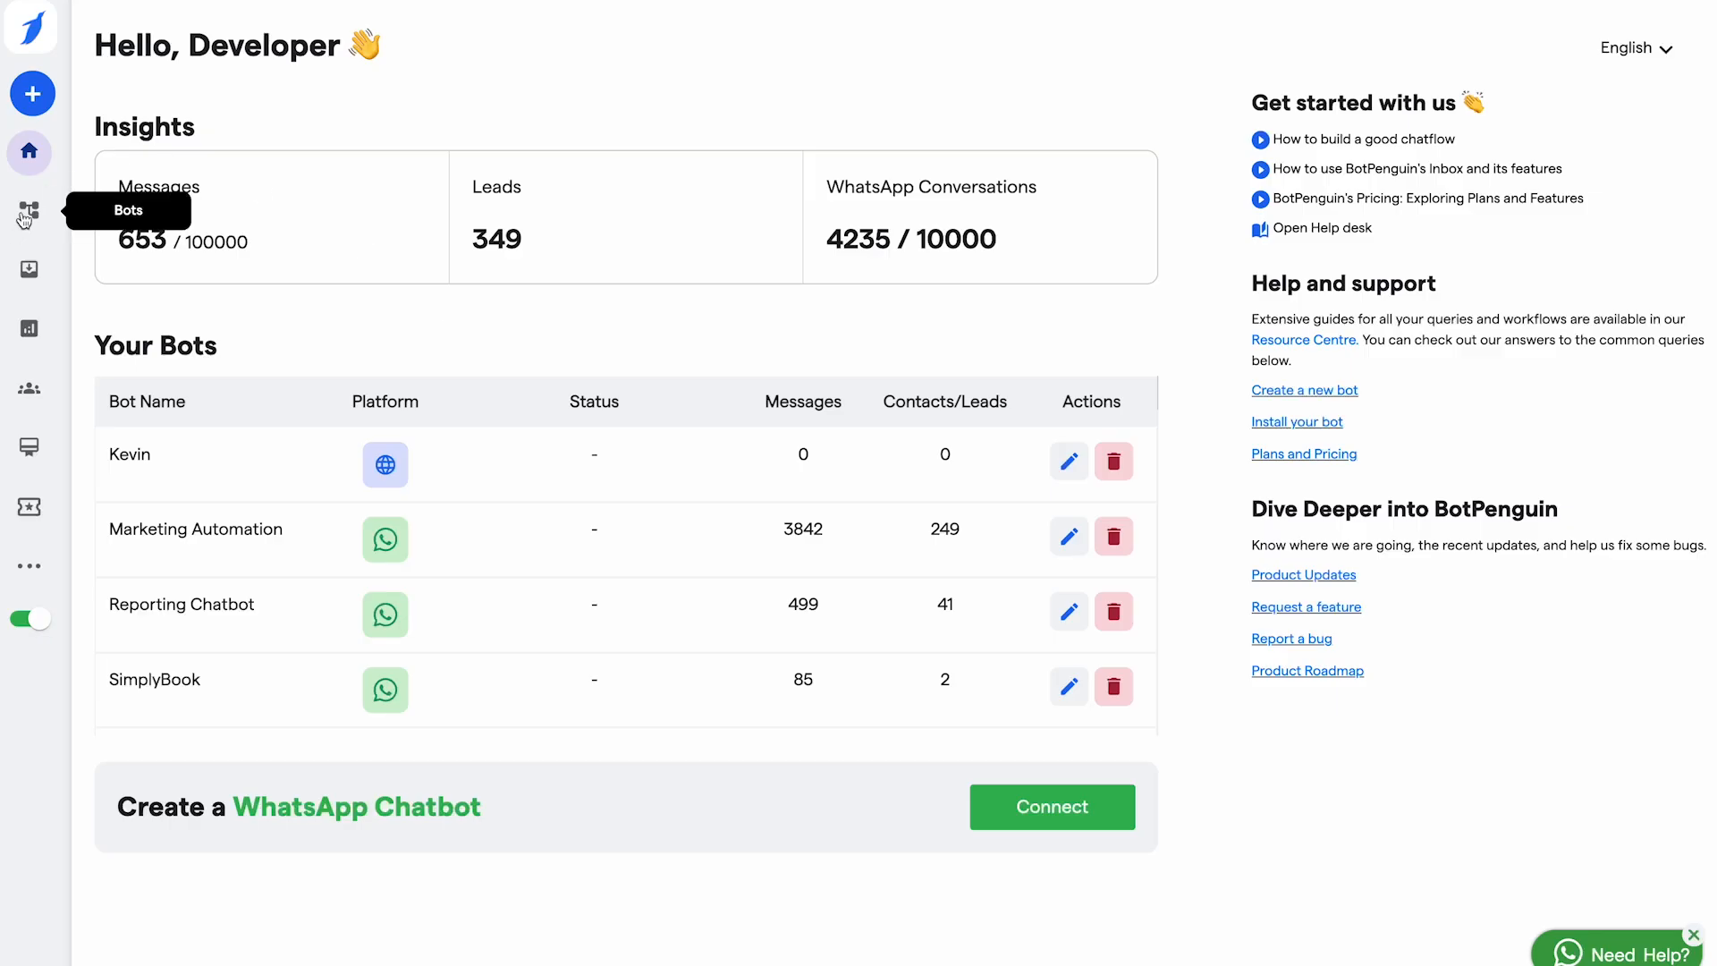
pyautogui.click(22, 215)
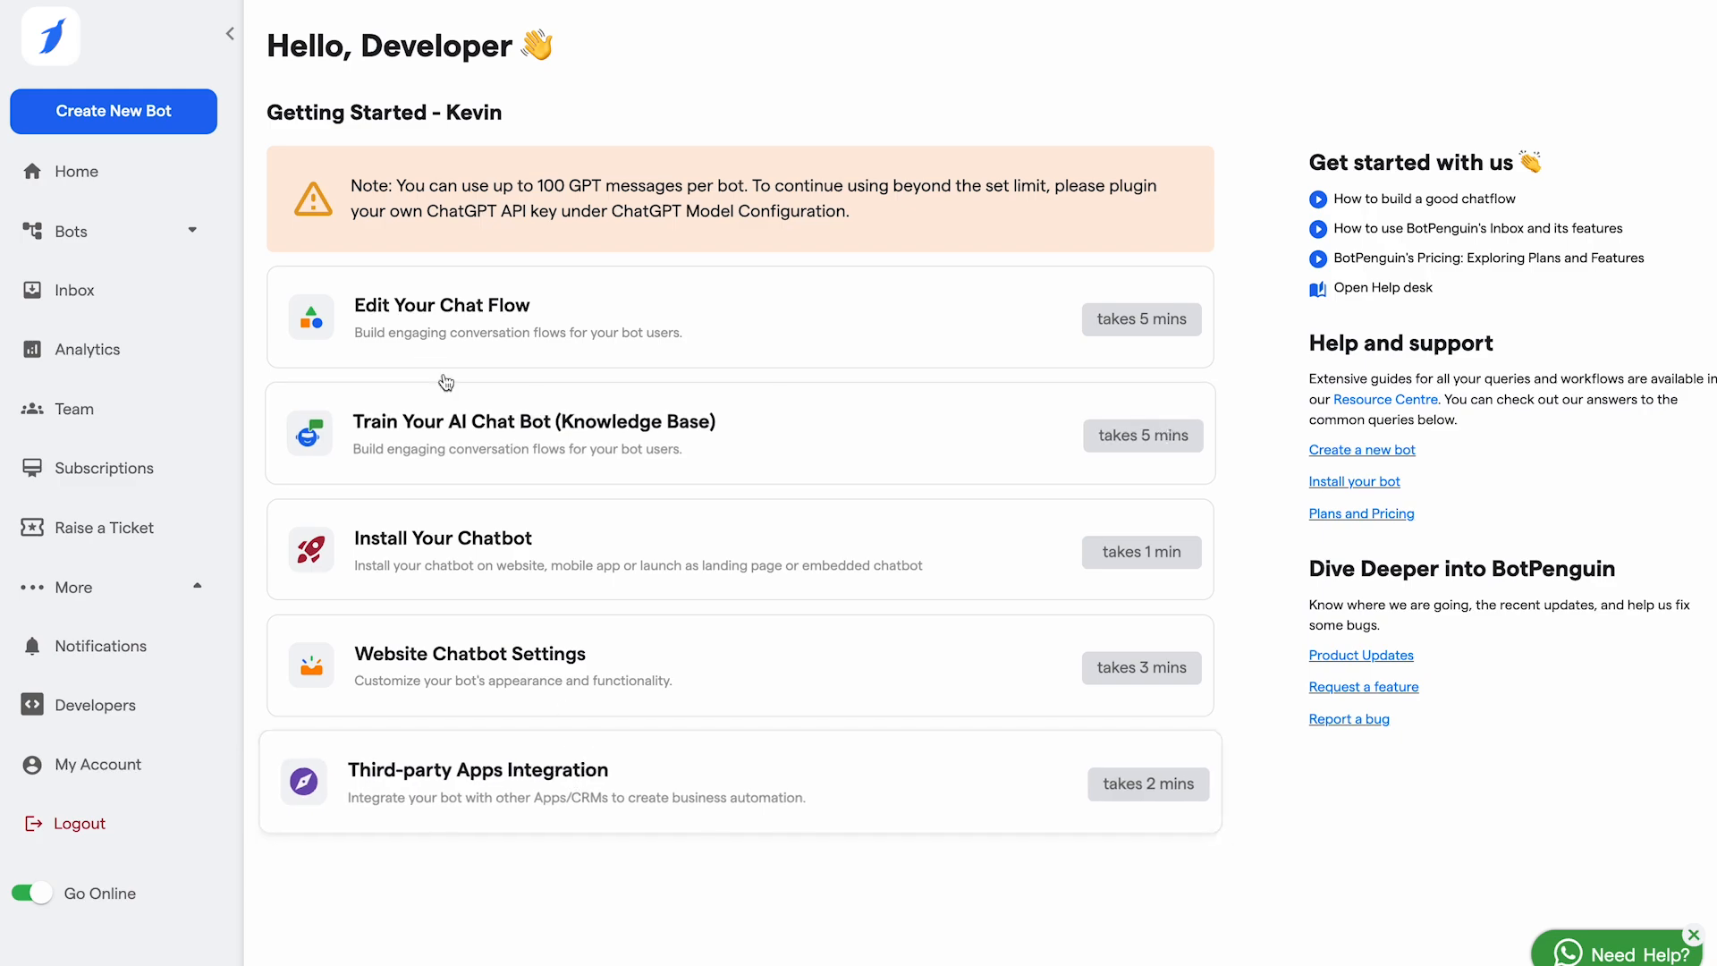
pyautogui.click(77, 288)
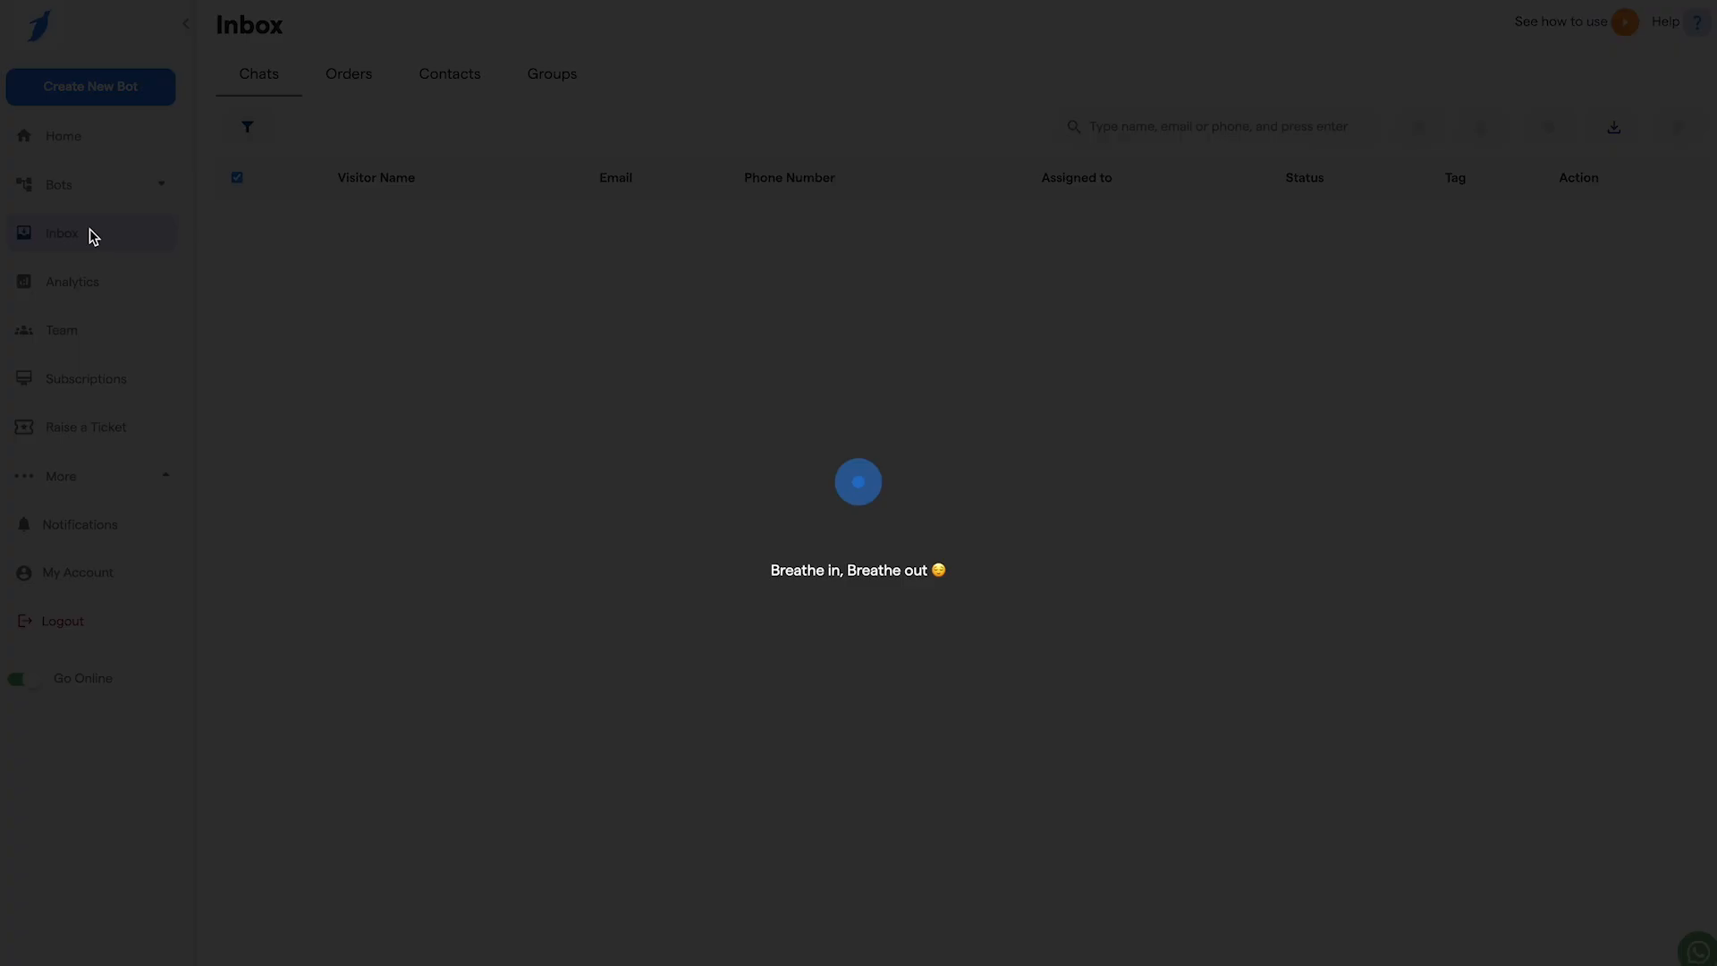
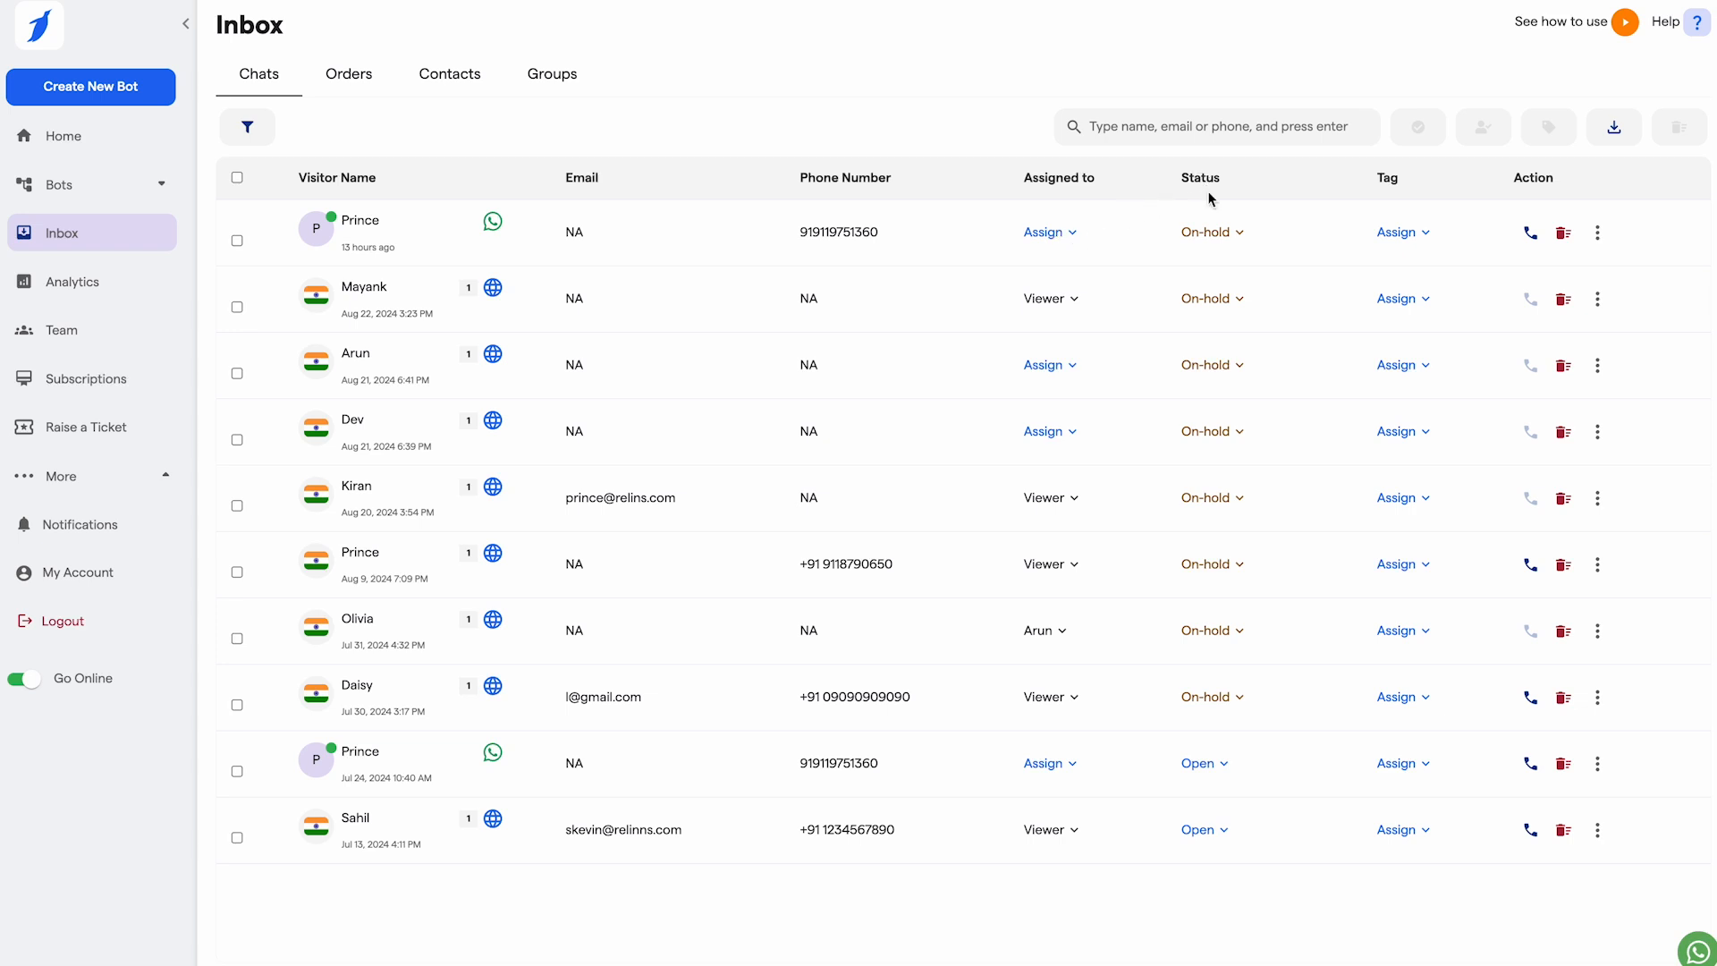
# Step: Check the first chat's Status, Tag and Action menus, then open that visitor's conversation
pyautogui.click(1228, 233)
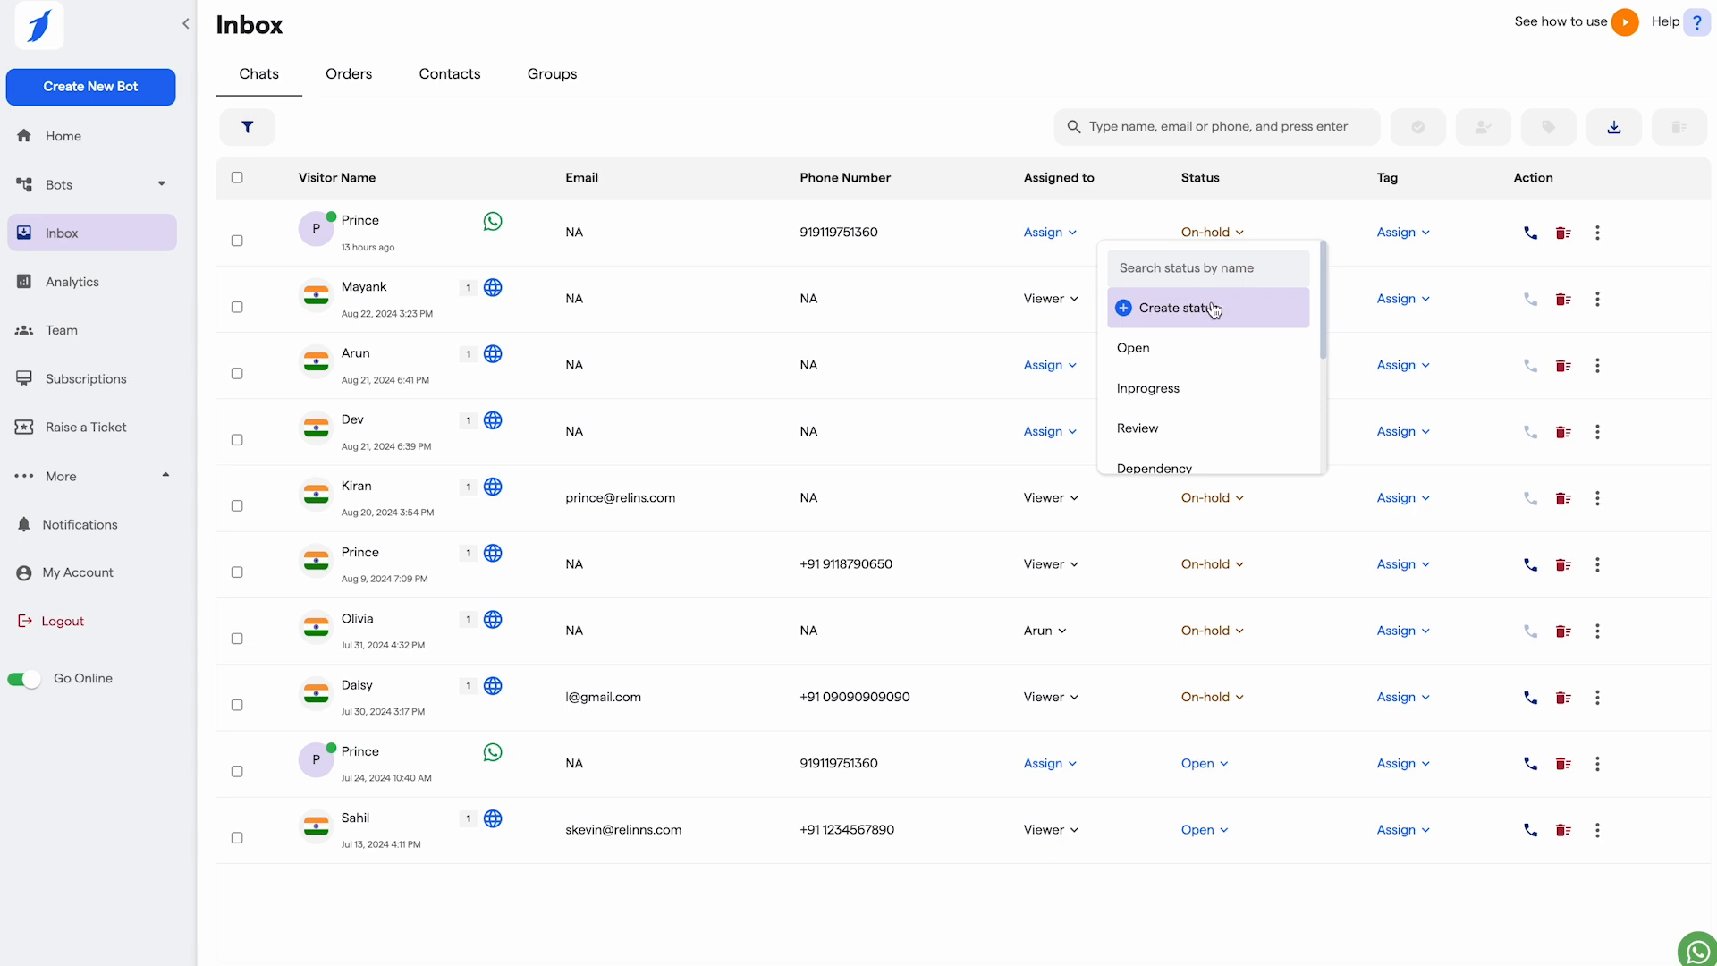
pyautogui.scroll(-1, 1243, 385)
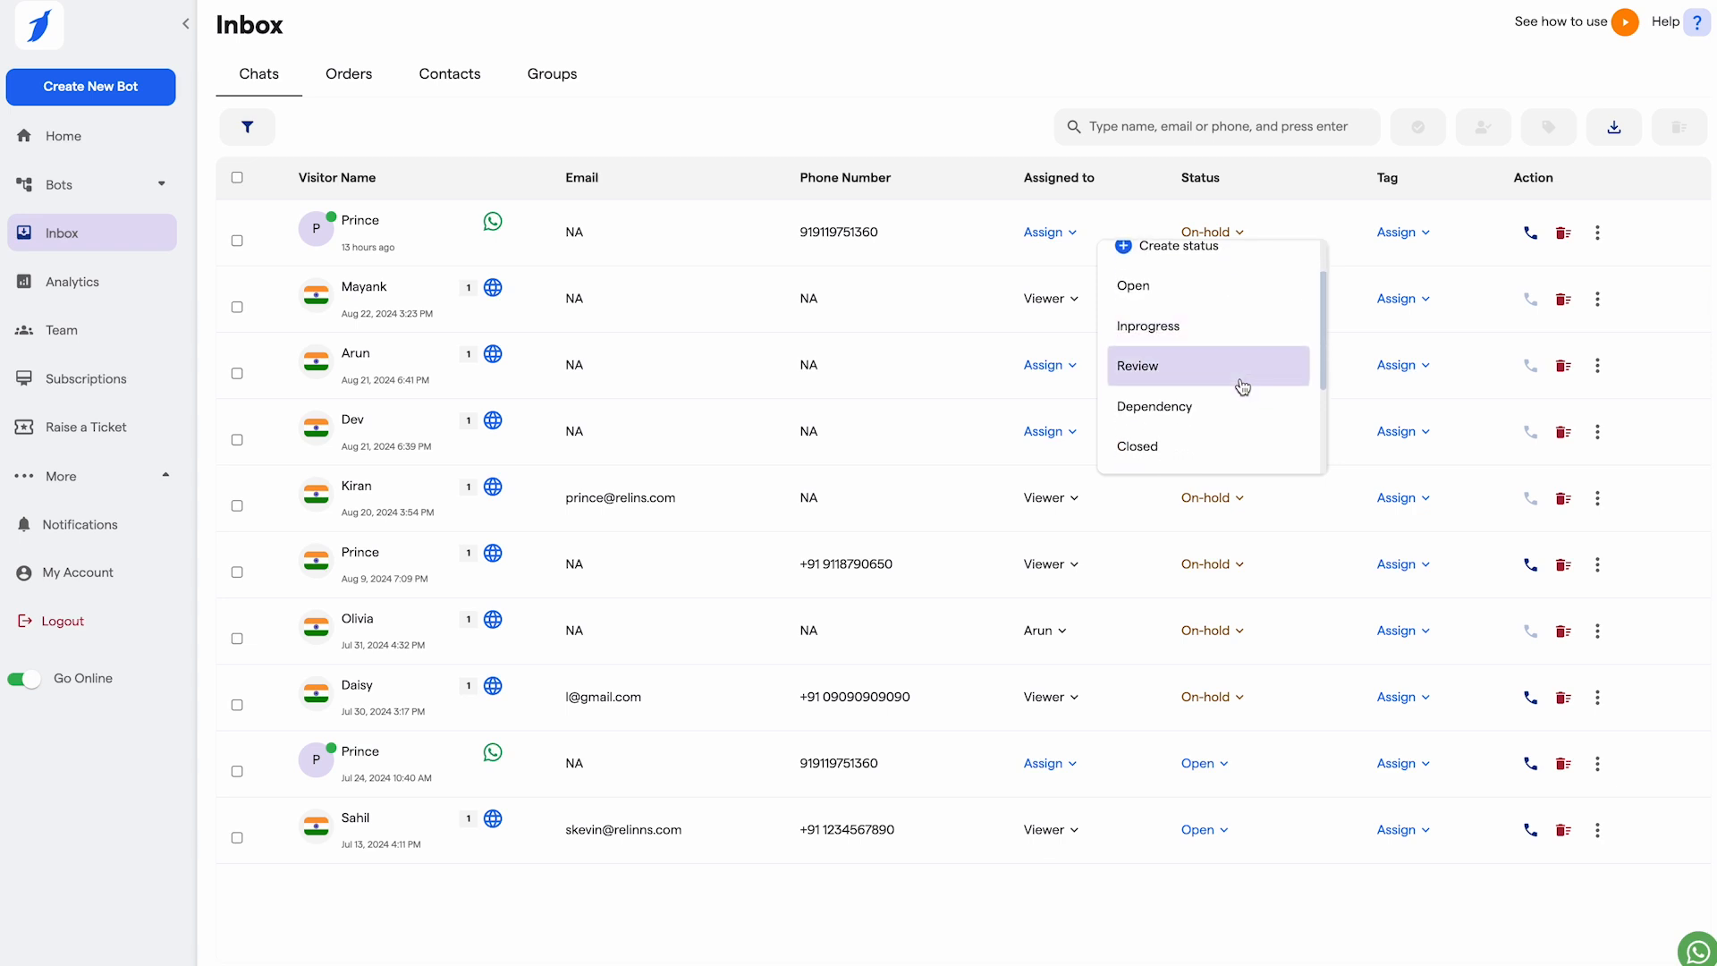
pyautogui.click(1397, 178)
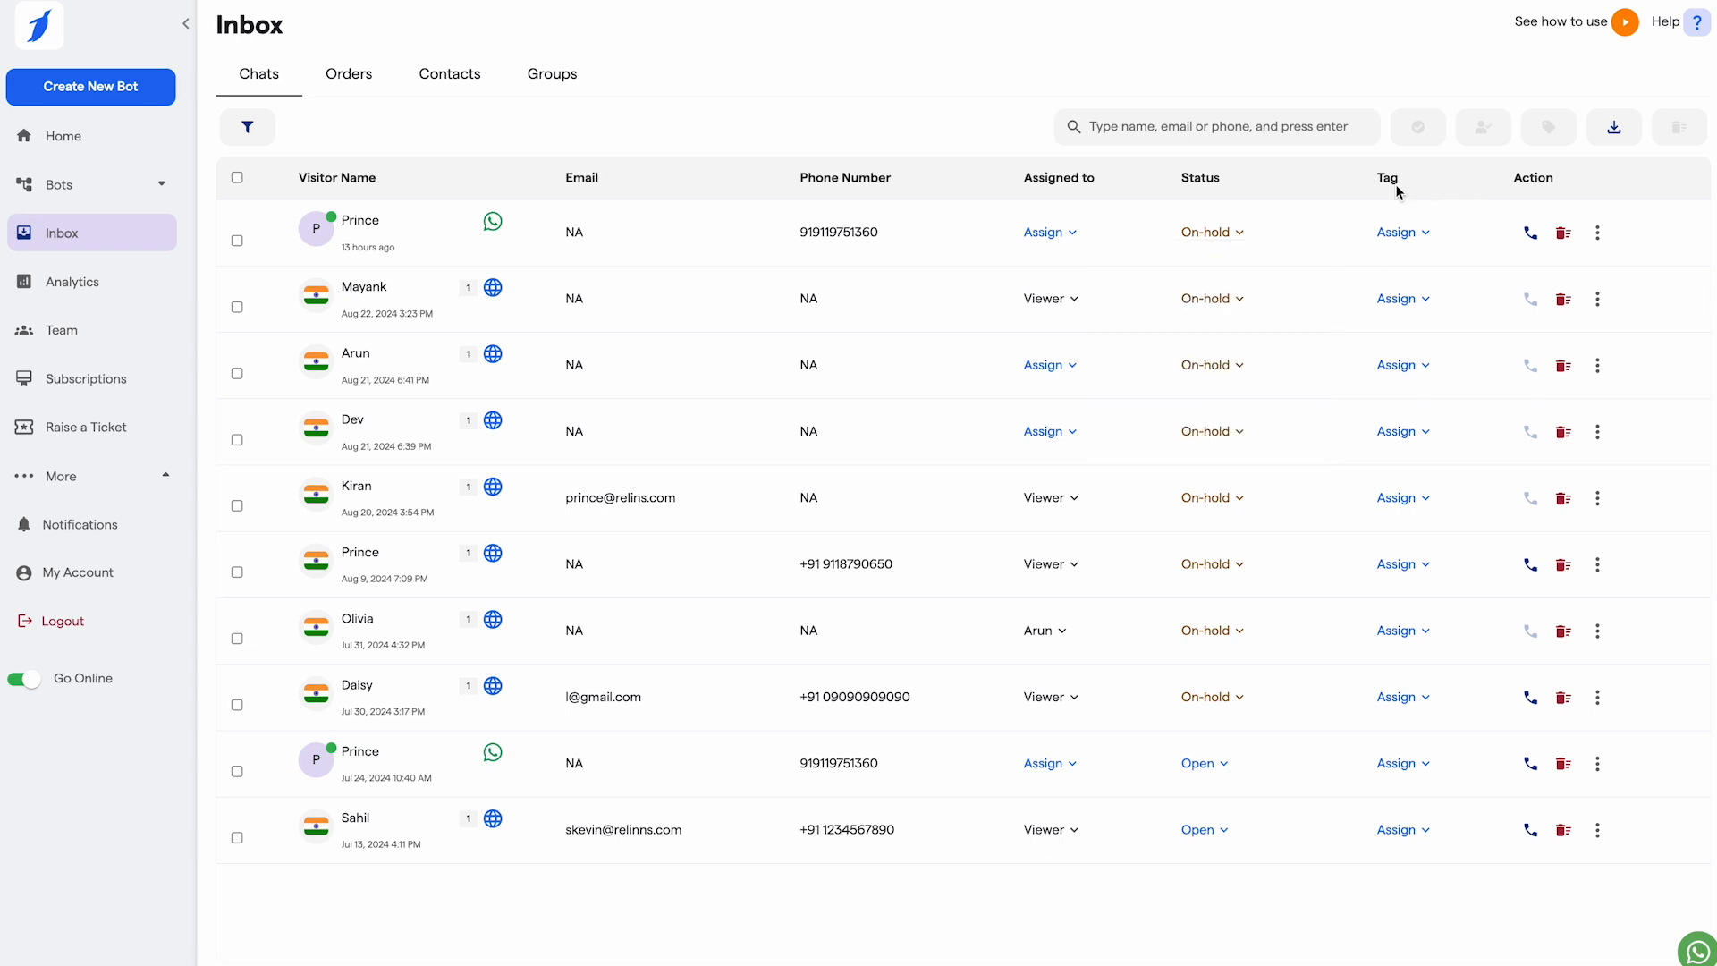
pyautogui.click(1411, 234)
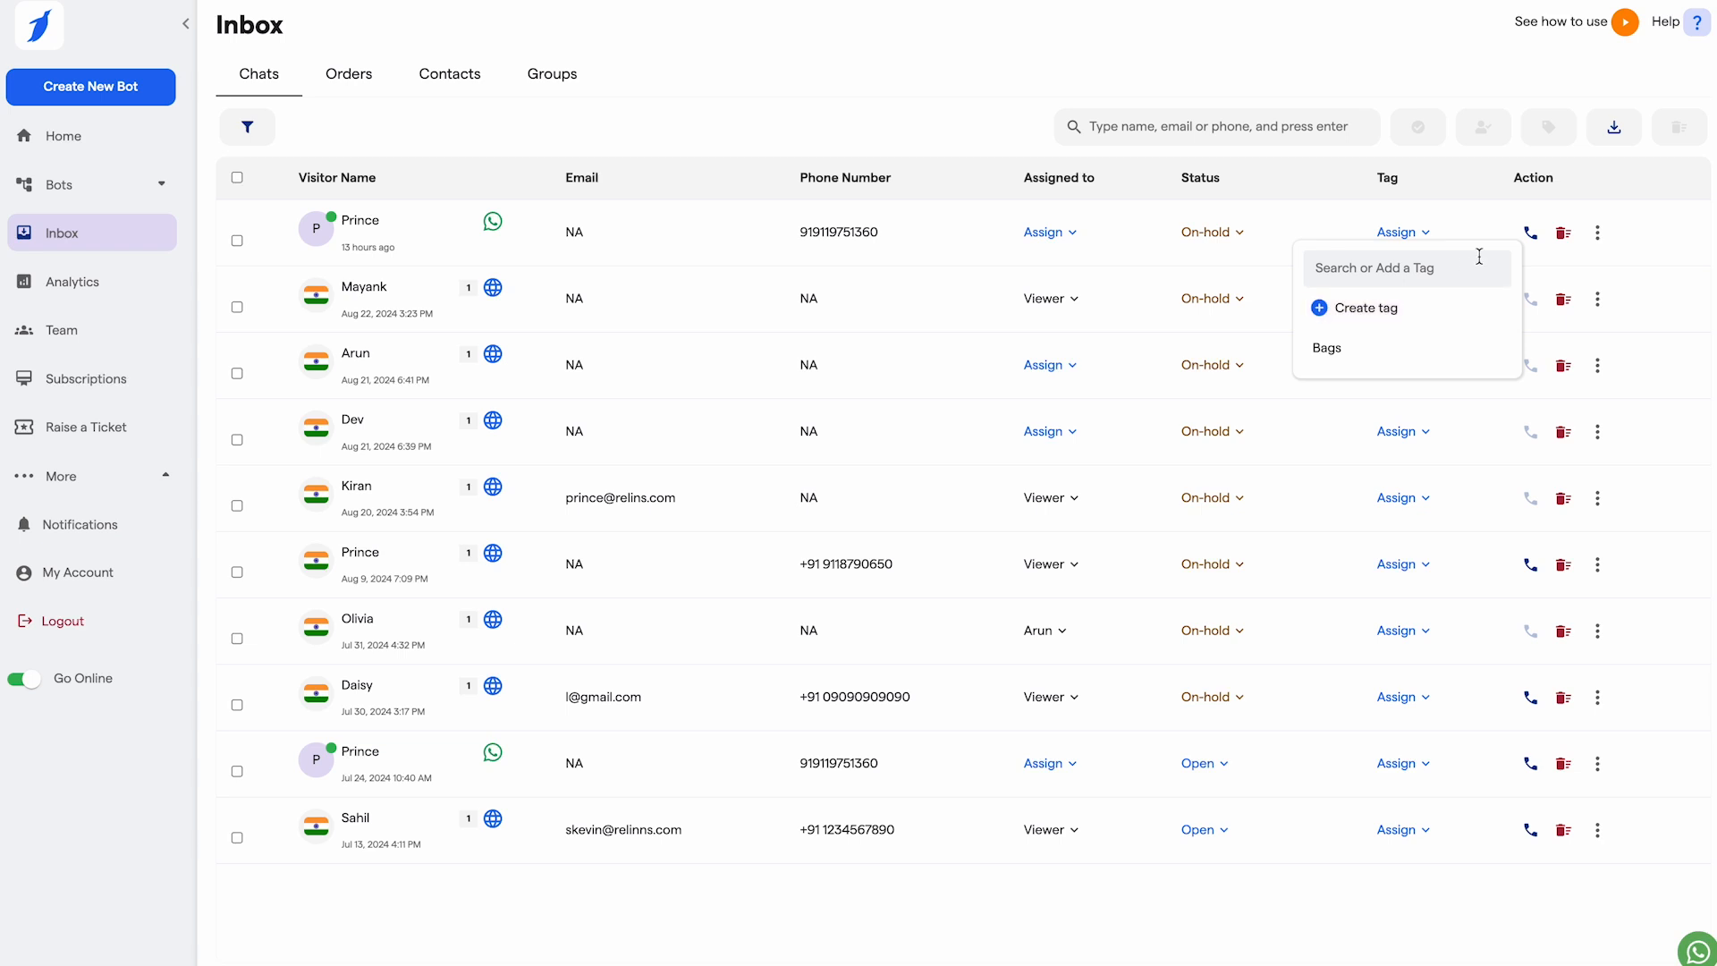
pyautogui.click(1543, 179)
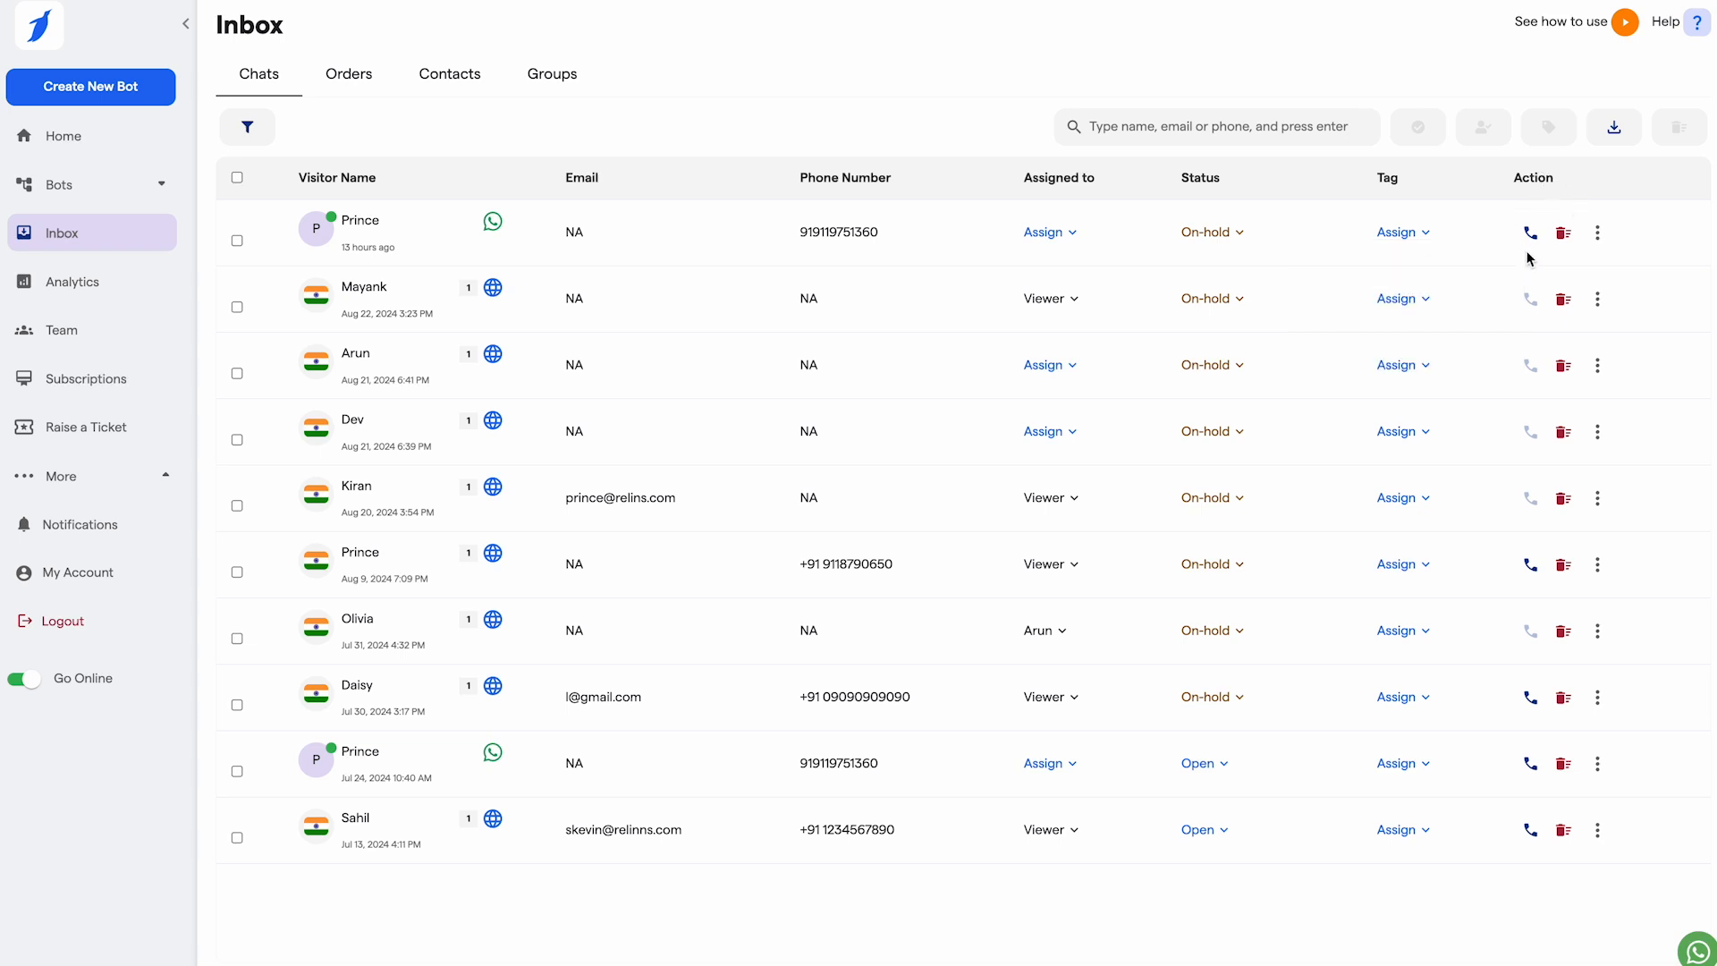
pyautogui.click(1598, 235)
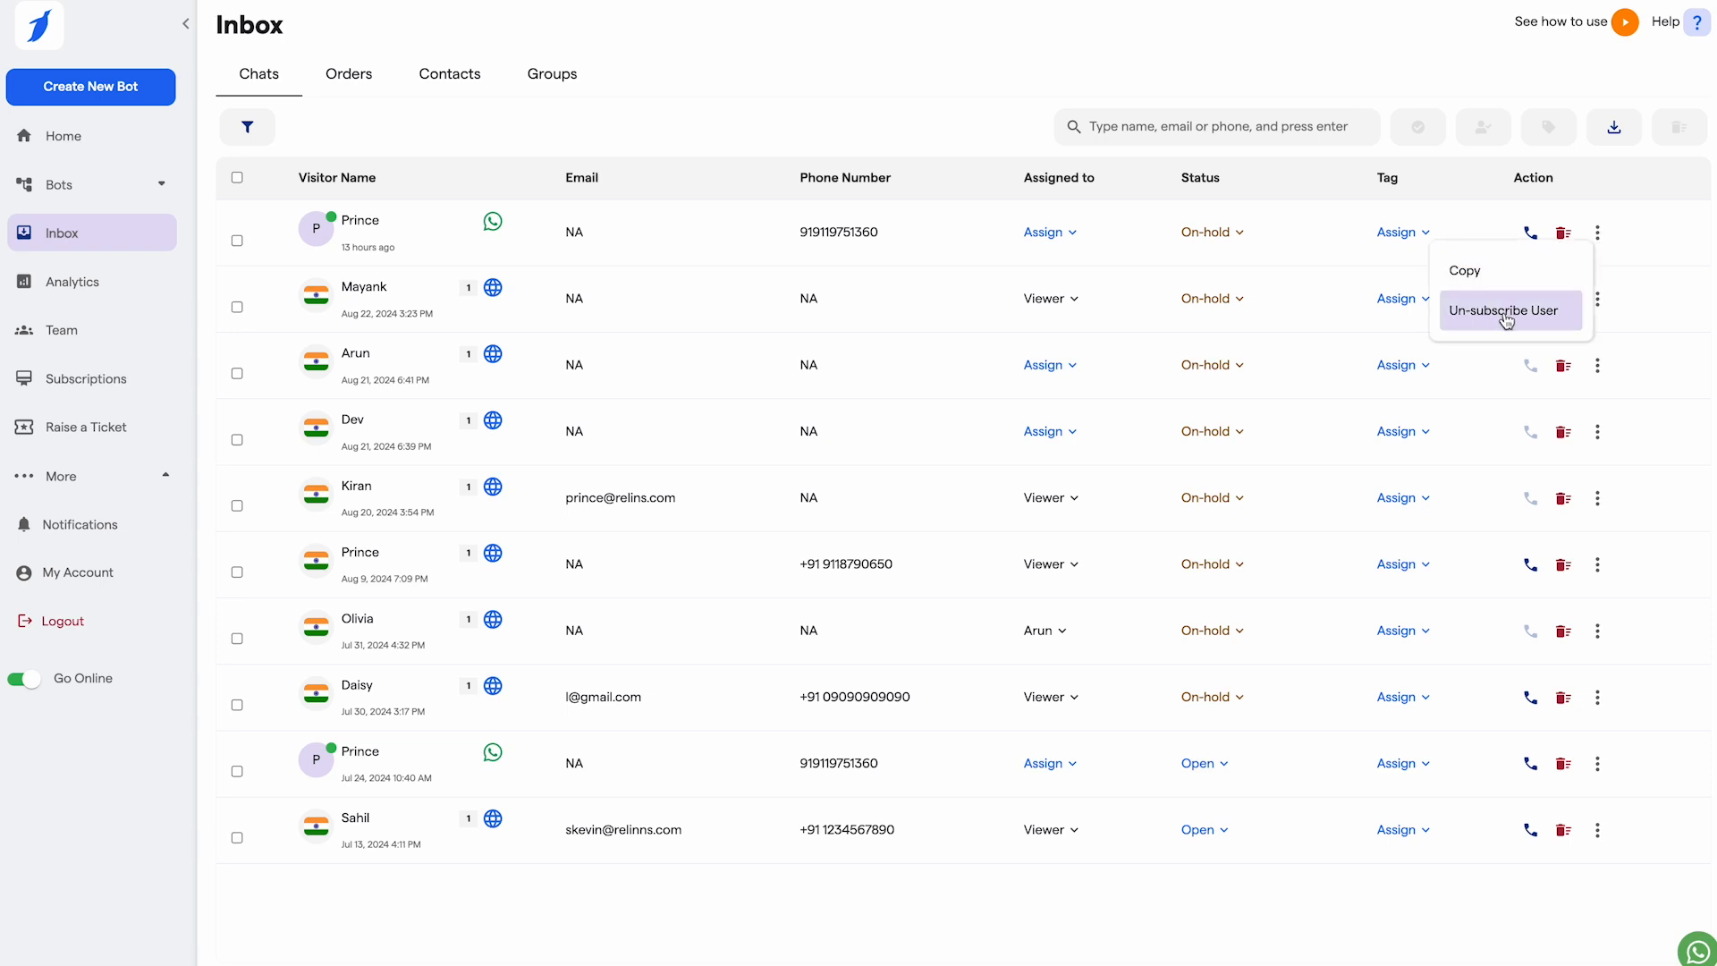
pyautogui.click(372, 235)
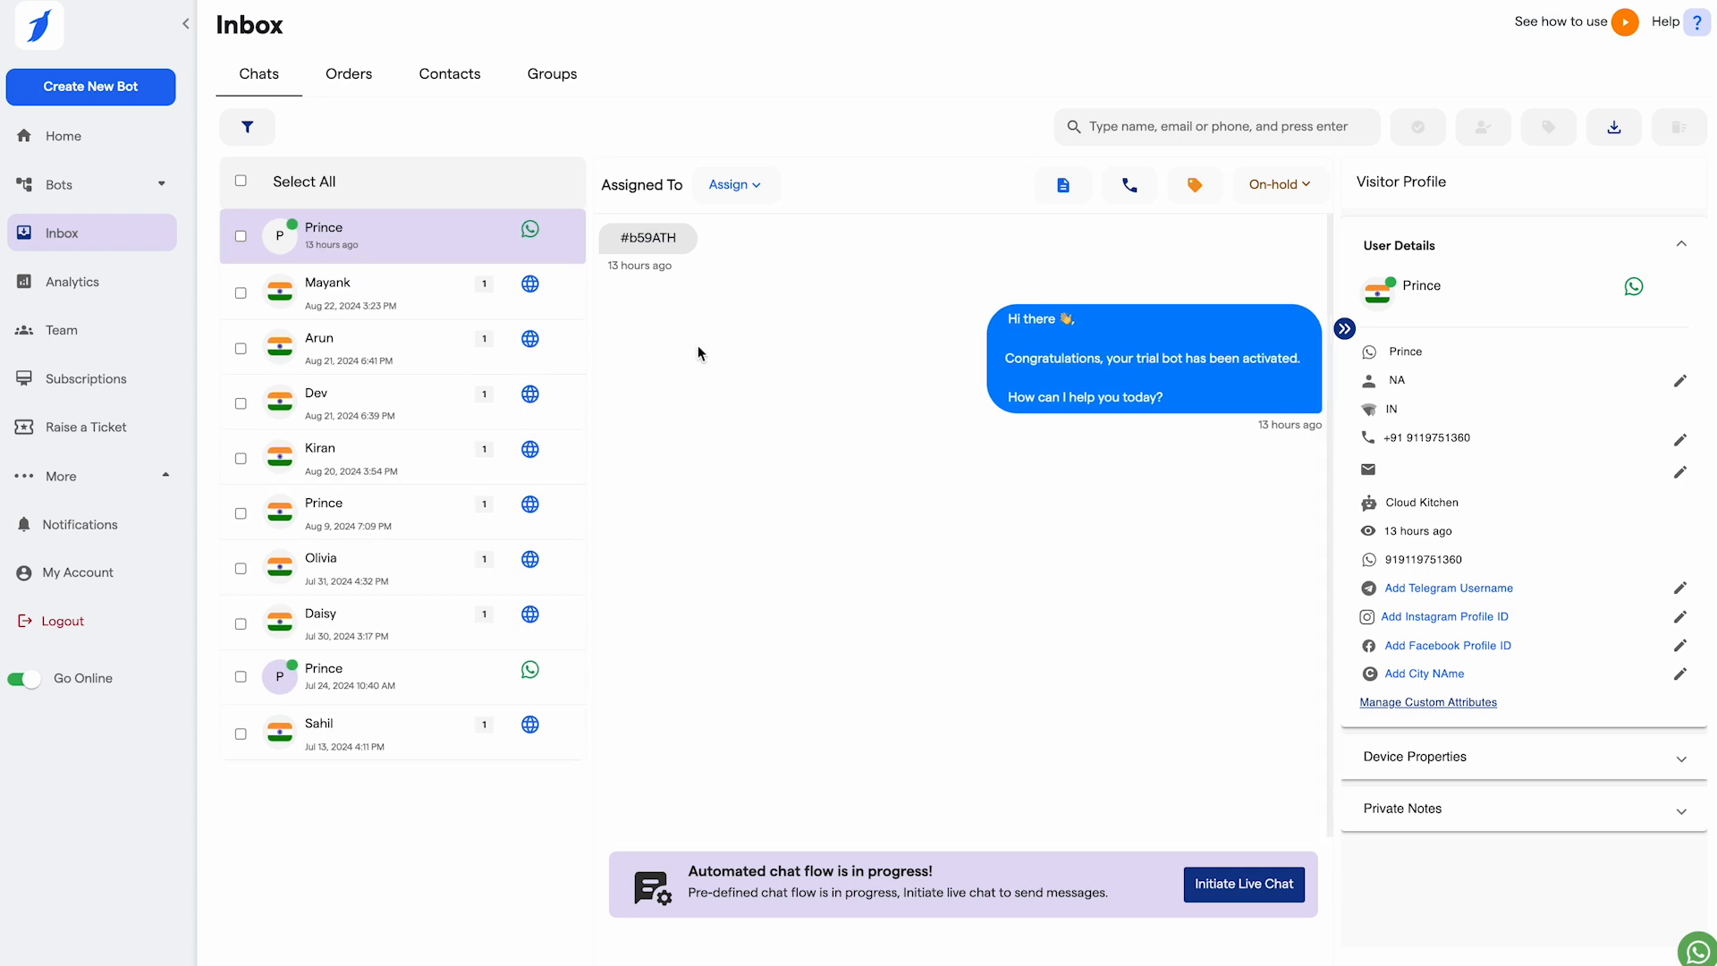
pyautogui.click(728, 185)
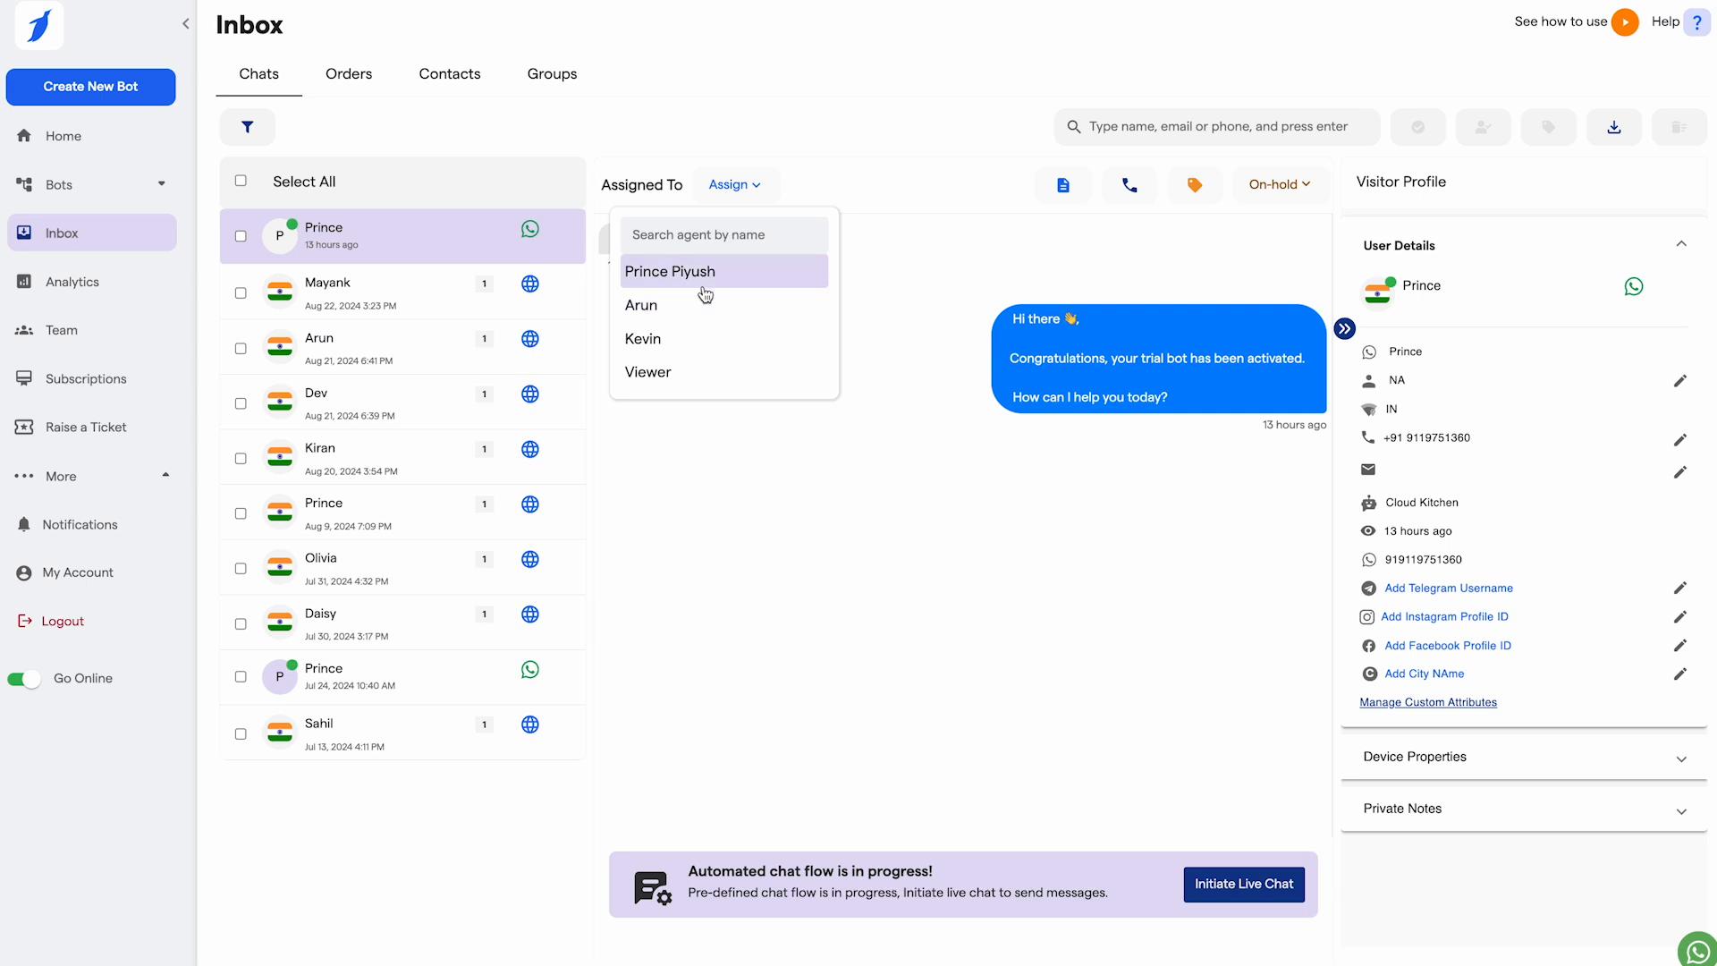
pyautogui.click(958, 414)
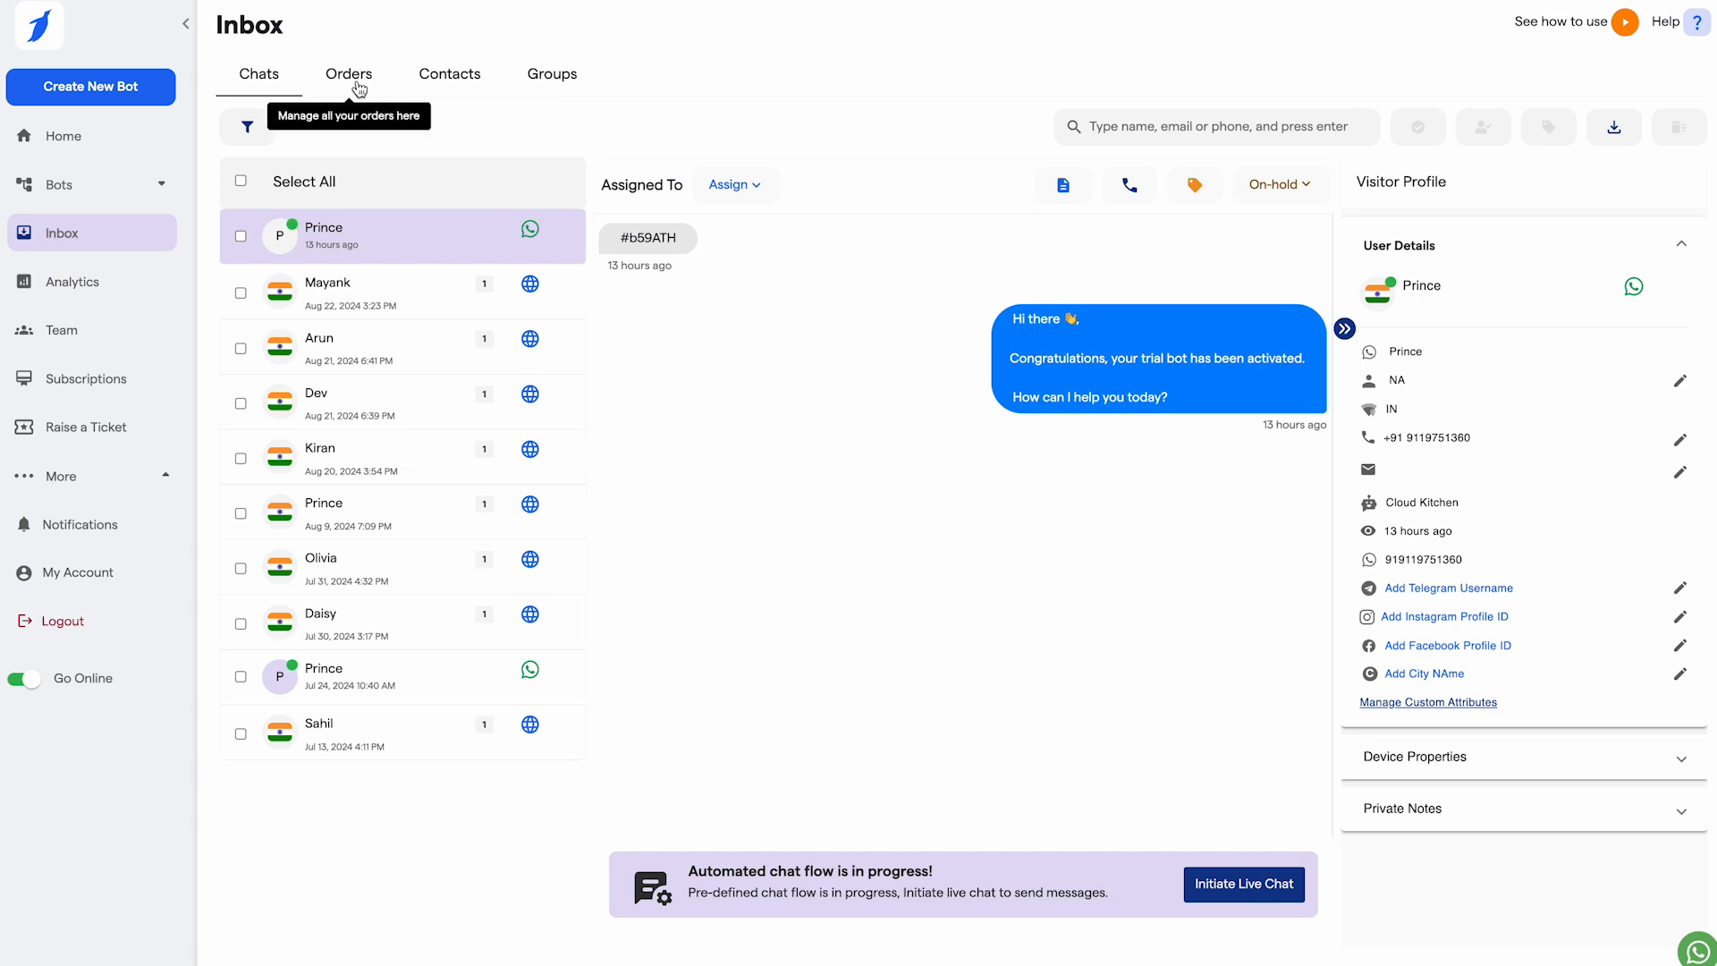
# Step: Look through the Inbox Orders and Contacts lists, ending on the Groups page
pyautogui.click(361, 82)
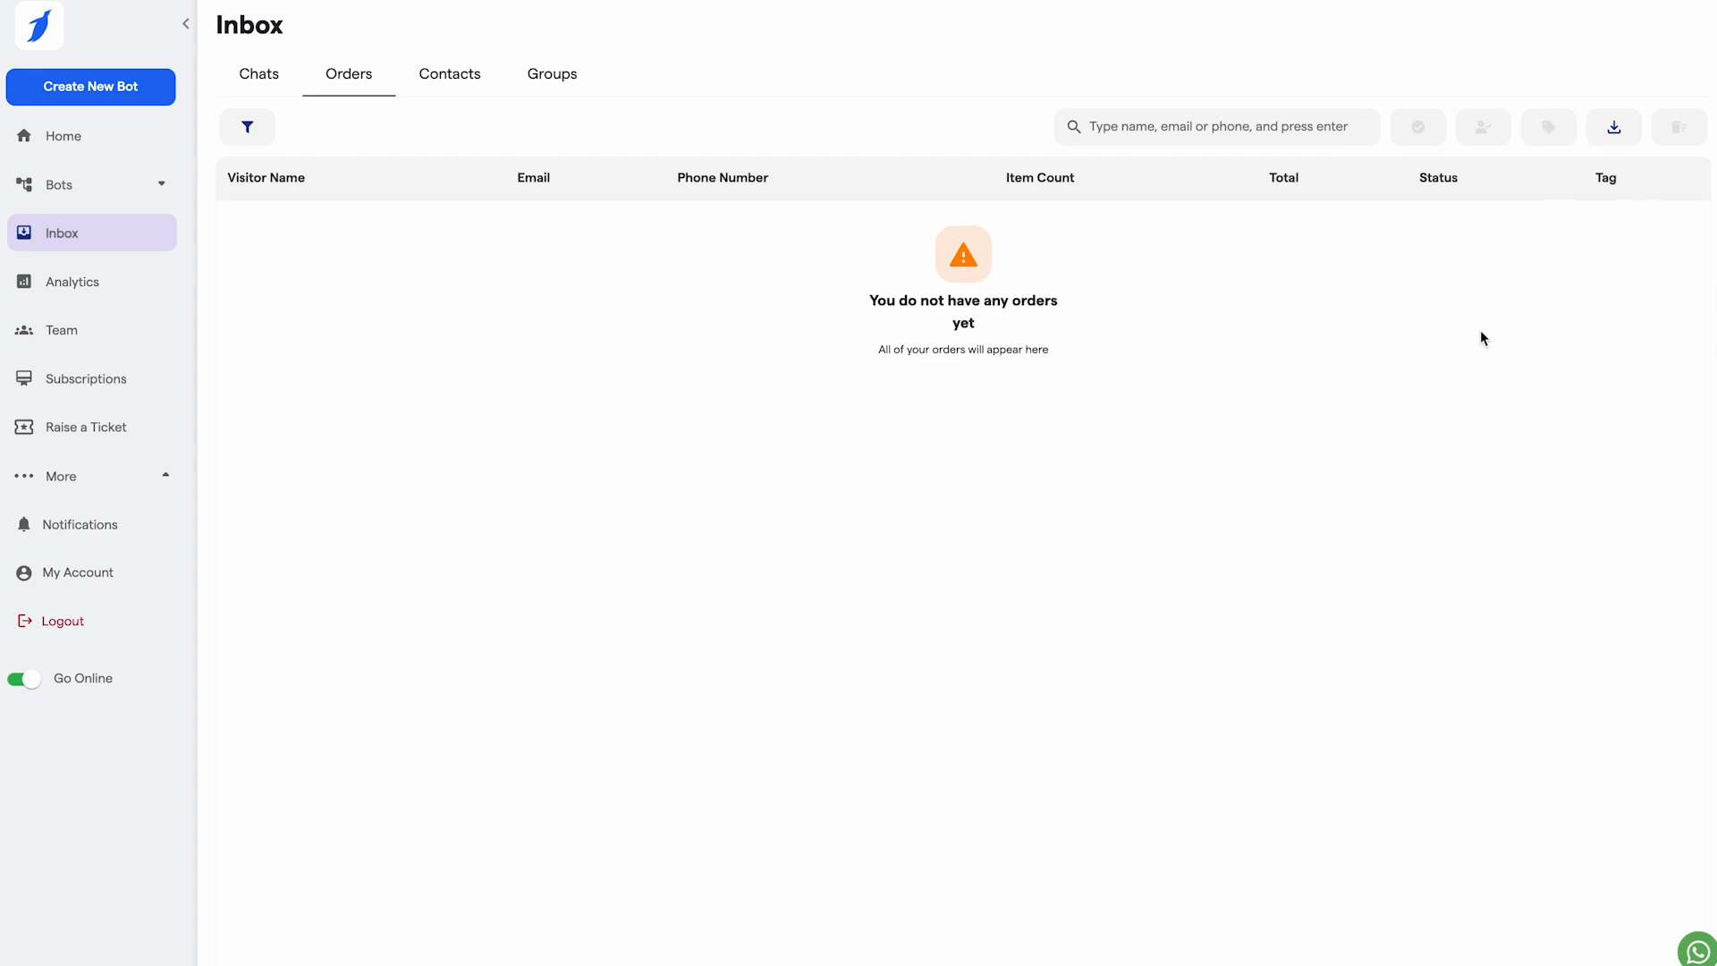
pyautogui.click(460, 78)
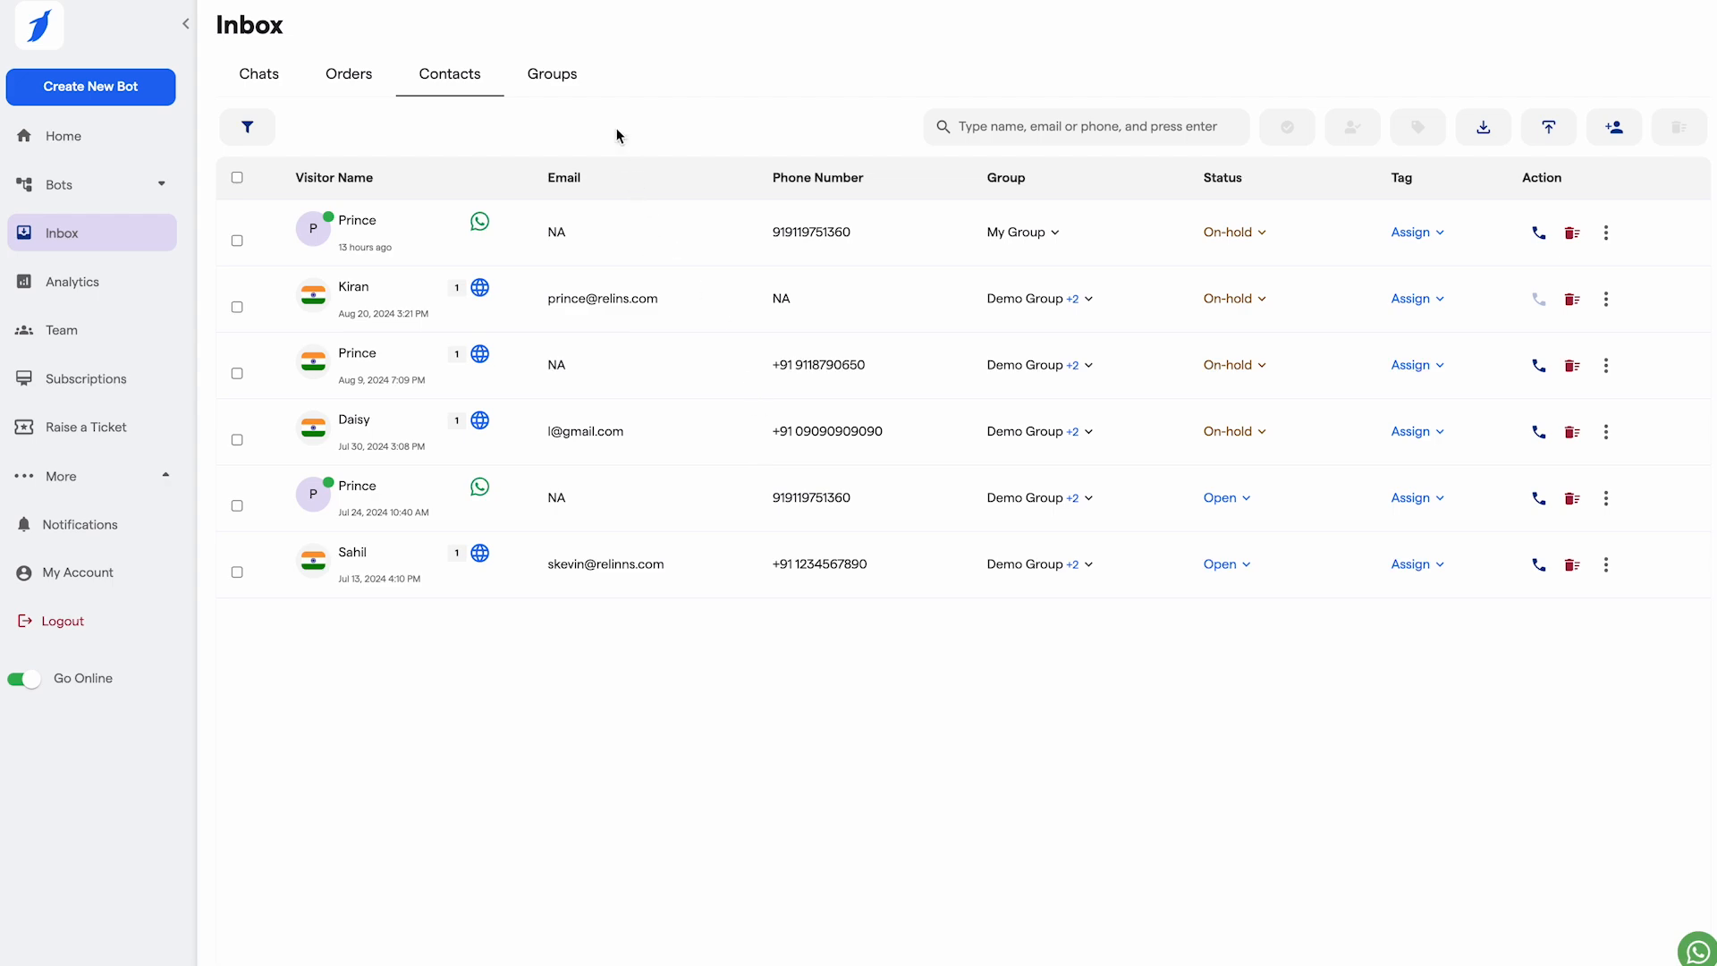
pyautogui.click(556, 74)
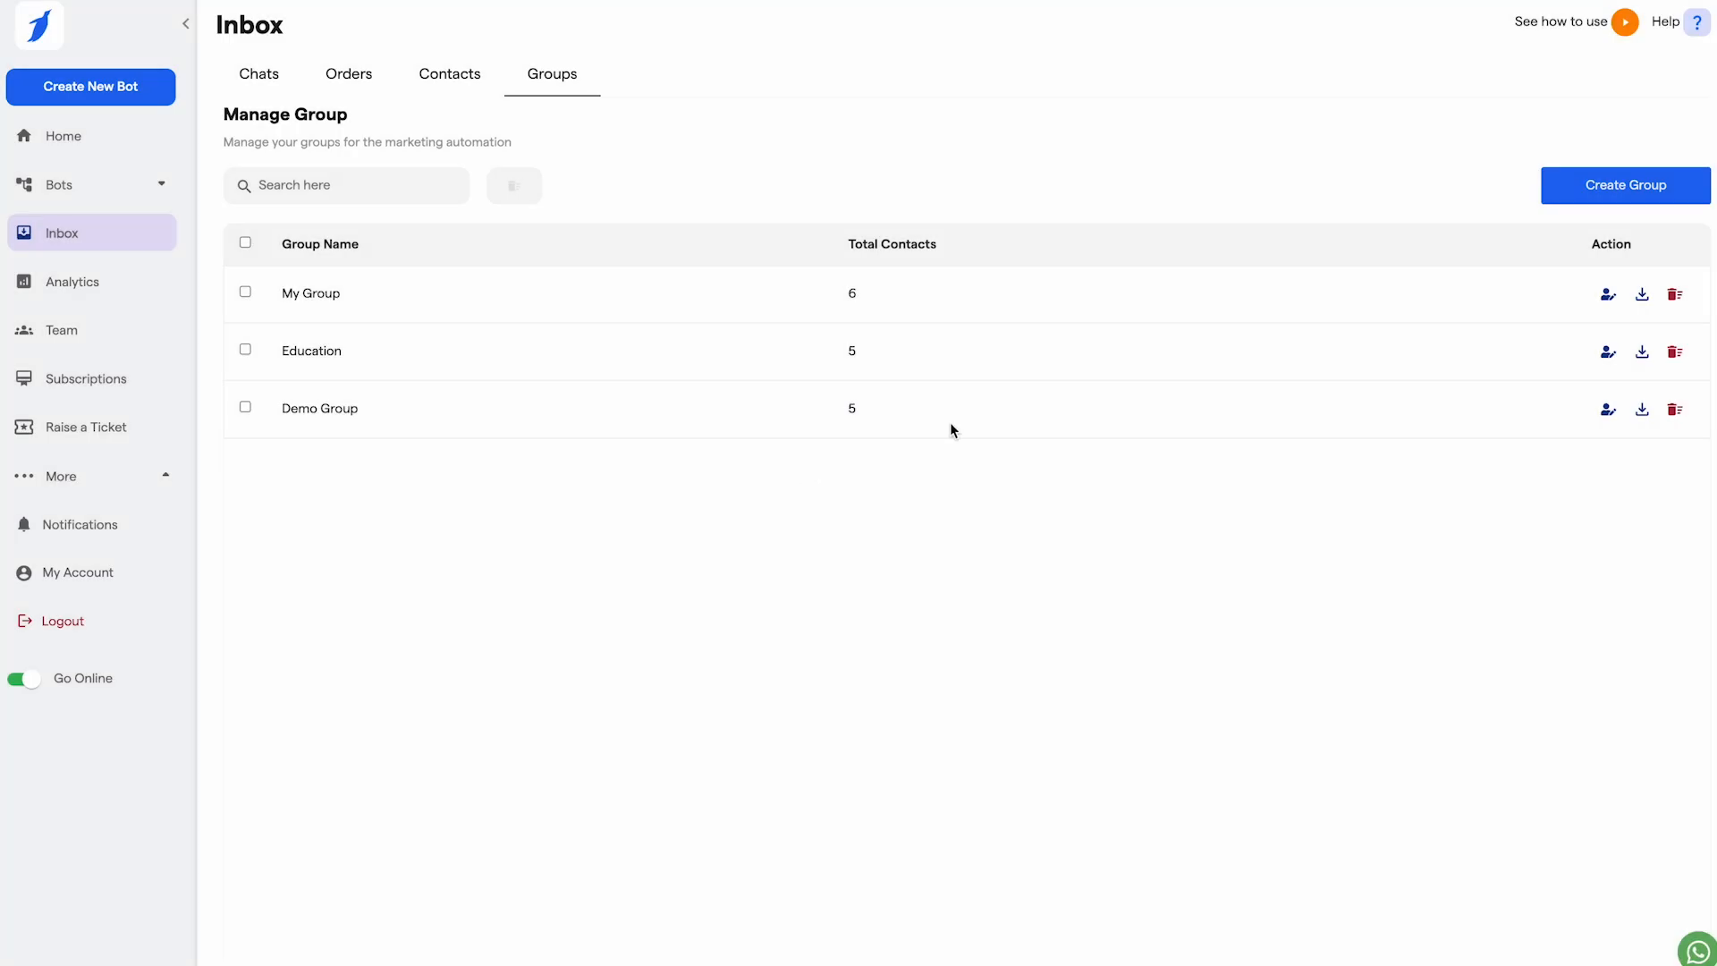
# Step: Create a contact group named 'Education Group', then go to Analytics
pyautogui.click(1620, 191)
pyautogui.click(277, 225)
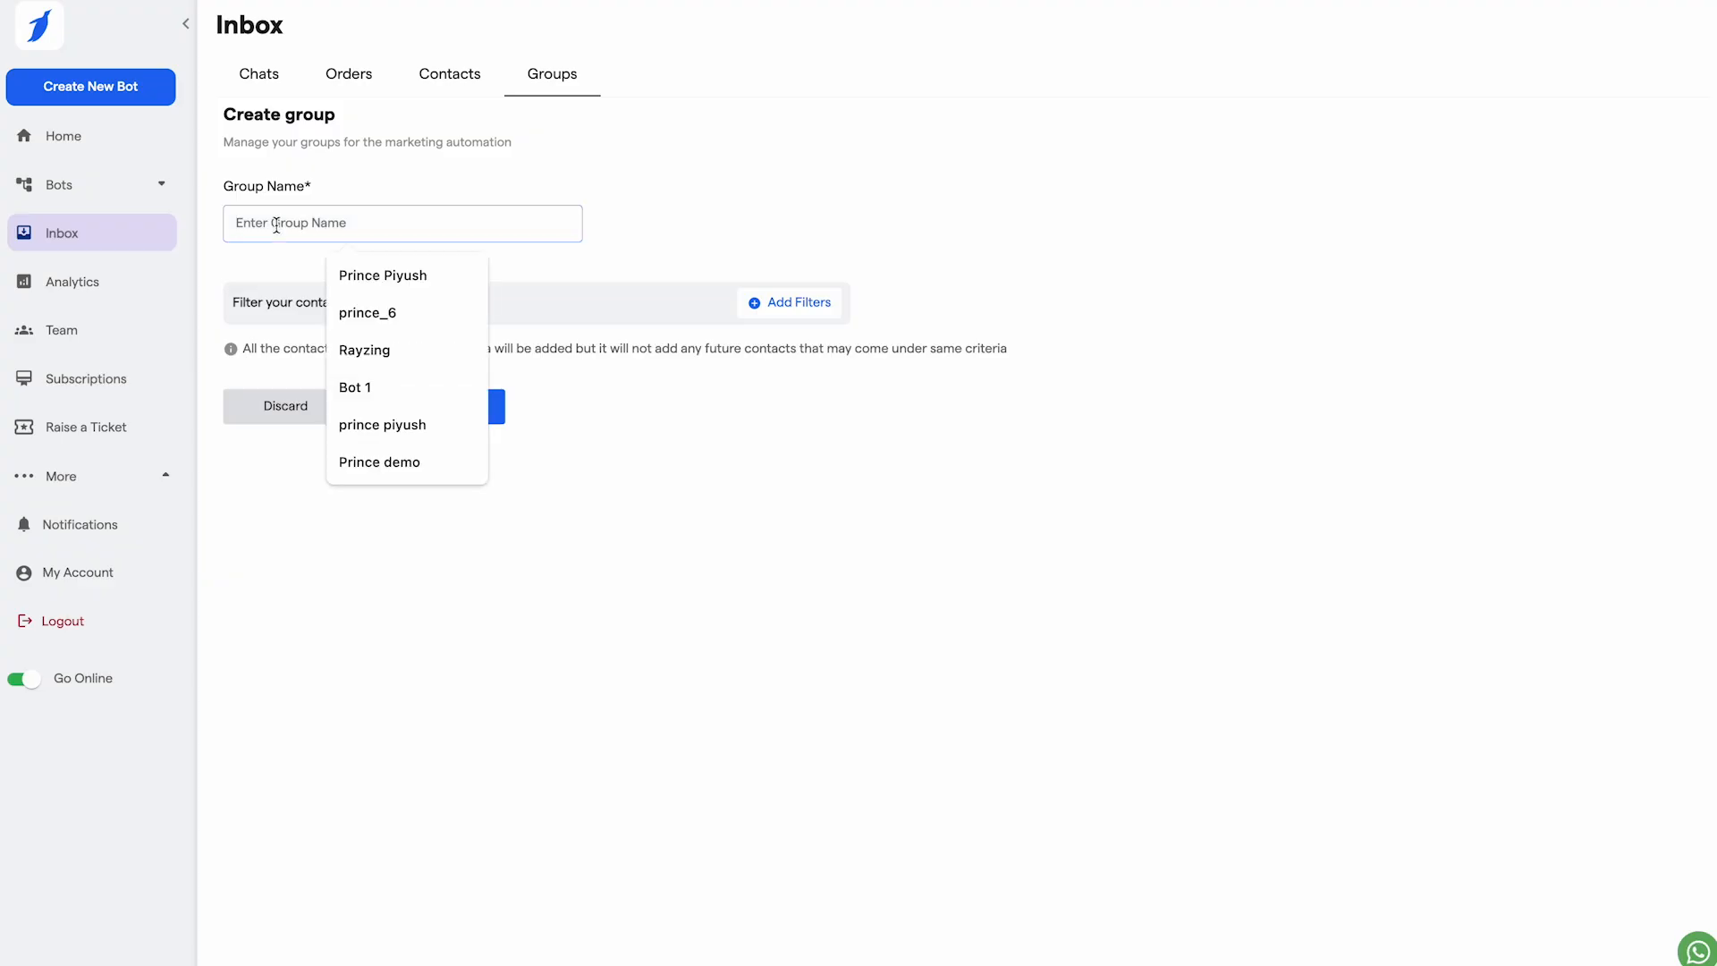
pyautogui.write('Educati')
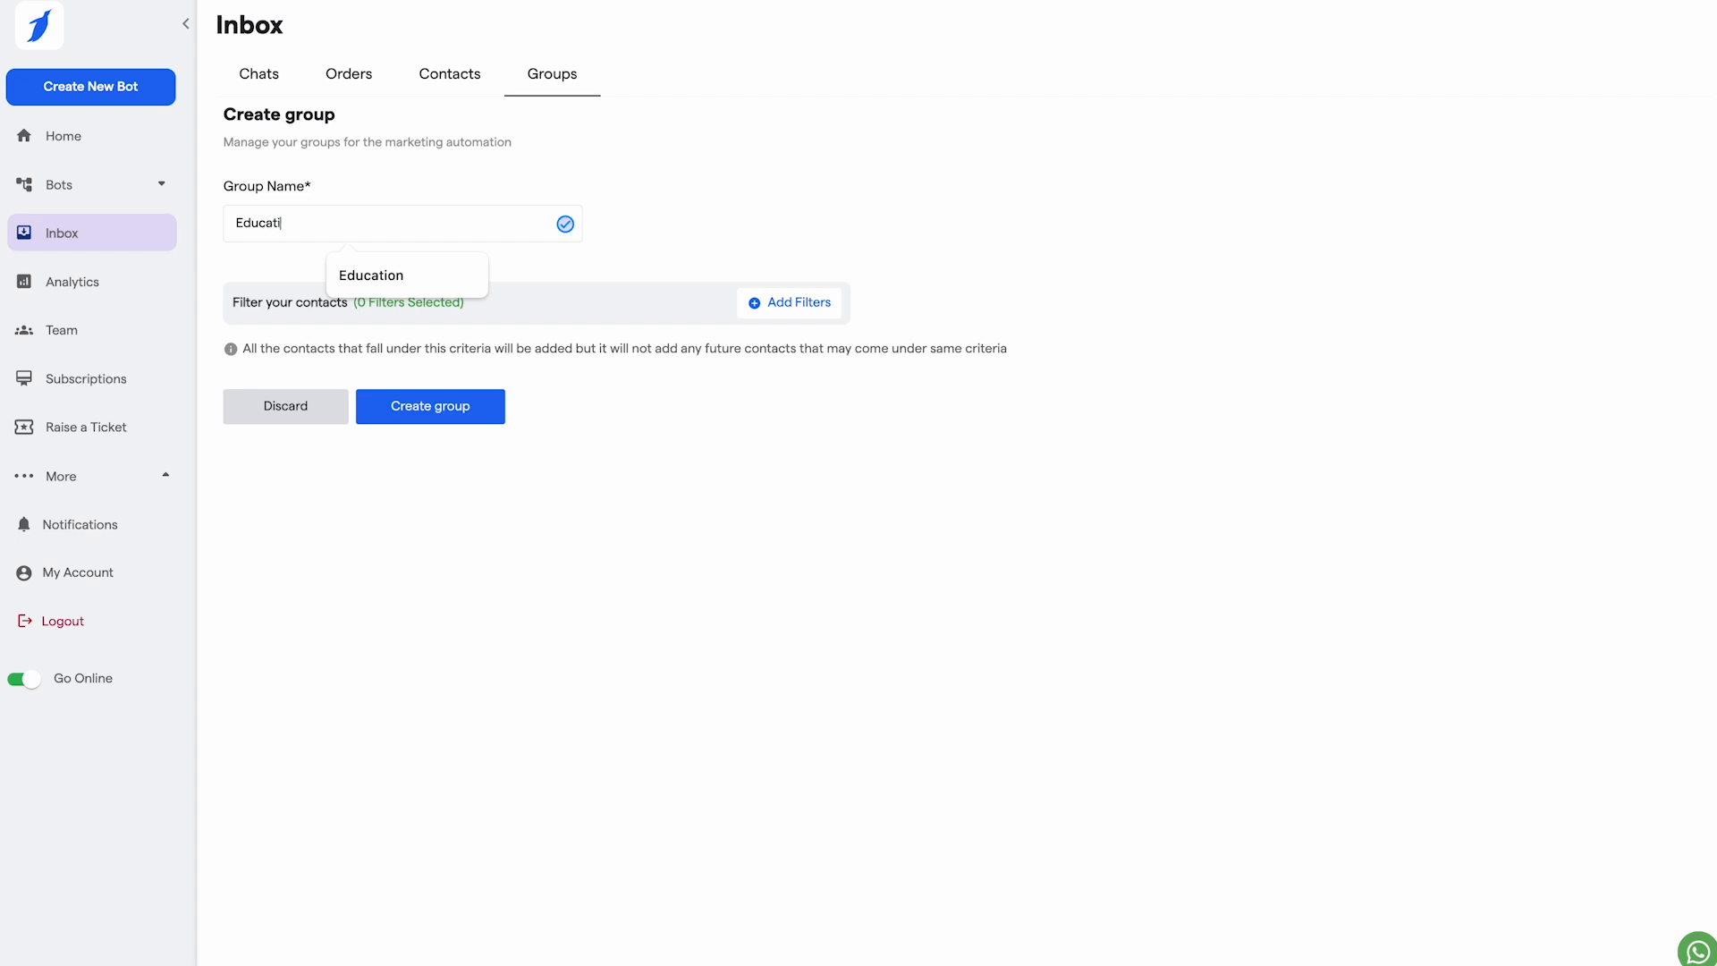
pyautogui.write('on Group')
pyautogui.press('BackSpace')
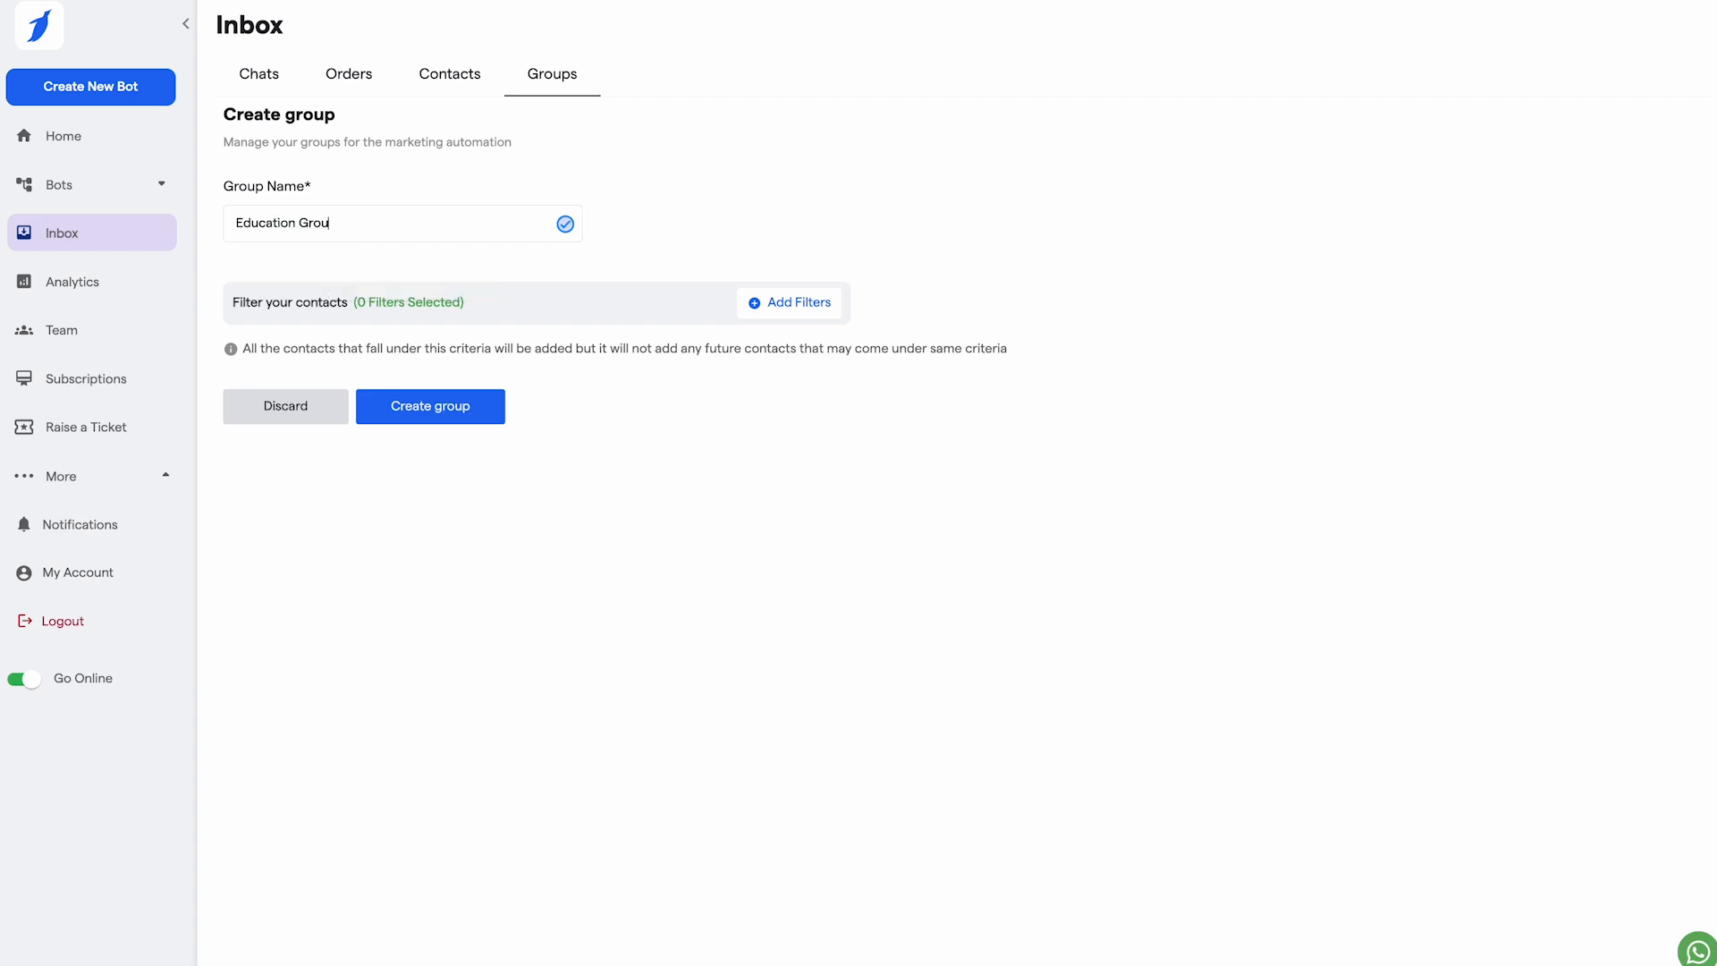
pyautogui.write('p')
pyautogui.click(432, 415)
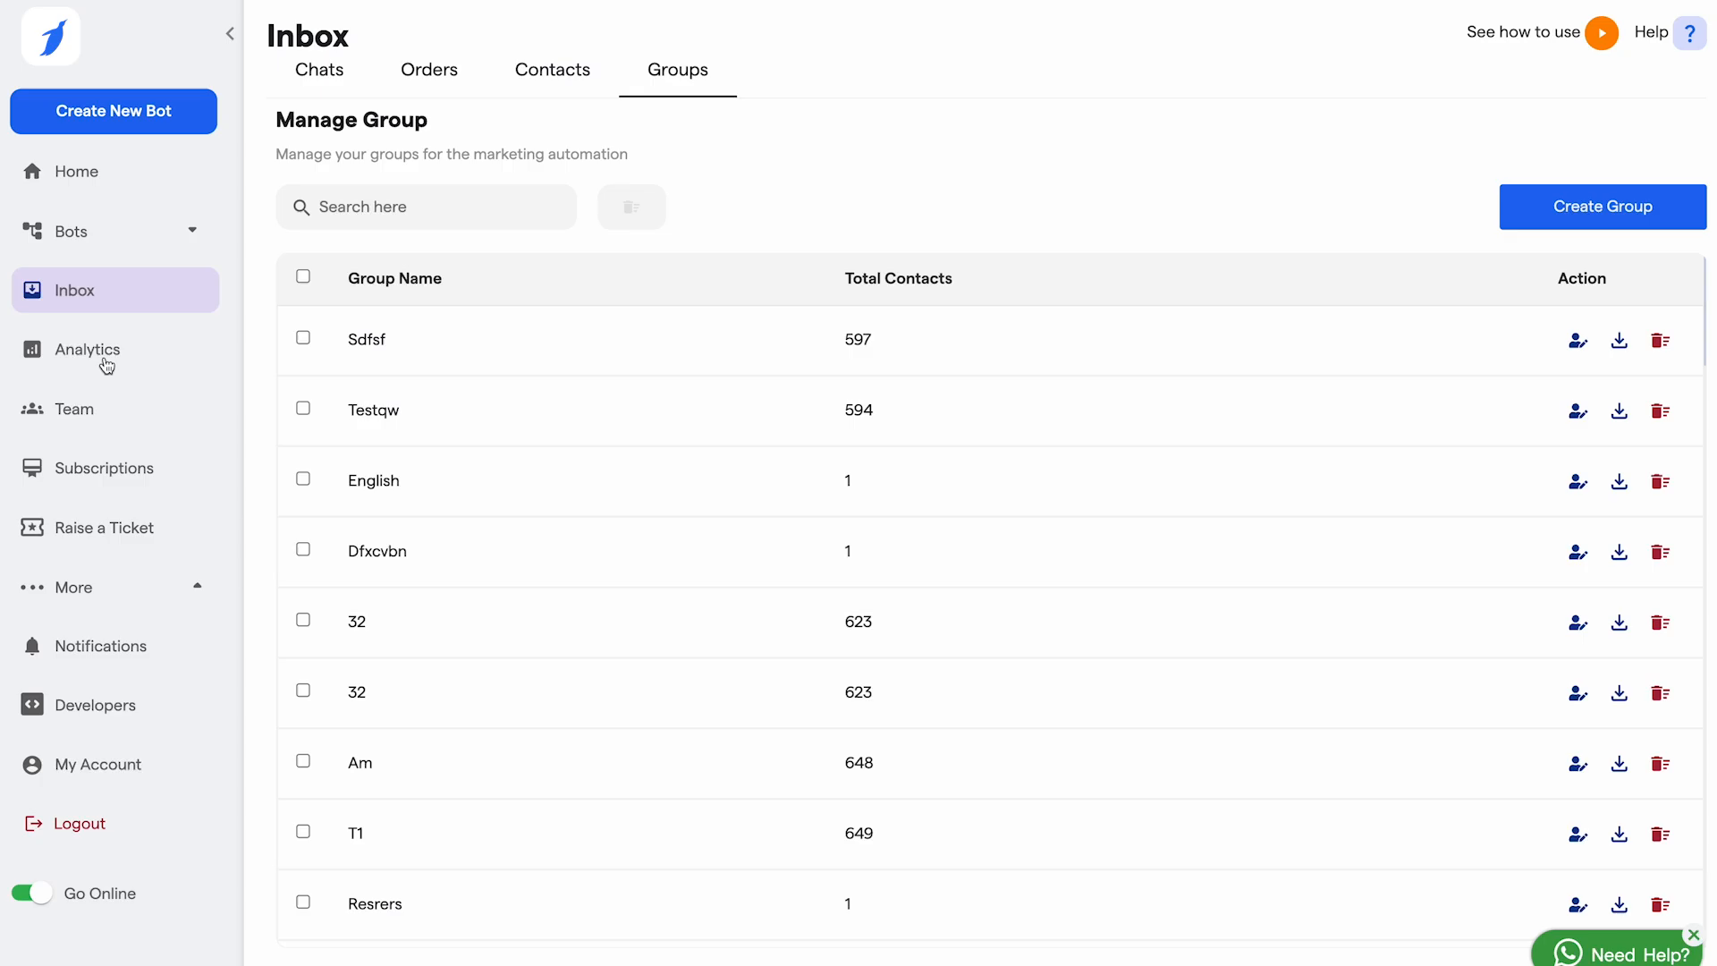
pyautogui.click(108, 358)
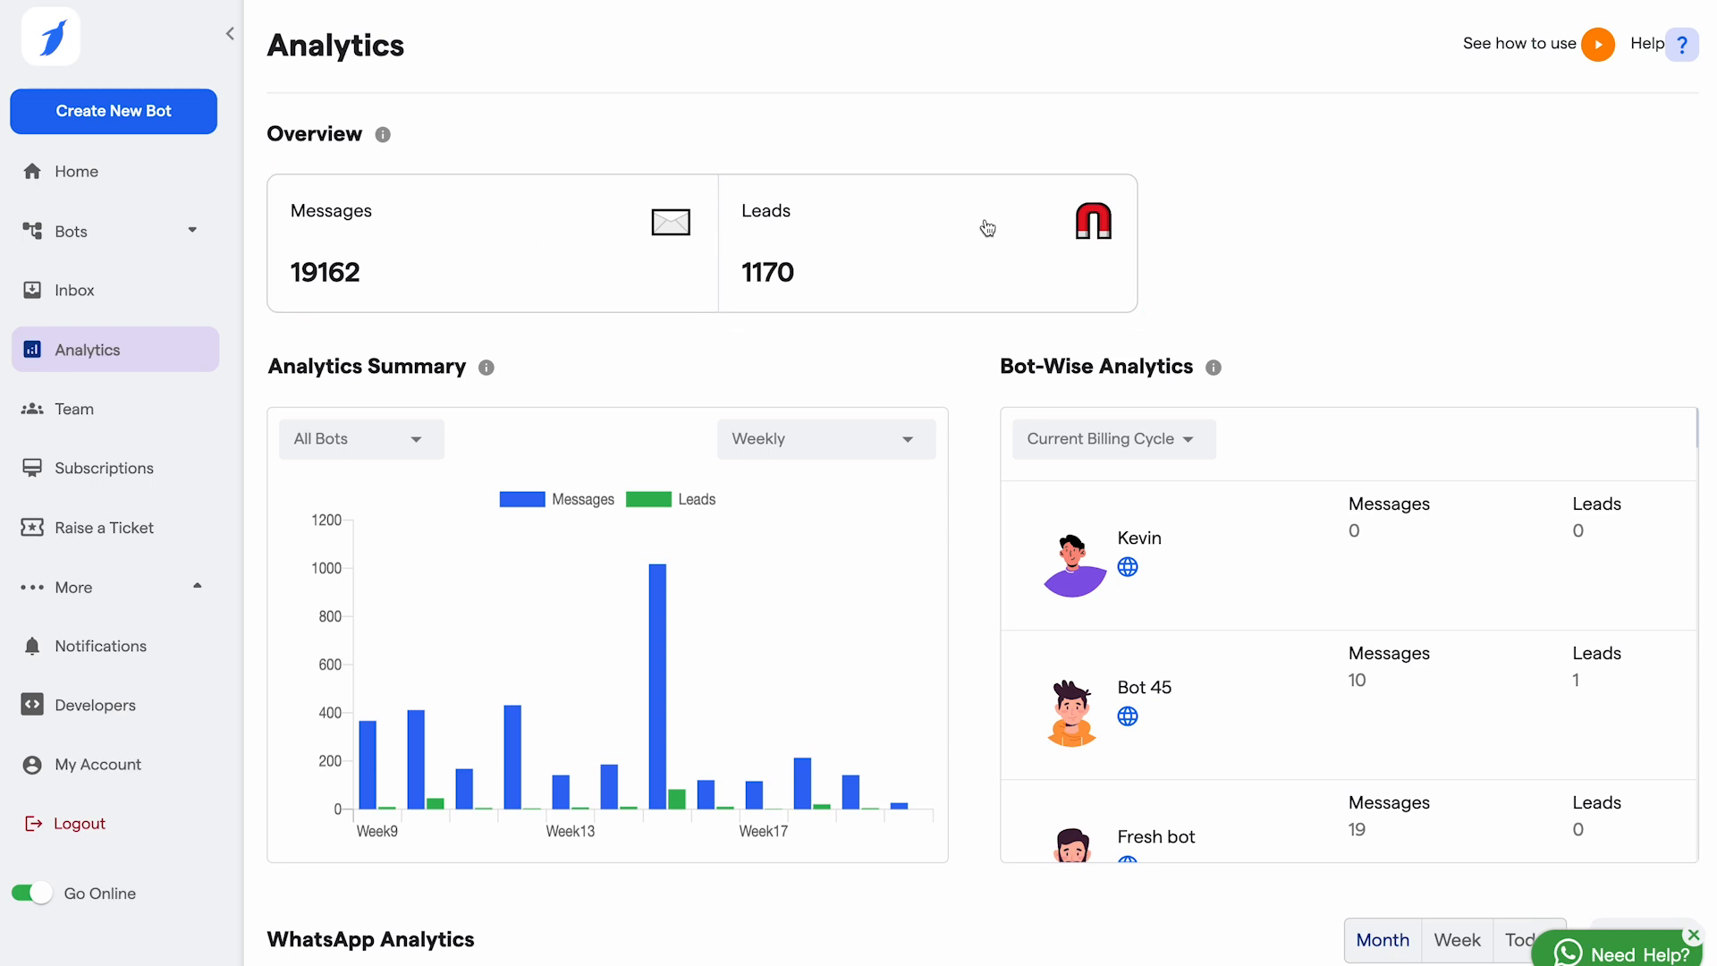
# Step: Hide the Messages series in the Analytics Summary chart and scroll through the charts
pyautogui.scroll(-2, 987, 228)
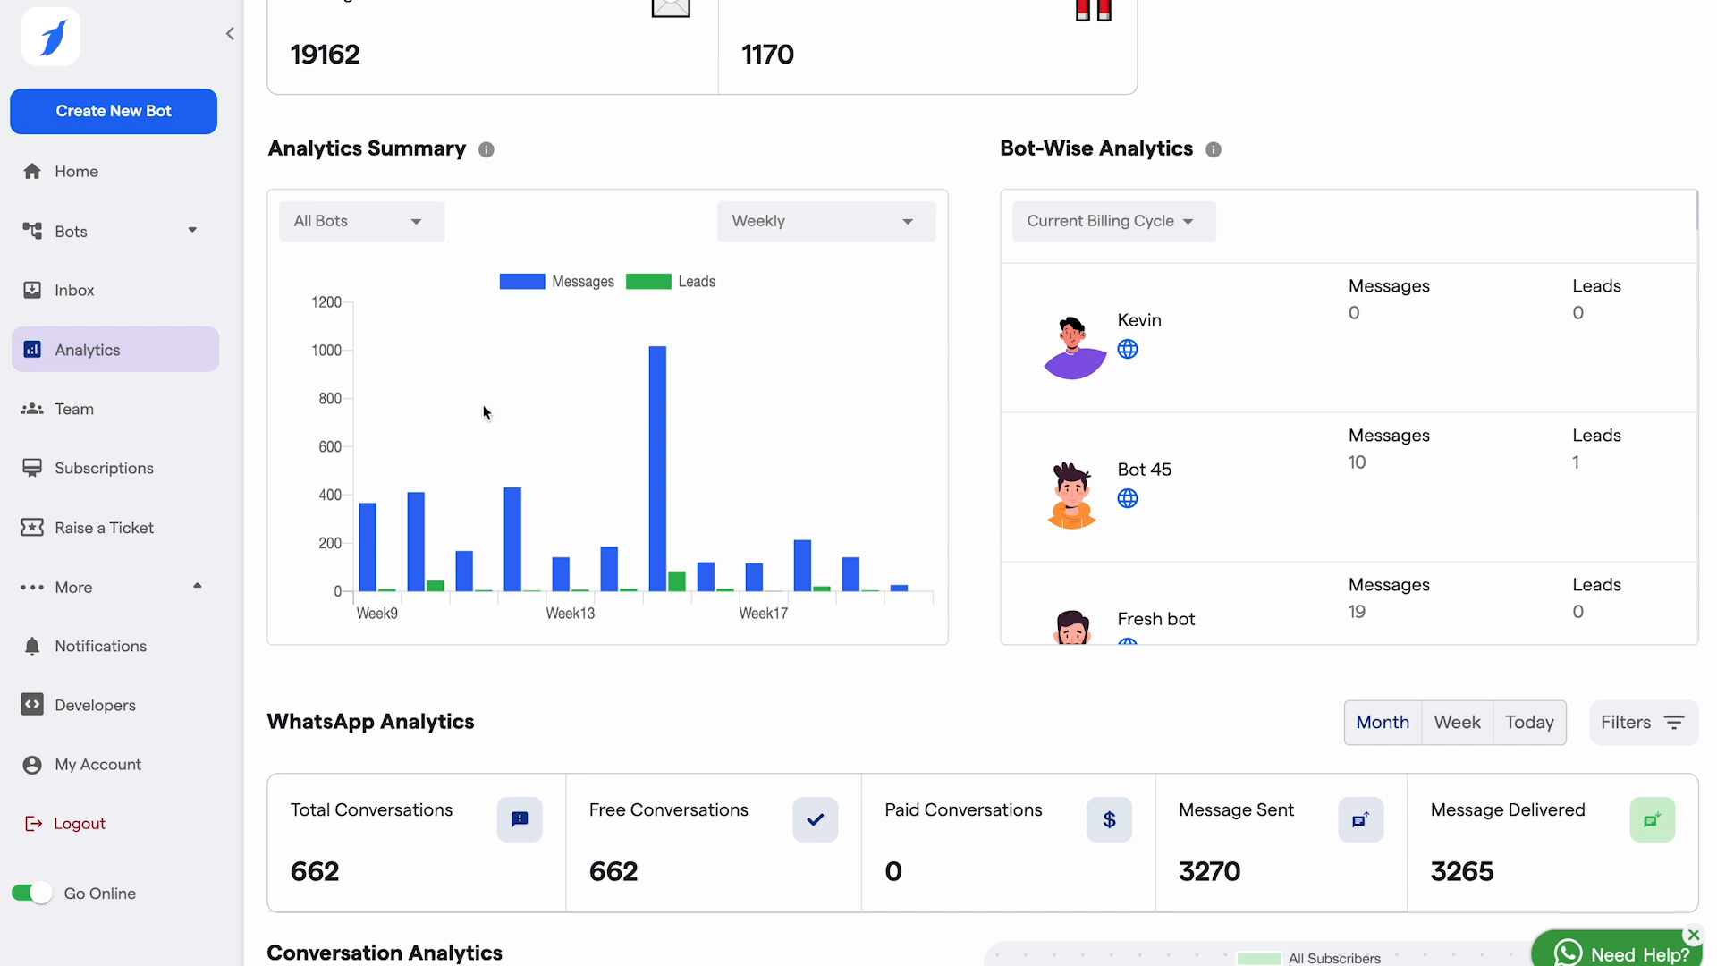
pyautogui.click(563, 285)
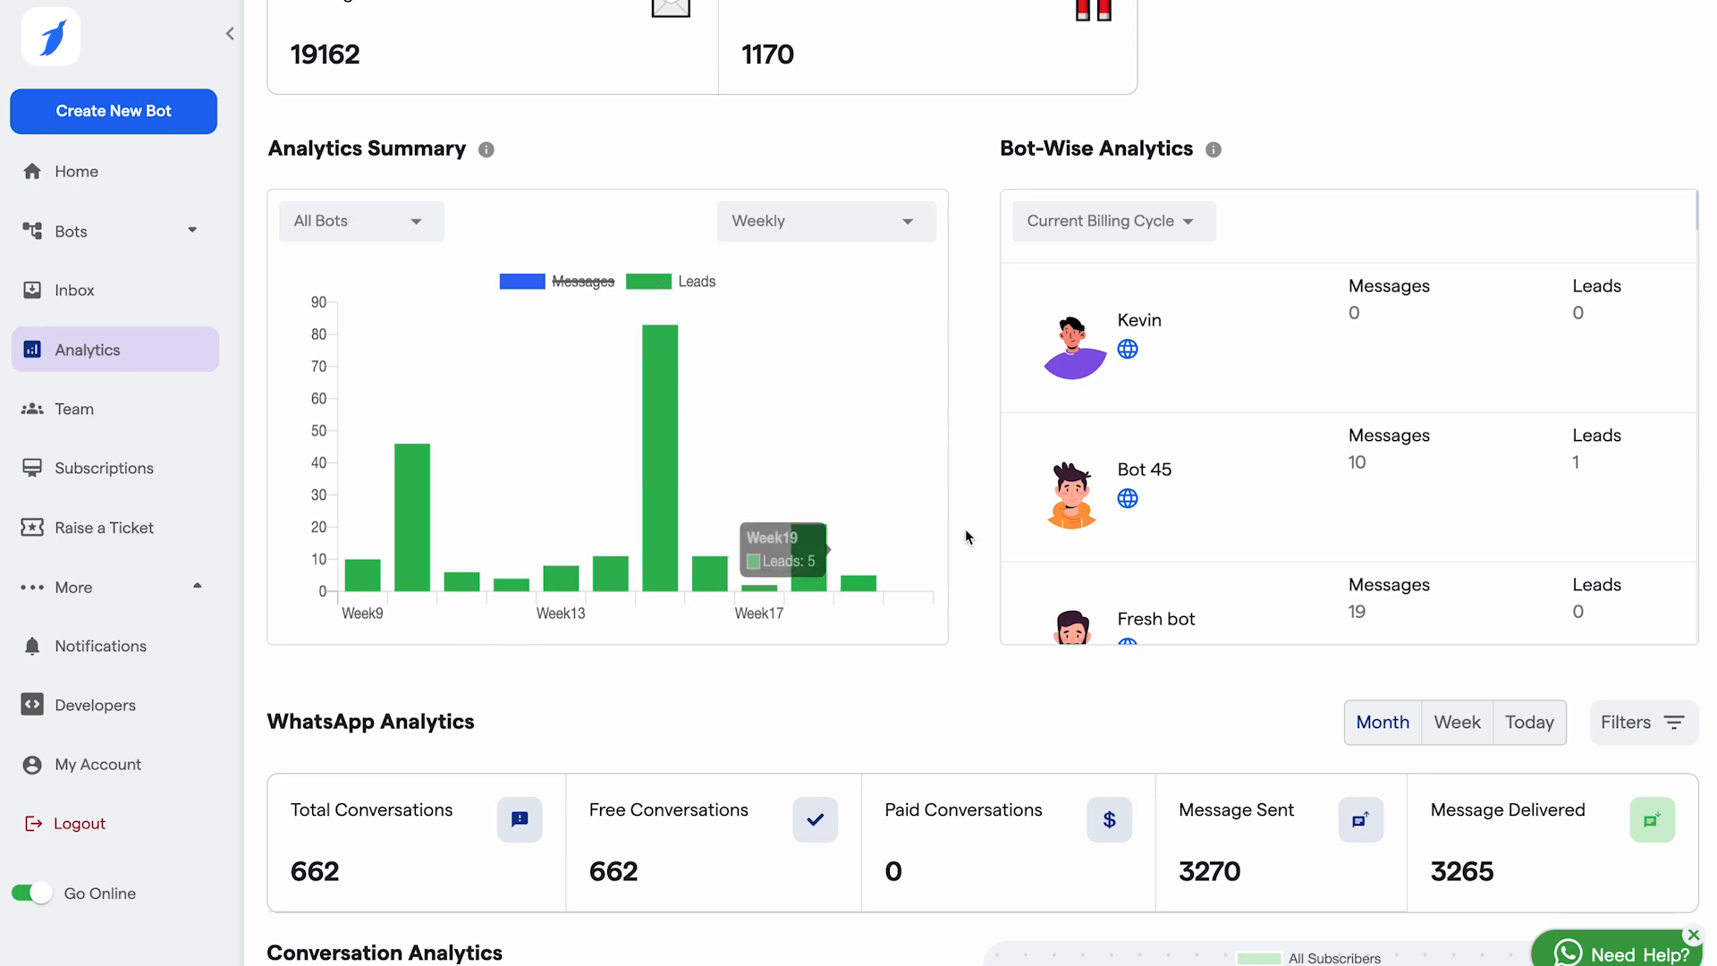
pyautogui.scroll(-1, 1176, 343)
pyautogui.scroll(1, 1174, 341)
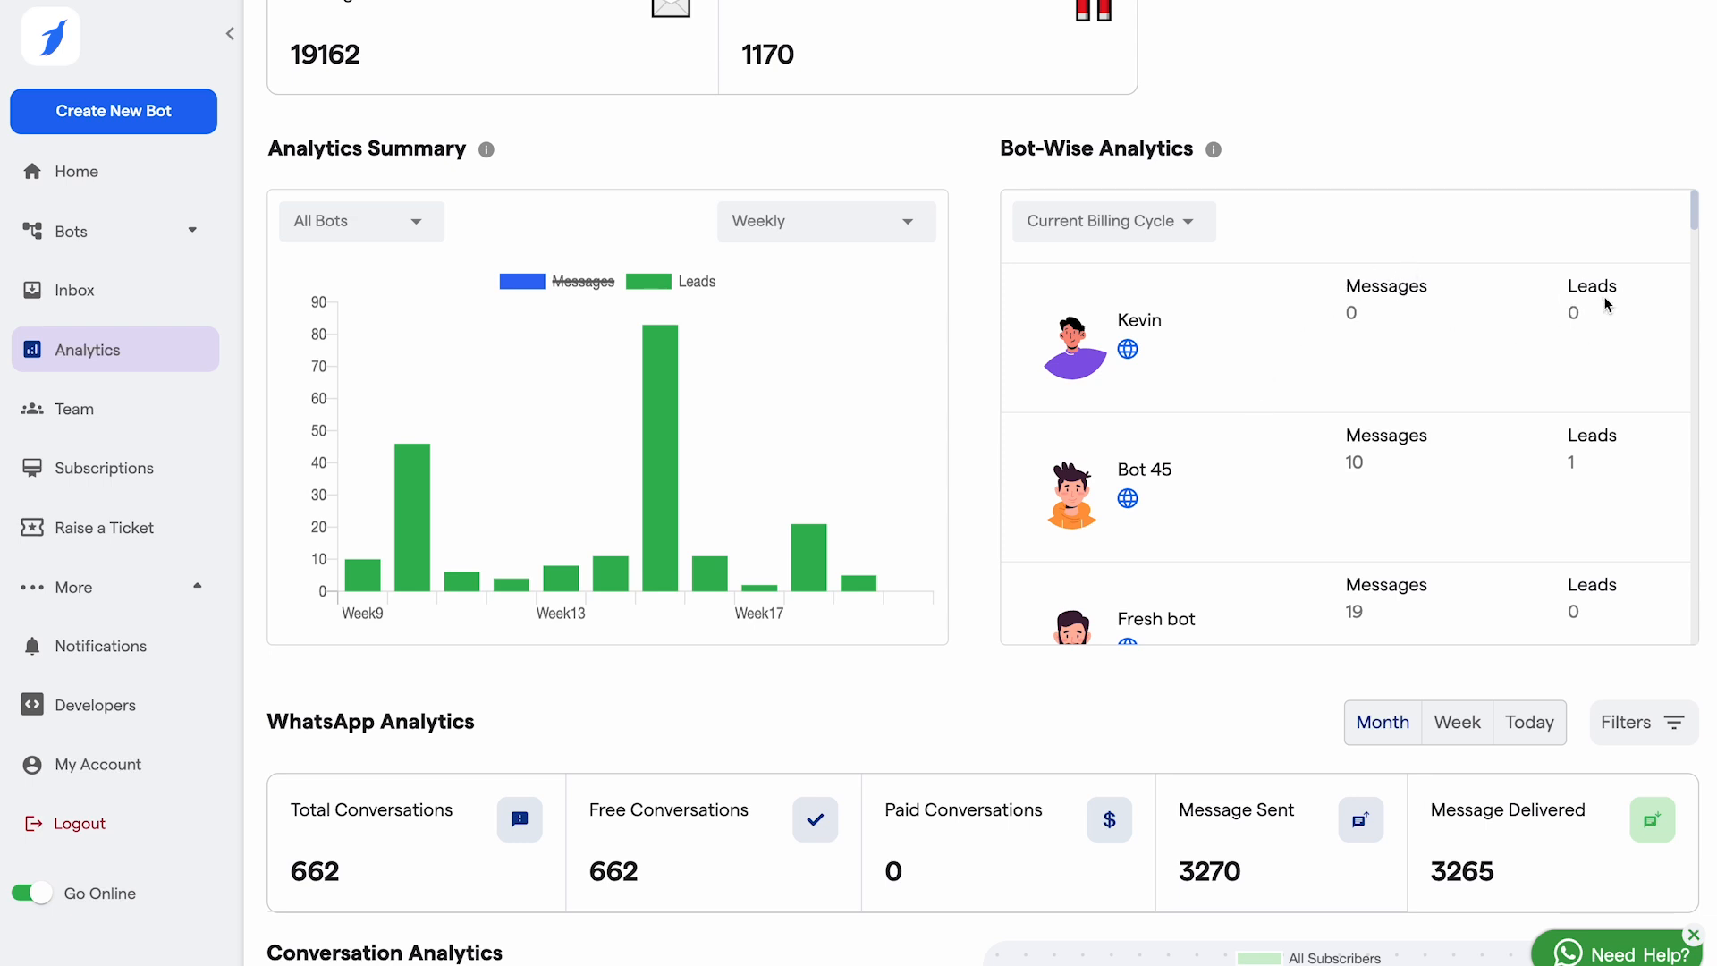
pyautogui.scroll(-5, 1374, 501)
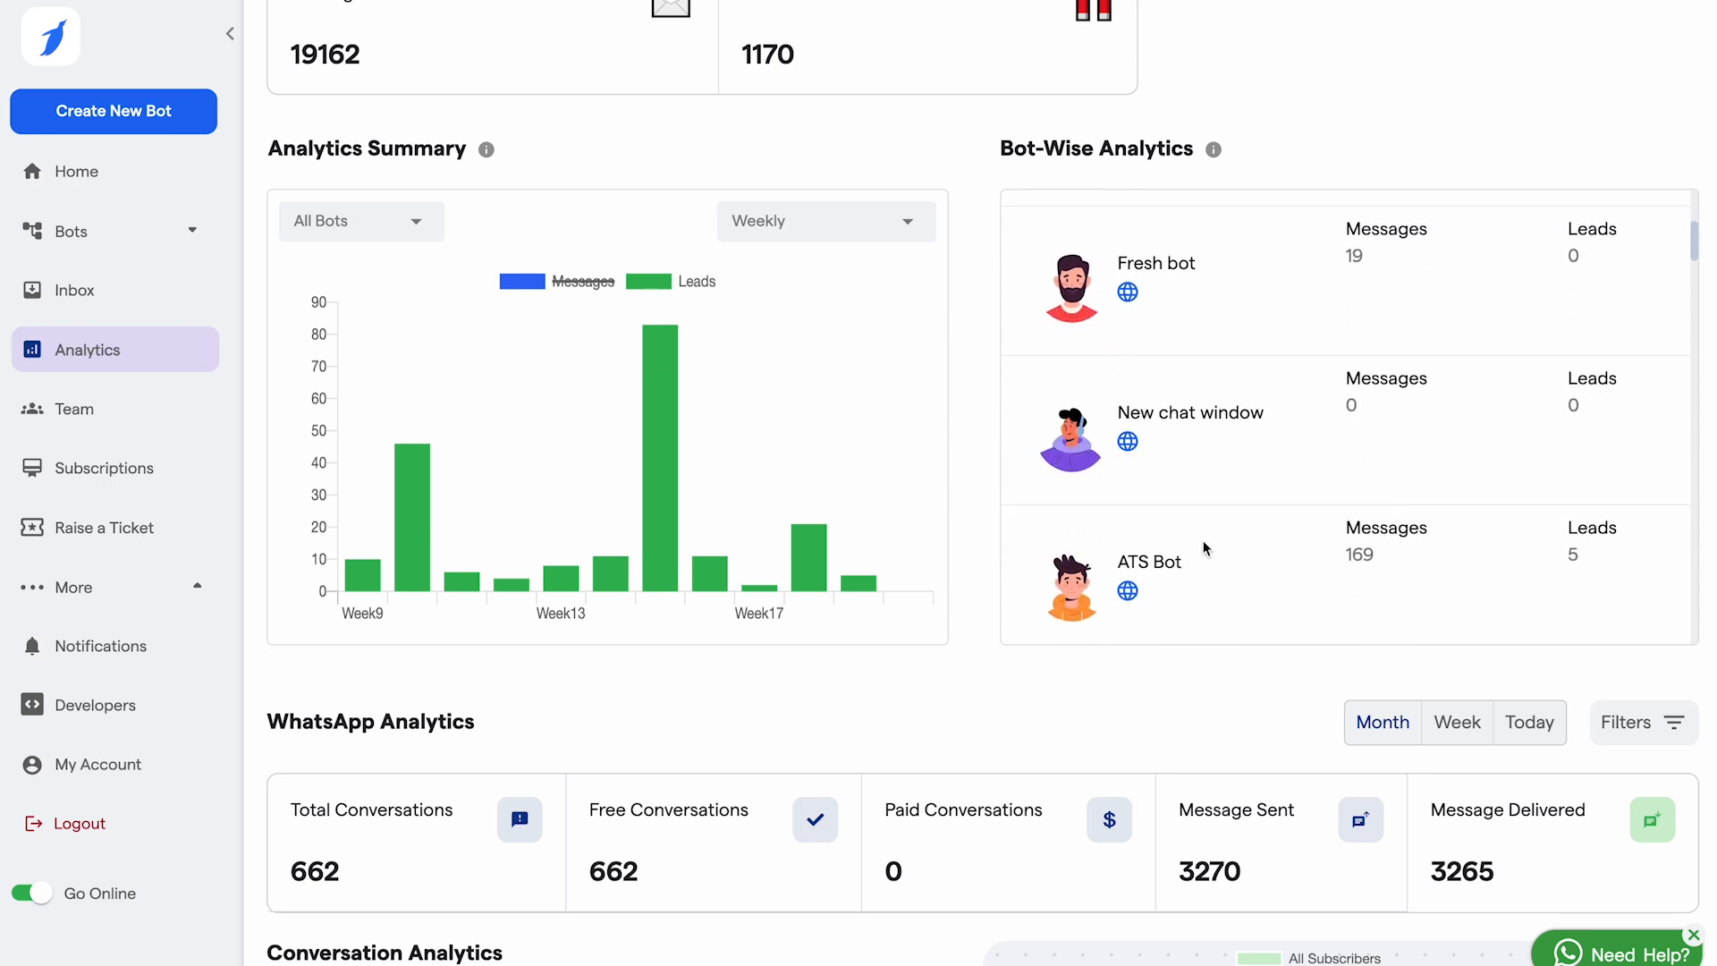
pyautogui.scroll(2, 878, 597)
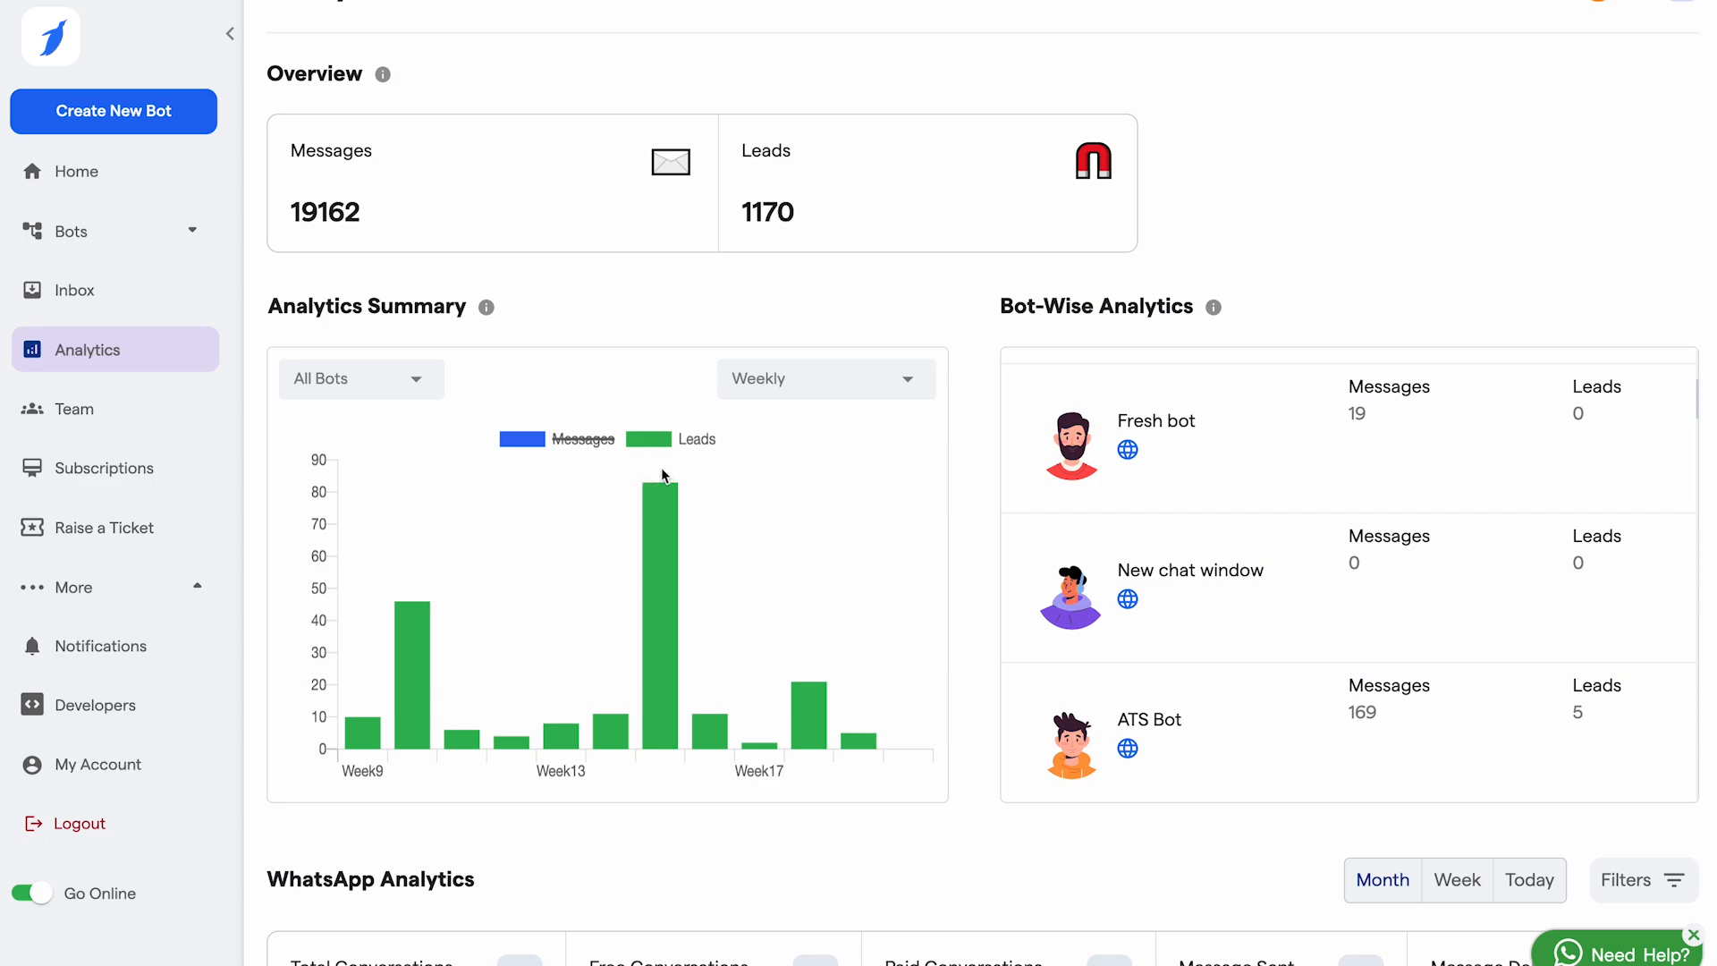
pyautogui.scroll(-6, 662, 467)
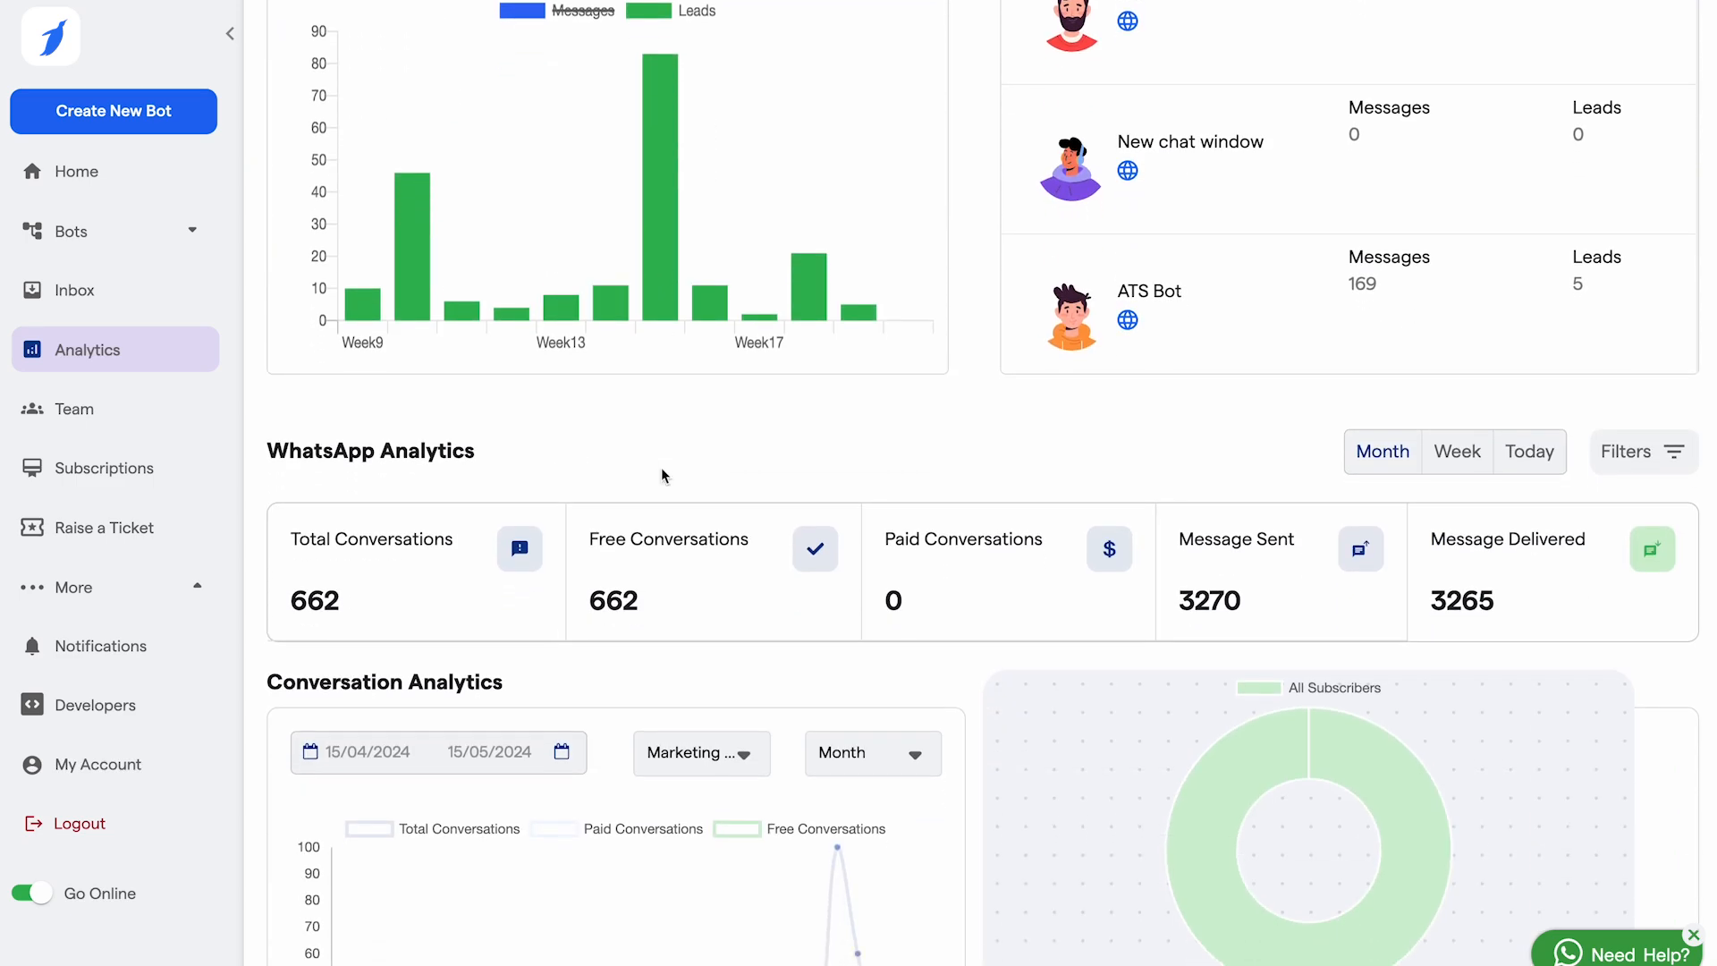
pyautogui.scroll(-1, 628, 715)
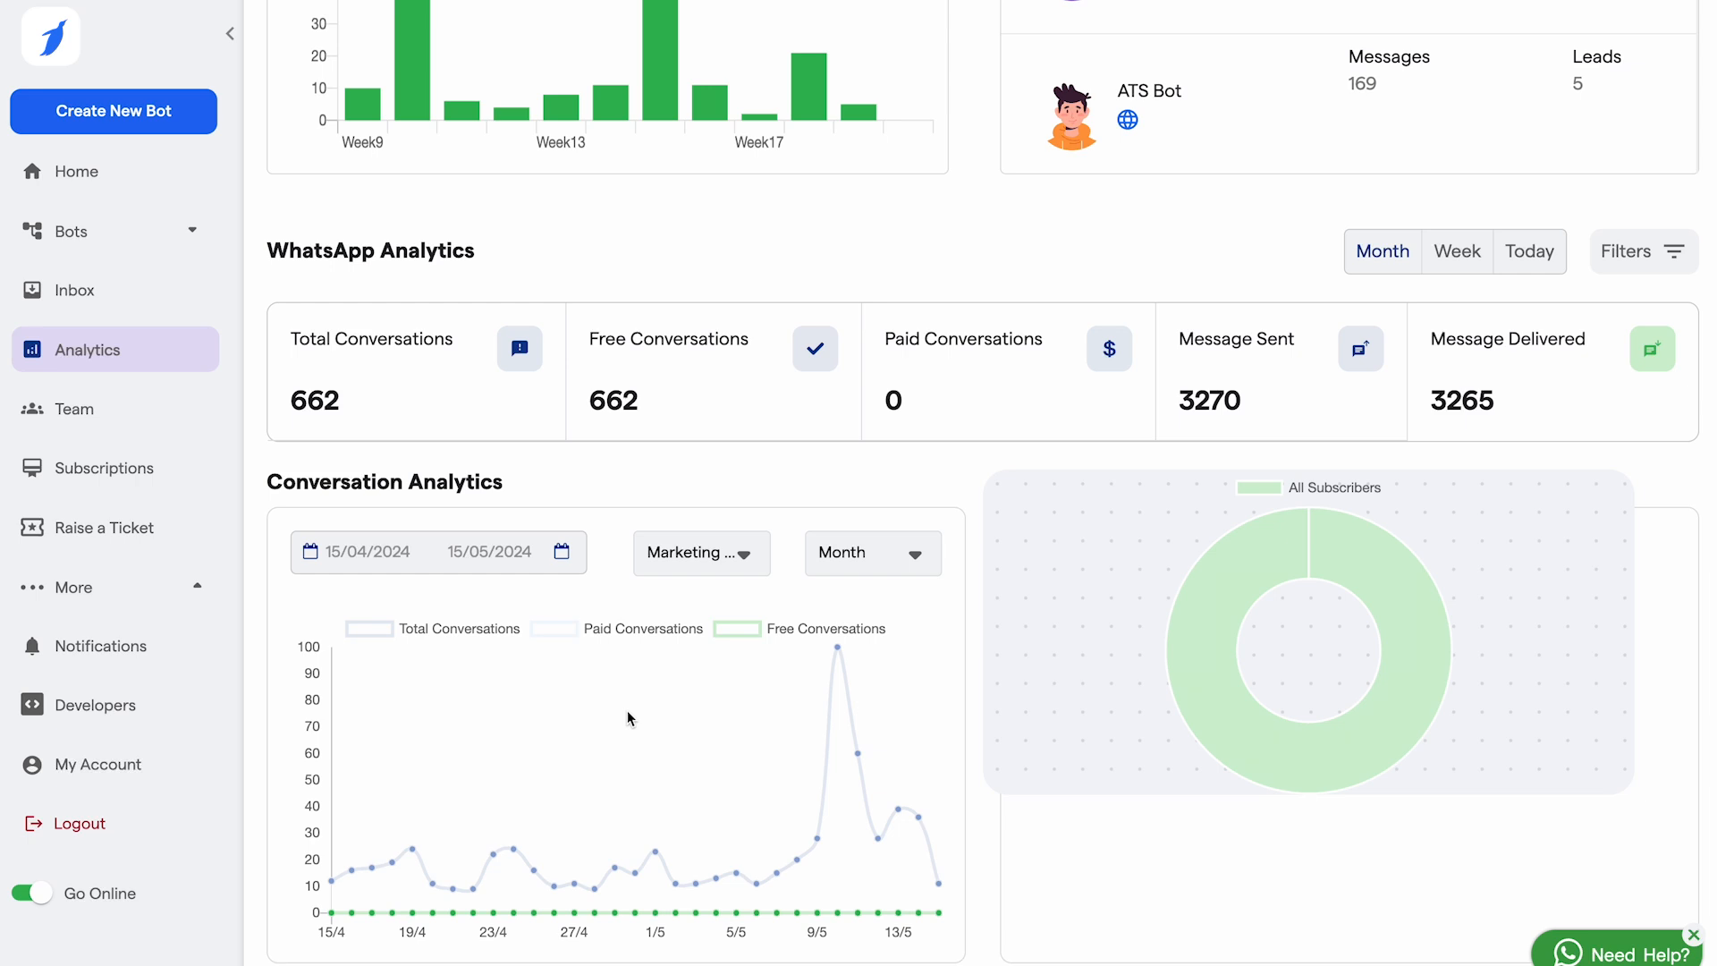
pyautogui.scroll(-2, 626, 710)
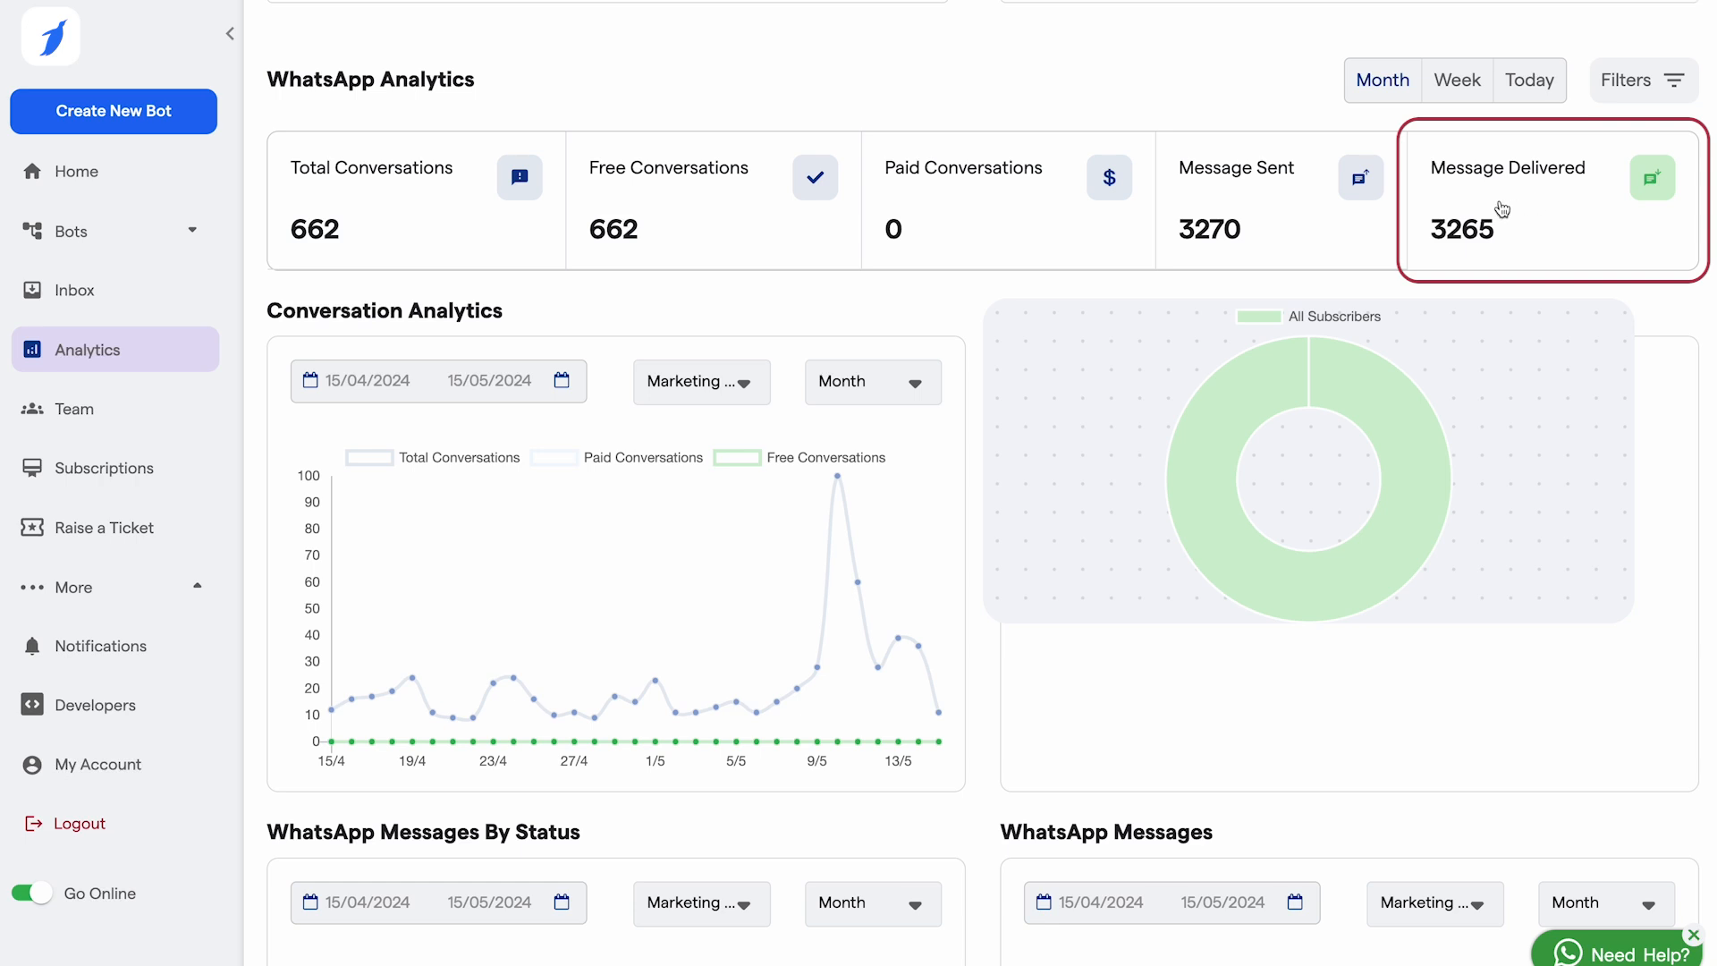
pyautogui.scroll(-1, 1052, 541)
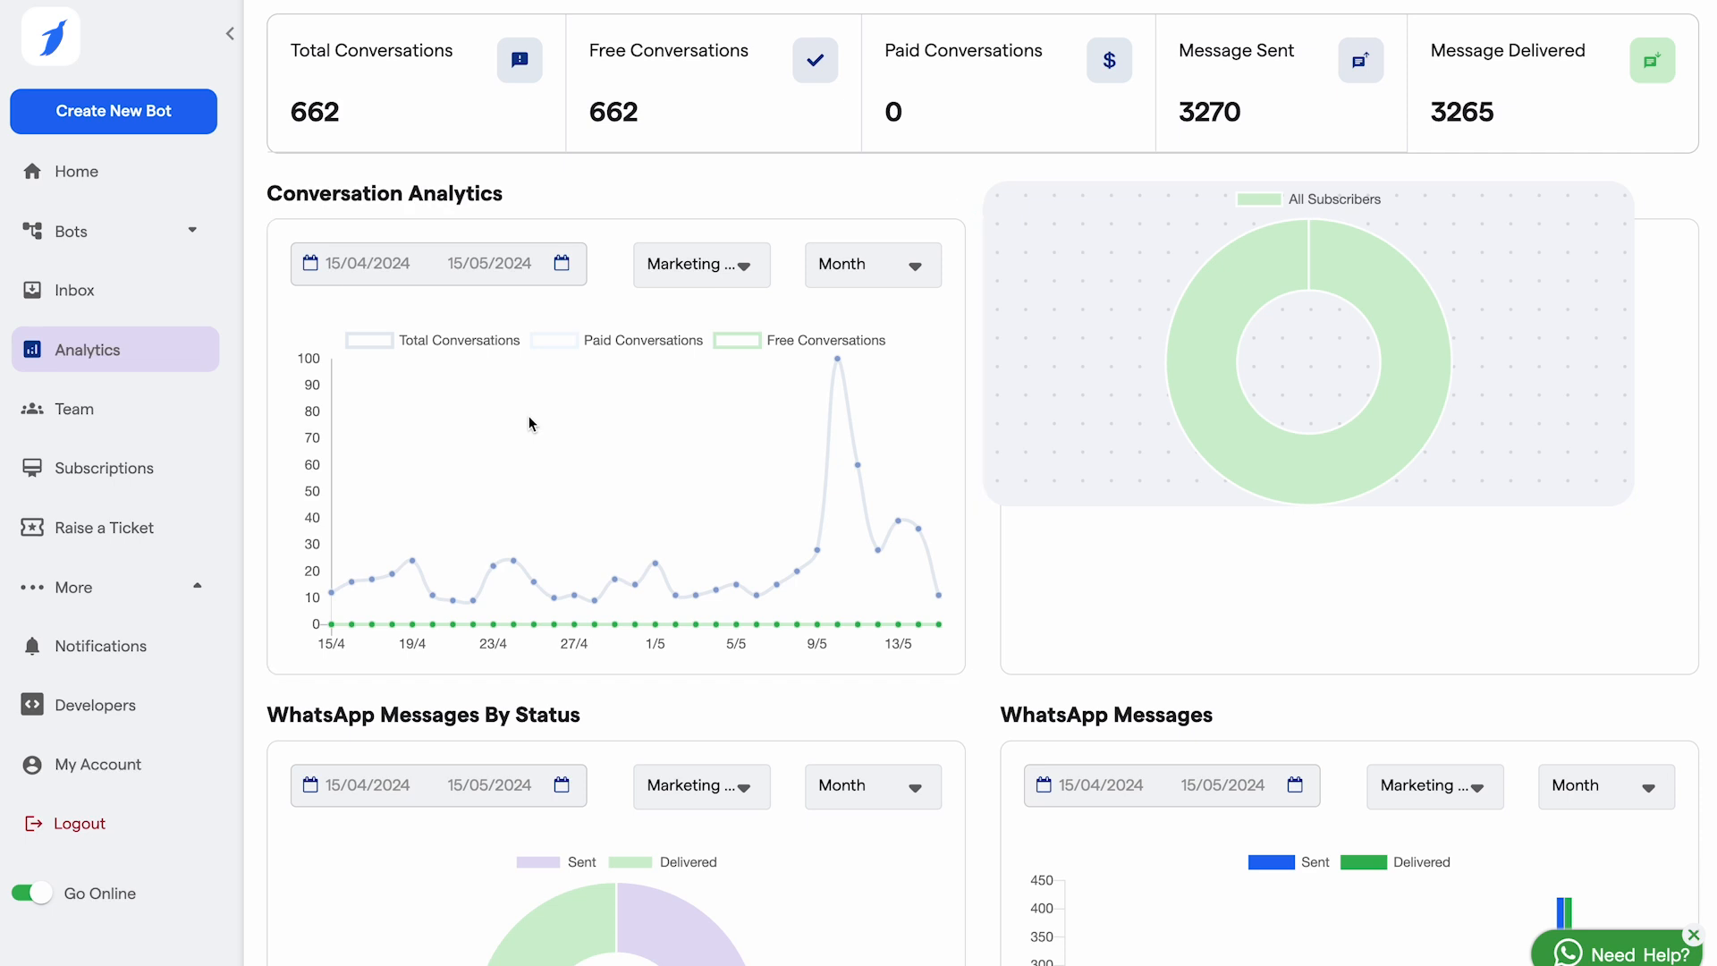
# Step: Toggle the Sent bars off and back on in the WhatsApp Messages chart
pyautogui.moveTo(1399, 347)
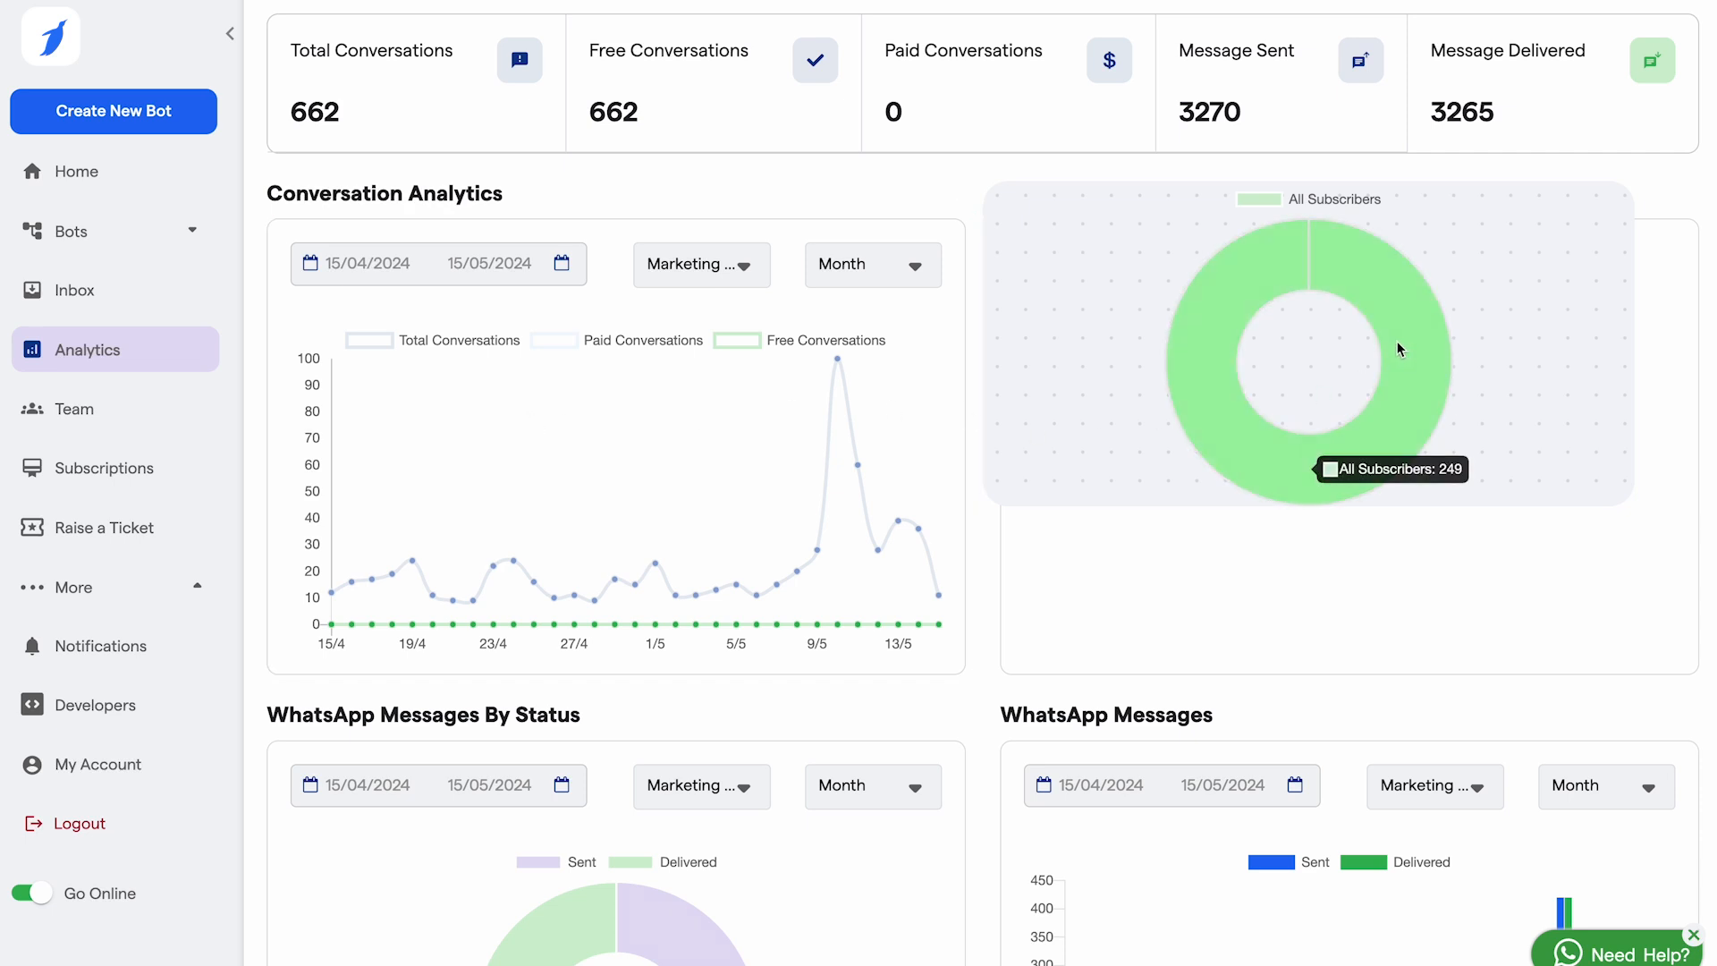
pyautogui.scroll(-3, 1403, 350)
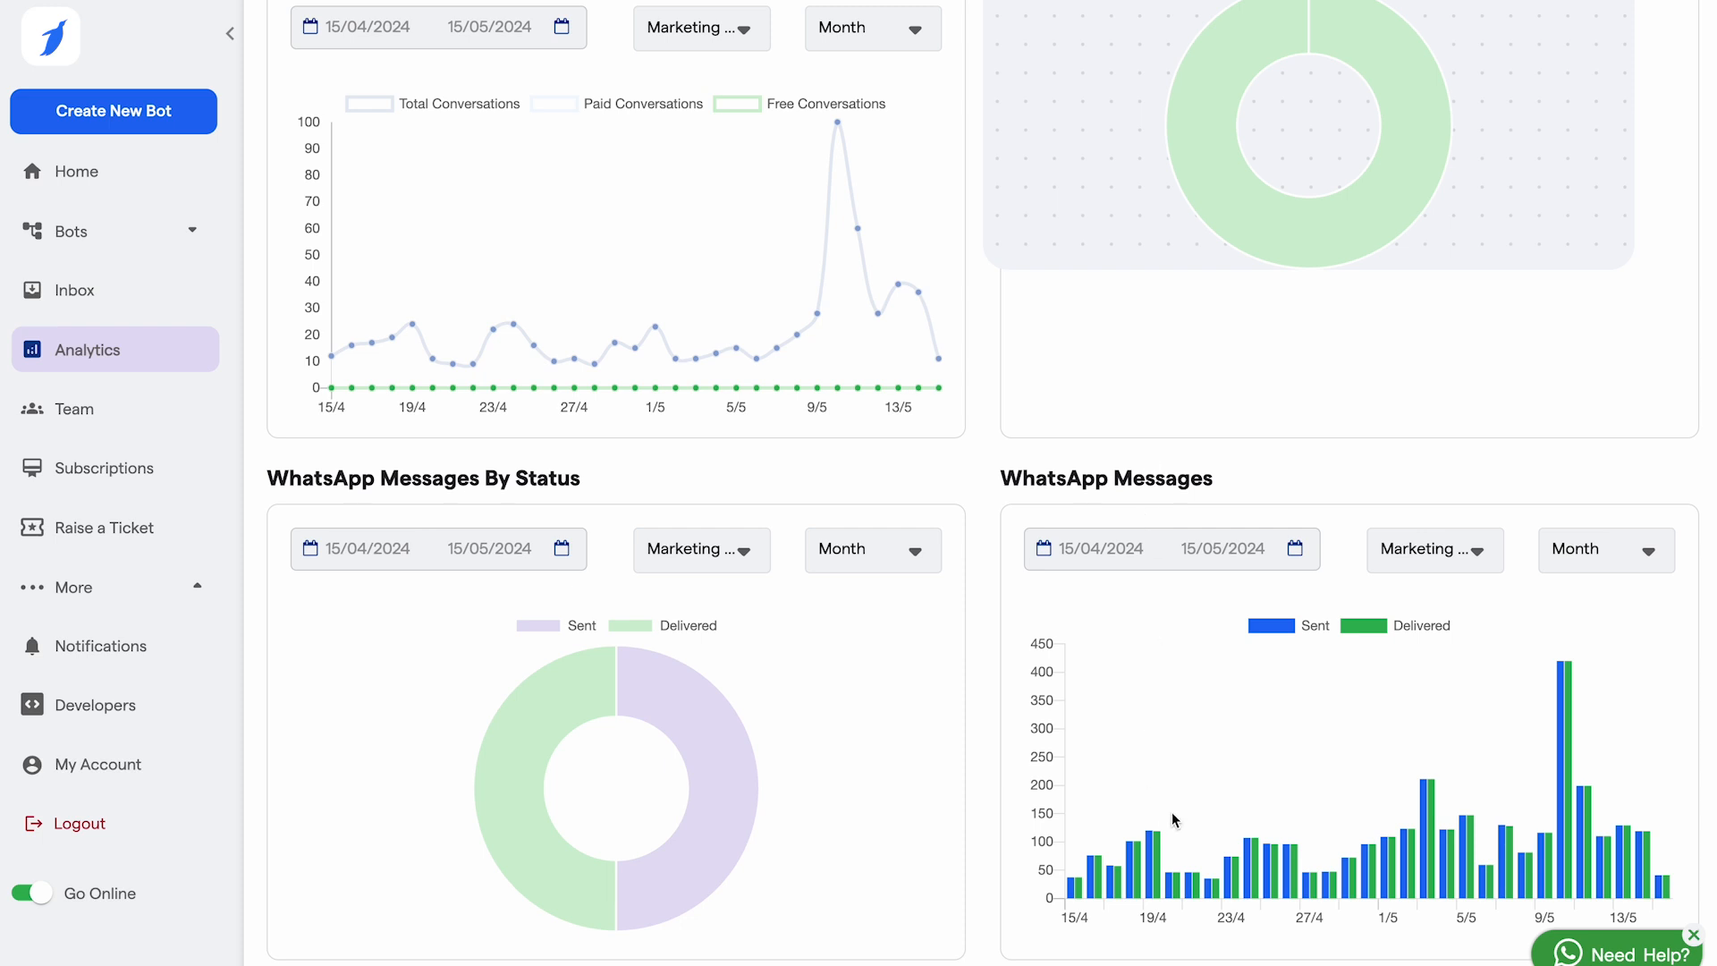
pyautogui.click(1279, 627)
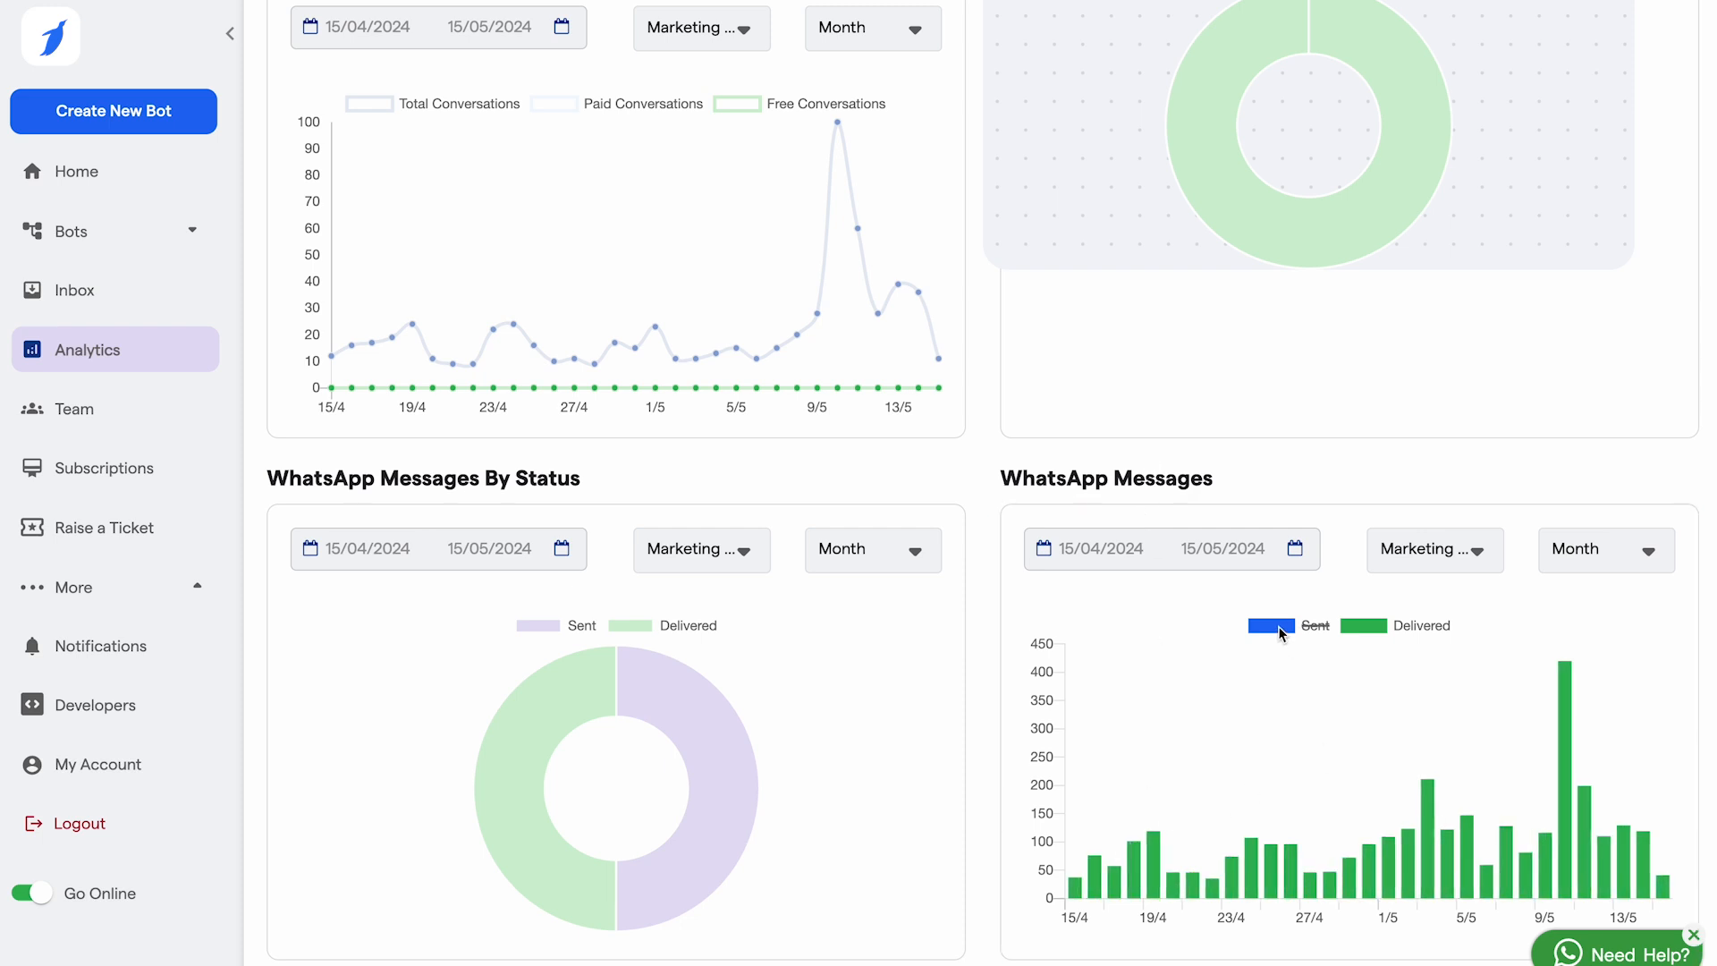
pyautogui.click(1278, 627)
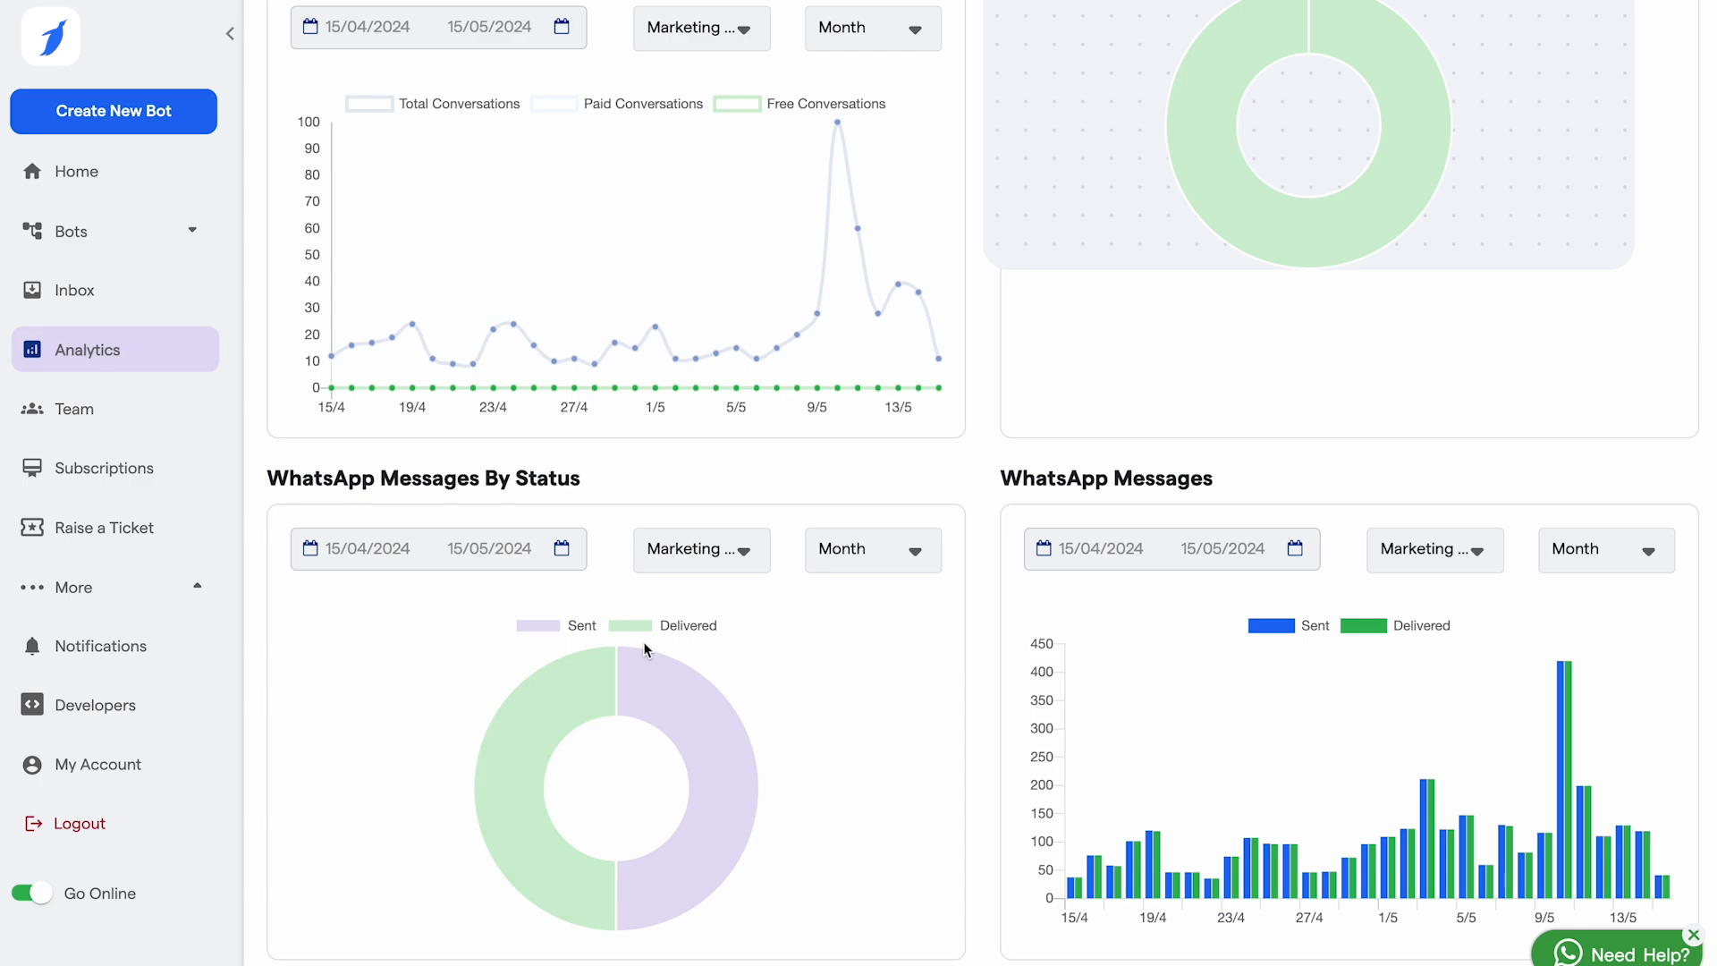
pyautogui.scroll(15, 763, 349)
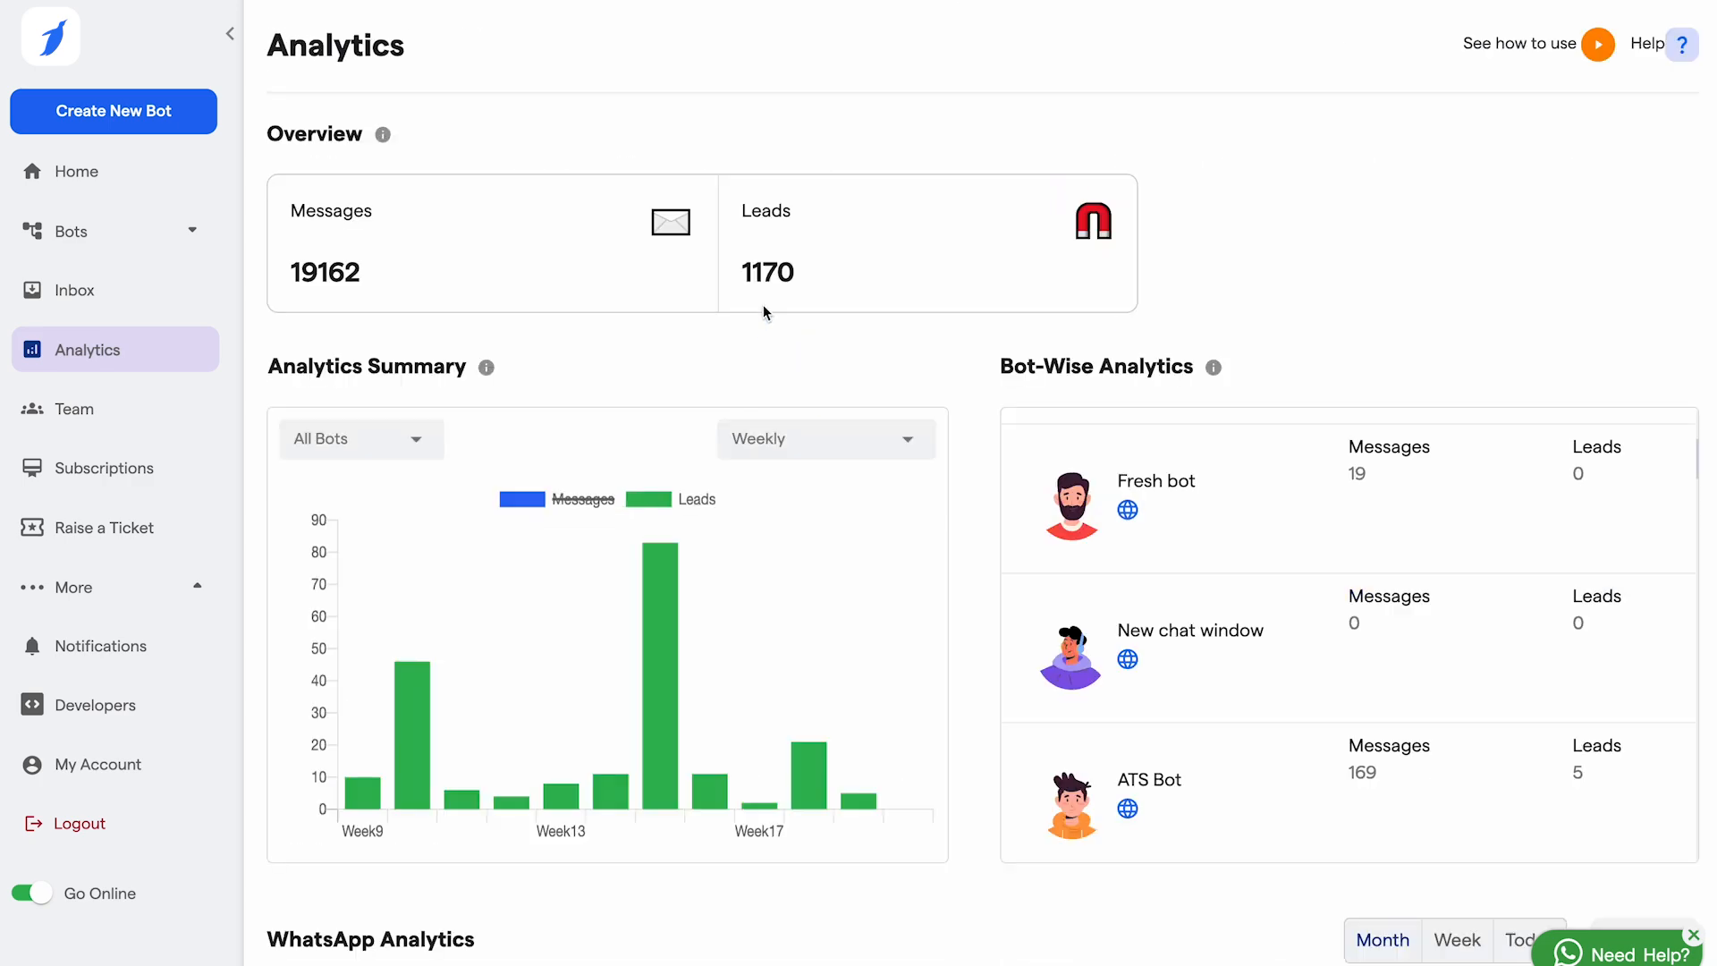
# Step: On the Team page, start a new member and enter their name, e-mail and phone number
pyautogui.click(89, 404)
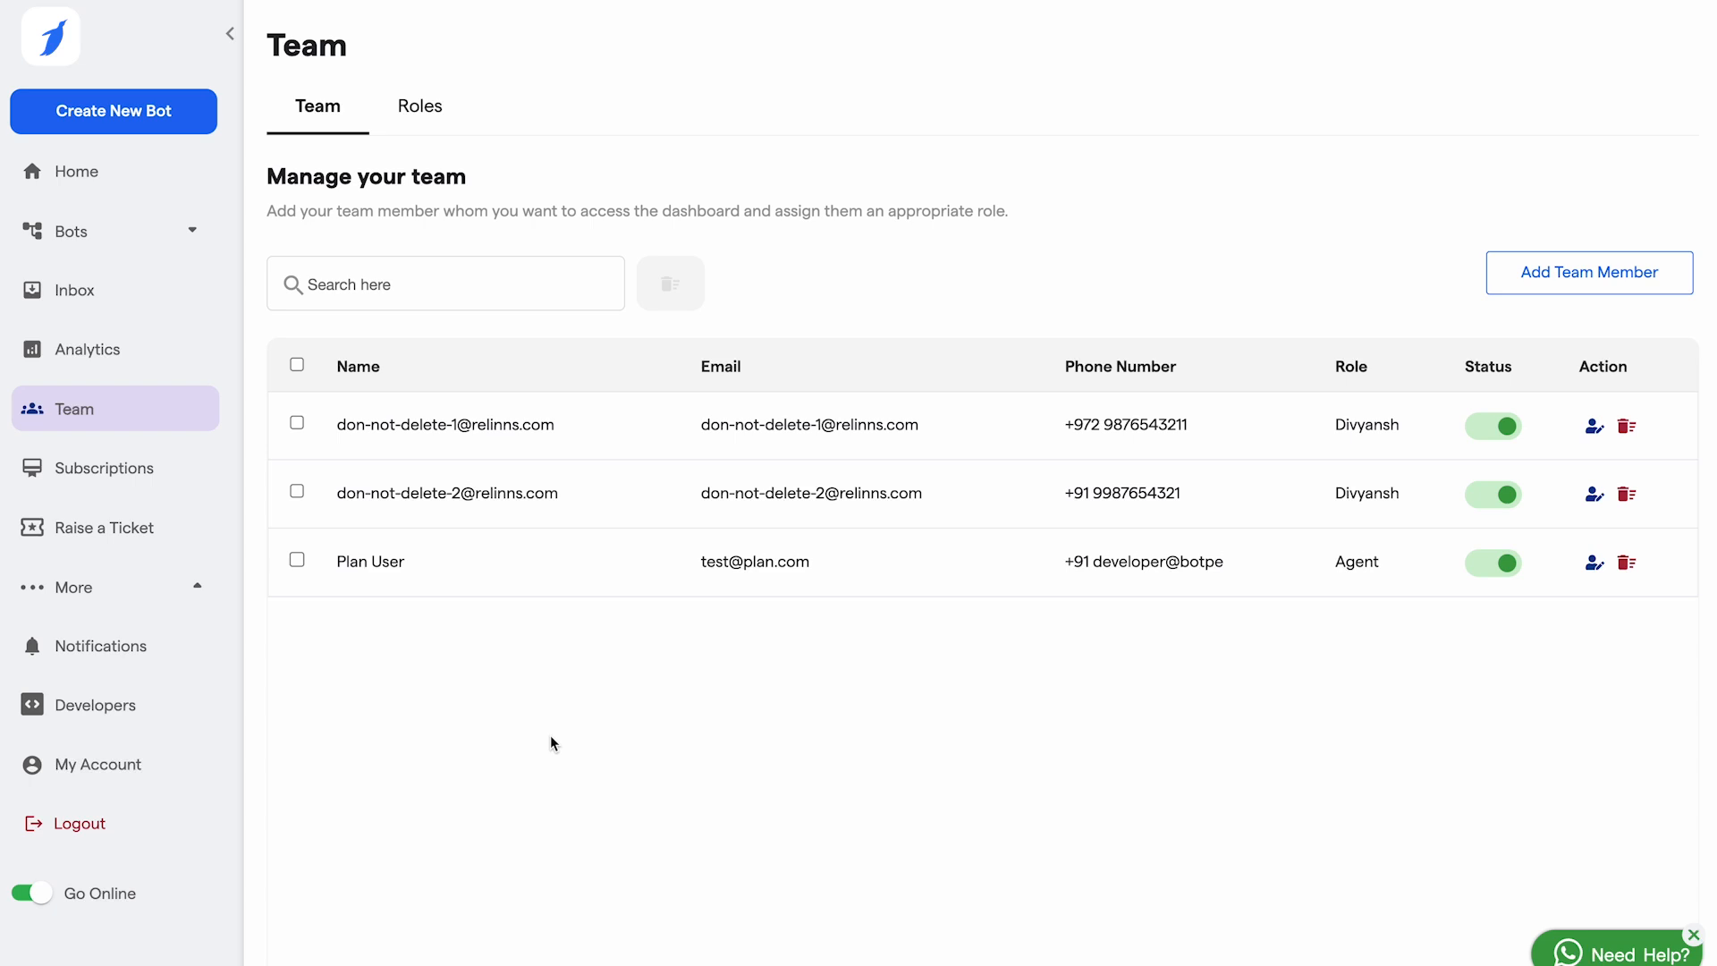
pyautogui.click(1597, 272)
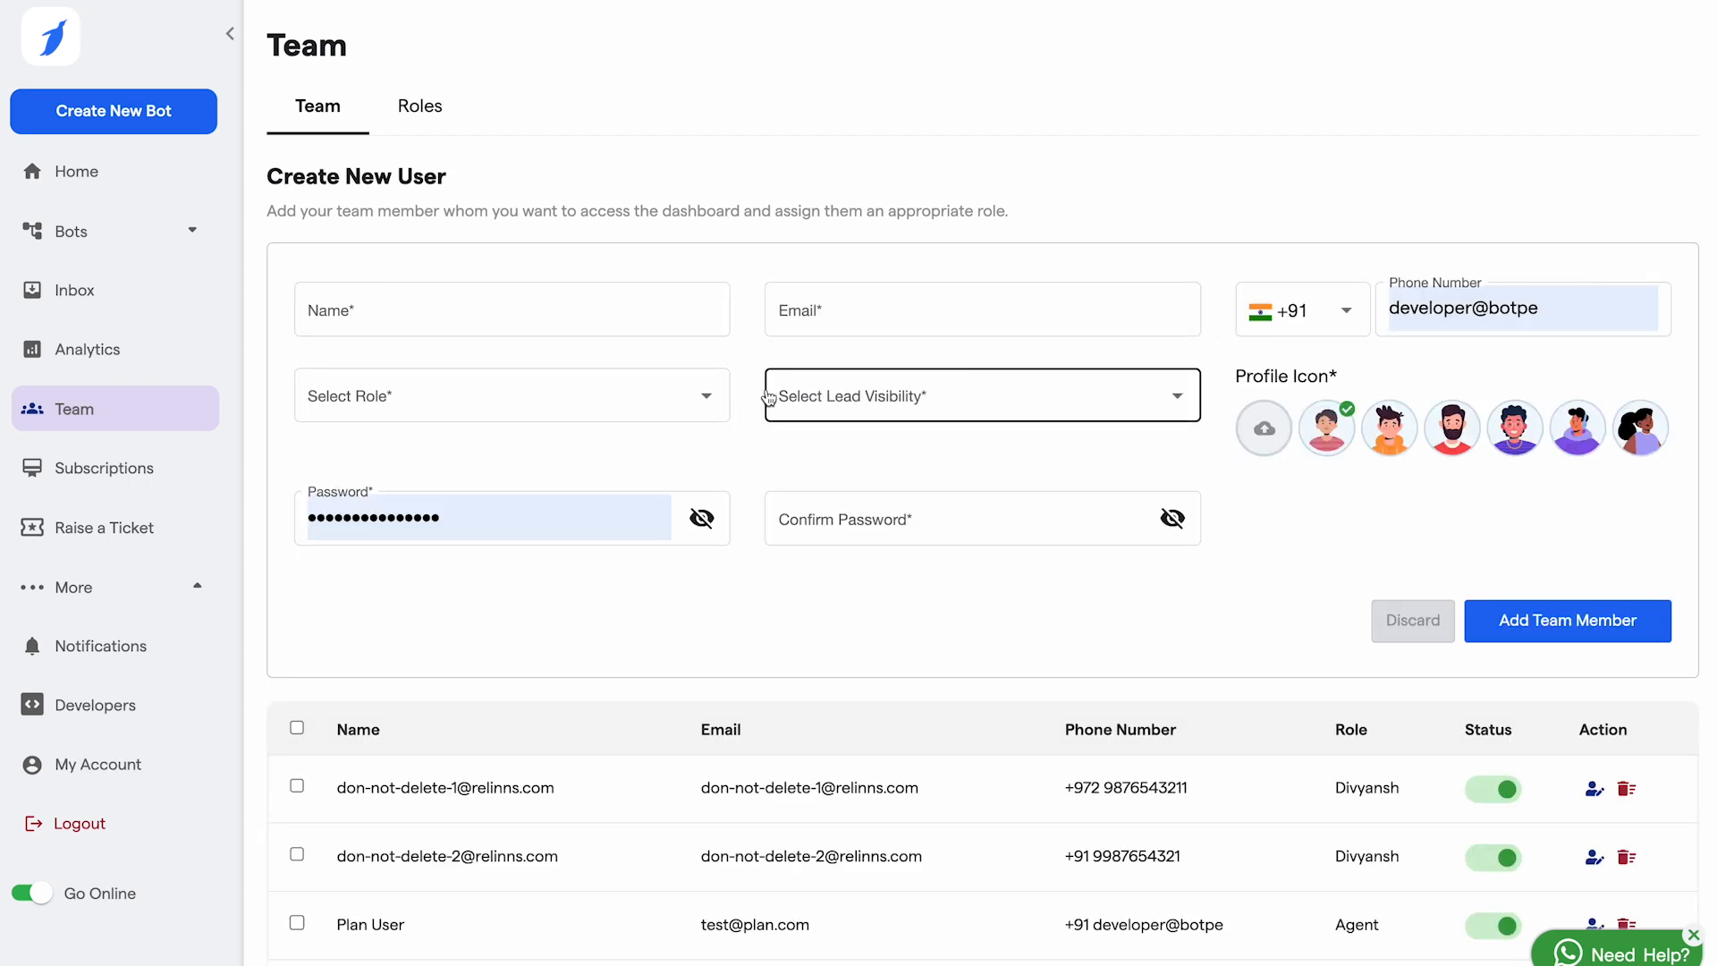
pyautogui.click(513, 293)
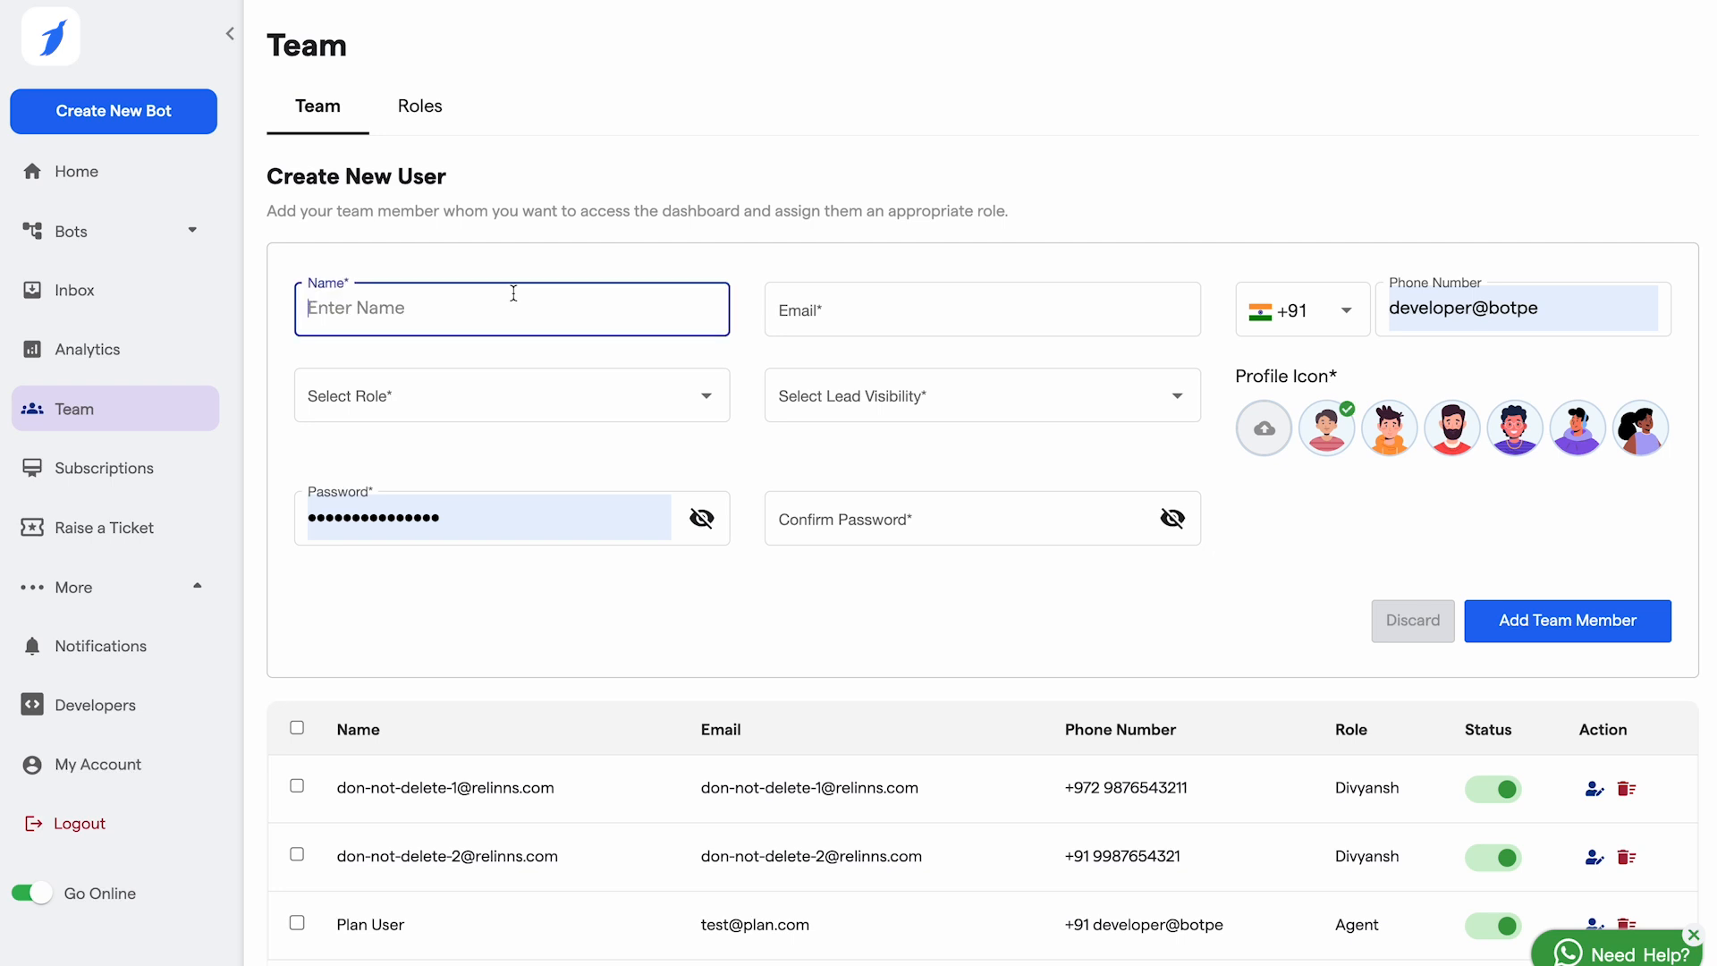
pyautogui.write('Kevin')
pyautogui.click(892, 317)
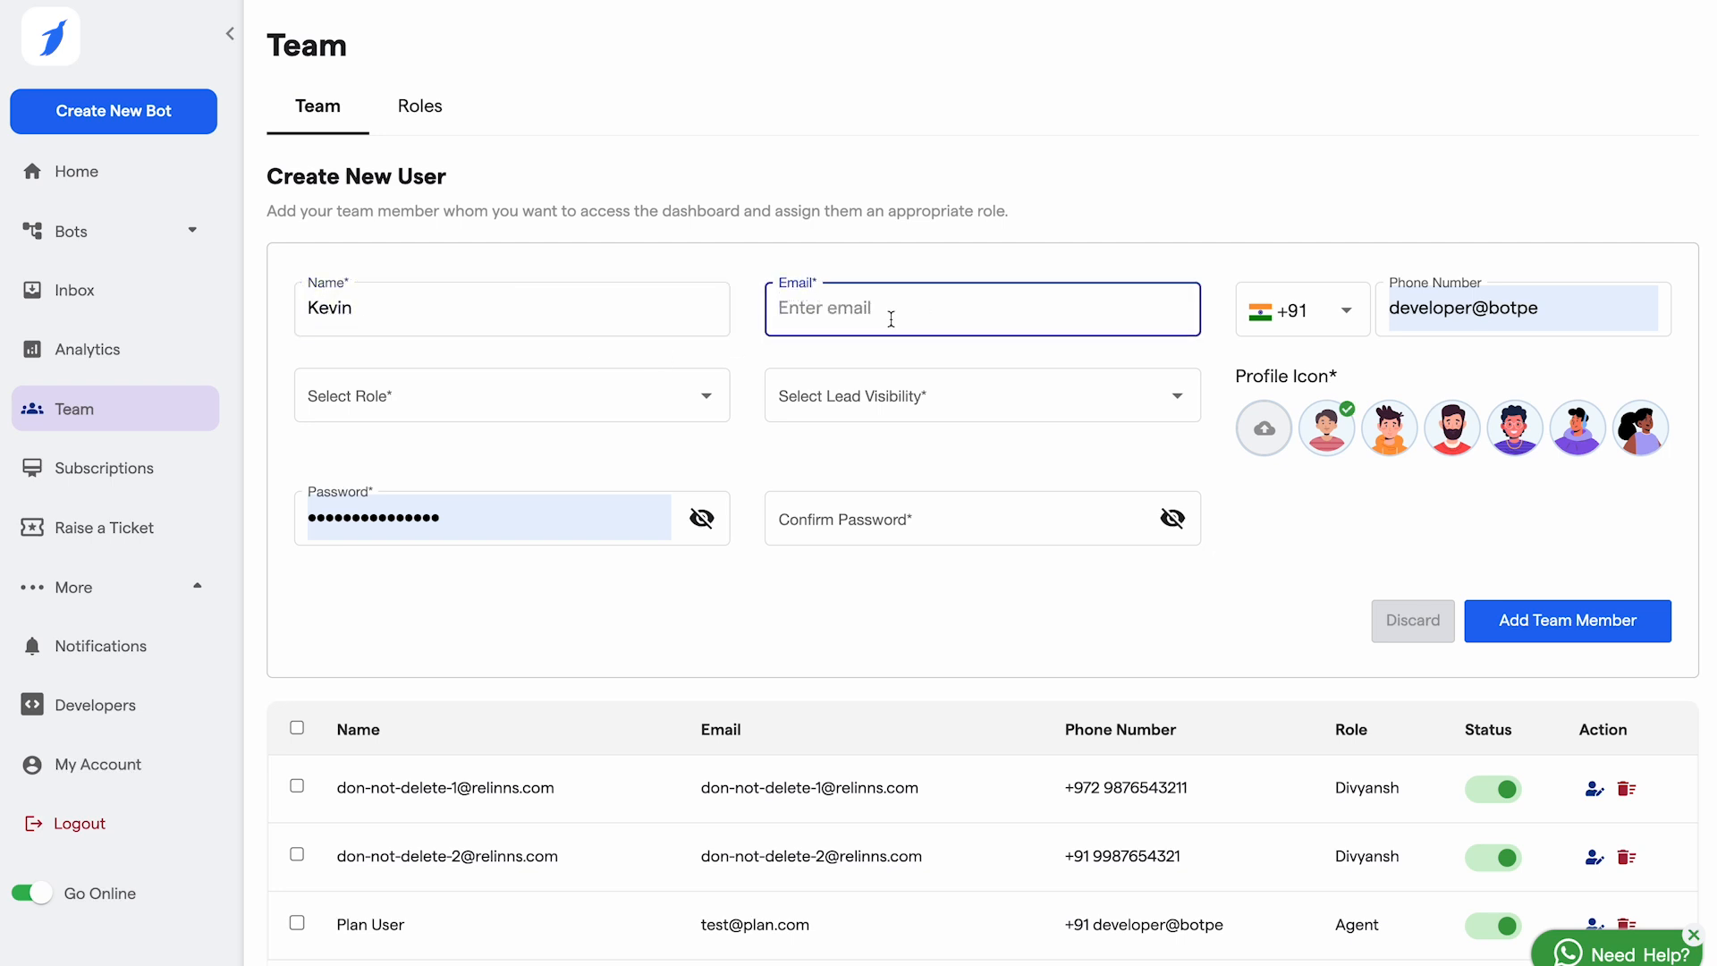
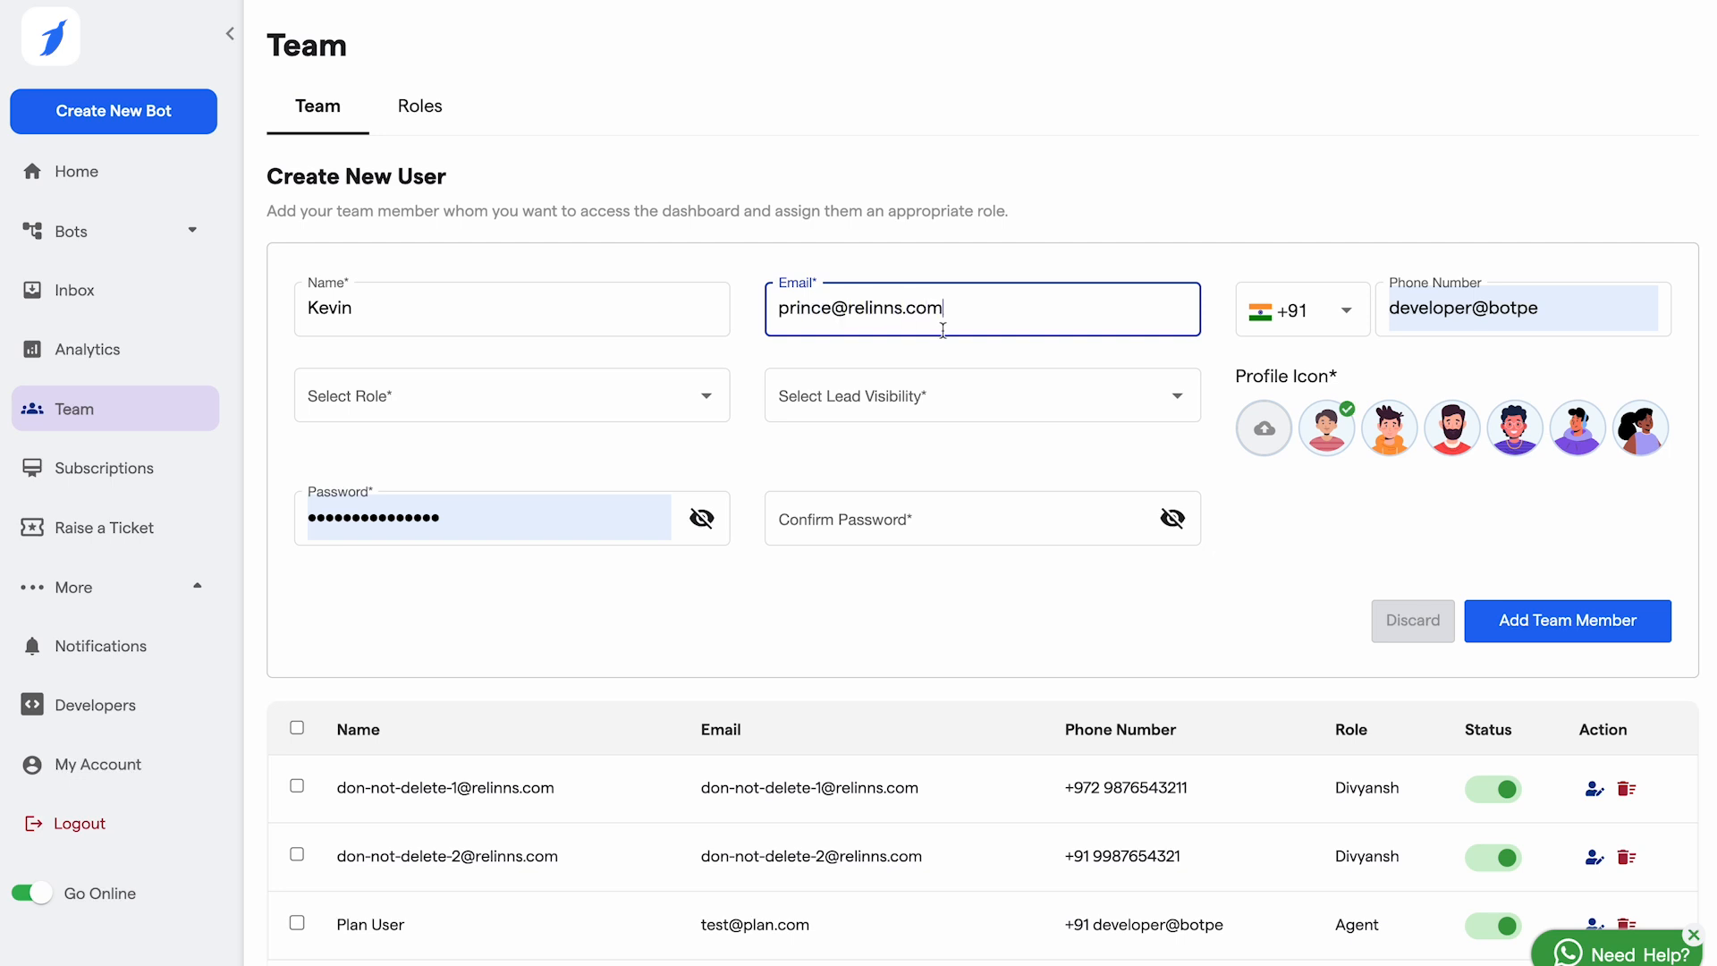
pyautogui.click(1547, 312)
pyautogui.press('super+BackSpace')
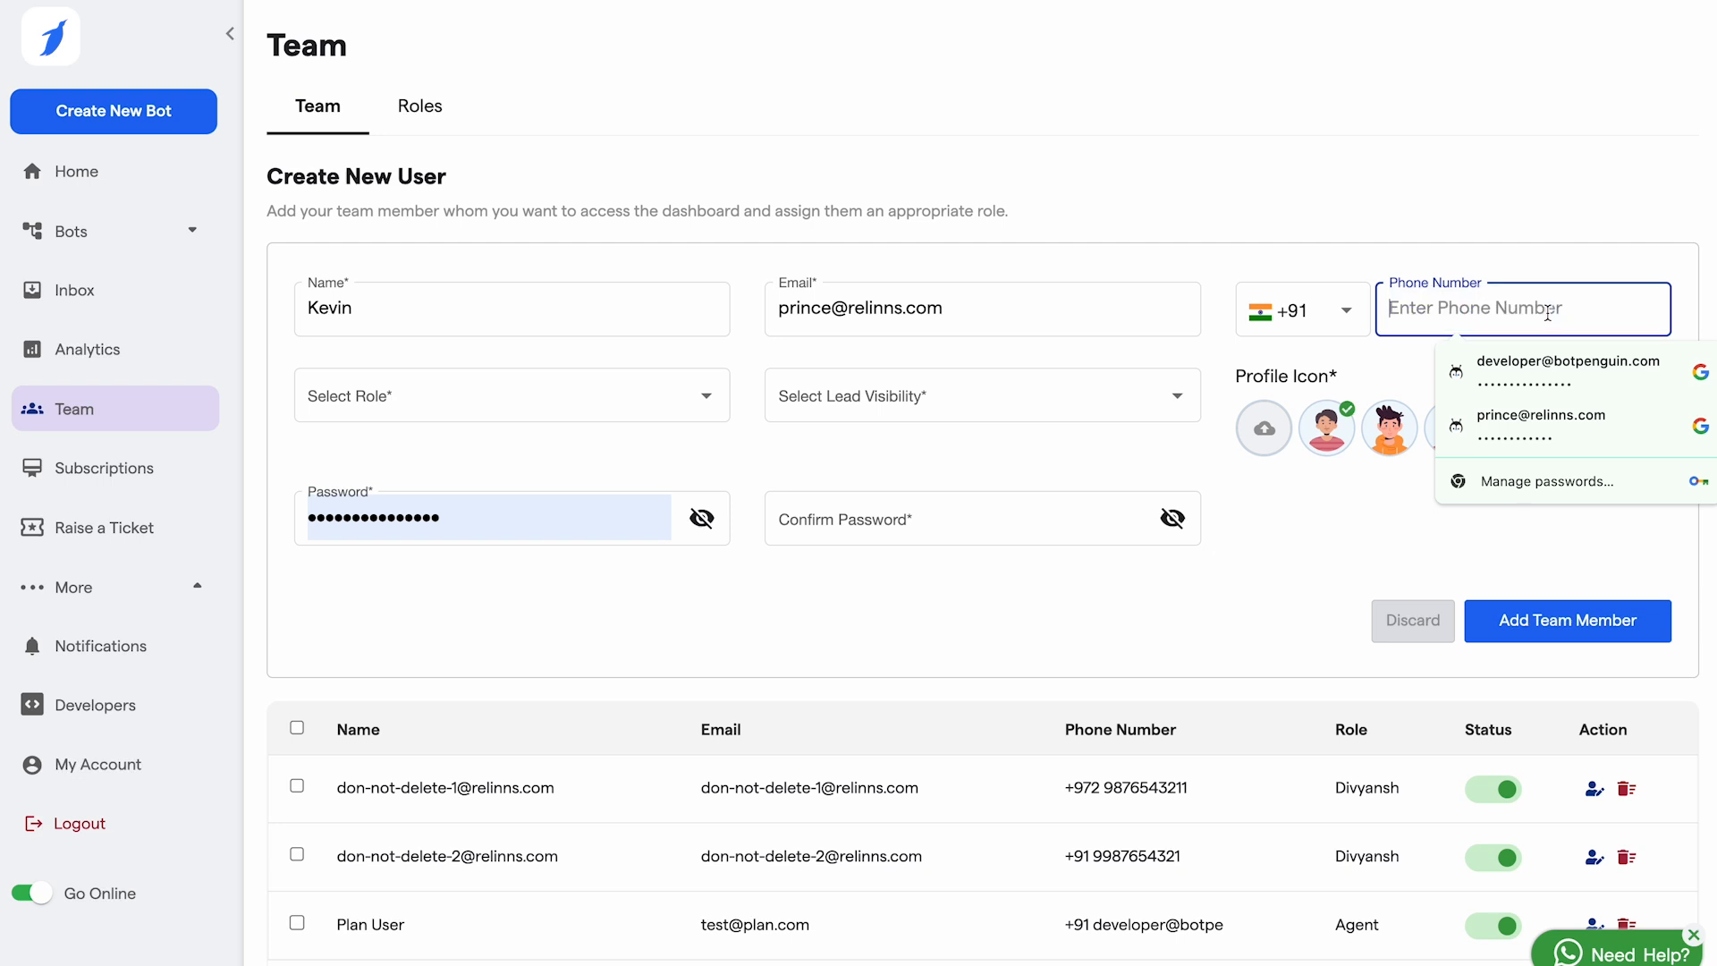
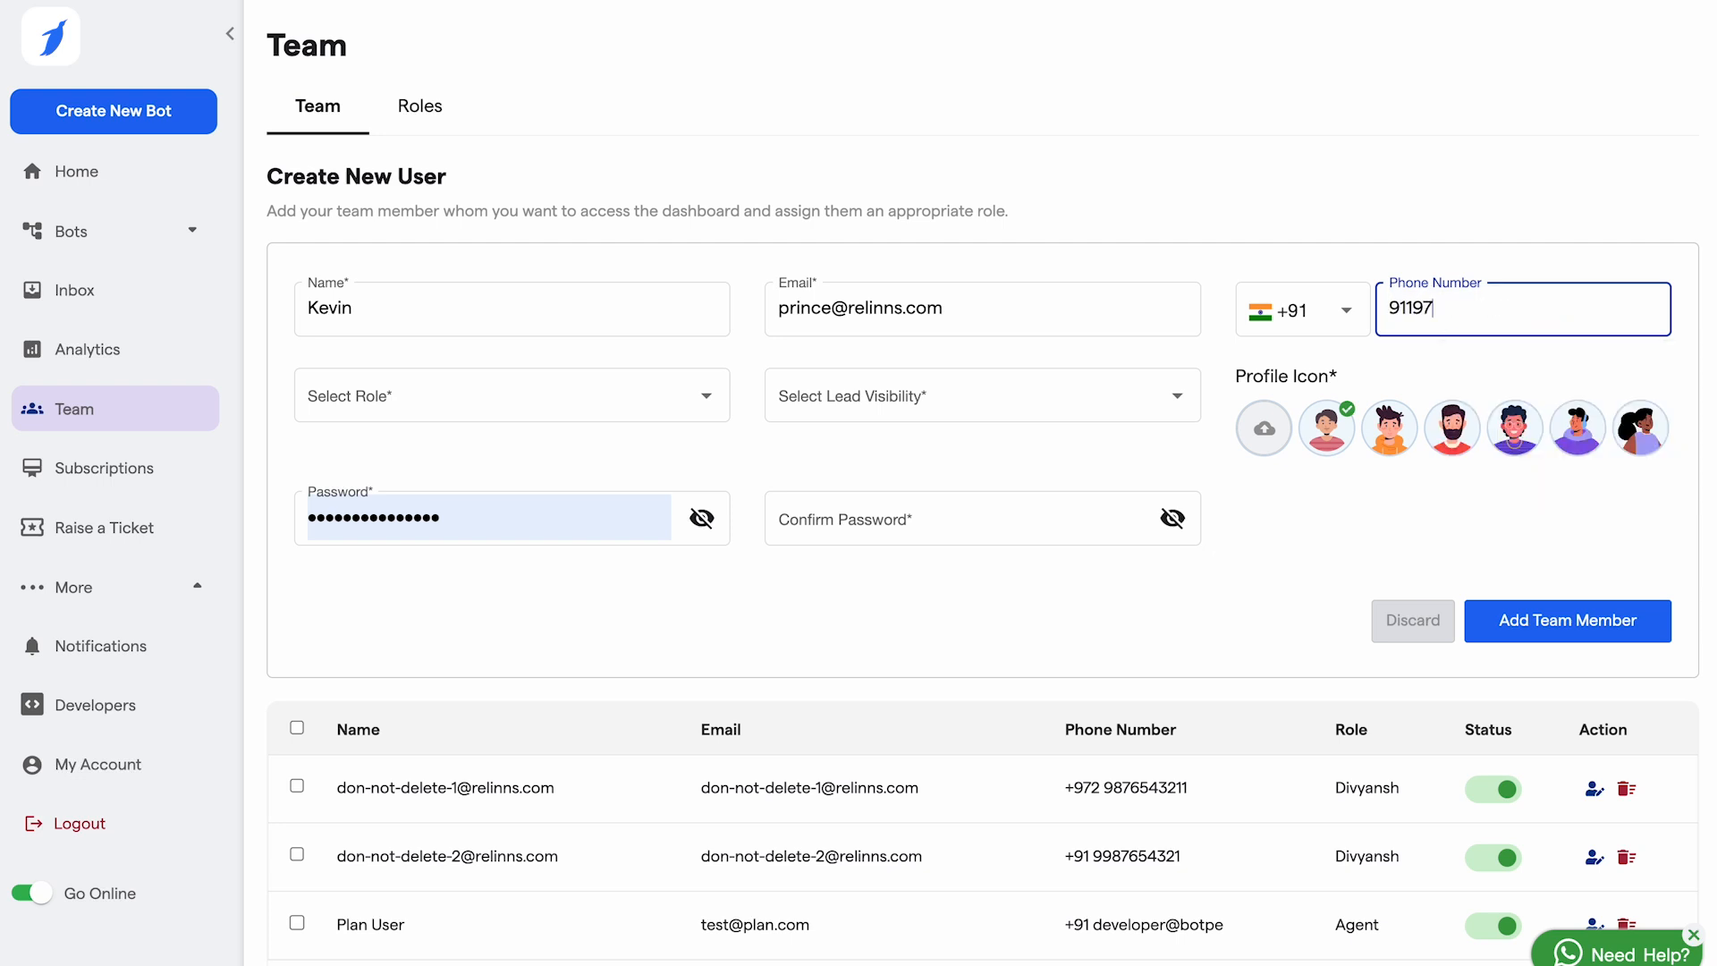
# Step: Give the member the Demo role with All lead visibility, then open the Roles list
pyautogui.click(581, 395)
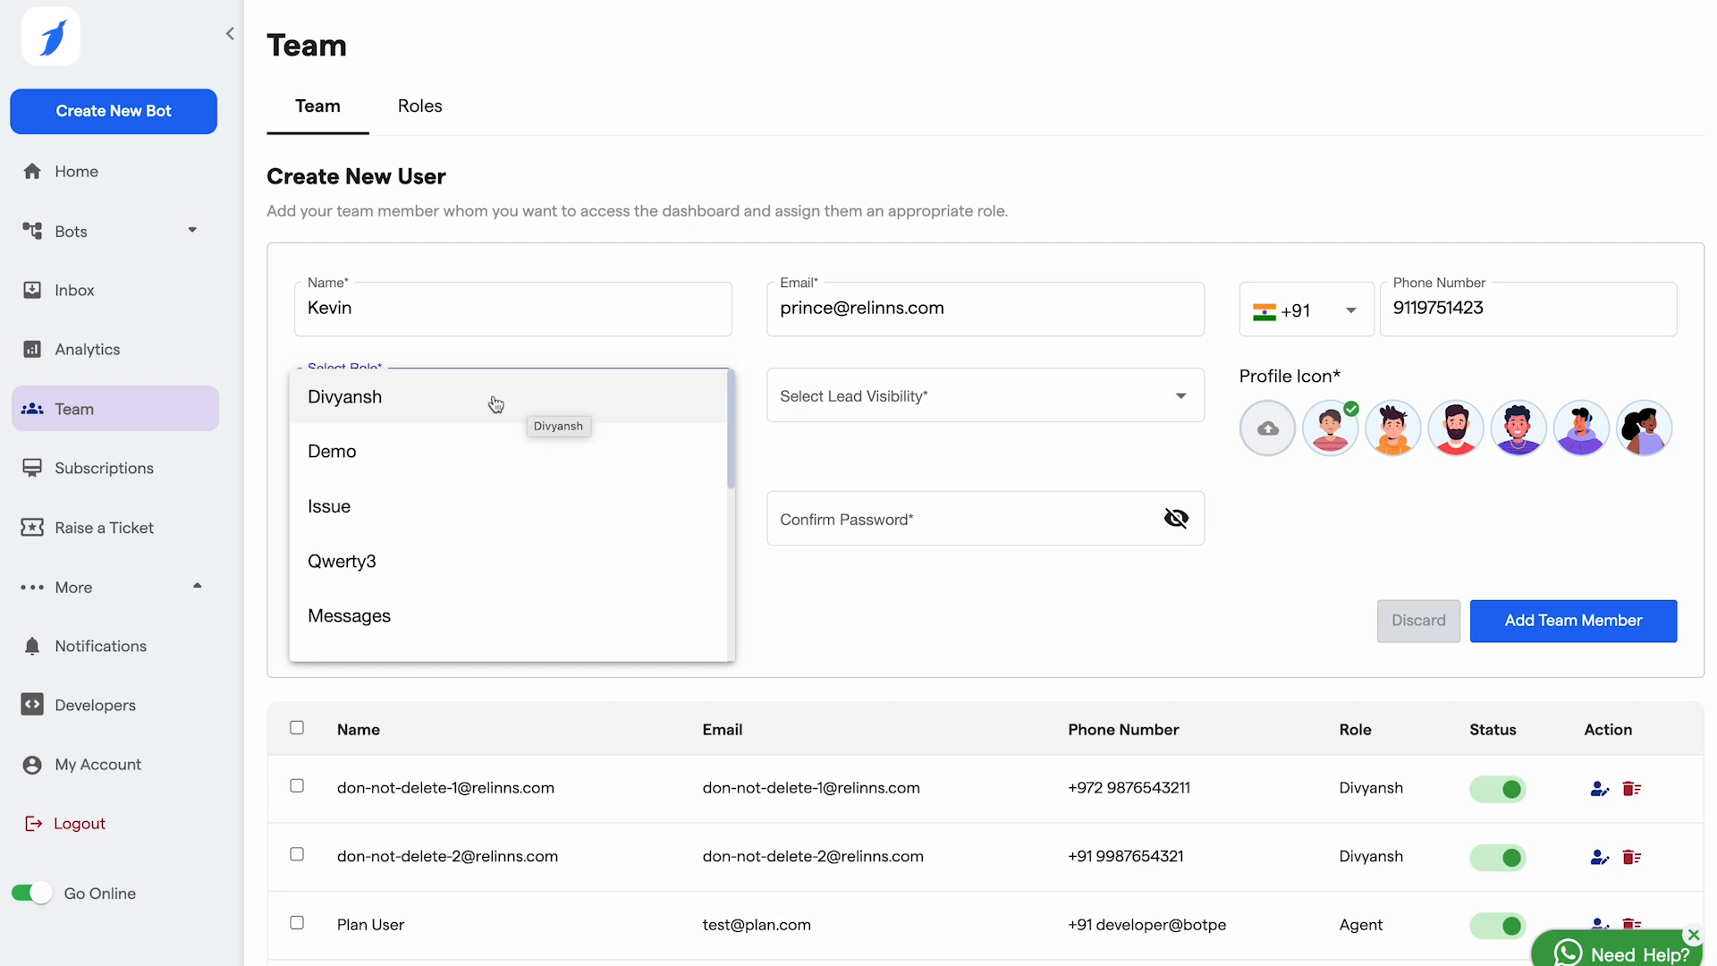
pyautogui.click(355, 456)
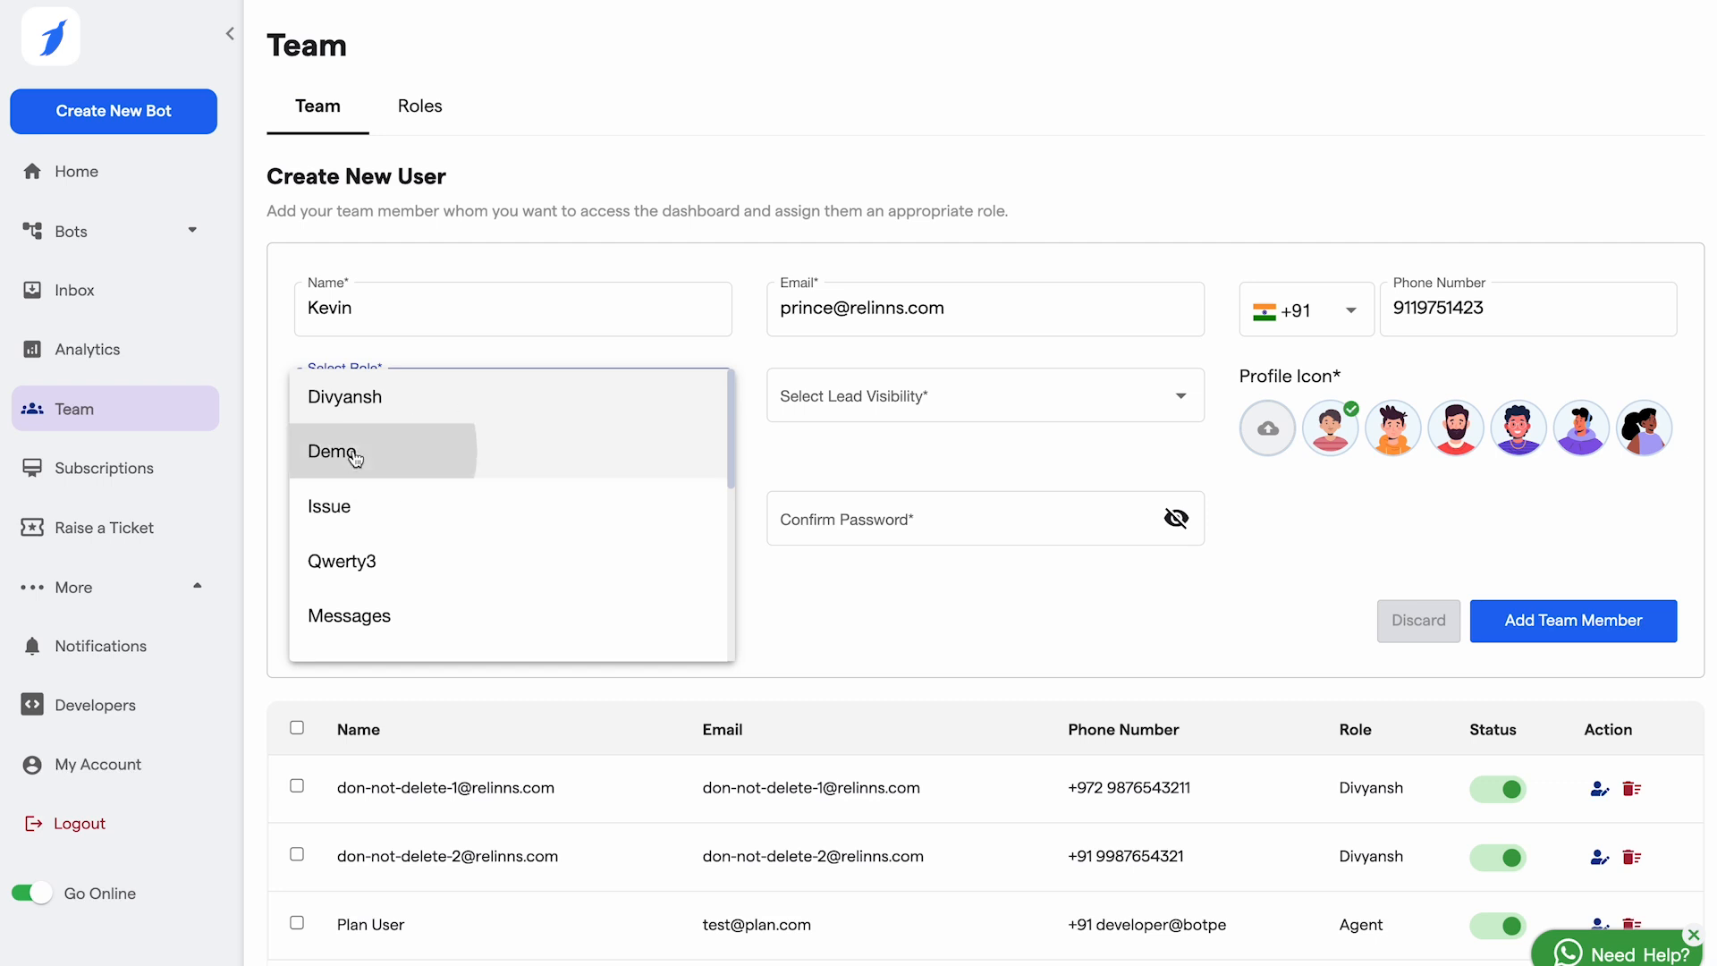
pyautogui.click(895, 389)
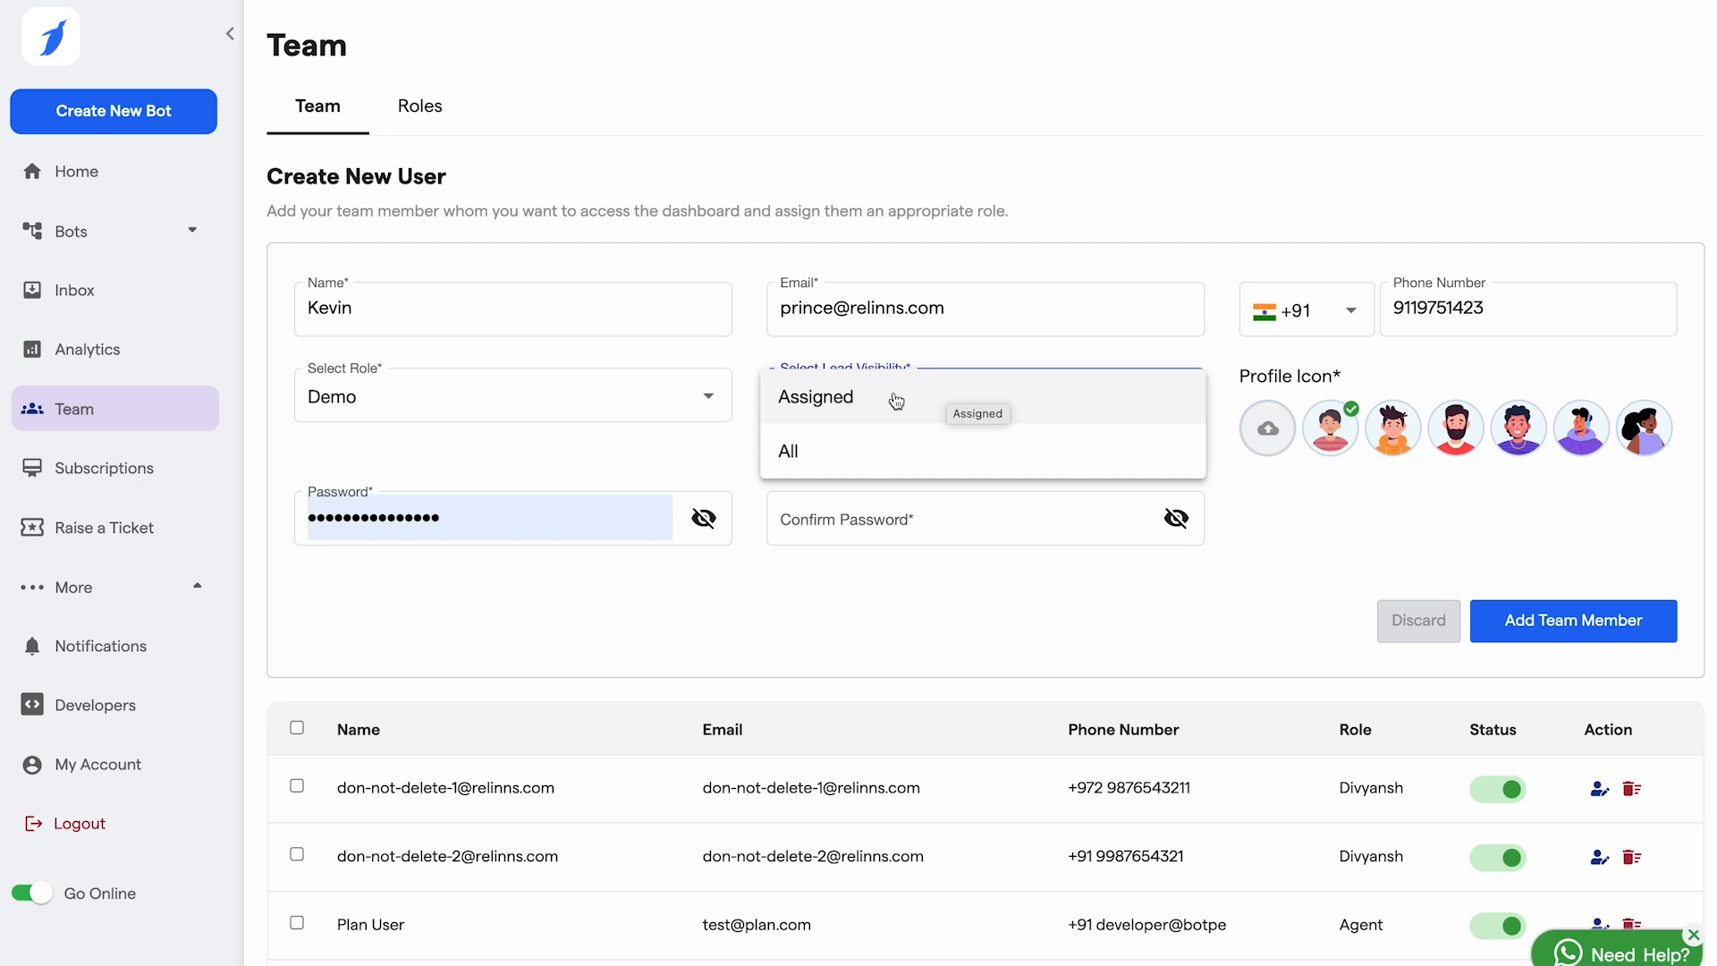
pyautogui.click(845, 453)
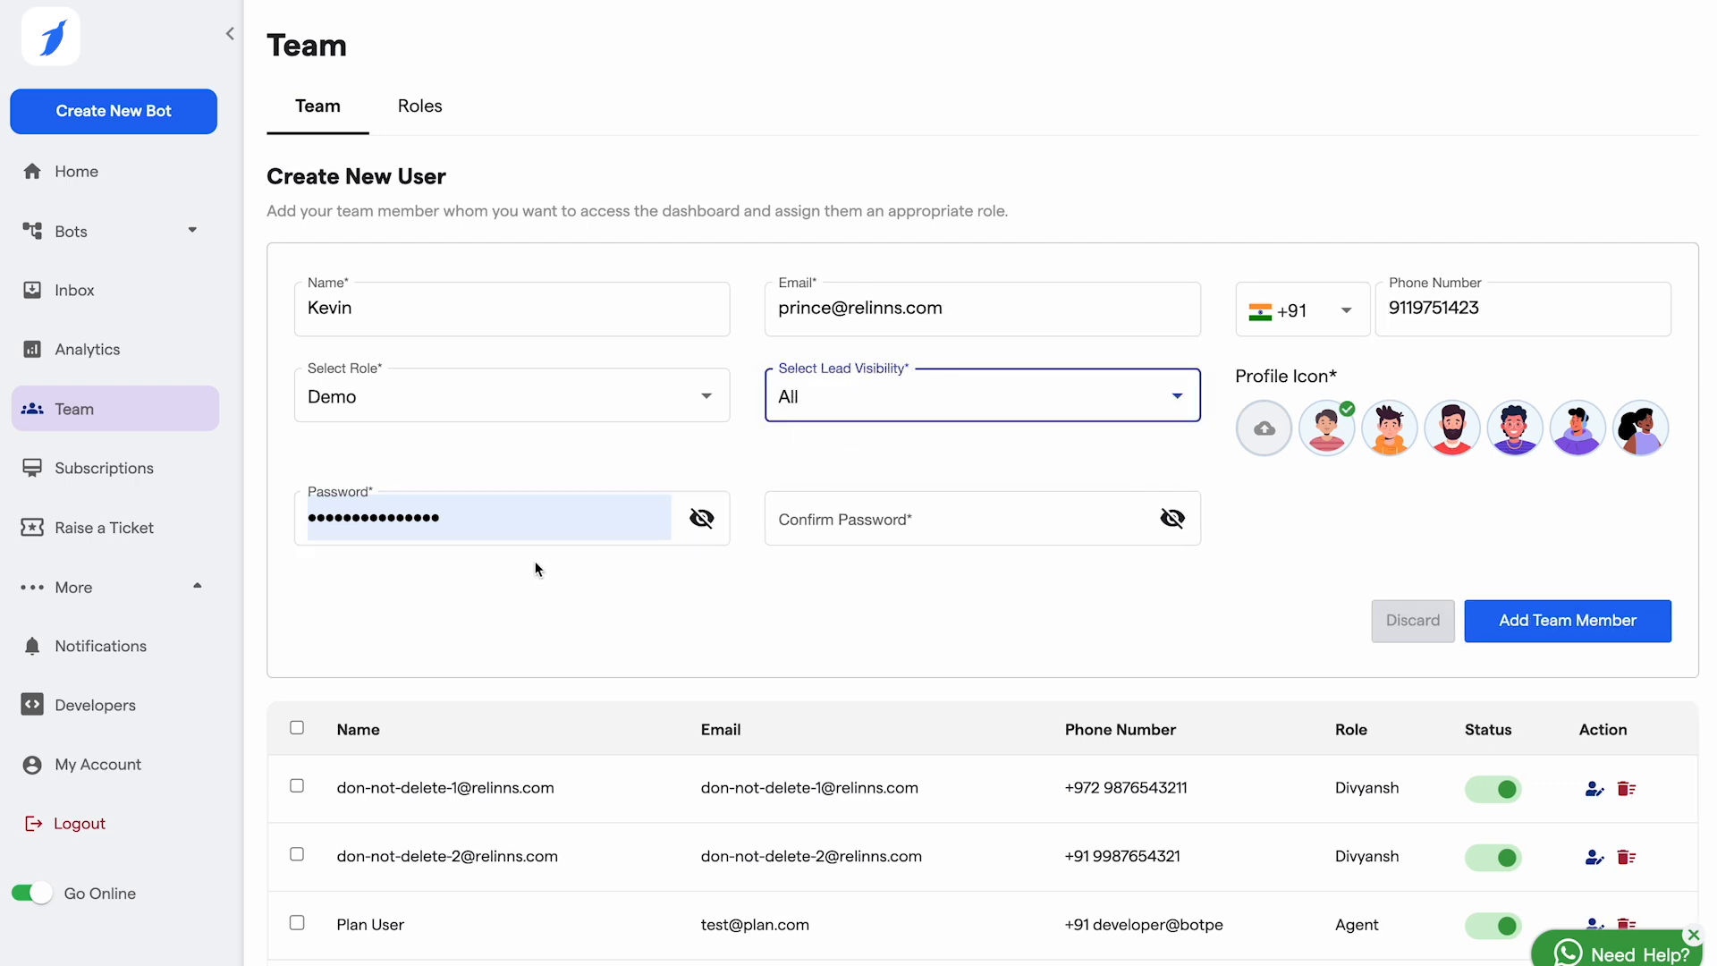
pyautogui.click(523, 528)
# Step: Start a new role and tick Read/Write/Delete permissions for Inbox, integrations and Plan modules
pyautogui.click(416, 106)
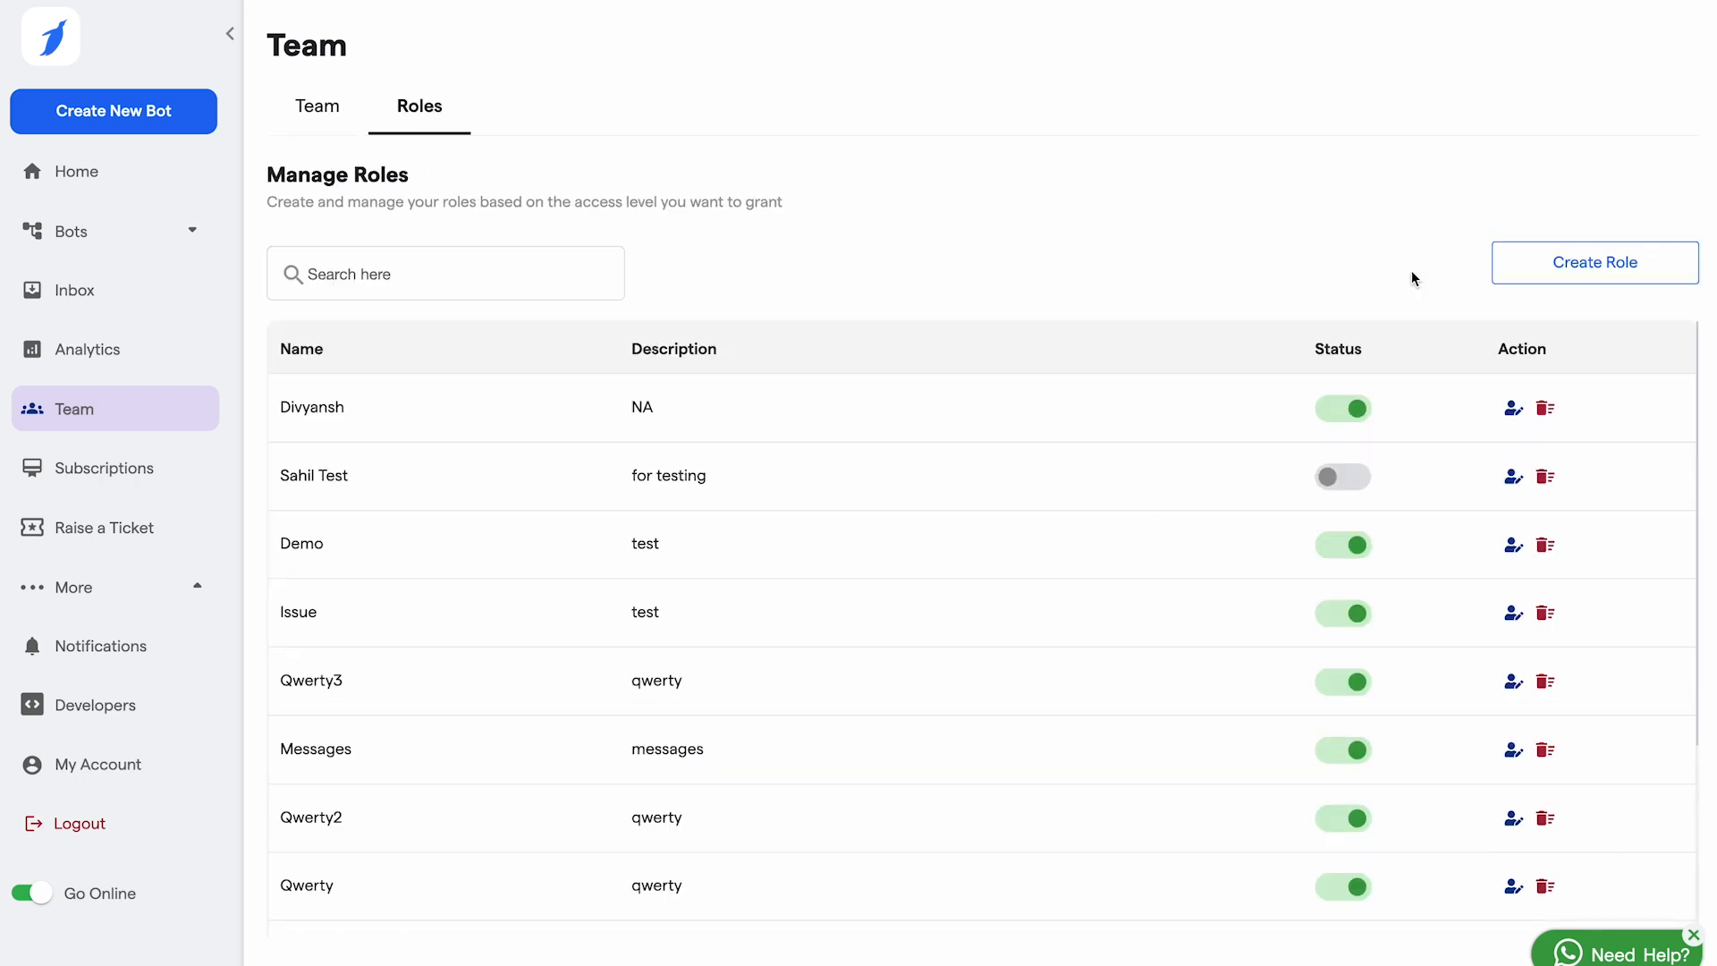
pyautogui.scroll(-5, 682, 745)
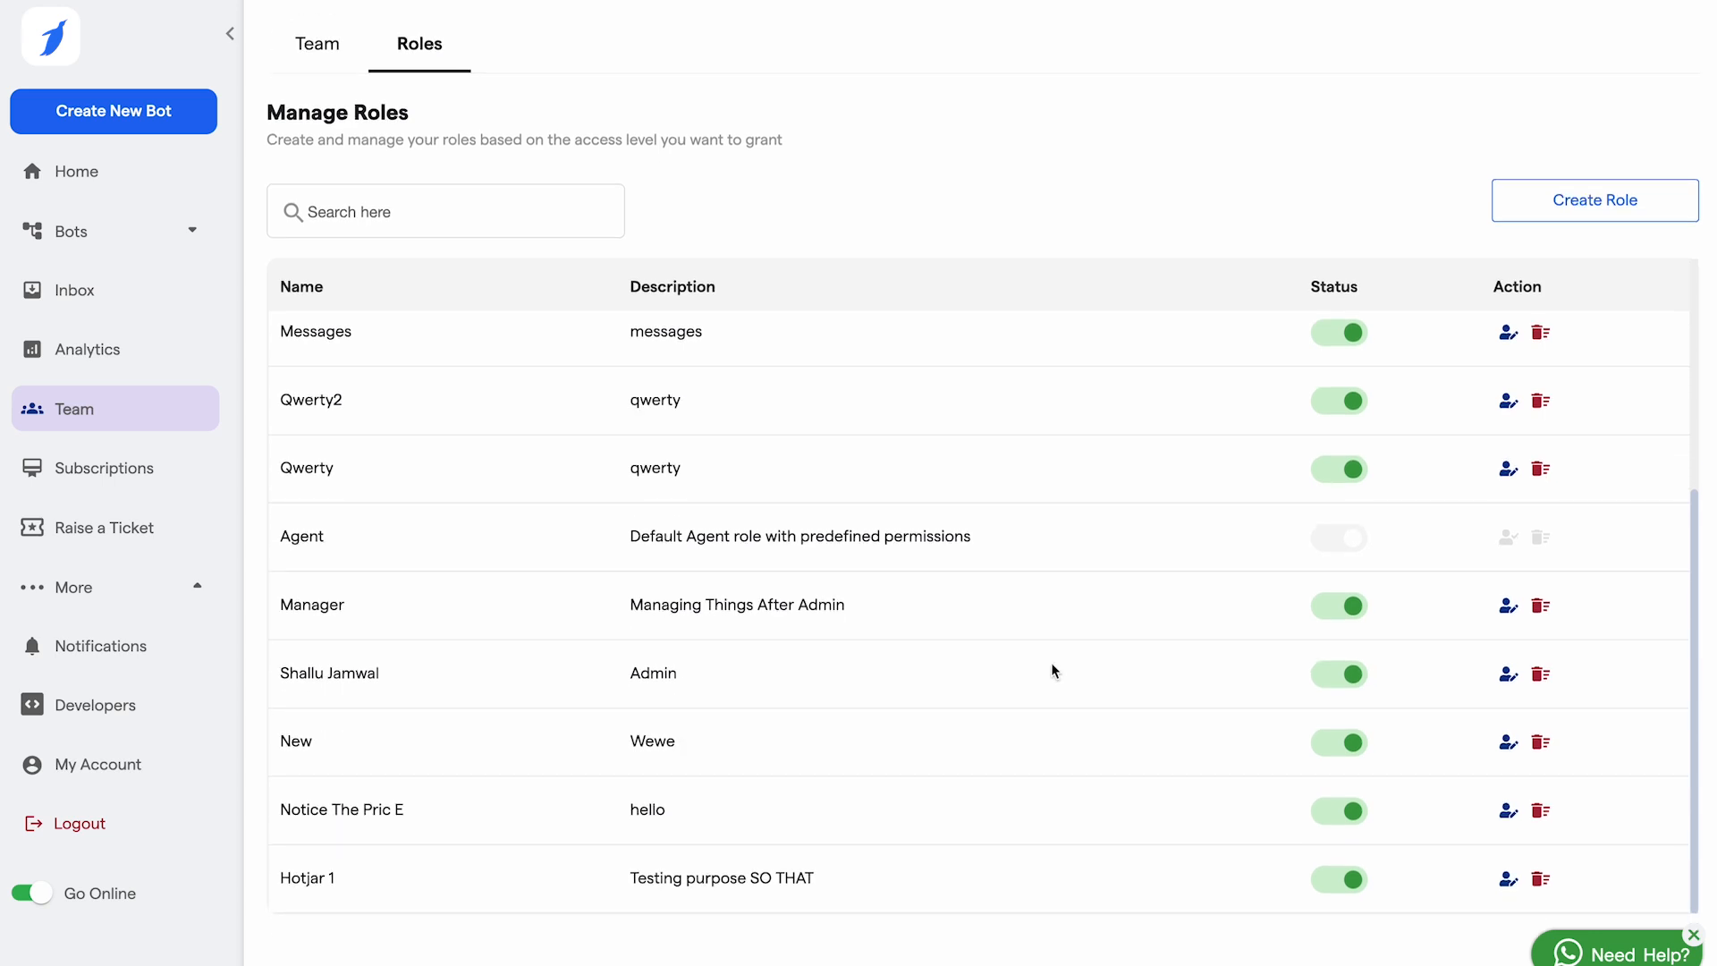
pyautogui.click(1606, 203)
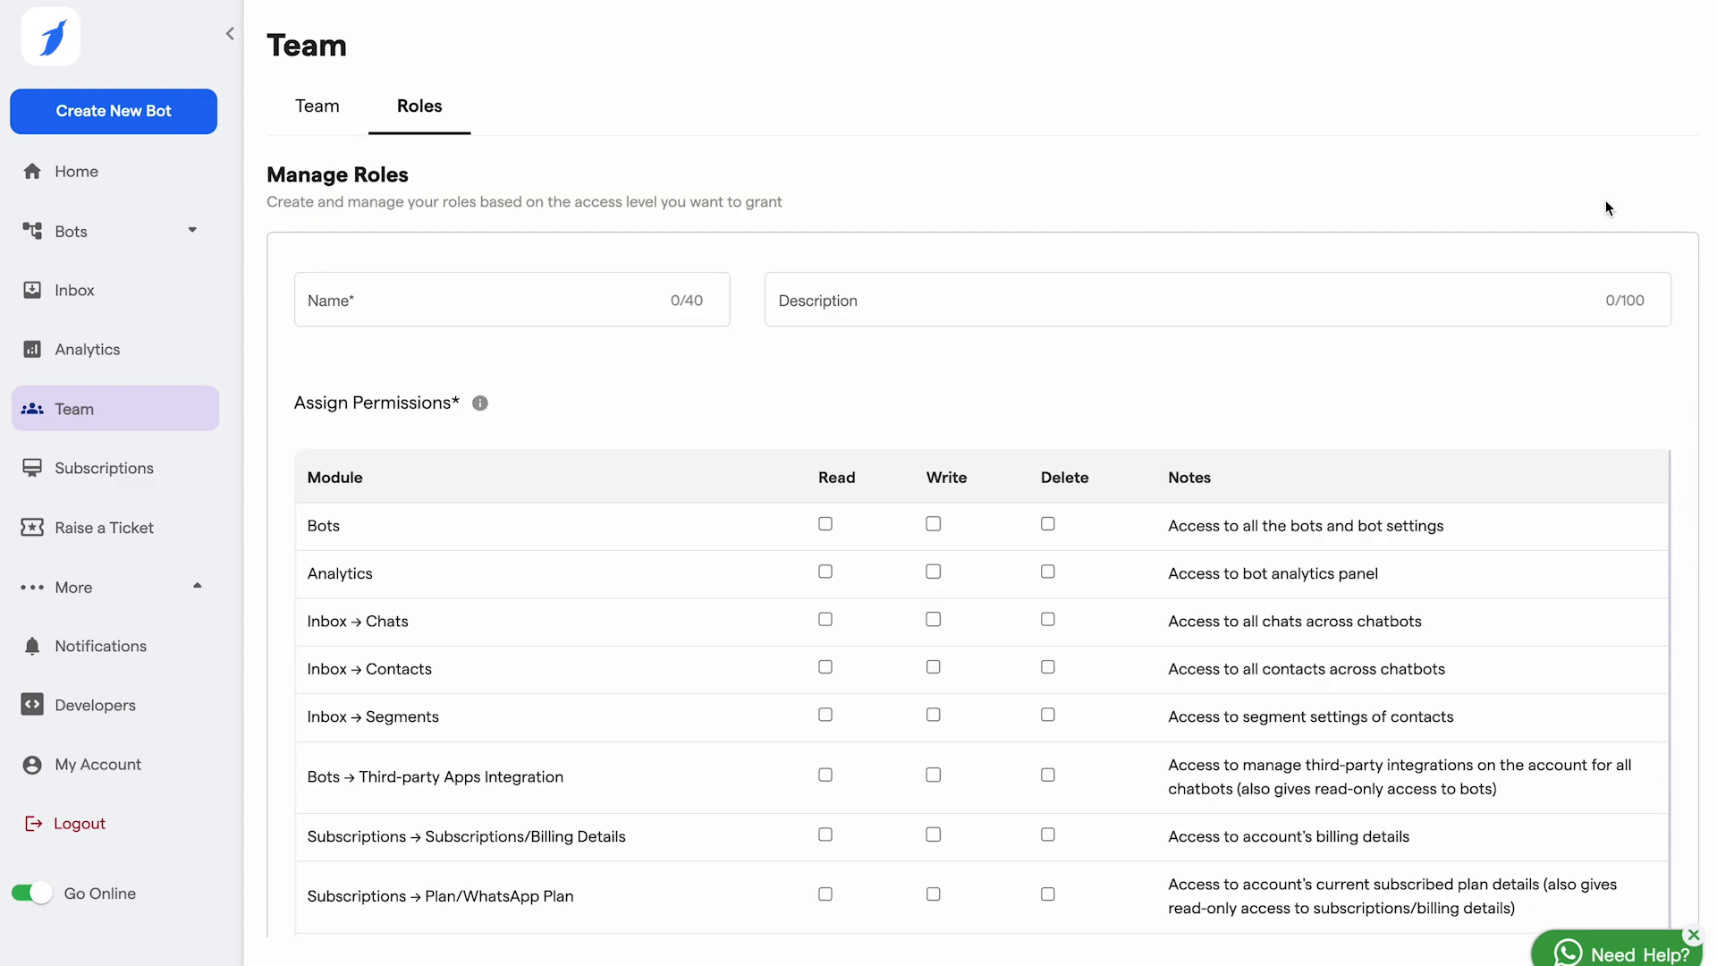
pyautogui.scroll(-4, 688, 637)
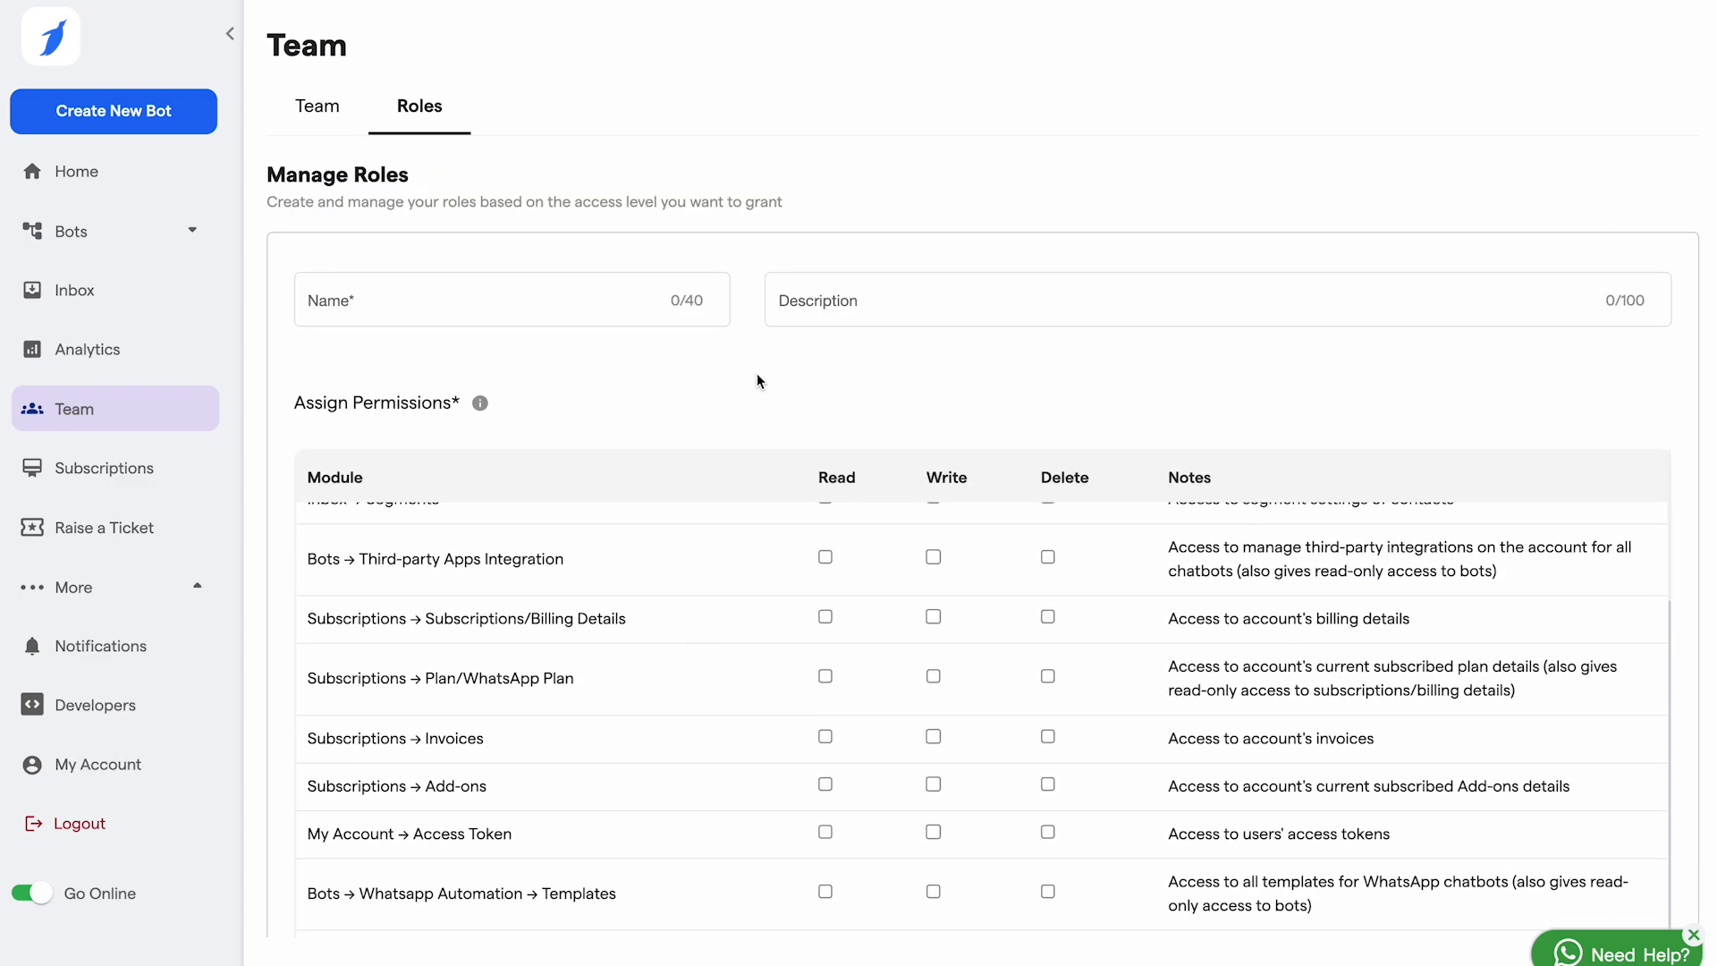
pyautogui.scroll(-3, 756, 373)
pyautogui.scroll(-1, 713, 647)
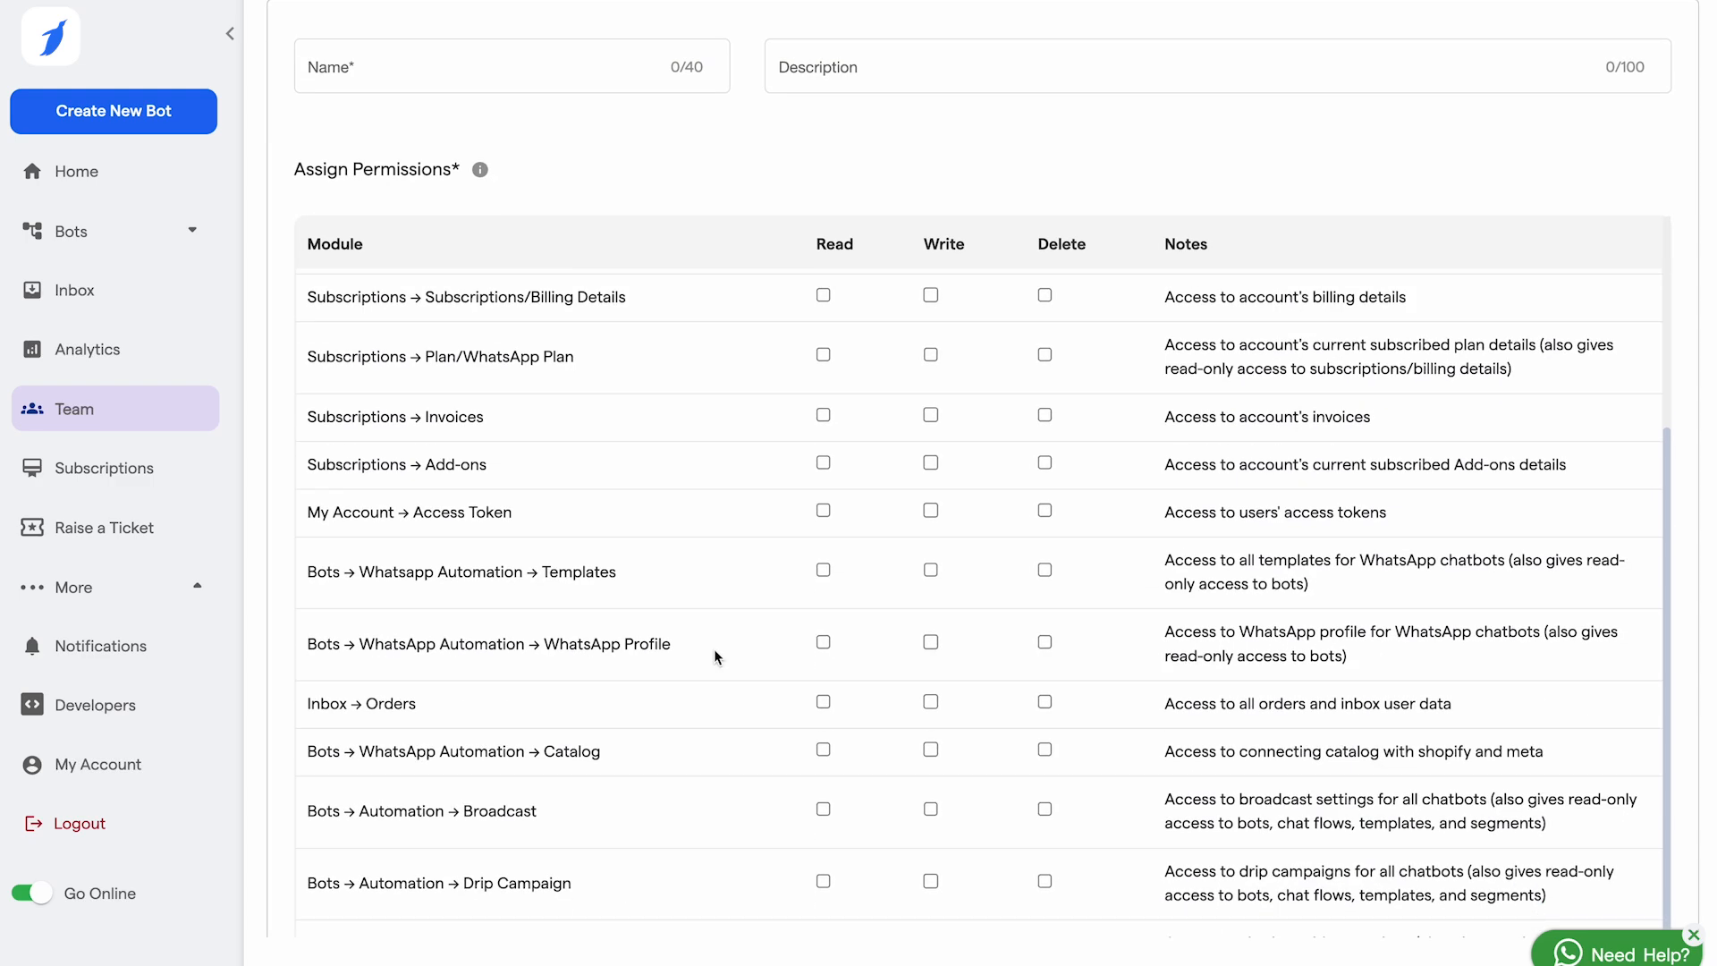
pyautogui.scroll(3, 714, 657)
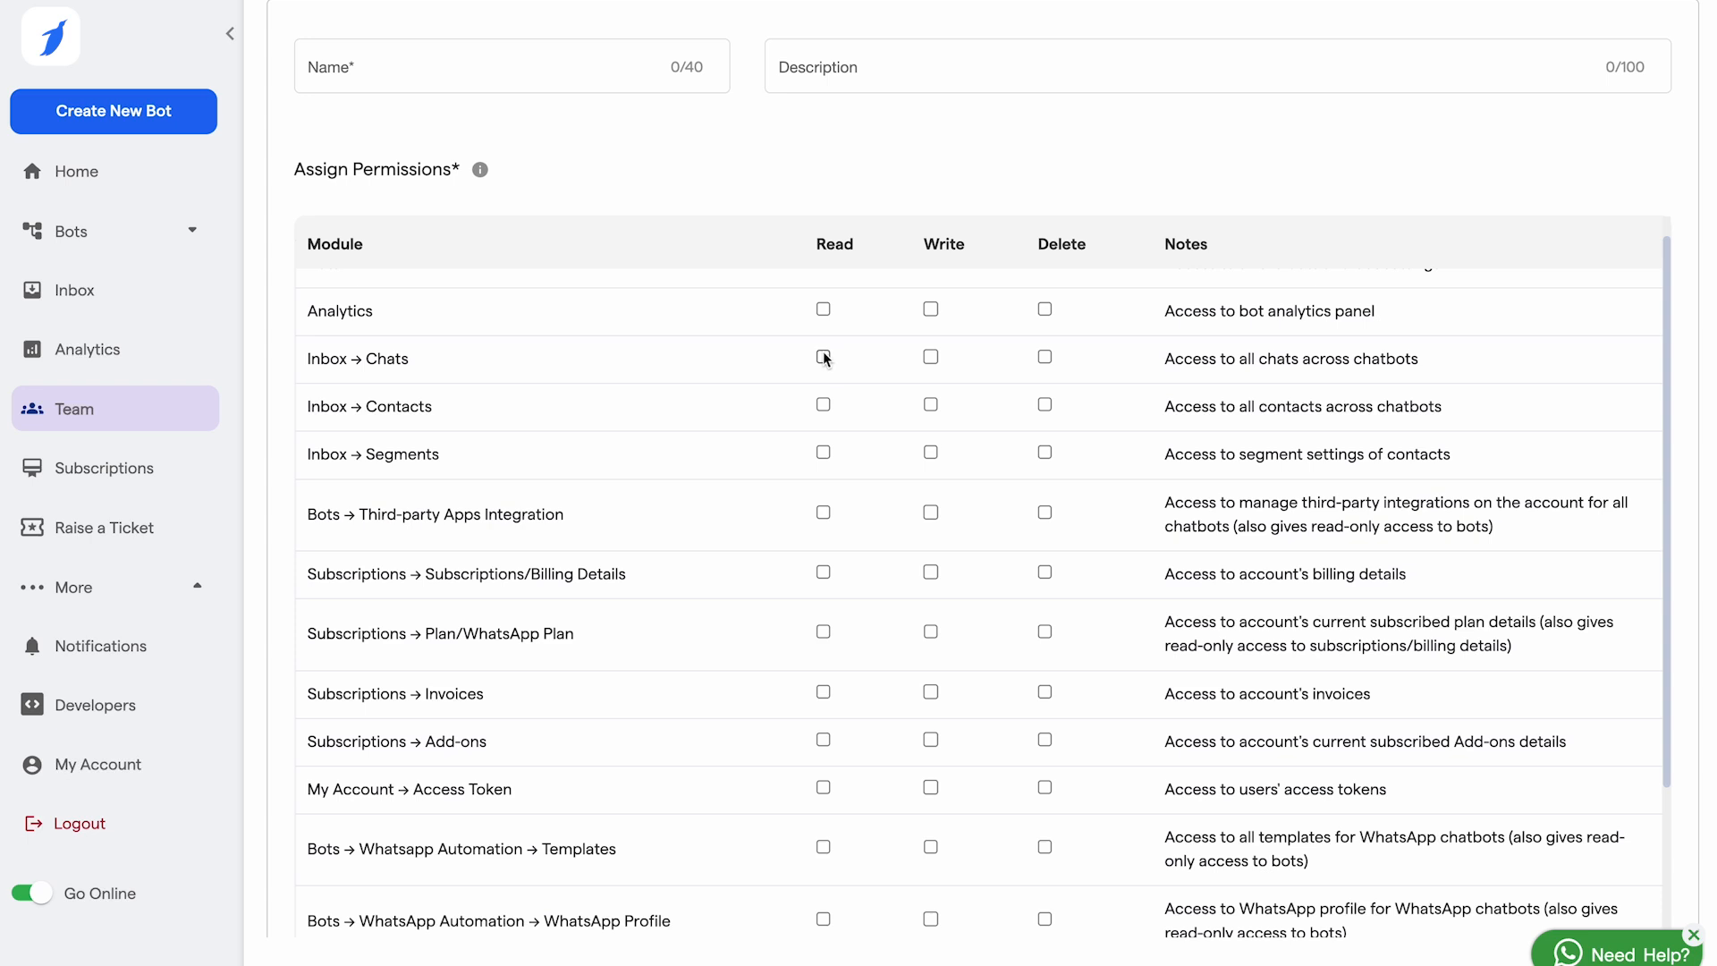
pyautogui.click(824, 358)
pyautogui.click(931, 358)
pyautogui.click(1046, 406)
pyautogui.click(931, 452)
pyautogui.click(824, 514)
pyautogui.click(931, 514)
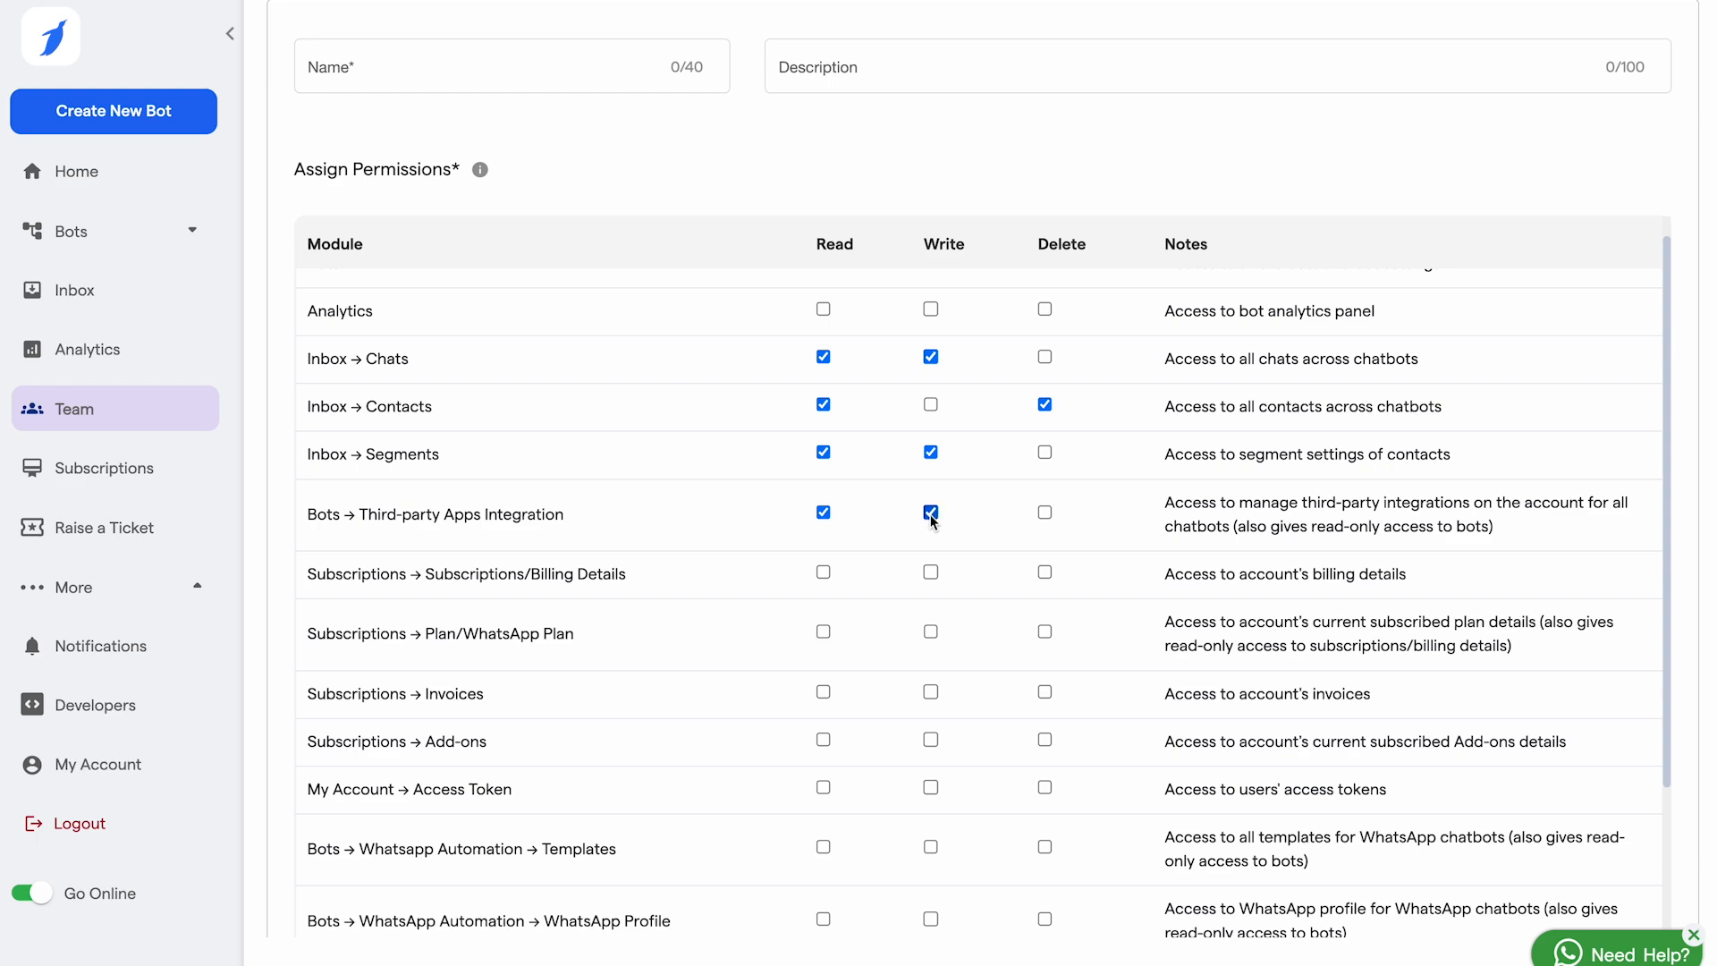
pyautogui.click(1045, 515)
pyautogui.click(931, 632)
# Step: Name and save the new role, reopen it for editing, then go to Subscriptions
pyautogui.scroll(3, 893, 539)
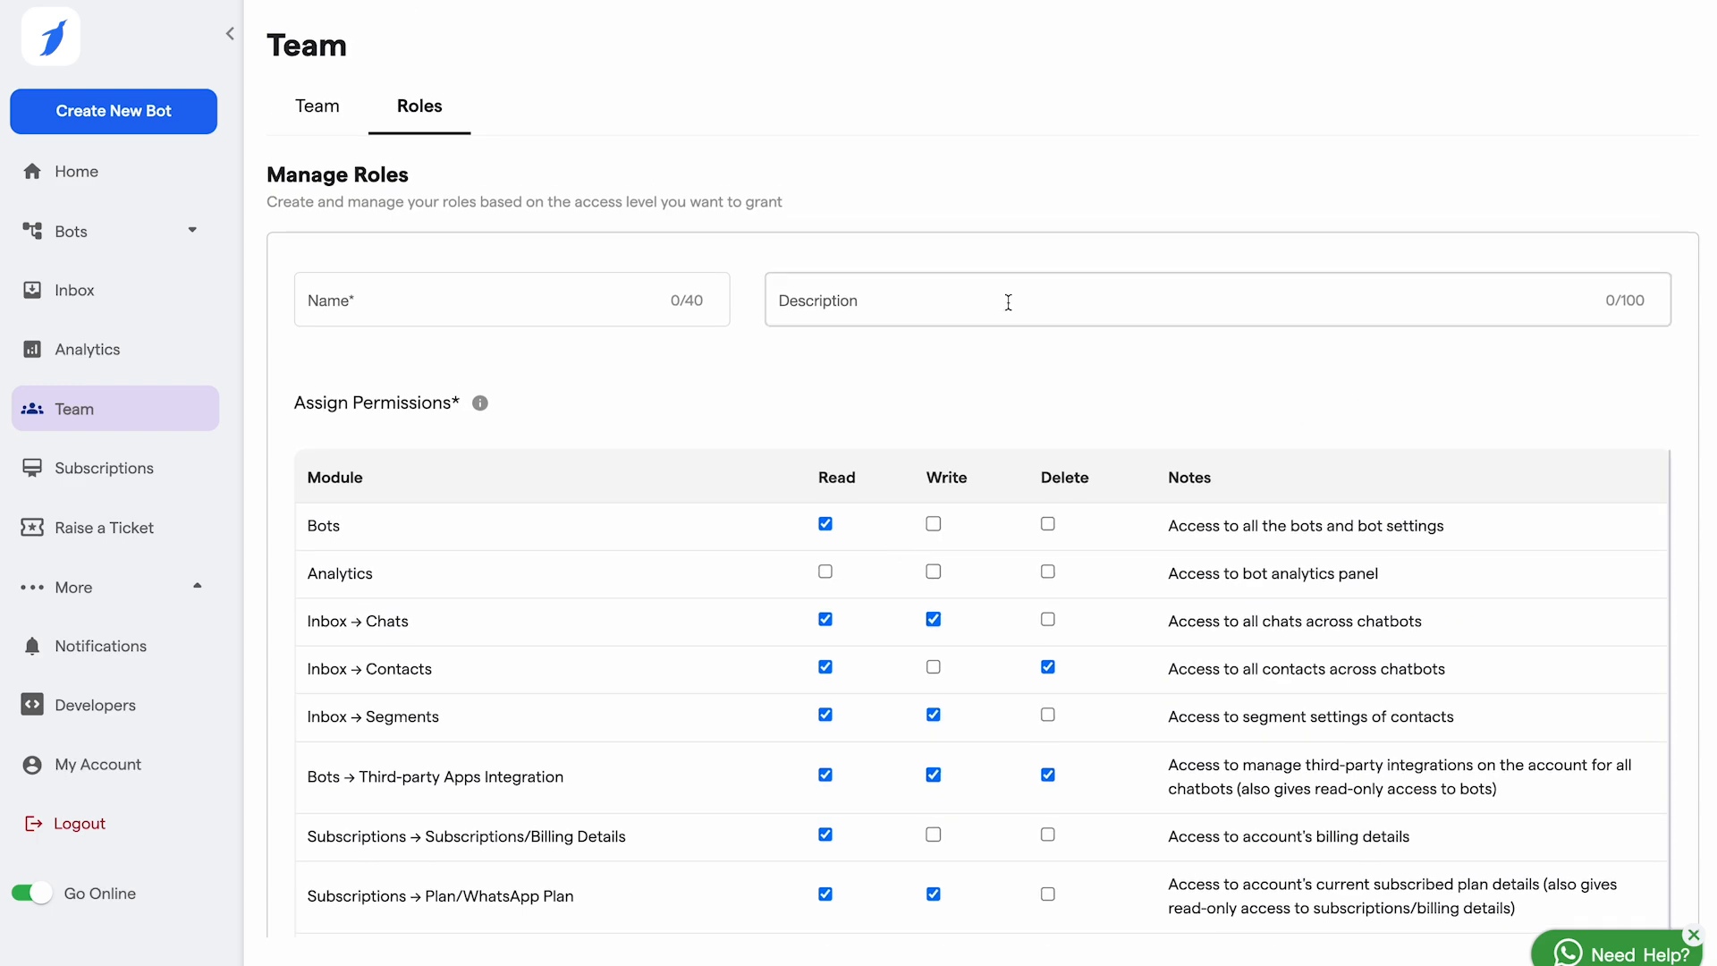
pyautogui.click(643, 295)
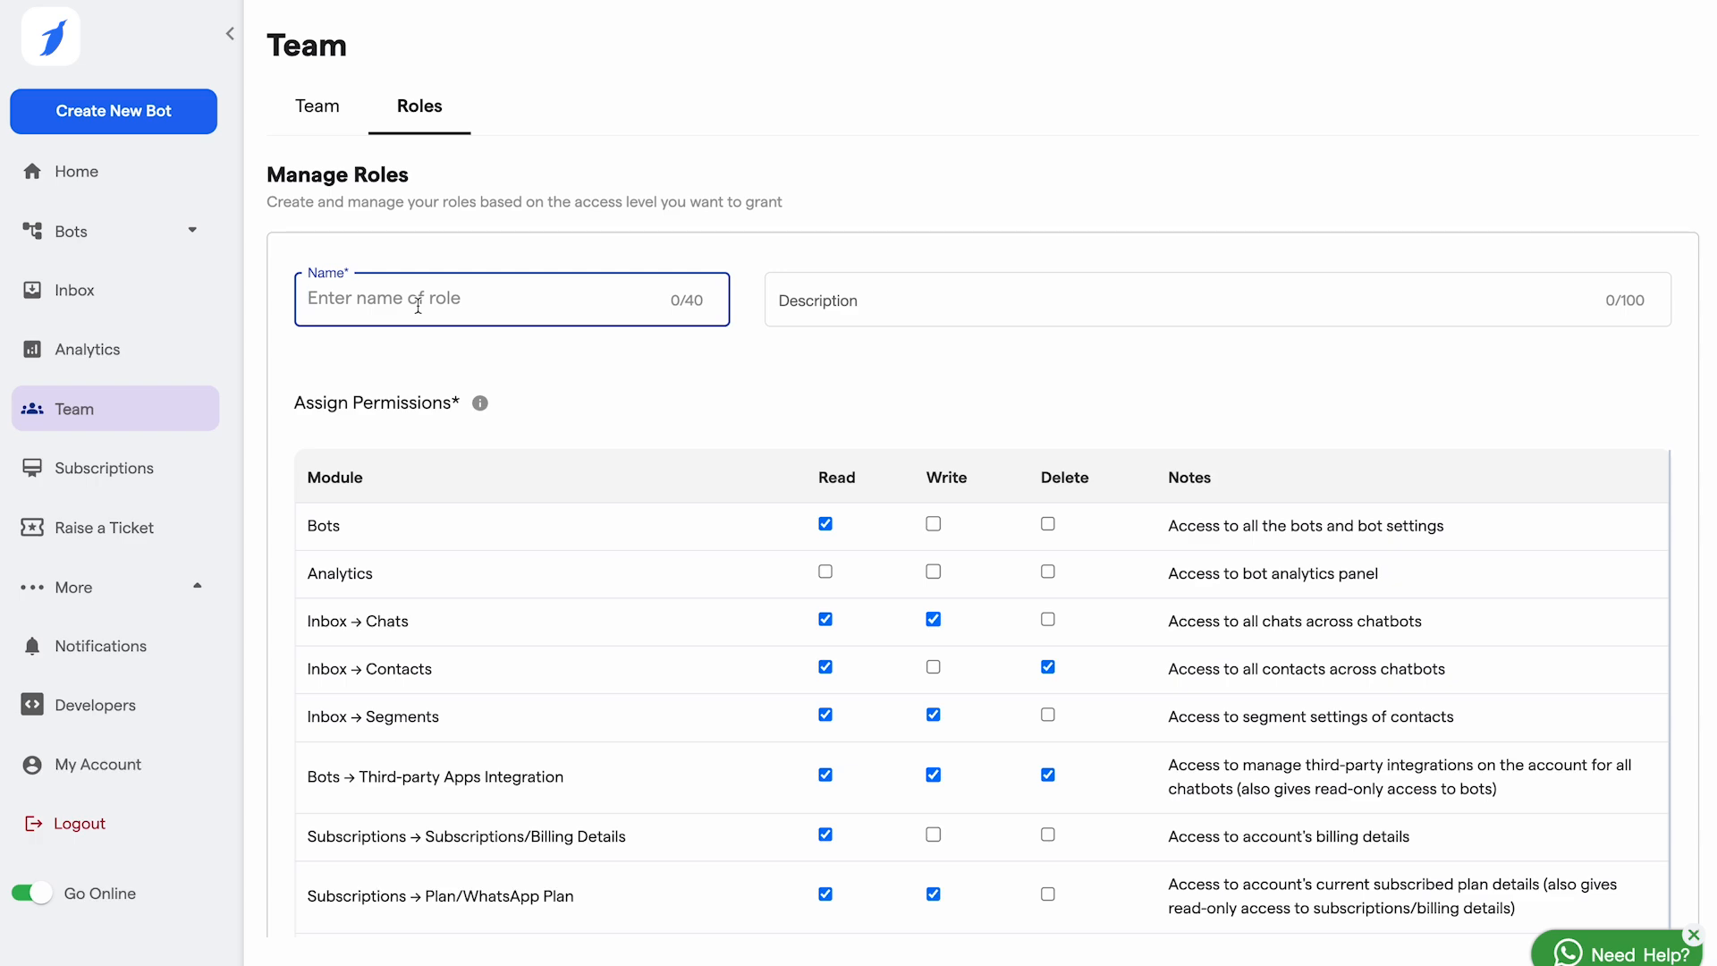
pyautogui.write('Prince')
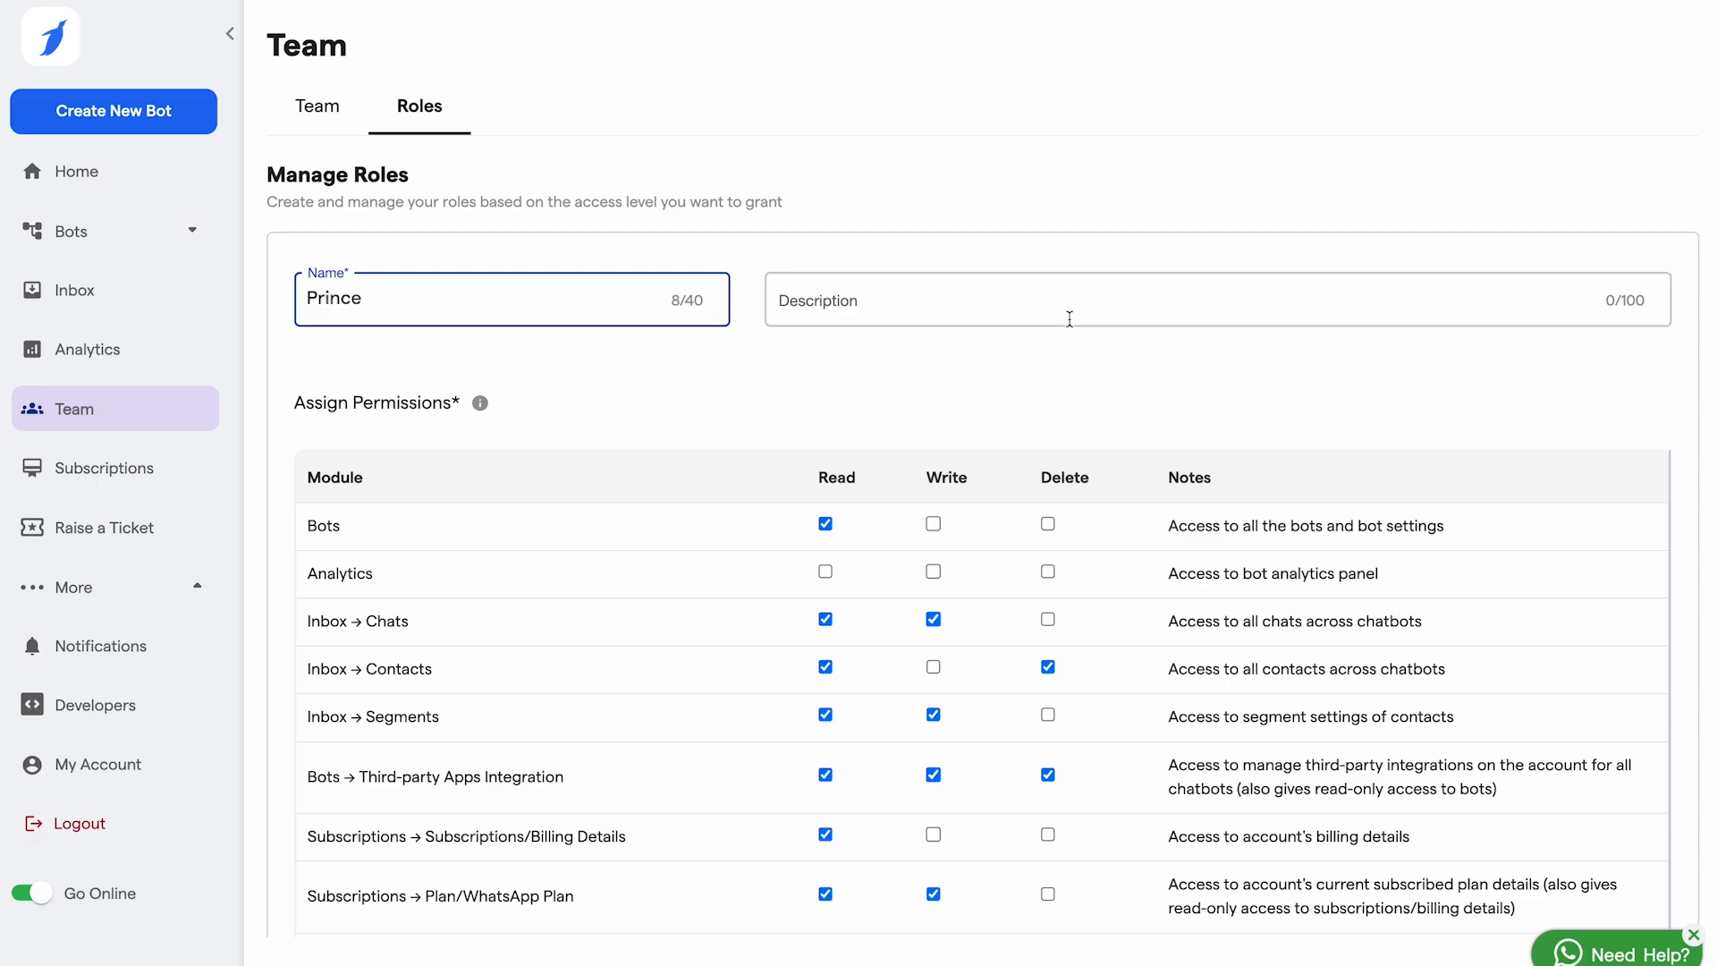
pyautogui.click(1018, 306)
pyautogui.scroll(-5, 1017, 309)
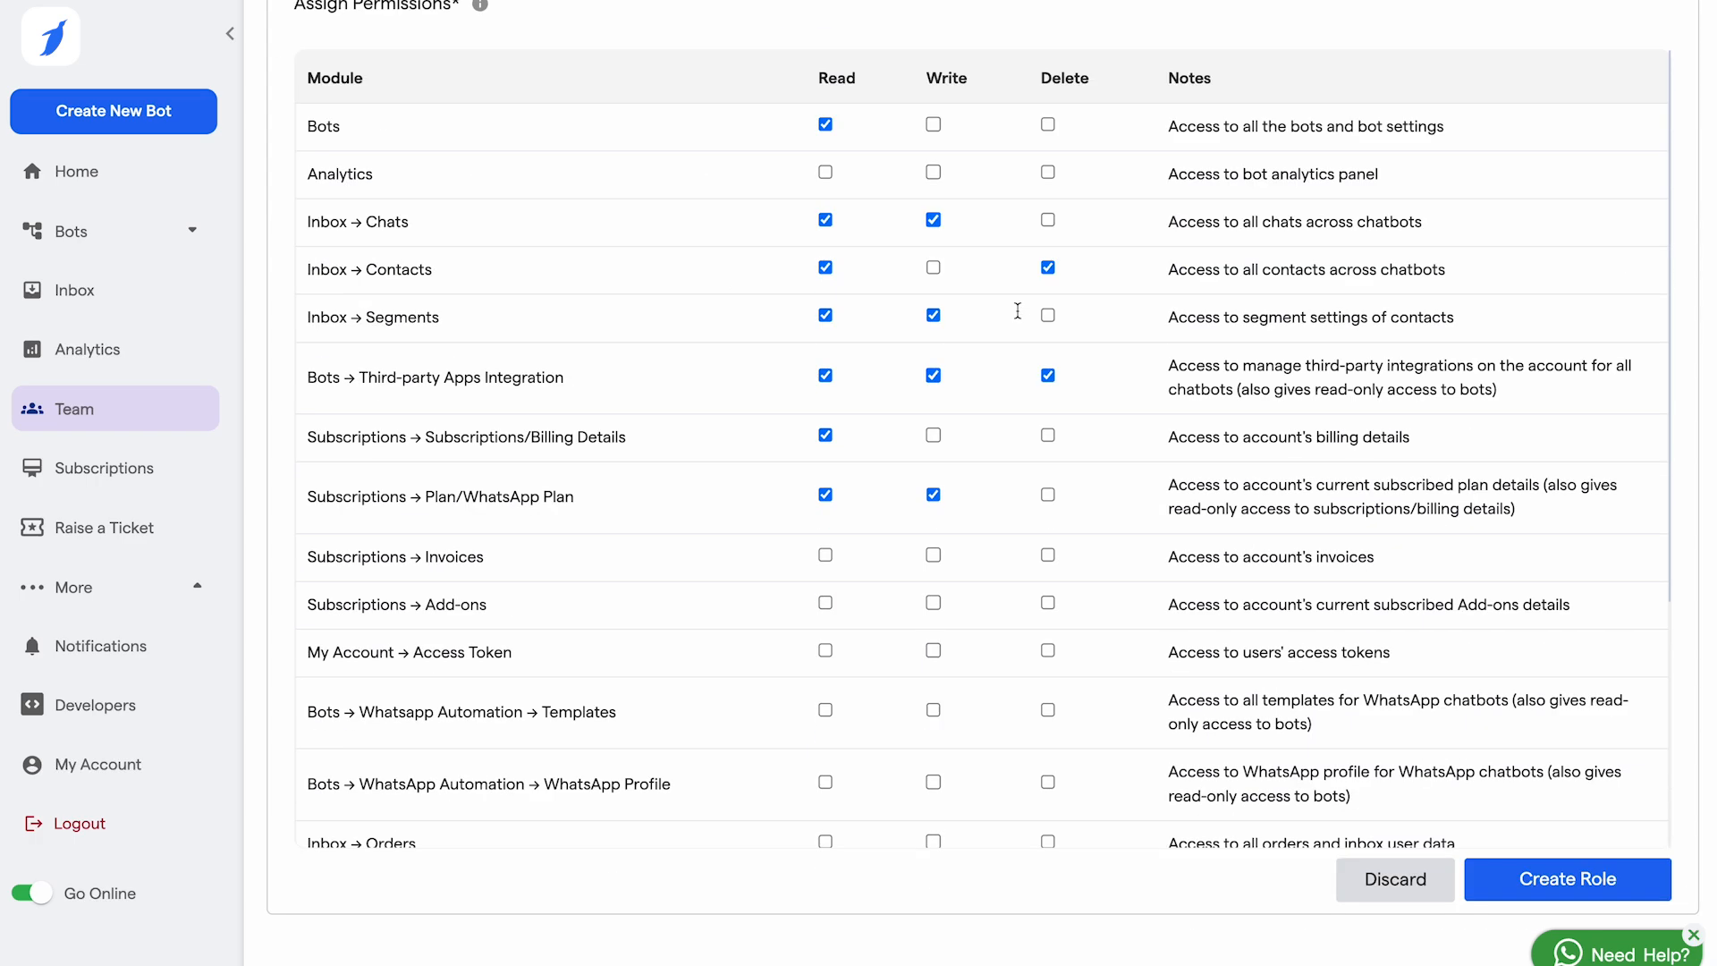
pyautogui.click(1571, 888)
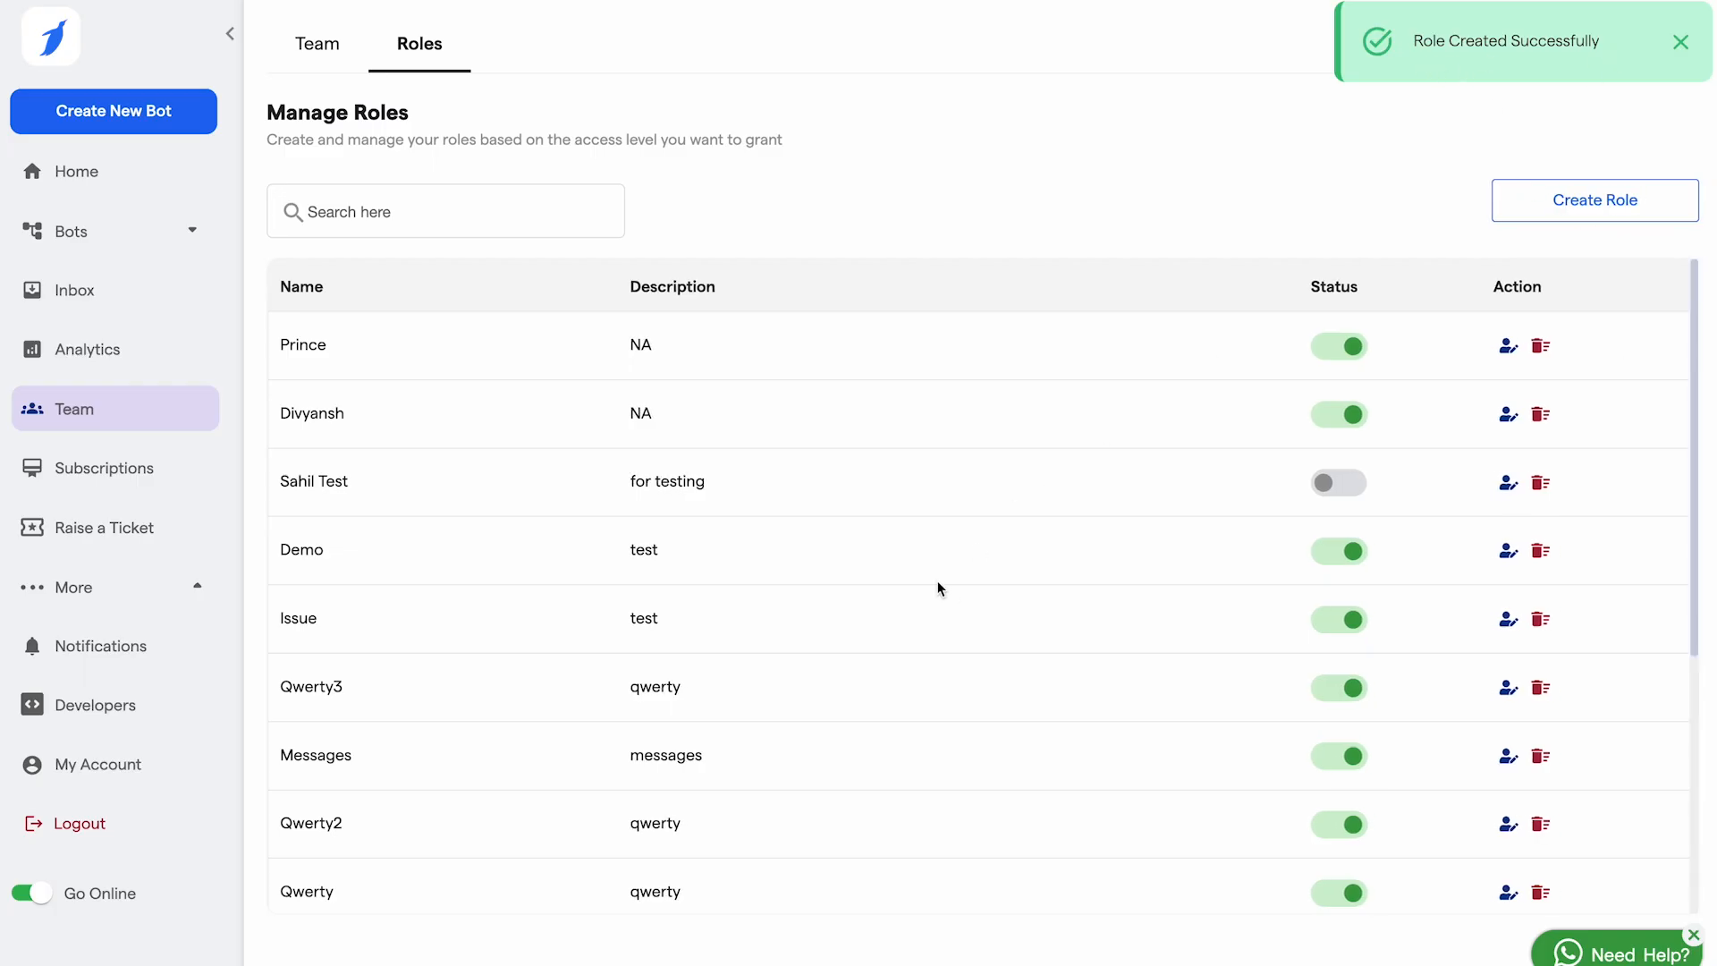
pyautogui.moveTo(277, 341); pyautogui.dragTo(331, 348)
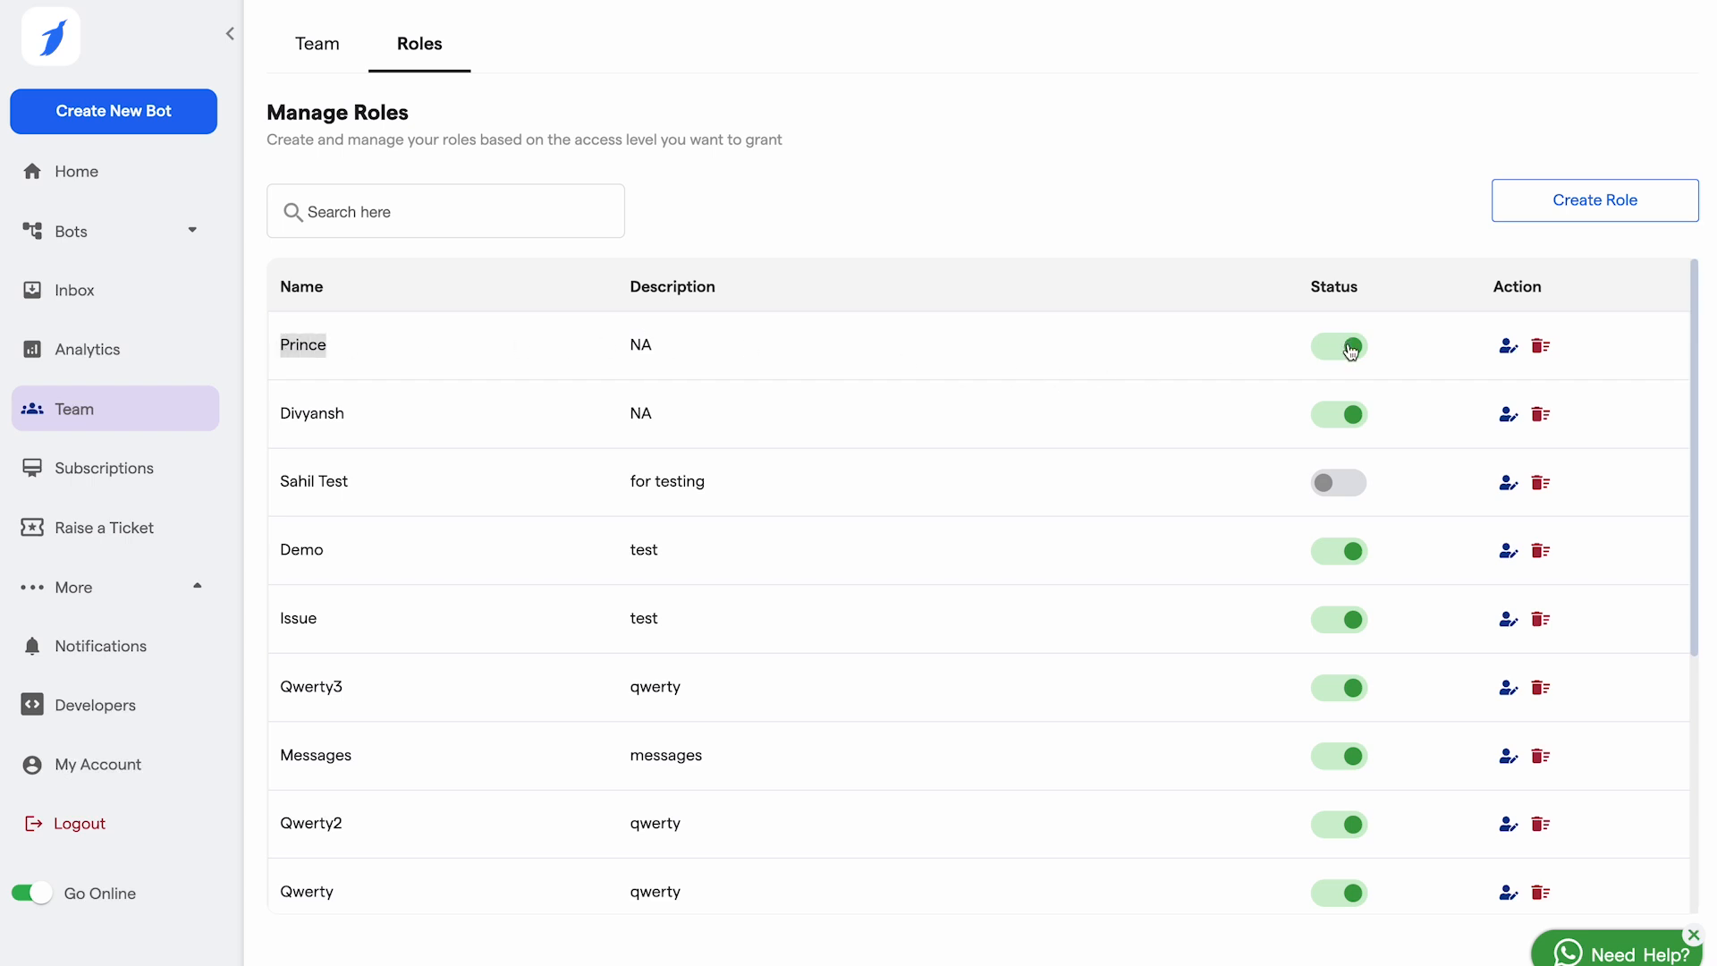
pyautogui.click(1506, 348)
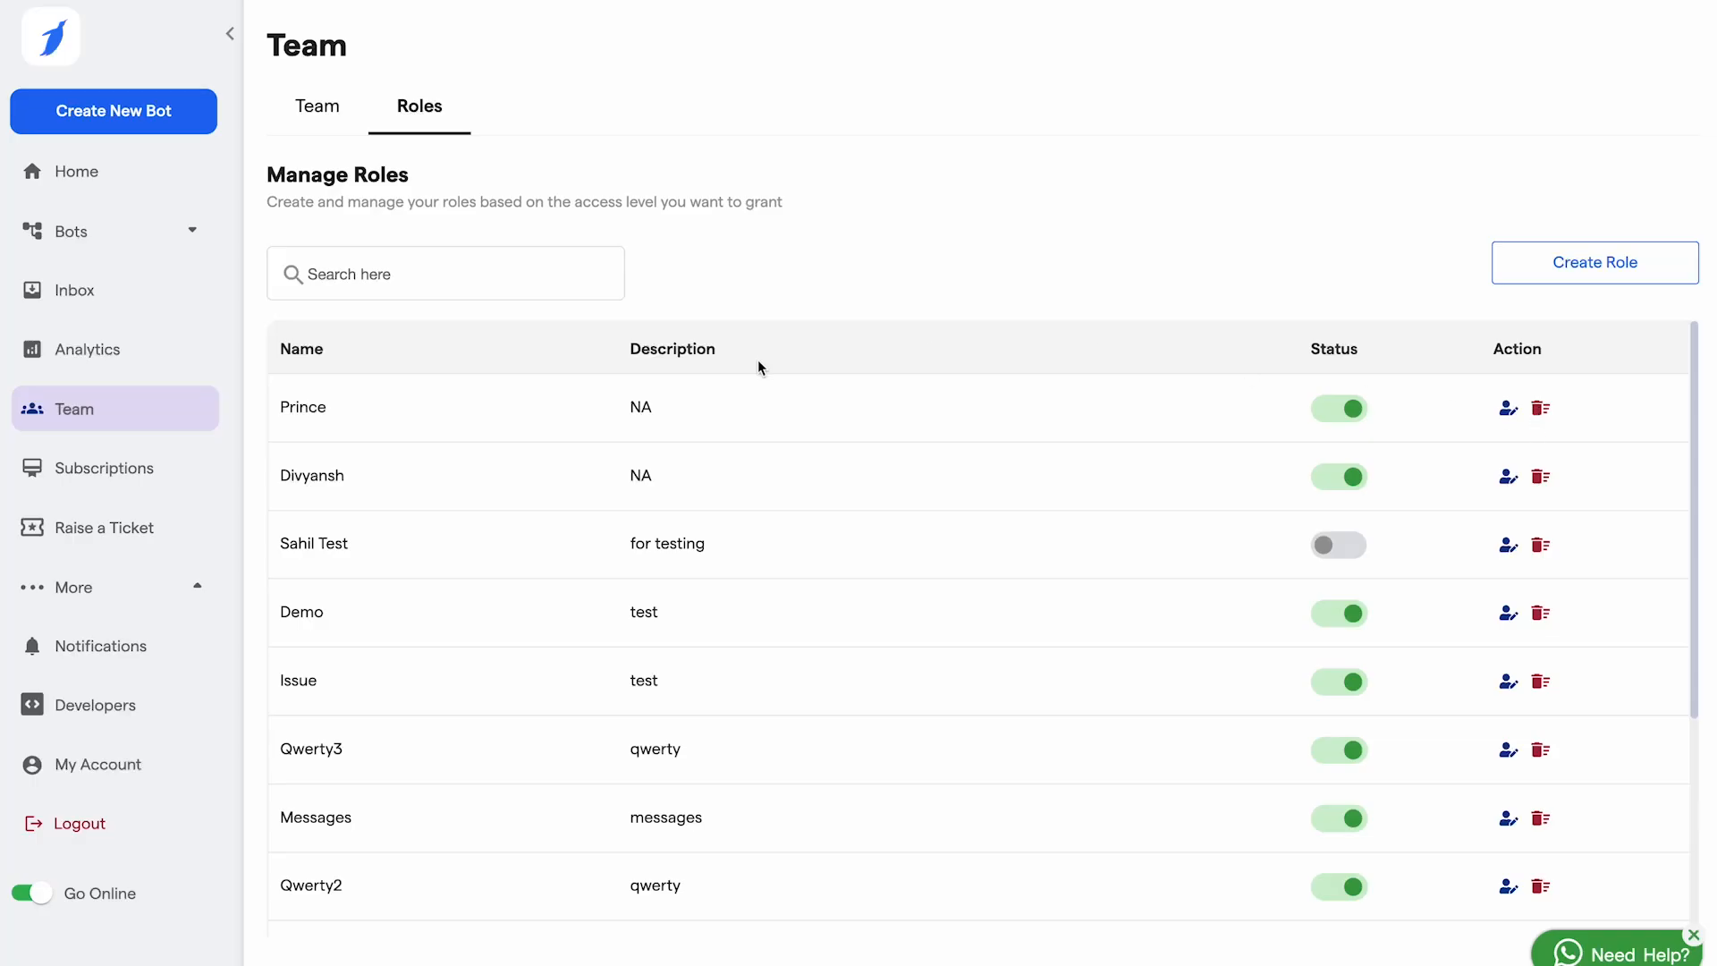
pyautogui.click(68, 472)
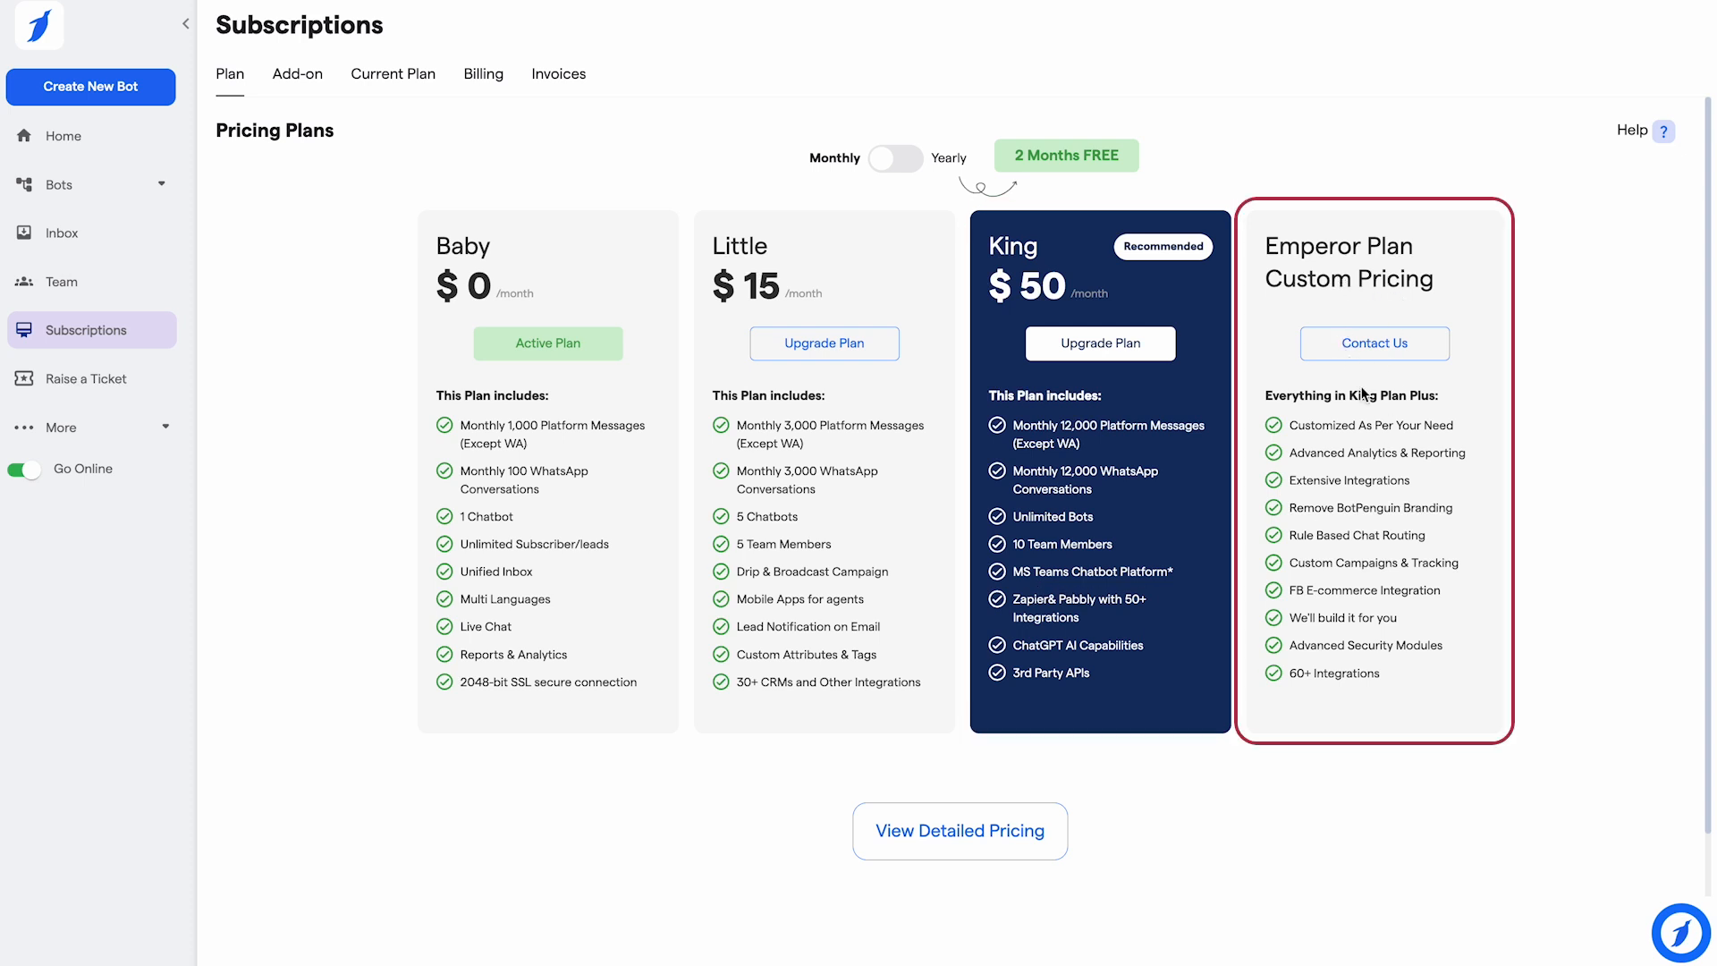
# Step: Expand and scroll through the detailed plan comparison, then switch to the Add-on tab
pyautogui.click(988, 827)
pyautogui.scroll(-10, 930, 742)
pyautogui.scroll(-4, 970, 839)
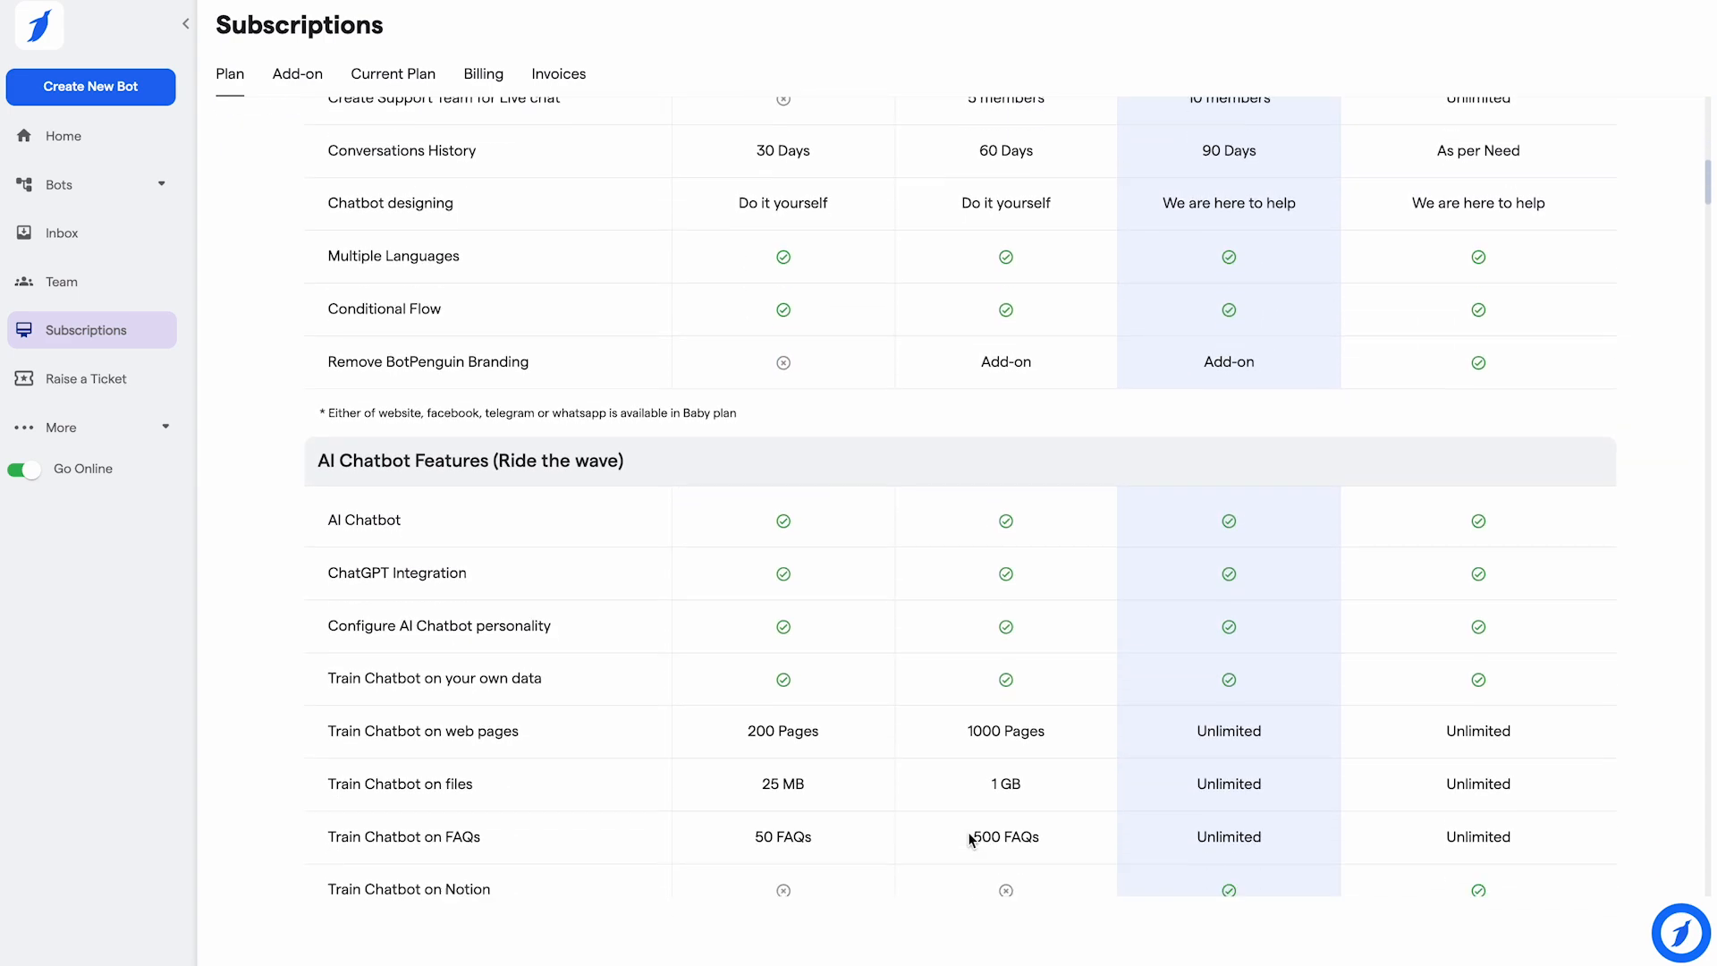
pyautogui.scroll(-10, 971, 840)
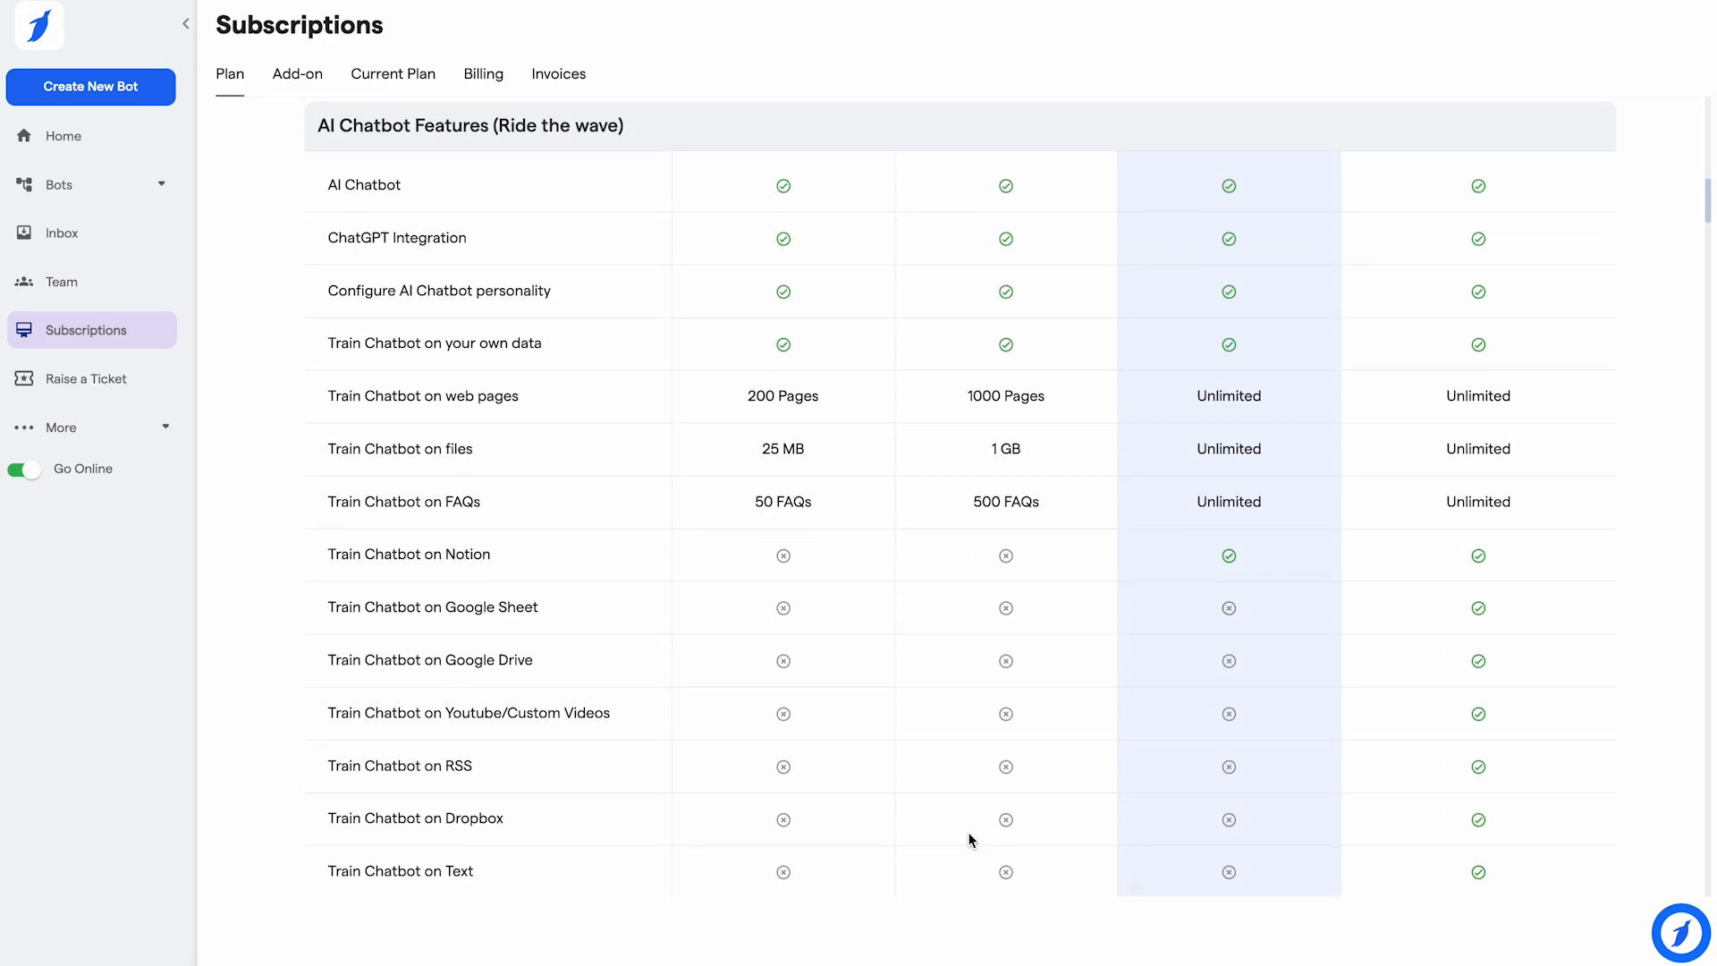
pyautogui.scroll(-20, 970, 838)
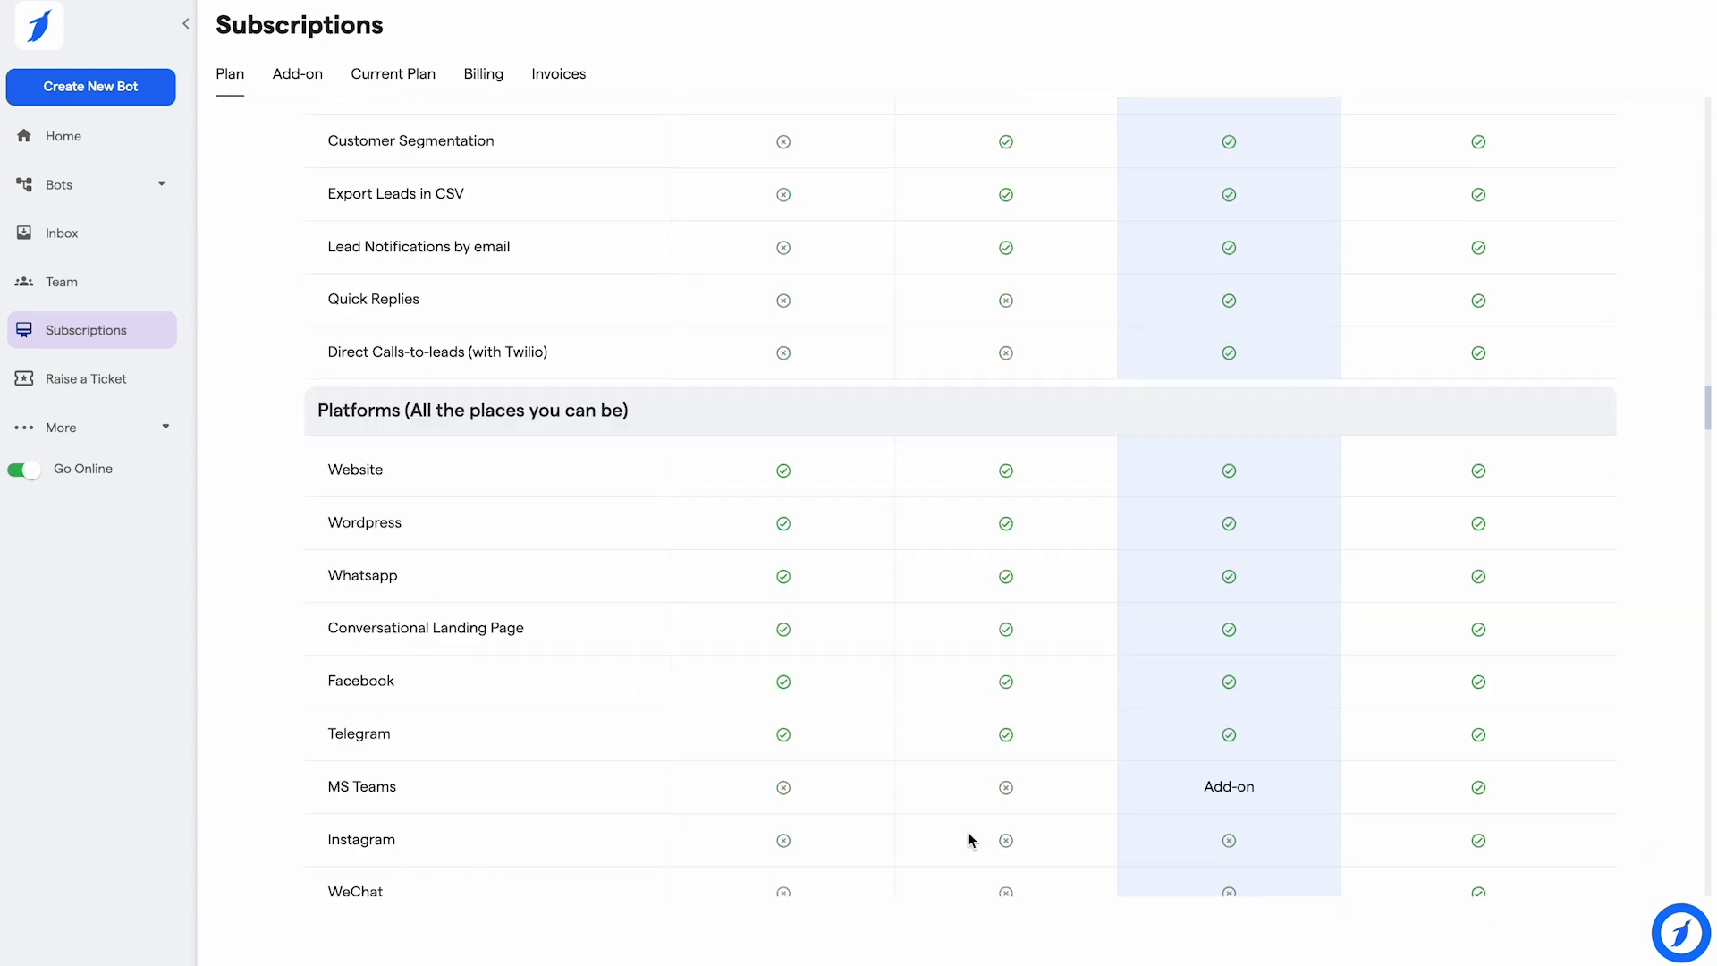
pyautogui.scroll(20, 970, 838)
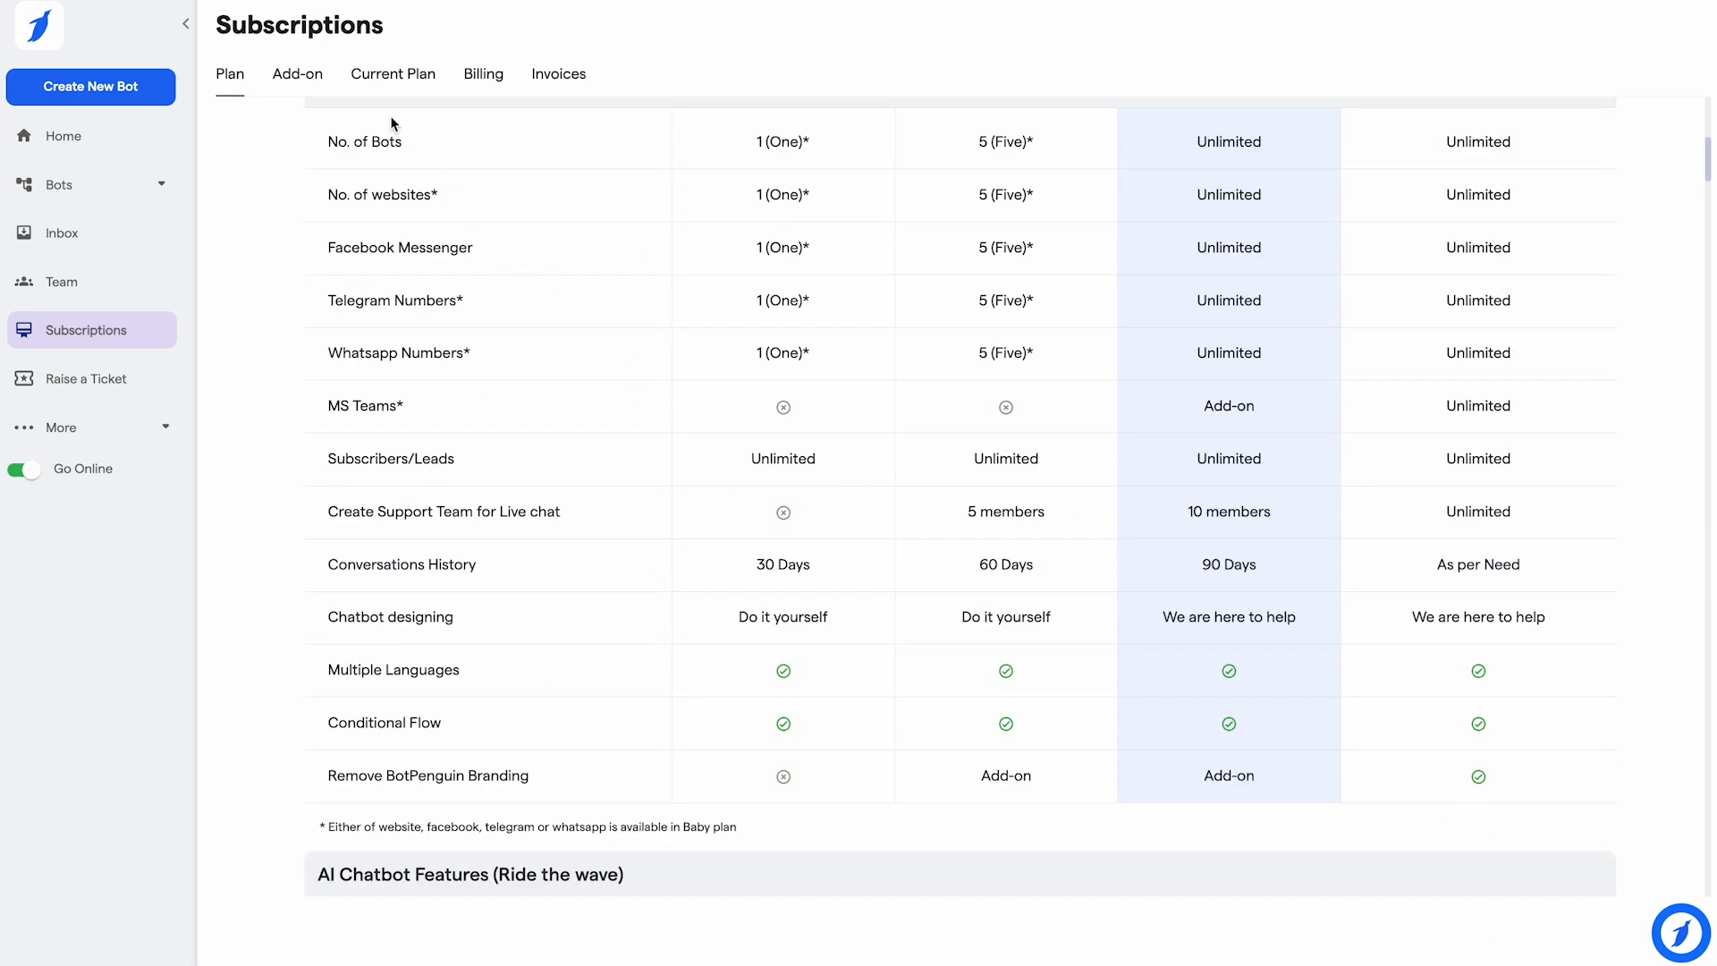
pyautogui.click(297, 71)
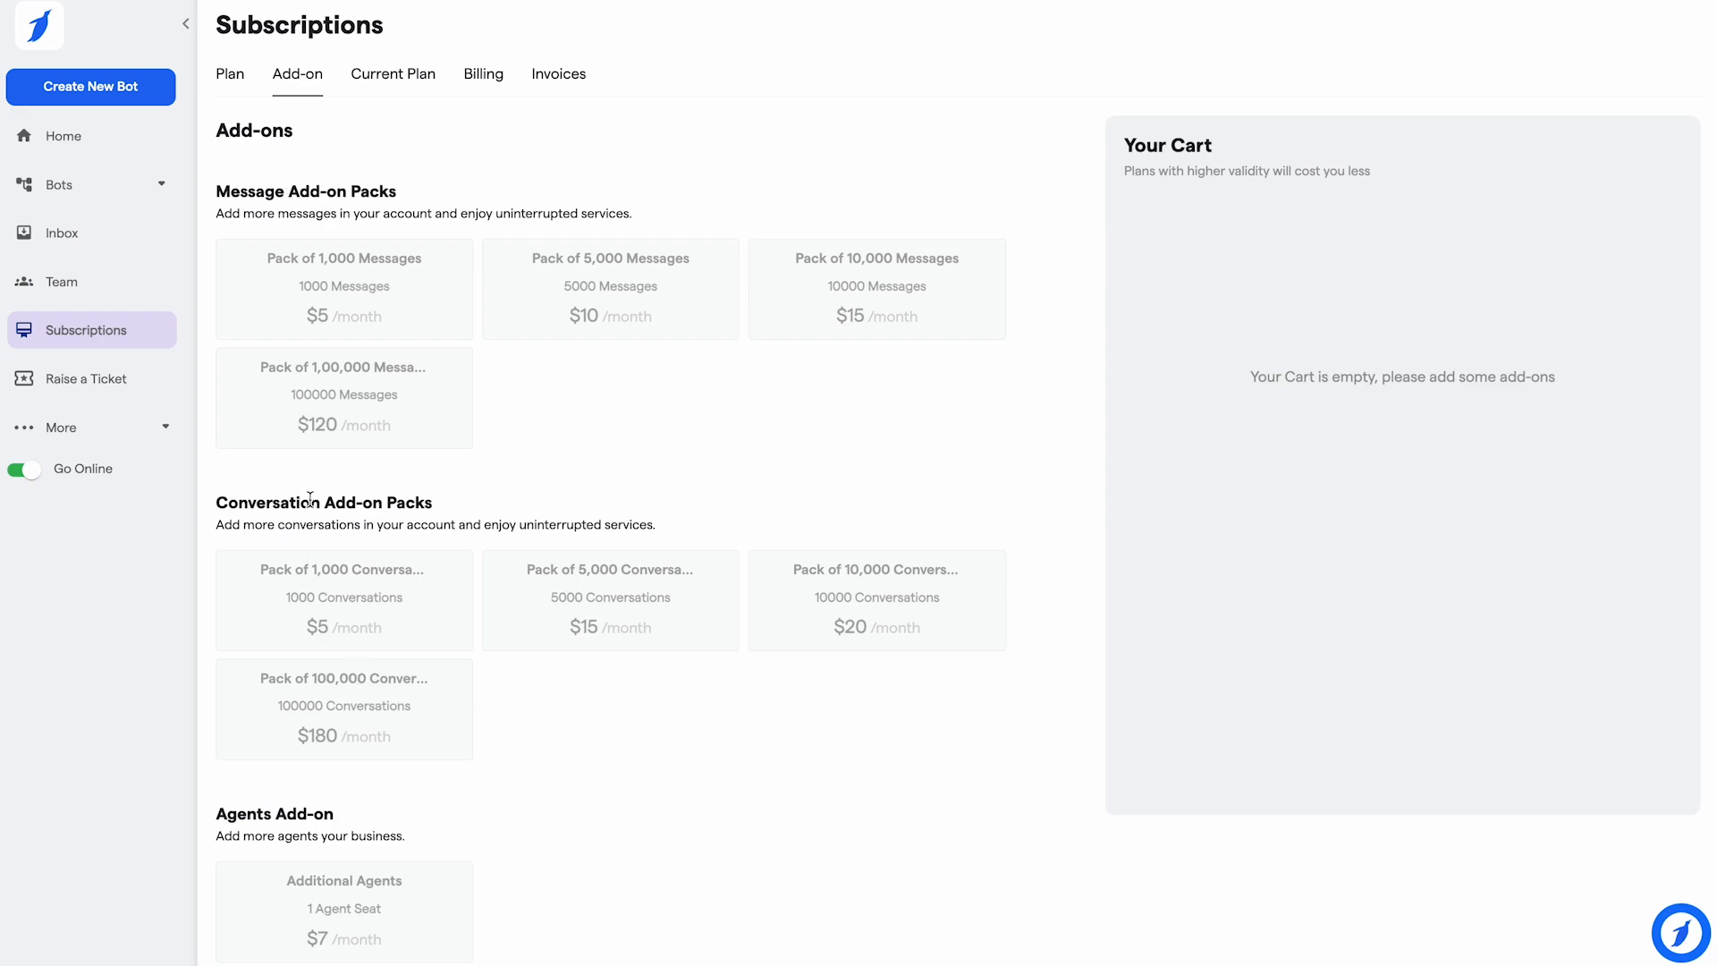
# Step: Scroll the add-on packs, then review the Current Plan usage summary
pyautogui.scroll(-2, 249, 519)
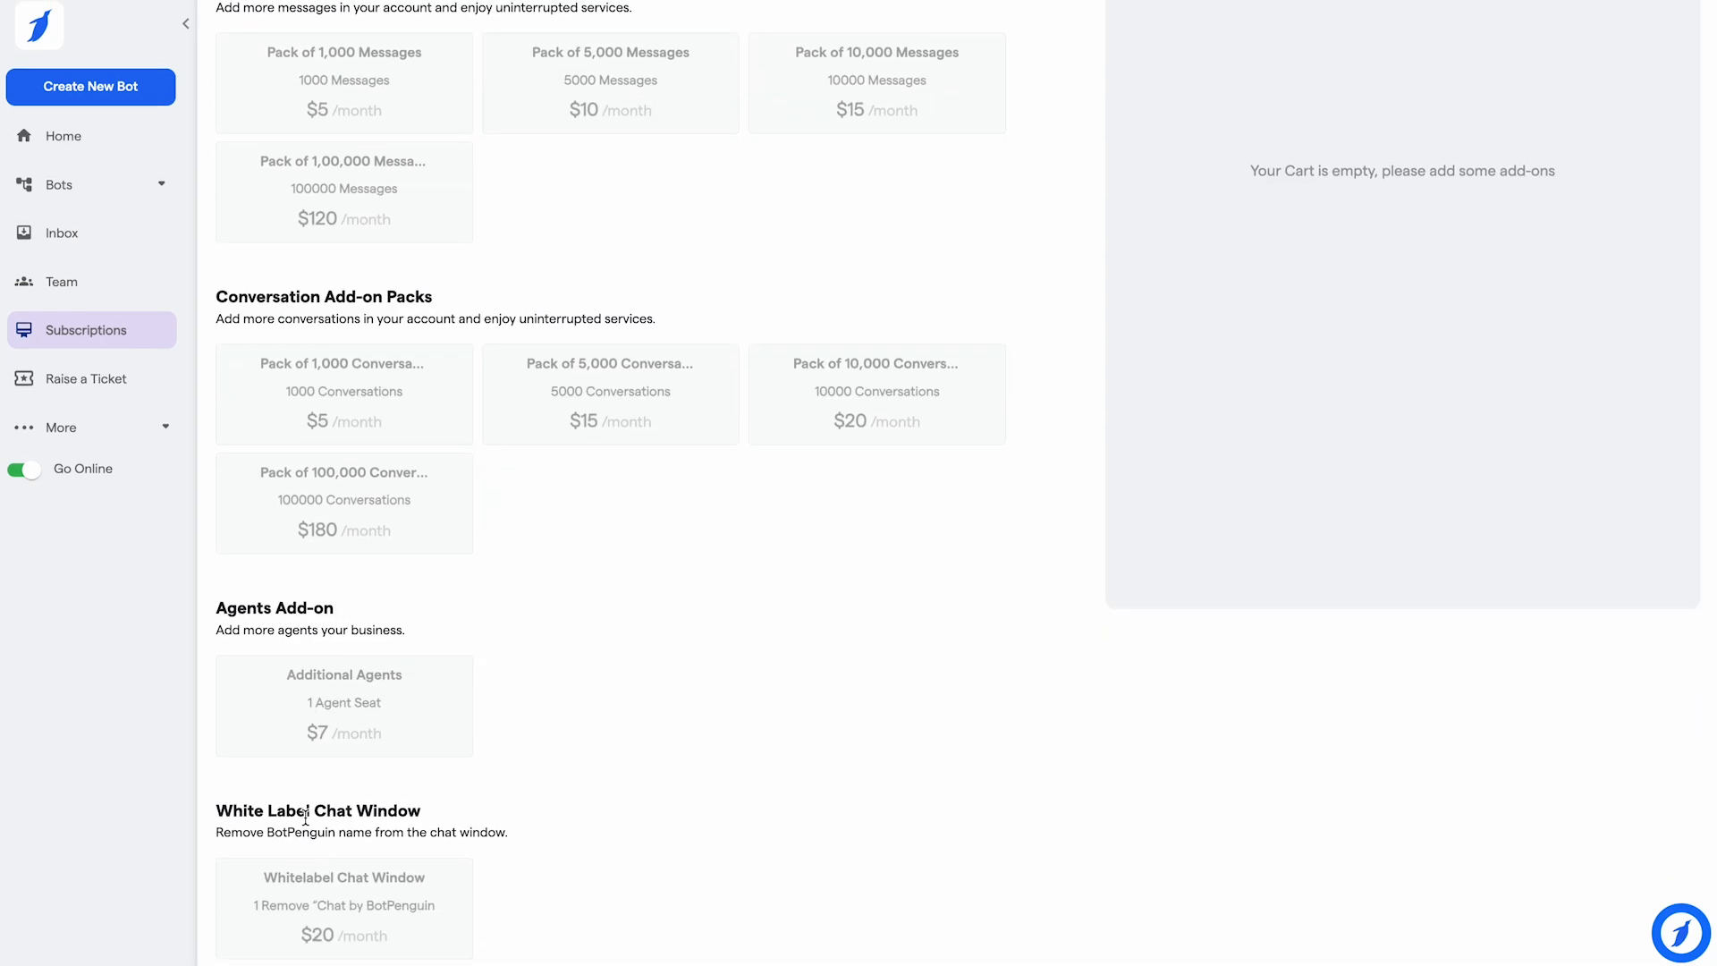
pyautogui.scroll(2, 379, 357)
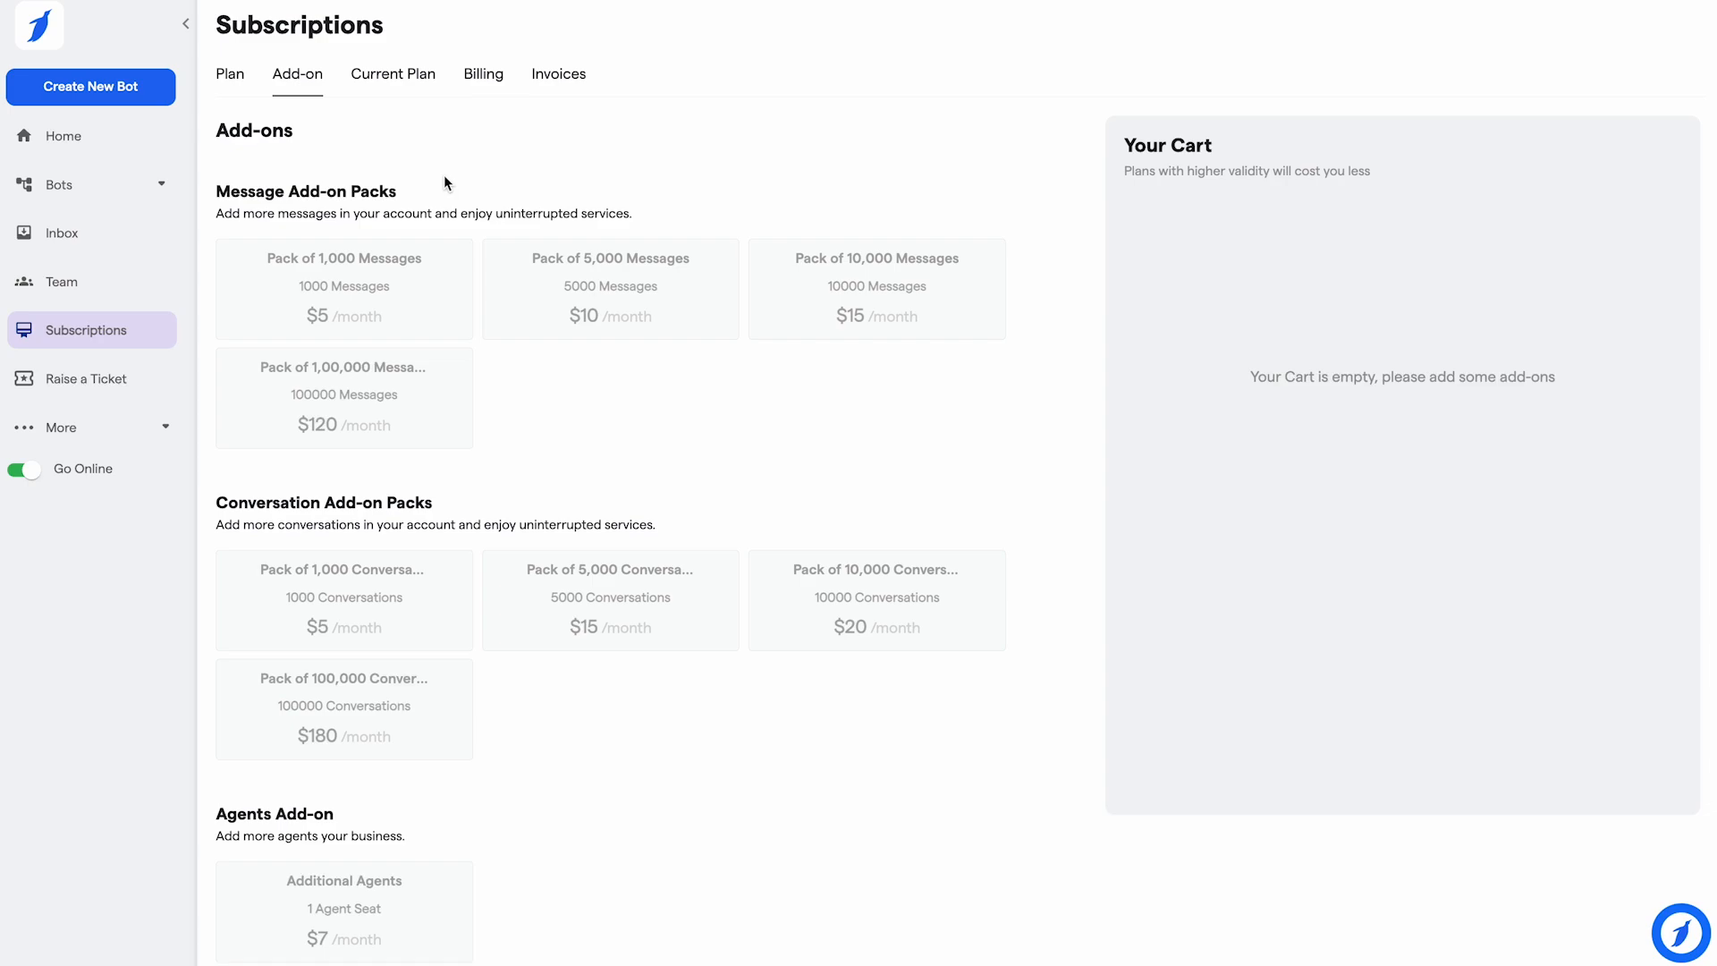
pyautogui.click(410, 79)
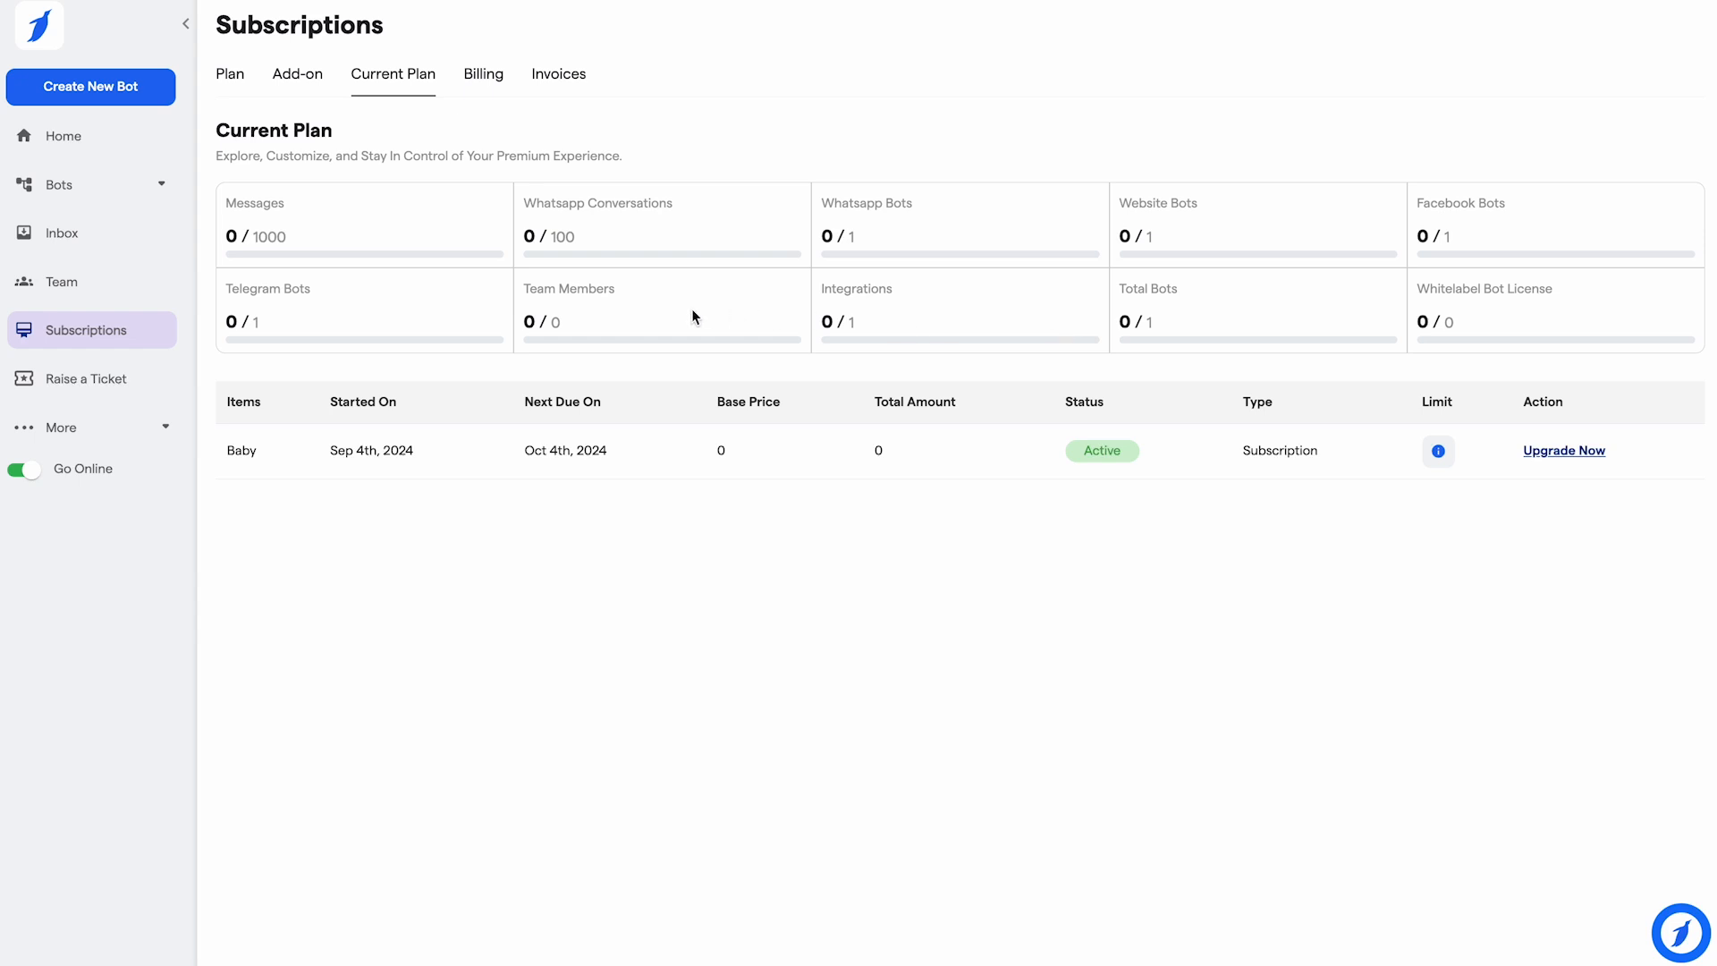
pyautogui.scroll(-1, 578, 311)
# Step: Re-save the billing address, check the Invoices list, then open Raise a Ticket
pyautogui.click(482, 30)
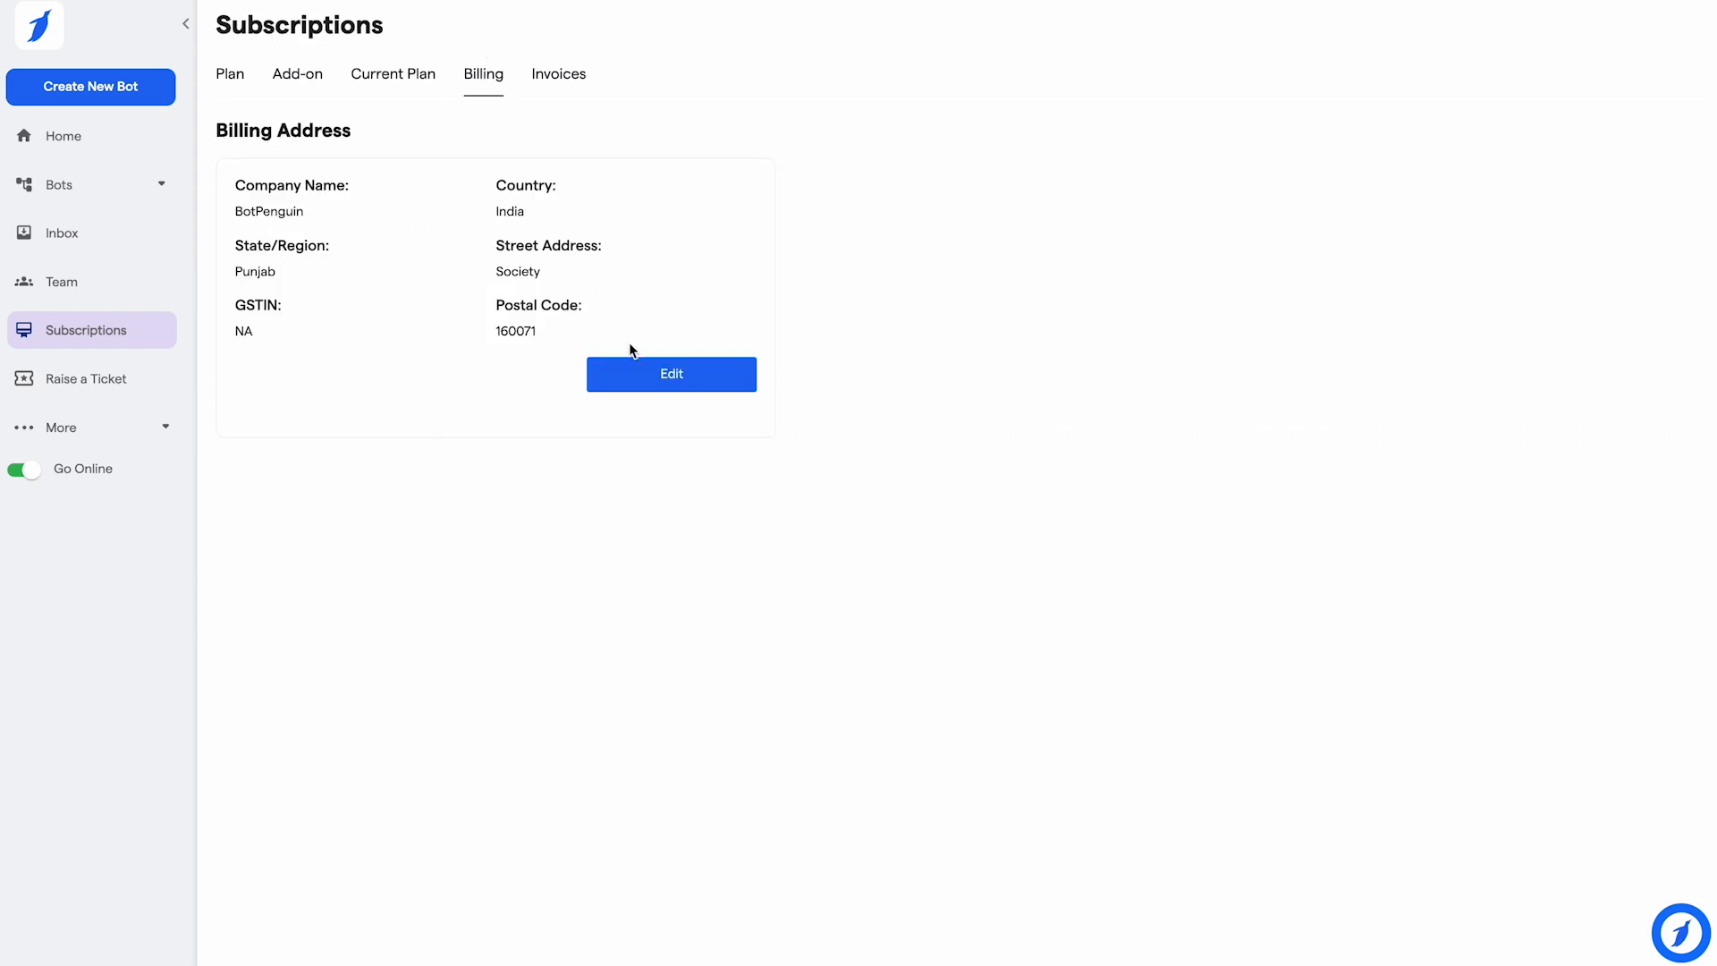
pyautogui.click(631, 376)
pyautogui.click(645, 390)
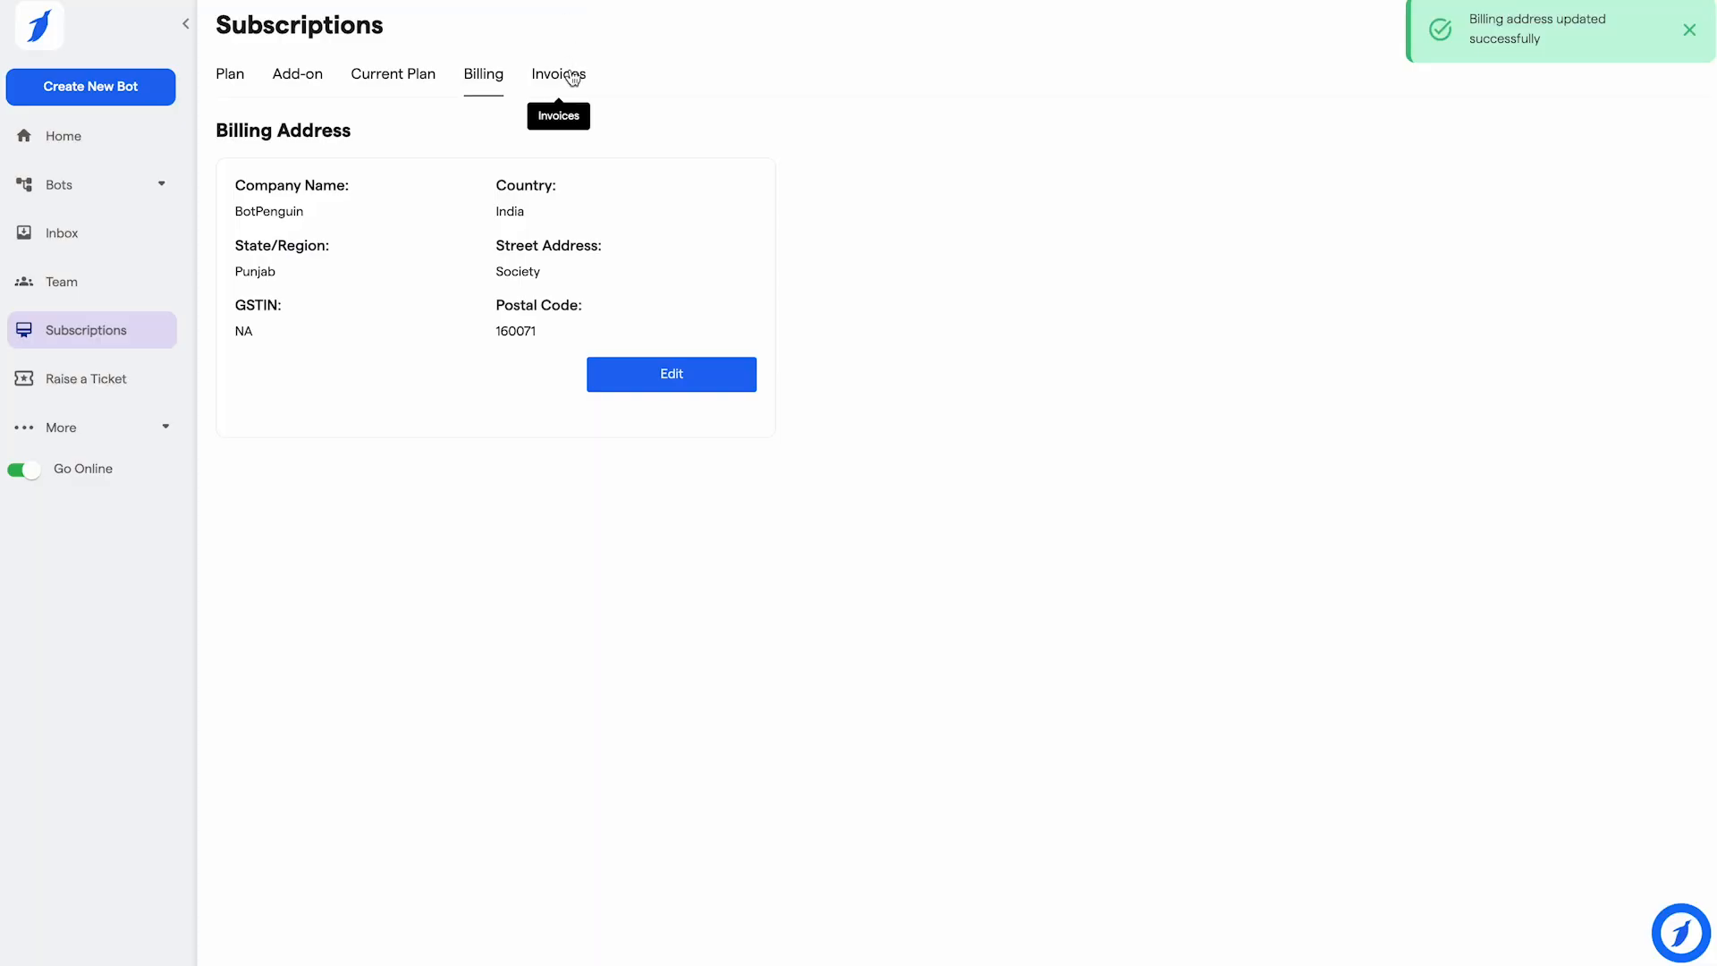
pyautogui.click(569, 73)
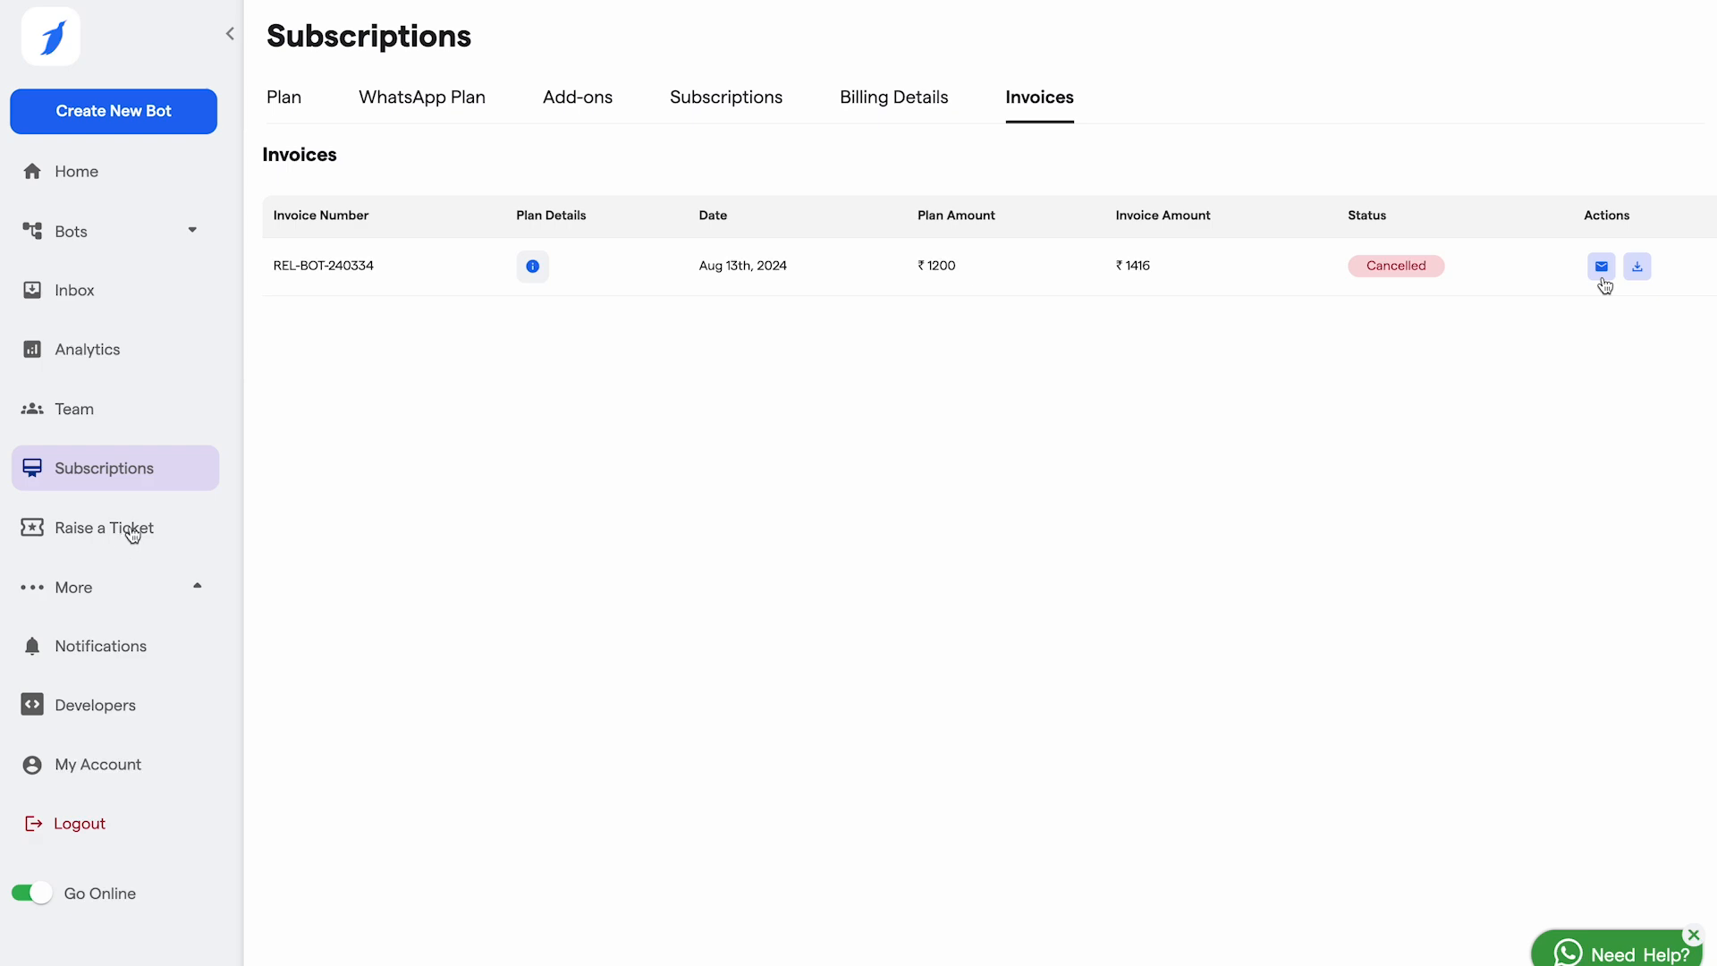
pyautogui.click(124, 536)
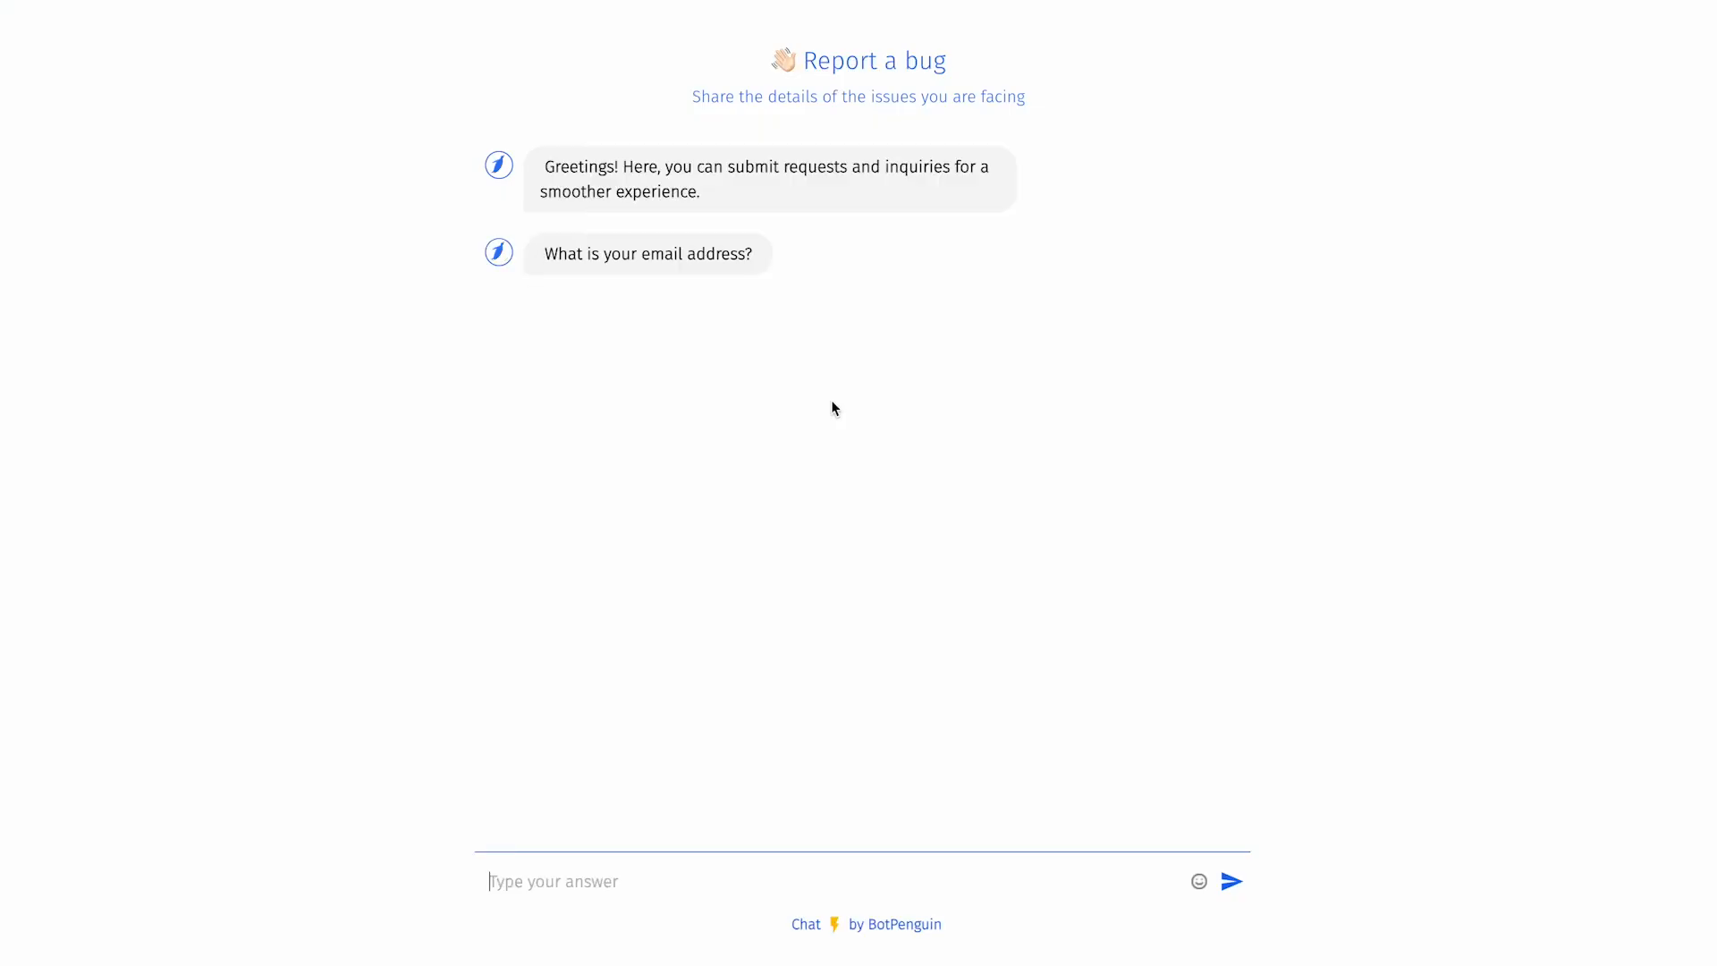
# Step: Give the support chat your account e-mail address
pyautogui.click(573, 883)
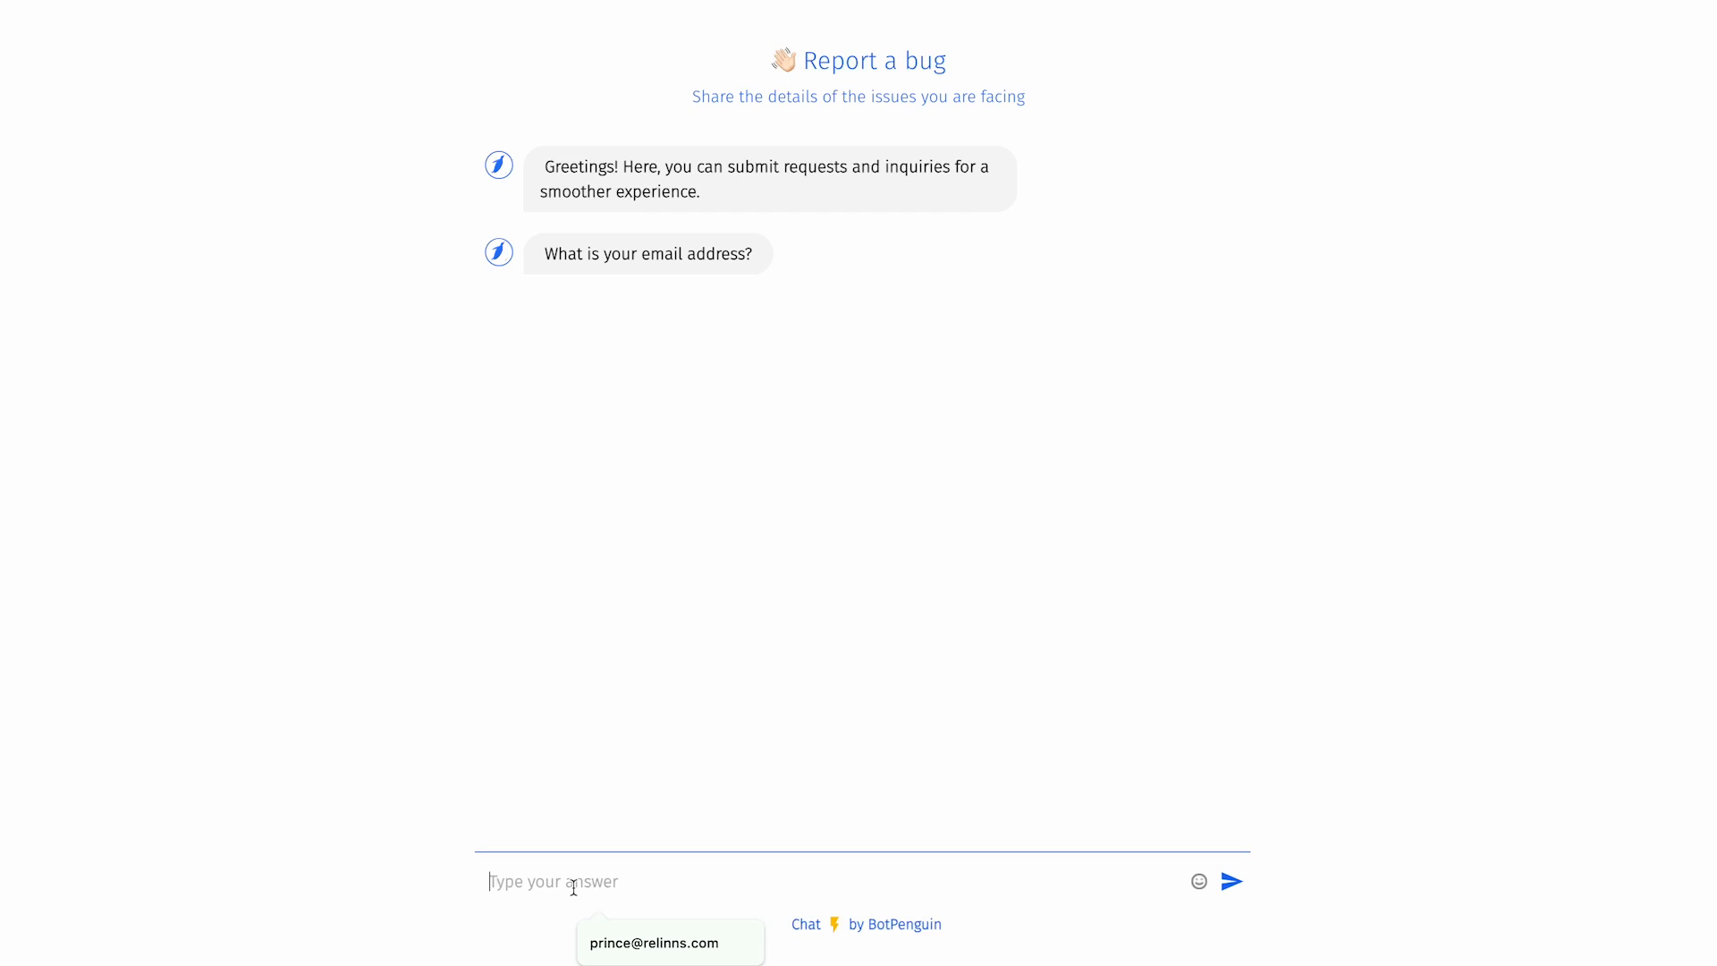
pyautogui.press('Return')
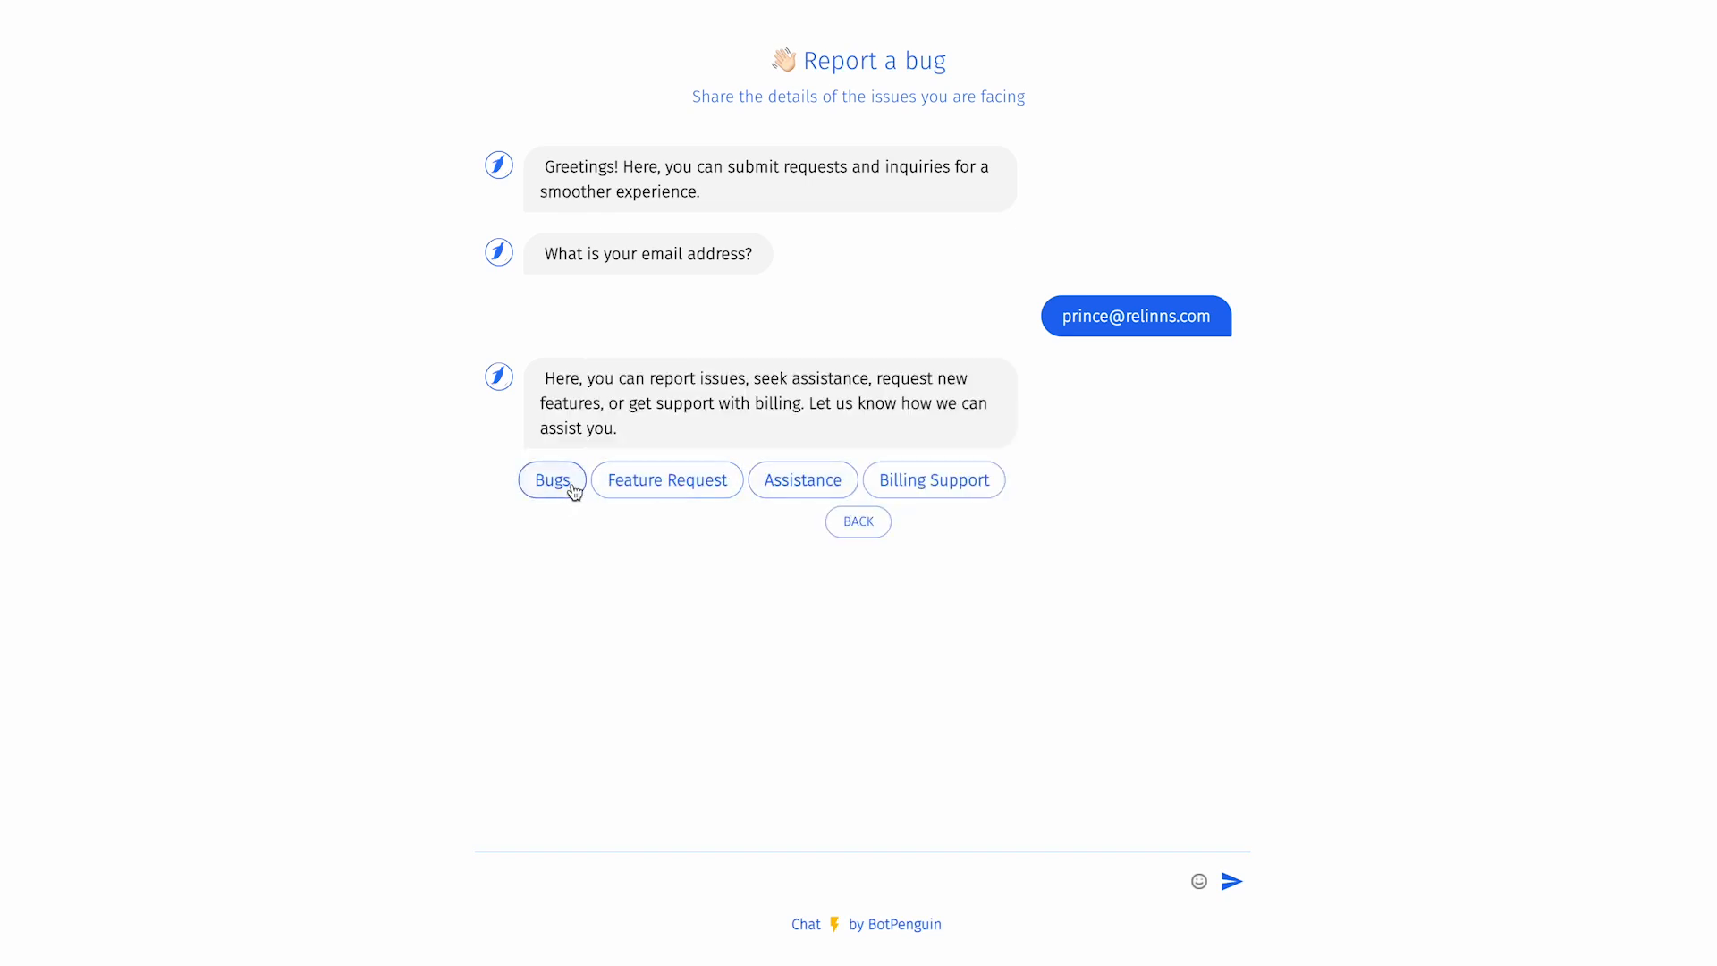
# Step: Report a Dashboard > Inbox bug described as 'this a demo for raising the ticket'
pyautogui.click(553, 481)
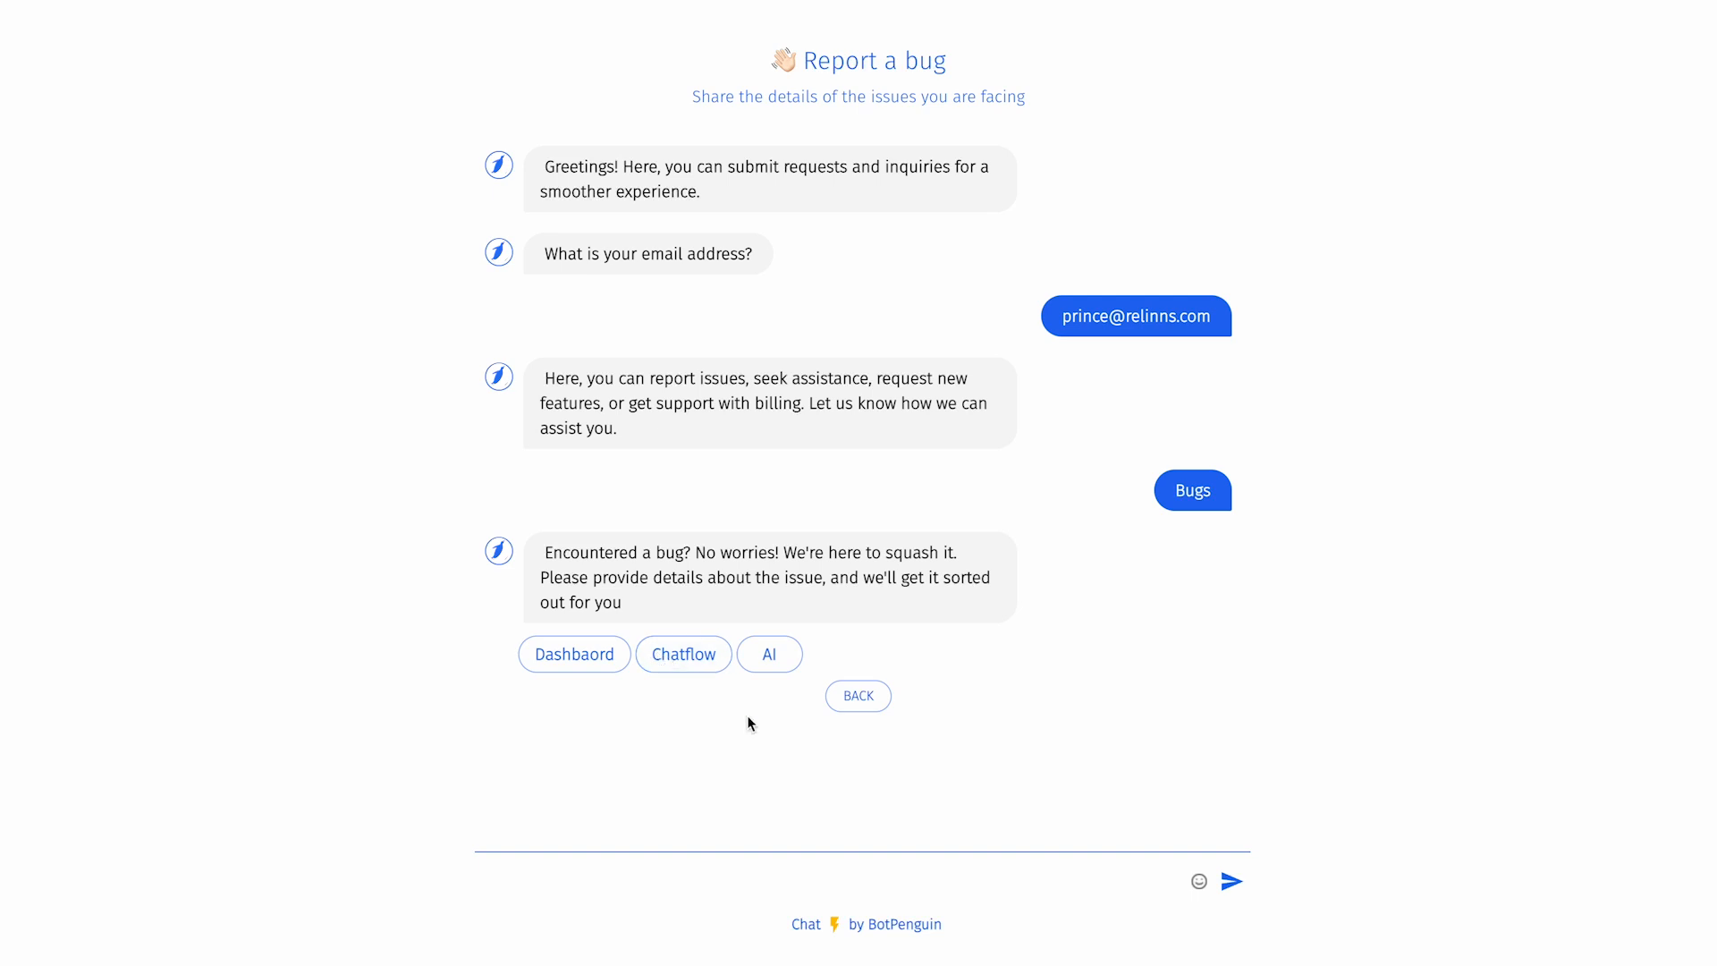
pyautogui.click(592, 659)
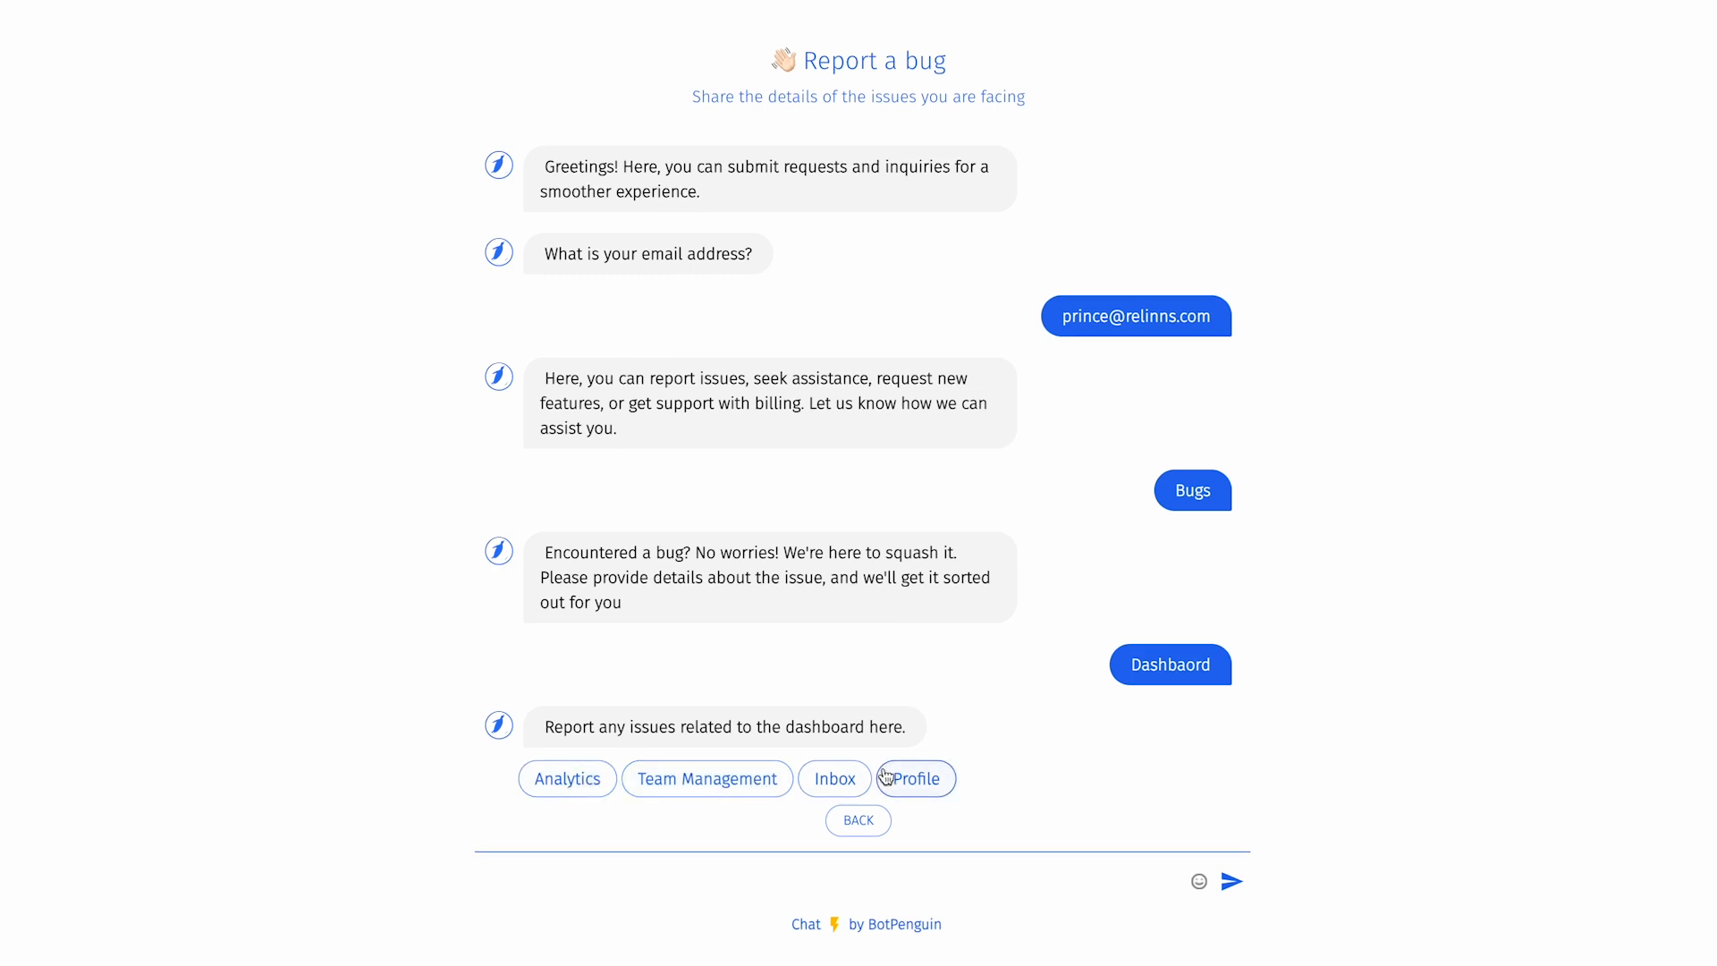
pyautogui.click(840, 778)
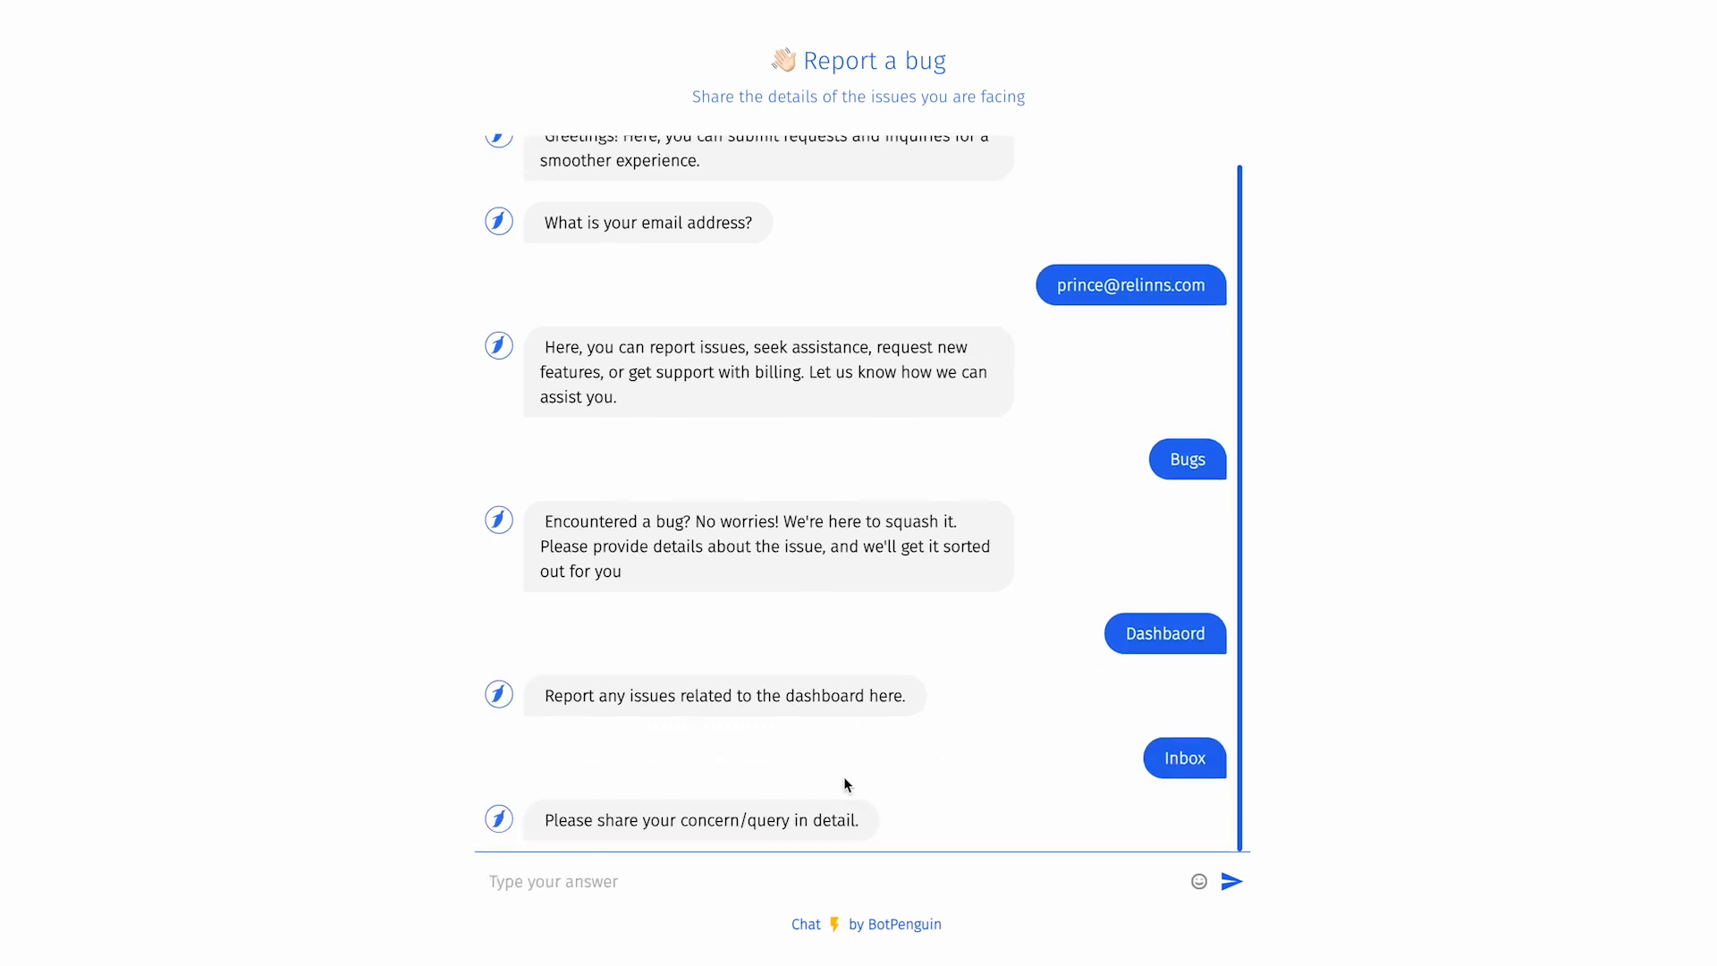
pyautogui.click(597, 879)
pyautogui.write('this a demo for raising the ti')
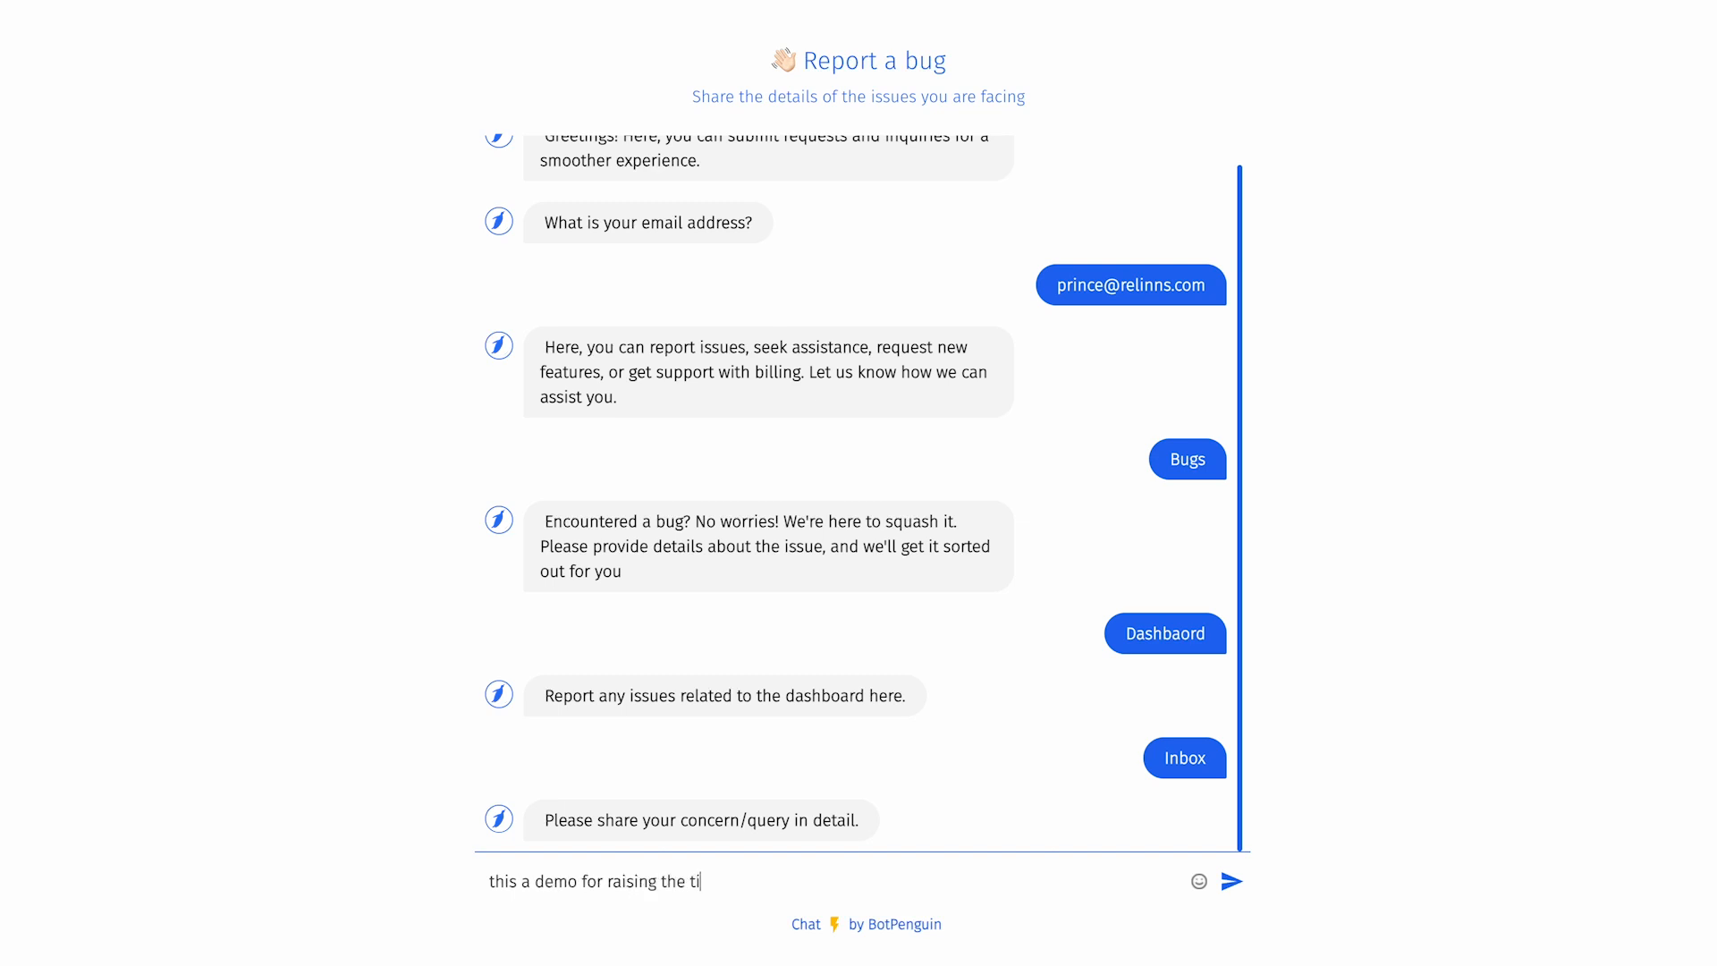
pyautogui.write('cket')
pyautogui.click(1233, 880)
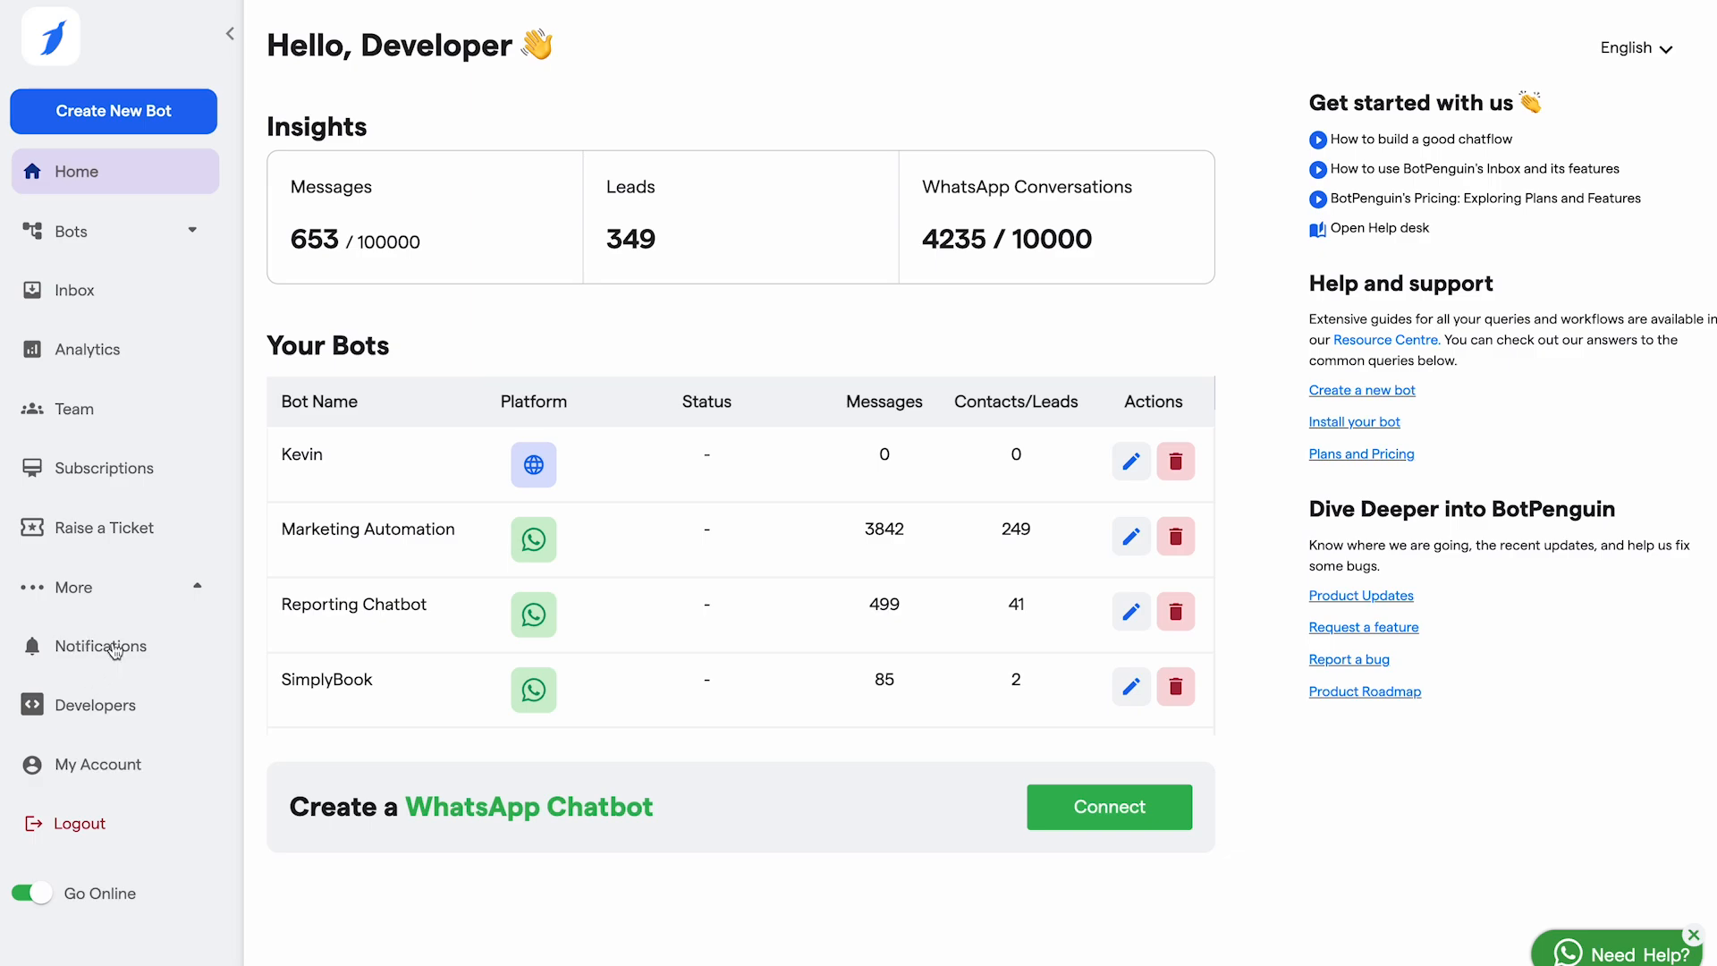
# Step: Scroll through the chat-request notifications list, then go to the My Account profile page
pyautogui.click(109, 645)
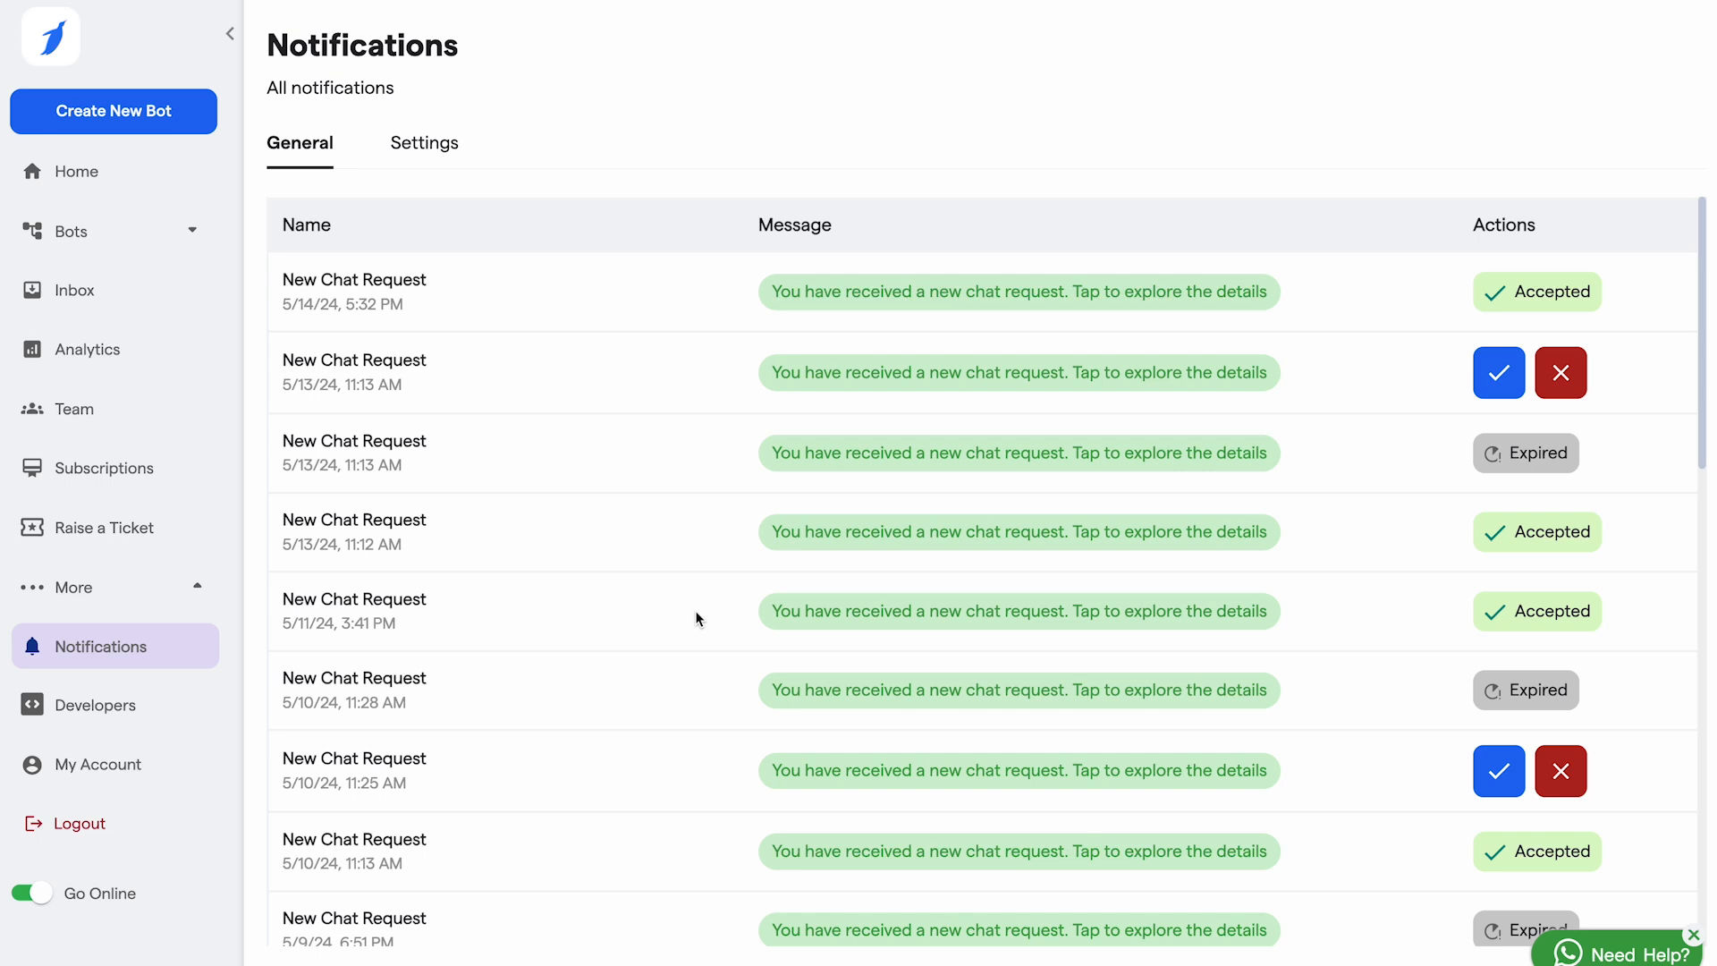
pyautogui.scroll(-7, 695, 609)
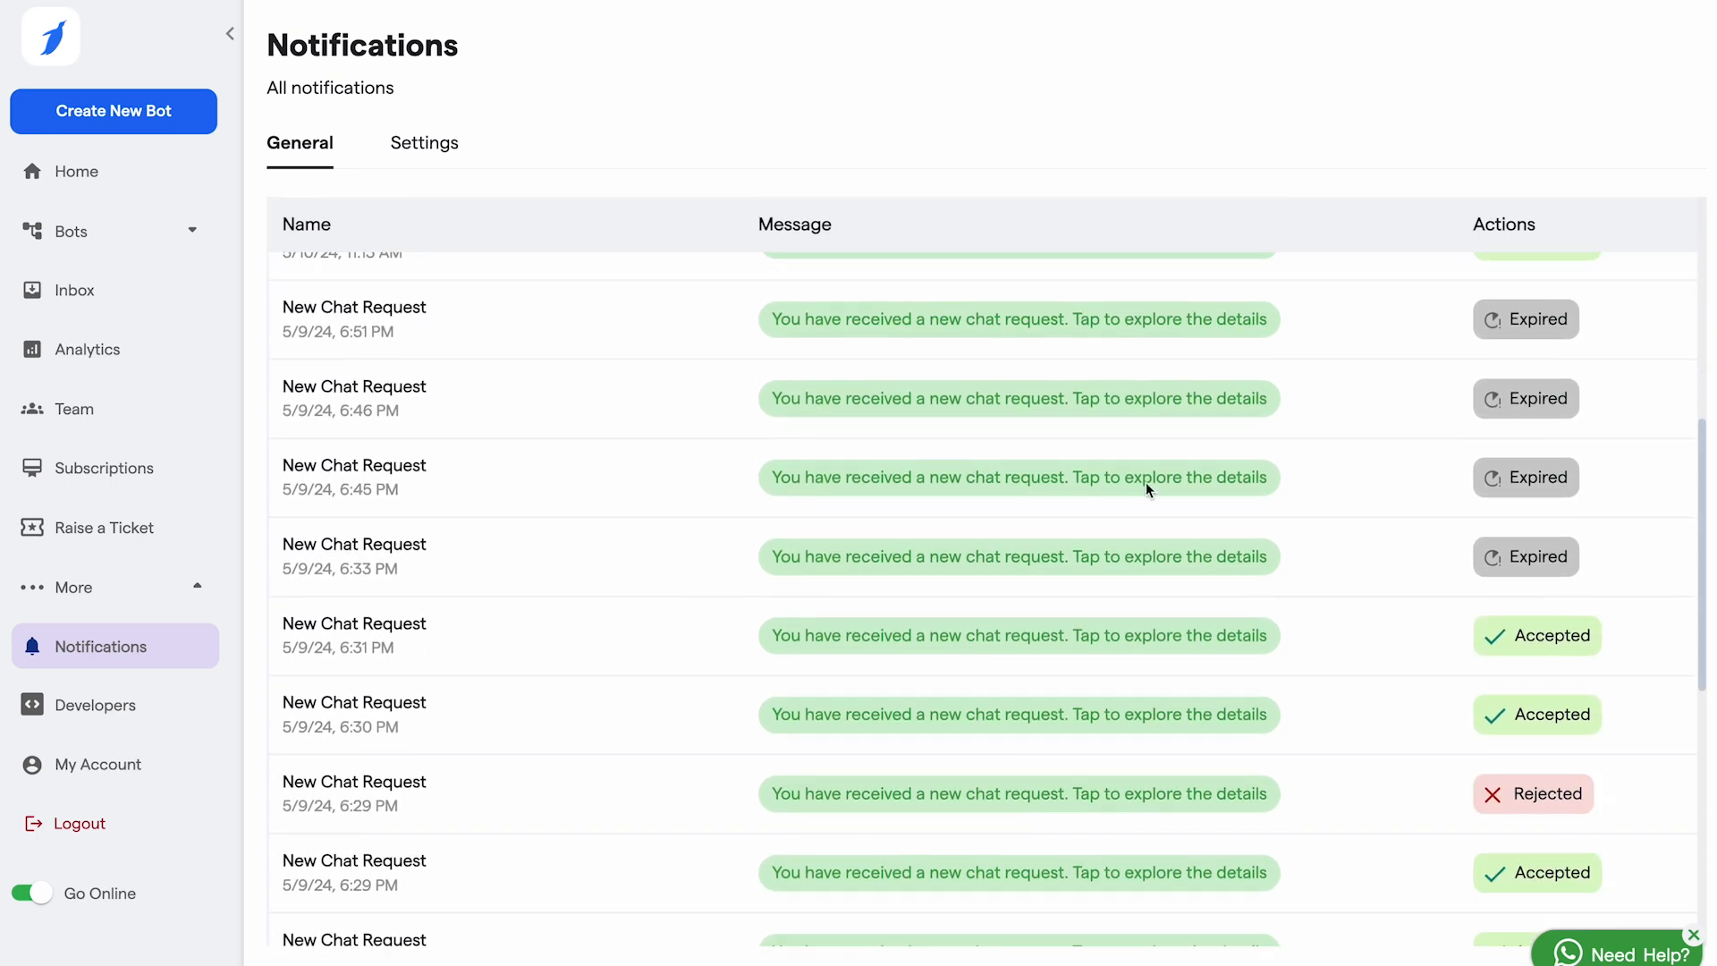
pyautogui.scroll(2, 1520, 384)
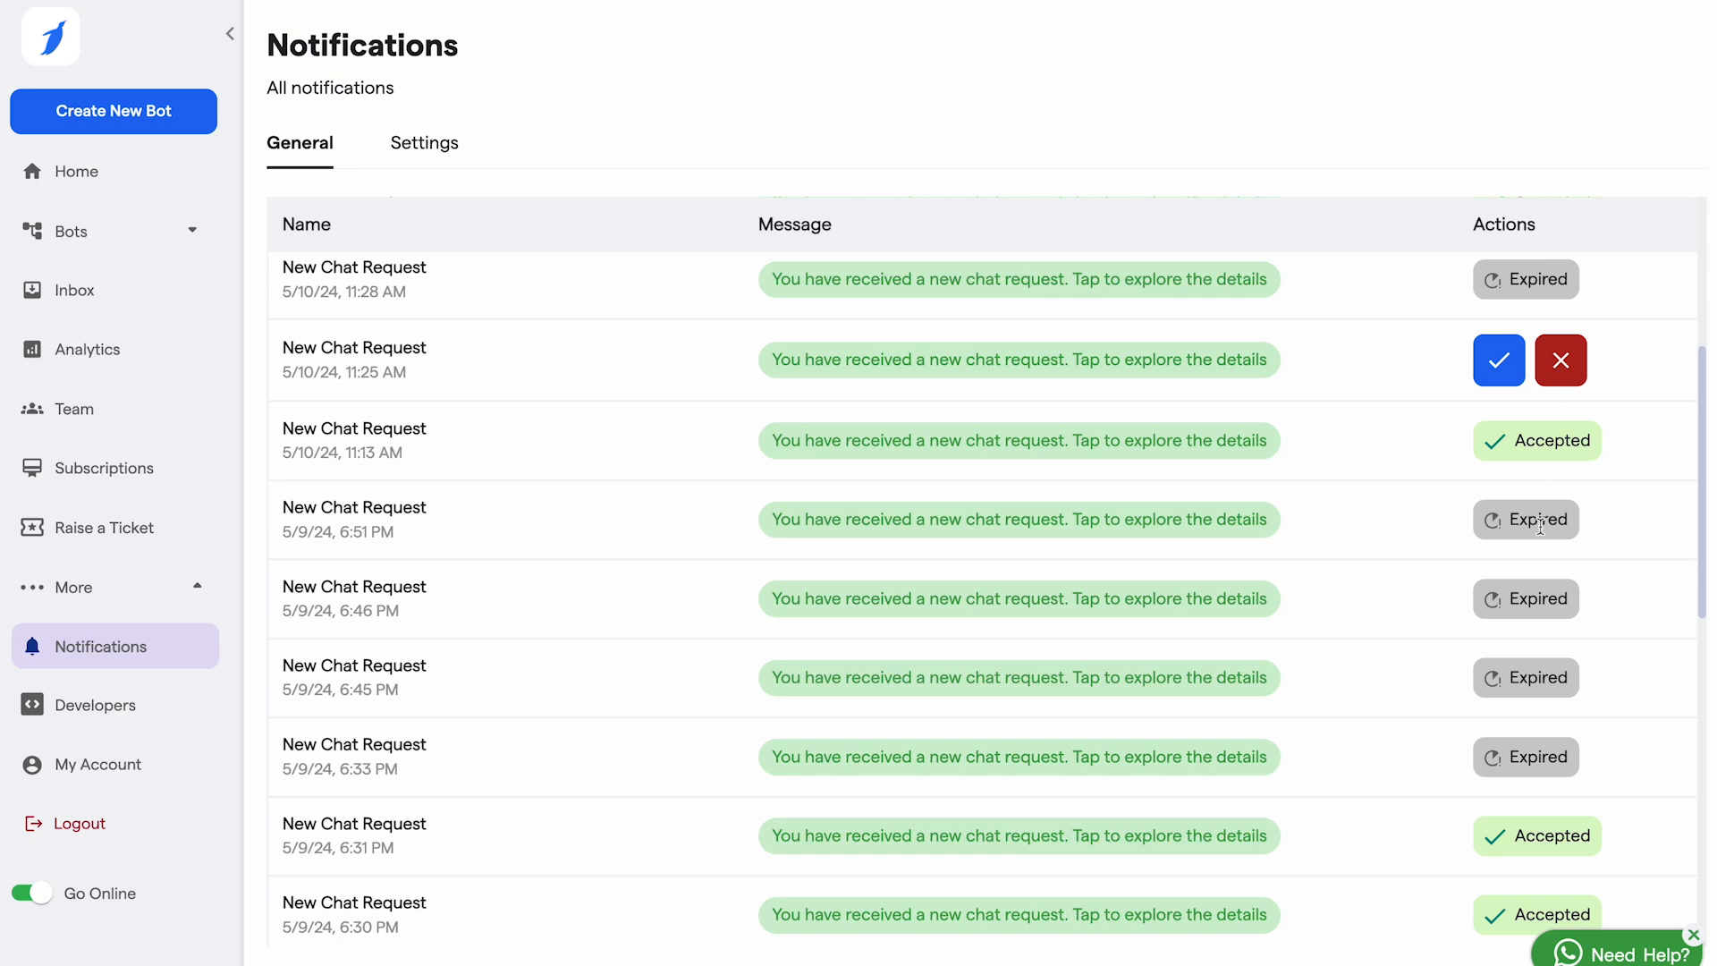
pyautogui.scroll(-1, 1540, 526)
pyautogui.scroll(-3, 1540, 525)
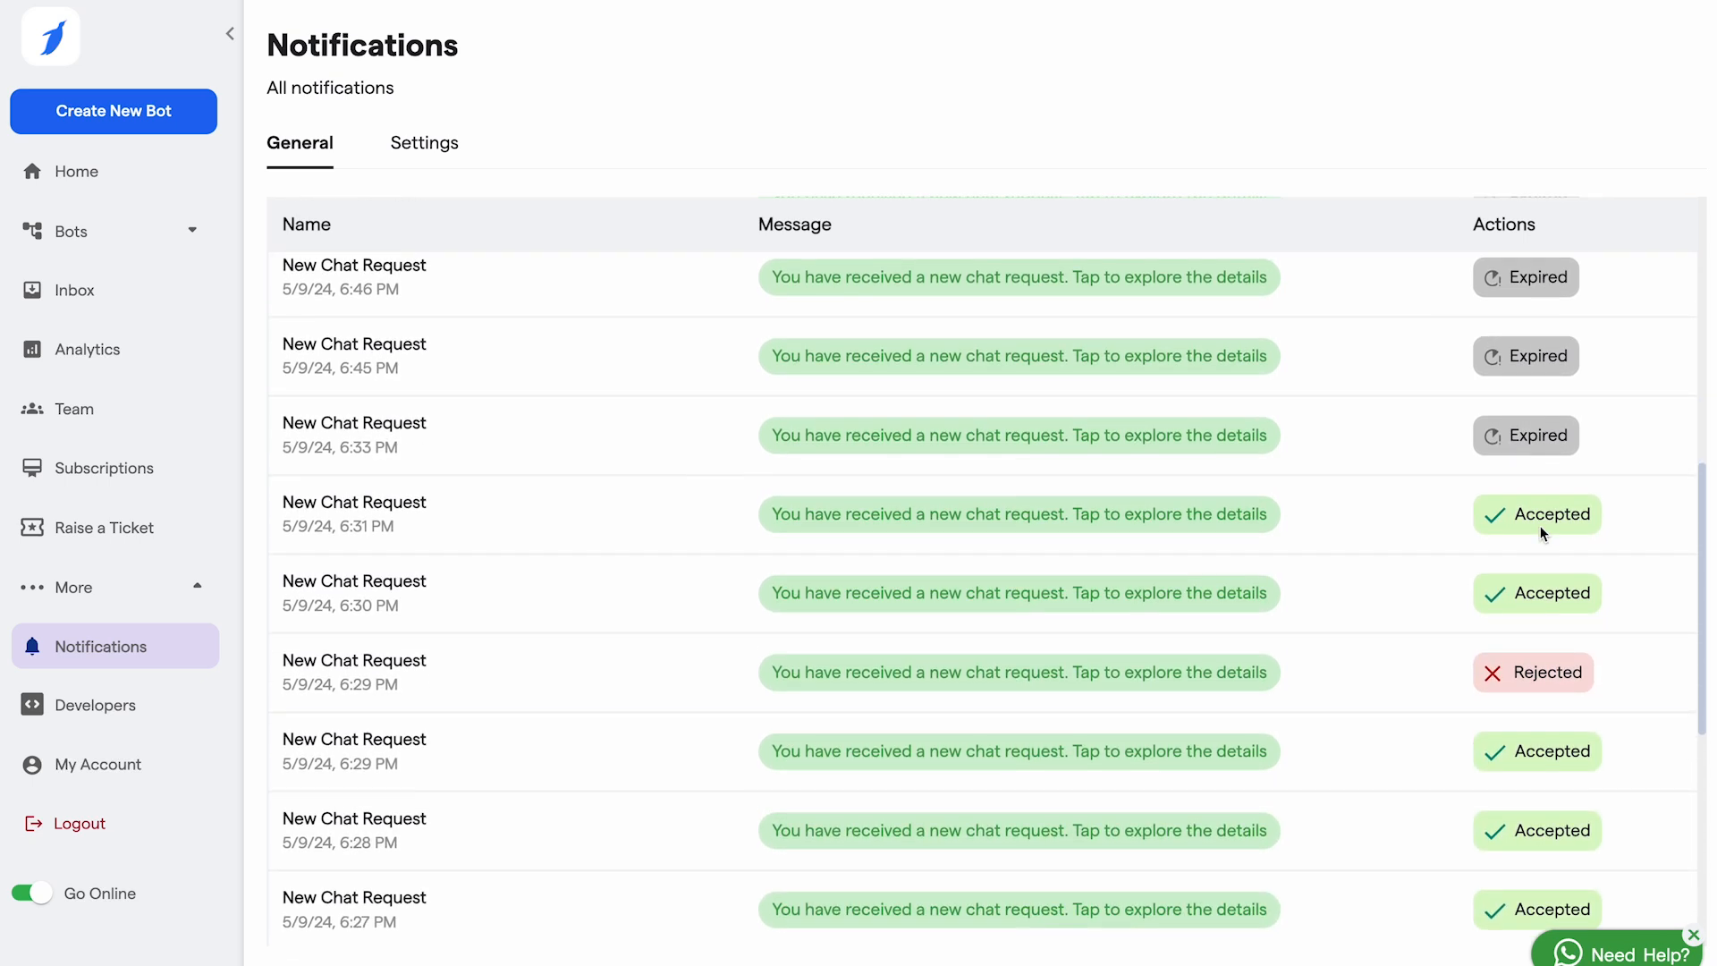
pyautogui.scroll(-6, 1540, 526)
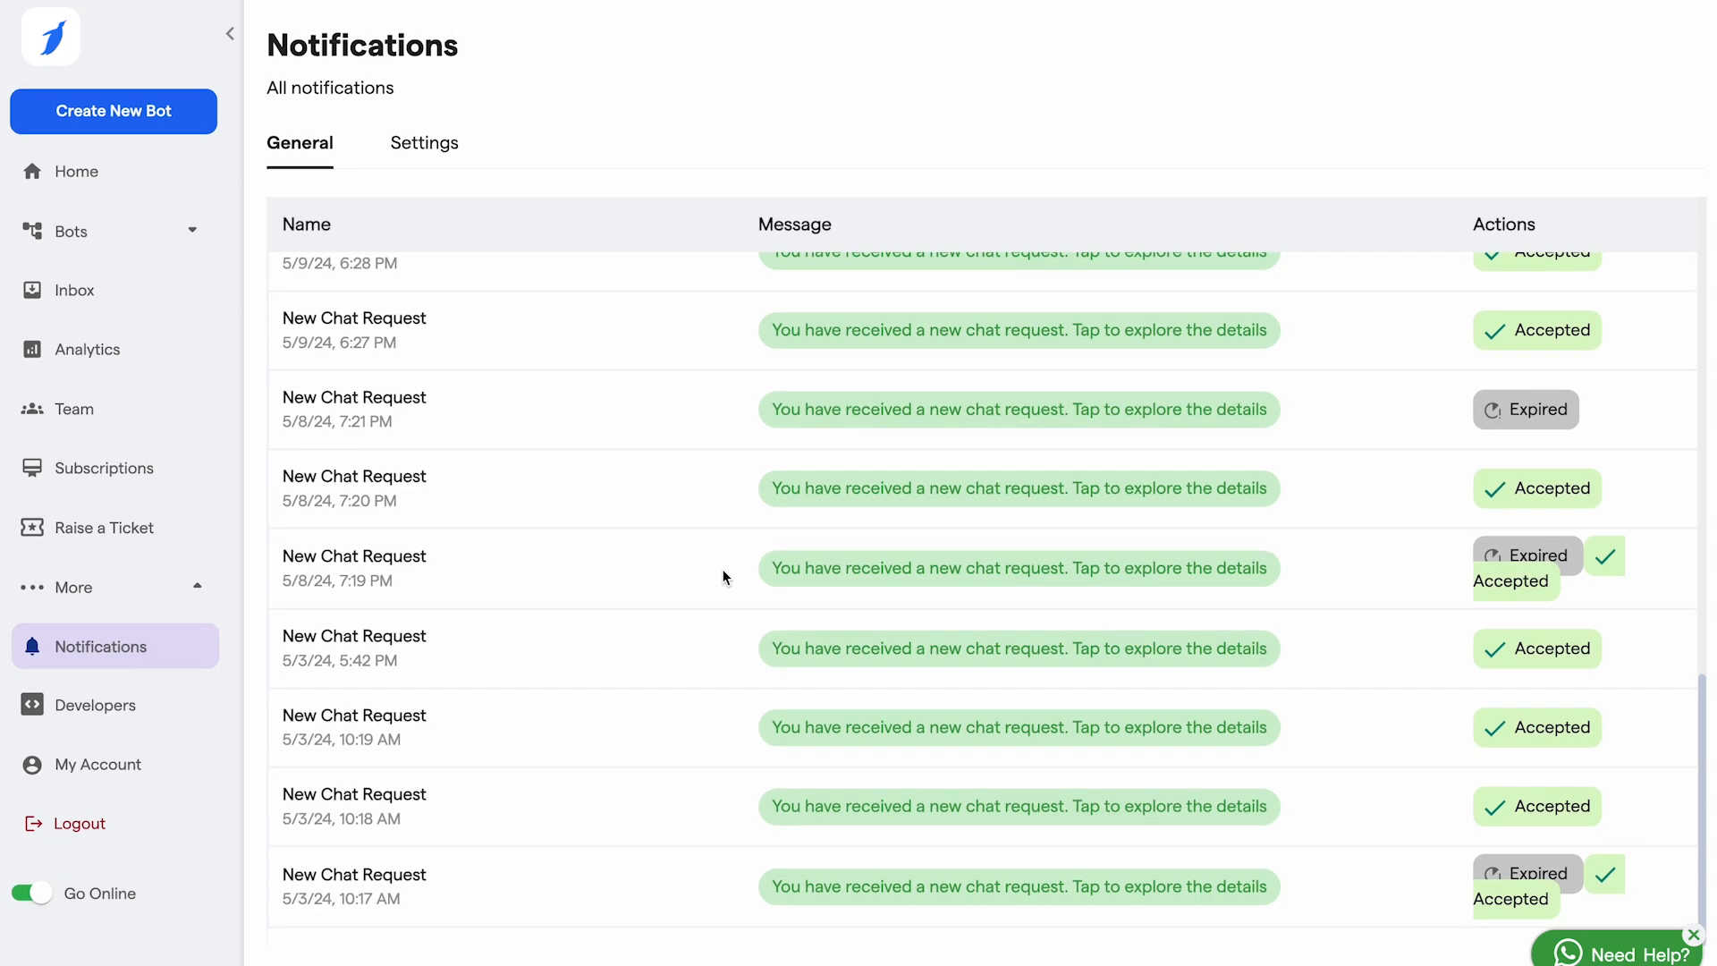
pyautogui.click(114, 768)
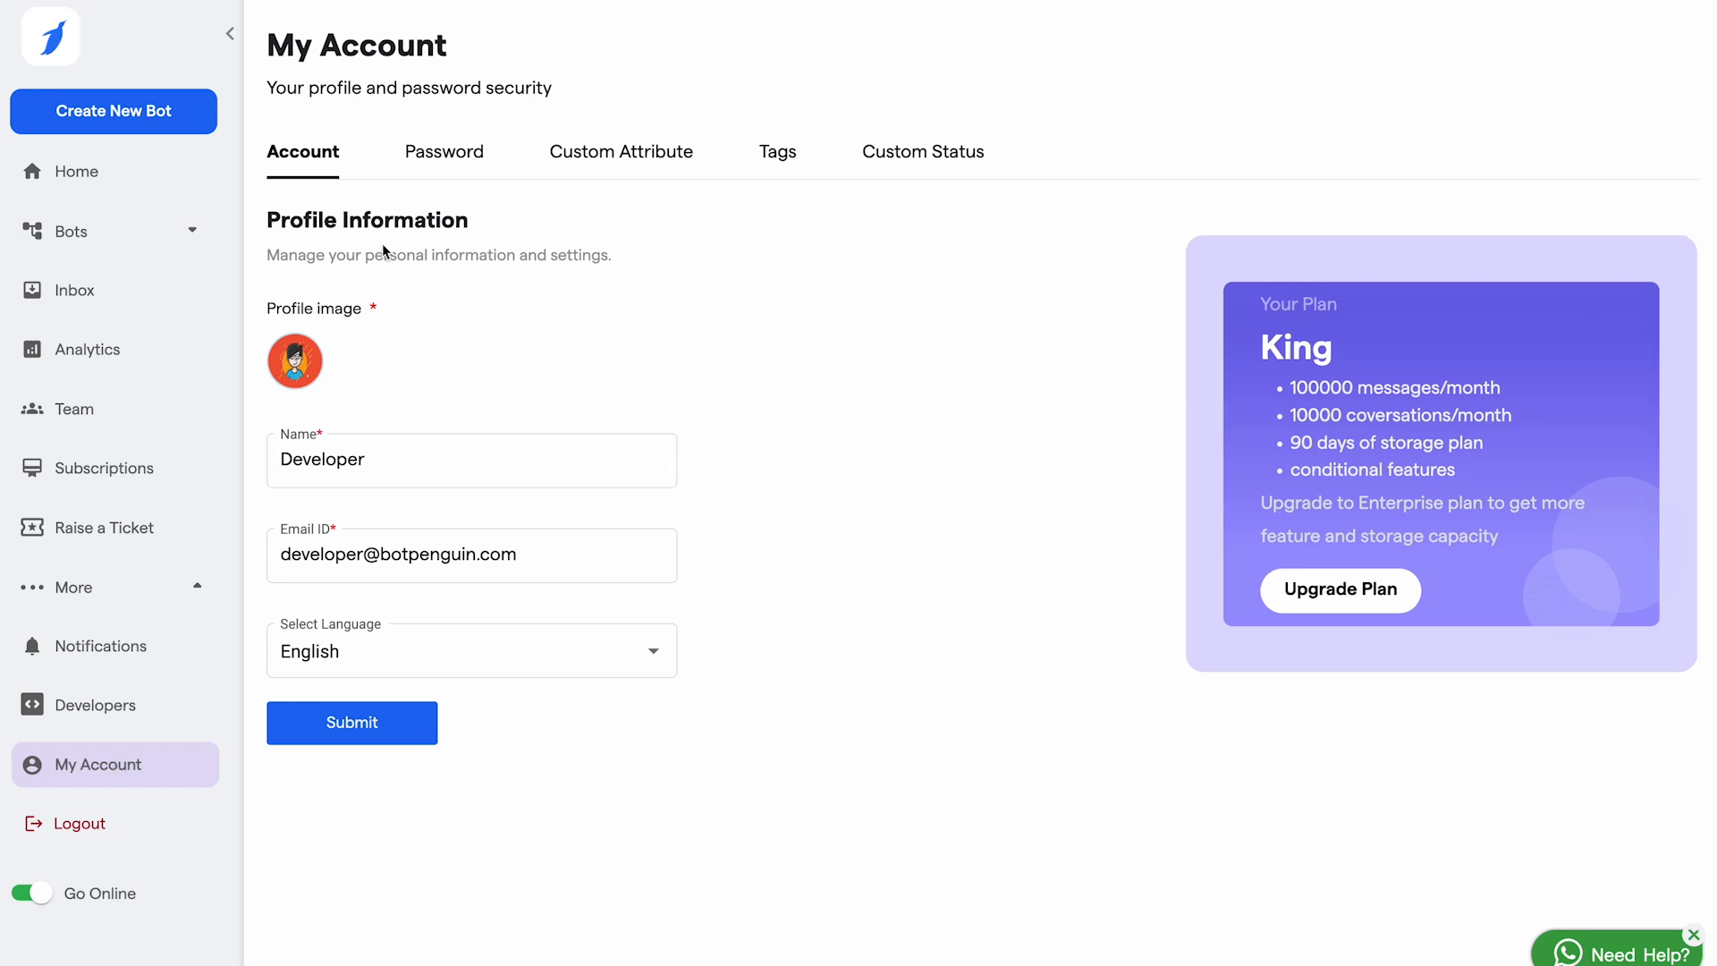
# Step: Check the profile Name field and language list, keeping English, then show the Password tab
pyautogui.click(410, 469)
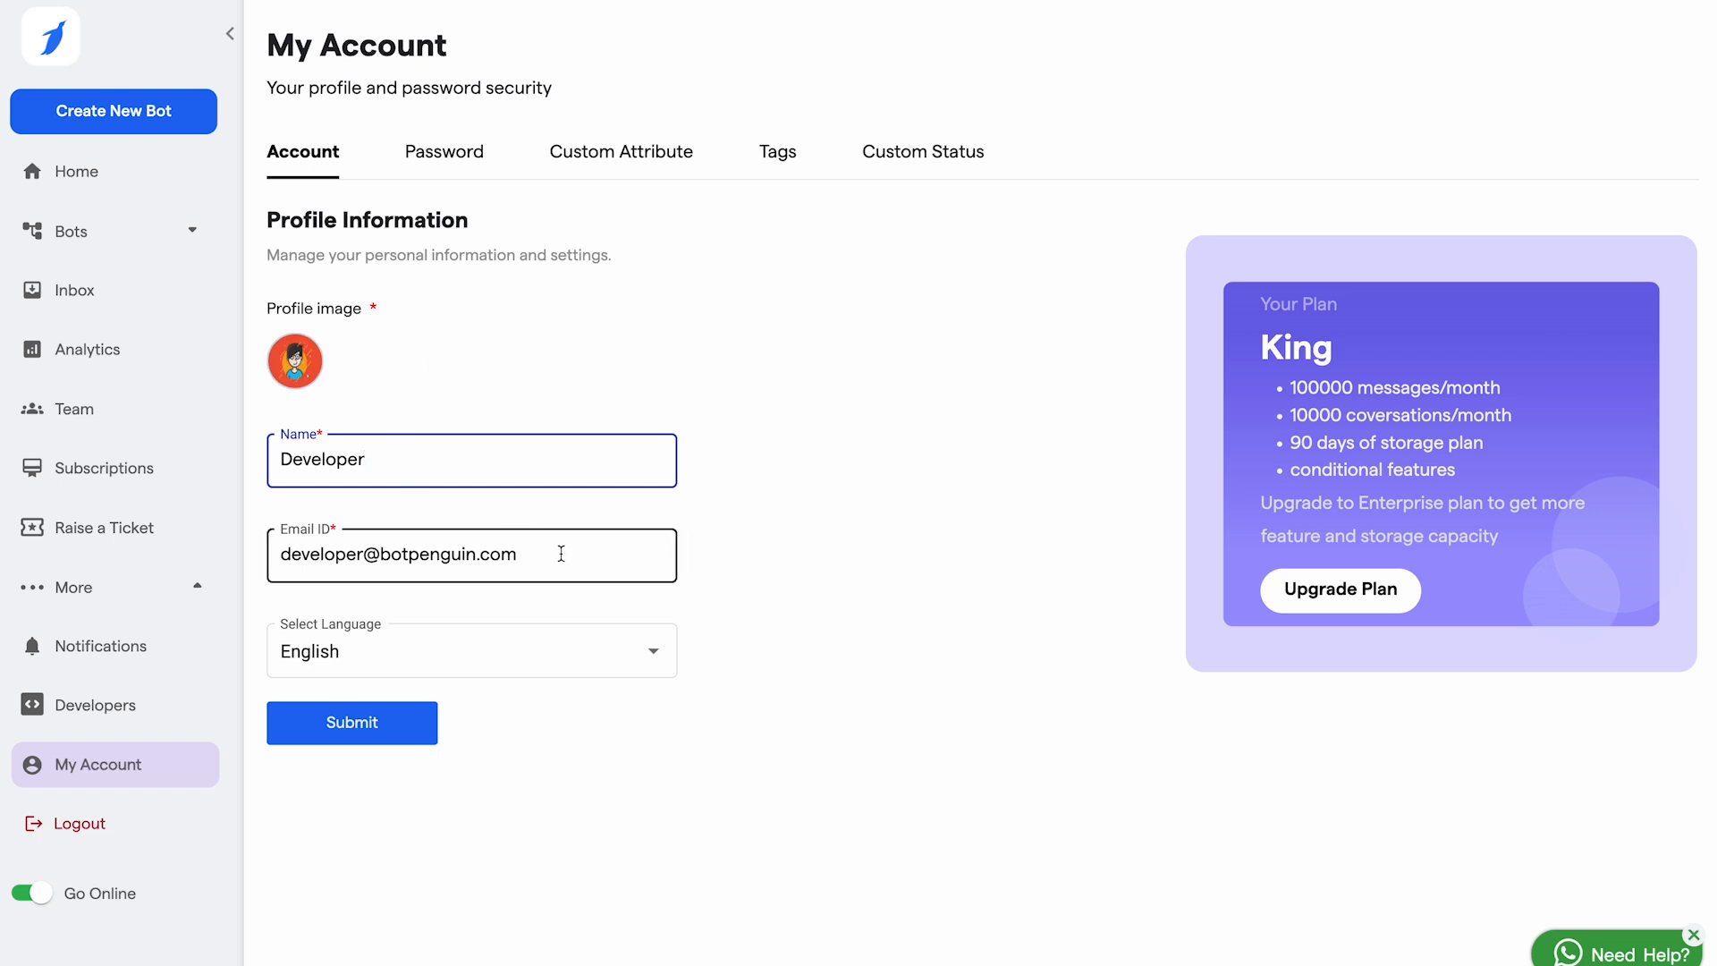
pyautogui.click(561, 652)
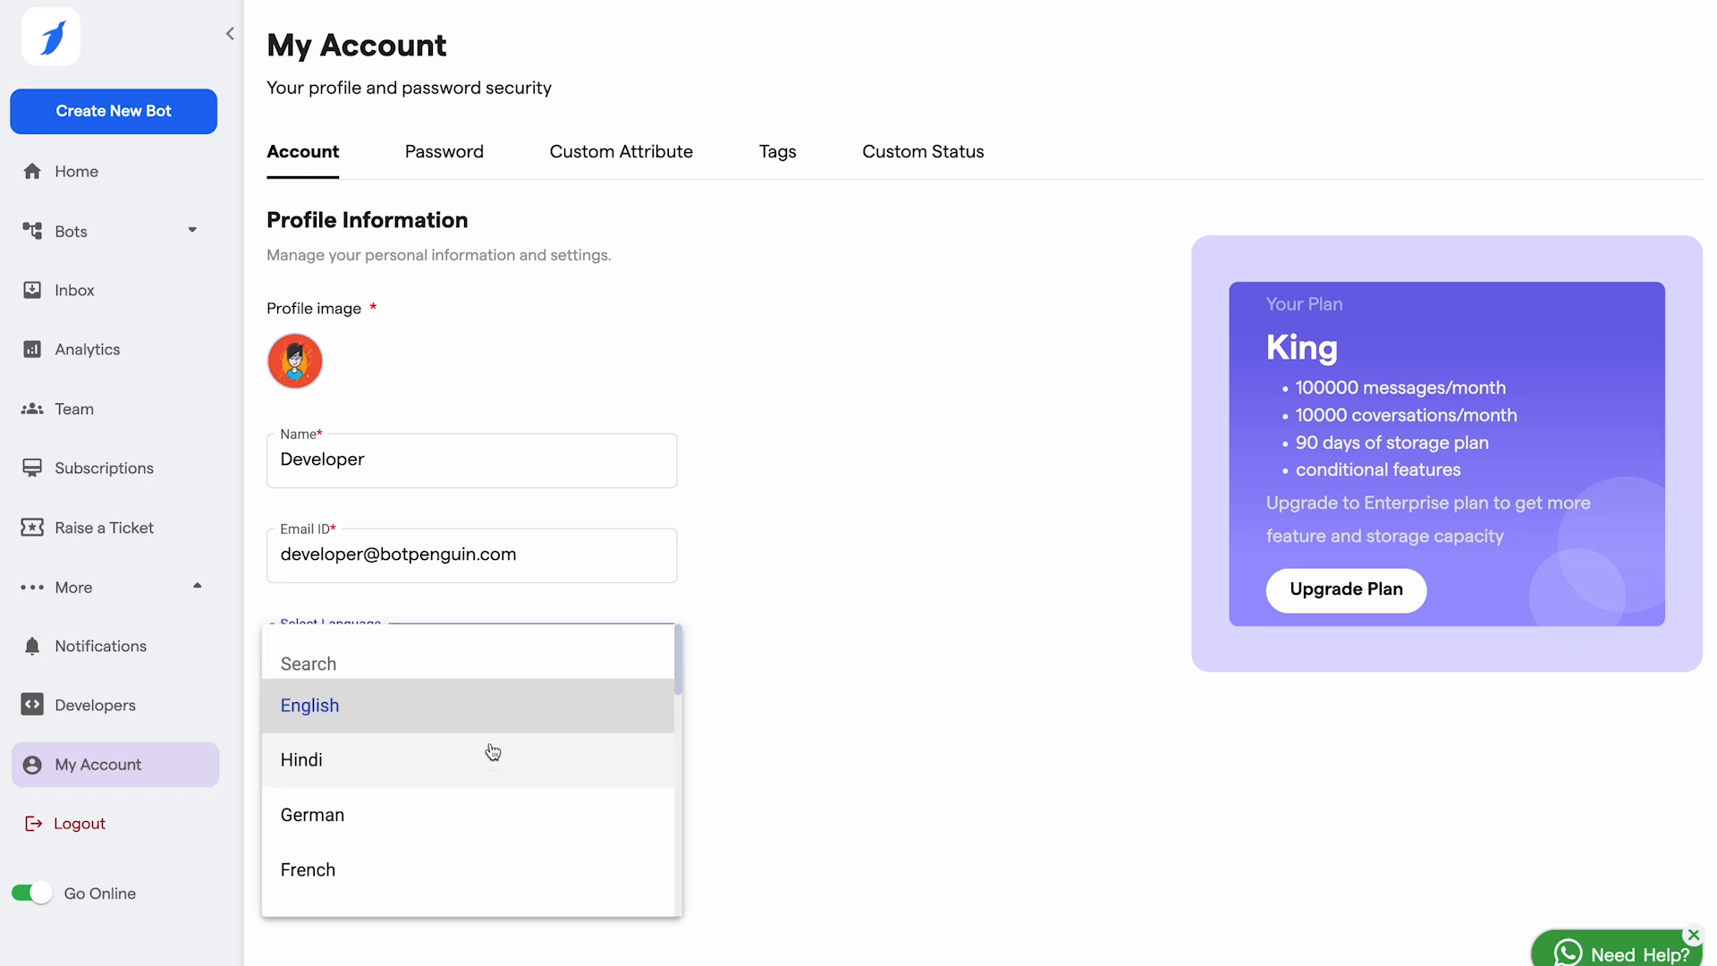
pyautogui.scroll(-5, 493, 751)
pyautogui.scroll(5, 490, 751)
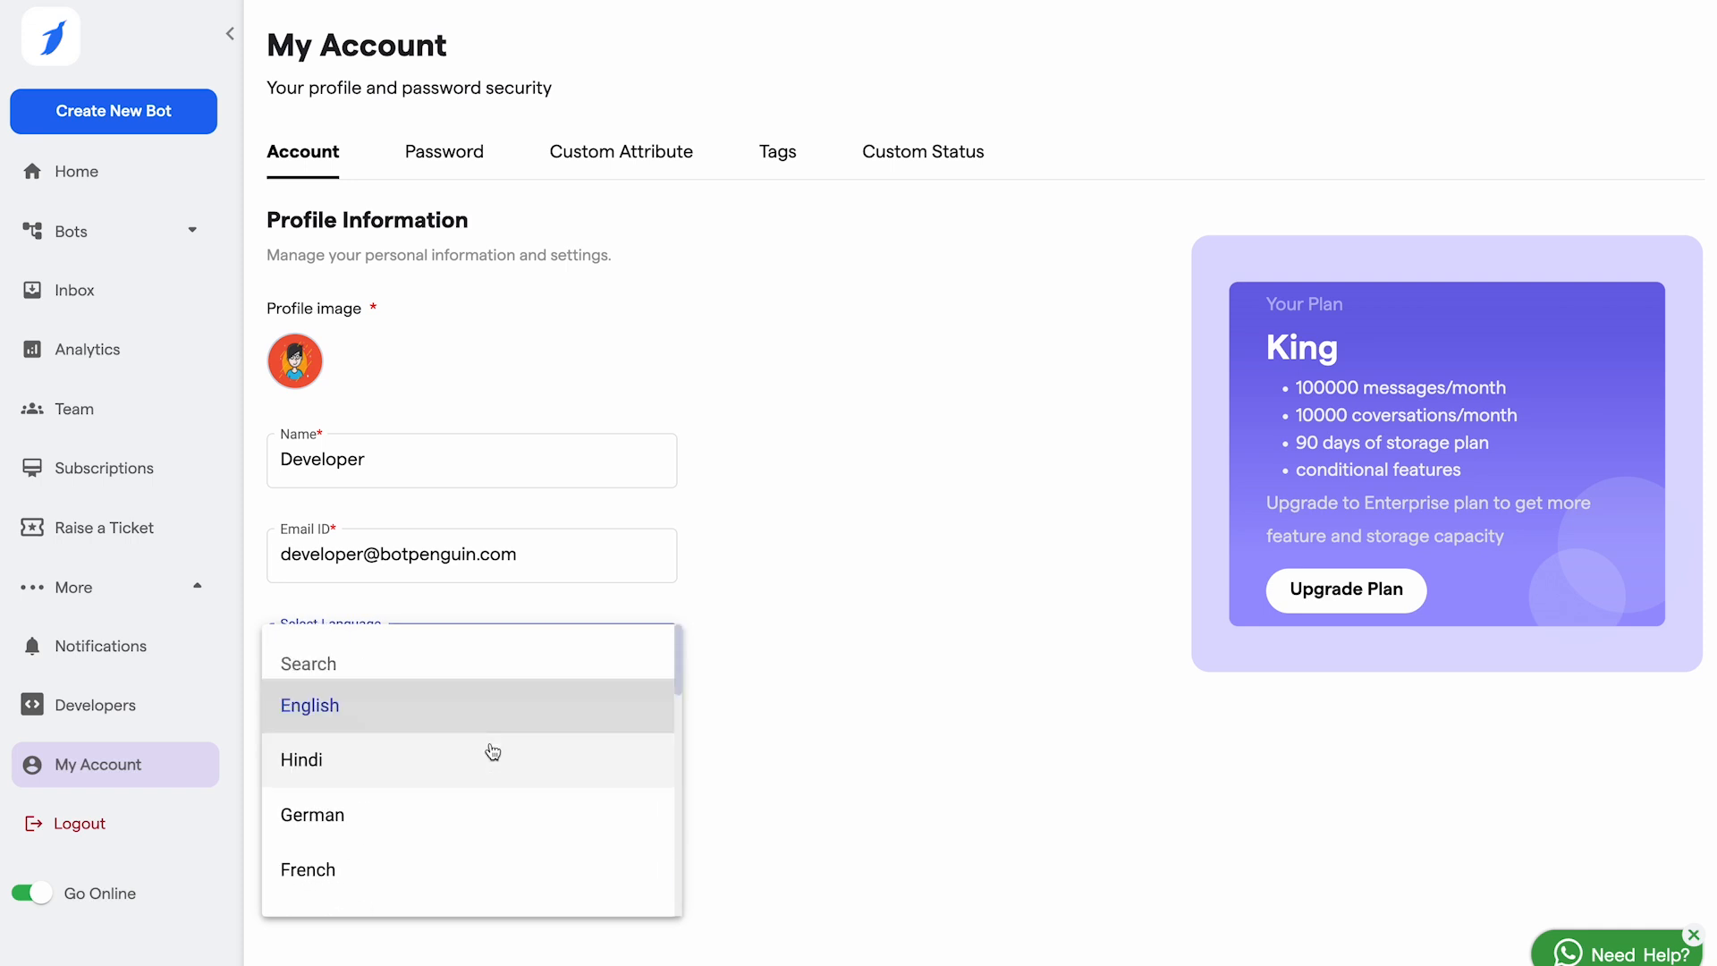
pyautogui.click(964, 656)
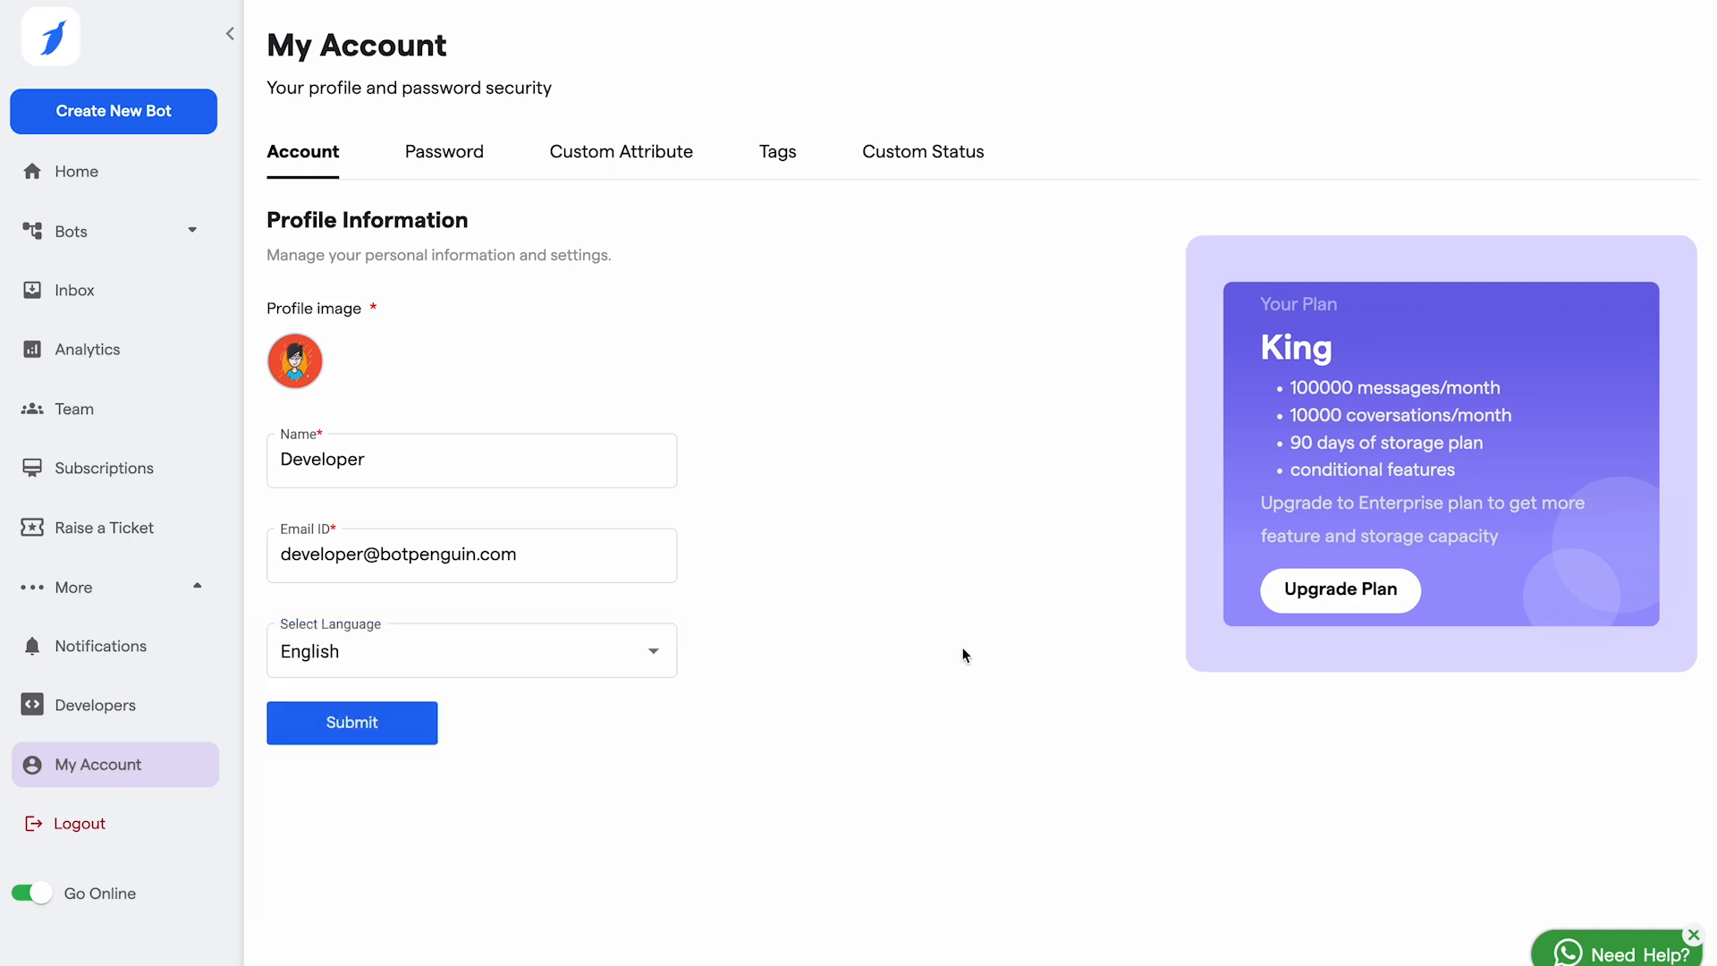
pyautogui.click(457, 159)
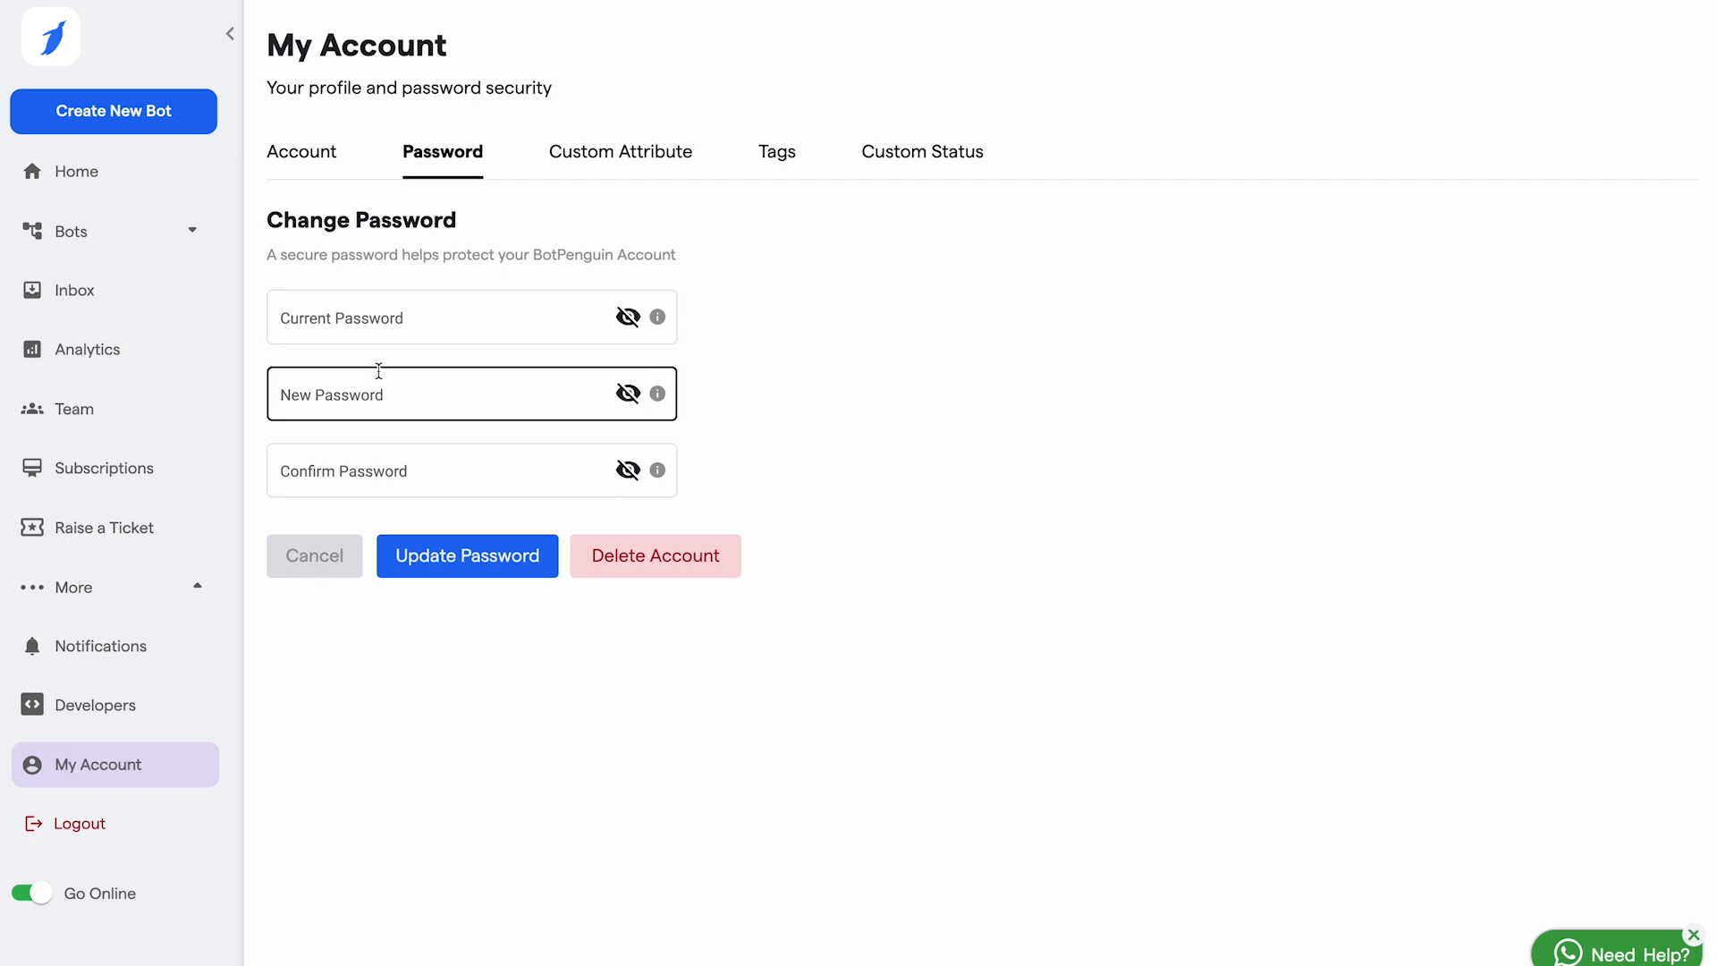
# Step: Show the Custom Attribute tab listing fcm_token, password_field and email_Field
pyautogui.click(645, 164)
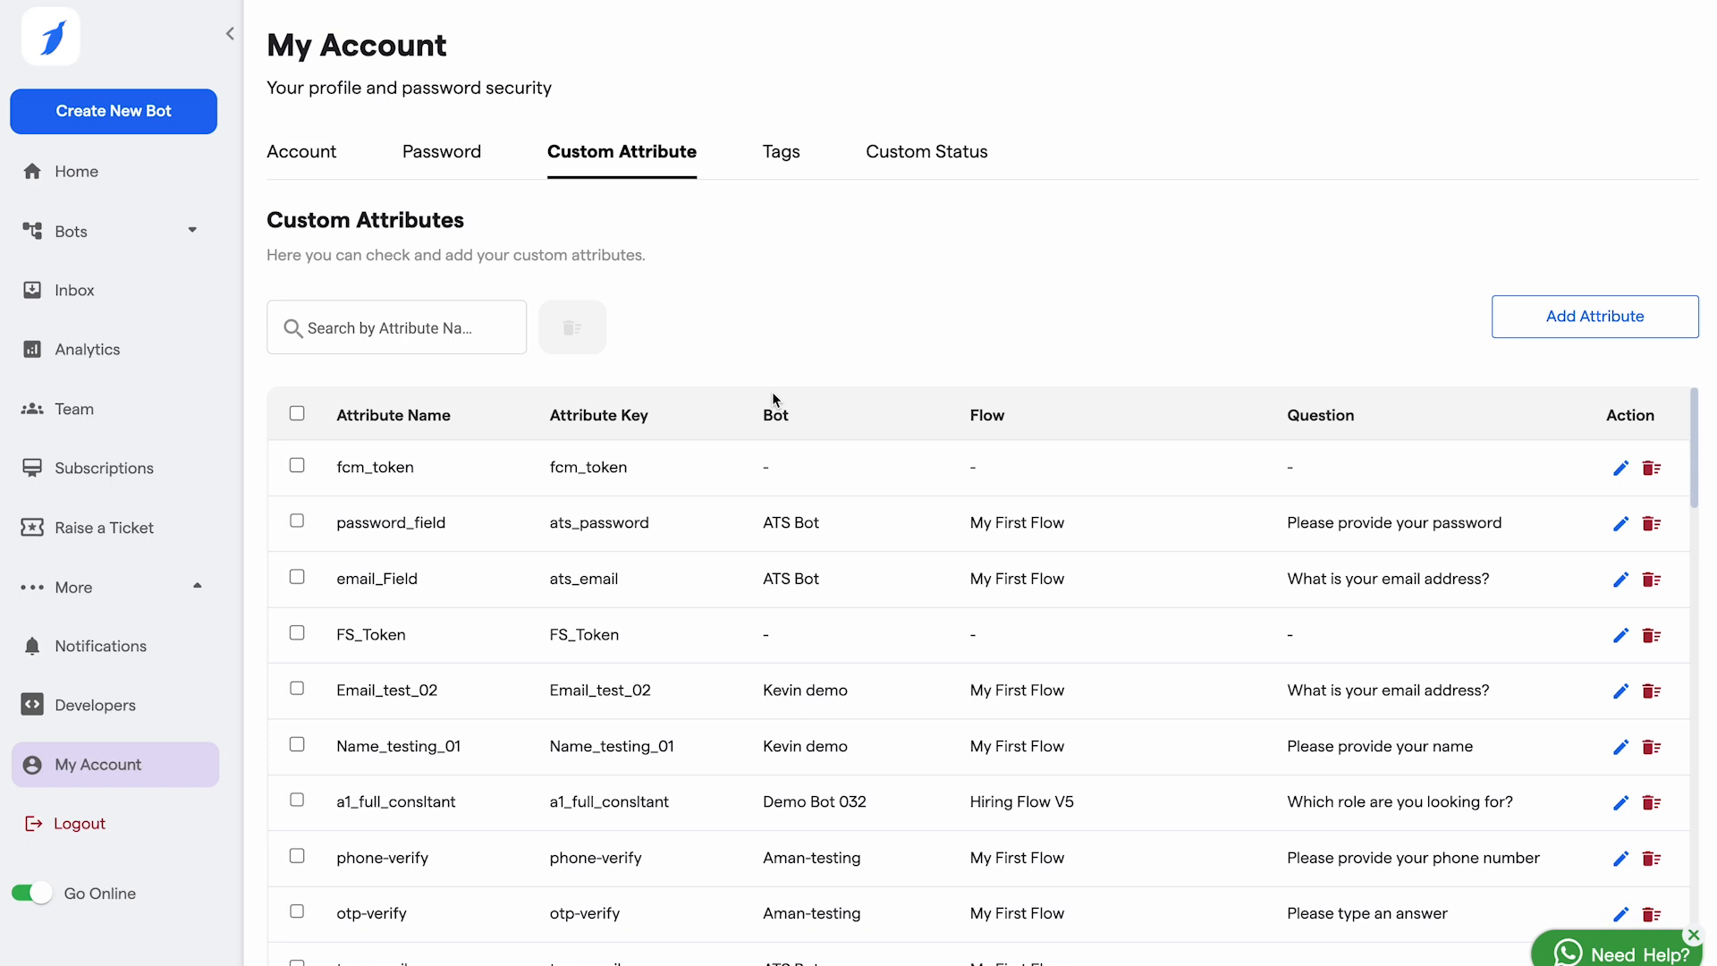
# Step: Start a new custom attribute with key 'instagram' and name 'Instagram handle'
pyautogui.click(1589, 321)
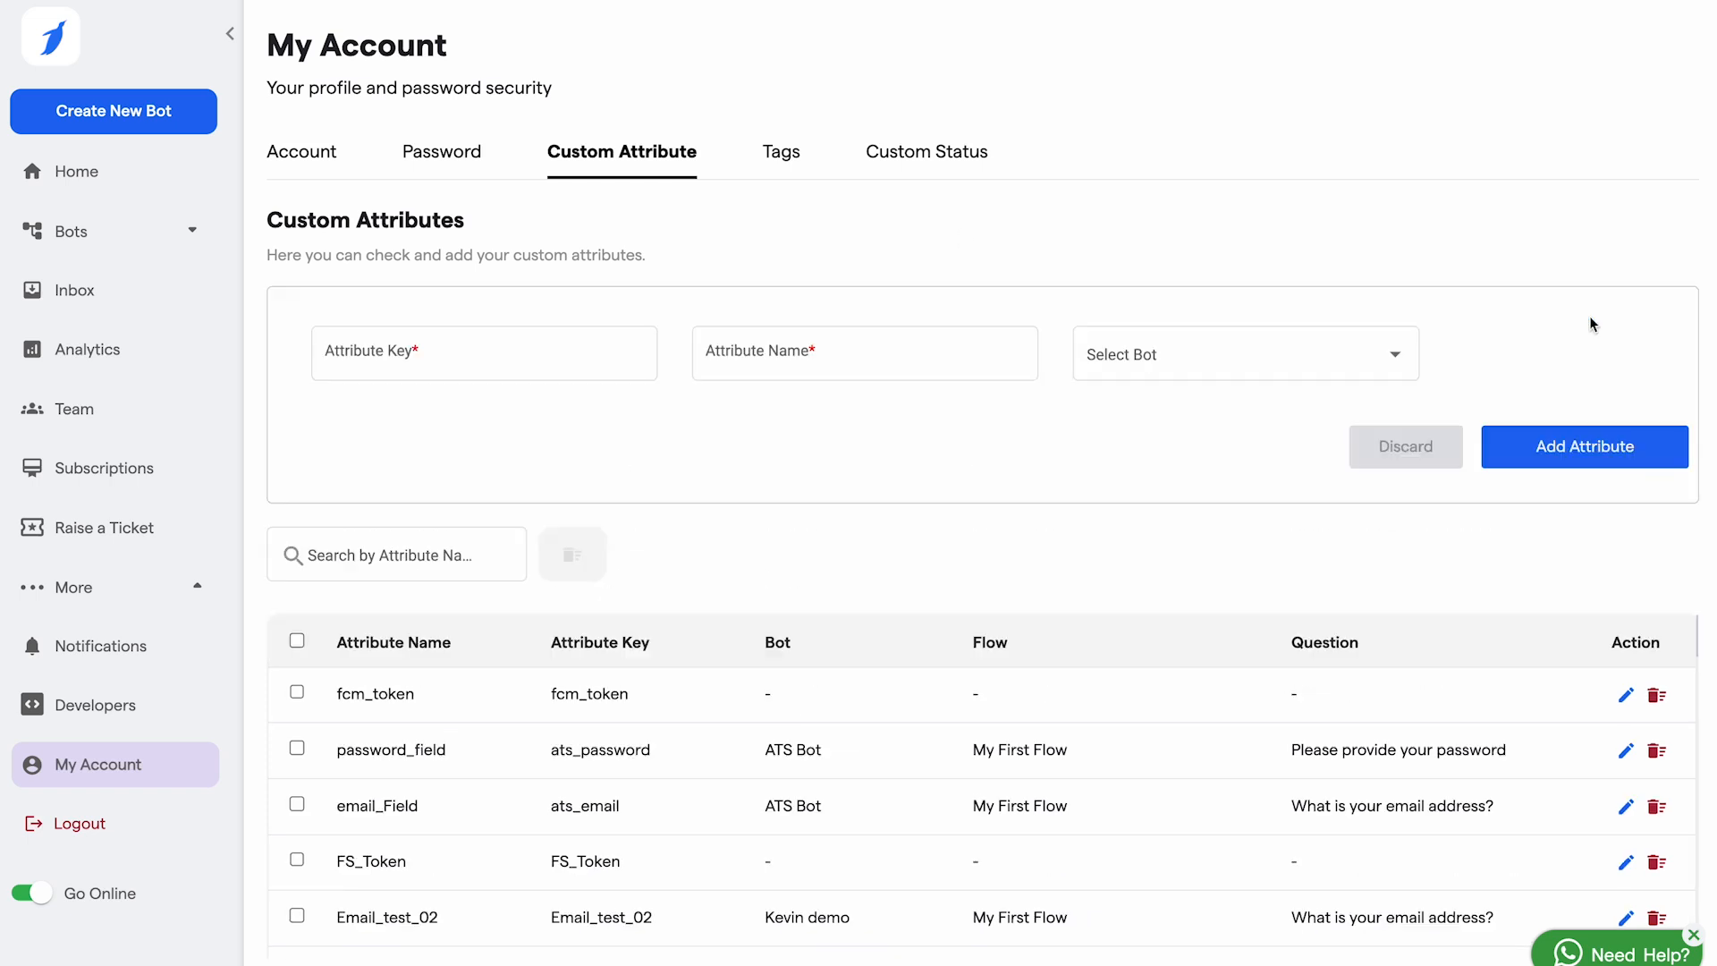
pyautogui.click(483, 352)
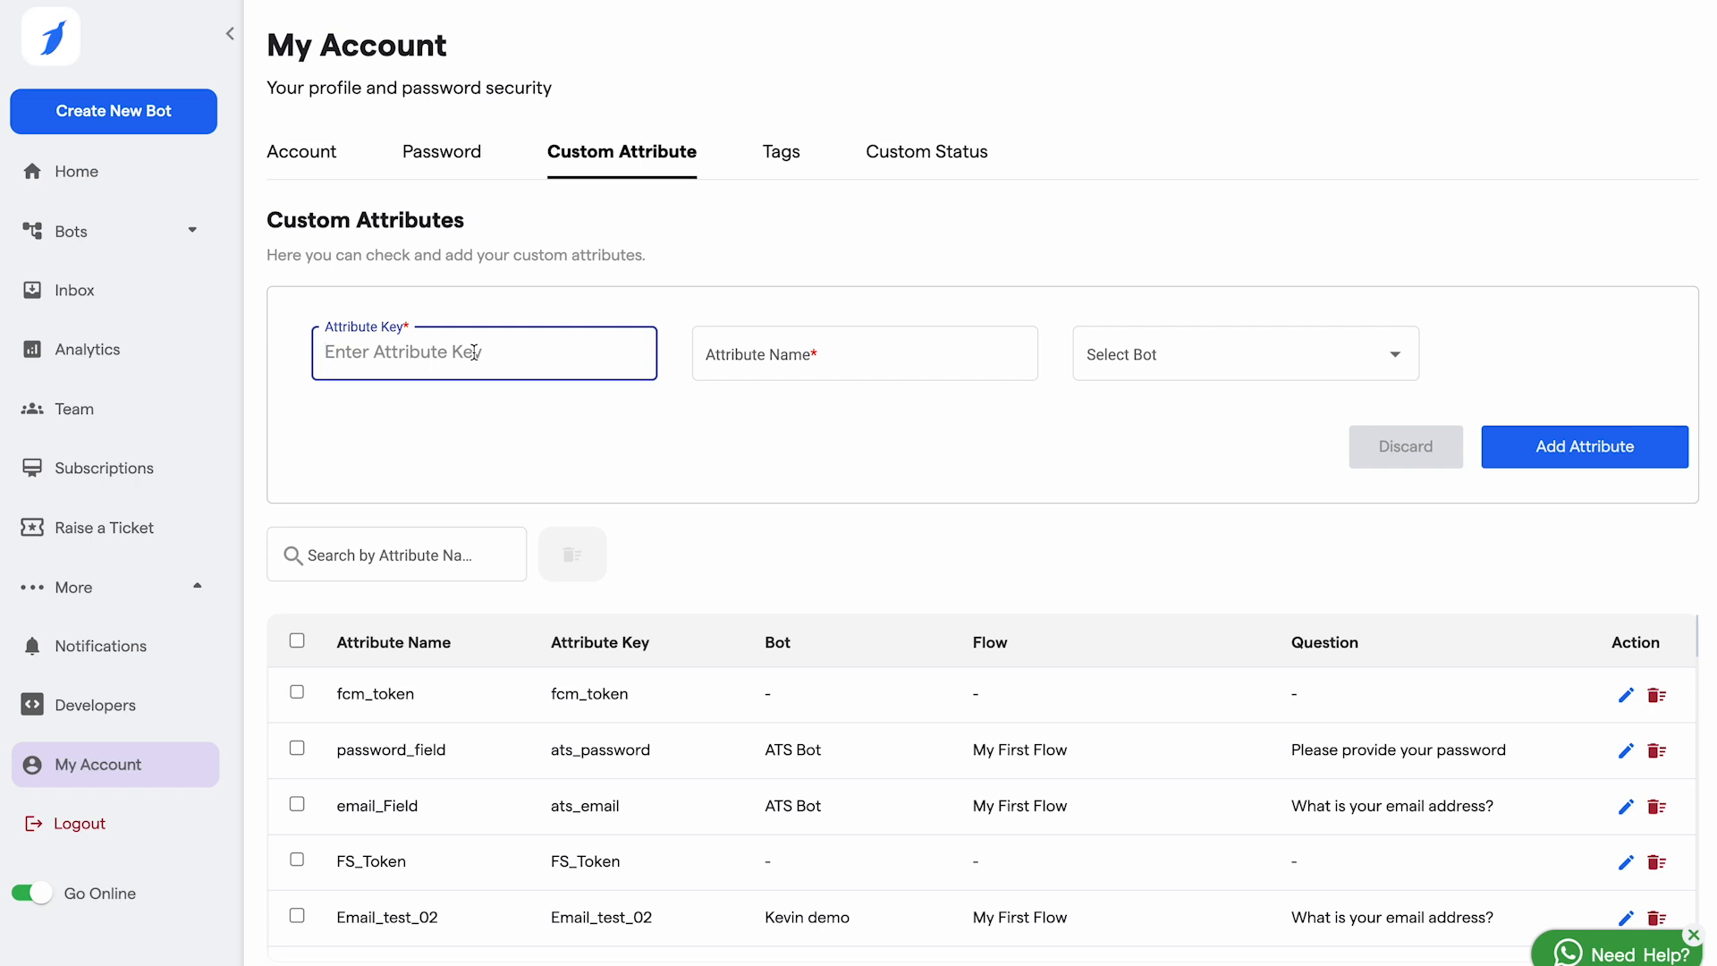
pyautogui.write('instaf')
pyautogui.press('BackSpace')
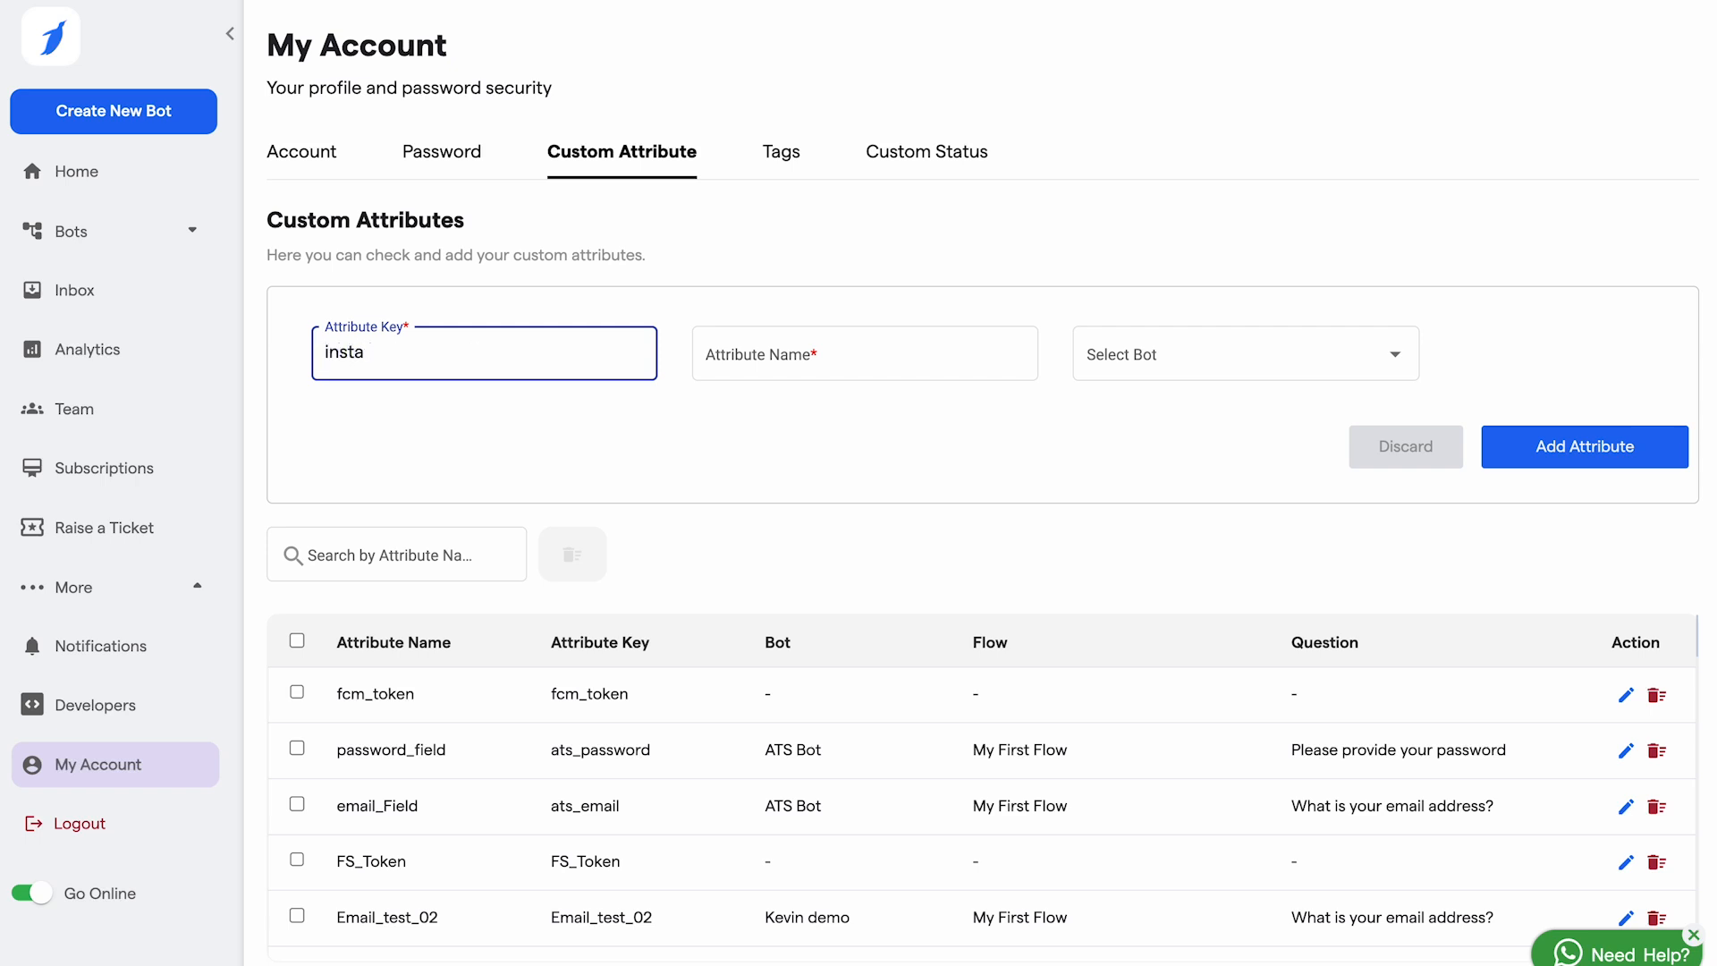
pyautogui.write('gram')
pyautogui.click(841, 357)
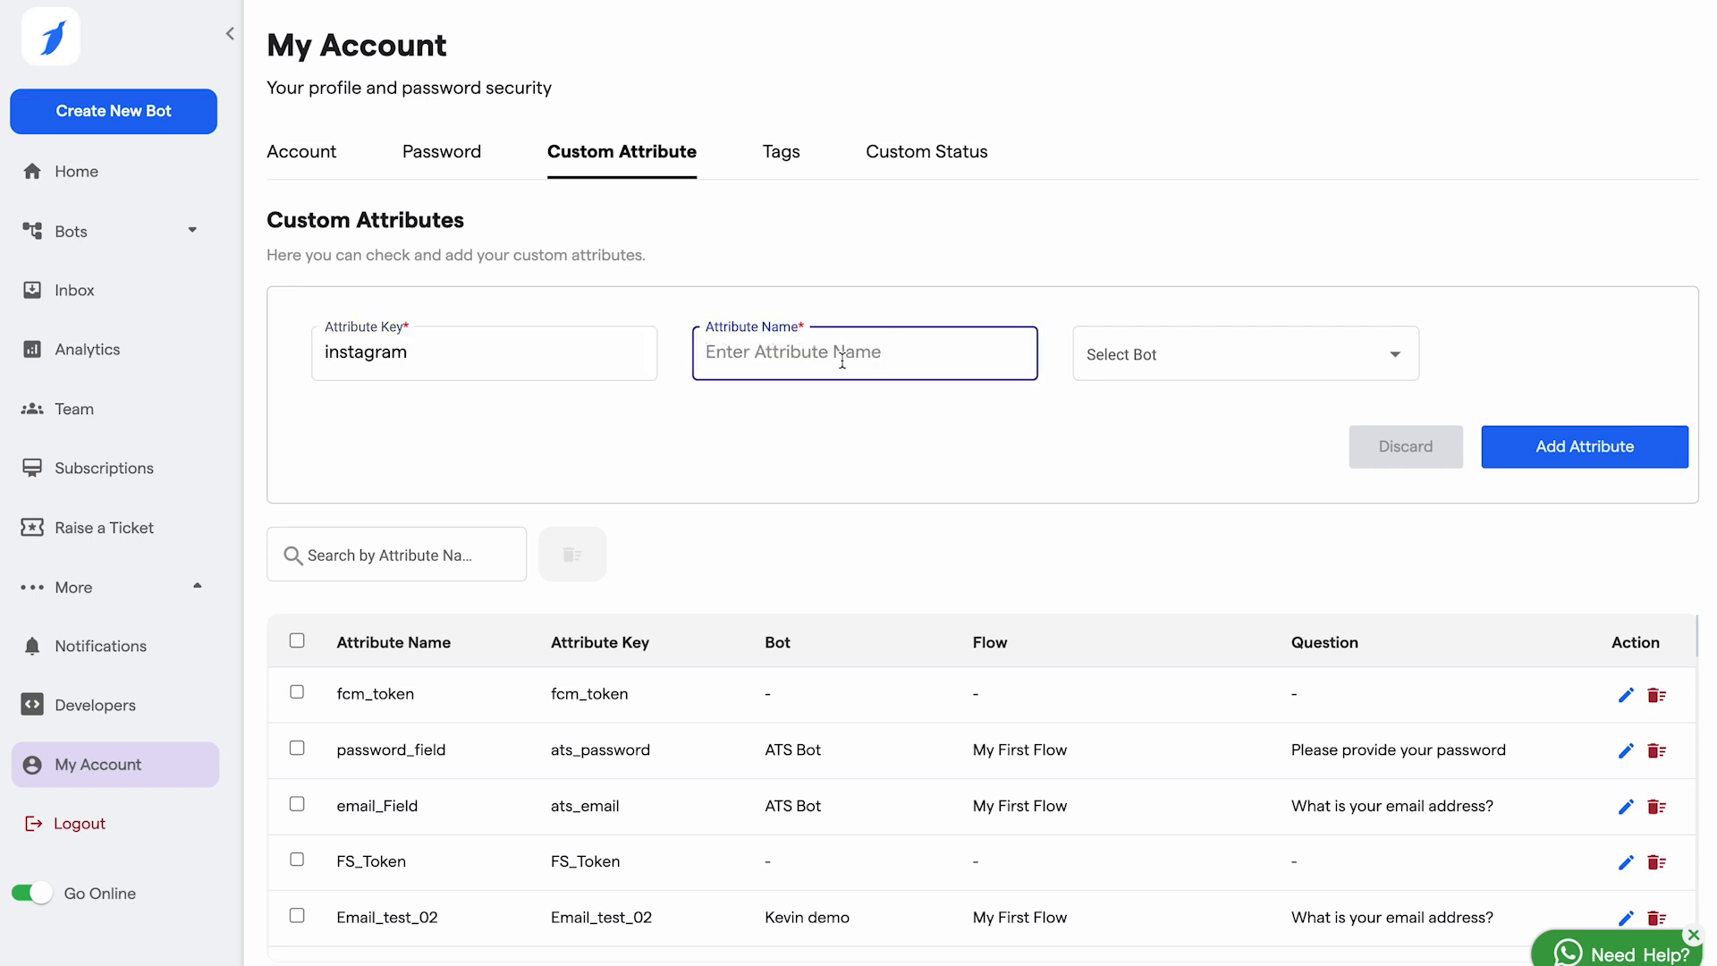
pyautogui.write('Instagram')
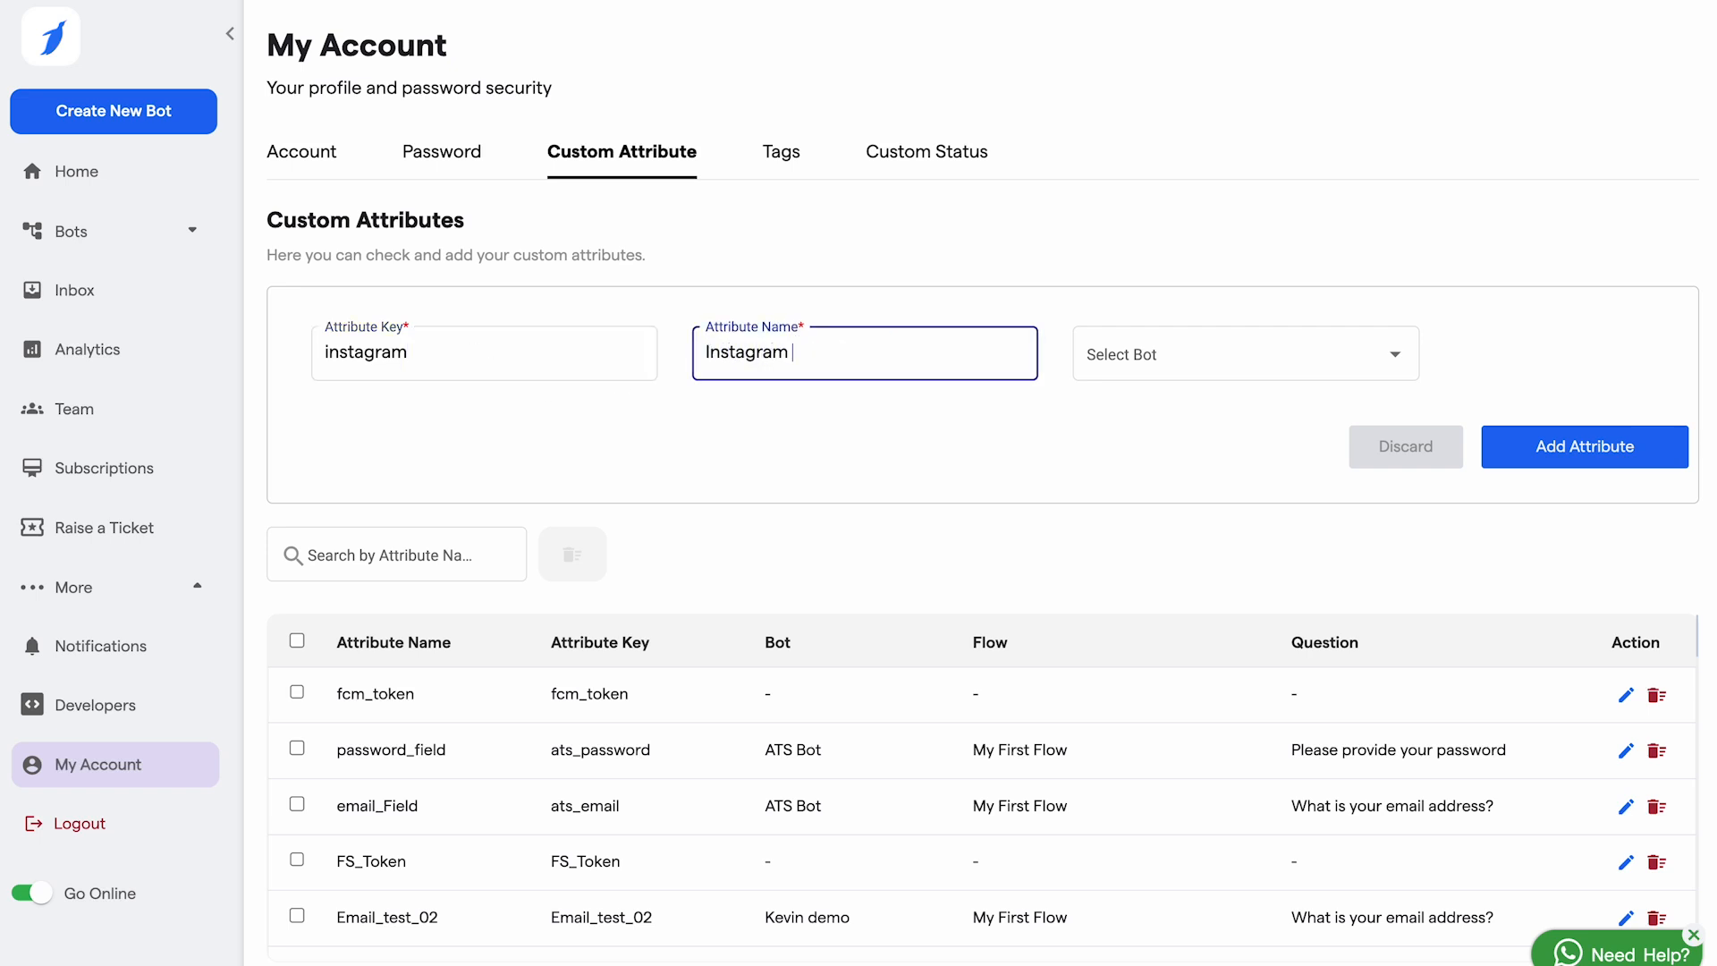
pyautogui.write(' handle')
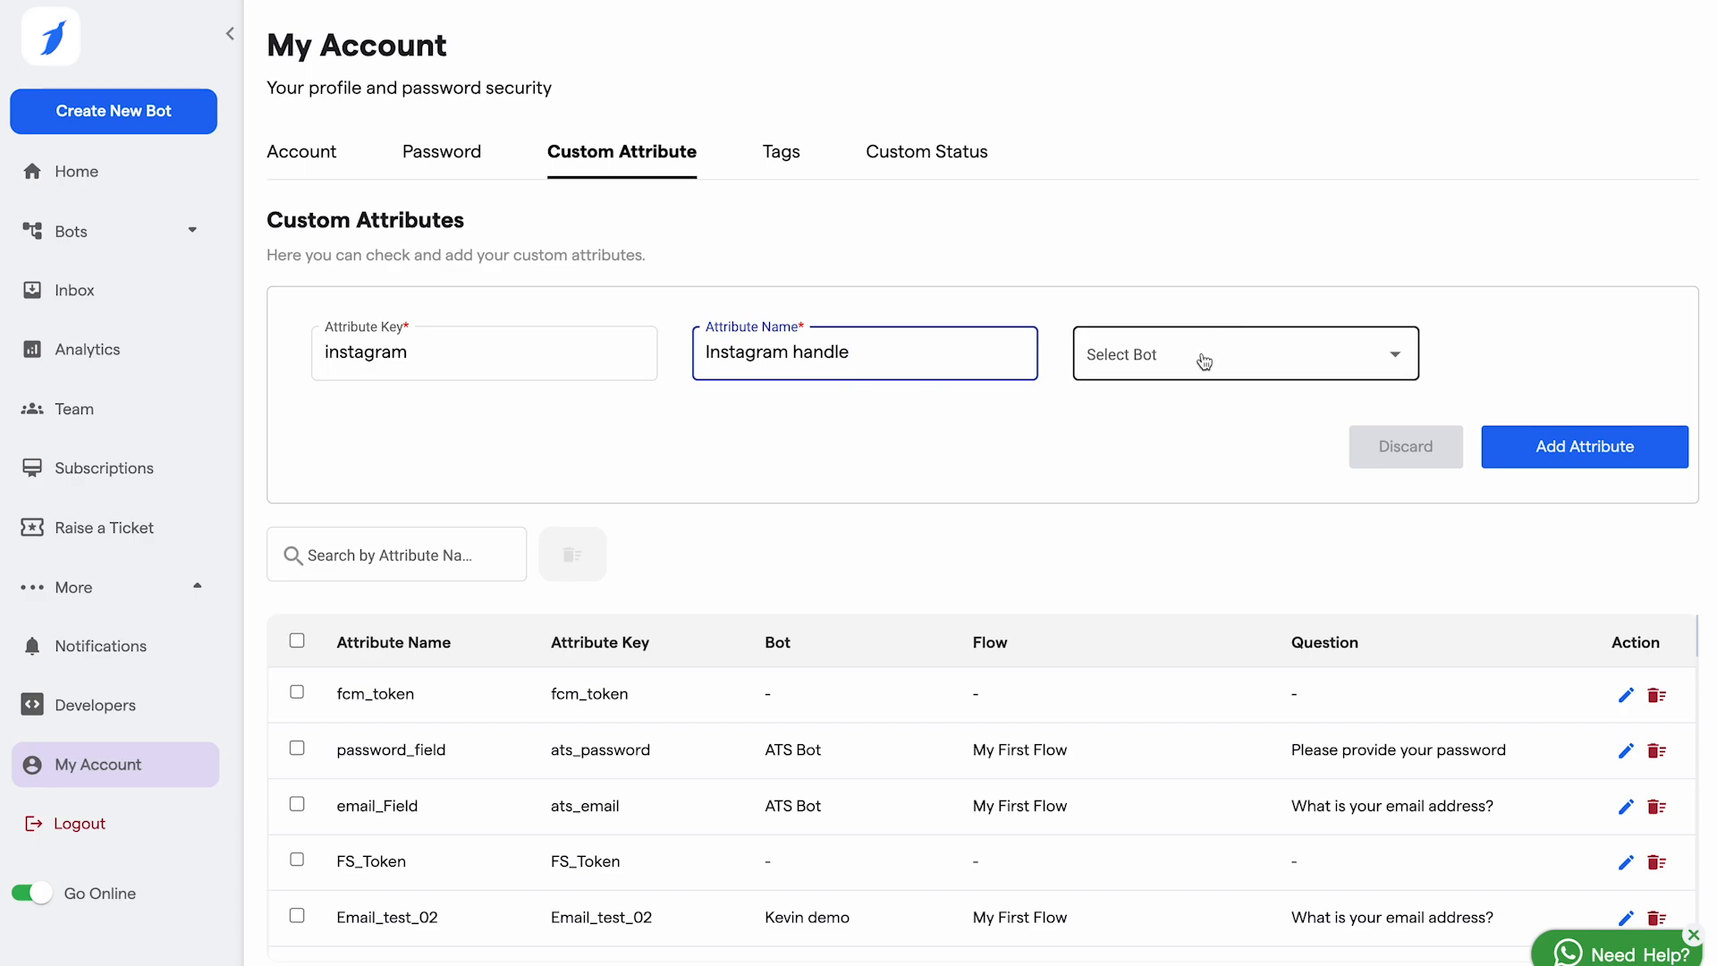
# Step: Link the attribute to bot Kevin, My First Flow and the first question, and save it
pyautogui.click(1205, 361)
pyautogui.click(1162, 358)
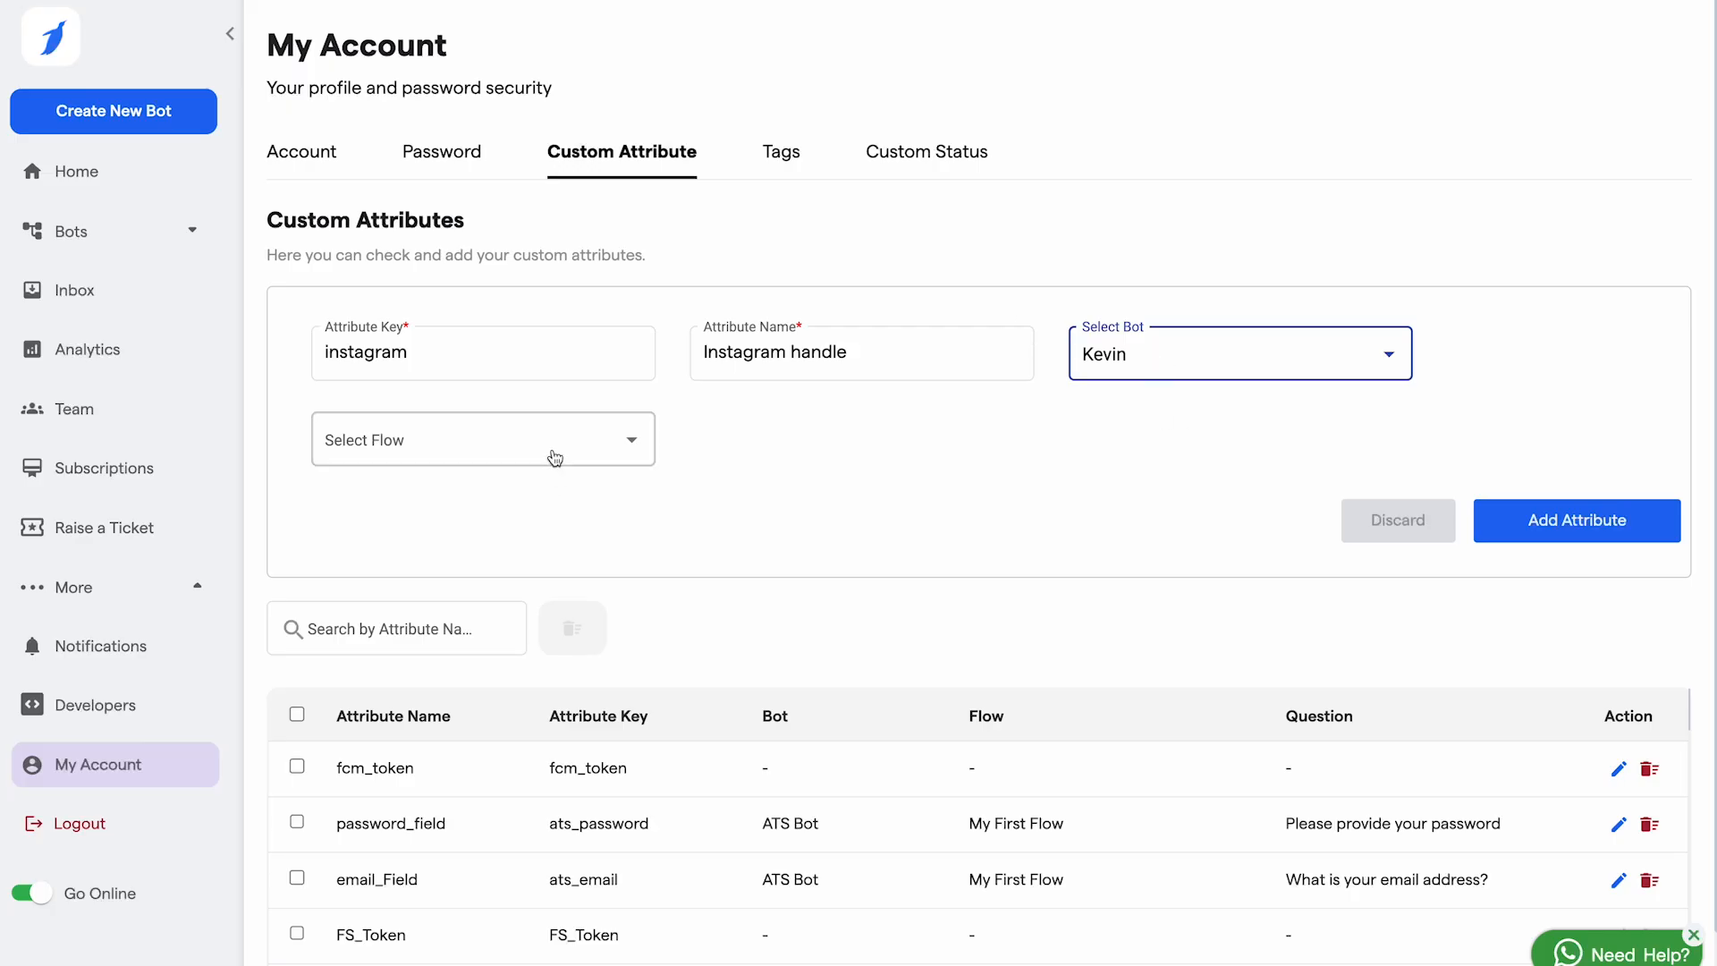
pyautogui.click(559, 445)
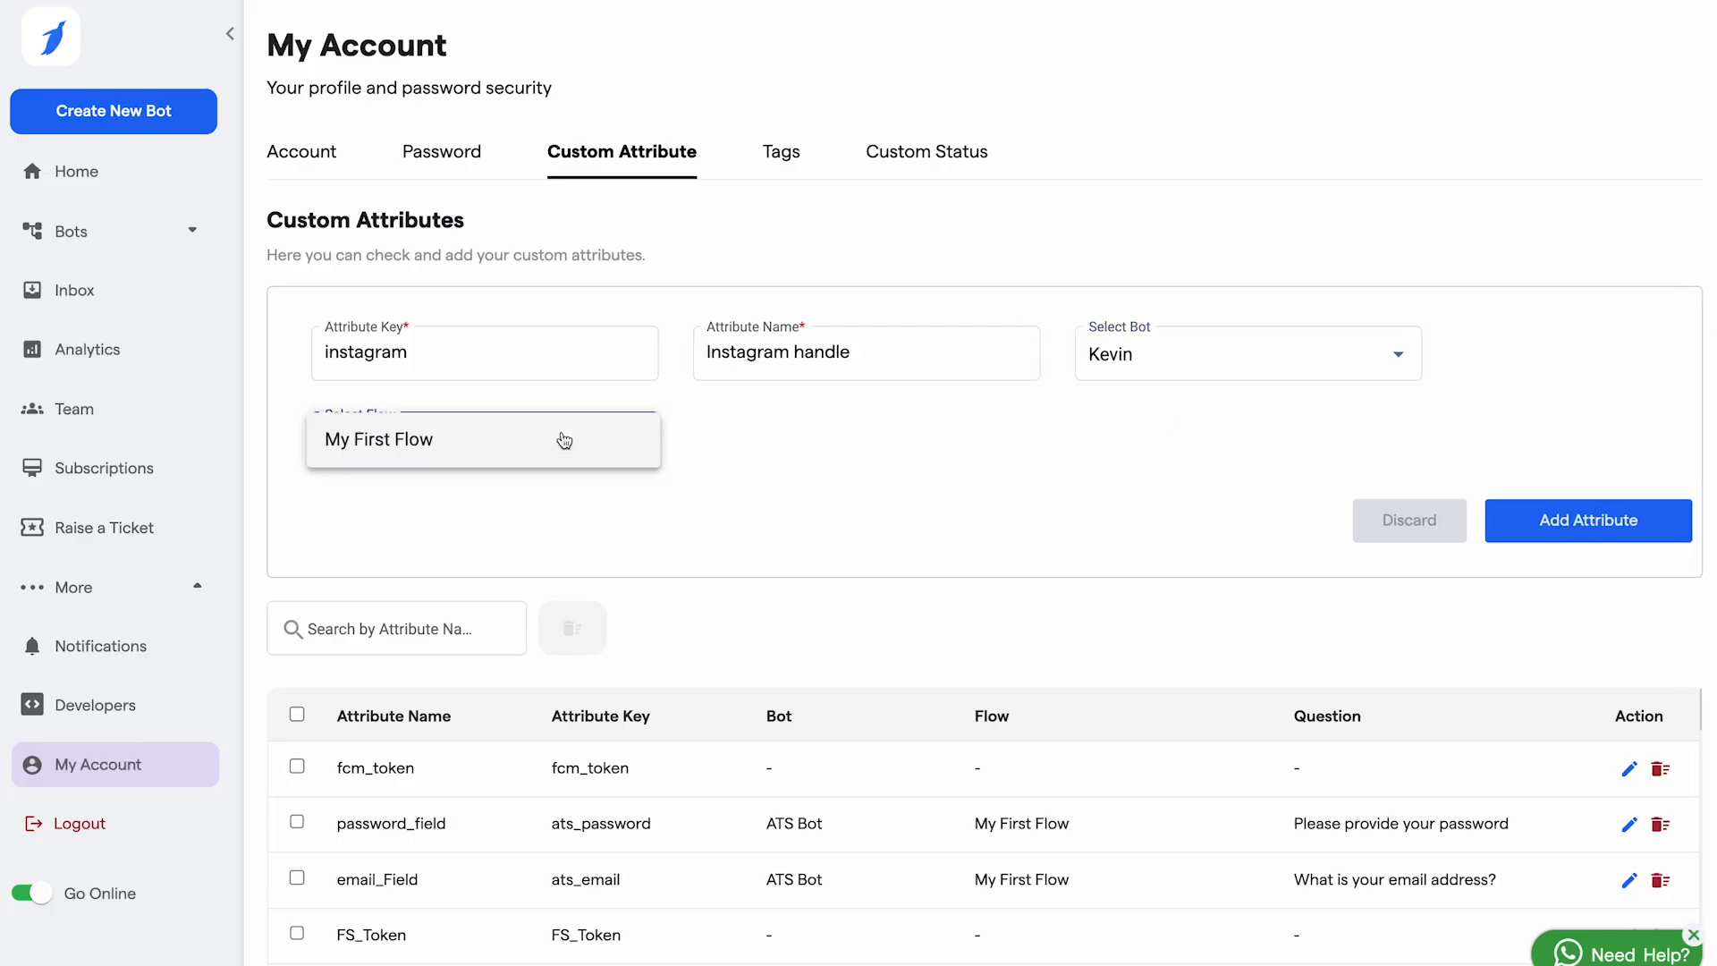
pyautogui.click(417, 453)
pyautogui.click(995, 441)
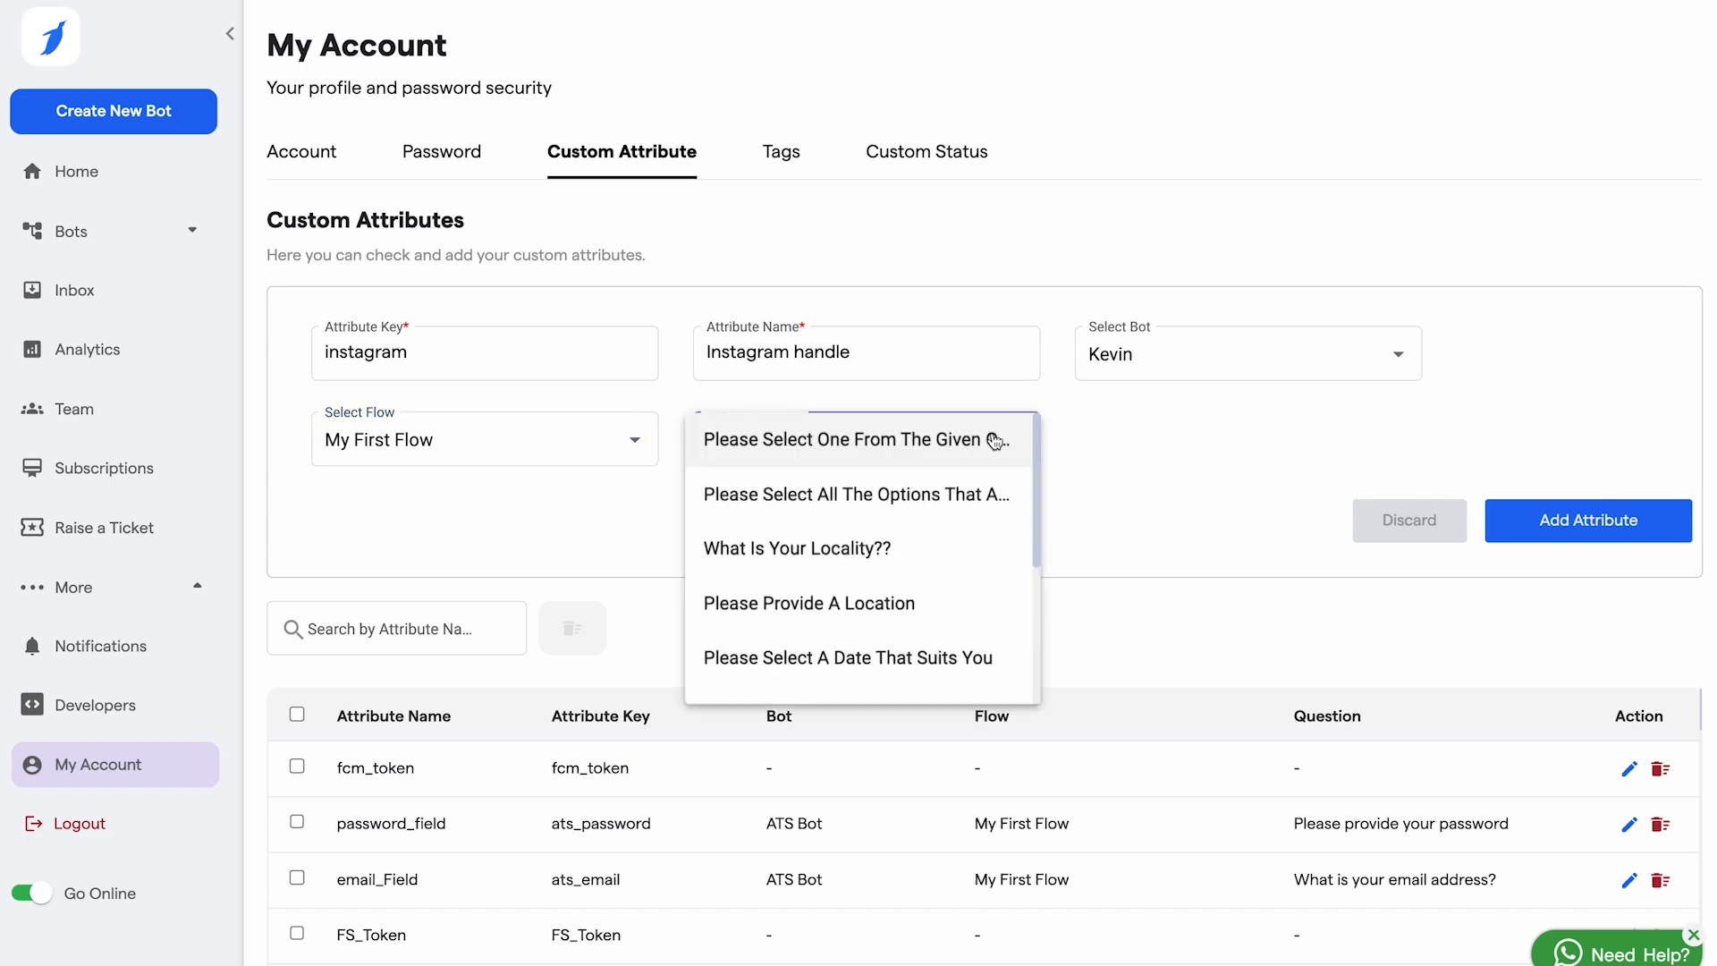
pyautogui.click(802, 436)
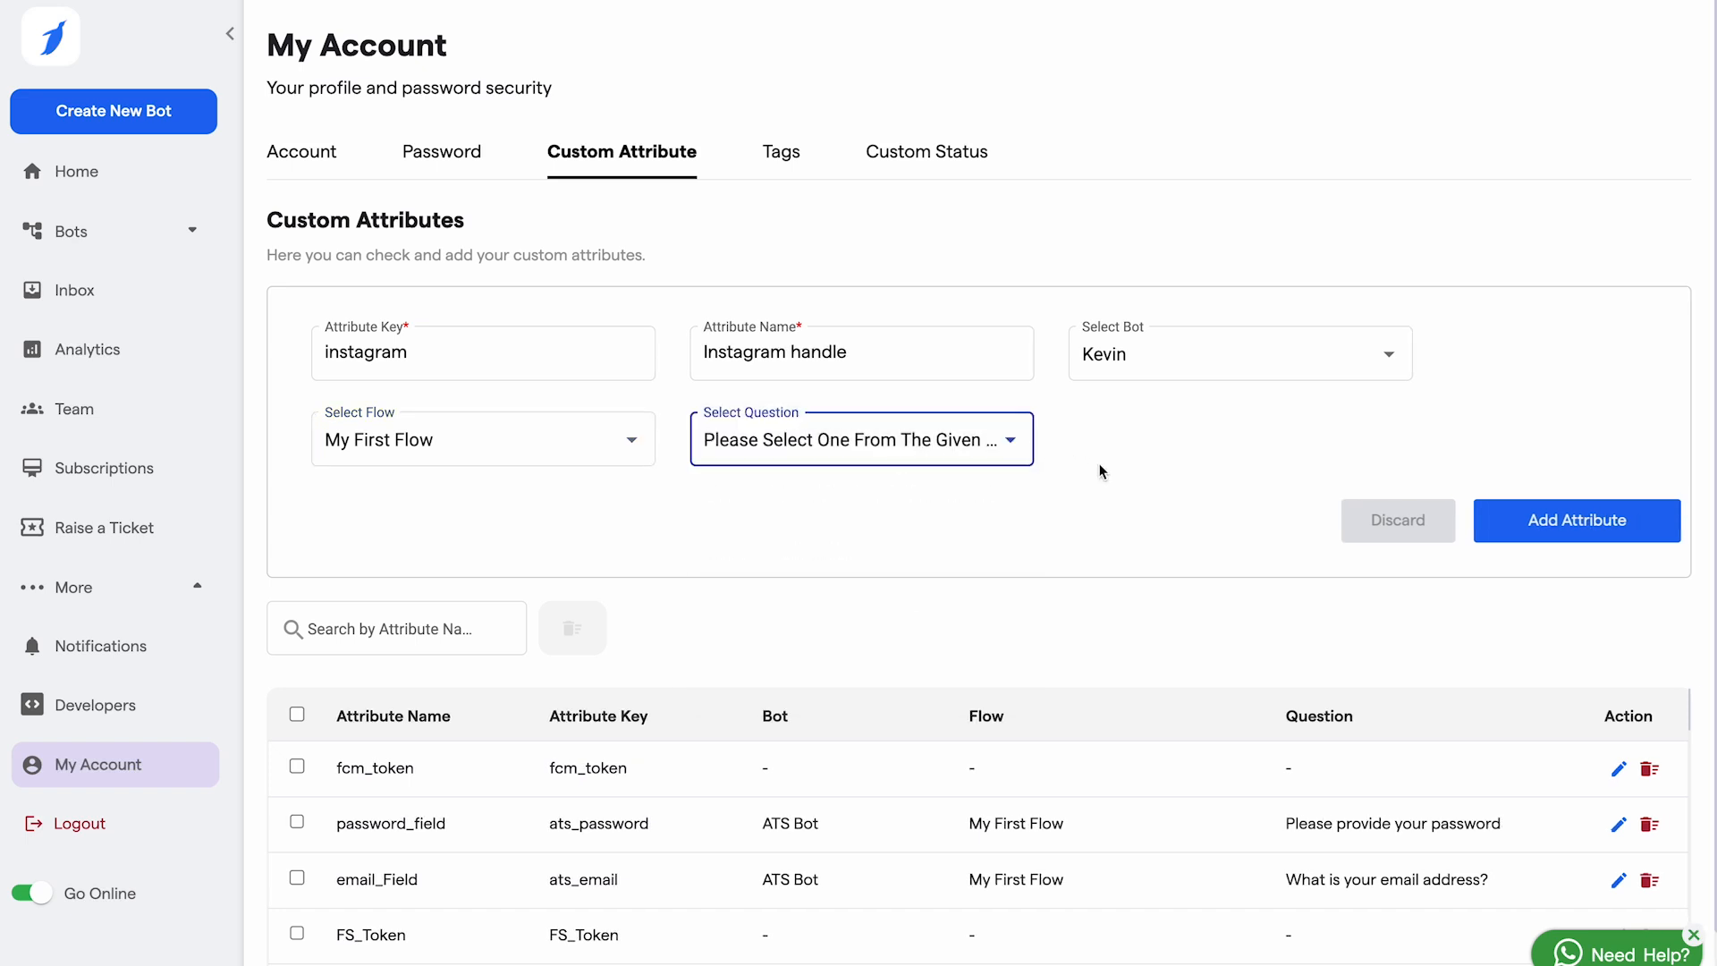
pyautogui.click(1549, 531)
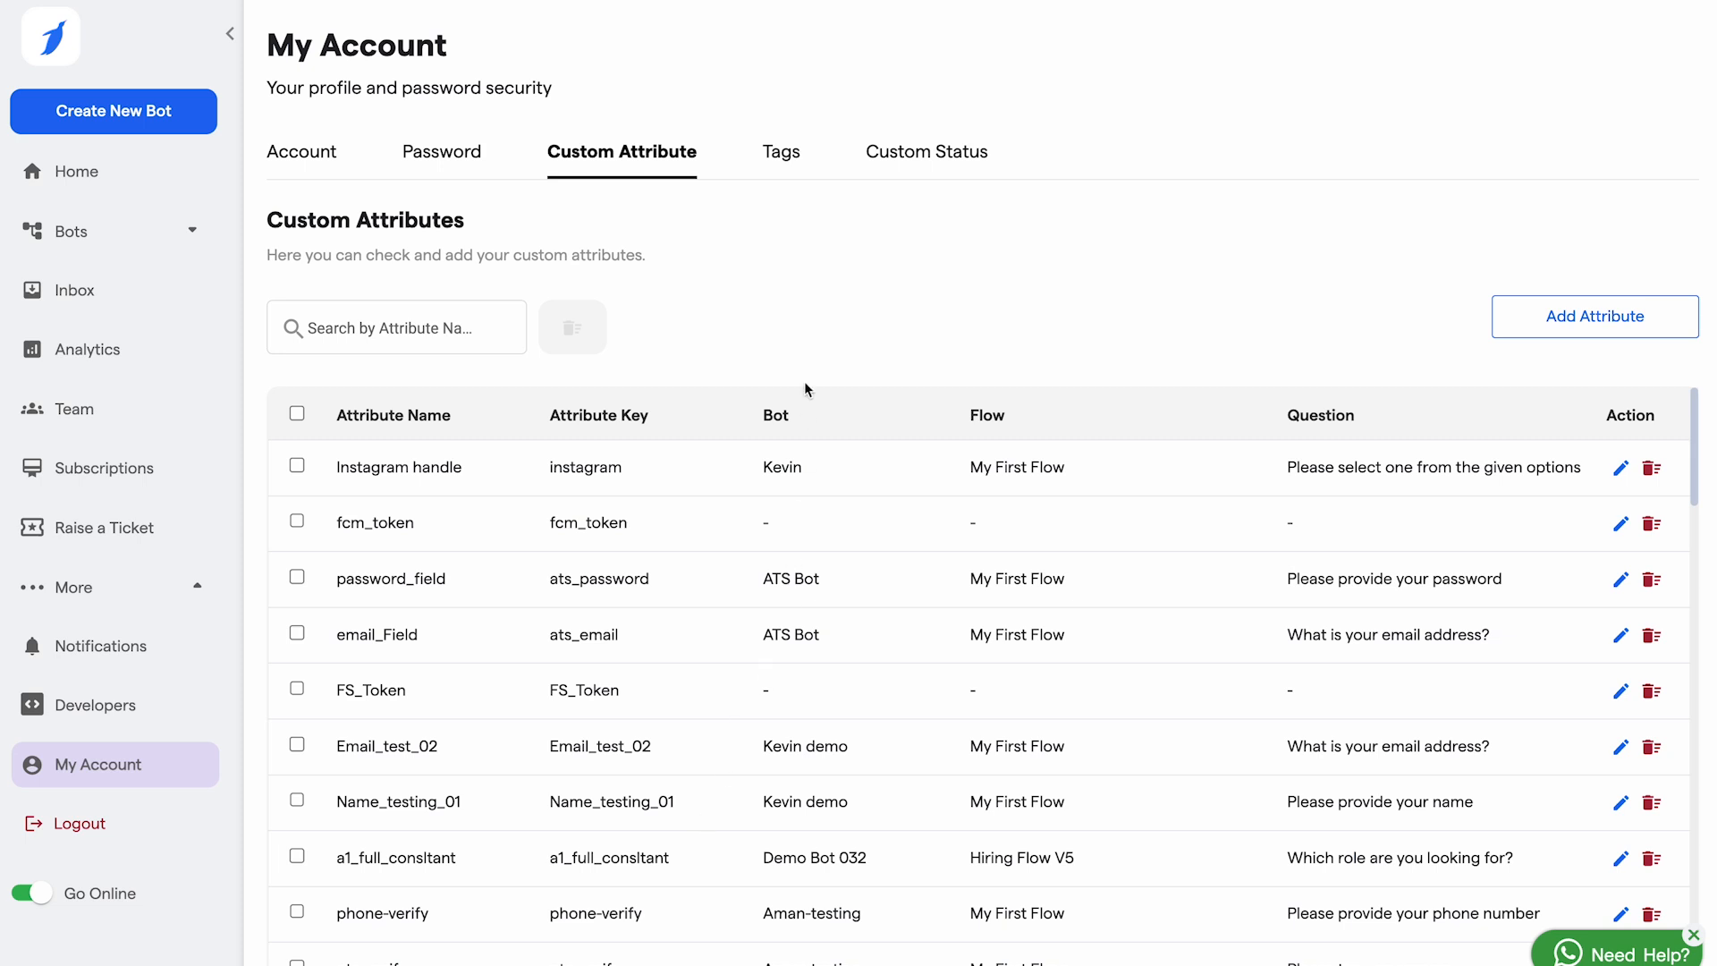
# Step: Create a tag named 'DEmo Tag' in the Tags tab and find it at the list's end
pyautogui.click(786, 152)
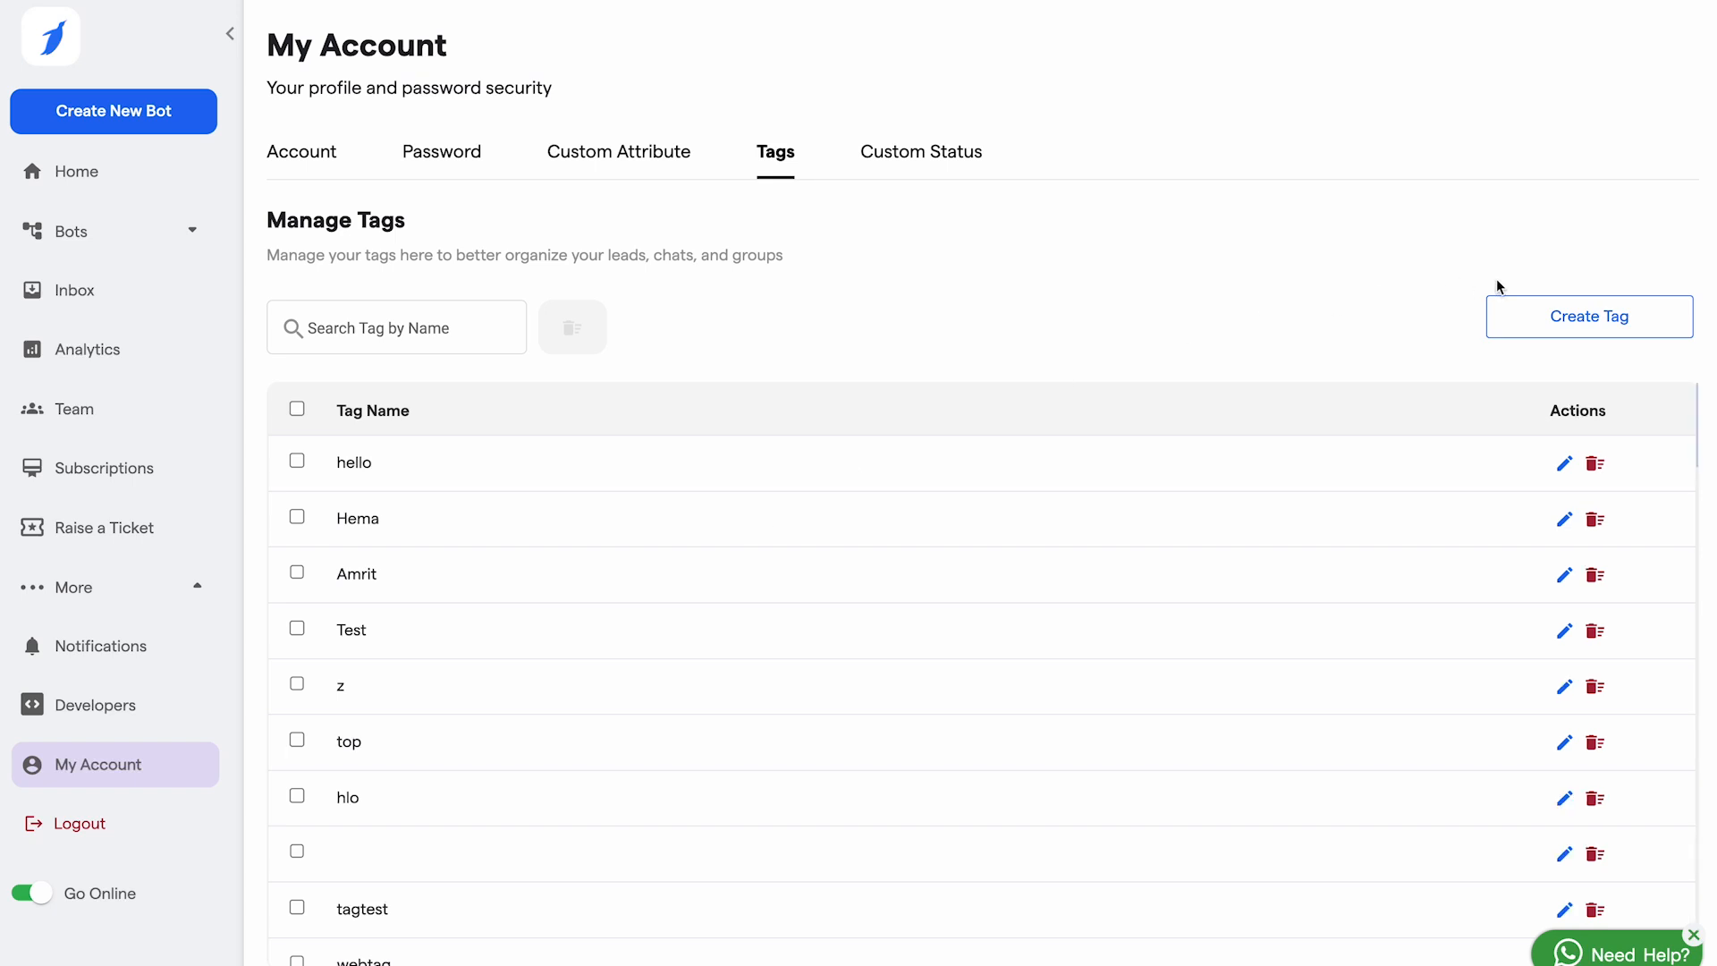
pyautogui.click(1538, 322)
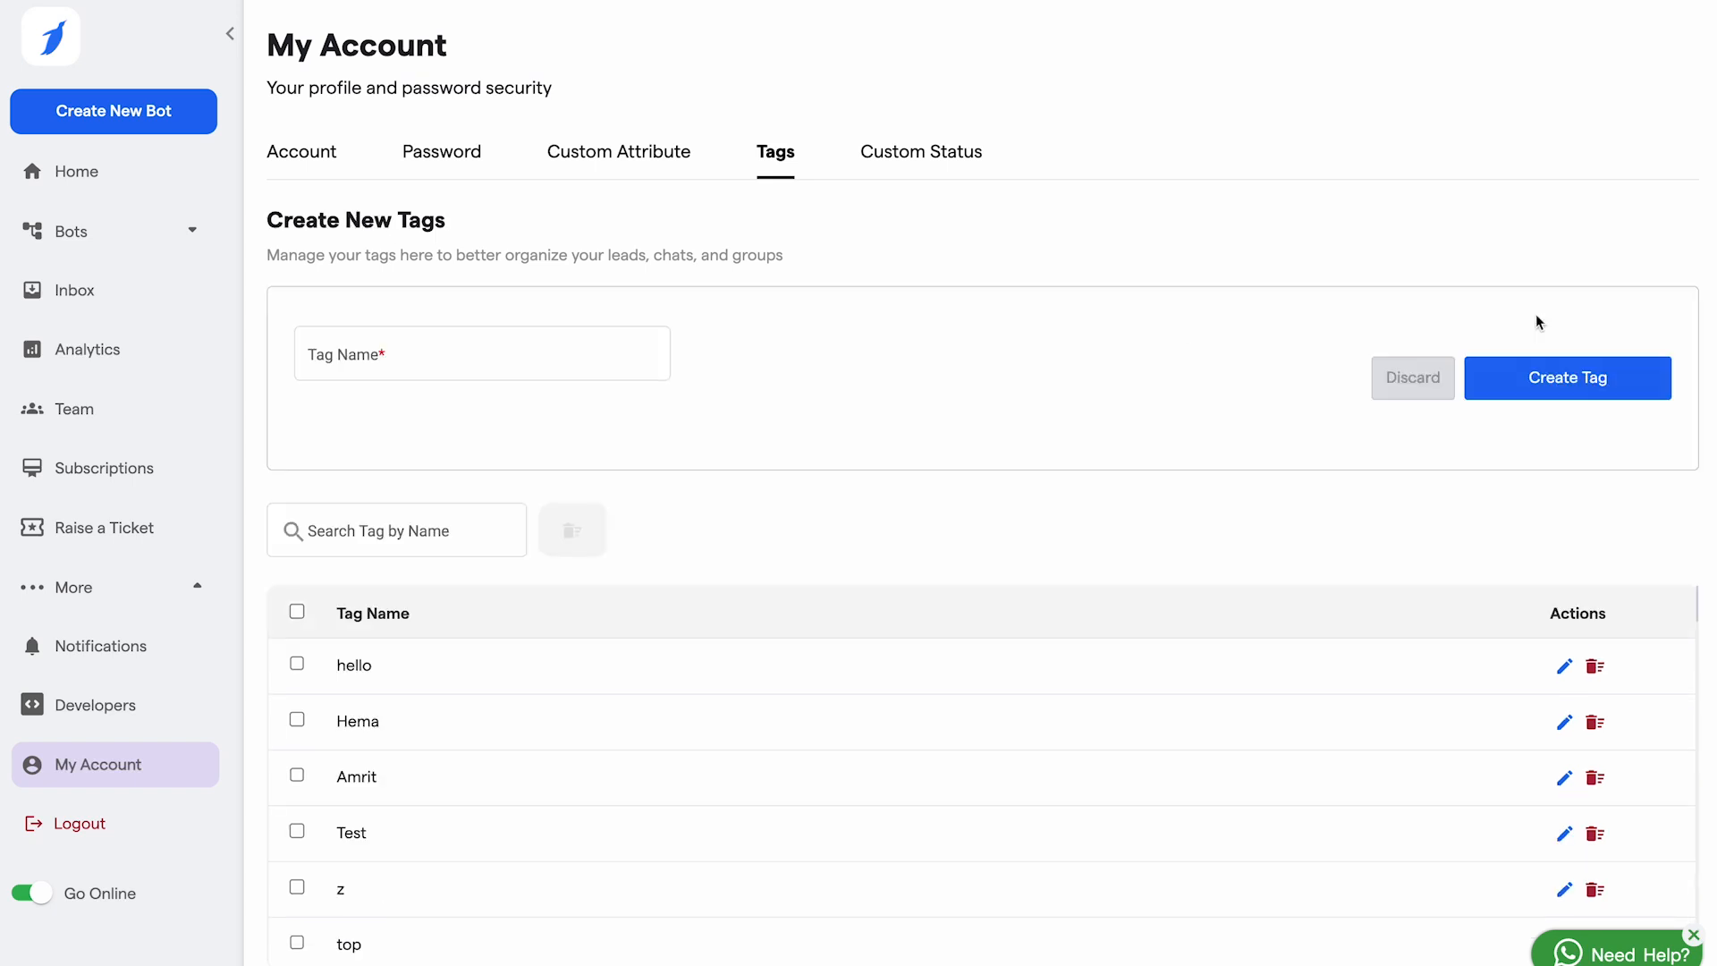
pyautogui.click(384, 349)
pyautogui.write('DEmo Tag')
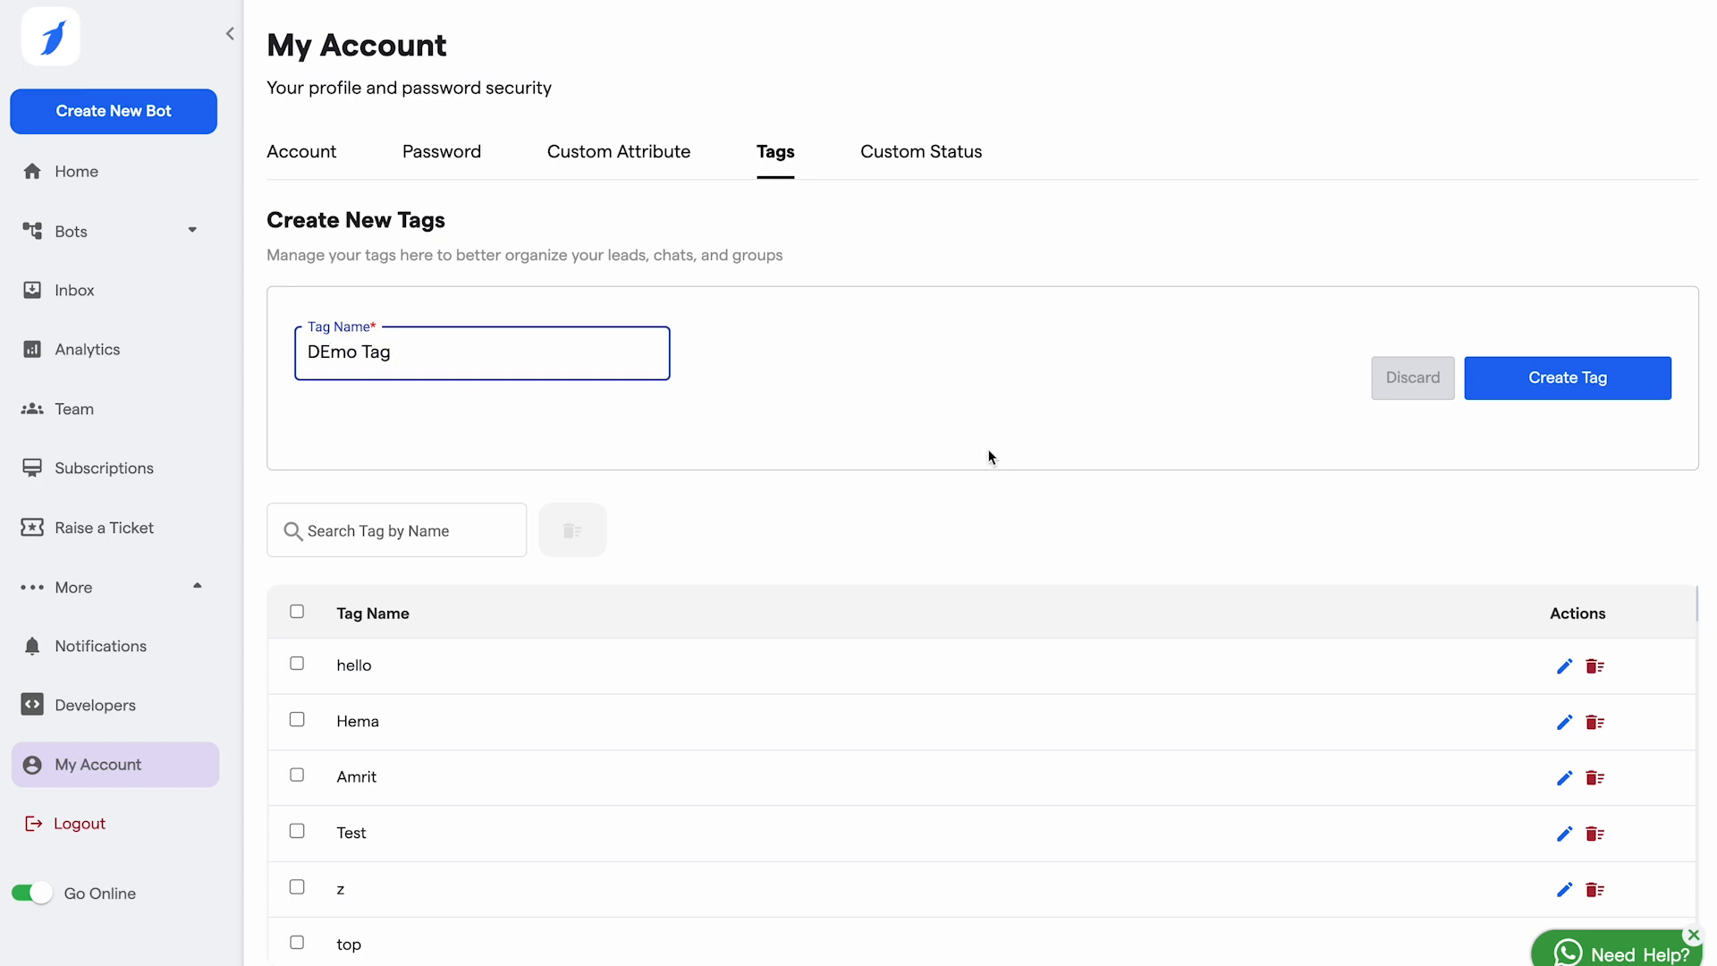
pyautogui.click(1561, 393)
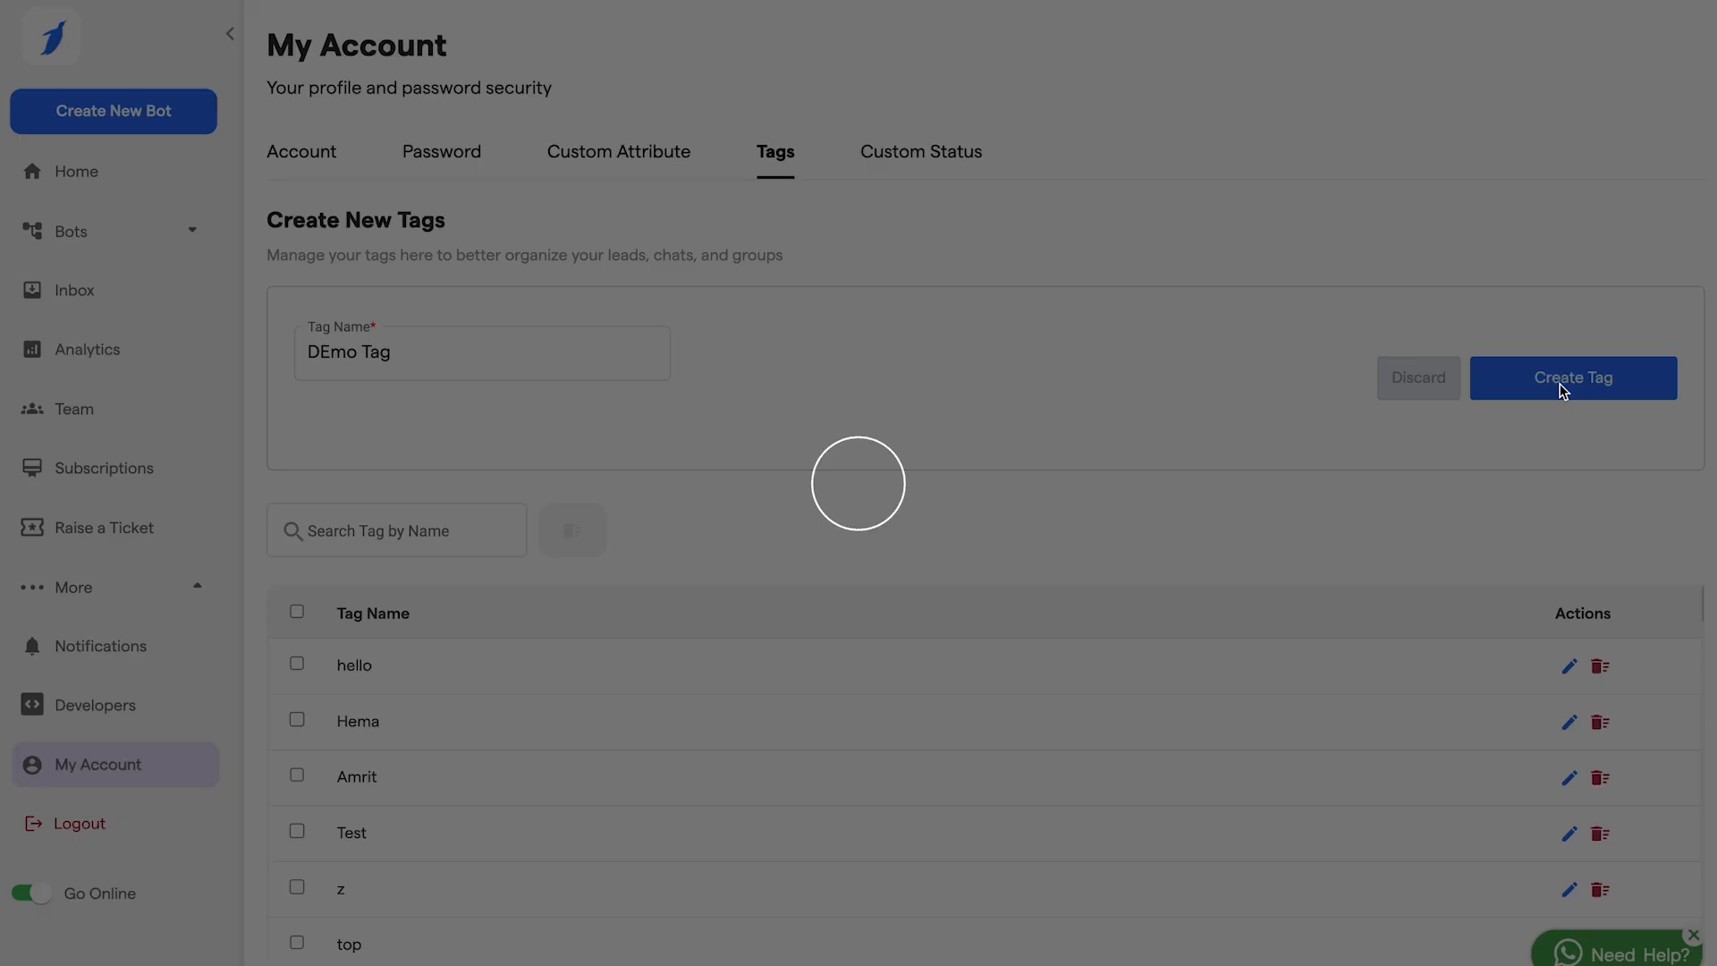
pyautogui.scroll(-20, 720, 639)
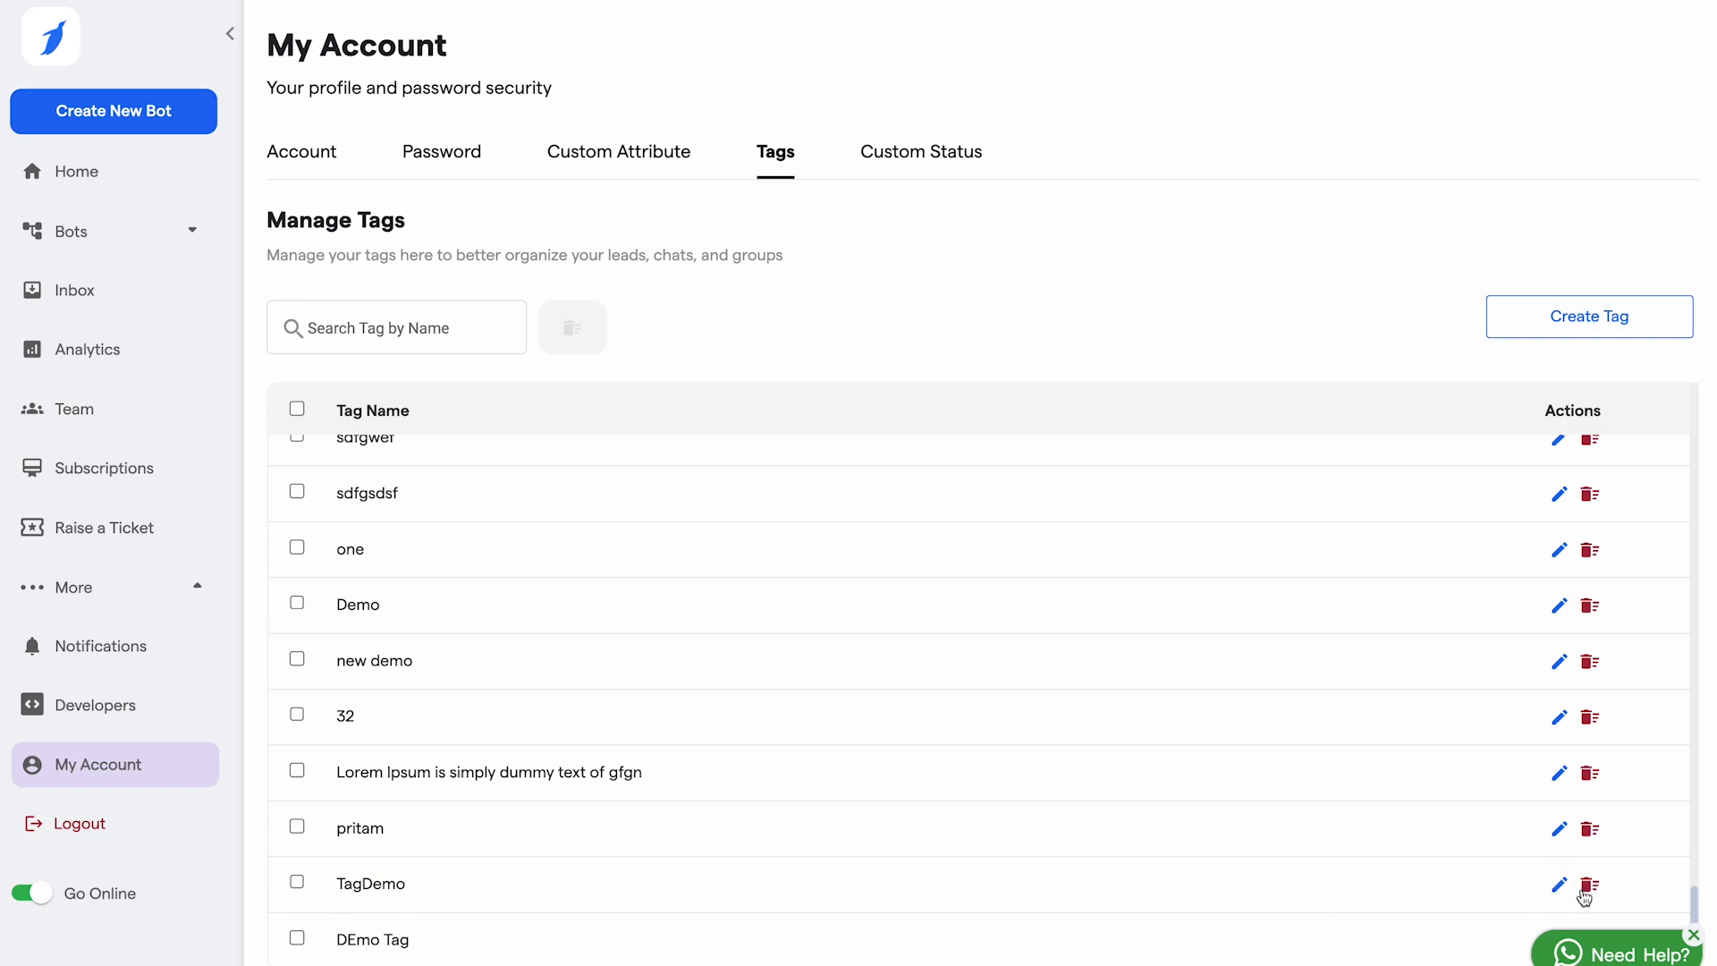
# Step: Create a custom status 'Demo status' with the blue colour #4e7aae
pyautogui.click(914, 147)
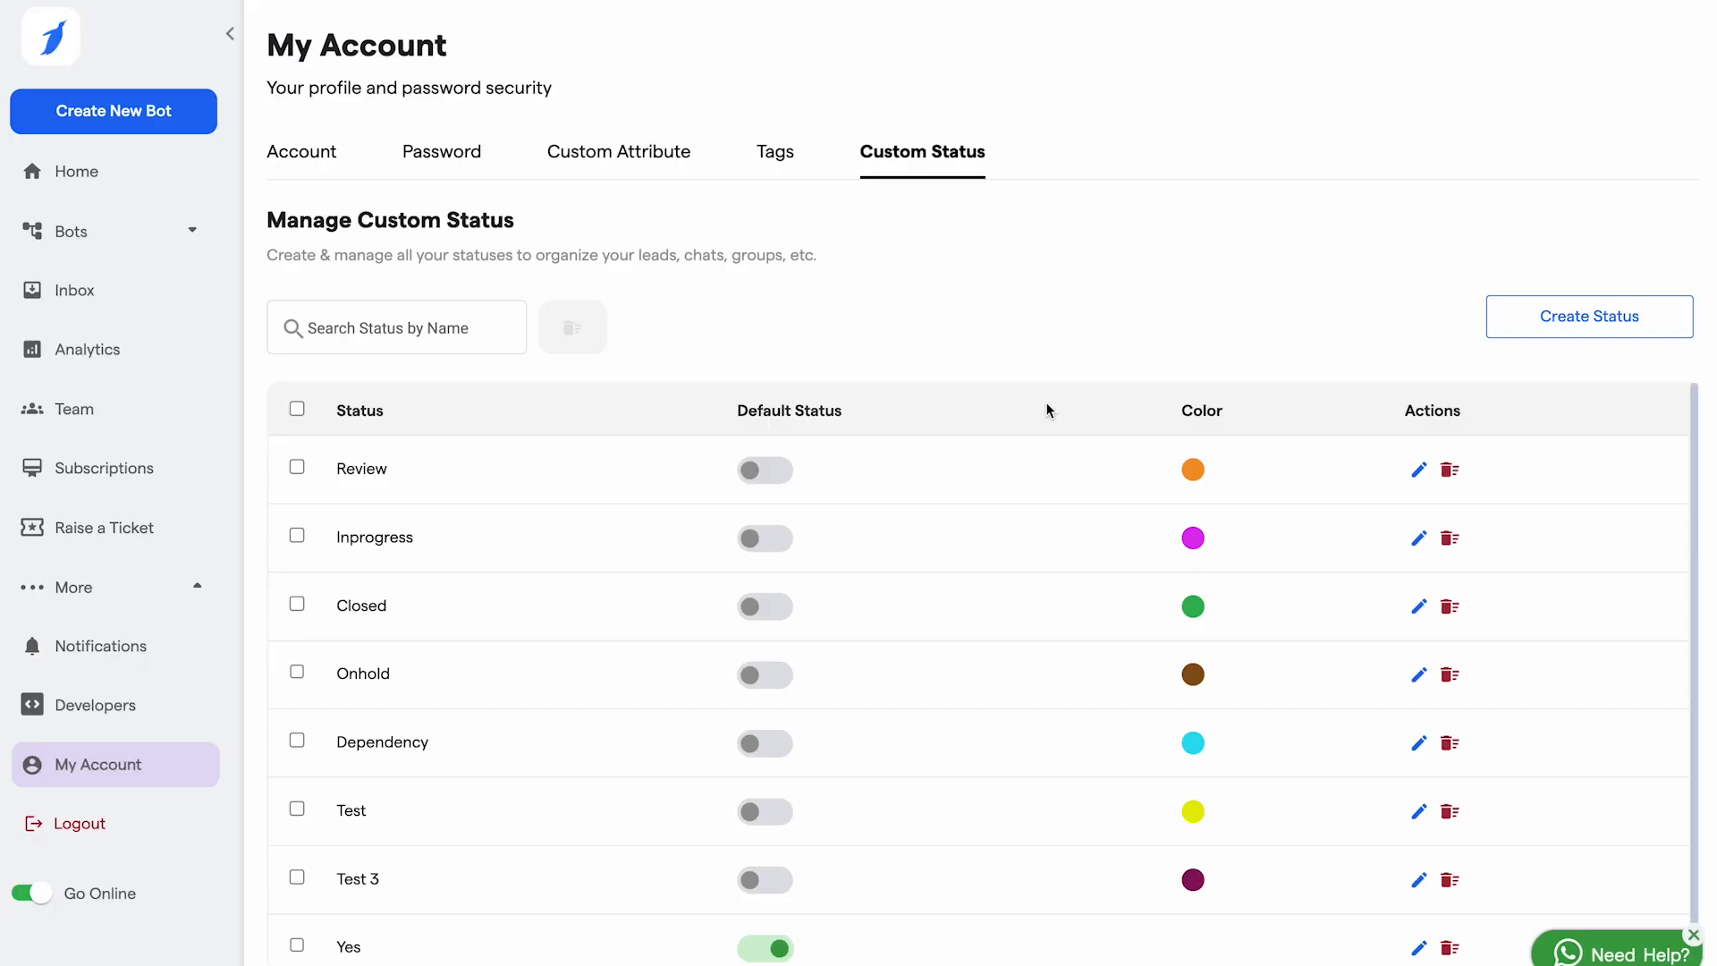
pyautogui.scroll(-1, 551, 716)
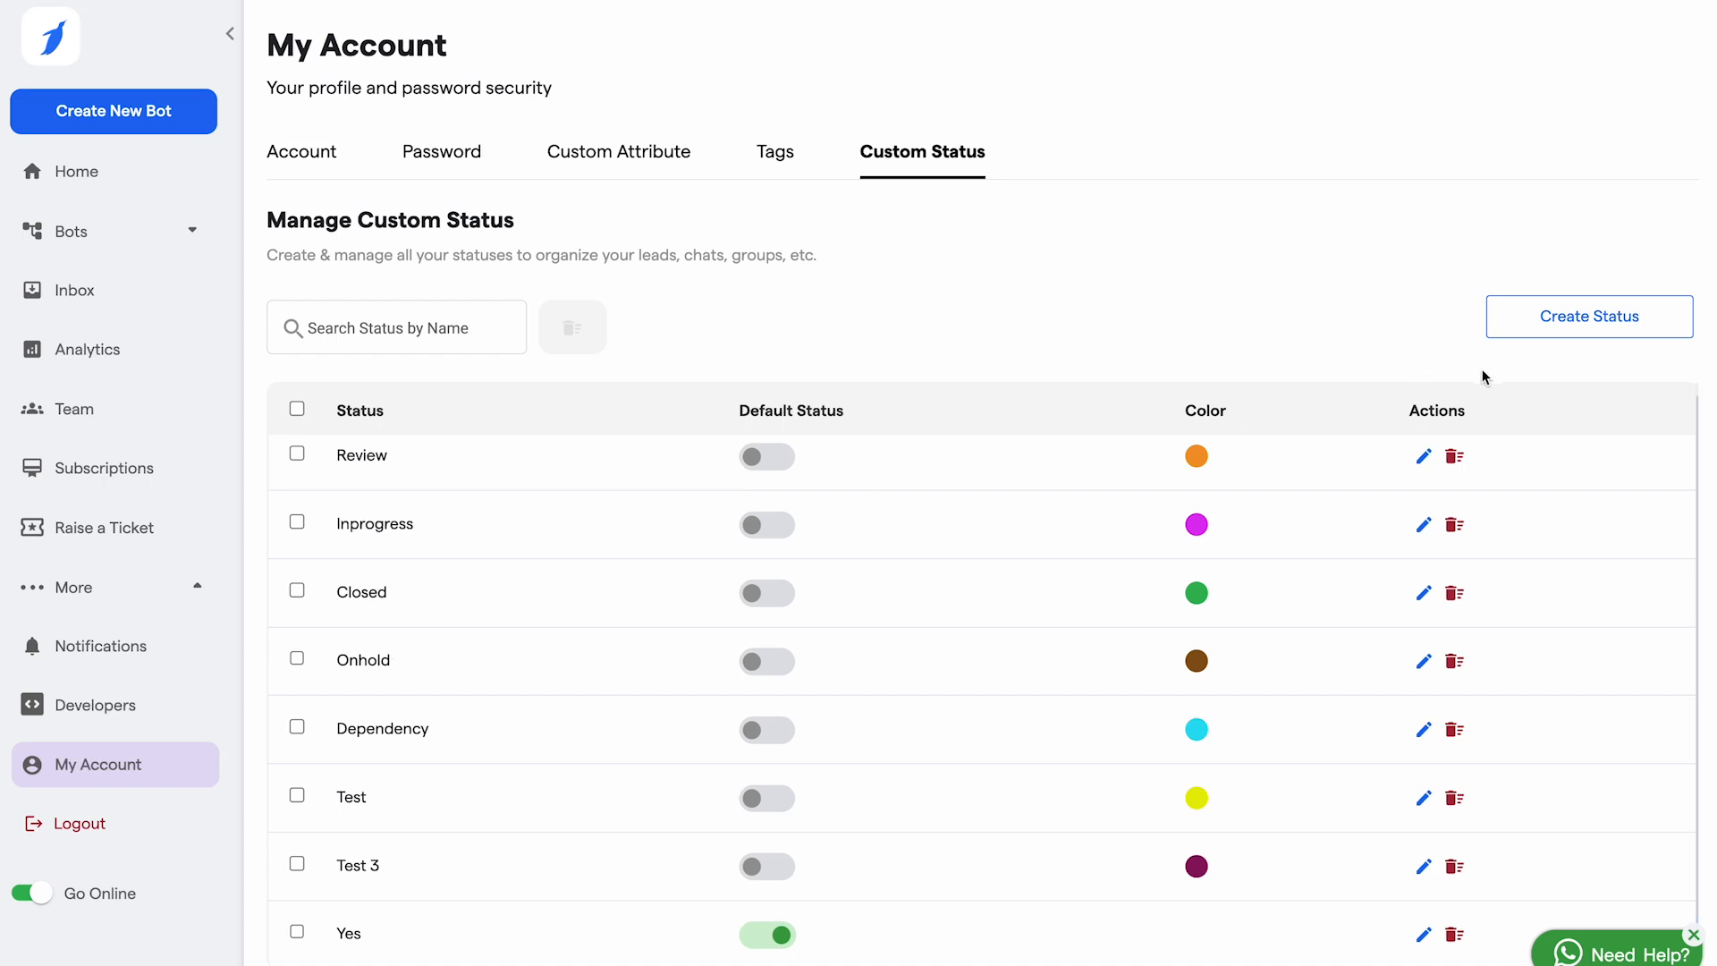
pyautogui.click(1548, 341)
pyautogui.click(484, 353)
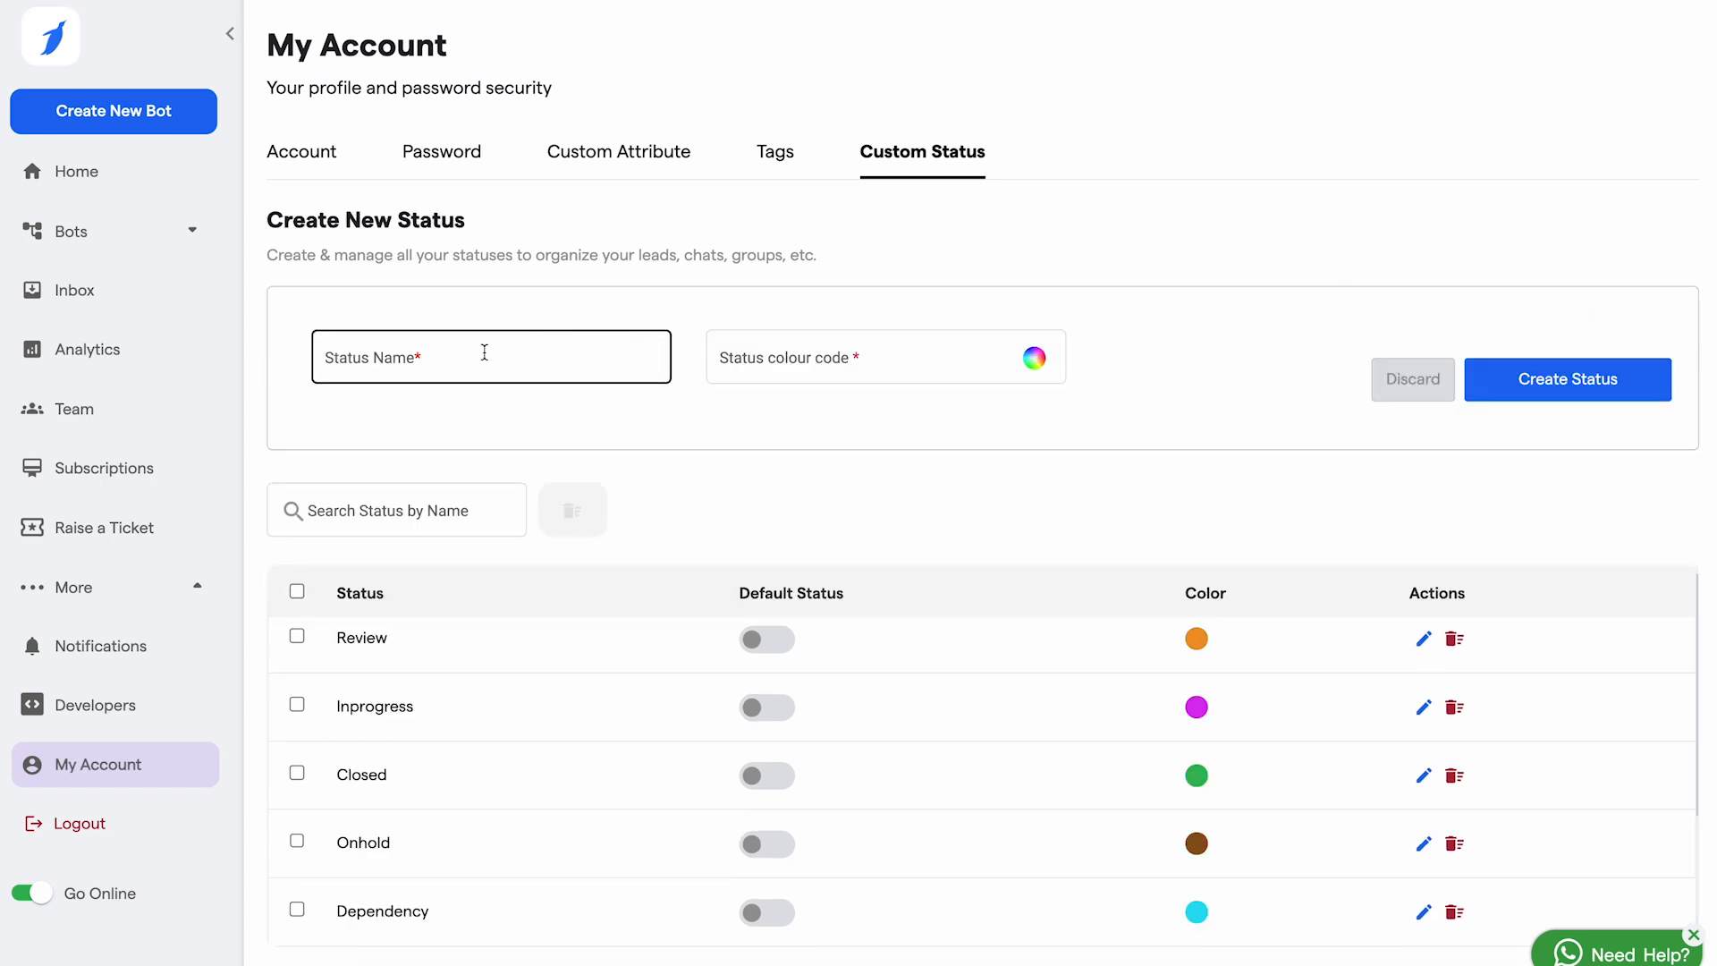
pyautogui.write('Demo status')
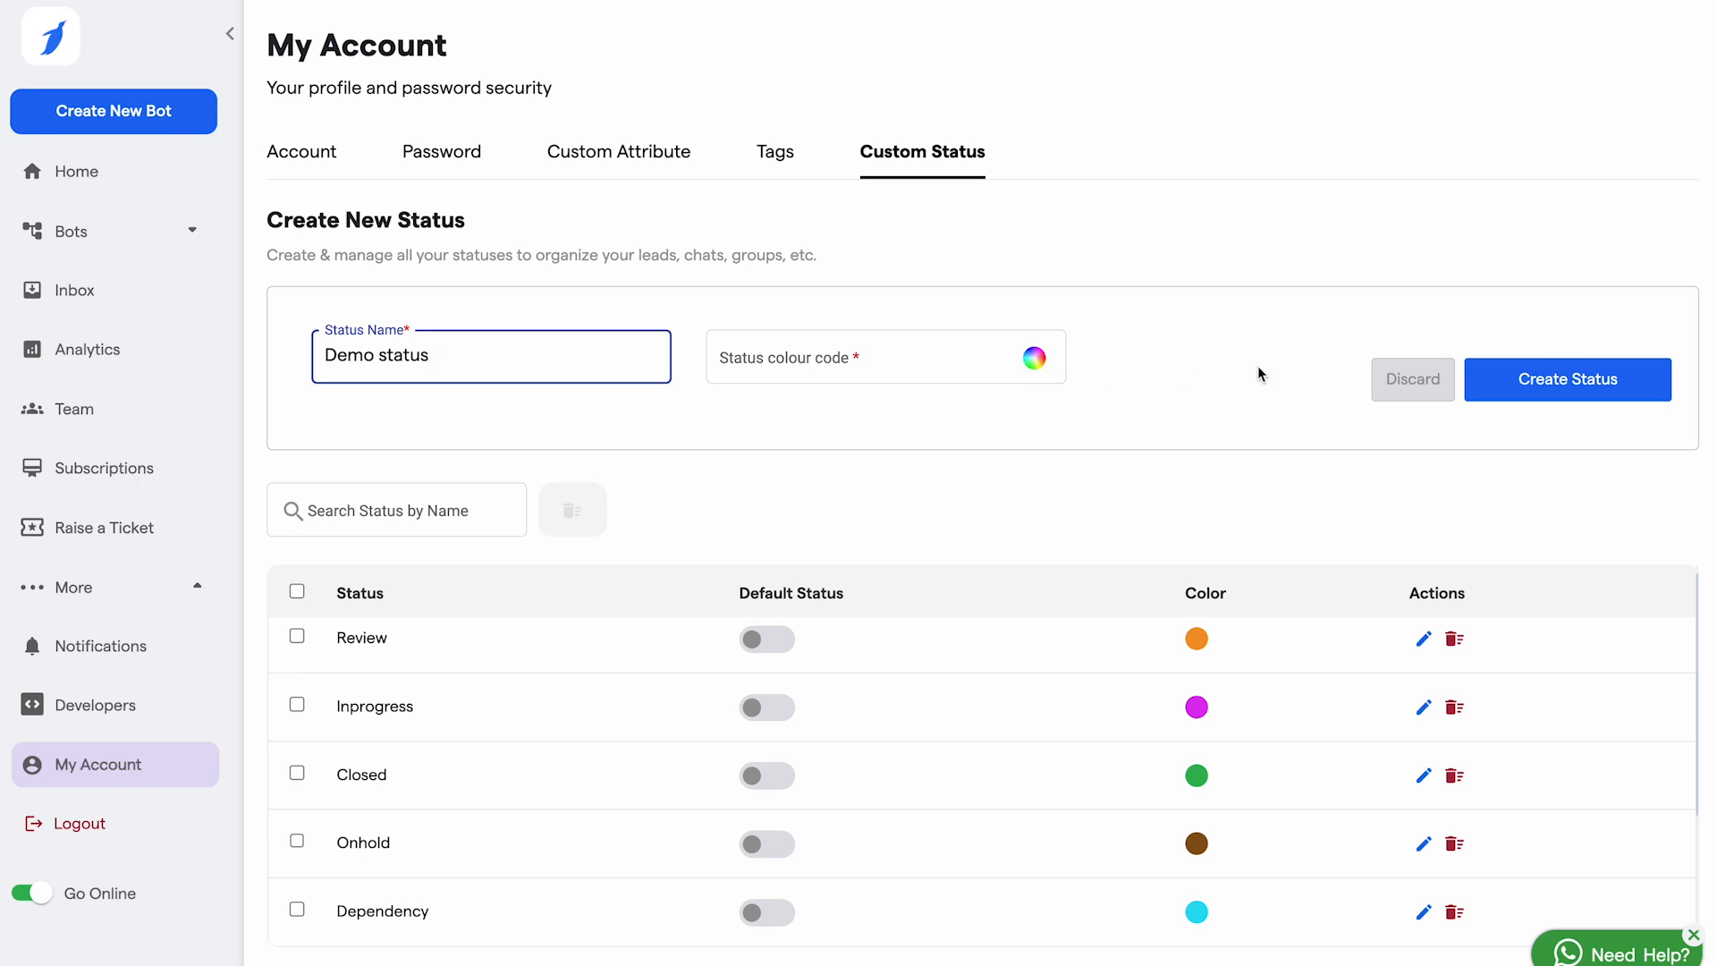
pyautogui.click(1582, 392)
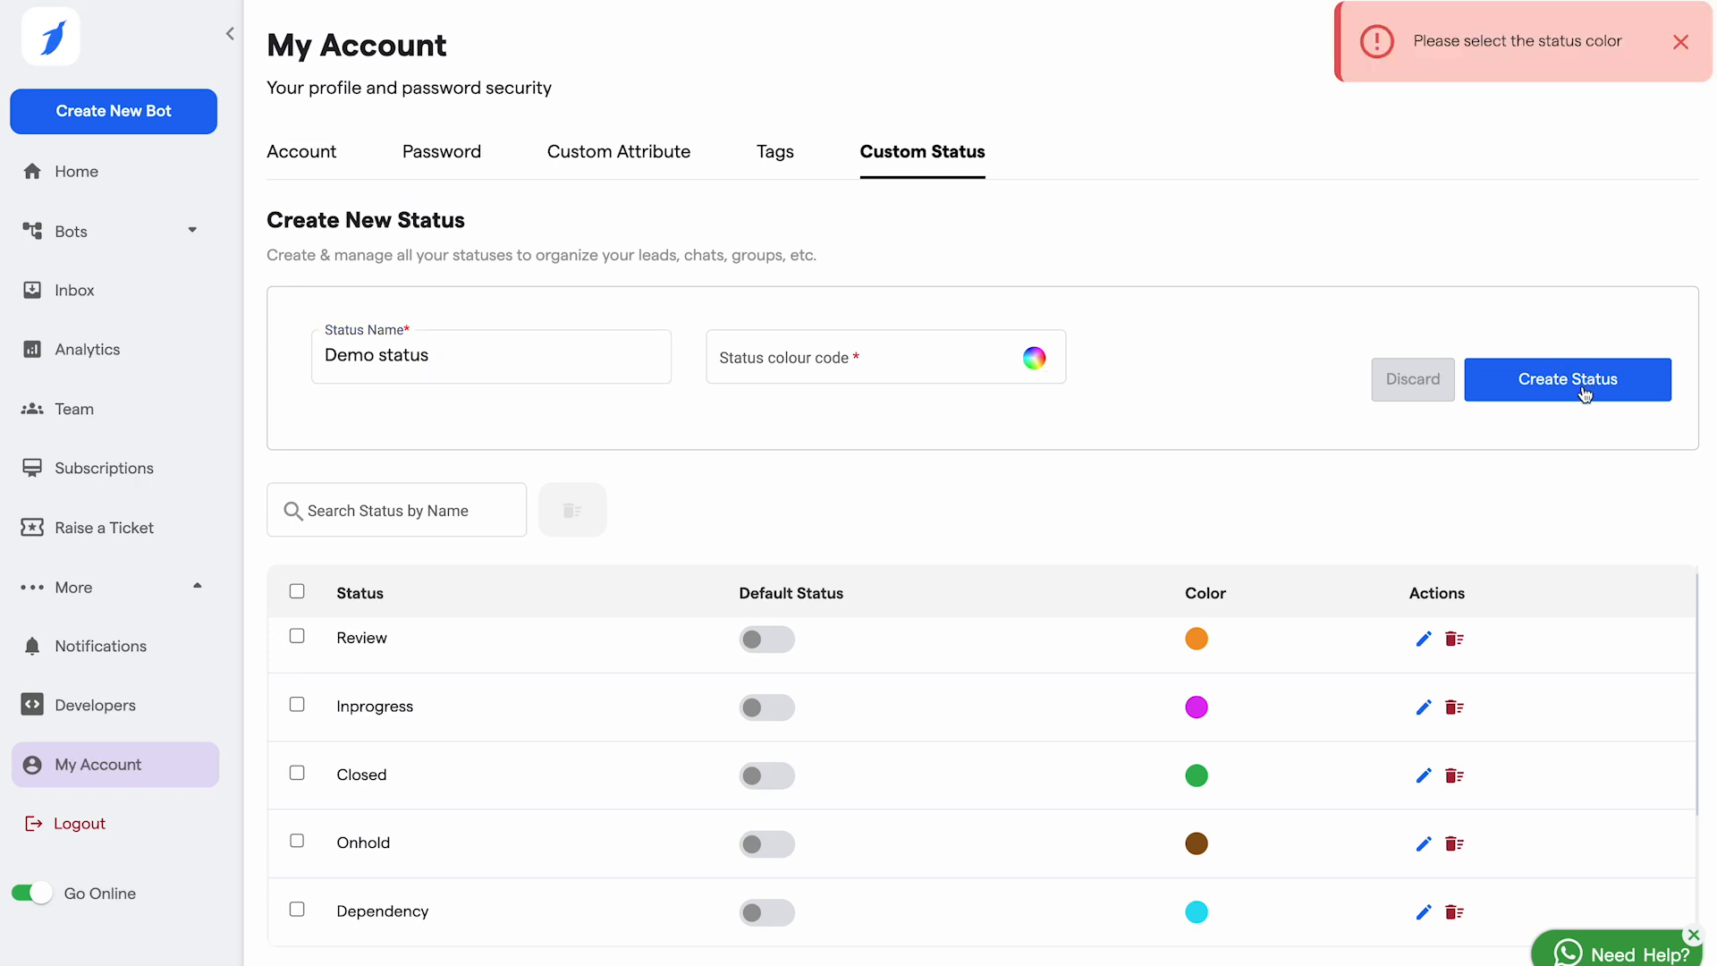
pyautogui.click(974, 362)
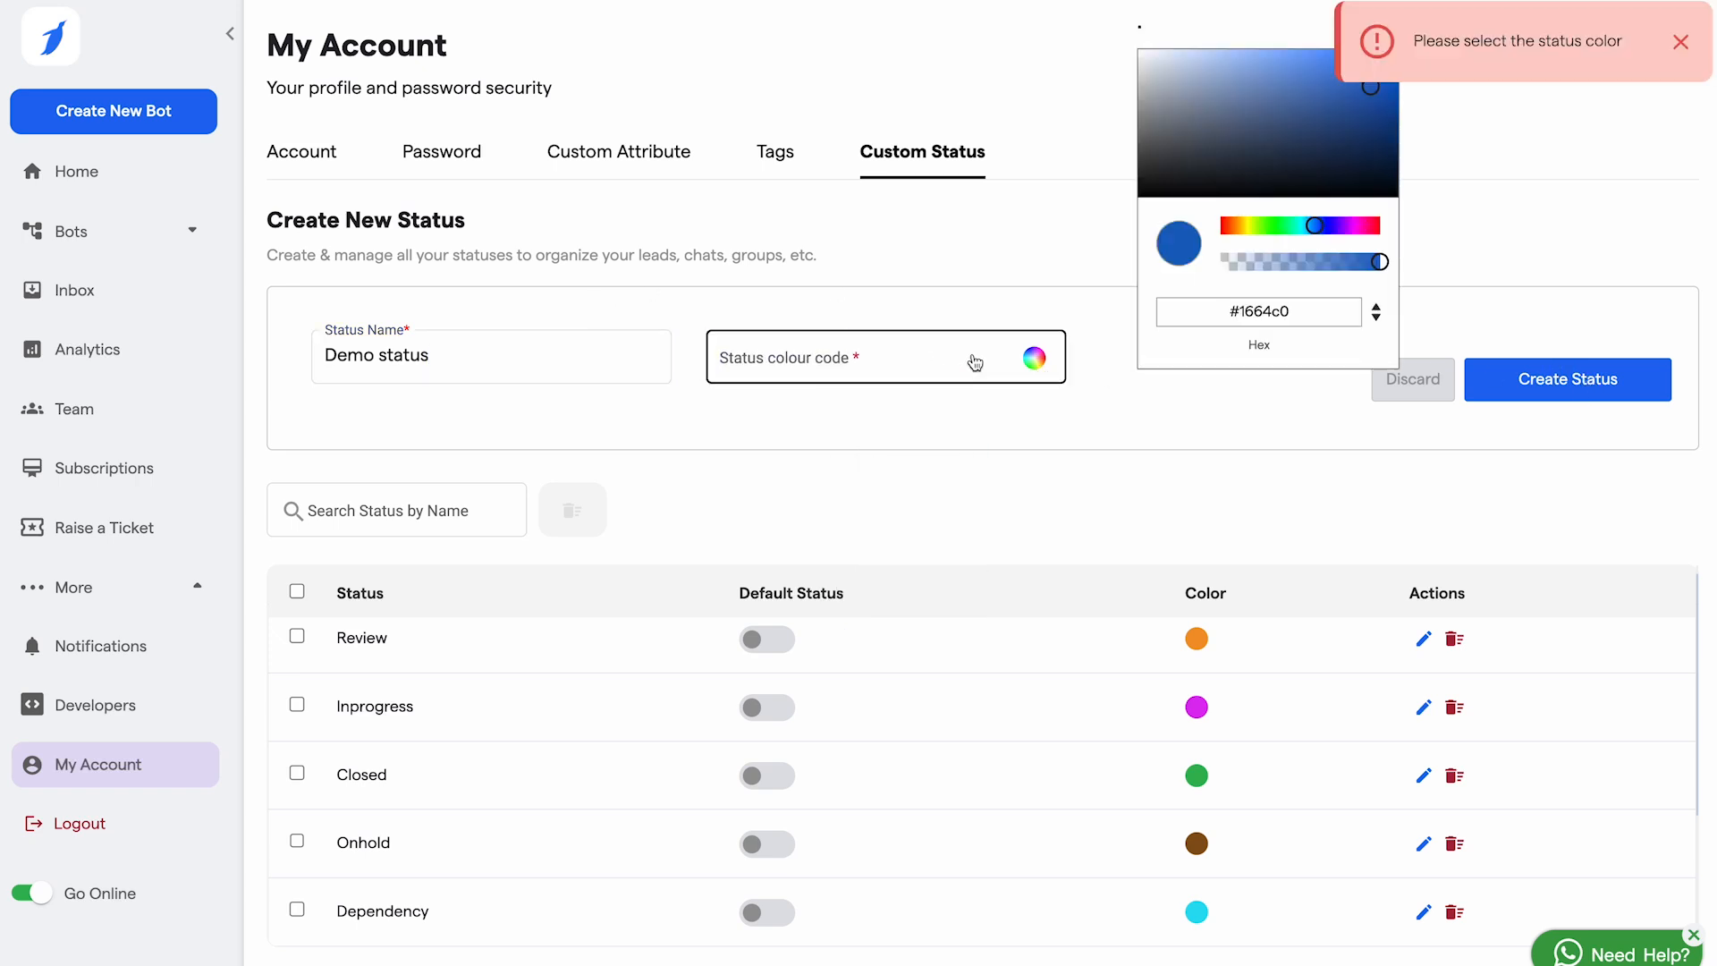
pyautogui.click(1282, 96)
pyautogui.click(1585, 389)
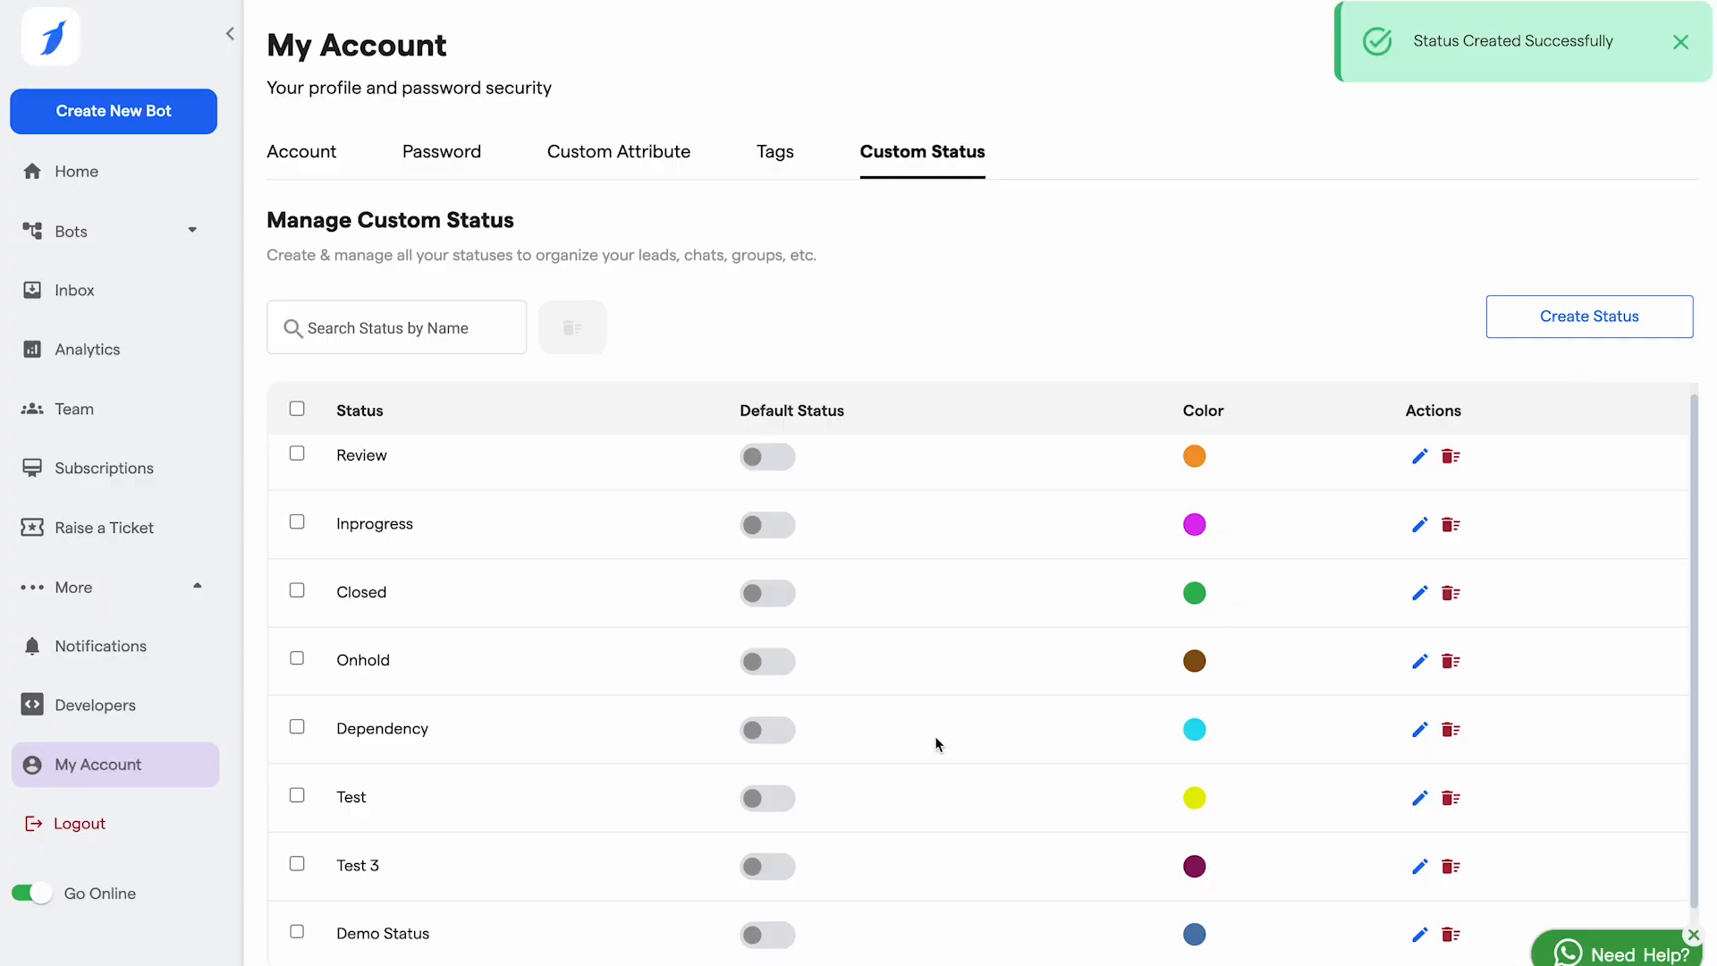
# Step: Review the custom status list and return to the Home dashboard
pyautogui.scroll(-1, 936, 744)
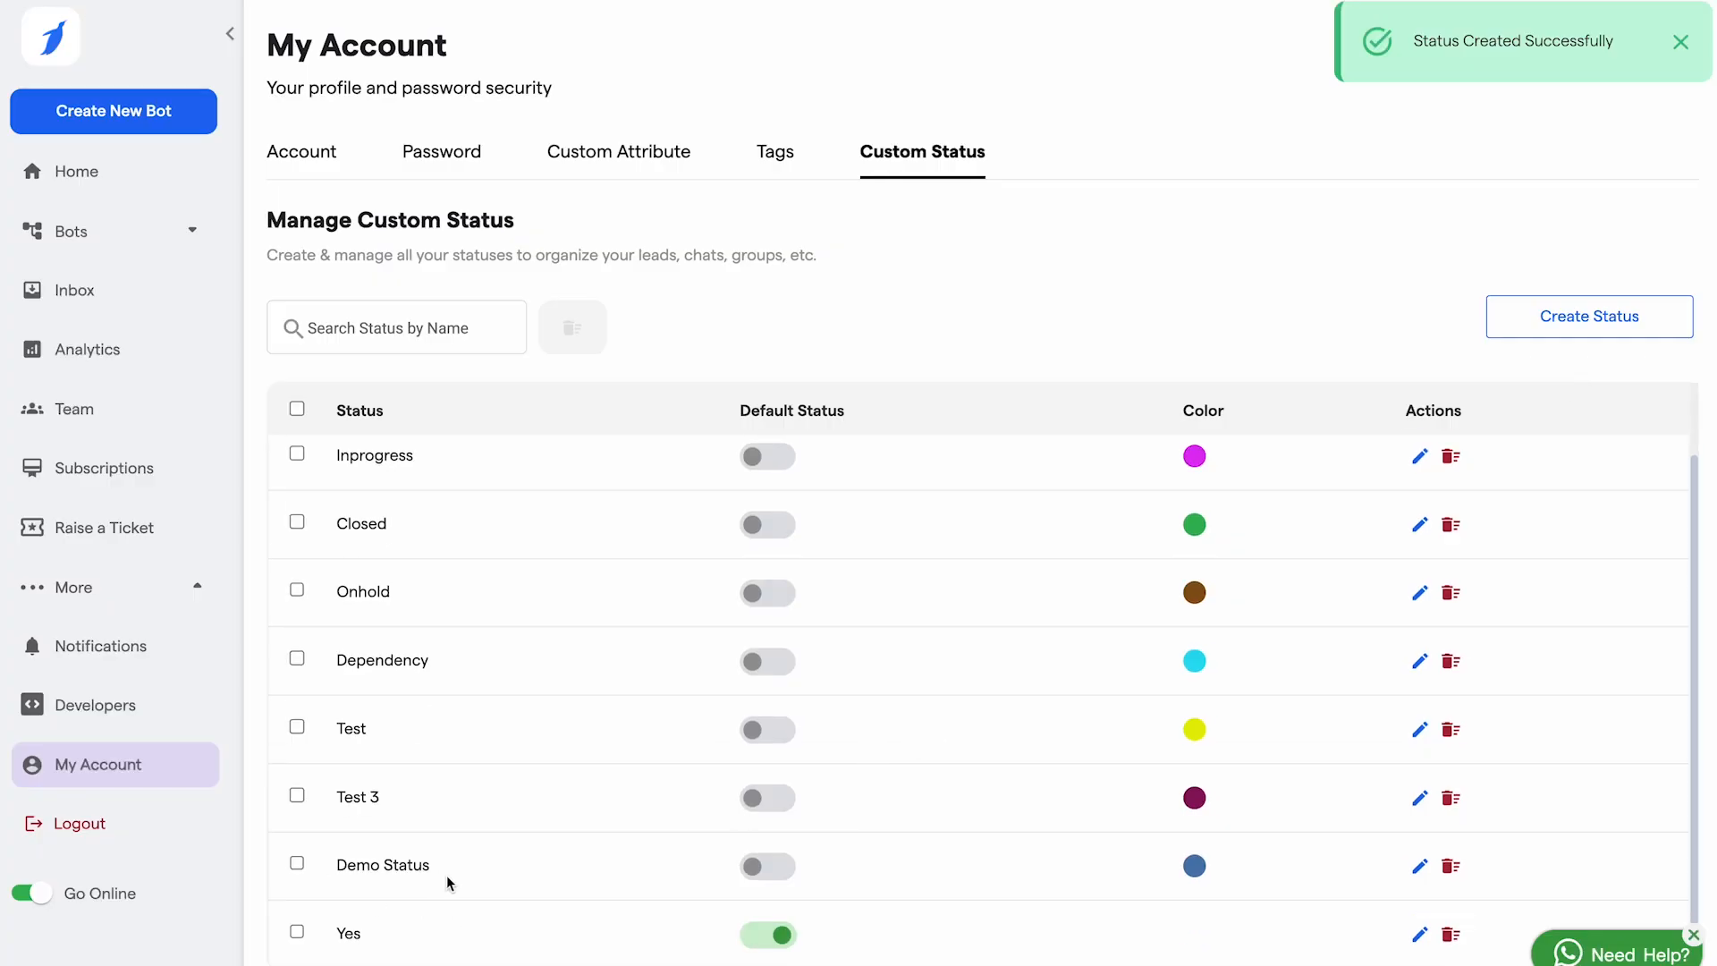
pyautogui.scroll(-1, 418, 647)
pyautogui.scroll(1, 417, 646)
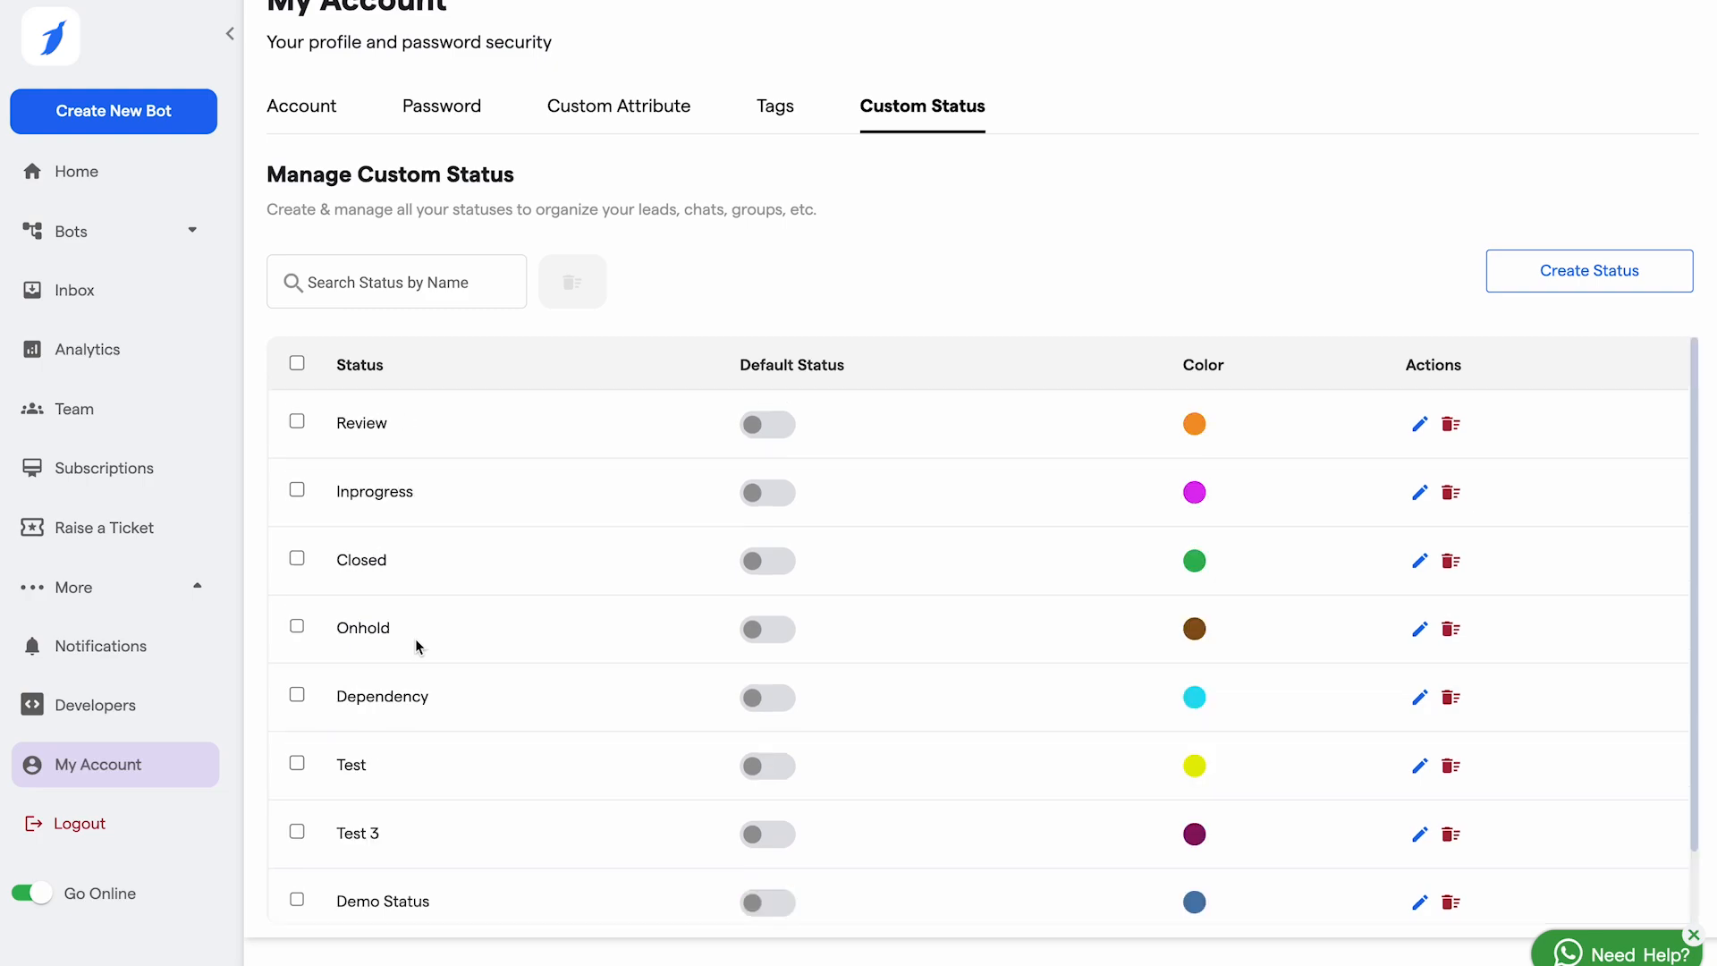
pyautogui.click(214, 179)
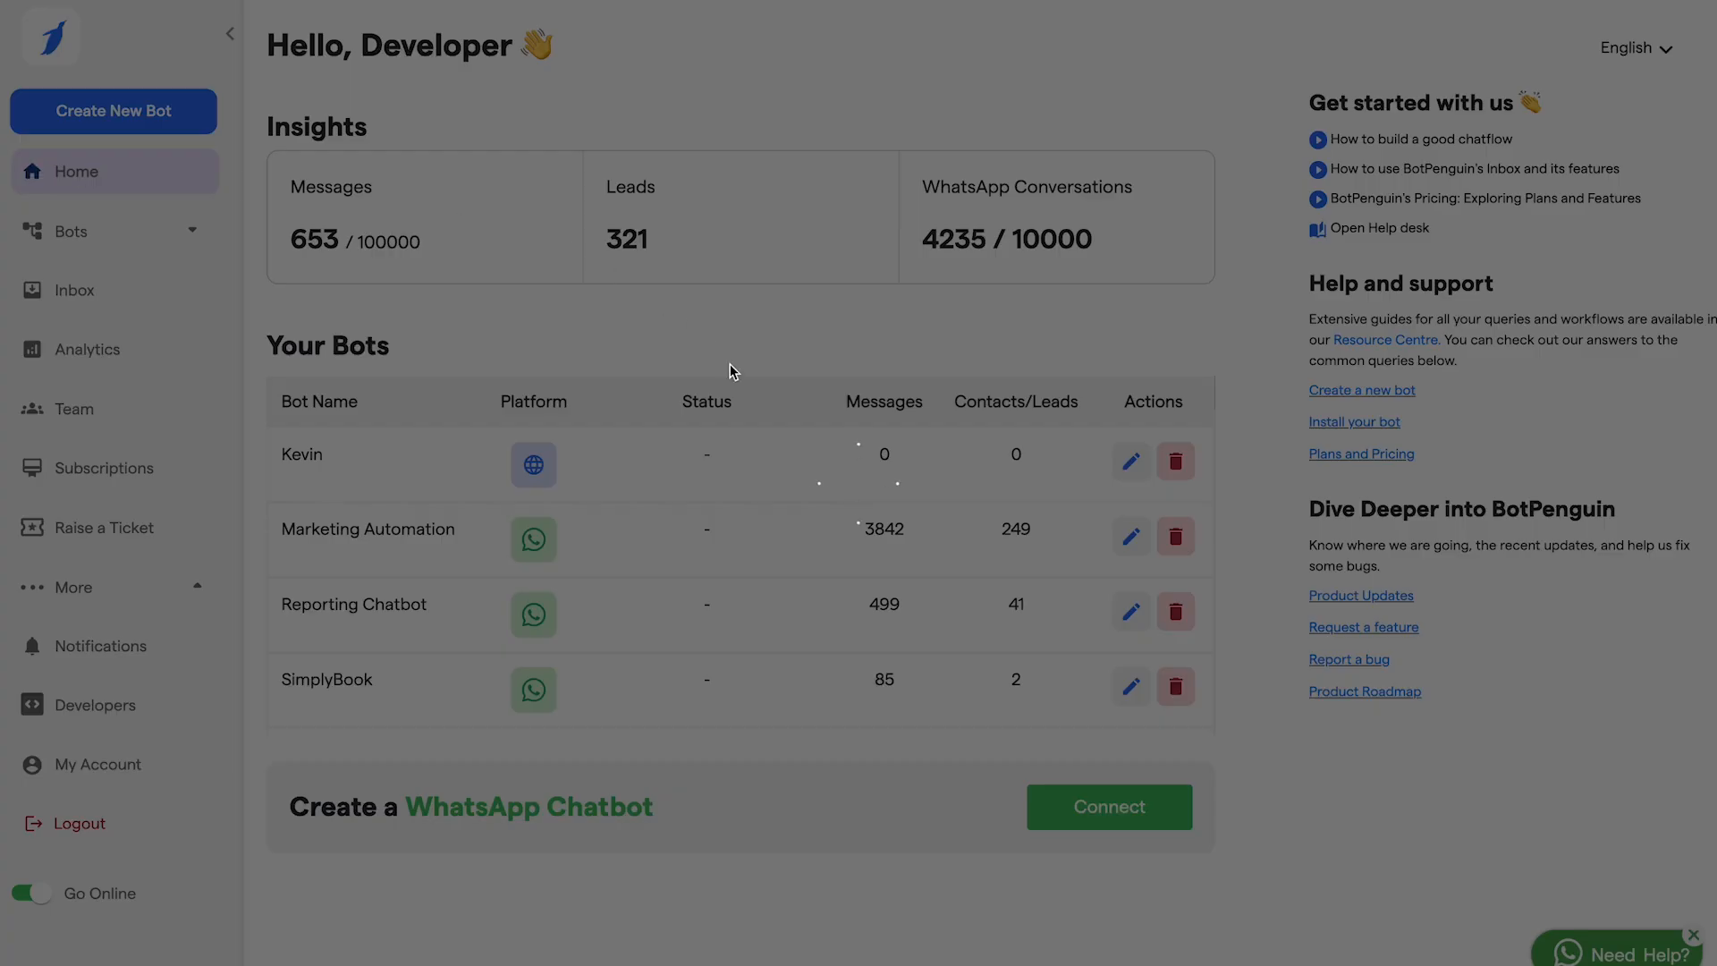